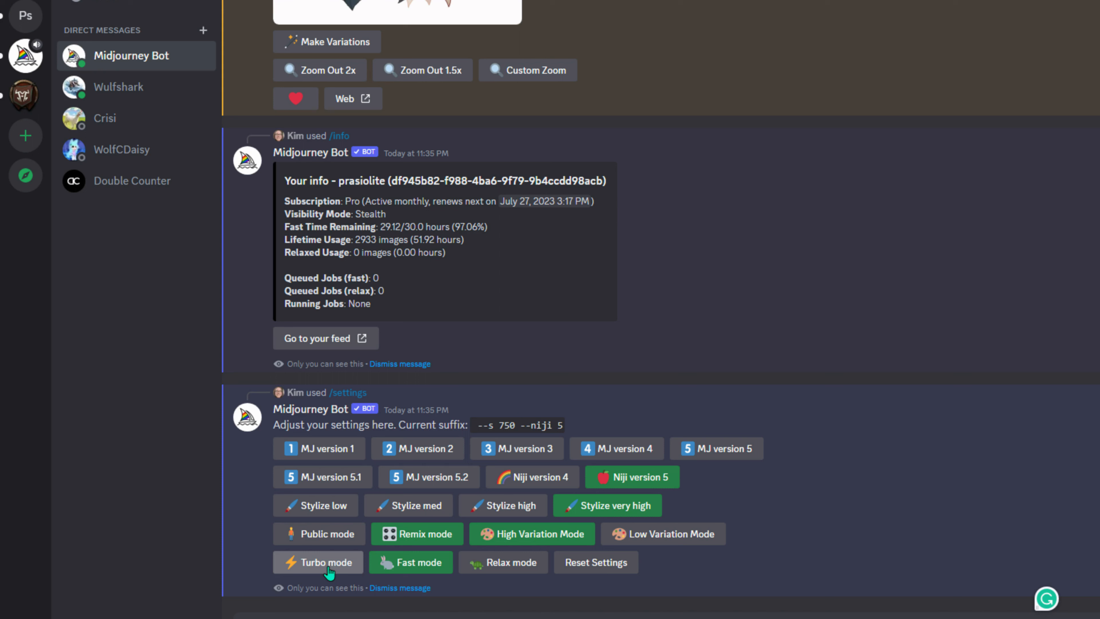
- Cycle through Turbo, Relax and Public/Stealth toggles, ending in Fast mode with Stealth on
left_click(324, 566)
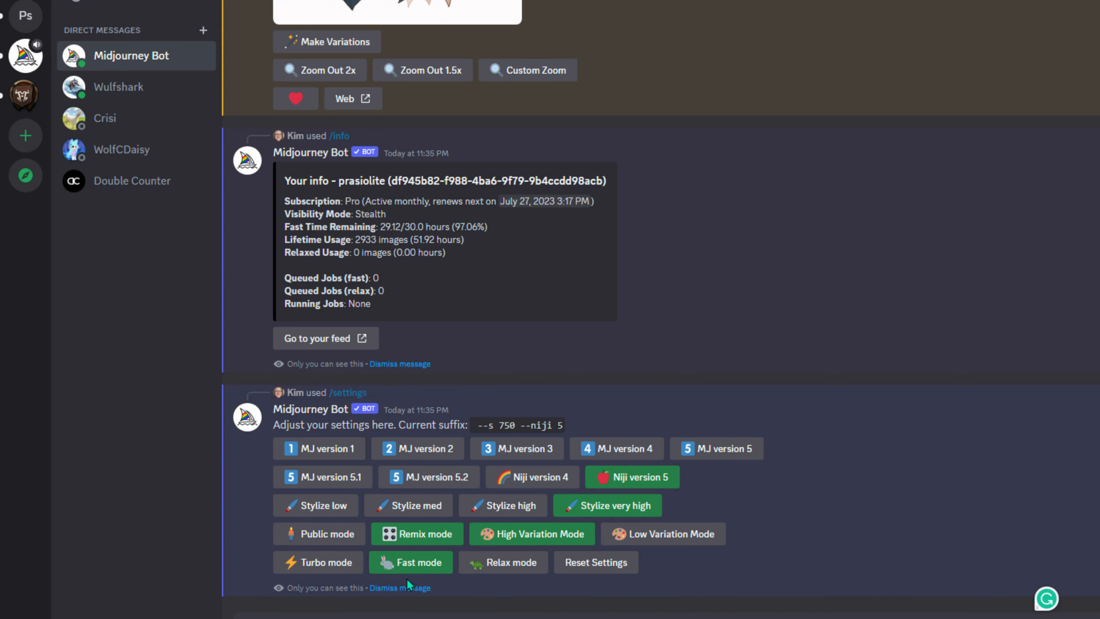
left_click(319, 534)
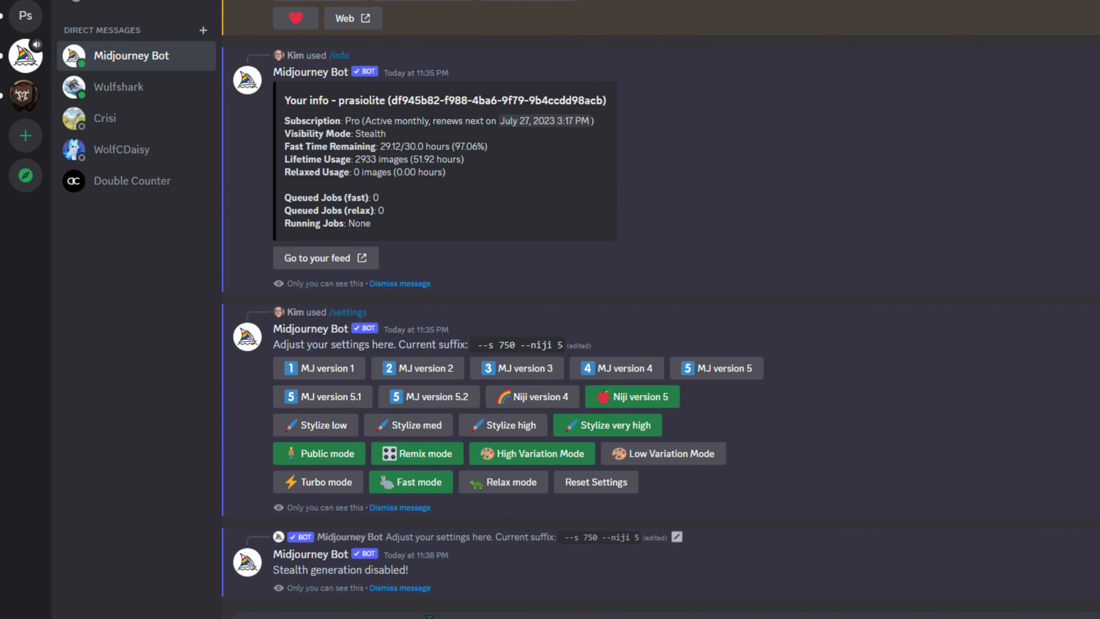
left_click(319, 453)
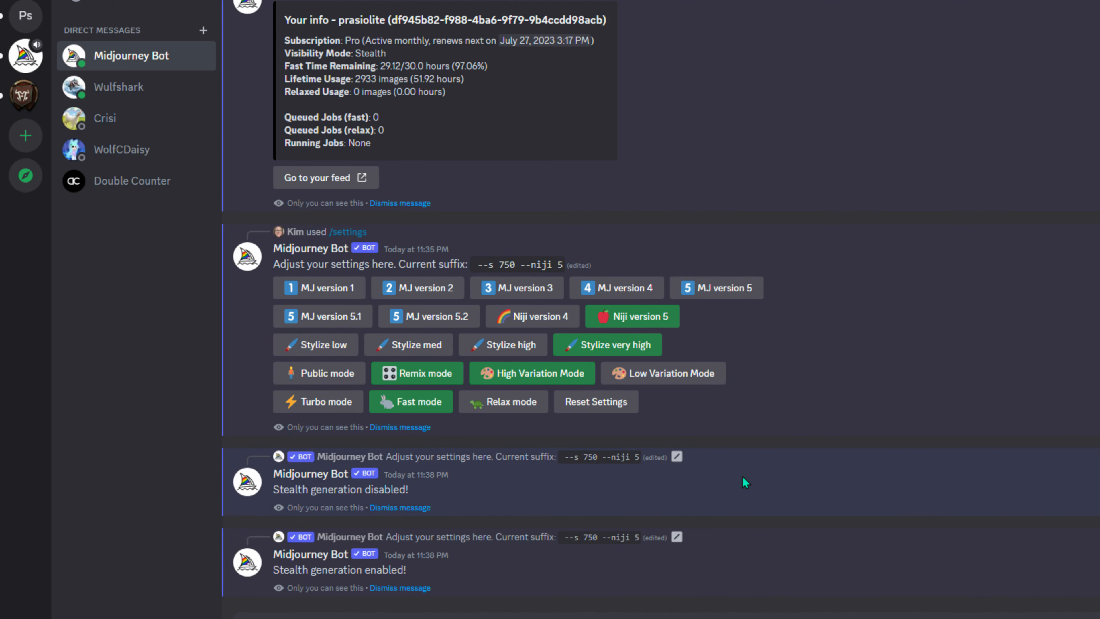
left_click(504, 402)
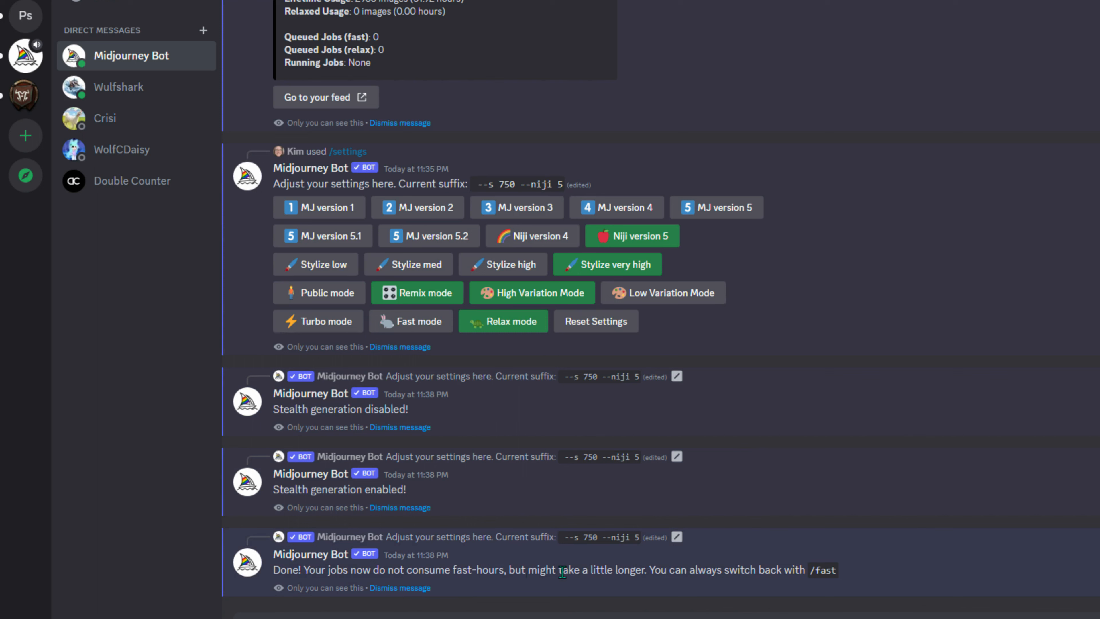
left_click(326, 293)
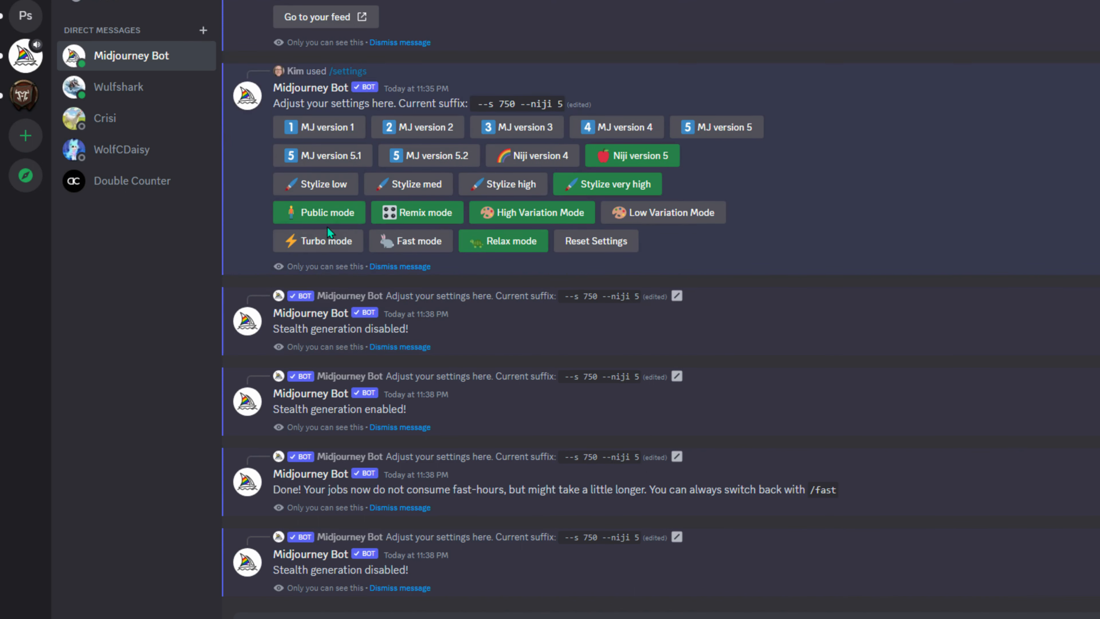
left_click(327, 213)
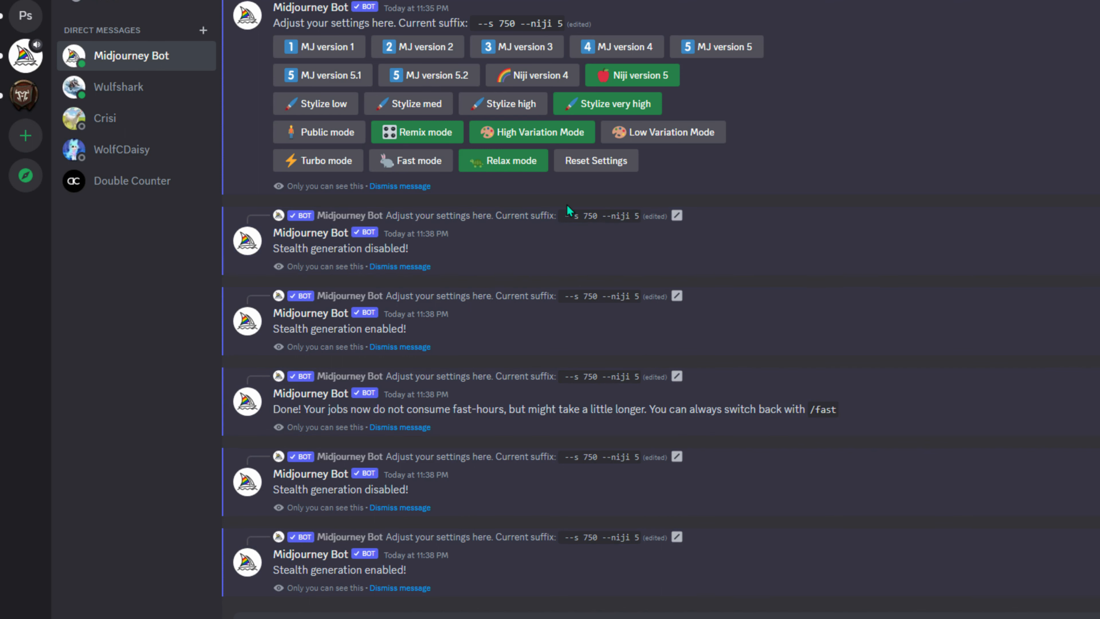
left_click(400, 163)
- Dismiss the bot's confirmation replies, including stealth enabled, fast hours and the old account info
scroll(400, 171, "up", 3)
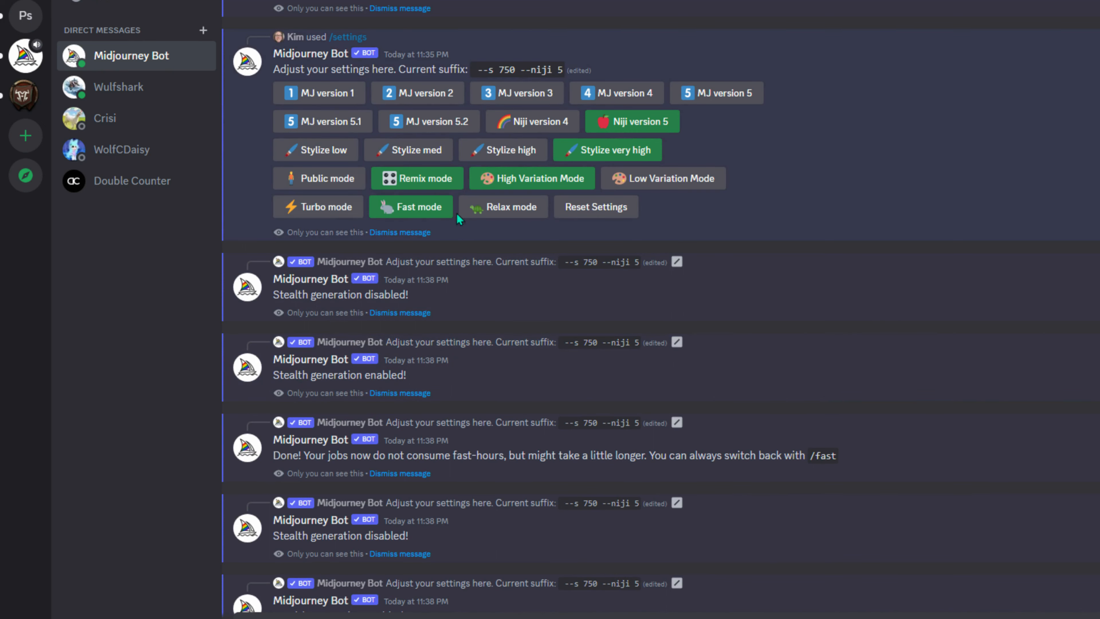
scroll(848, 366, "down", 3)
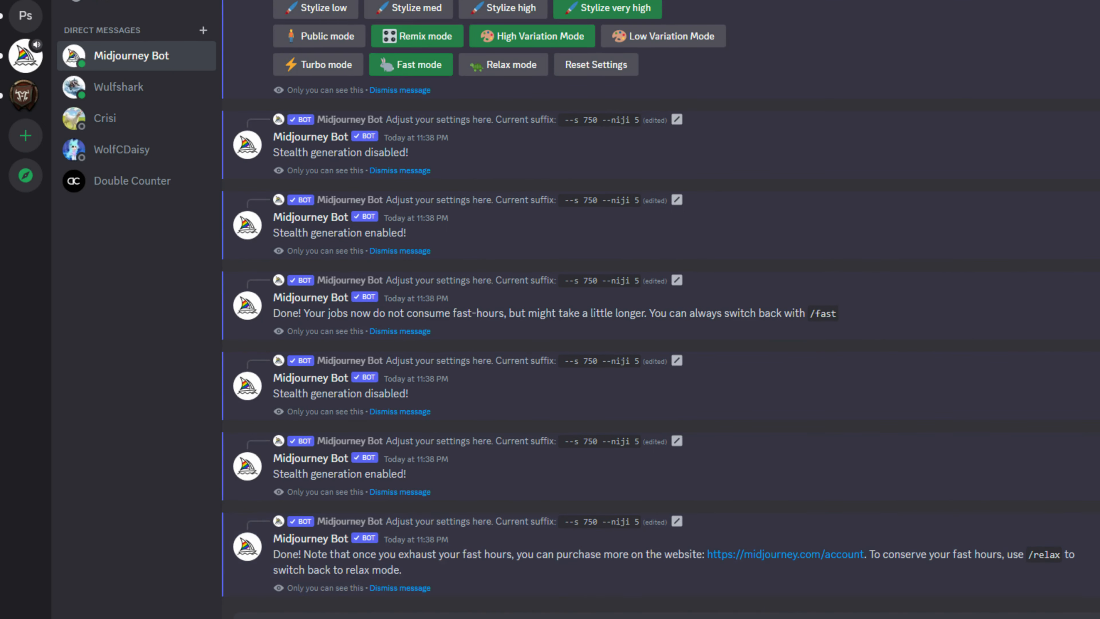
left_click(413, 412)
left_click(413, 412)
left_click(414, 412)
left_click(414, 412)
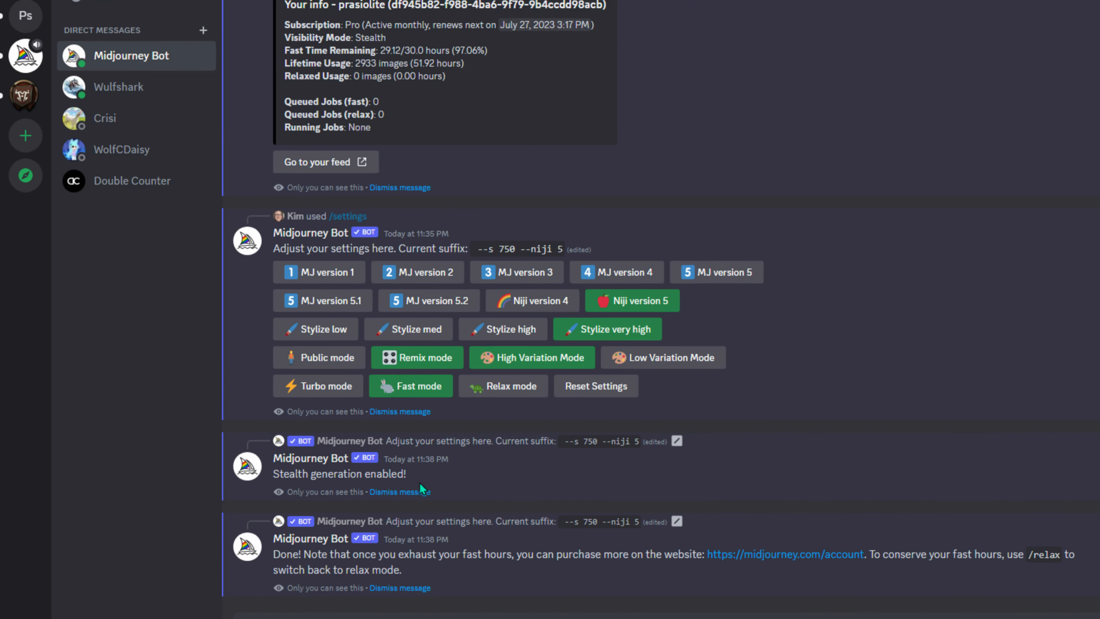
left_click(412, 494)
left_click(413, 594)
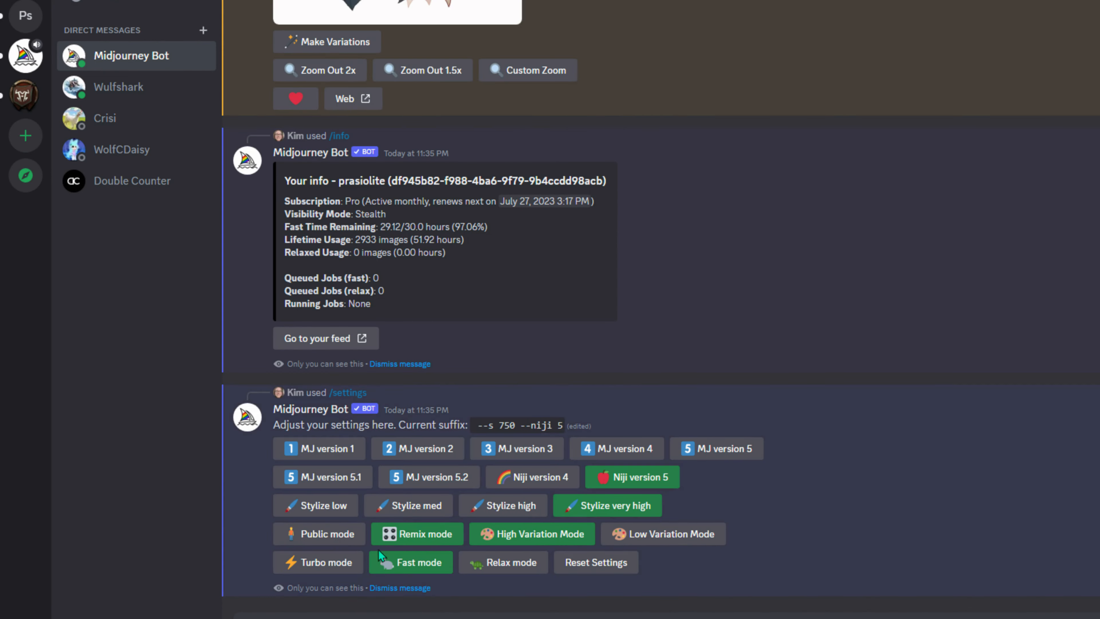
left_click(396, 365)
- Dismiss the old settings panel and send /info for a fresh account details reply
left_click(416, 588)
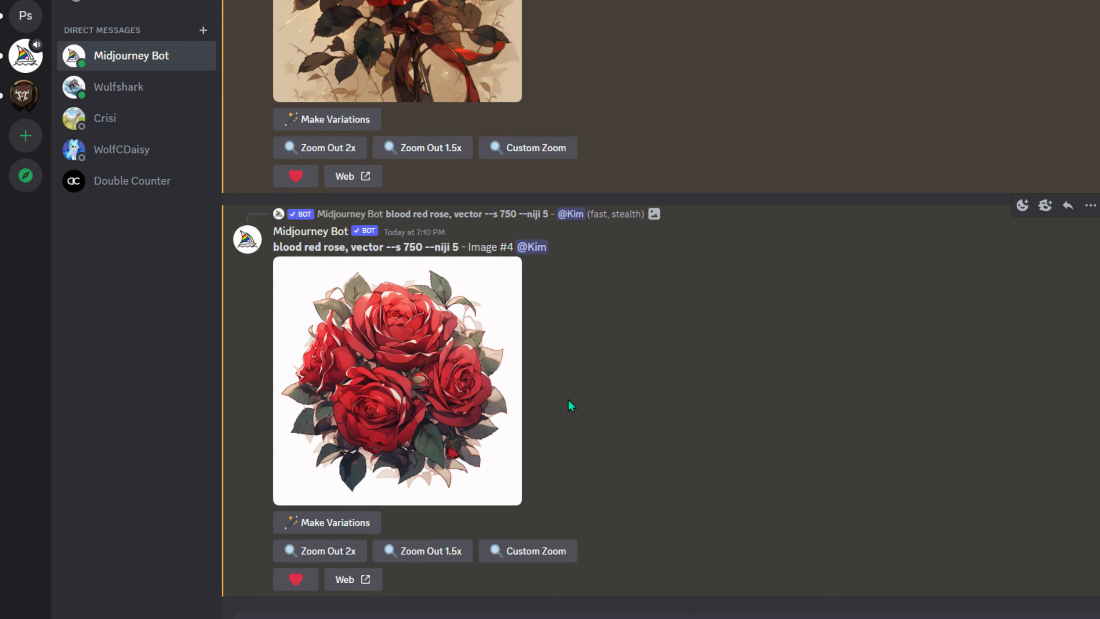
type("/info")
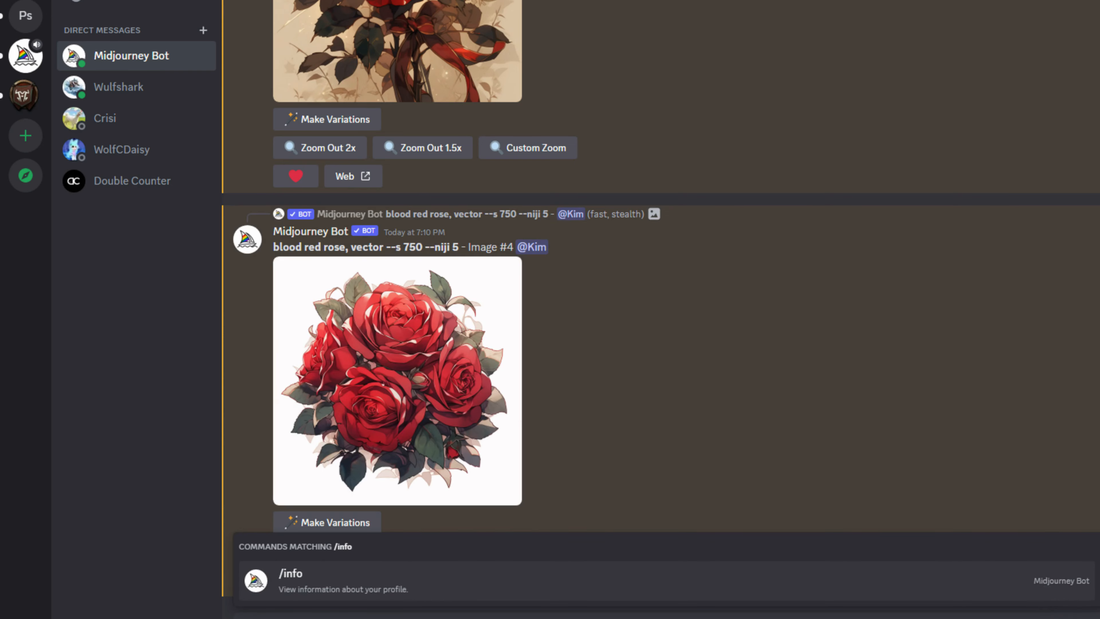
key("Return")
key("Return")
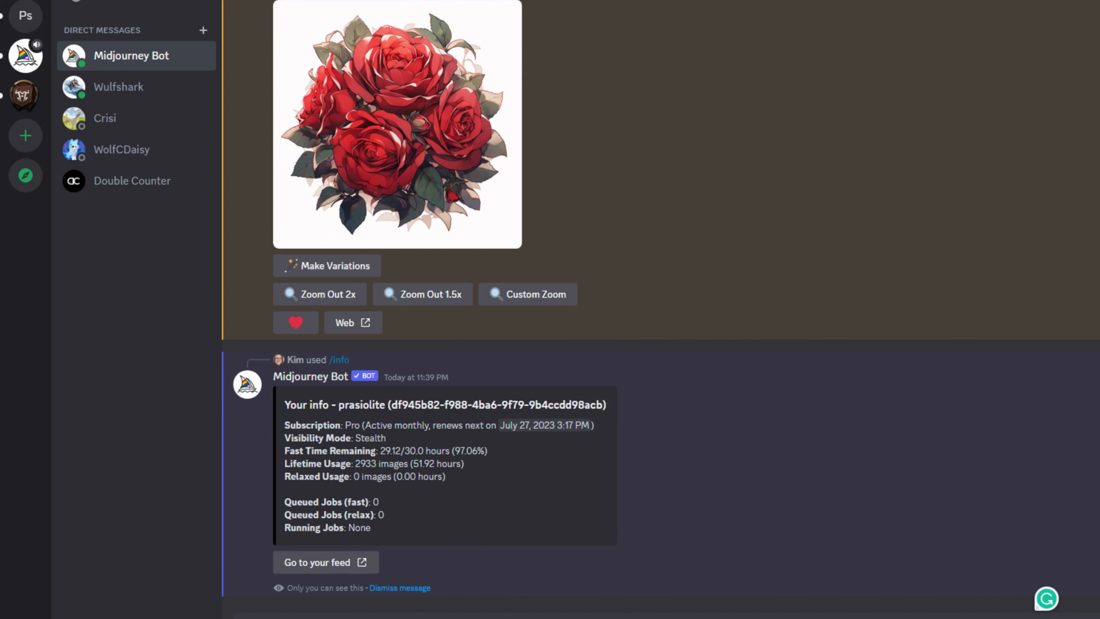
- Launch Chrome and load the Midjourney website
key("super")
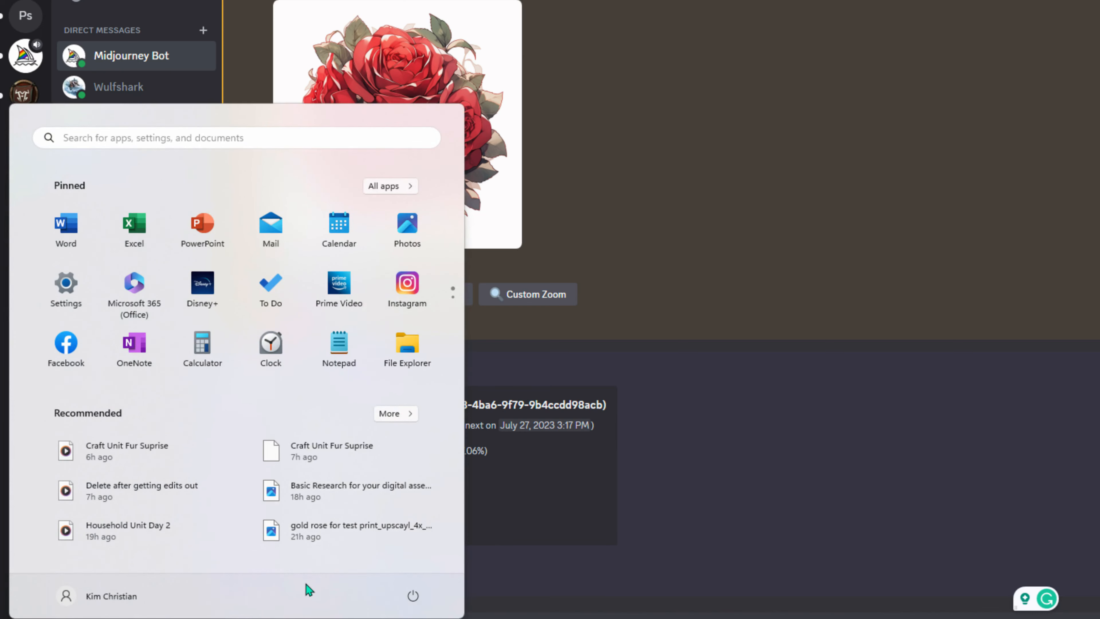
left_click(311, 618)
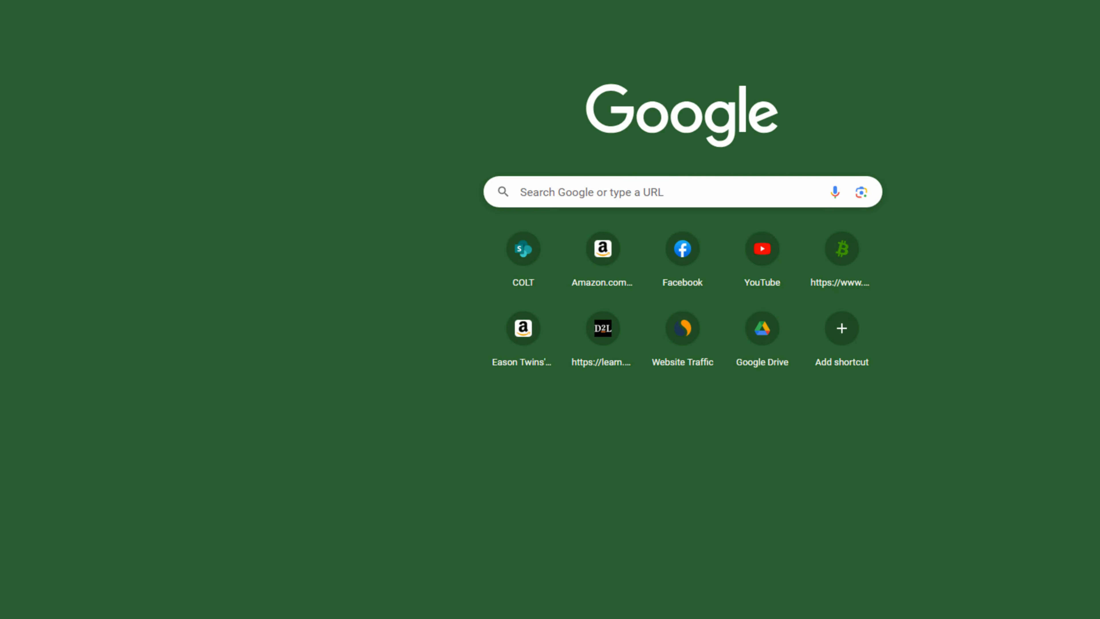
type("midjou")
key("Return")
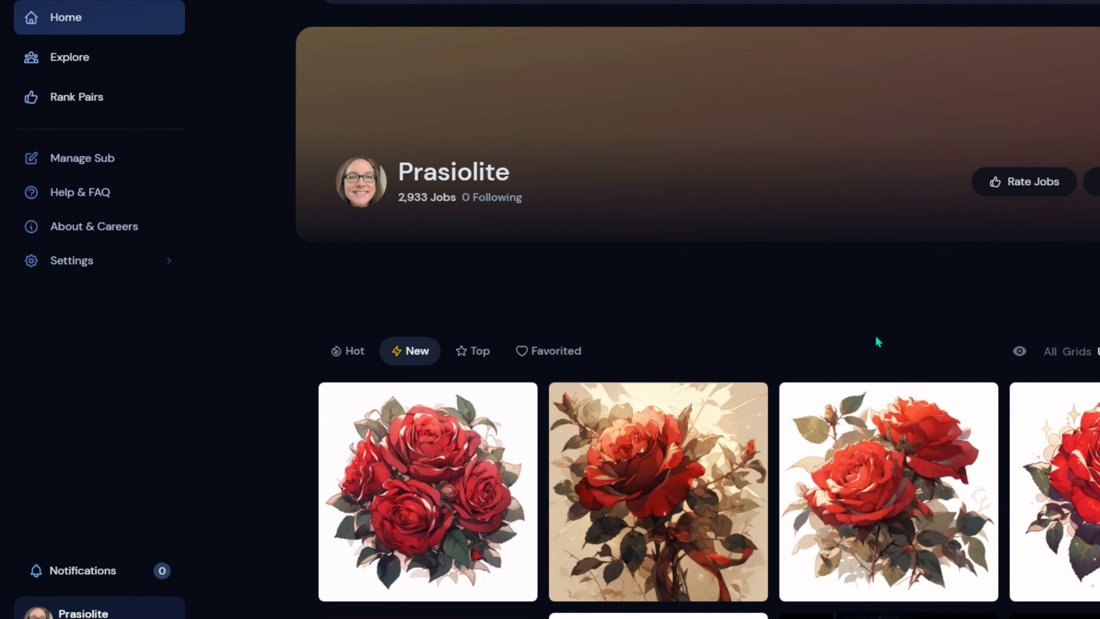
- Scroll down through the rose images in the feed, then return to the top
scroll(878, 342, "down", 6)
scroll(1035, 304, "down", 6)
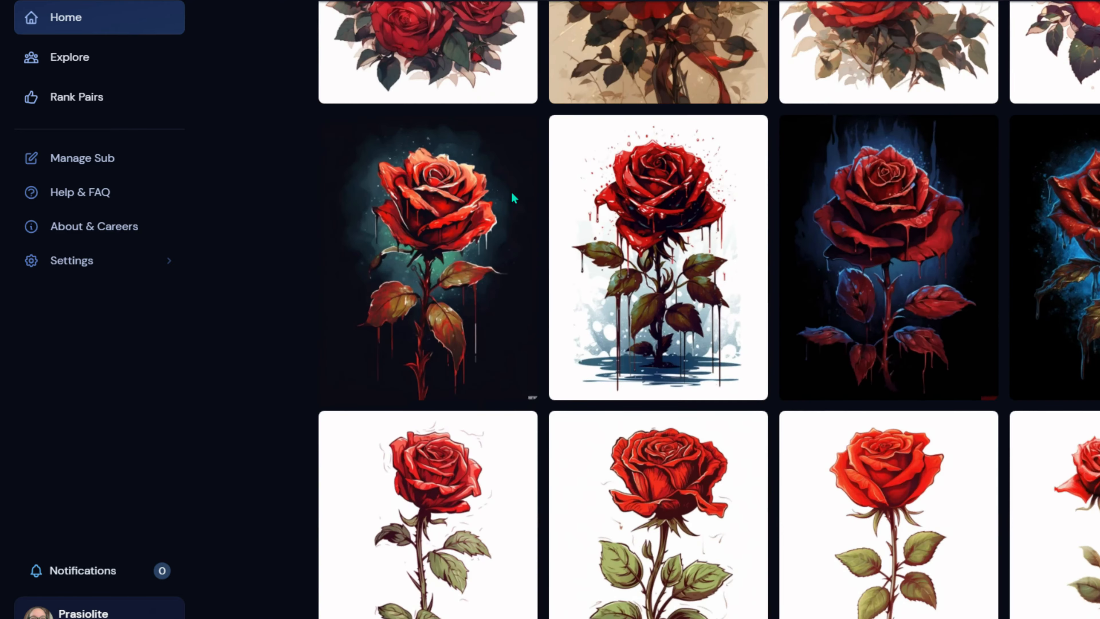
scroll(1024, 318, "down", 15)
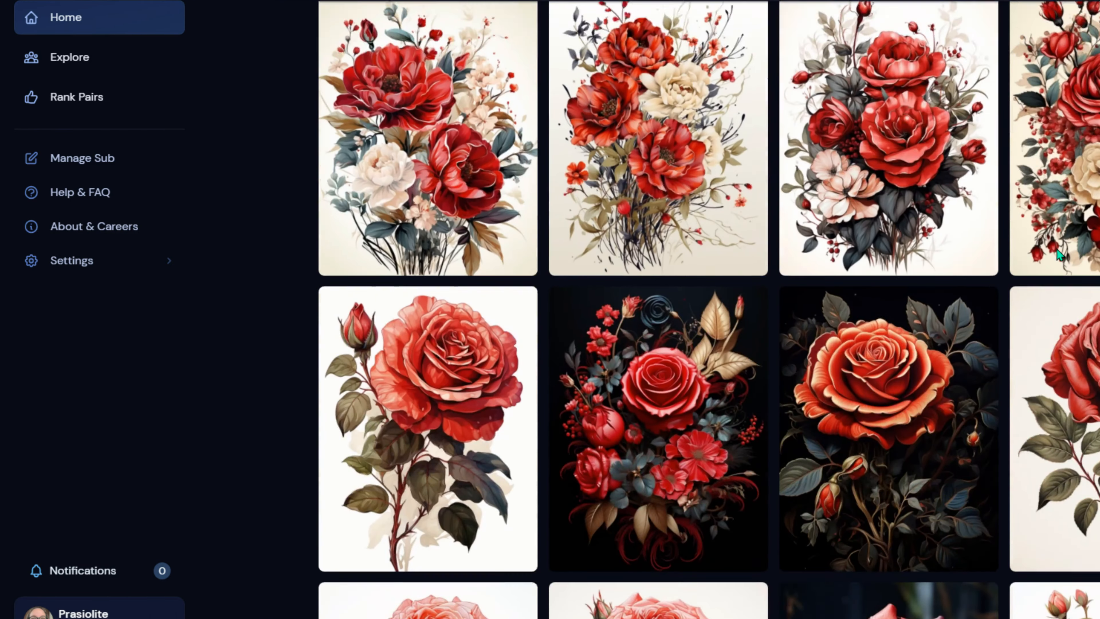
scroll(1024, 318, "down", 5)
scroll(614, 432, "down", 10)
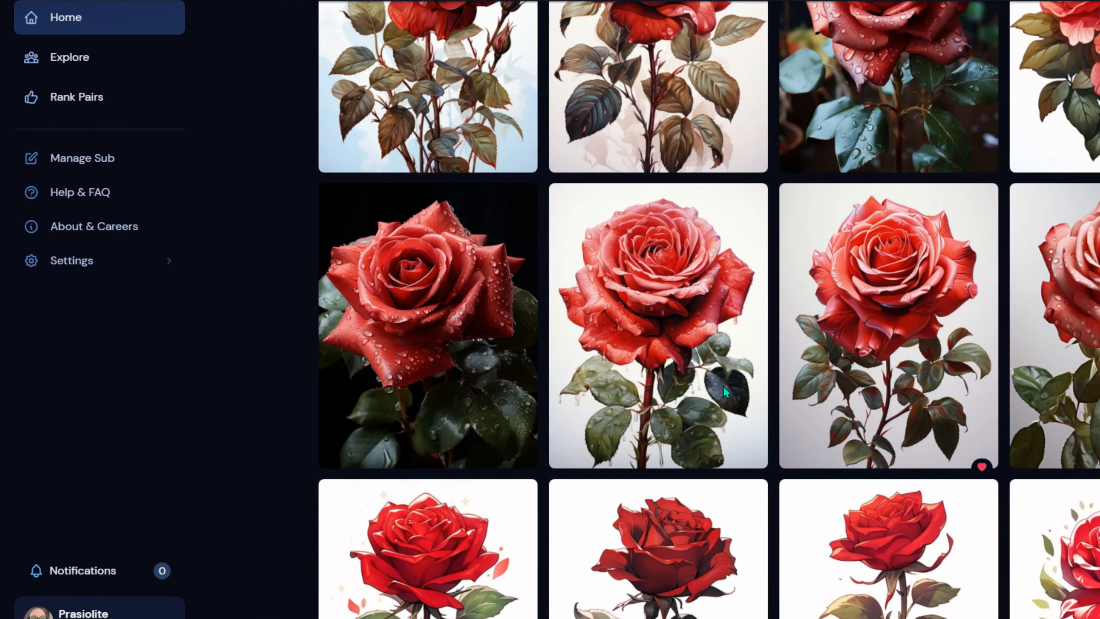
scroll(614, 432, "down", 10)
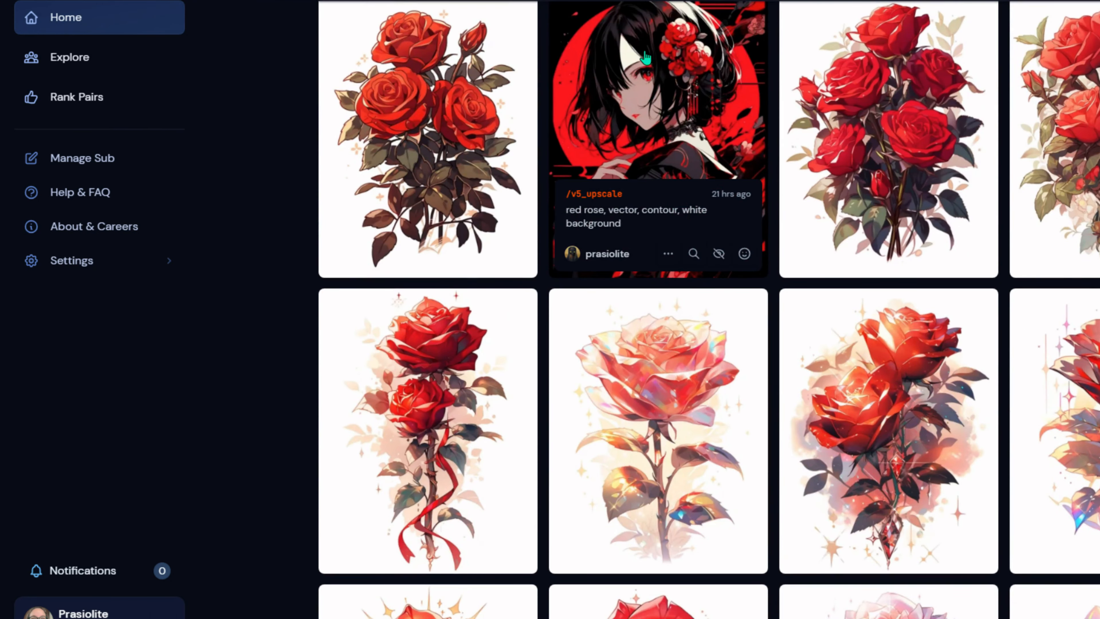
scroll(710, 128, "up", 2)
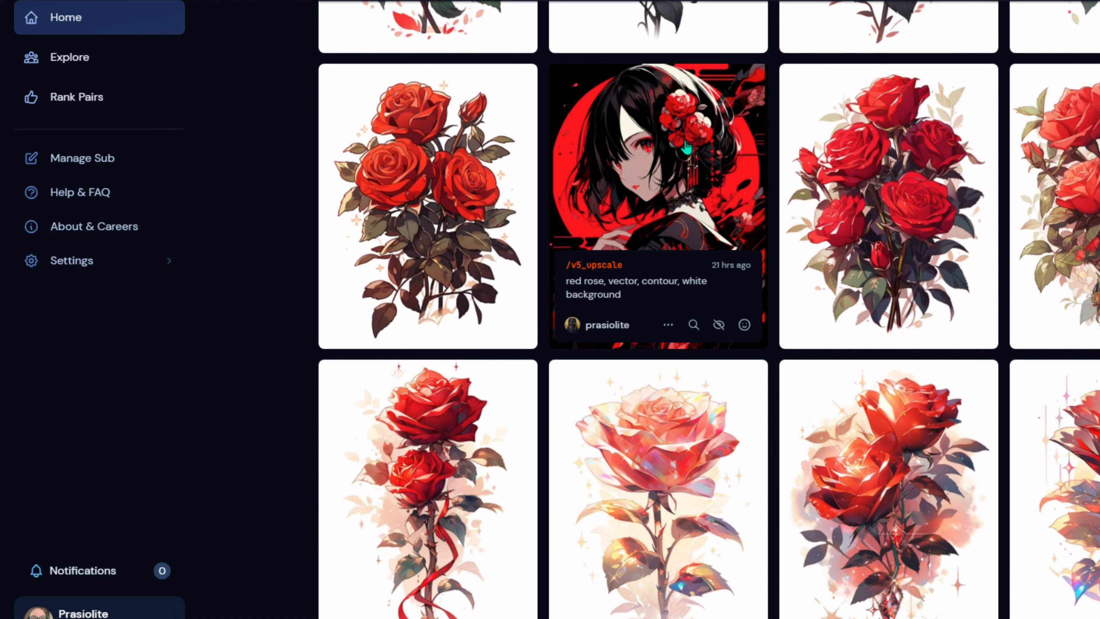
scroll(686, 148, "down", 6)
scroll(686, 143, "down", 6)
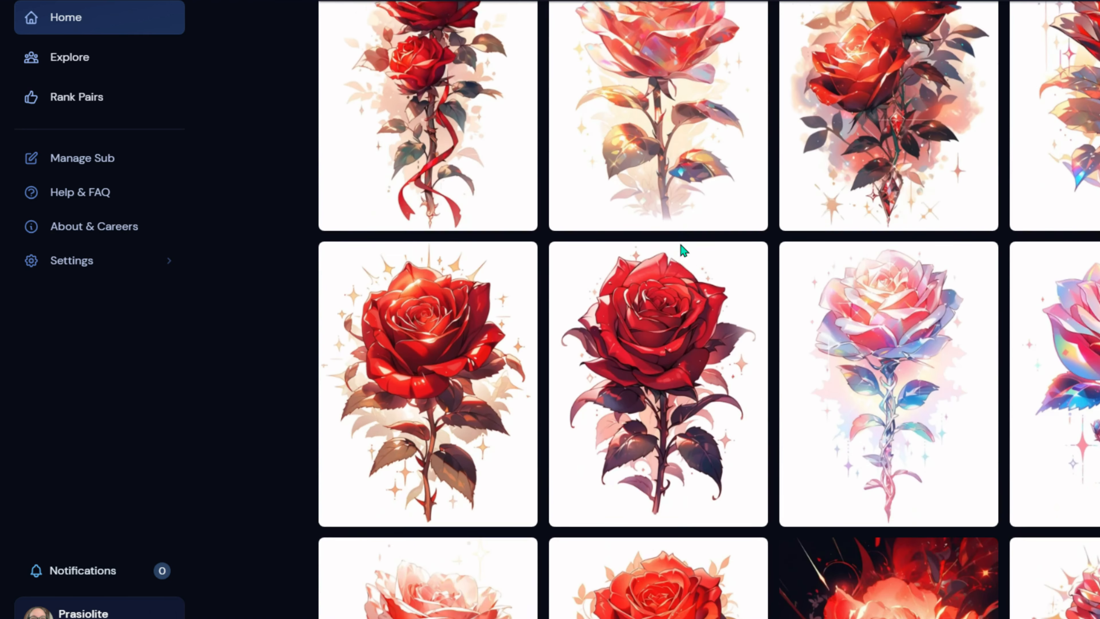
scroll(585, 260, "down", 3)
scroll(722, 293, "down", 12)
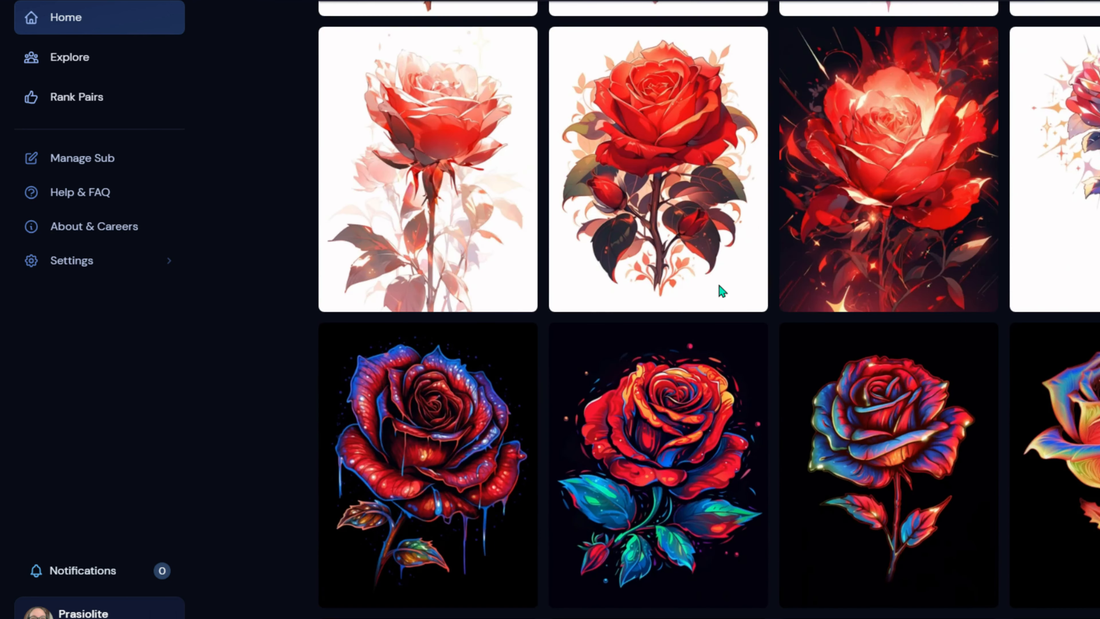
scroll(433, 343, "down", 7)
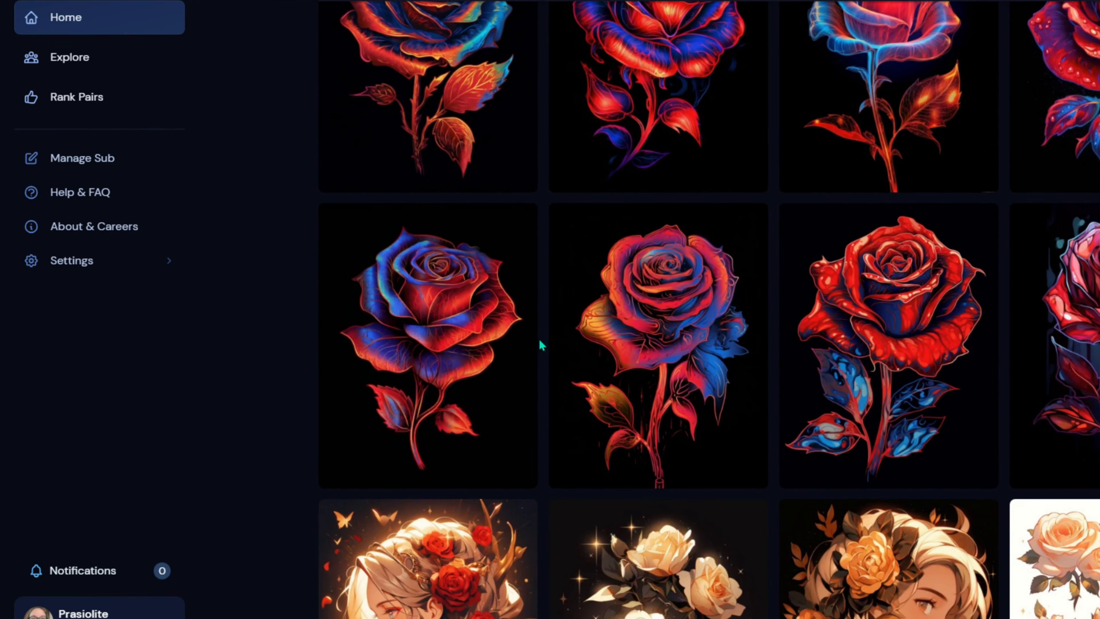
scroll(736, 295, "down", 7)
scroll(823, 392, "down", 6)
scroll(866, 303, "up", 10)
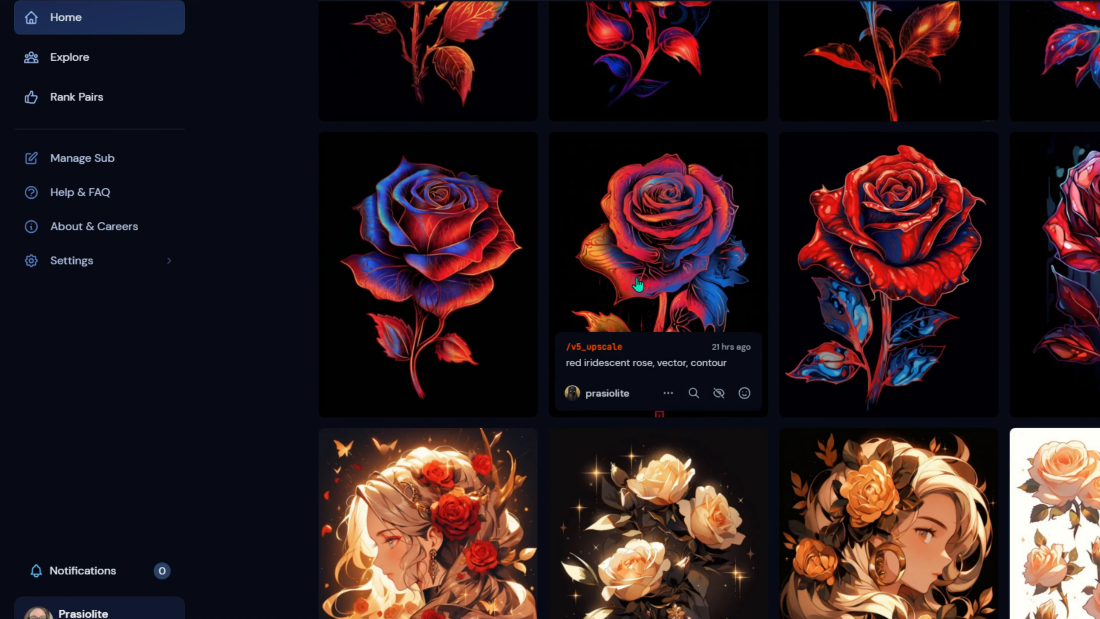
scroll(638, 285, "up", 10)
scroll(707, 321, "up", 20)
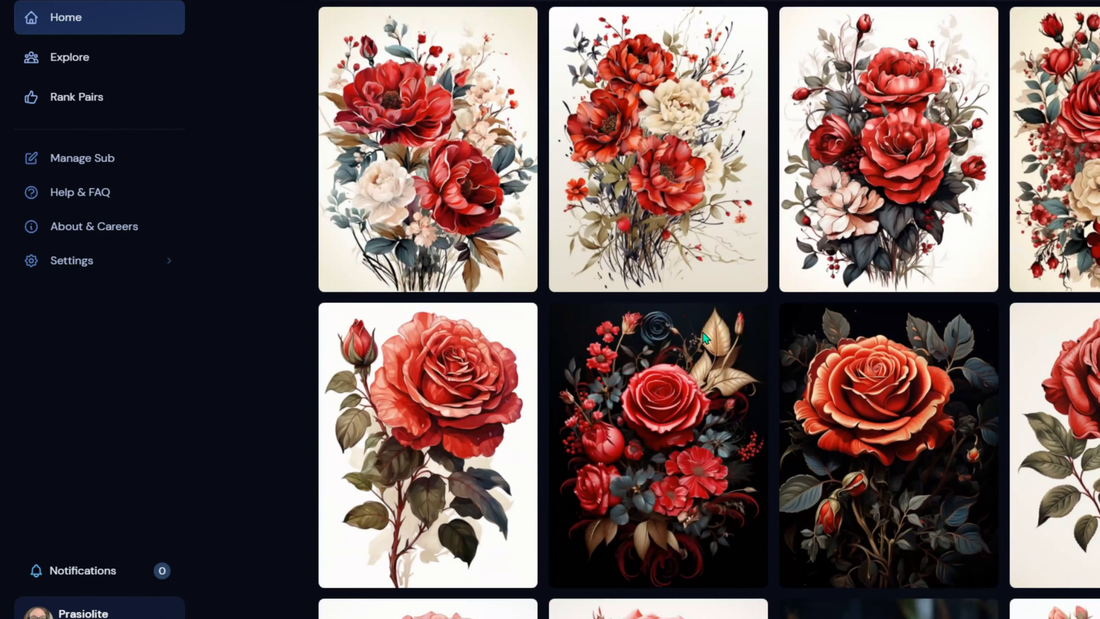
scroll(702, 337, "up", 10)
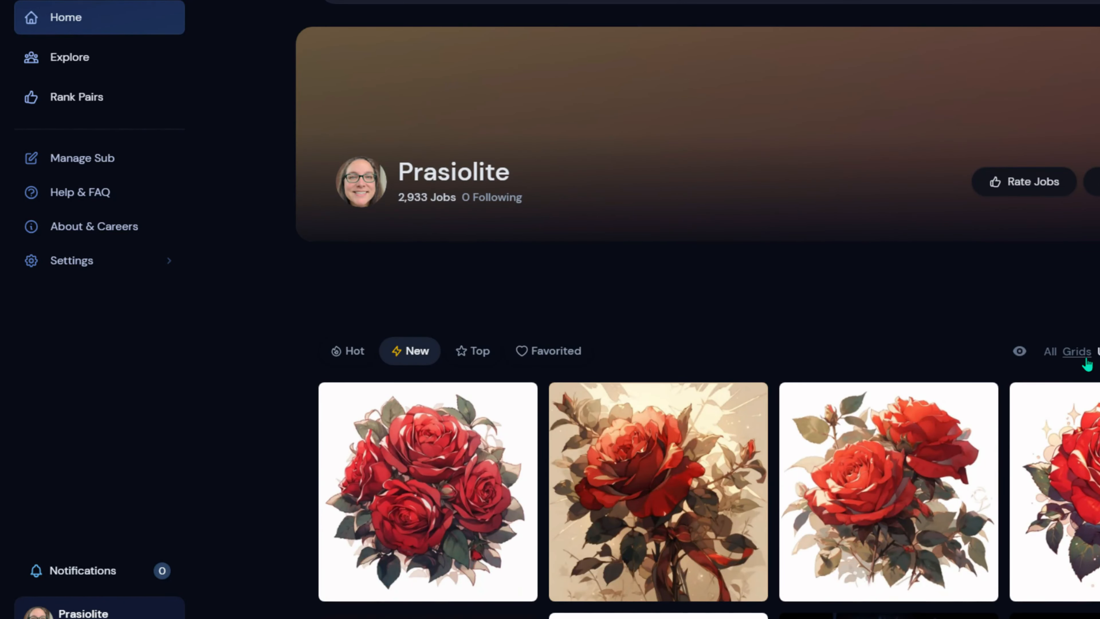
- Filter the feed to Grids and scroll through the rose grid jobs and back up
left_click(1076, 354)
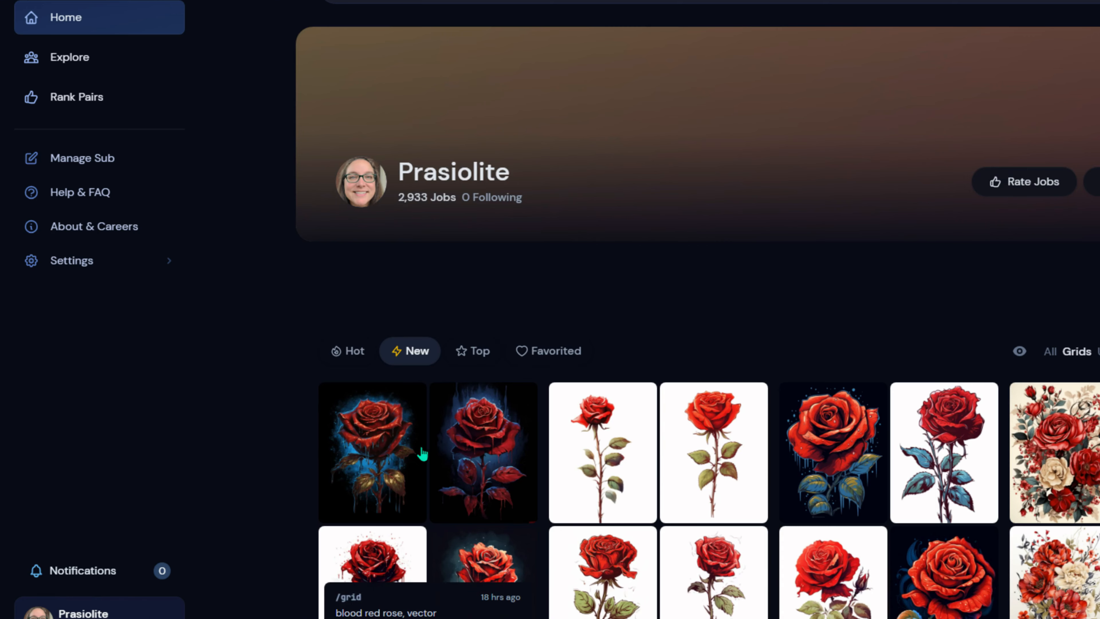
scroll(409, 461, "down", 8)
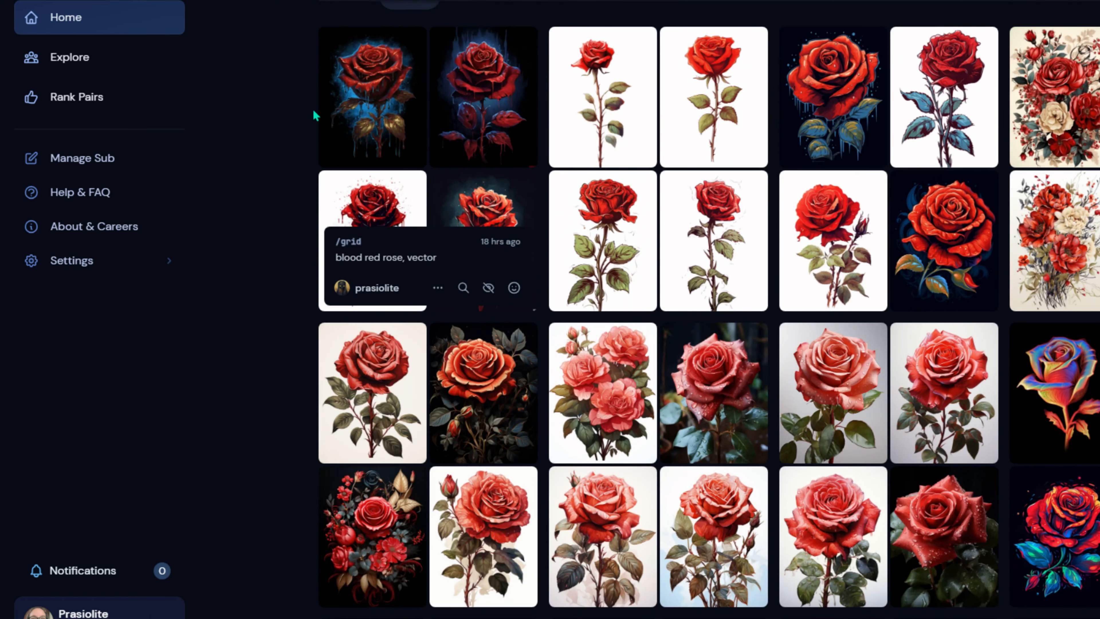
scroll(831, 243, "down", 5)
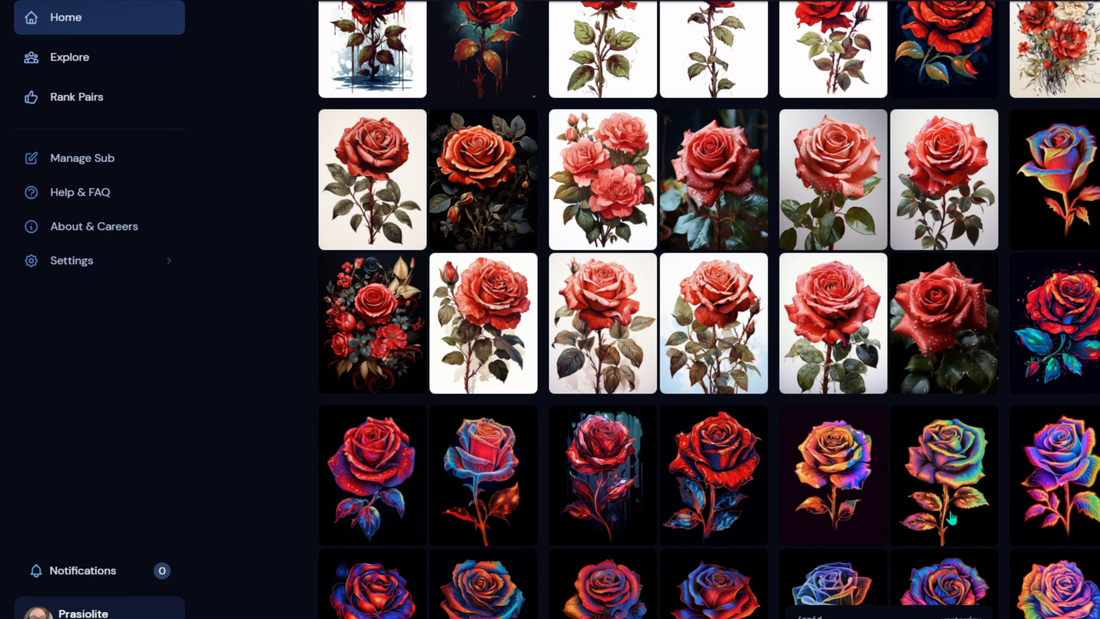
scroll(814, 399, "down", 3)
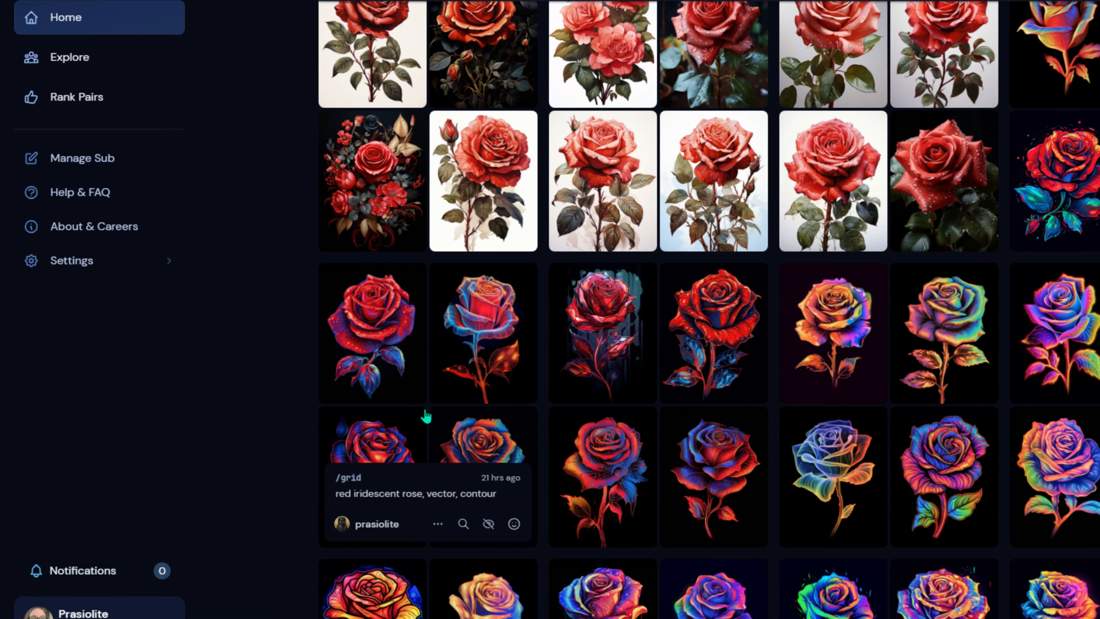
scroll(425, 422, "up", 10)
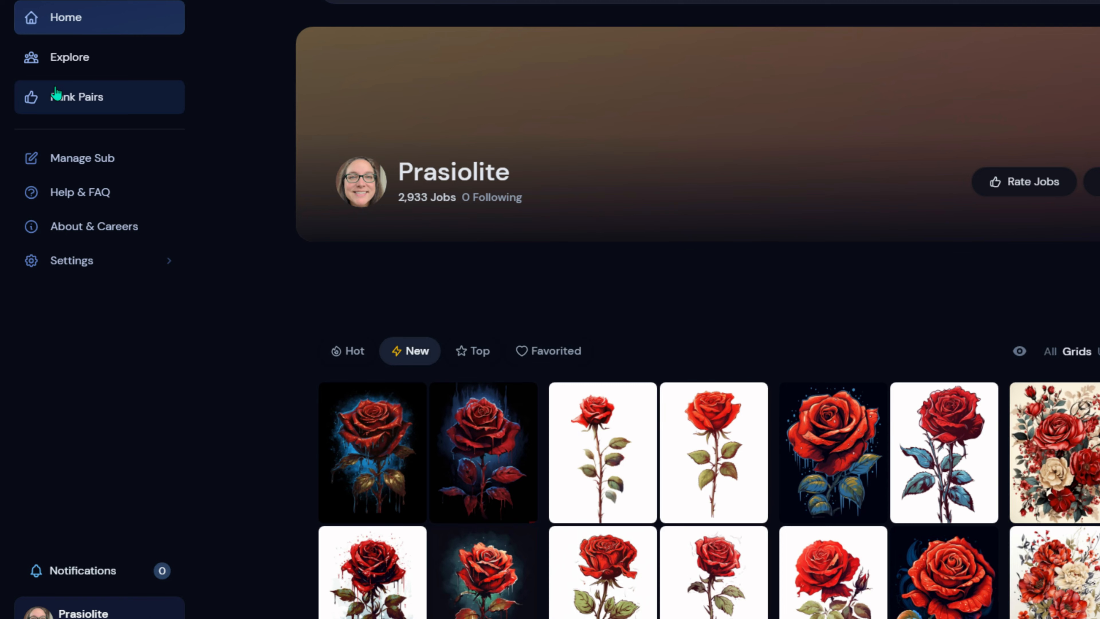
scroll(405, 152, "down", 5)
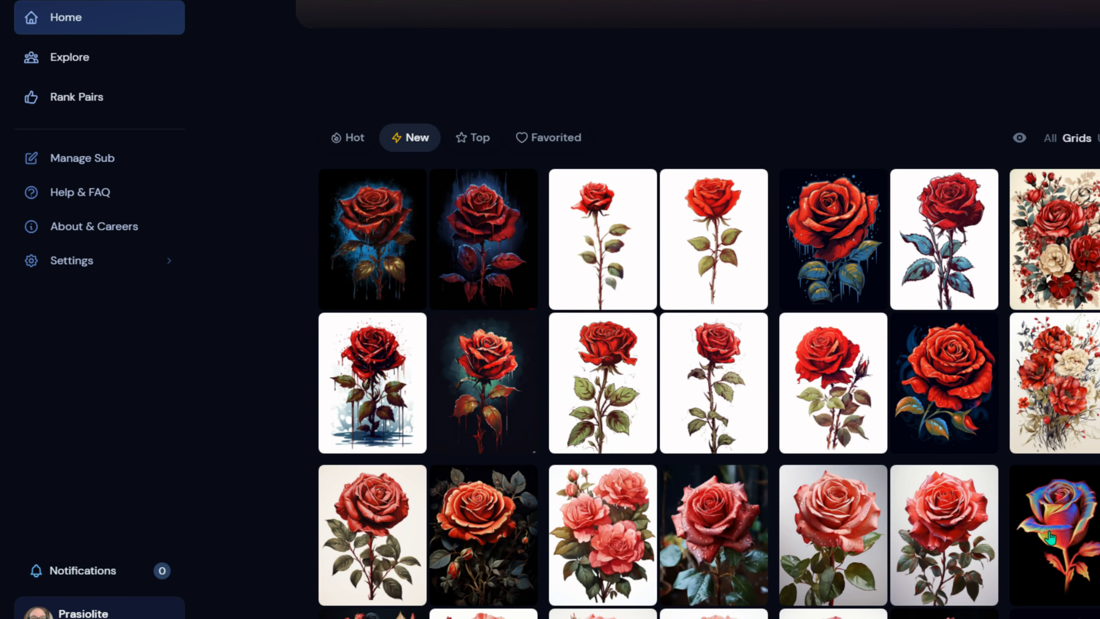
scroll(820, 457, "down", 6)
scroll(820, 457, "down", 8)
scroll(816, 433, "up", 20)
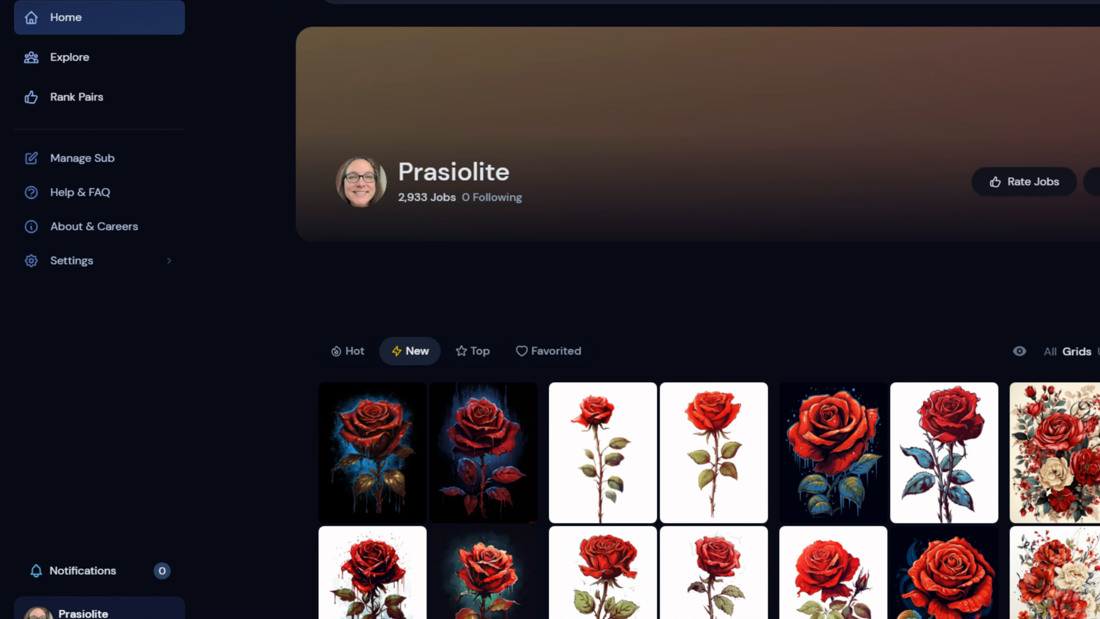
- Switch the feed back to All and select four rose images with their checkmarks
left_click(1053, 354)
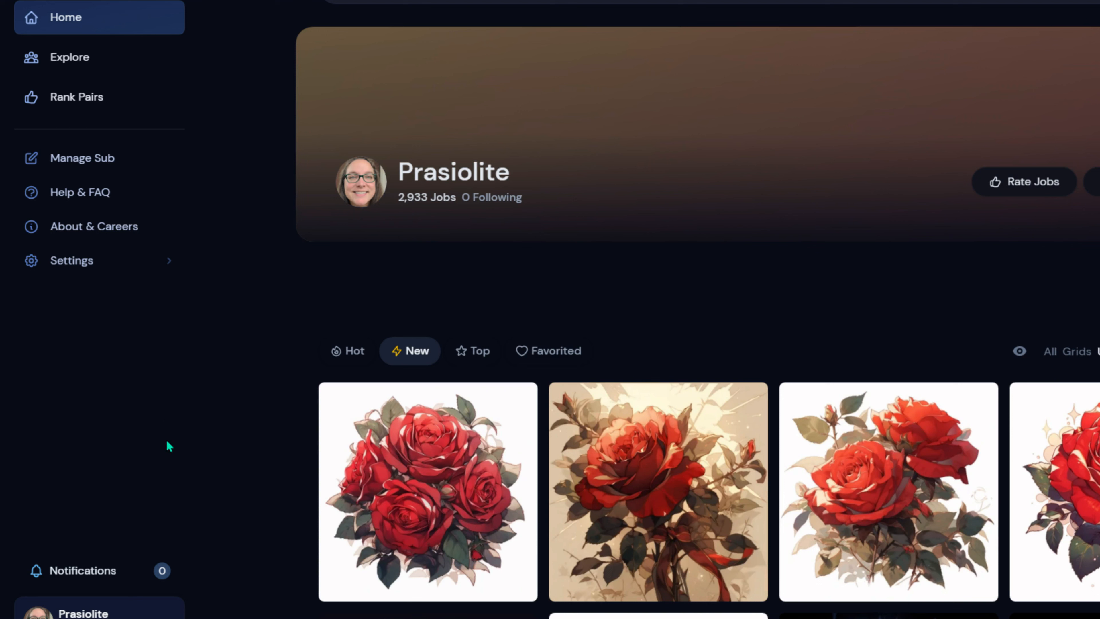
left_click(438, 578)
left_click(494, 513)
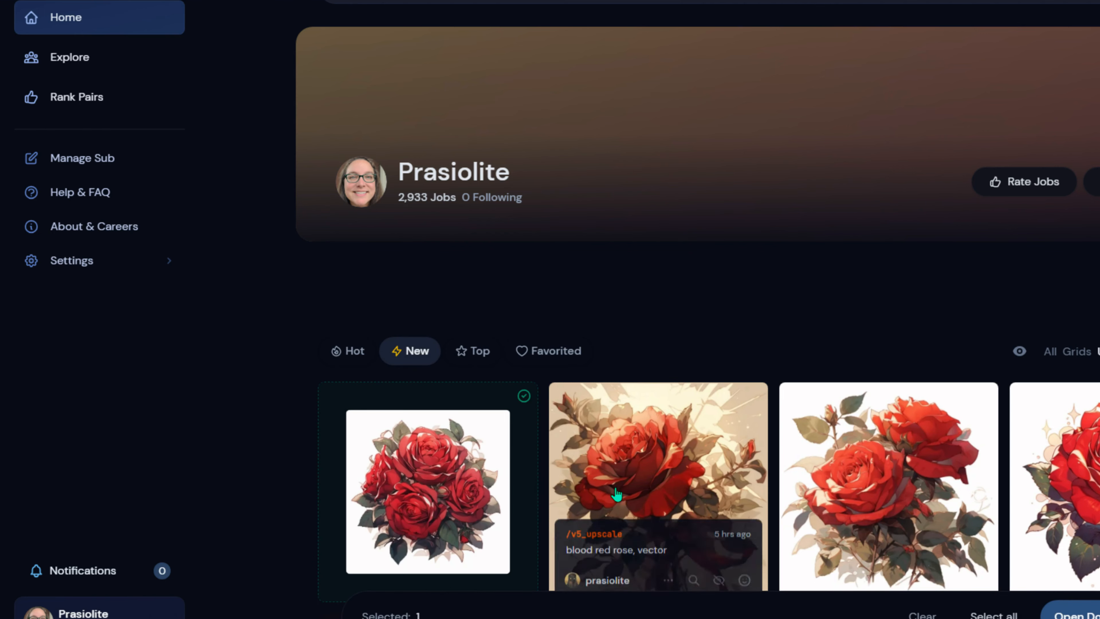
left_click(623, 497)
left_click(903, 498)
left_click(1093, 496)
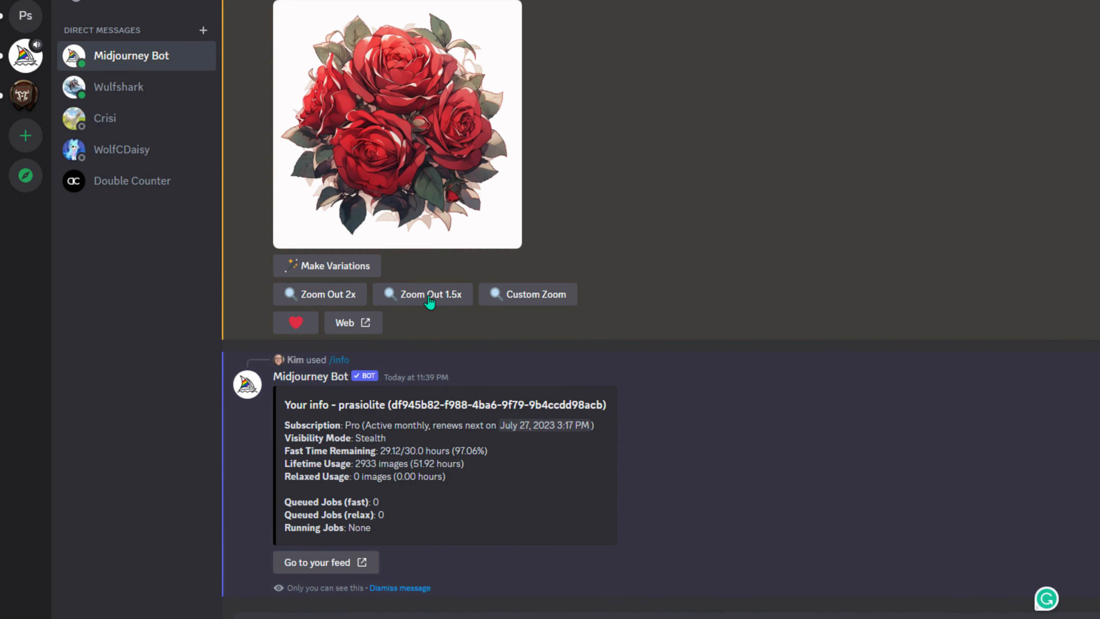
- Send /settings to show the bot's Fast mode settings, then start /imagine awaiting a prompt
type("/settings")
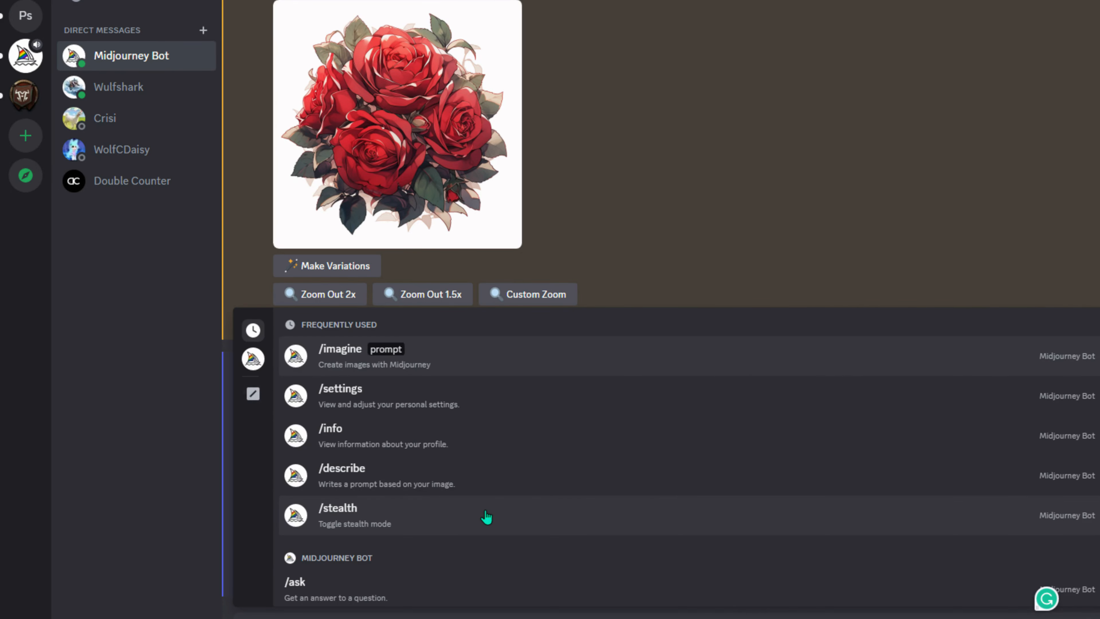
key("Return")
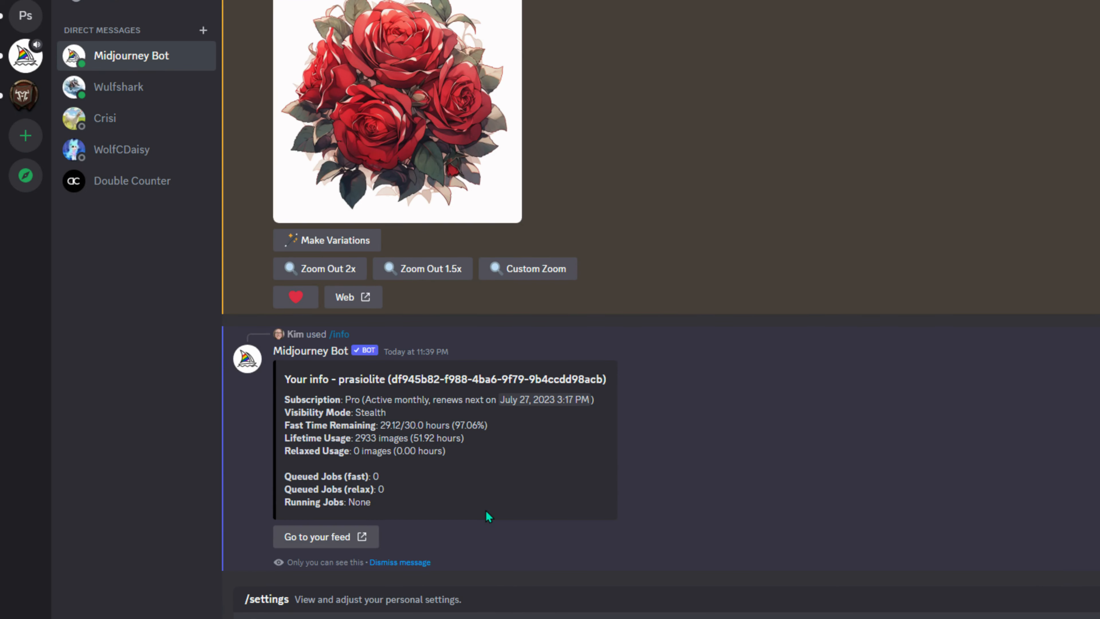
key("Return")
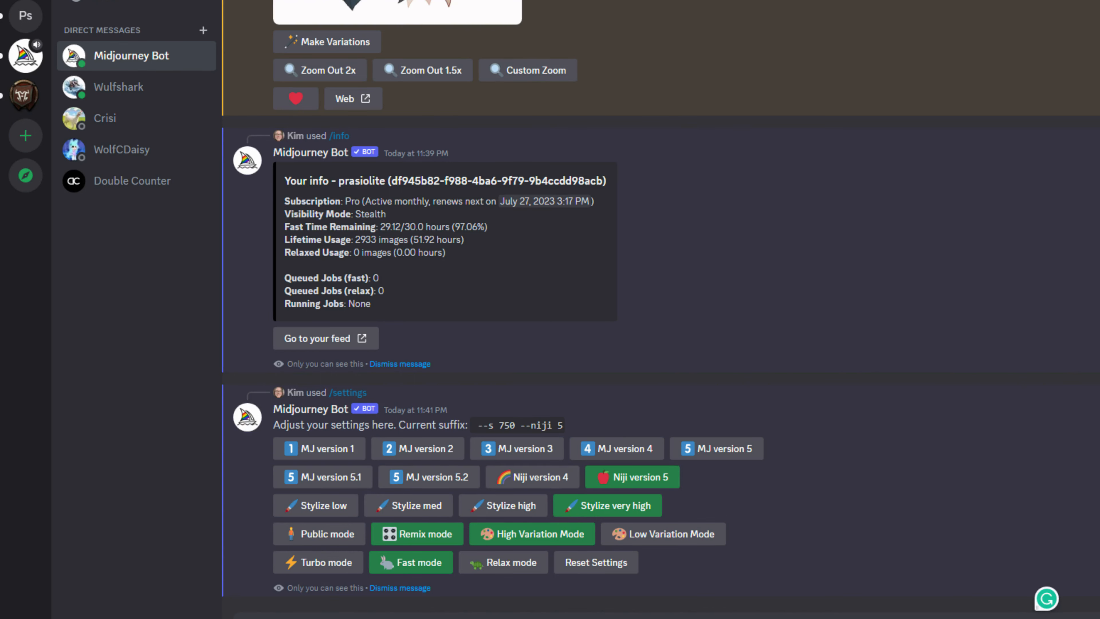
type("/imagine")
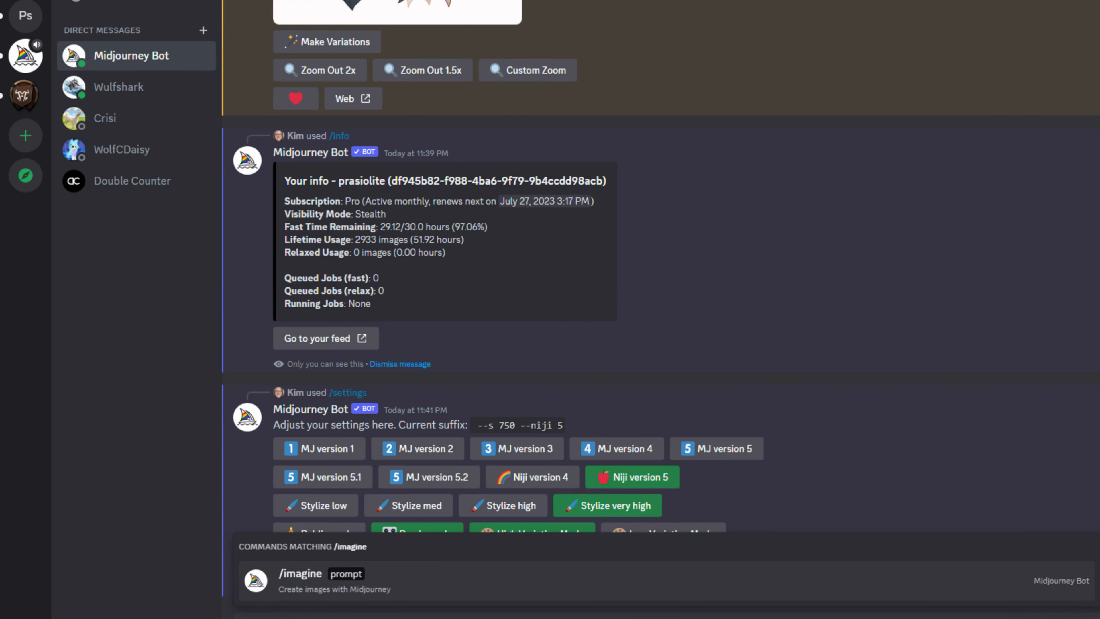
key("Return")
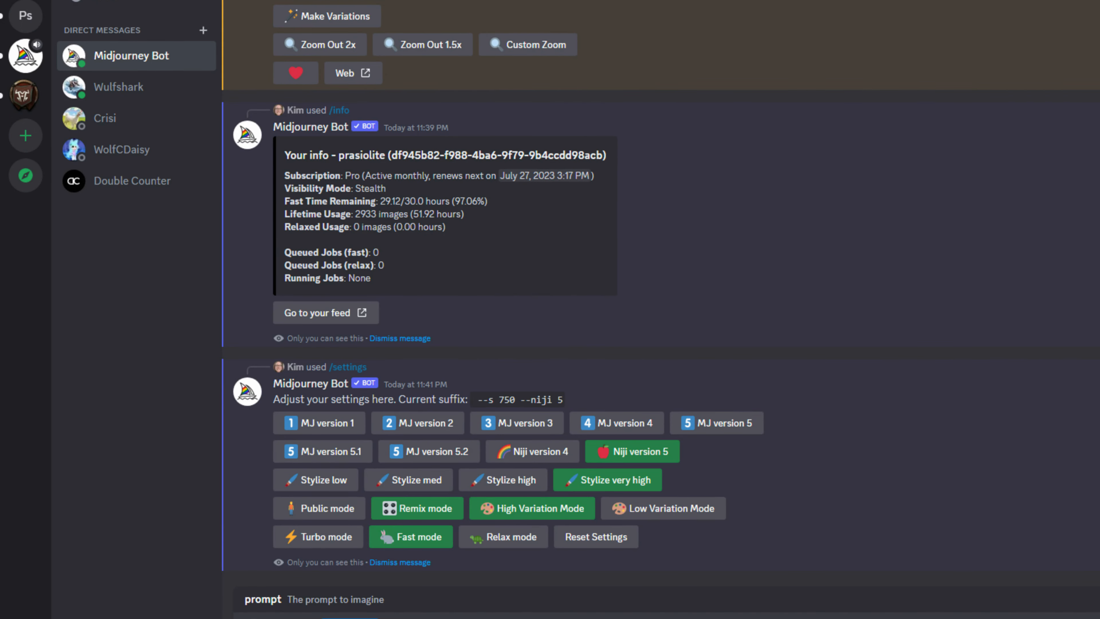
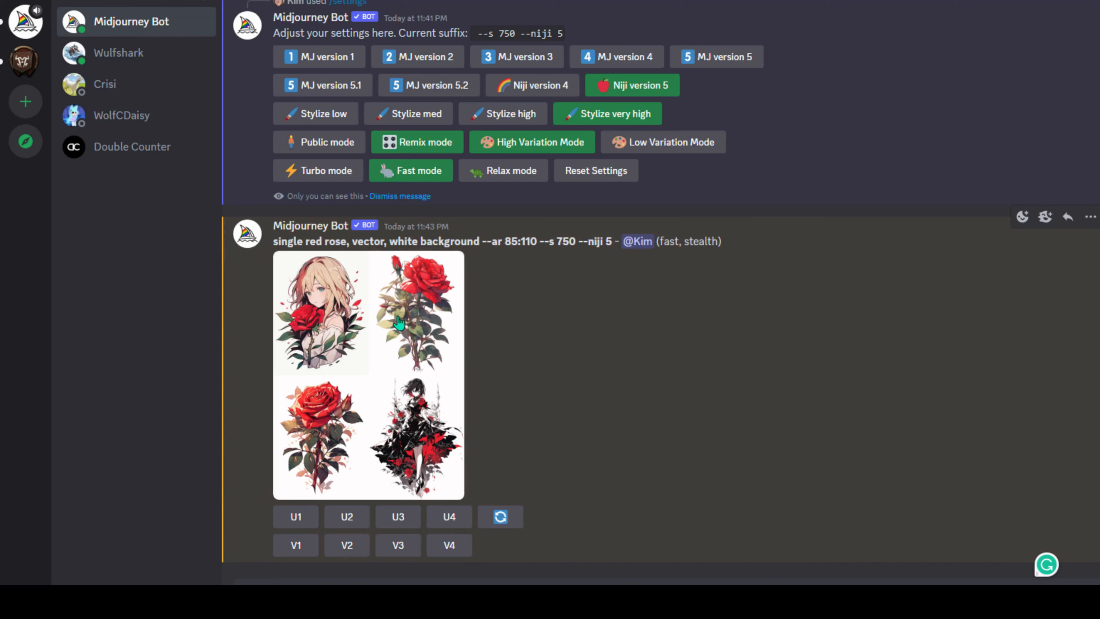
- Preview the red rose grid enlarged, then upscale its four images with U1 through U4
left_click(354, 376)
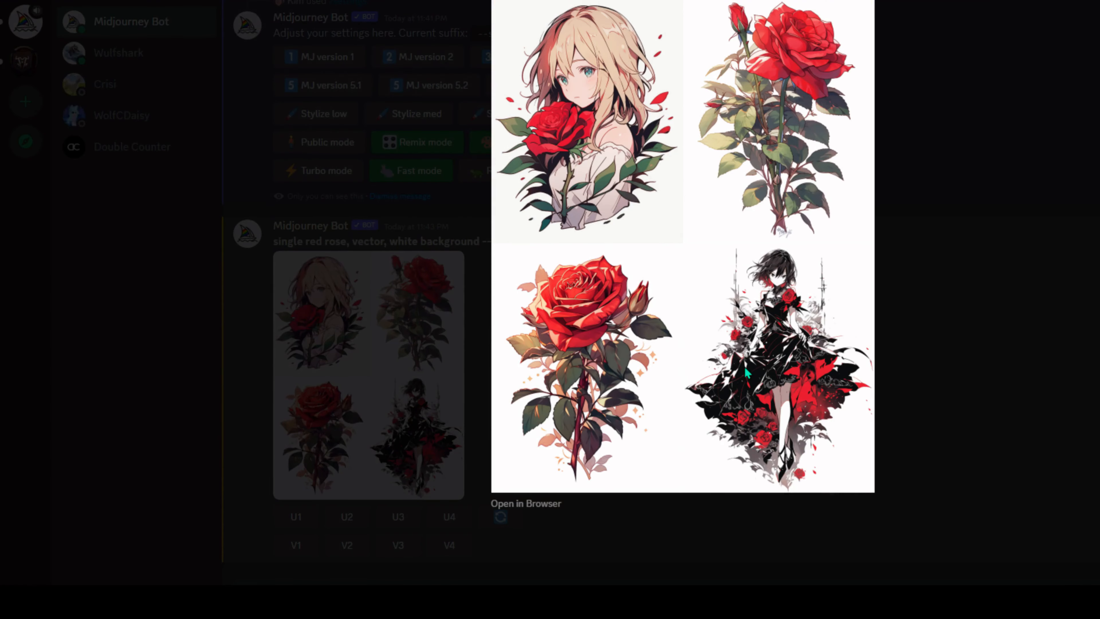
left_click(953, 391)
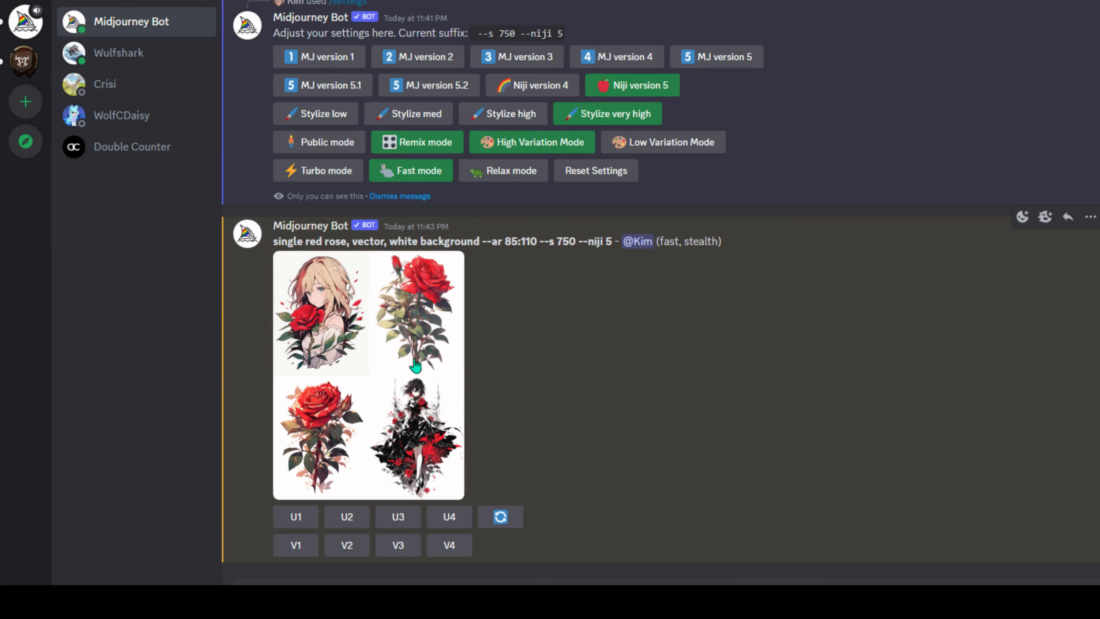
left_click(293, 522)
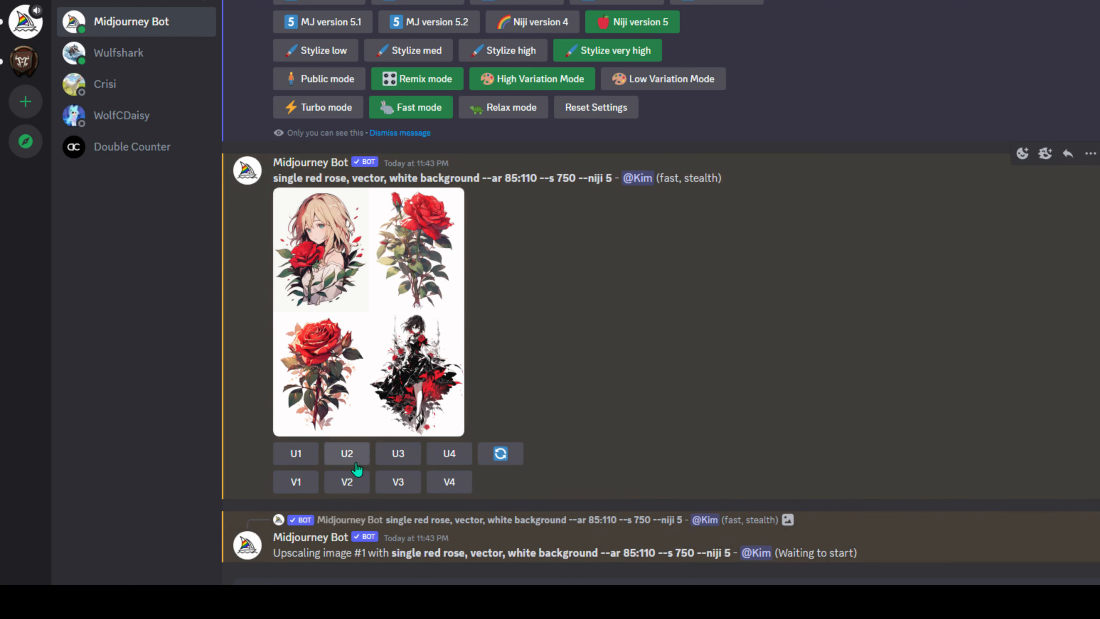
left_click(346, 453)
left_click(401, 397)
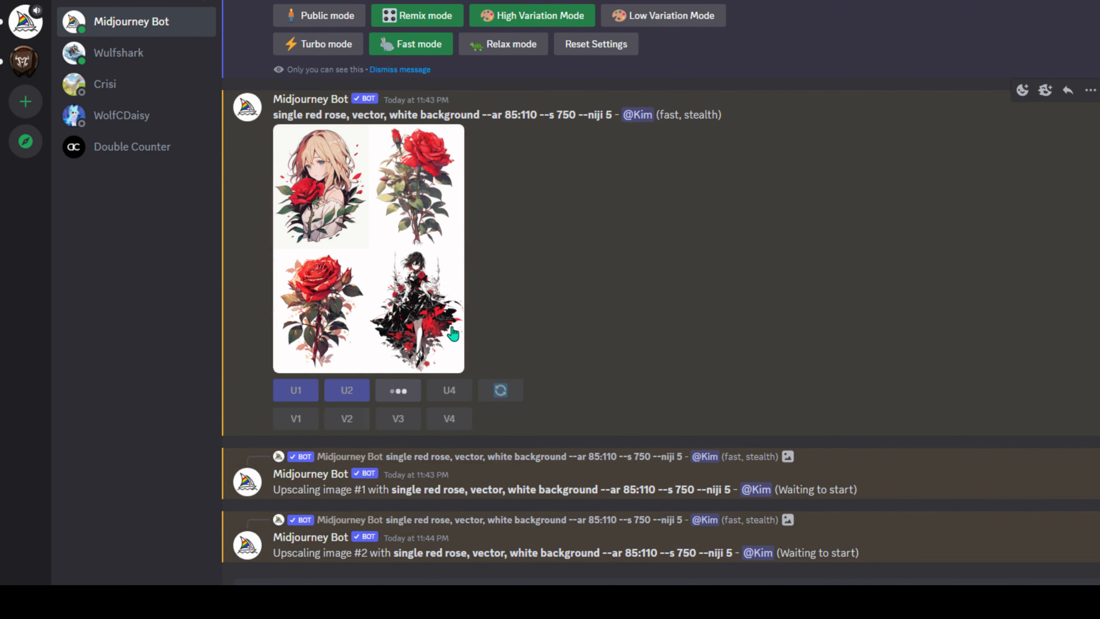
left_click(450, 327)
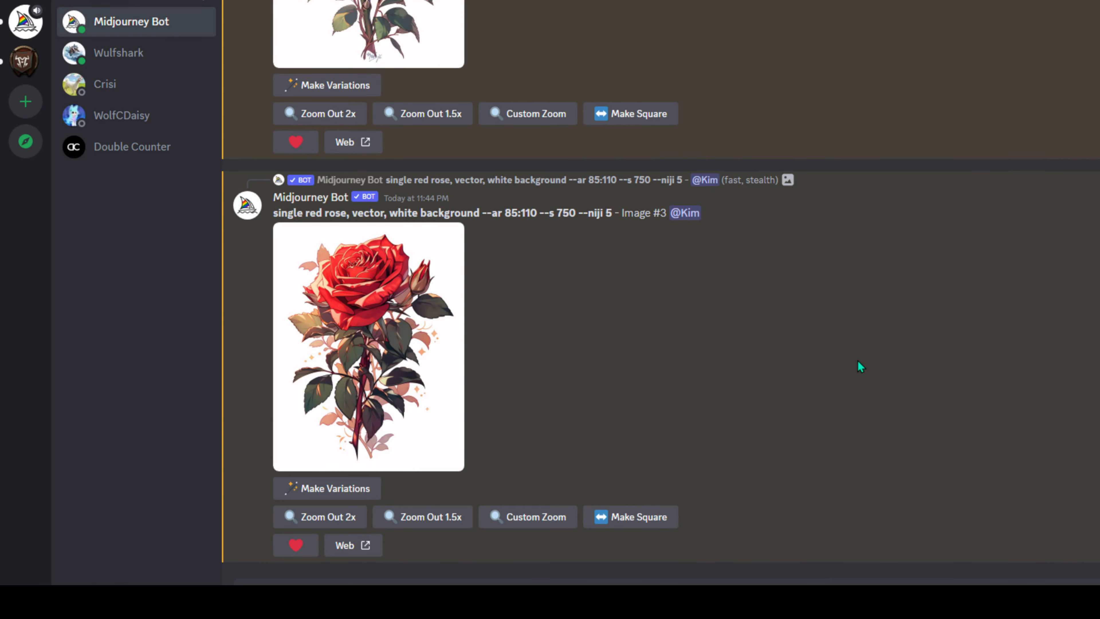
- Scroll through the upscaled red rose images and back up to Image #2
scroll(857, 360, "up", 6)
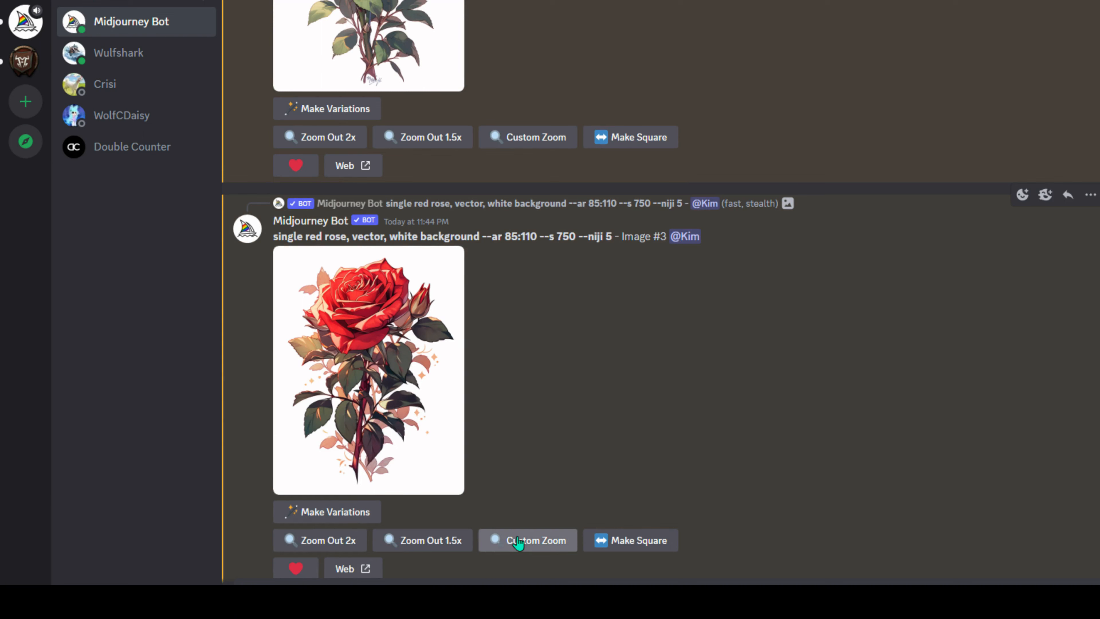
scroll(681, 428, "down", 5)
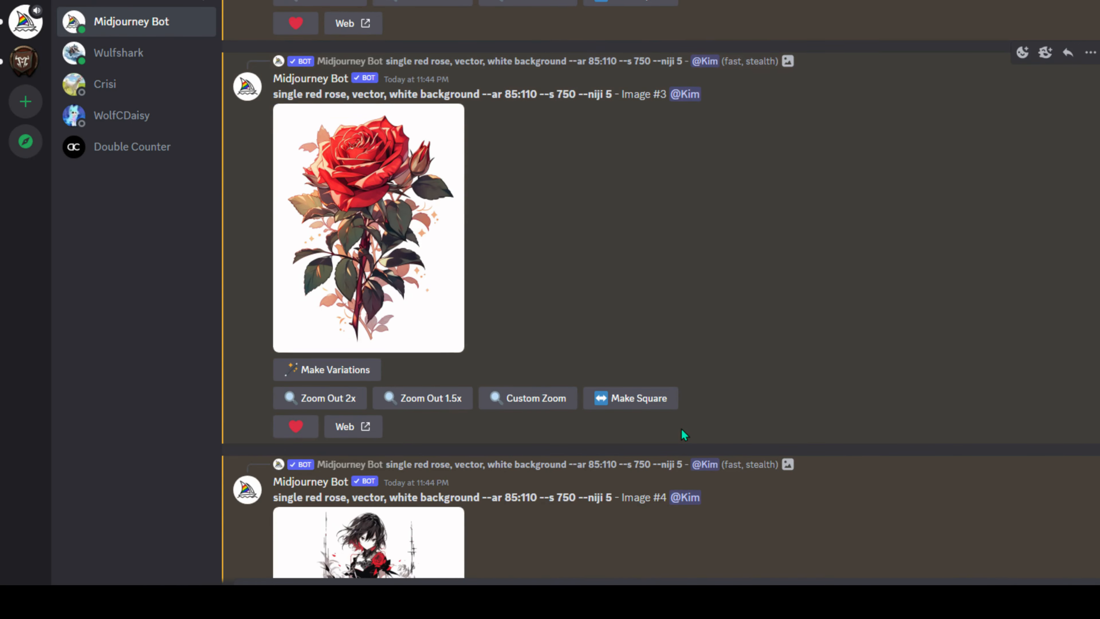
scroll(682, 429, "up", 5)
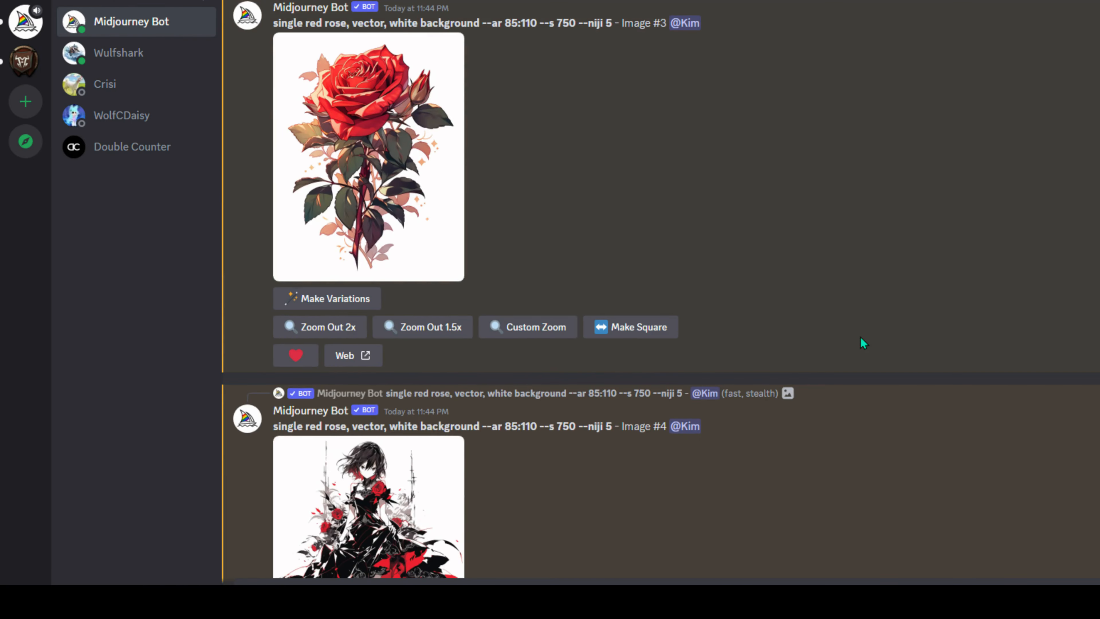
scroll(832, 354, "down", 5)
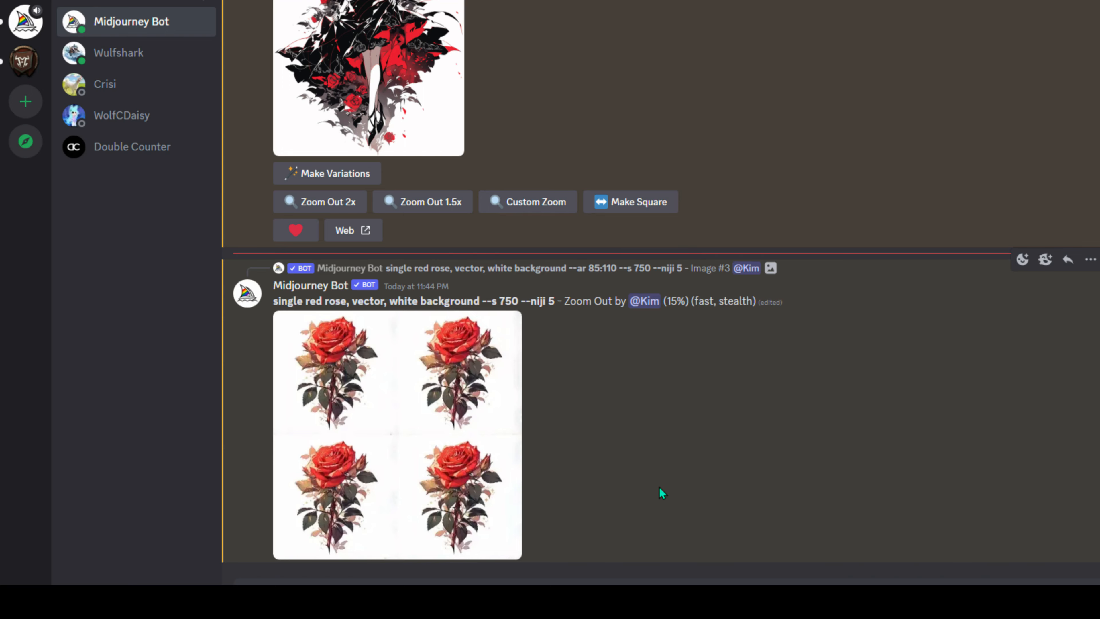
scroll(659, 486, "up", 10)
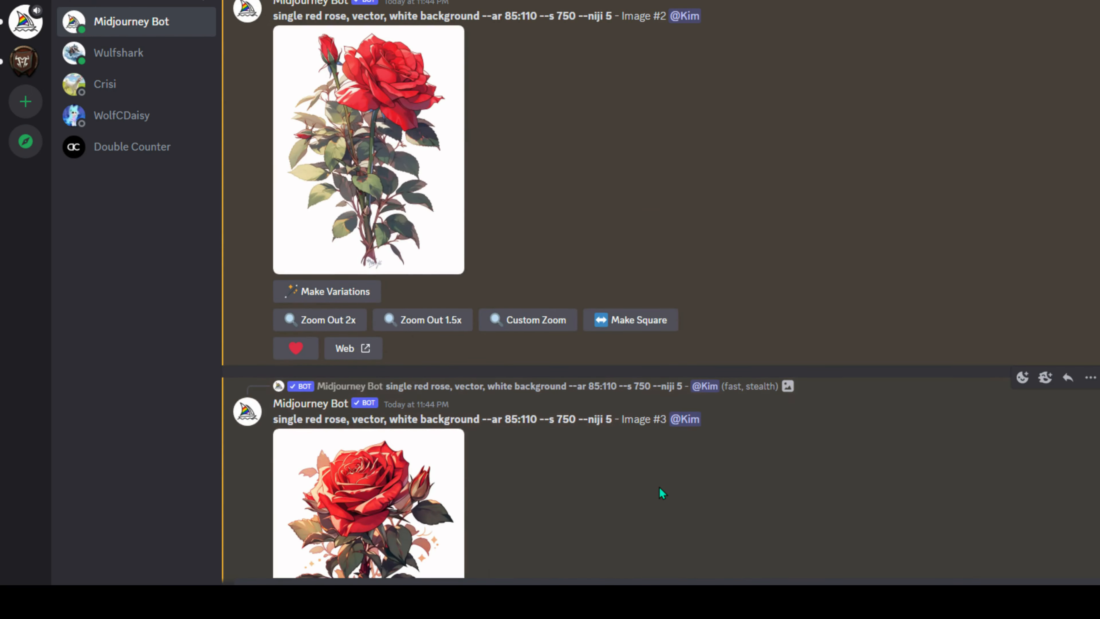
scroll(659, 486, "up", 5)
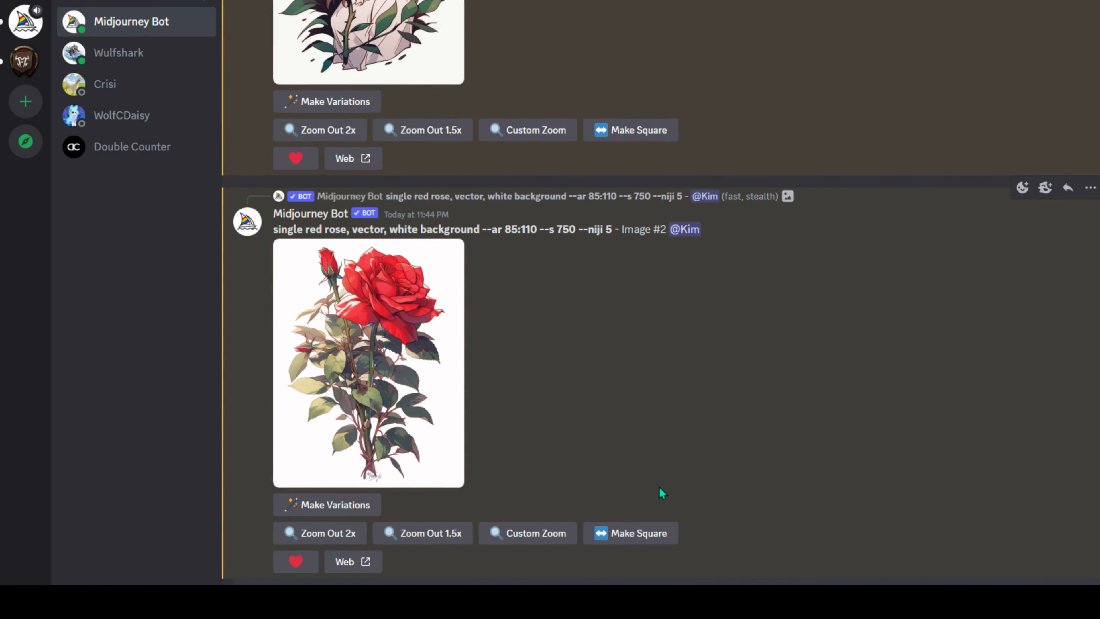
- Make variations of upscaled Image #2, submitting the Remix prompt unchanged
left_click(331, 507)
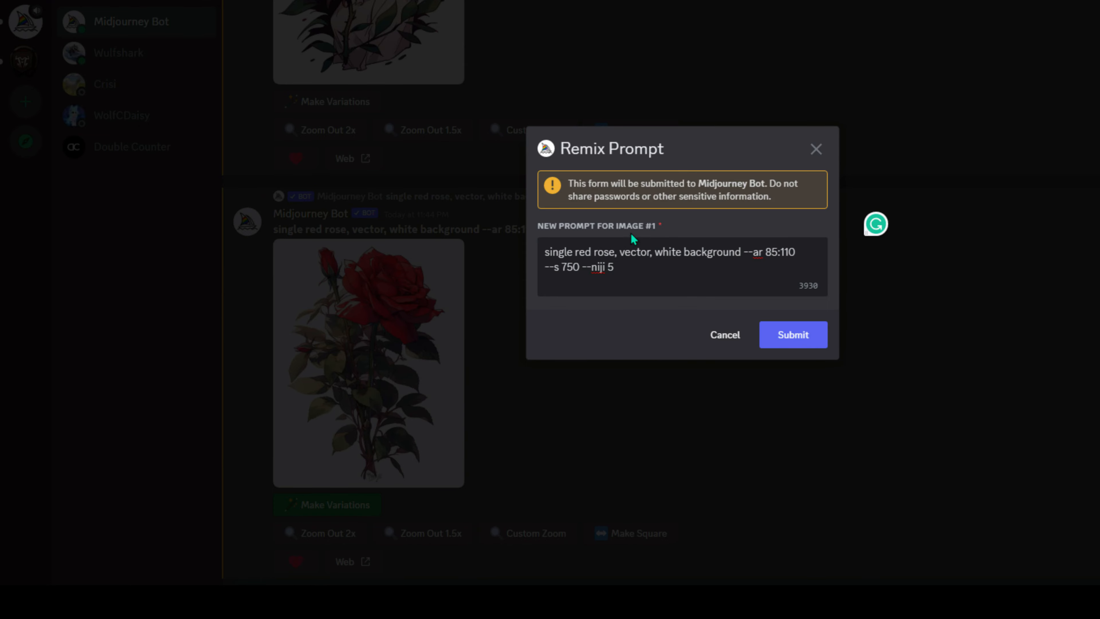
left_click(813, 340)
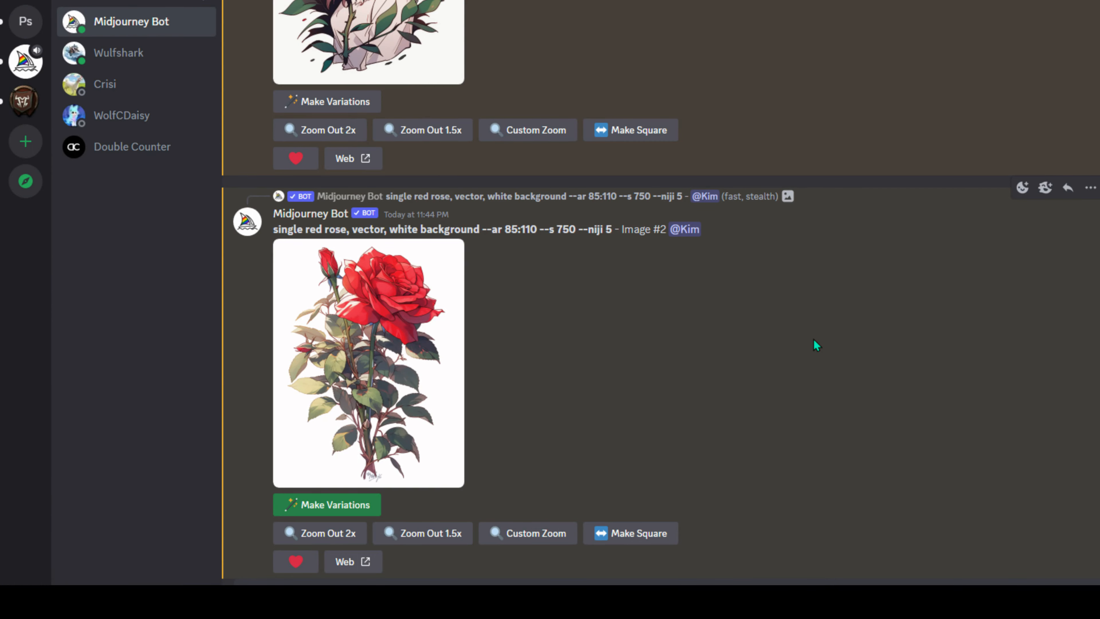
scroll(568, 507, "down", 15)
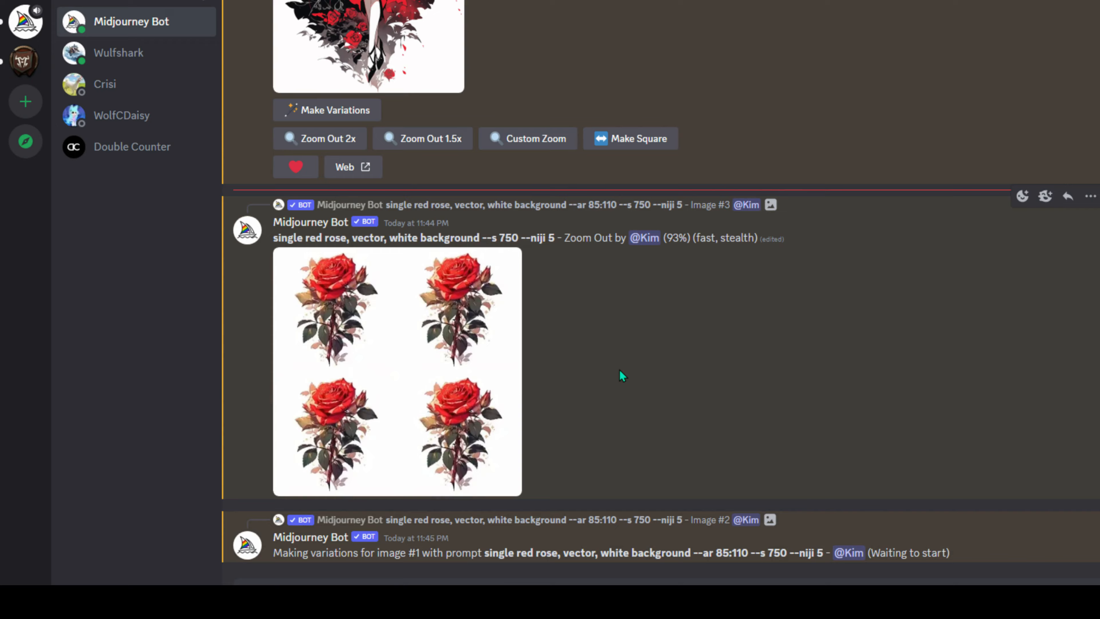
scroll(515, 440, "up", 10)
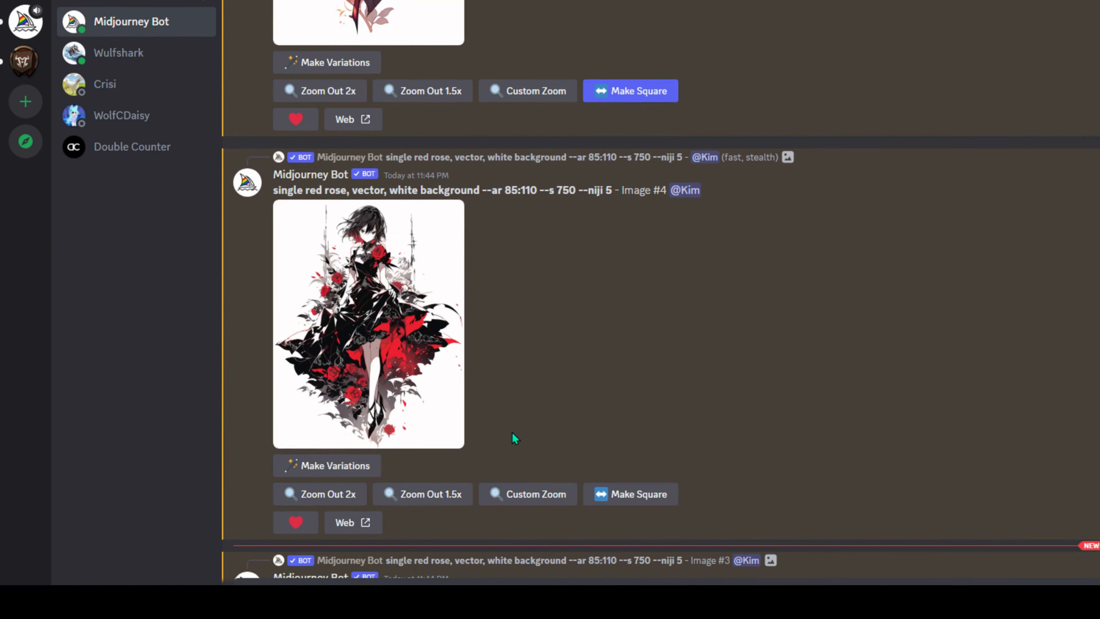
scroll(514, 438, "up", 15)
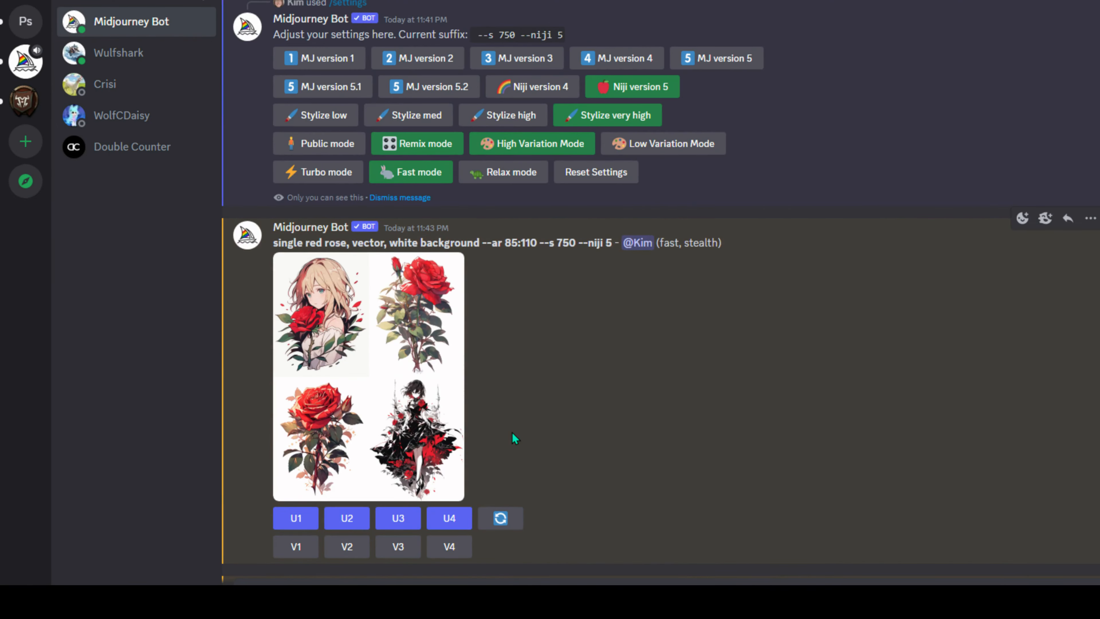
scroll(514, 438, "down", 1)
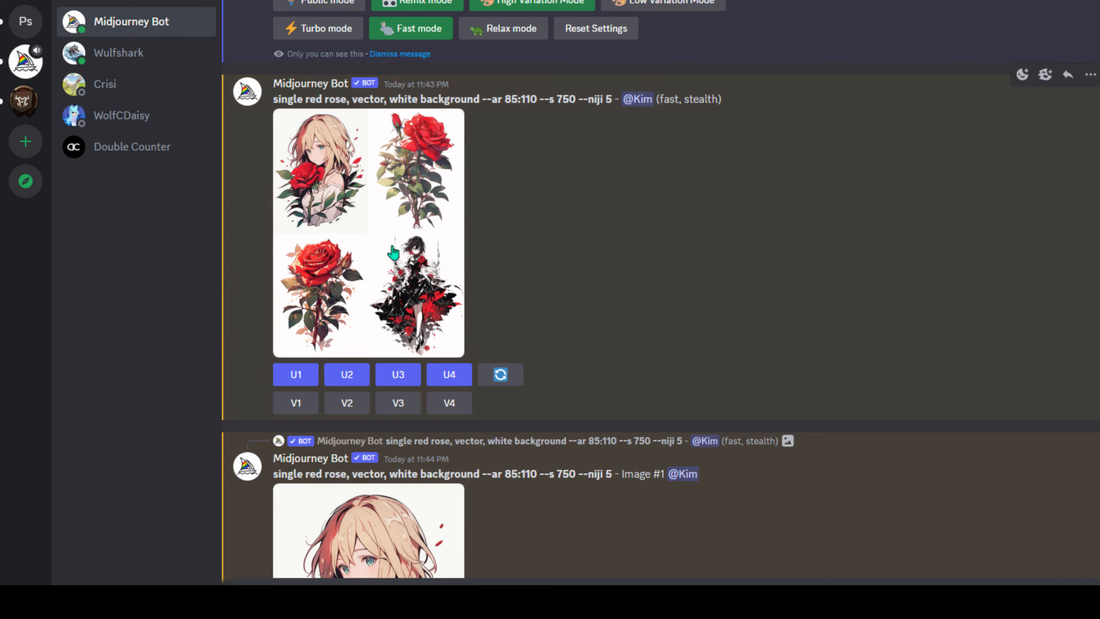
- Reroll the rose grid with 'single red' replaced by 'iridescent' in the prompt
left_click(508, 383)
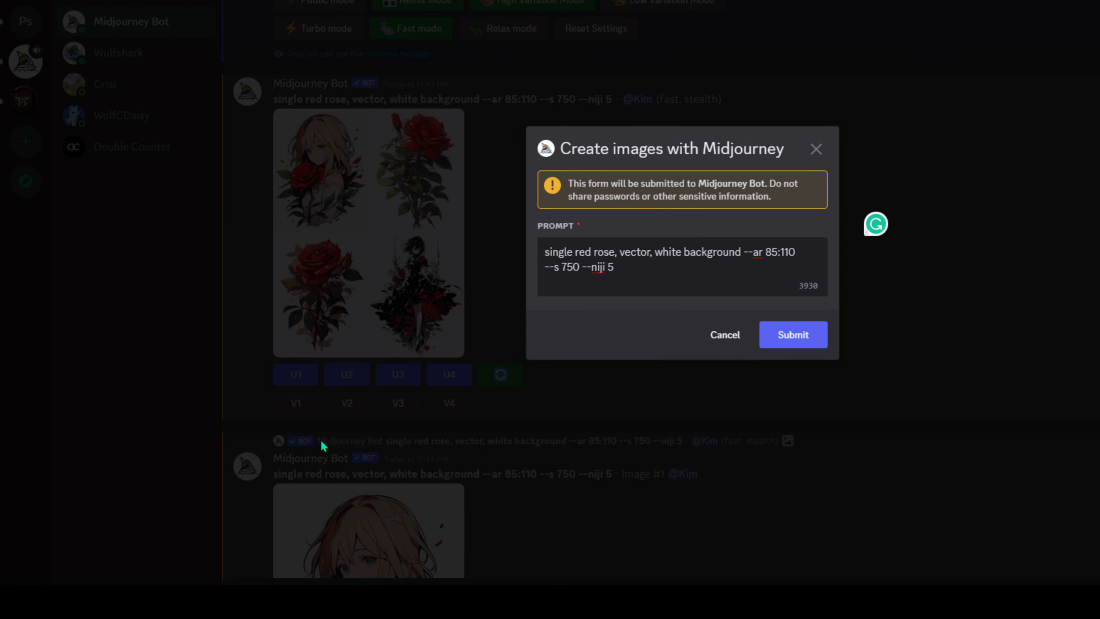
left_click(724, 336)
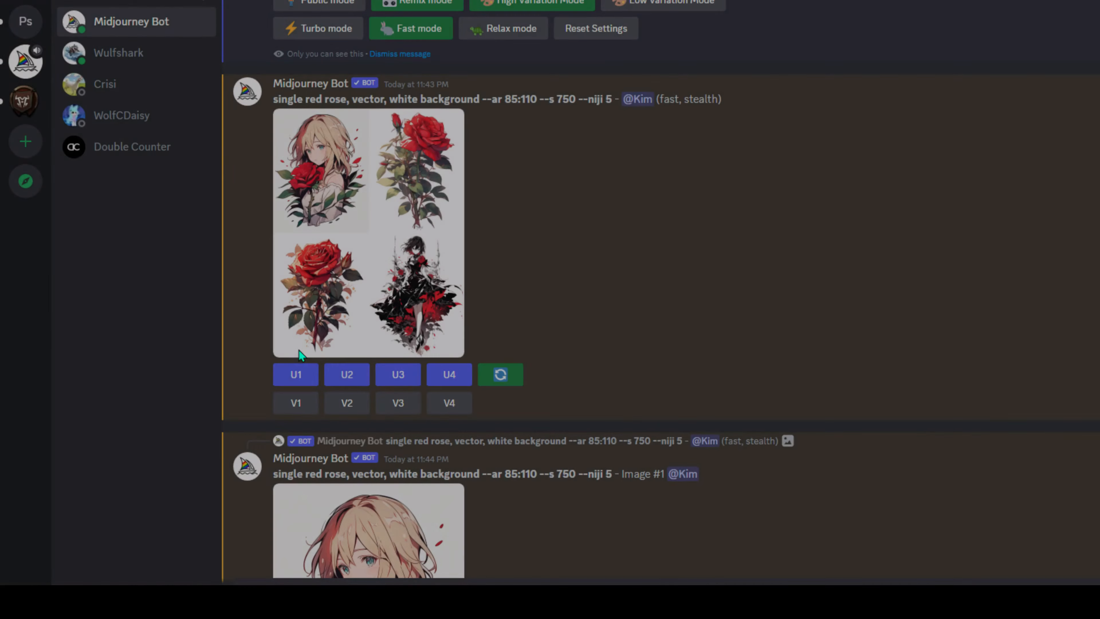
left_click(516, 380)
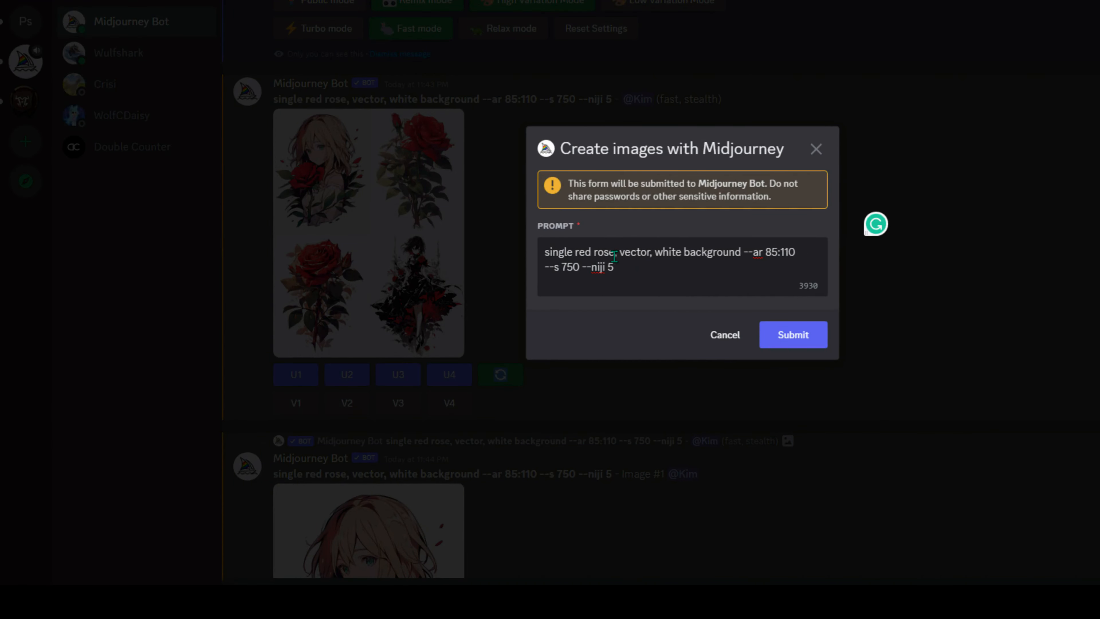
left_click(593, 250)
key("BackSpace")
key("BackSpace")
key("BackSpace")
key("BackSpace")
key("BackSpace")
key("BackSpace")
key("BackSpace")
key("BackSpace")
key("BackSpace")
key("BackSpace")
key("BackSpace")
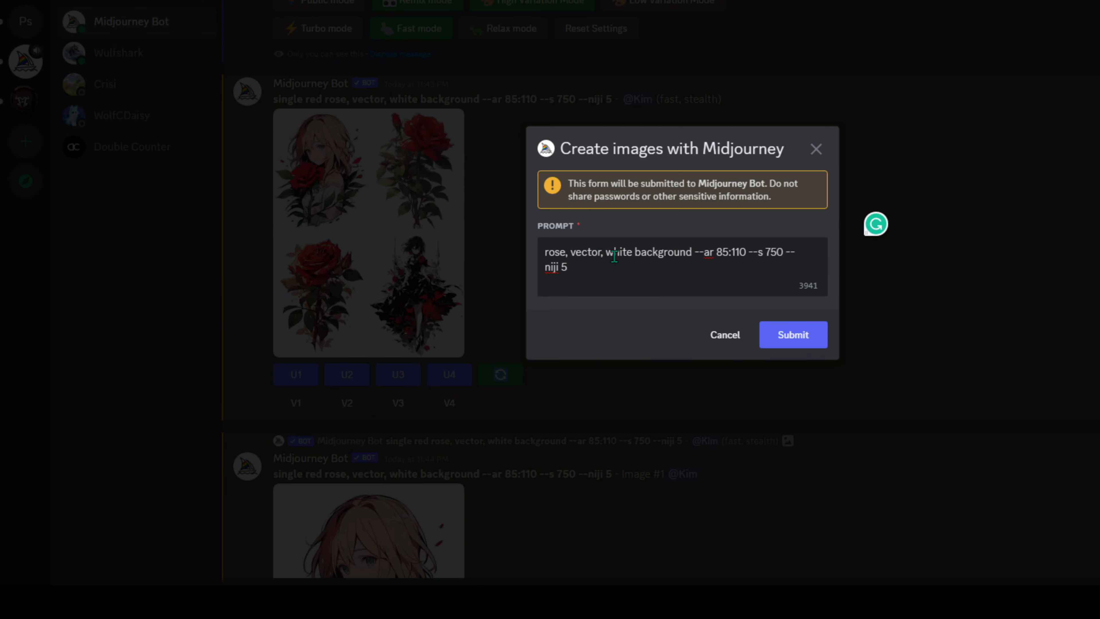
type("iridescent")
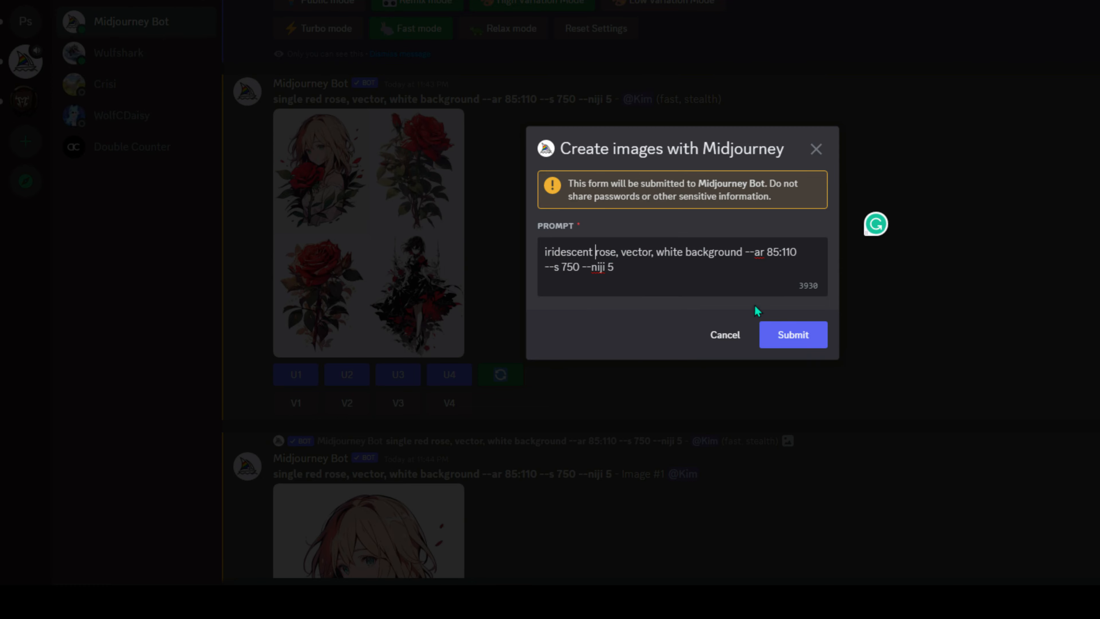
left_click(793, 334)
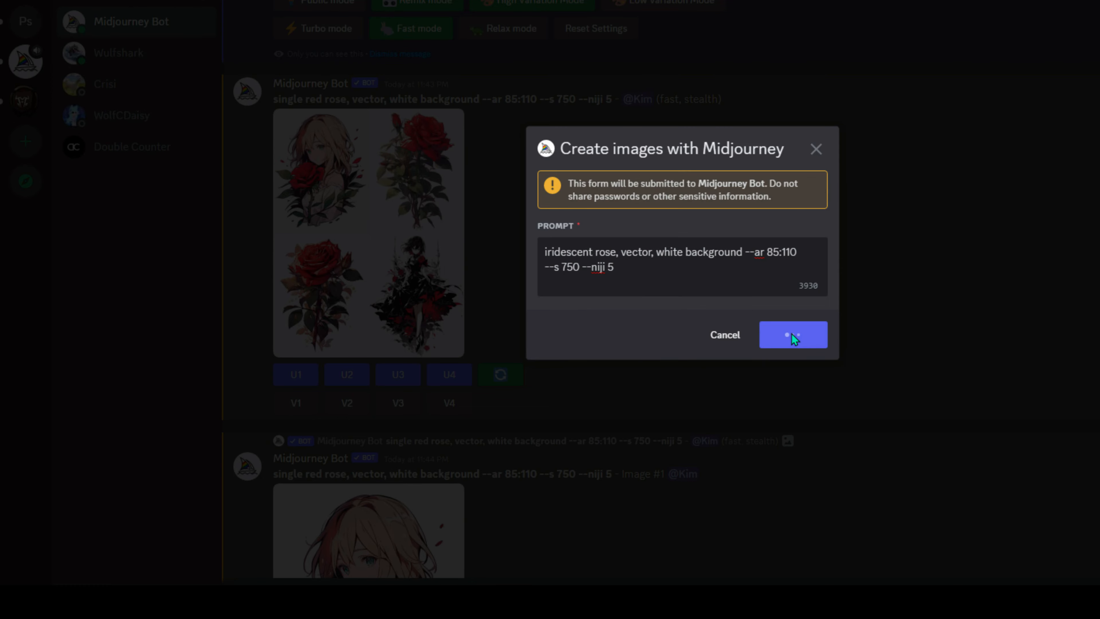
scroll(792, 338, "down", 15)
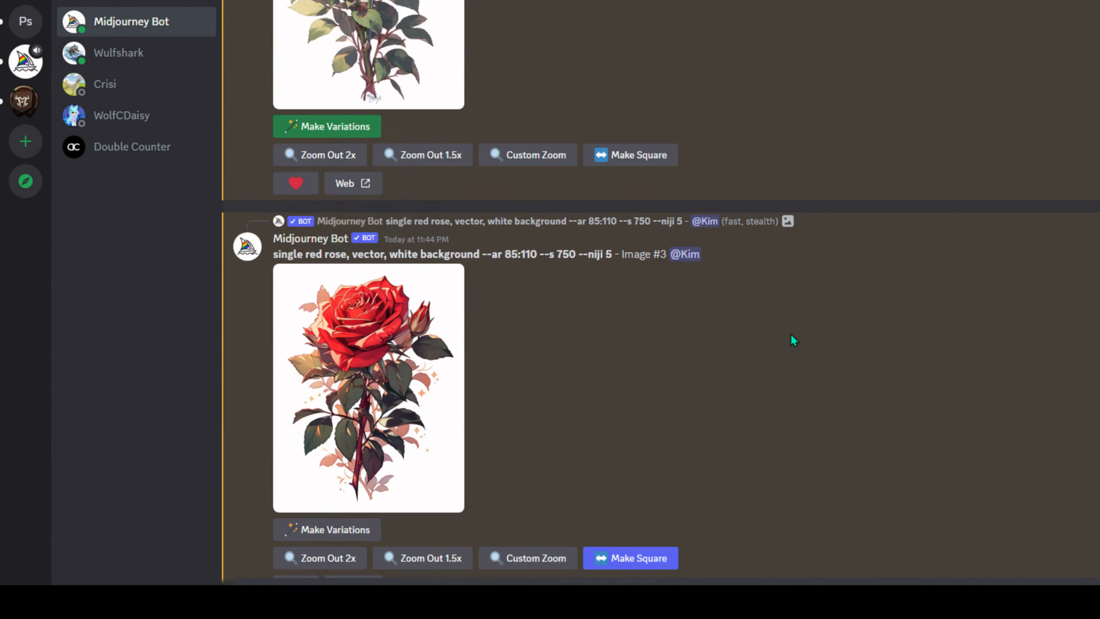
- View the red rose variations grid enlarged, then close the viewer
scroll(792, 340, "down", 20)
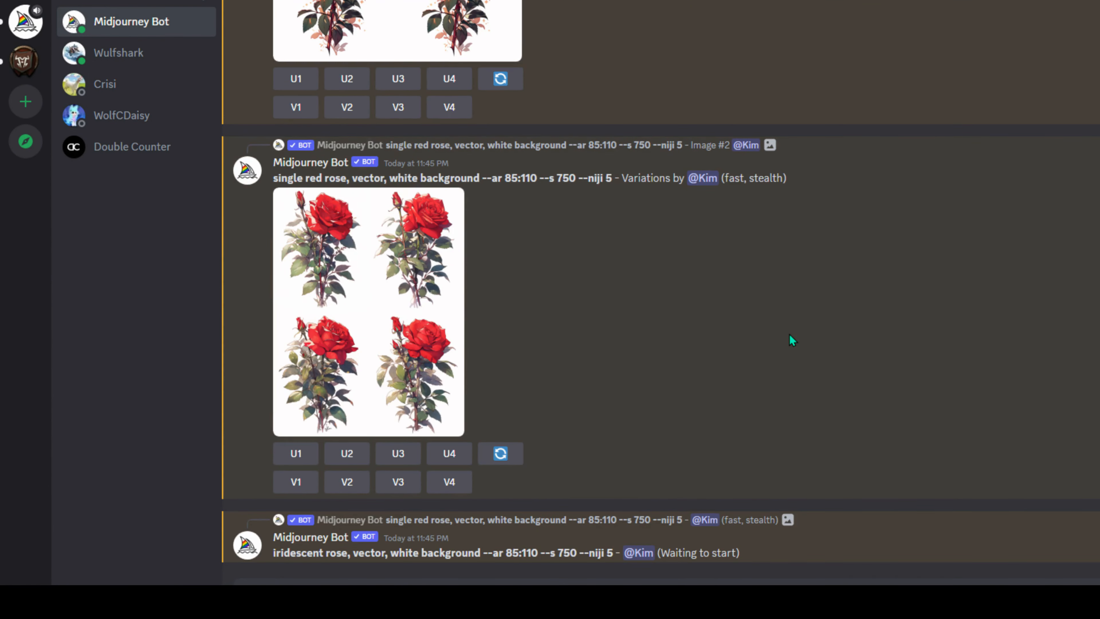
left_click(357, 342)
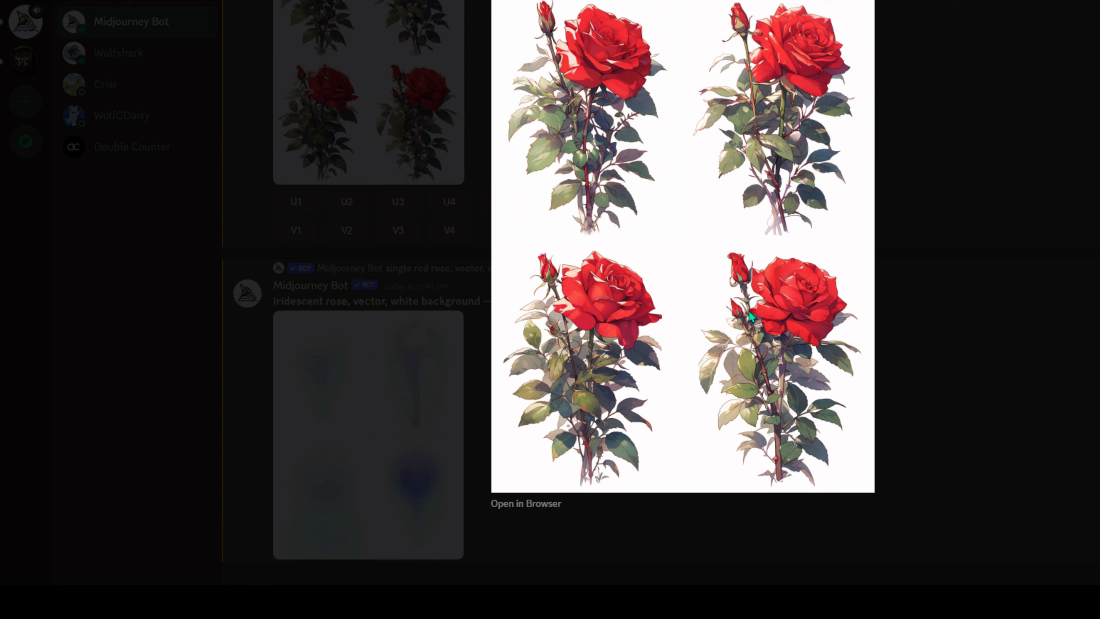
left_click(1020, 430)
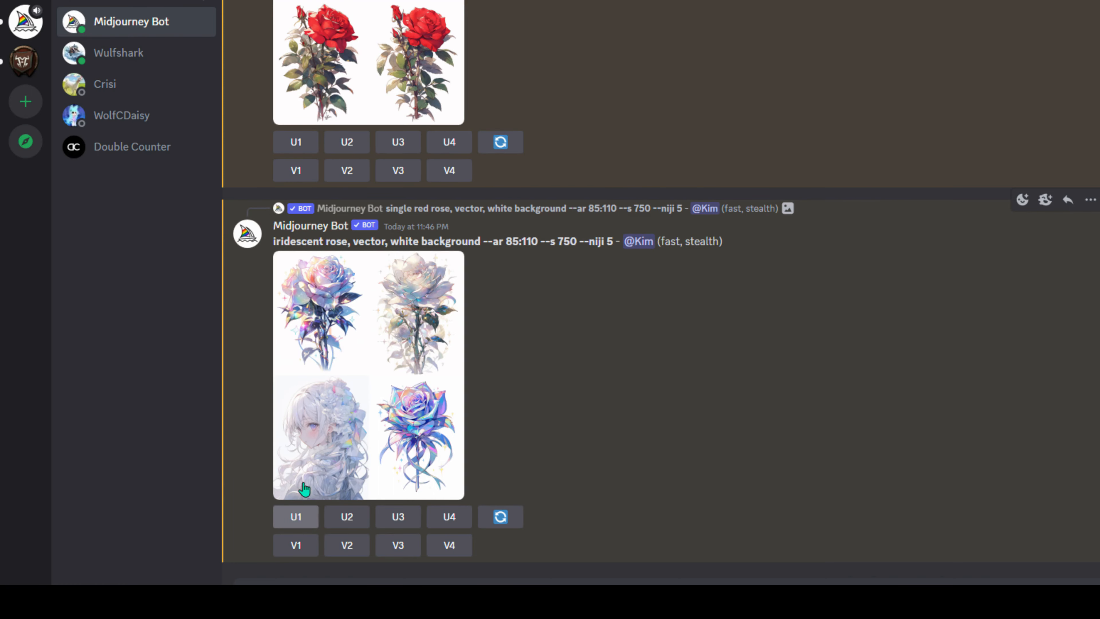
- Upscale all four images of the iridescent rose grid
left_click(298, 517)
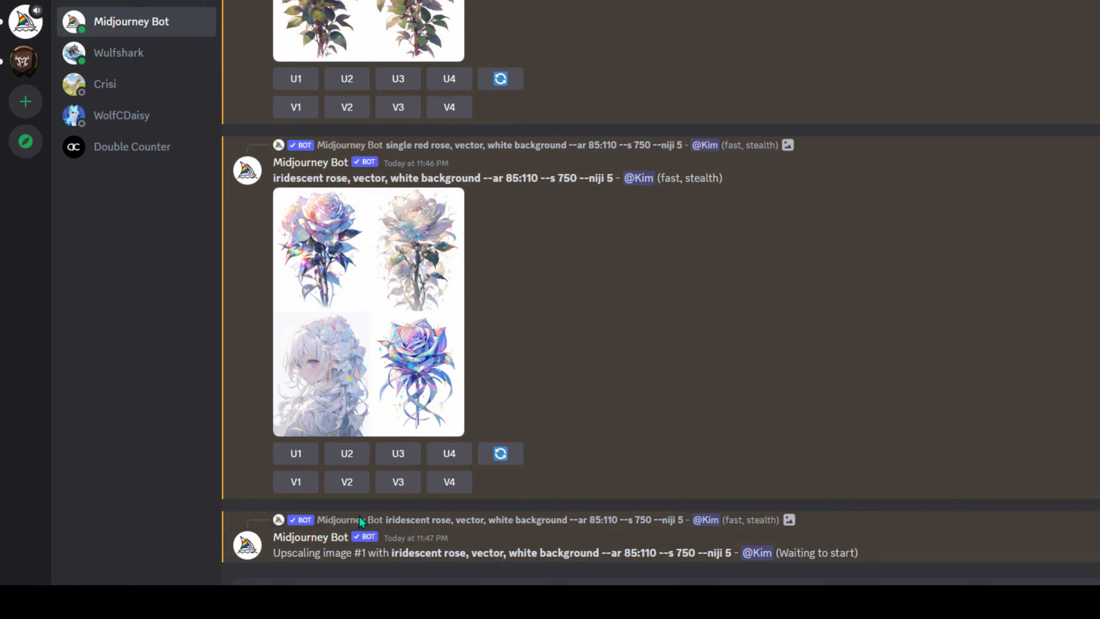
left_click(359, 517)
left_click(355, 457)
left_click(407, 391)
left_click(445, 327)
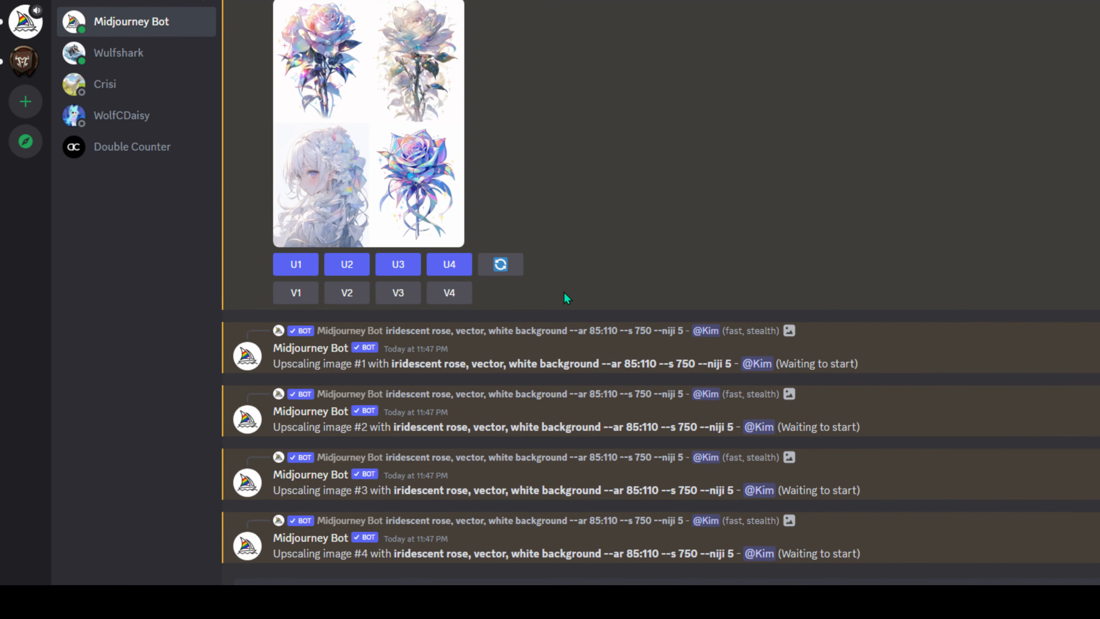
scroll(564, 293, "up", 1)
scroll(564, 293, "down", 1)
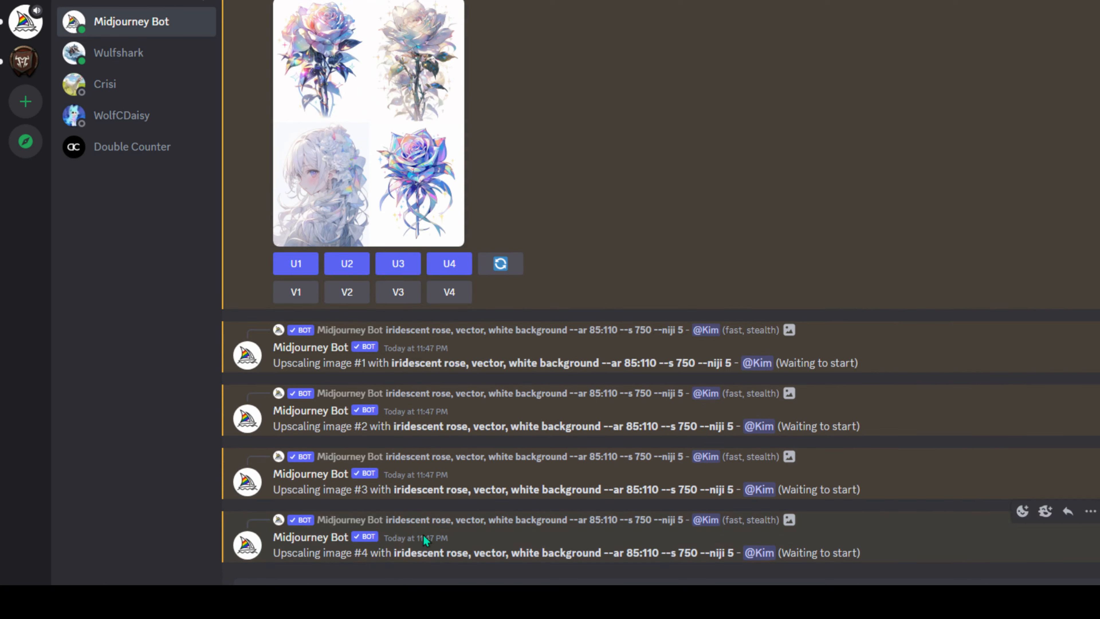
- Send /settings and select Midjourney version 5.1
left_click(424, 583)
type("/settings")
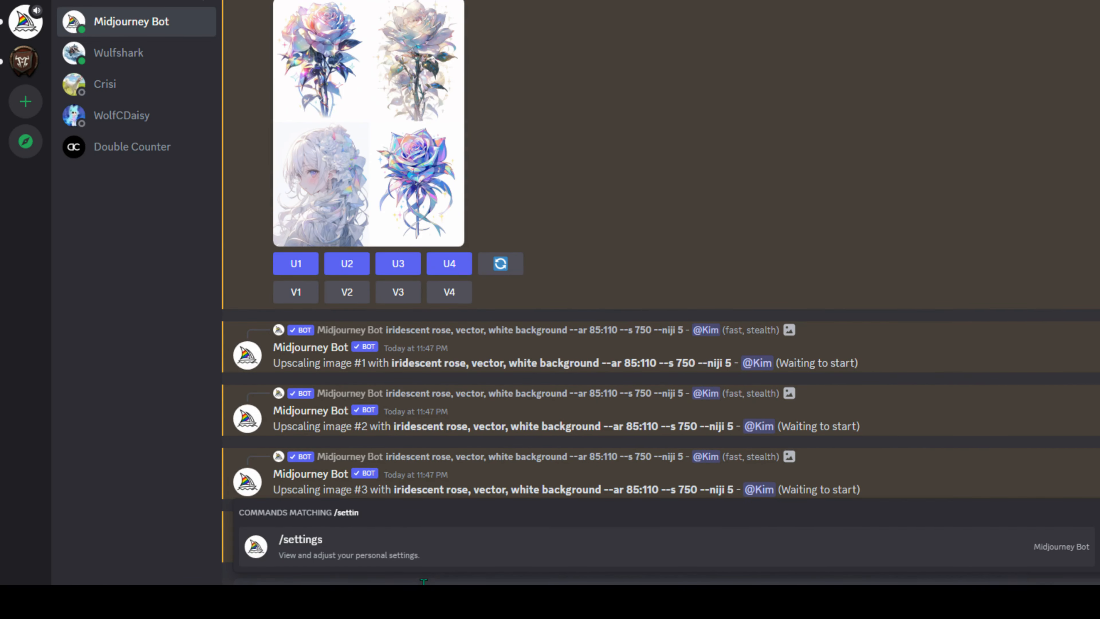
key("Return")
key("Return")
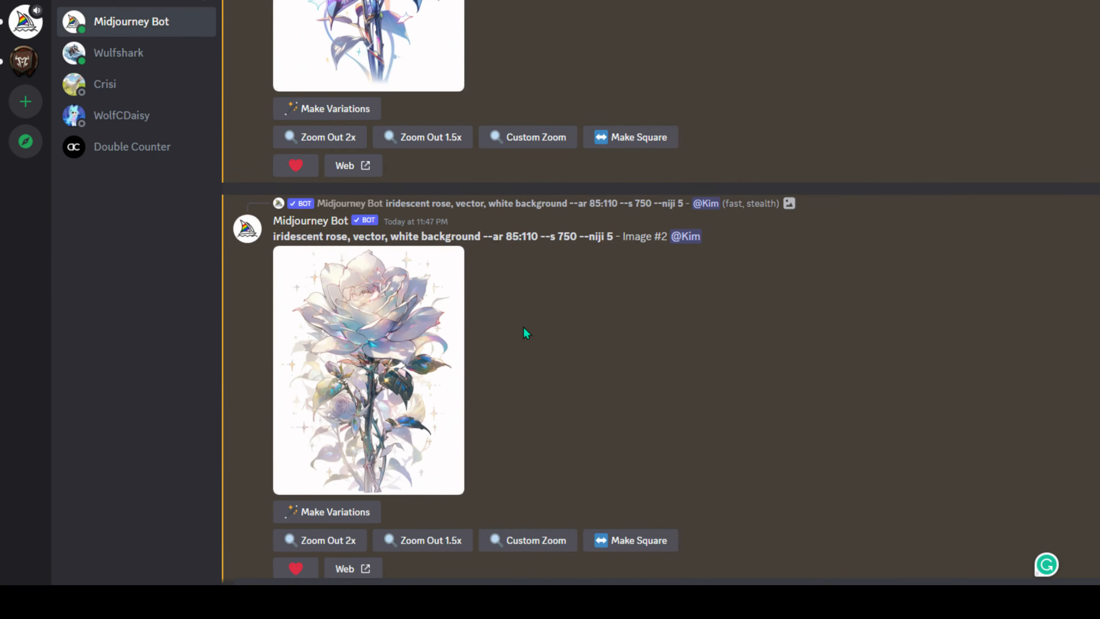
scroll(523, 332, "up", 10)
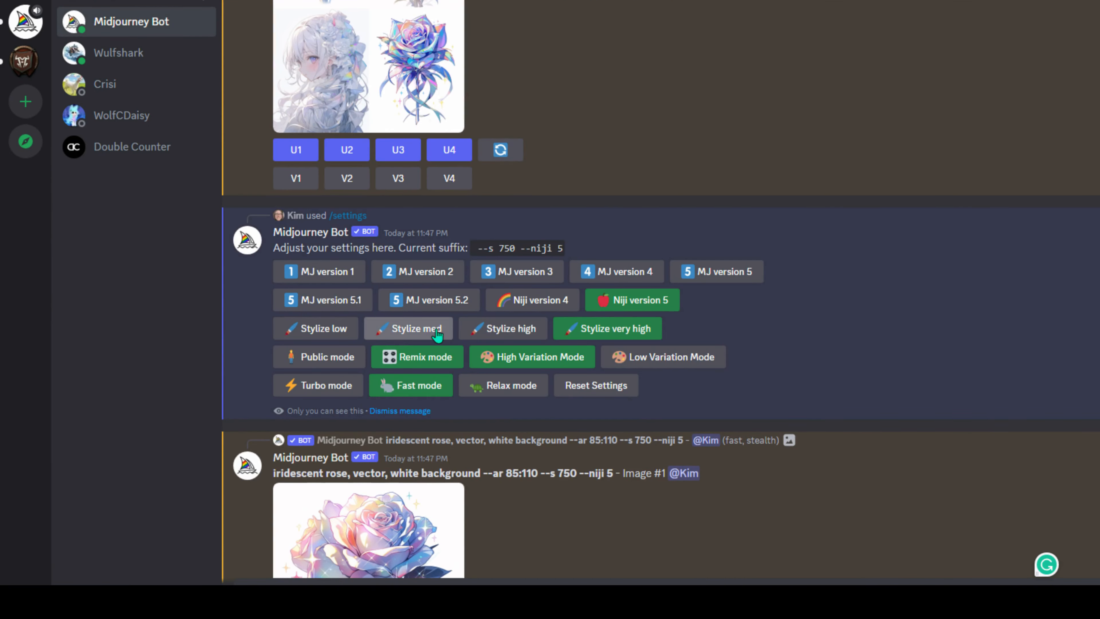
left_click(326, 304)
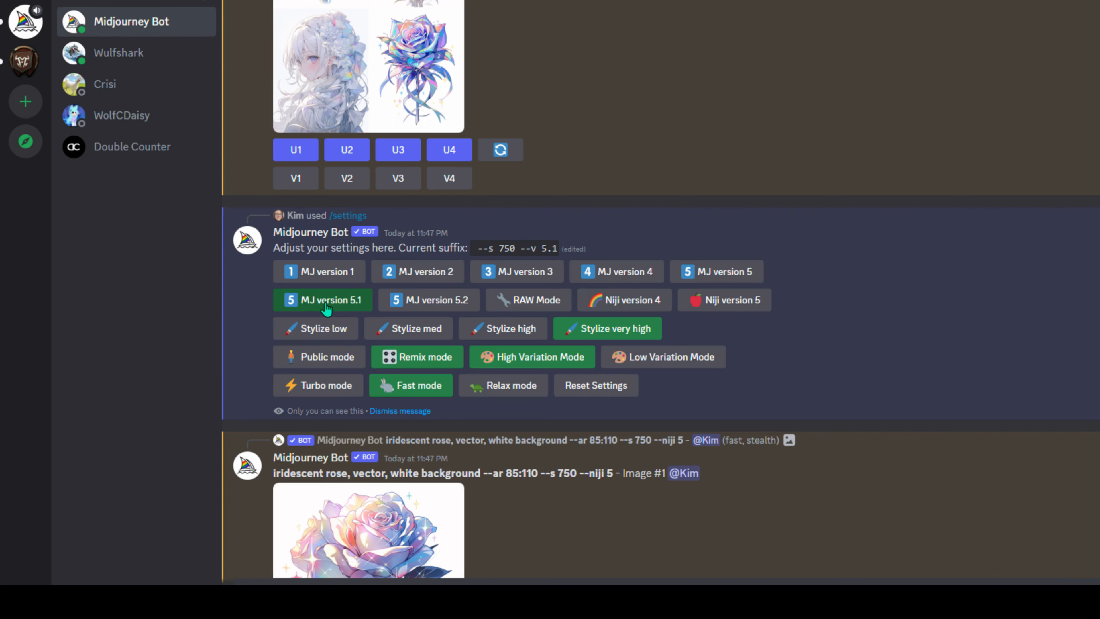
scroll(412, 401, "down", 20)
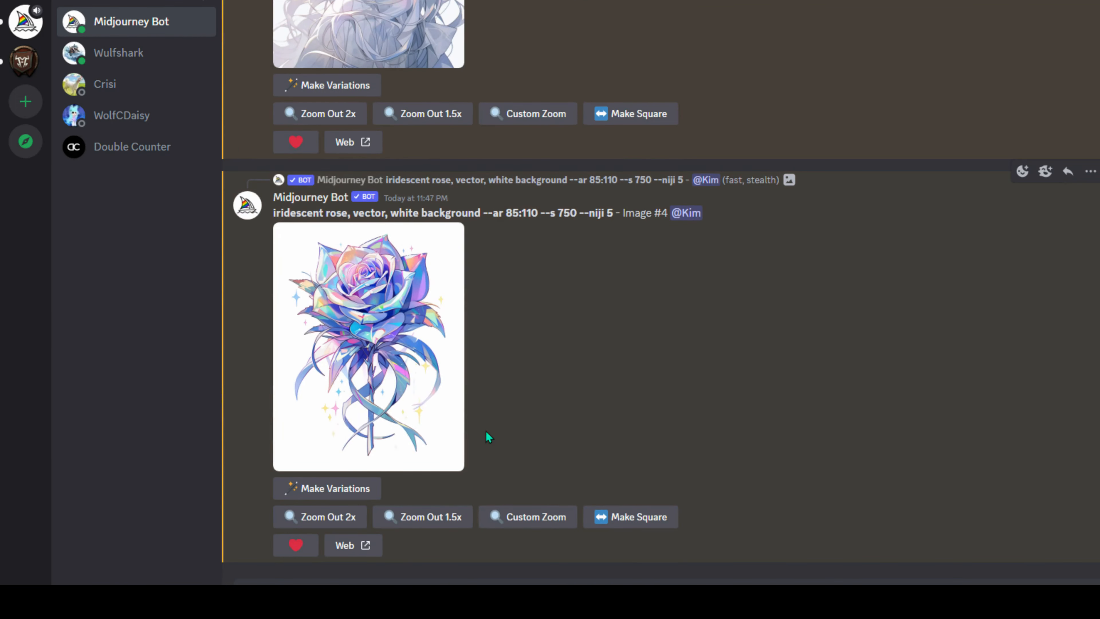
- Send an /imagine job with the iridescent rose, vector, white background prompt at --v 5.1
left_click(427, 581)
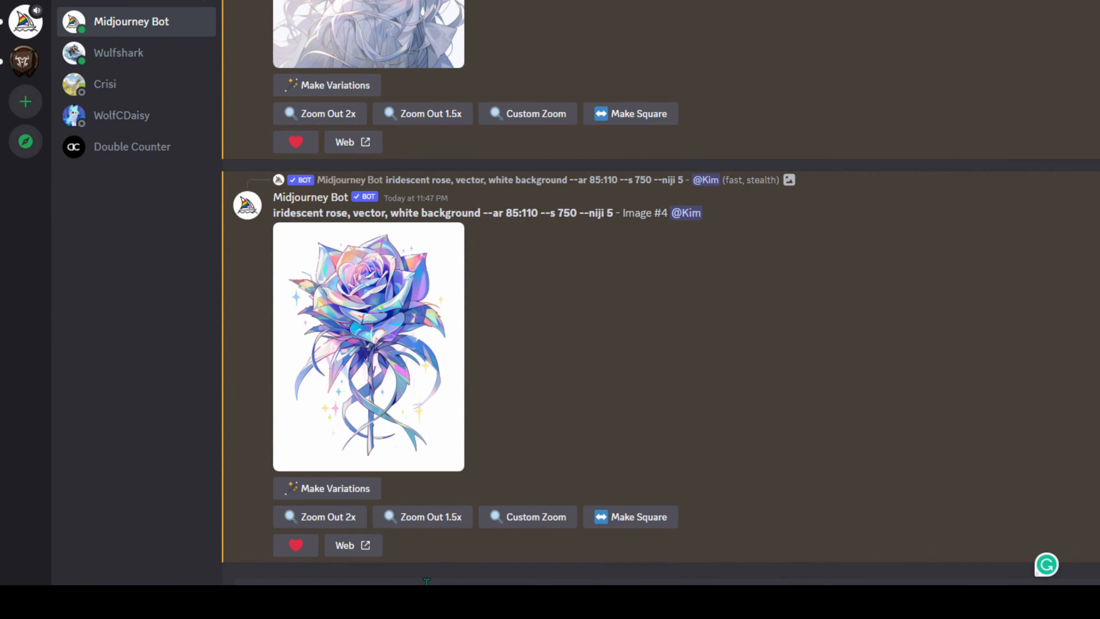
type("/imagine")
key("Tab")
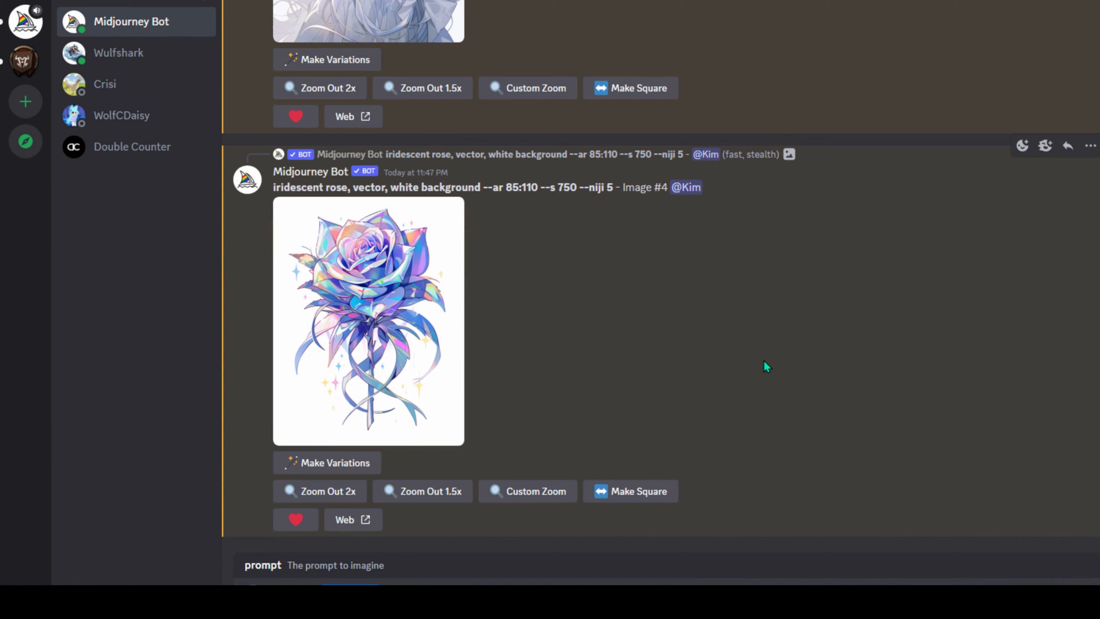
type("cute")
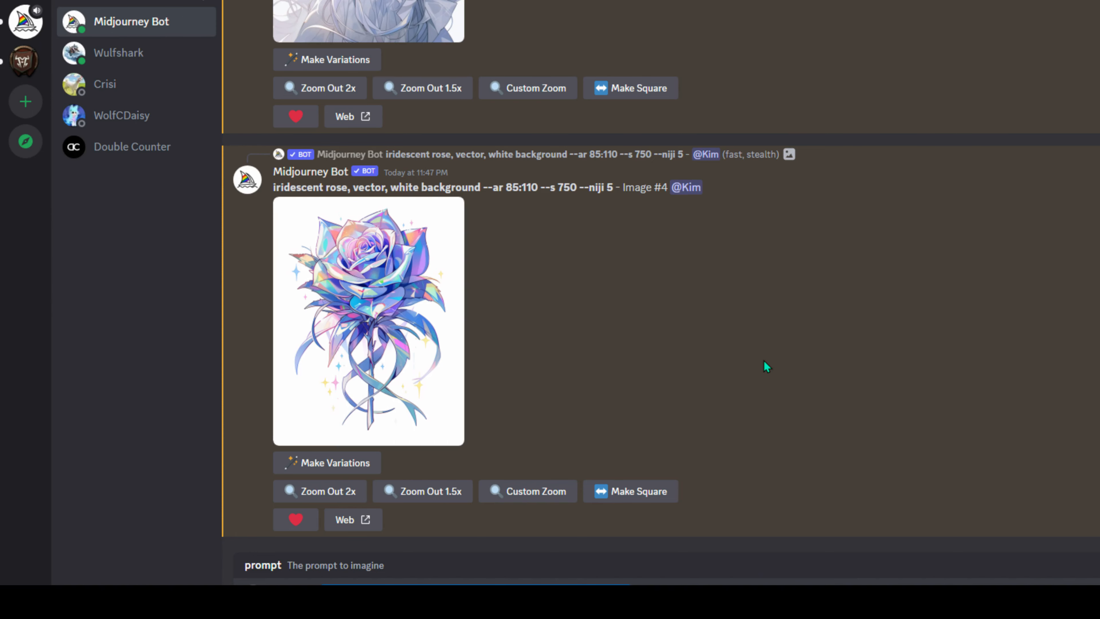
key("Return")
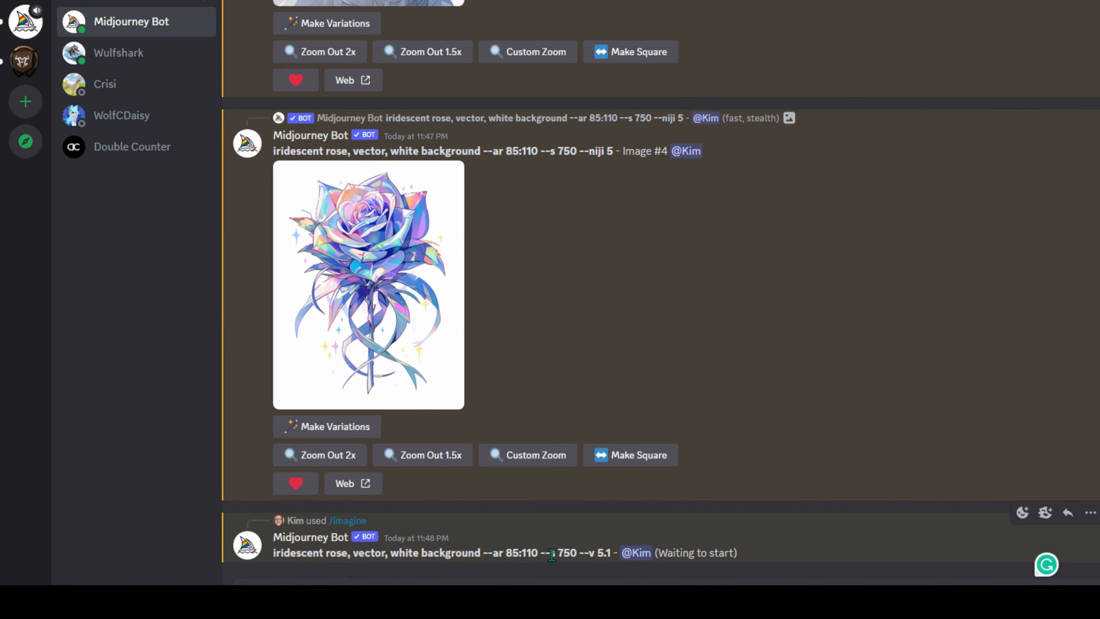
scroll(491, 403, "up", 20)
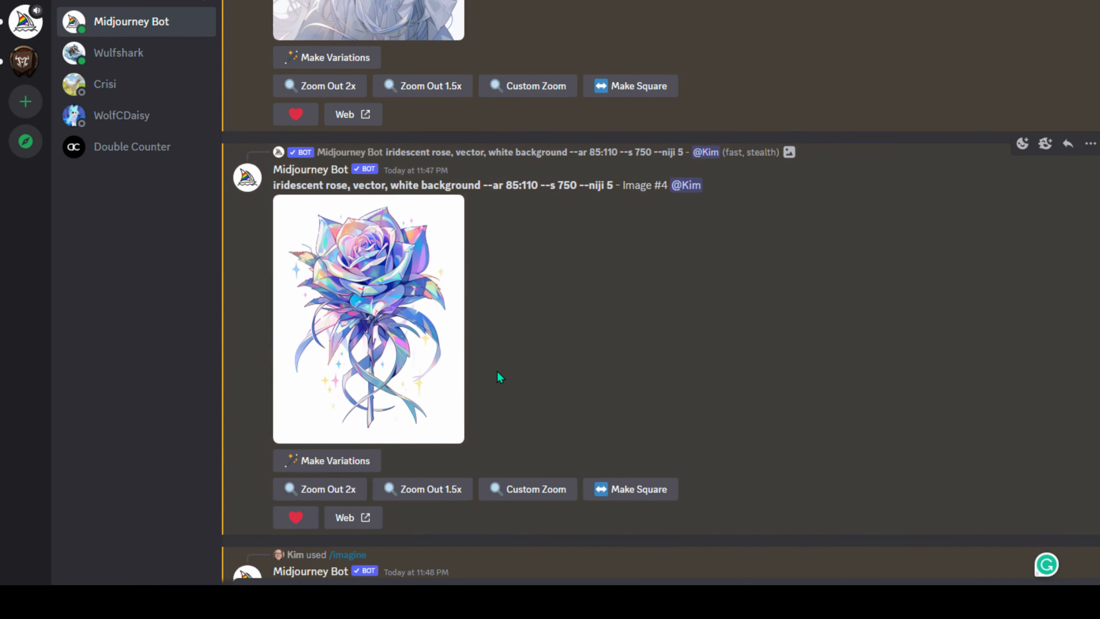
scroll(427, 395, "up", 8)
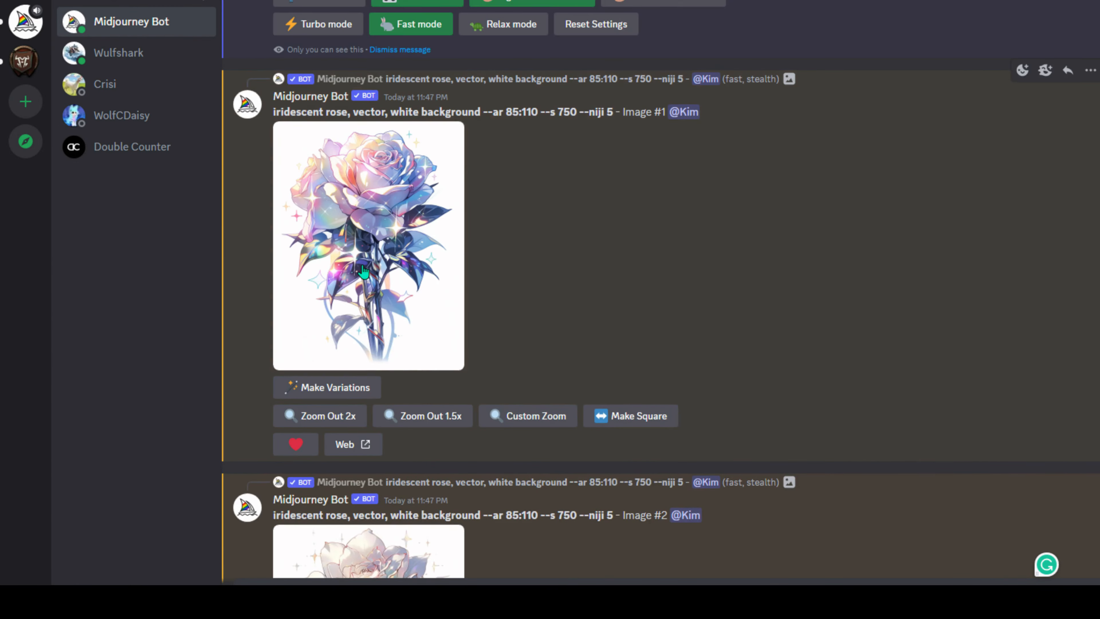
- Preview upscaled Image #1 and the new v5.1 rose grid, then upscale the grid's first rose
left_click(364, 269)
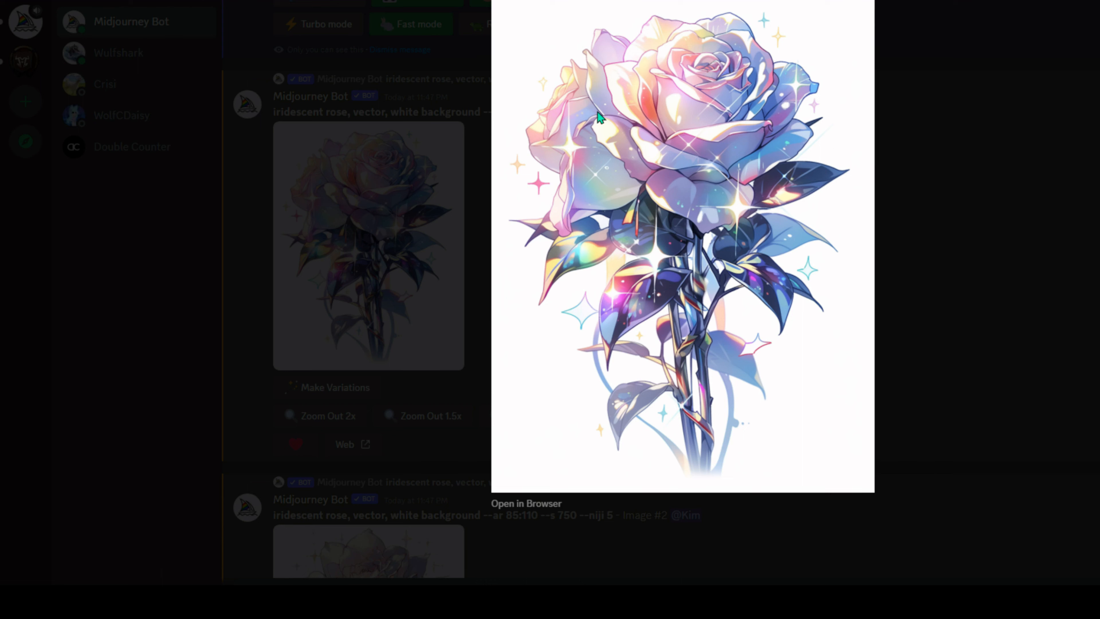
left_click(968, 371)
scroll(258, 344, "down", 15)
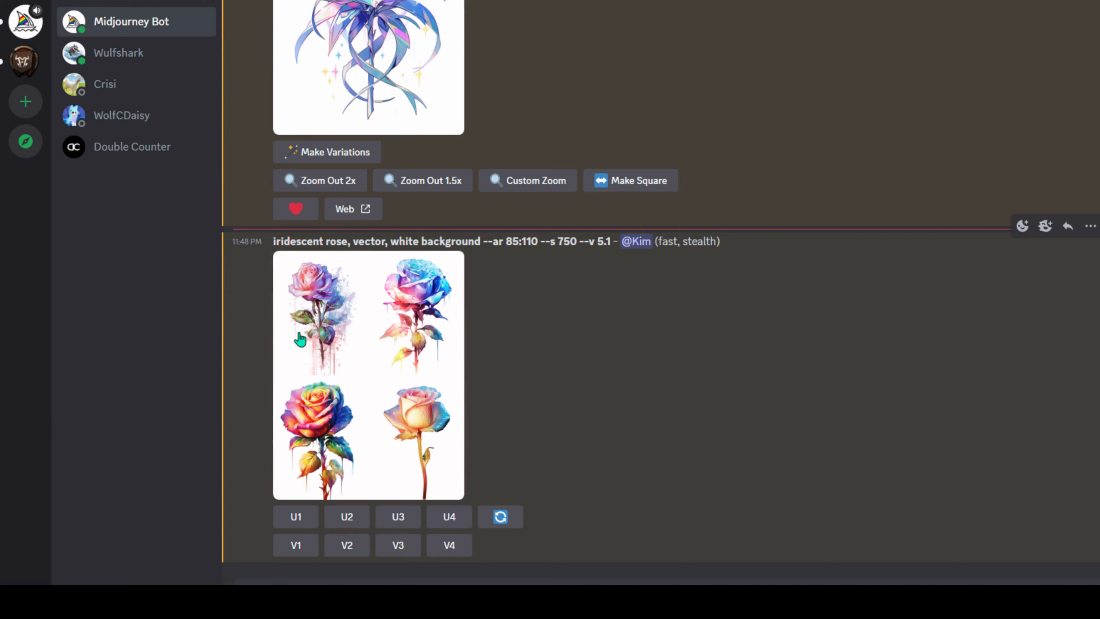
left_click(336, 353)
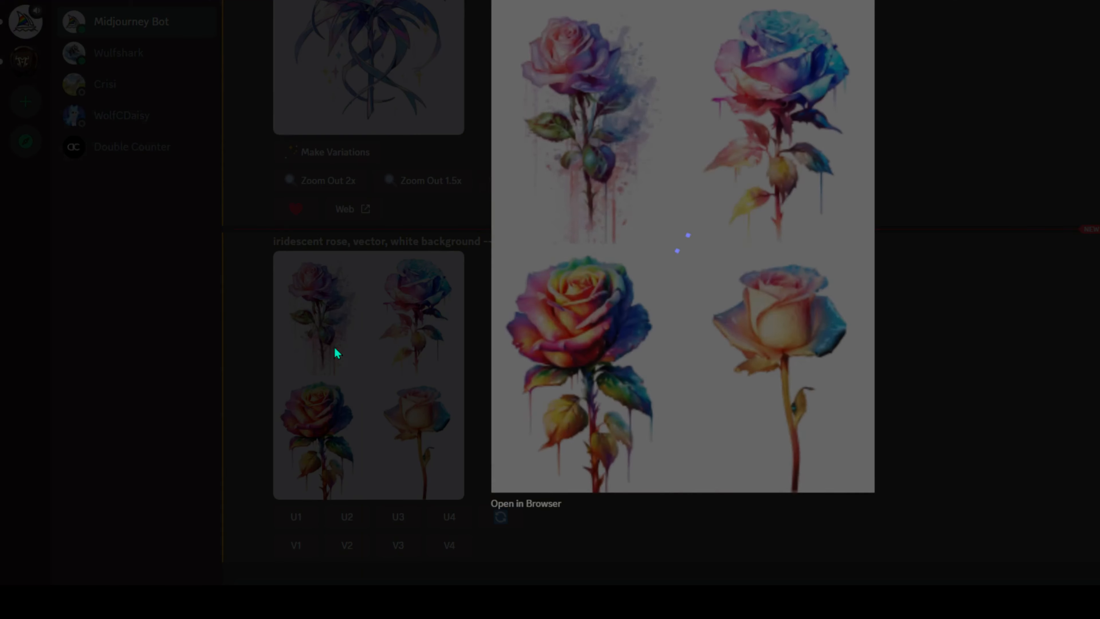
left_click(939, 345)
left_click(299, 518)
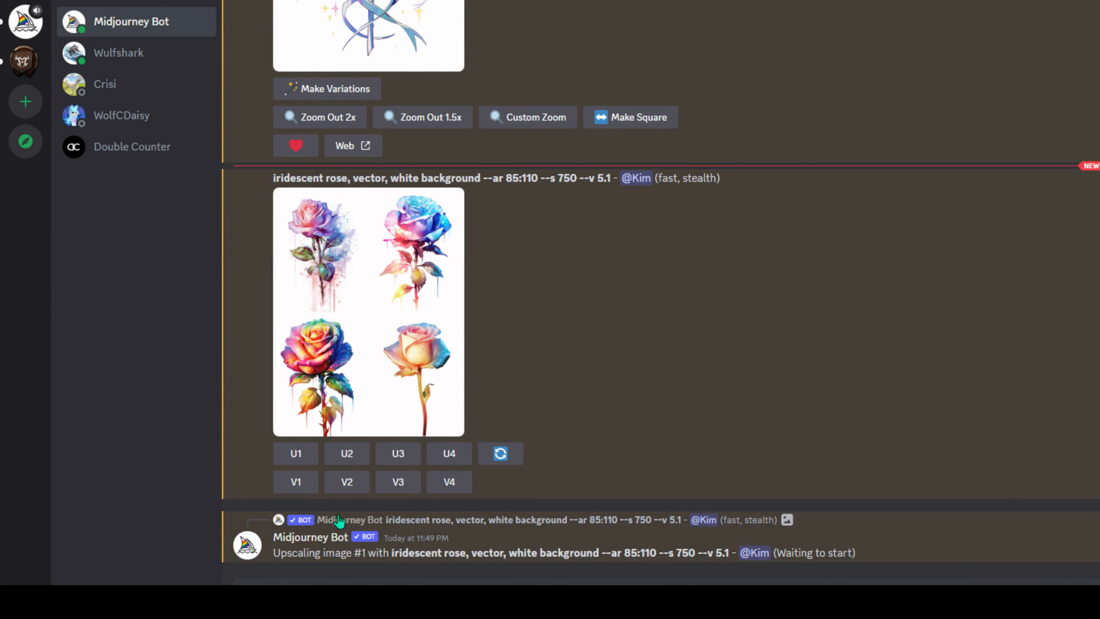
- Upscale the grid's second, third and fourth roses
left_click(346, 453)
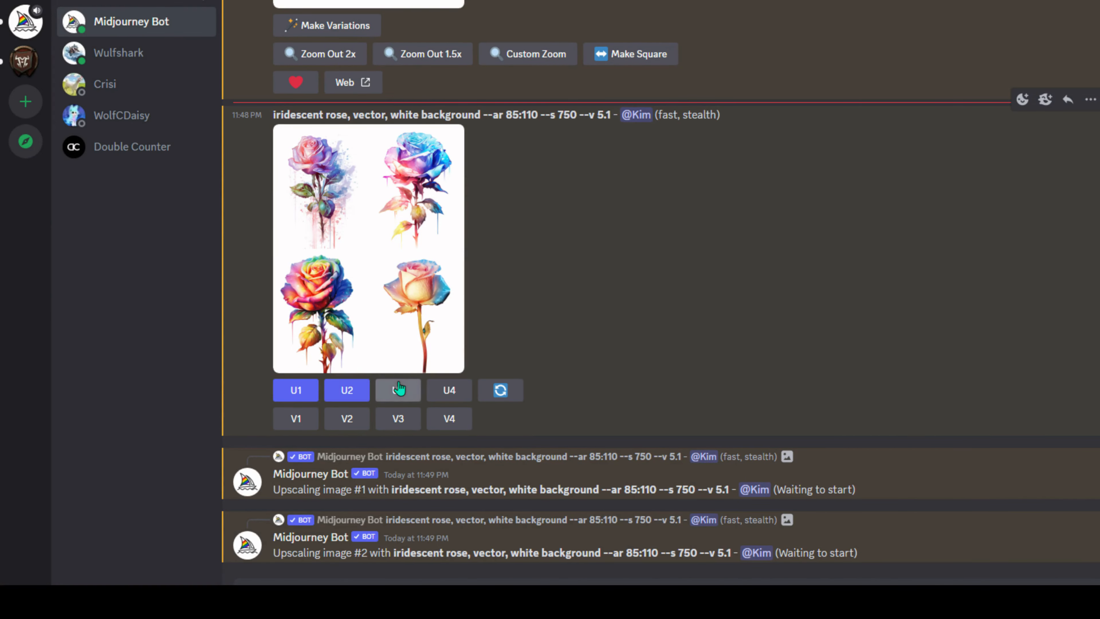
left_click(399, 388)
left_click(449, 325)
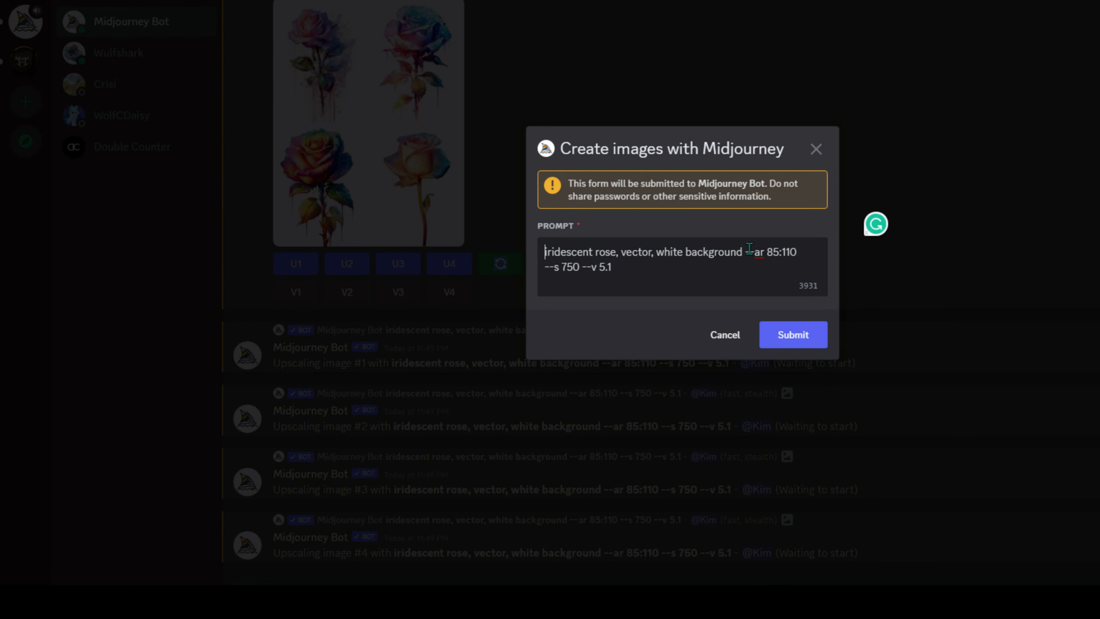
- Resubmit the same rose prompt for a fresh grid and preview it enlarged
left_click(800, 343)
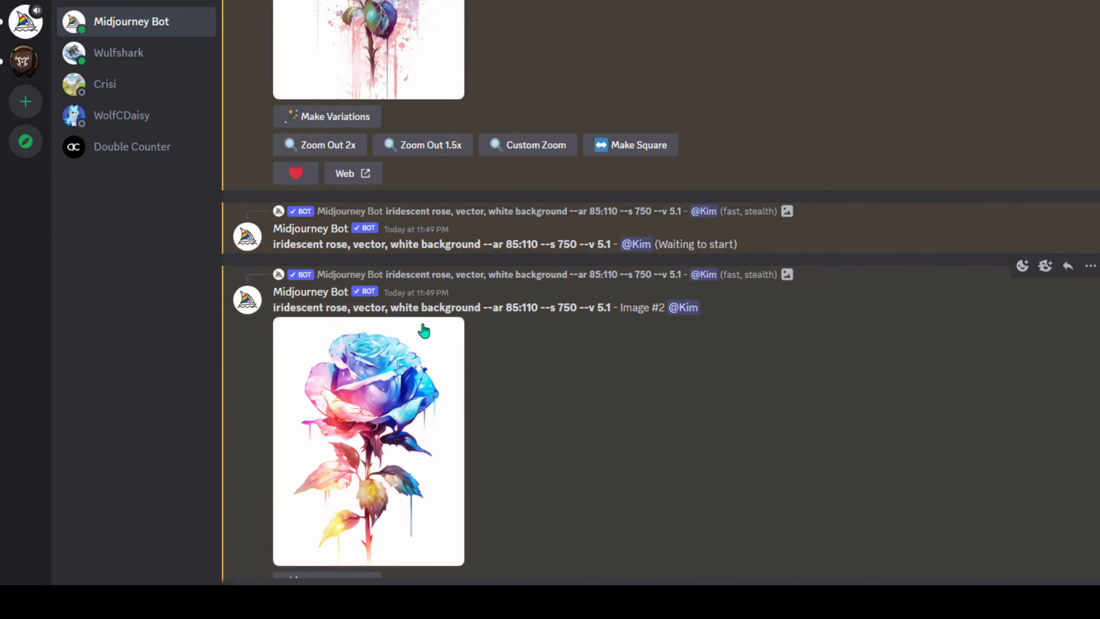
scroll(605, 343, "up", 10)
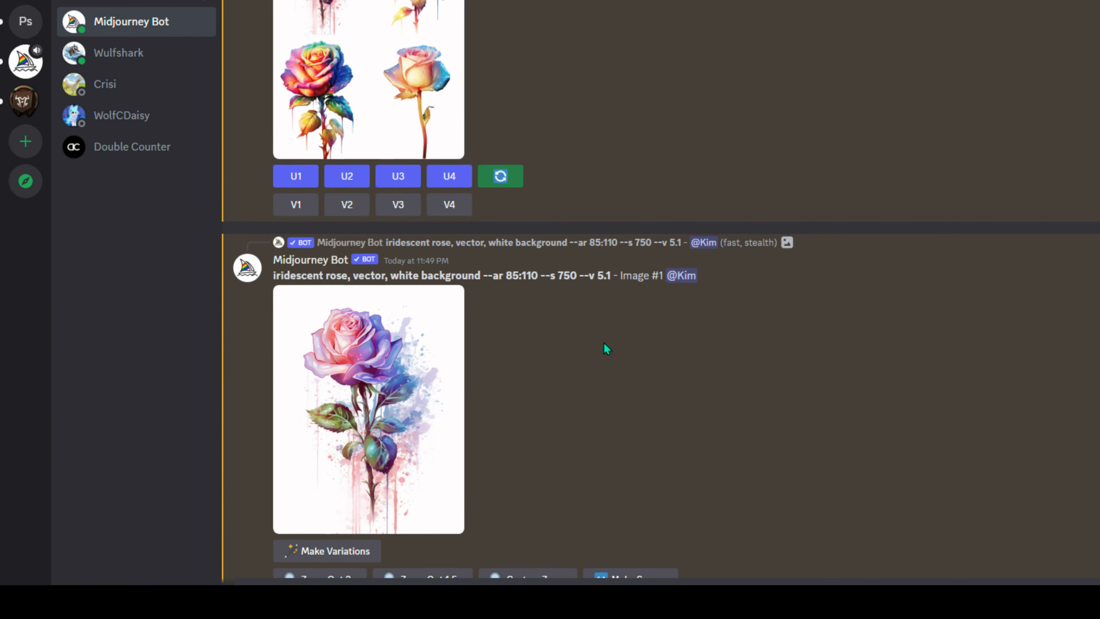
left_click(321, 259)
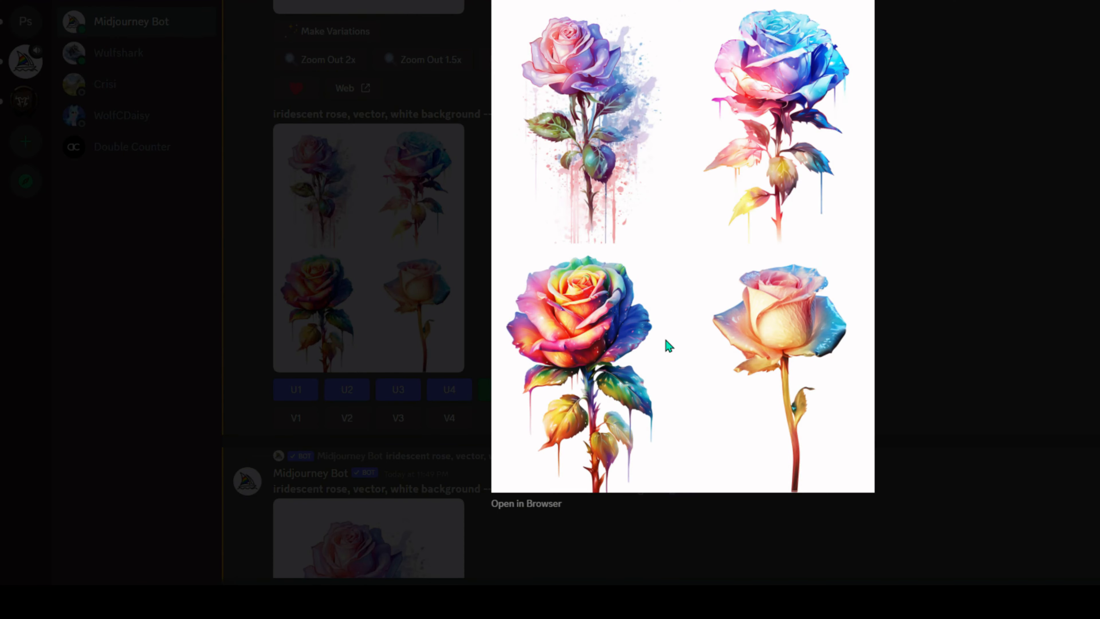
left_click(920, 239)
scroll(552, 295, "down", 20)
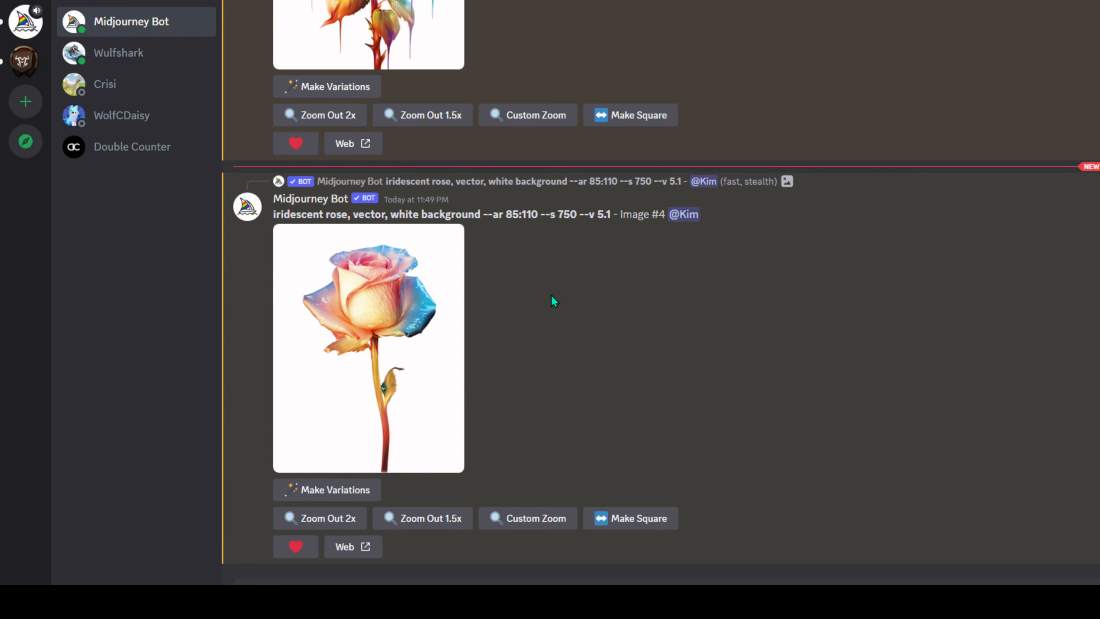
scroll(592, 450, "up", 10)
scroll(591, 451, "up", 5)
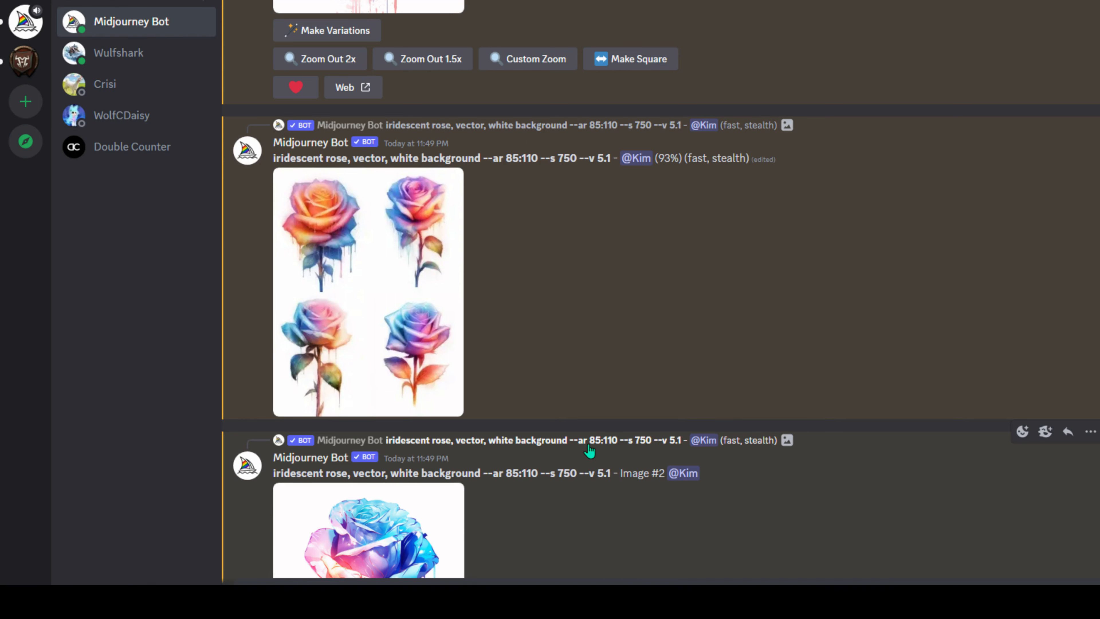
- Preview the 11:50 PM --ar 85:110 rose grid, then upscale its four roses with U1 through U4
scroll(590, 450, "down", 5)
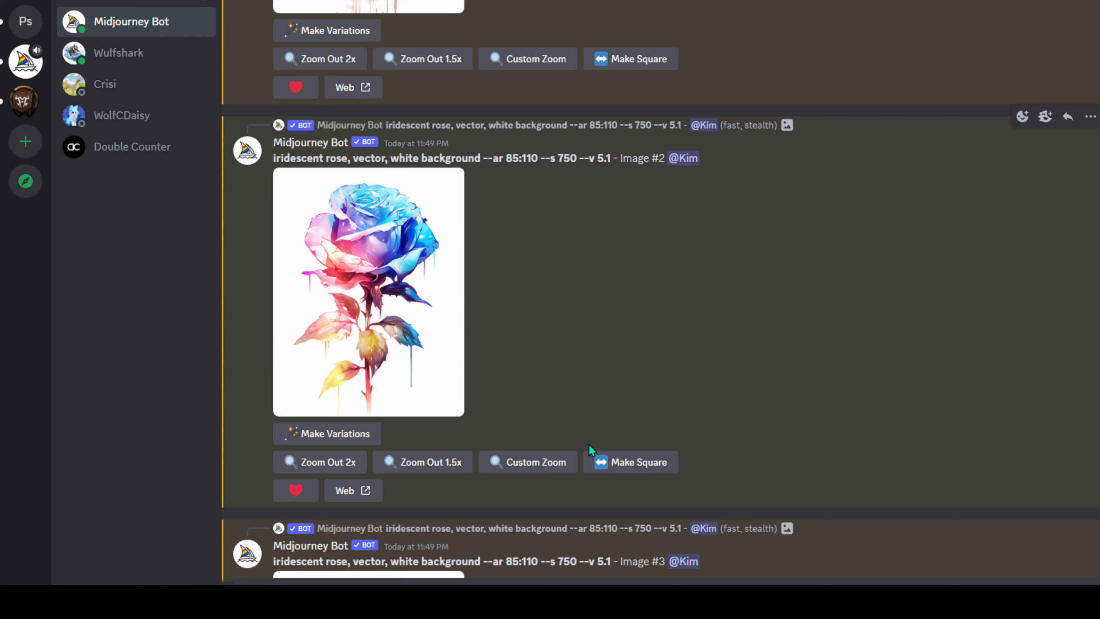
scroll(516, 208, "down", 15)
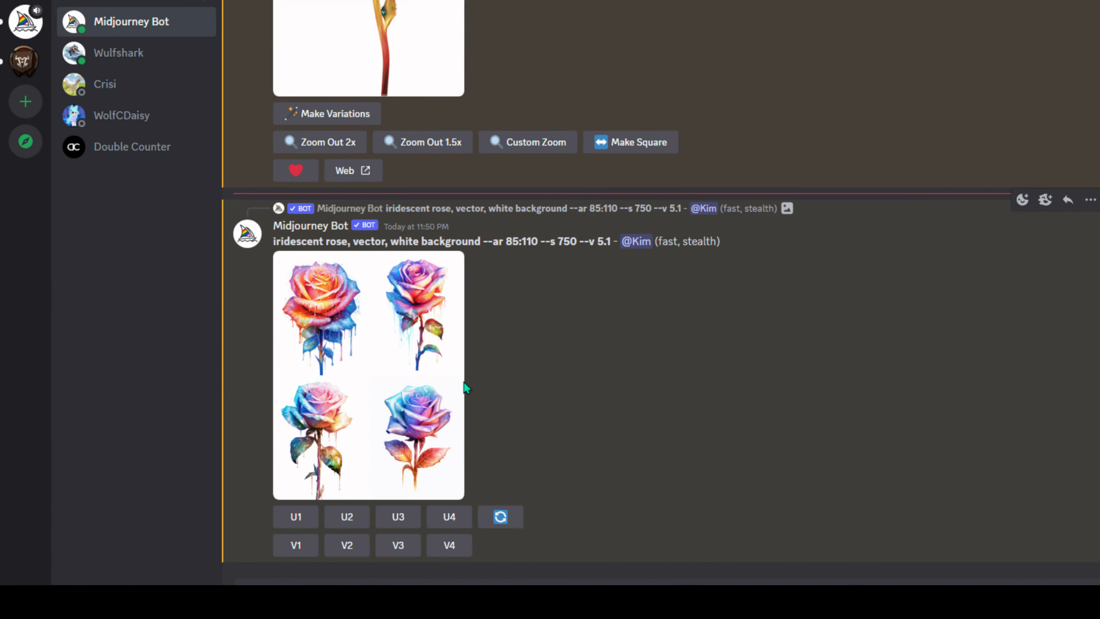
scroll(433, 390, "up", 10)
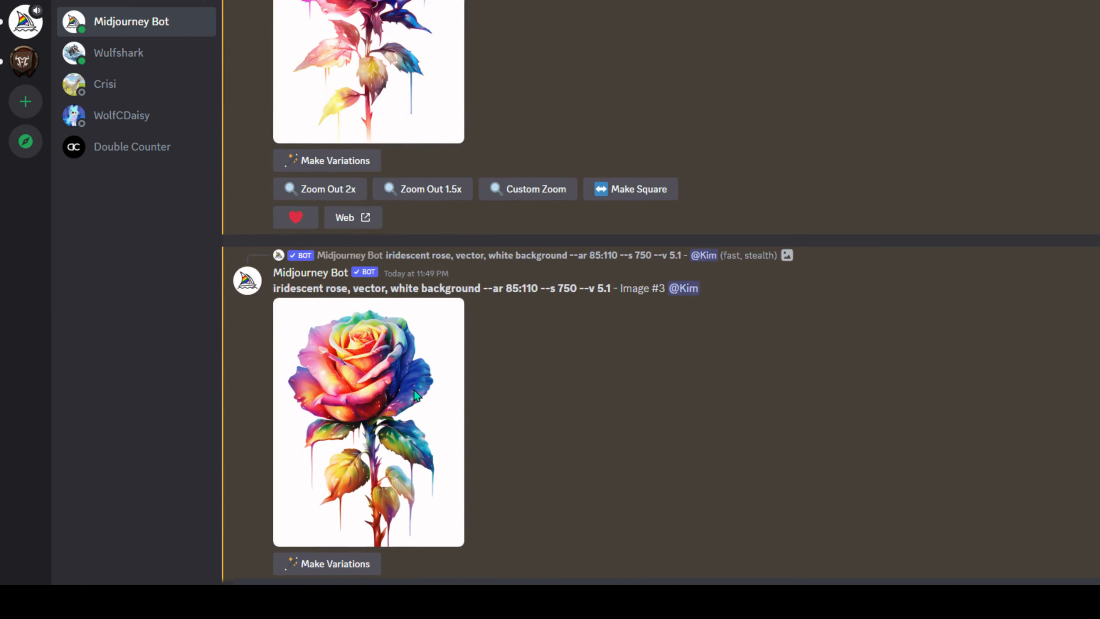
scroll(415, 395, "up", 15)
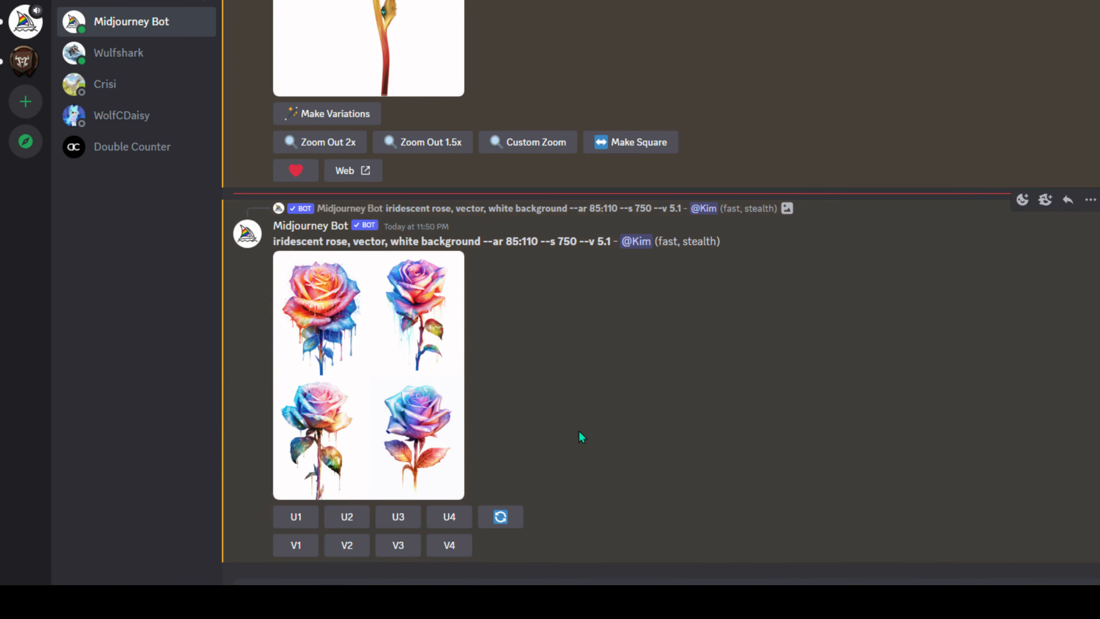
left_click(403, 351)
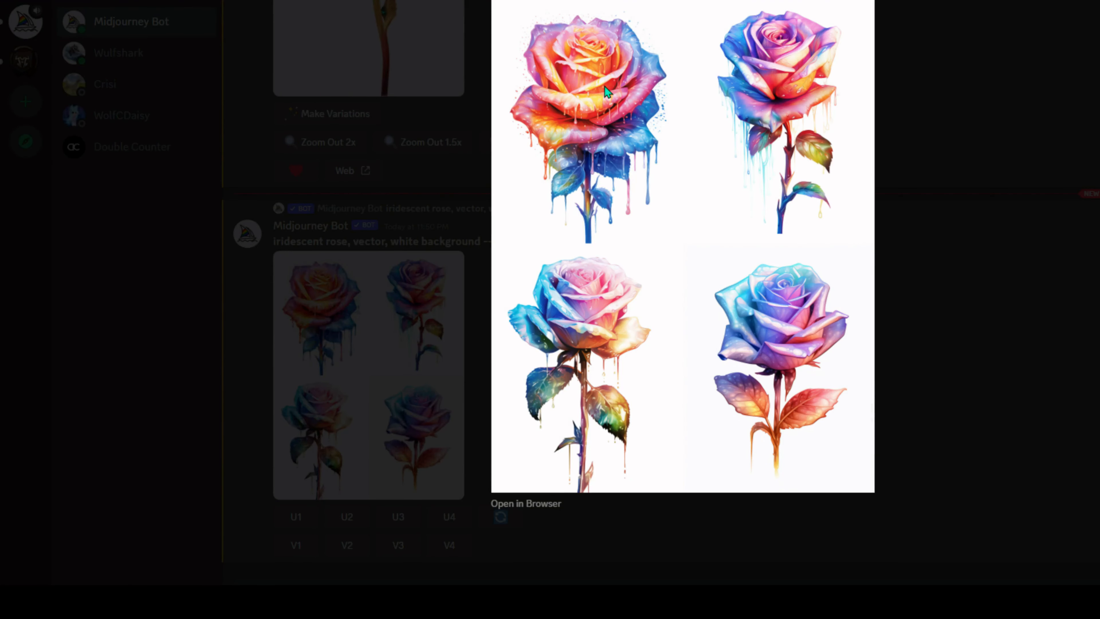
left_click(970, 424)
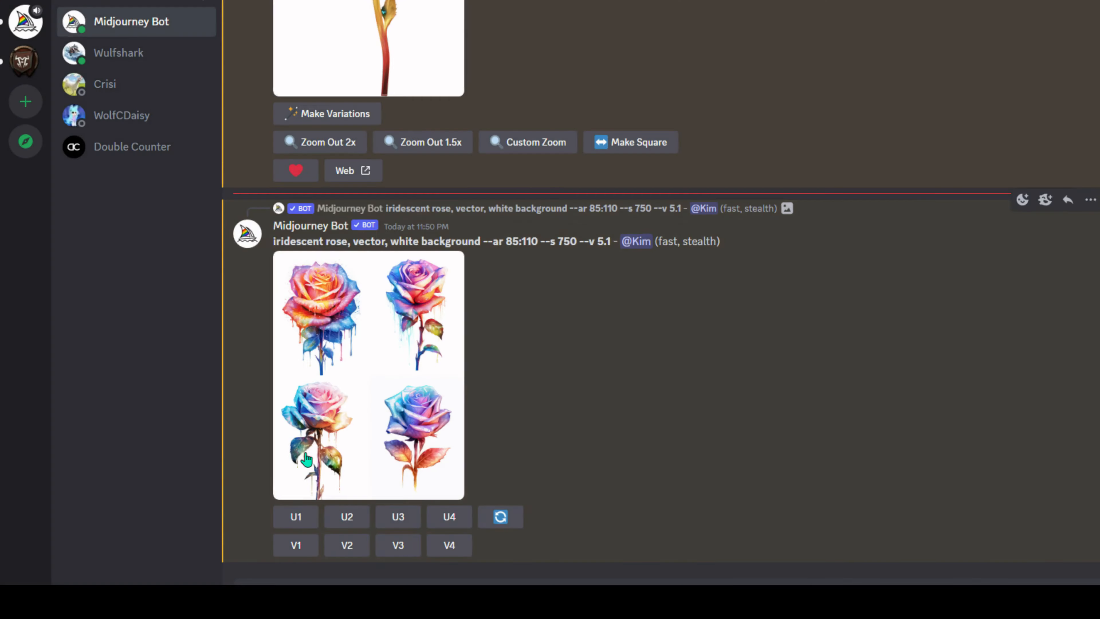
left_click(292, 523)
left_click(350, 455)
left_click(396, 390)
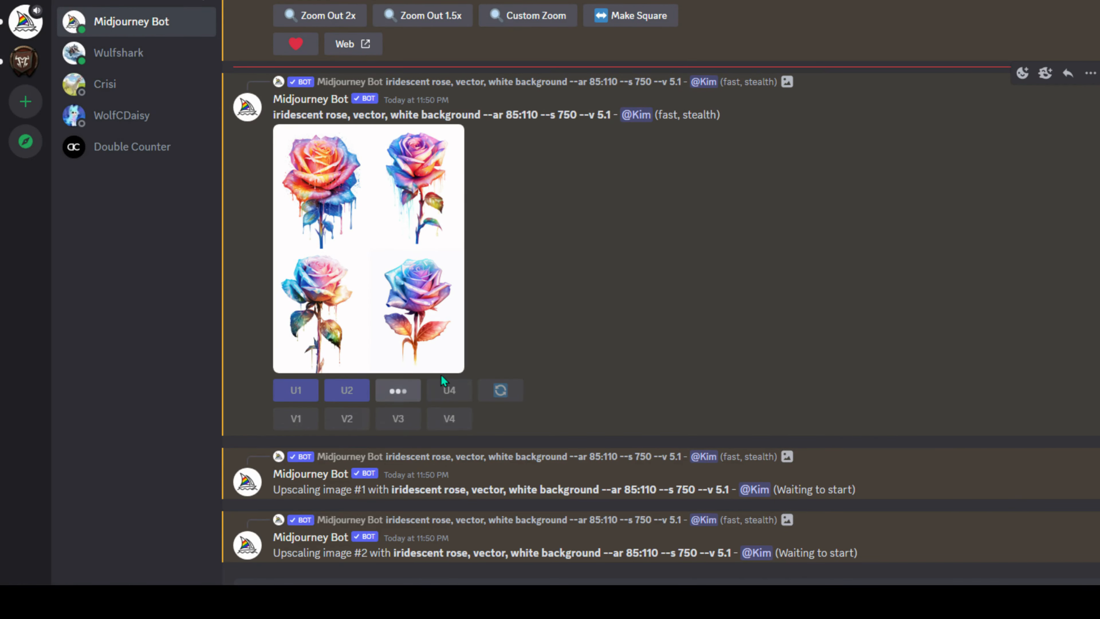
left_click(444, 334)
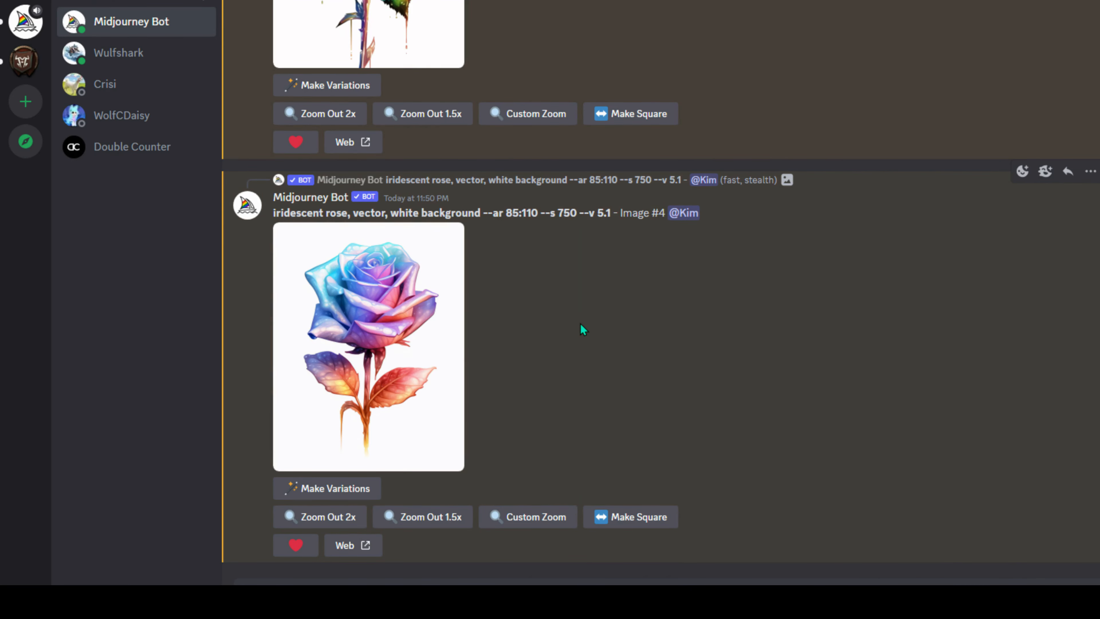
- View upscaled rose Image #1 on the Midjourney website through its Web link, confirming Visit Site
scroll(652, 259, "up", 8)
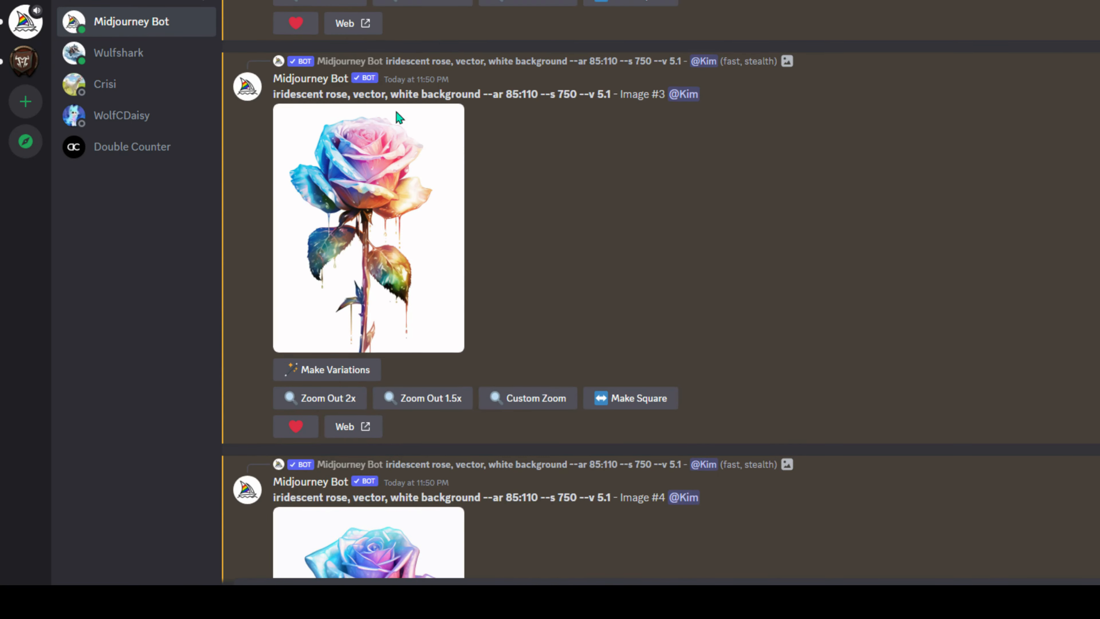
scroll(597, 242, "up", 5)
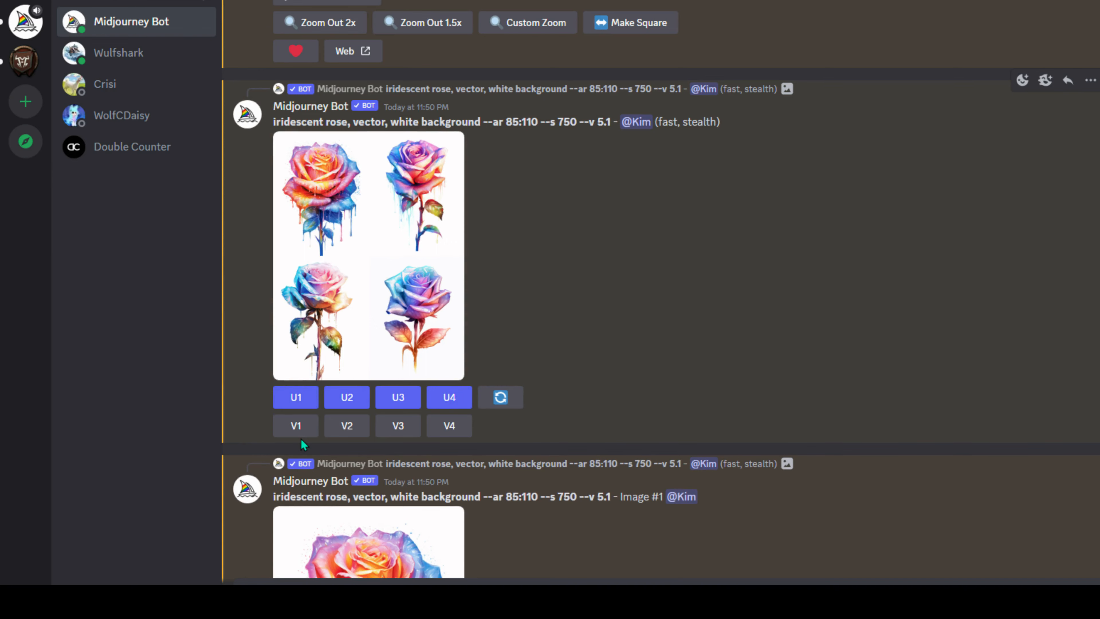
scroll(471, 438, "down", 10)
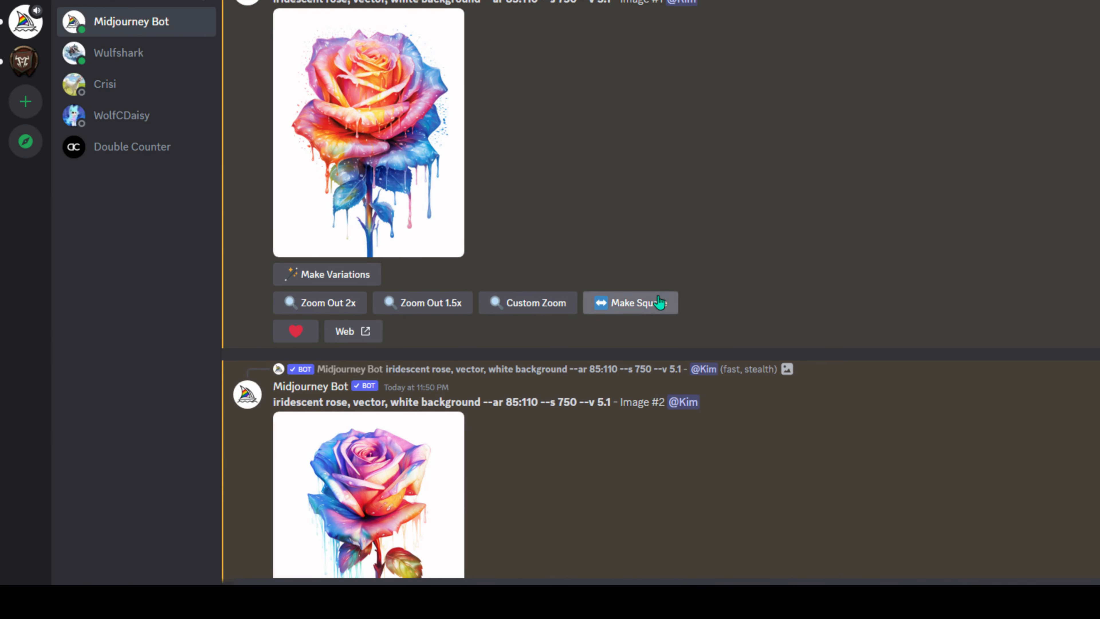
left_click(364, 340)
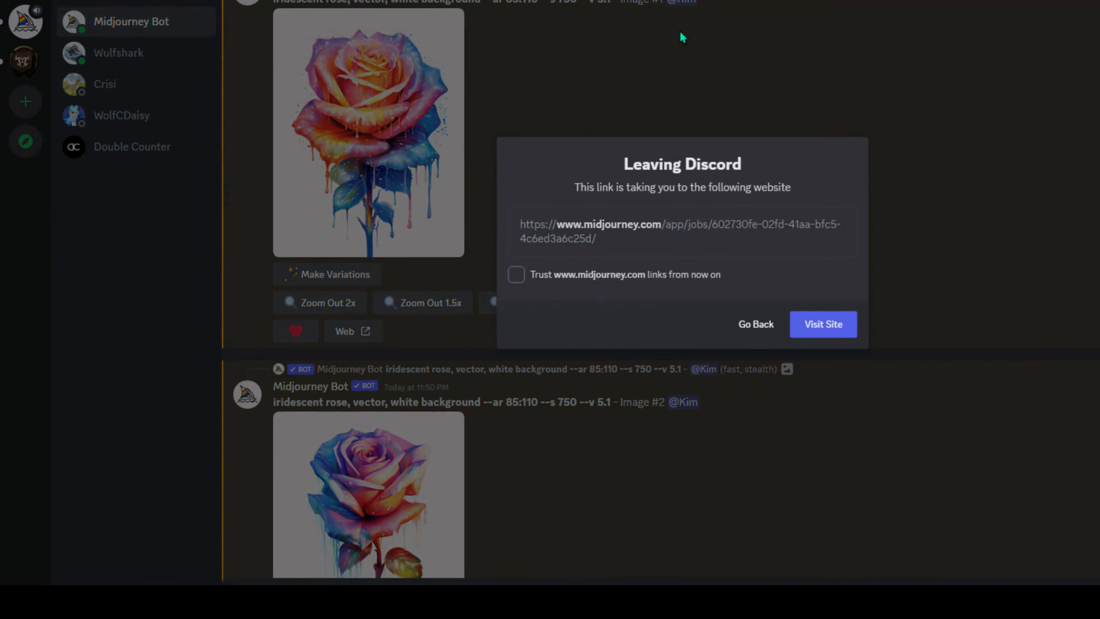
left_click(839, 325)
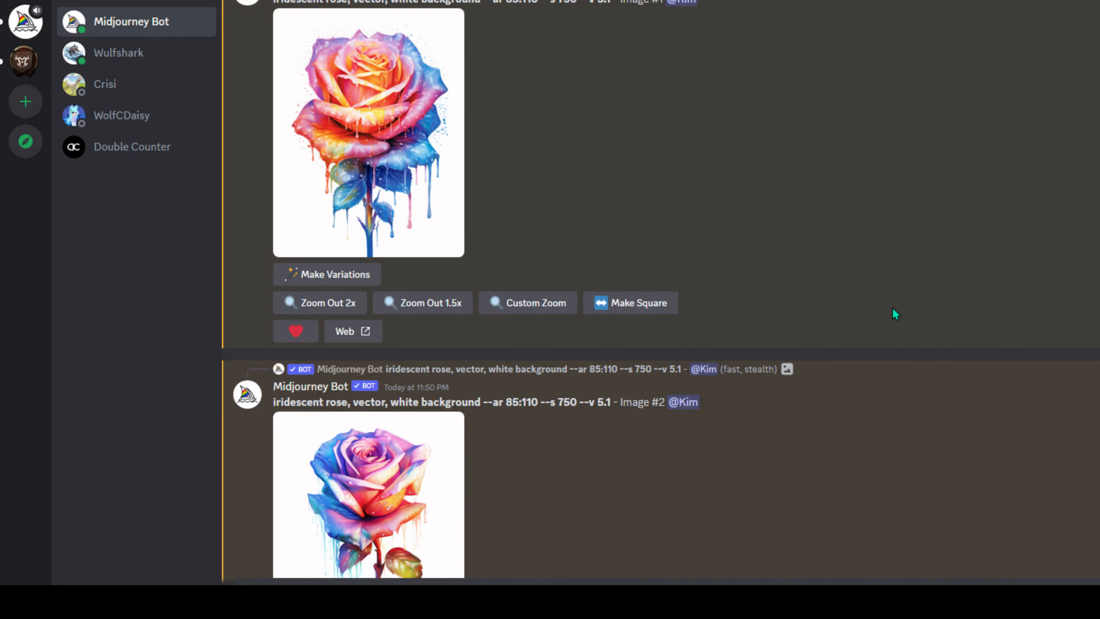
scroll(889, 316, "down", 10)
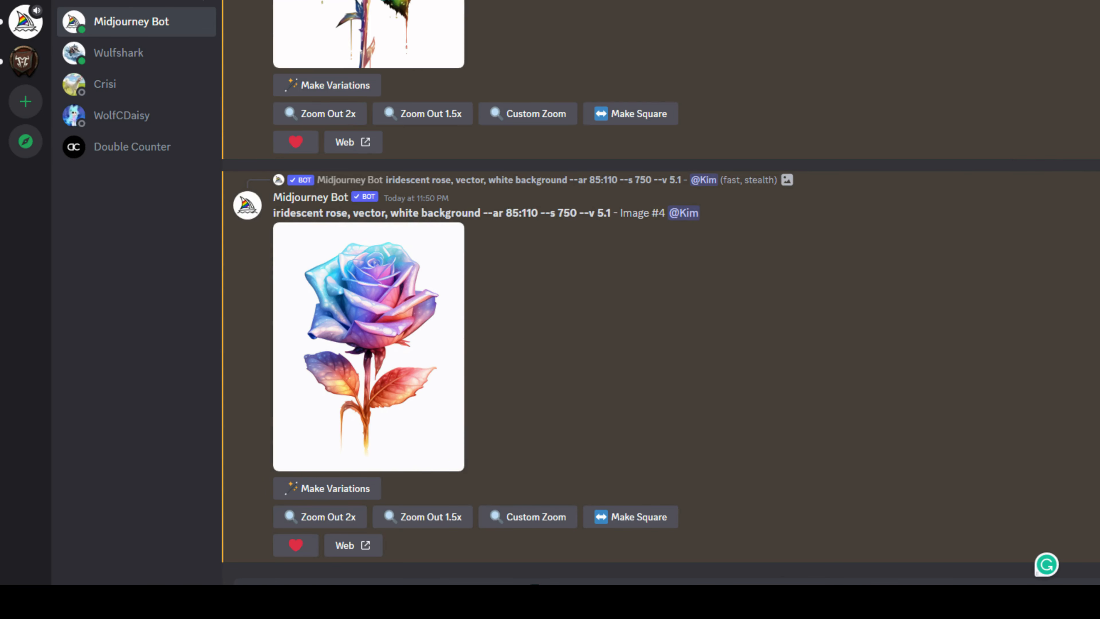
- Rerun the iridescent rose prompt with --tile inserted after --ar 85:110 and submit it
type("/")
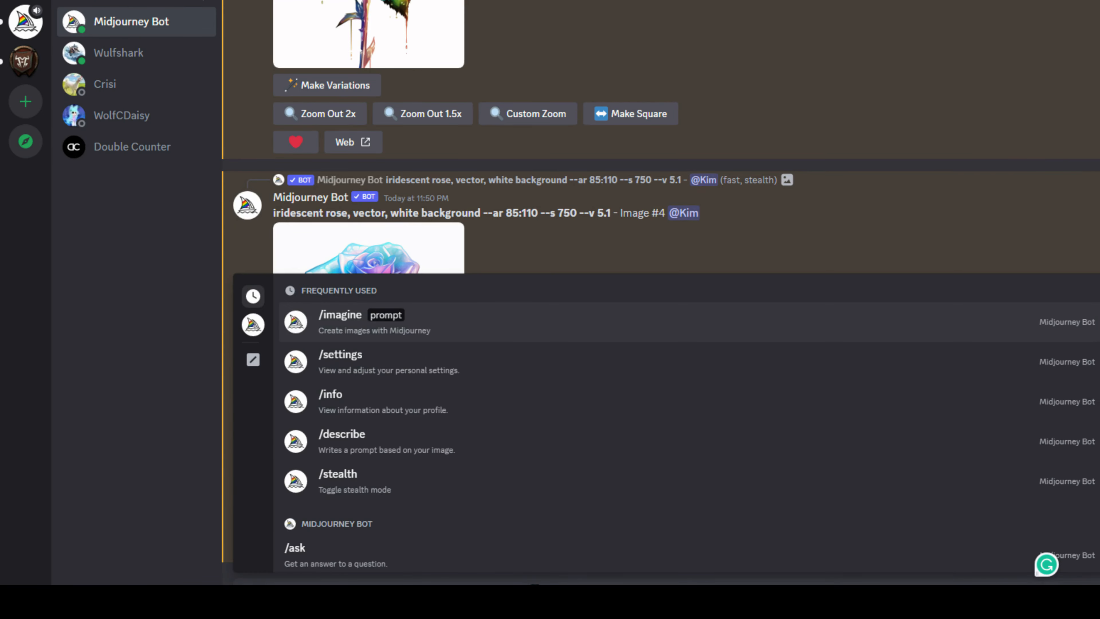
type("imagine")
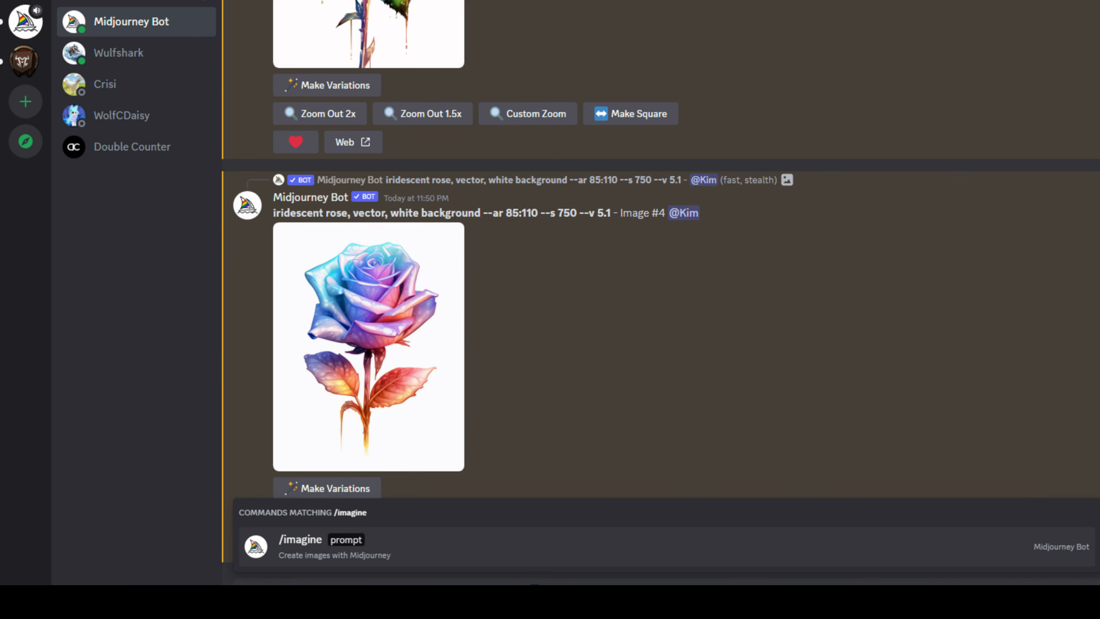
key("Return")
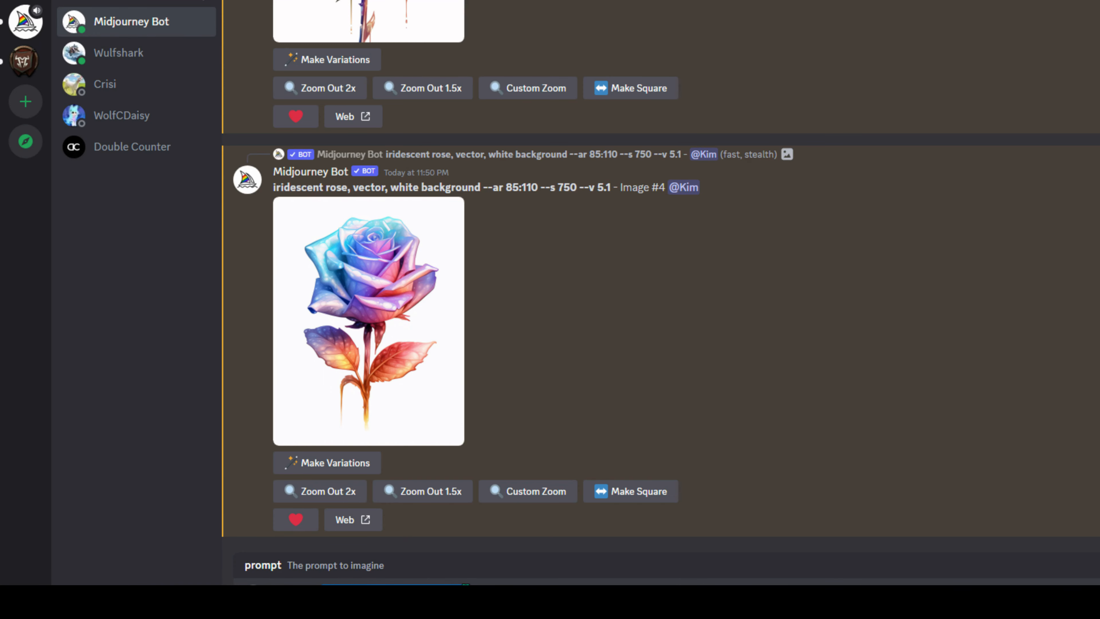
left_click_drag(465, 590, 294, 584)
scroll(675, 366, "up", 15)
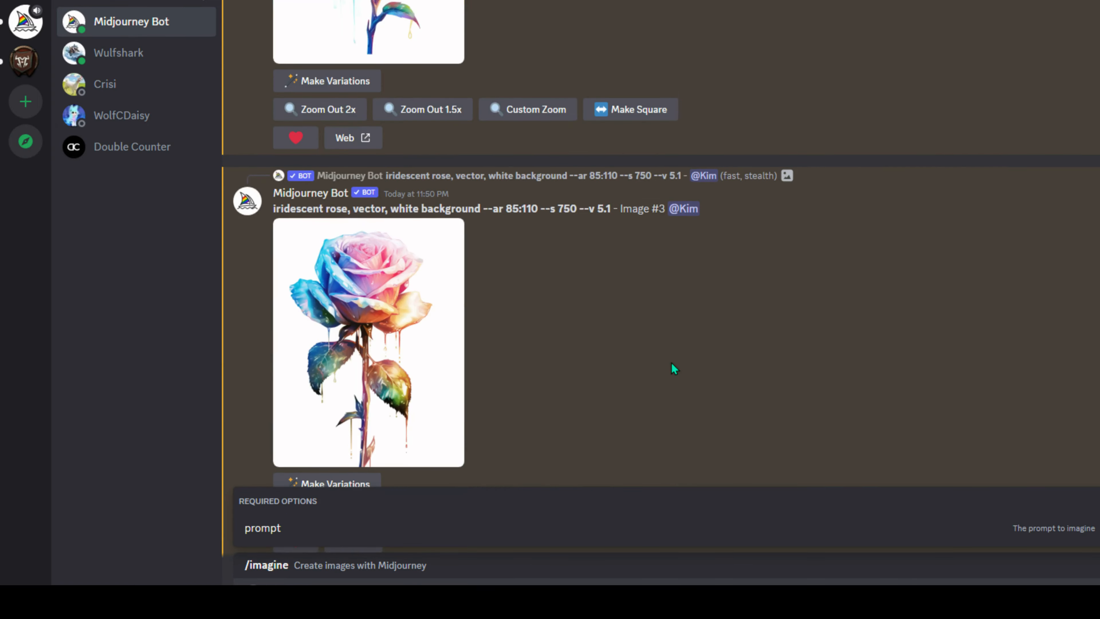
scroll(678, 369, "up", 5)
left_click(500, 299)
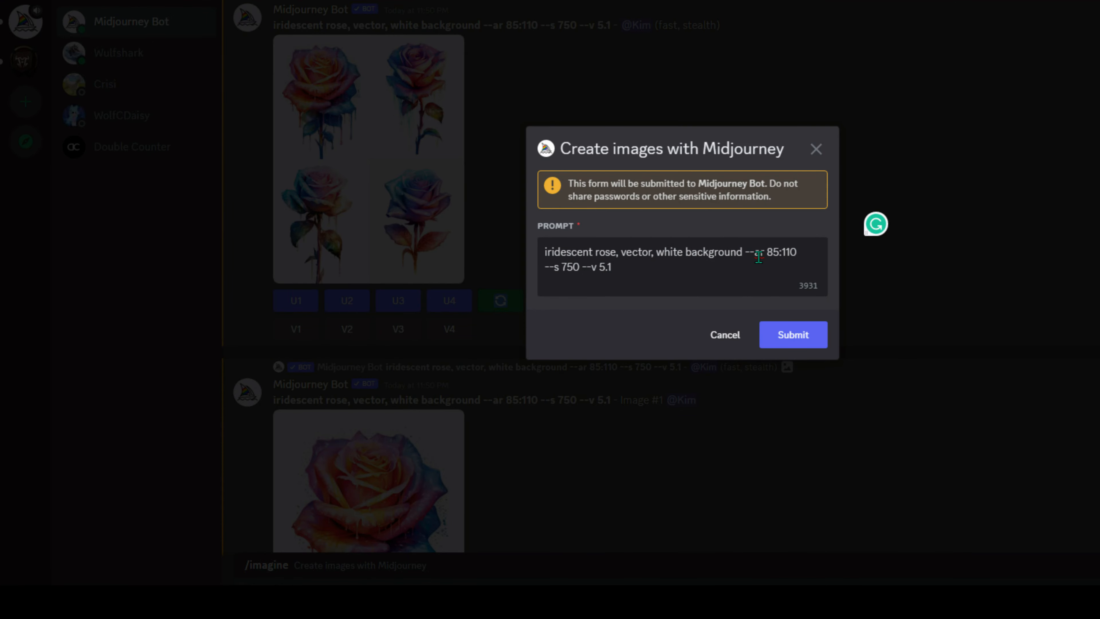
left_click(809, 252)
type("--tile --")
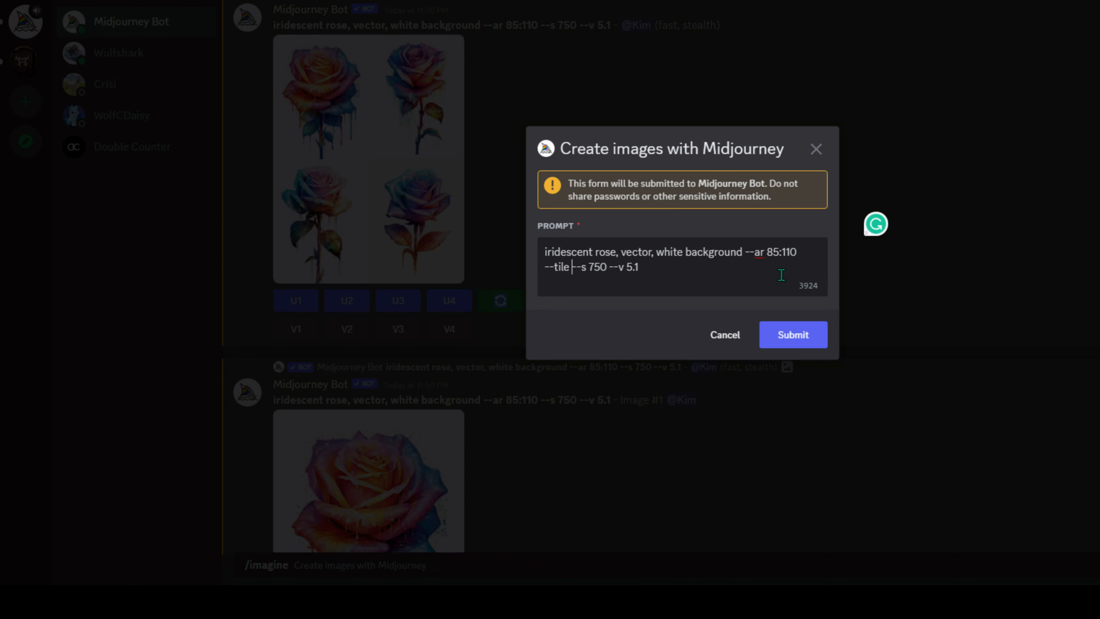
left_click(816, 337)
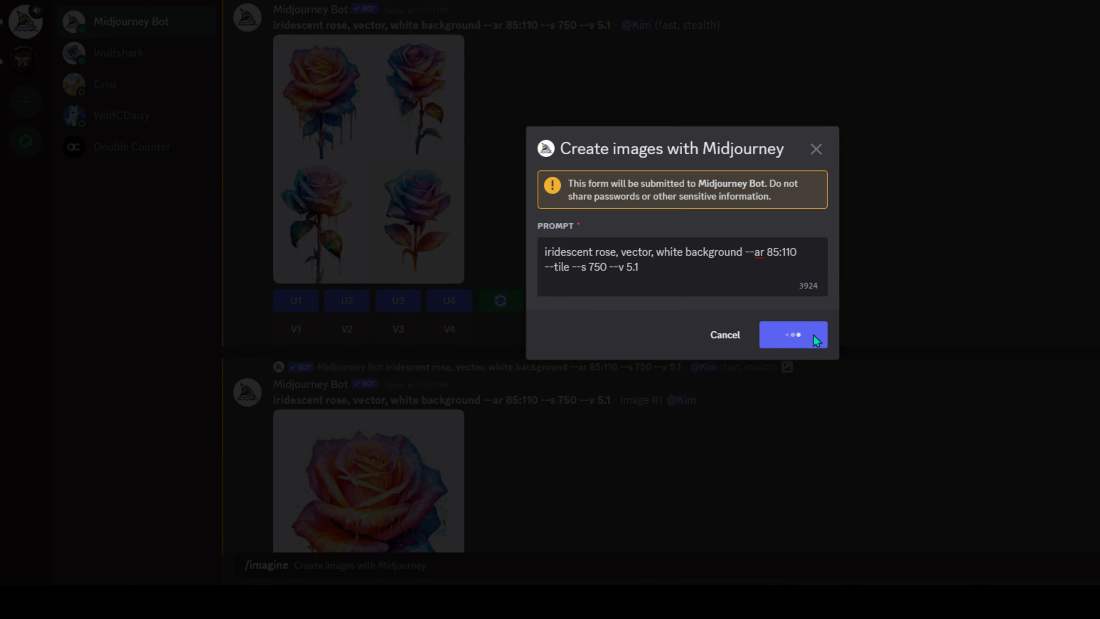
scroll(814, 334, "down", 20)
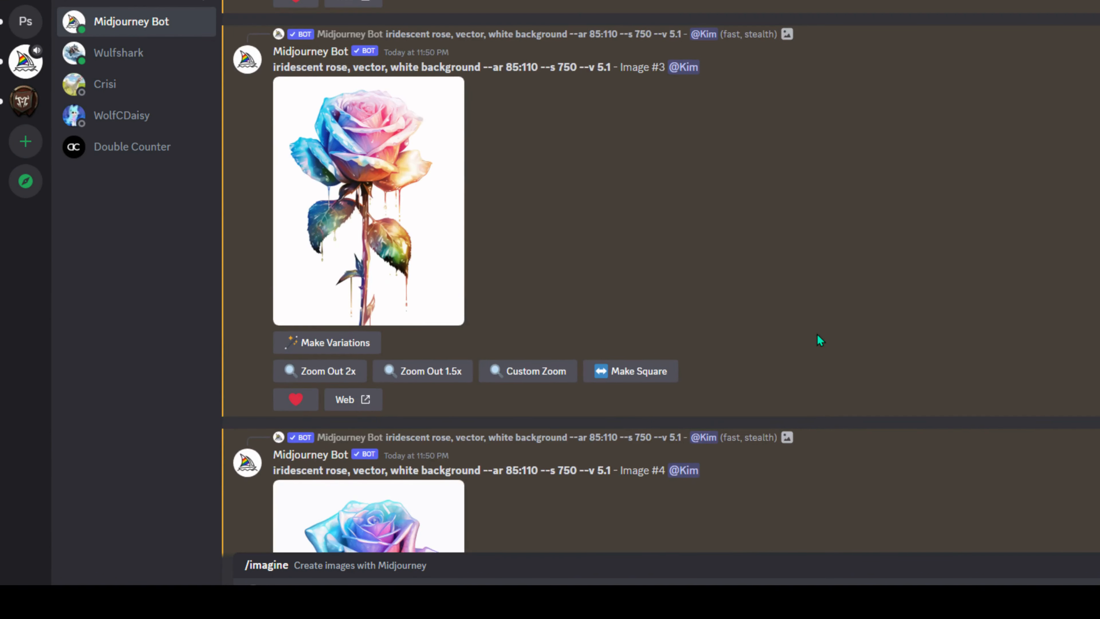
- Enlarge and close the niji Image #3, then scroll down to the finished --tile rose grid
scroll(818, 334, "down", 8)
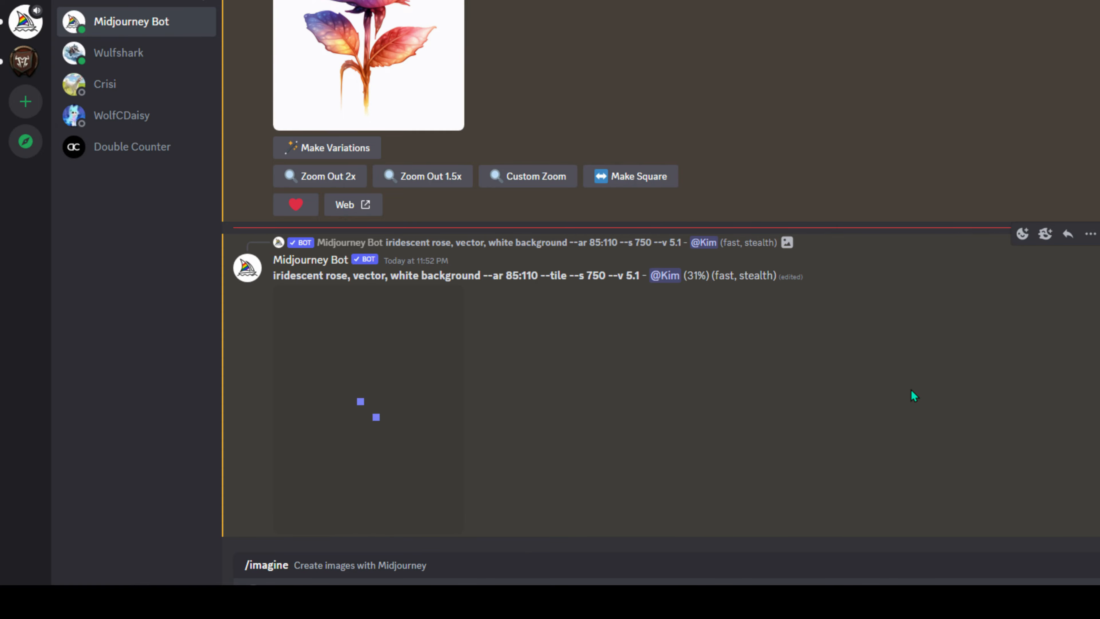
scroll(770, 372, "up", 20)
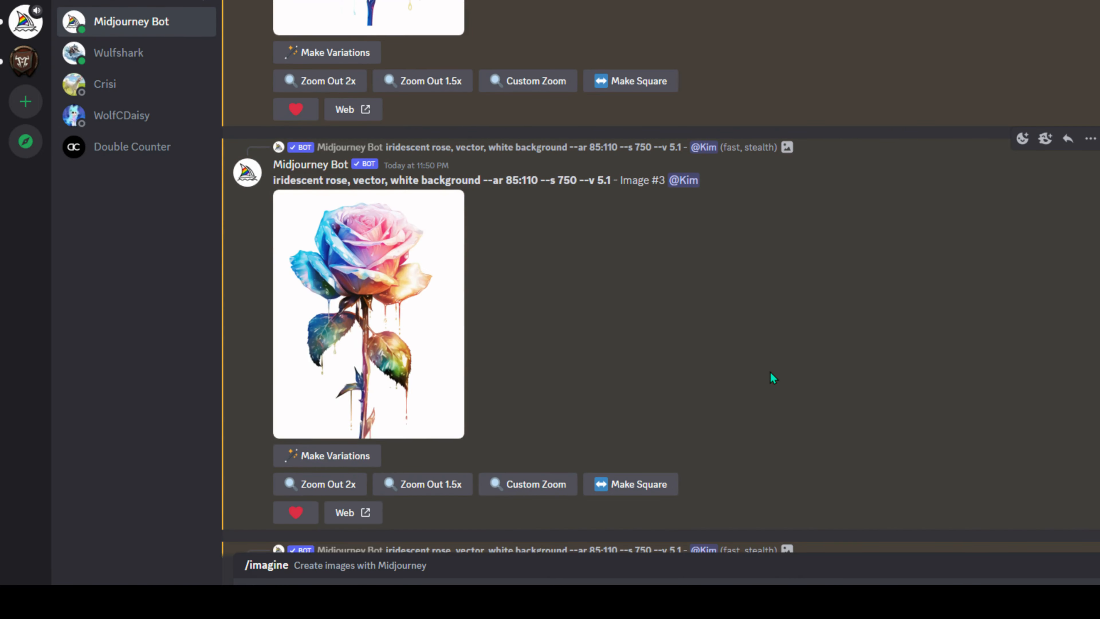
scroll(760, 382, "up", 20)
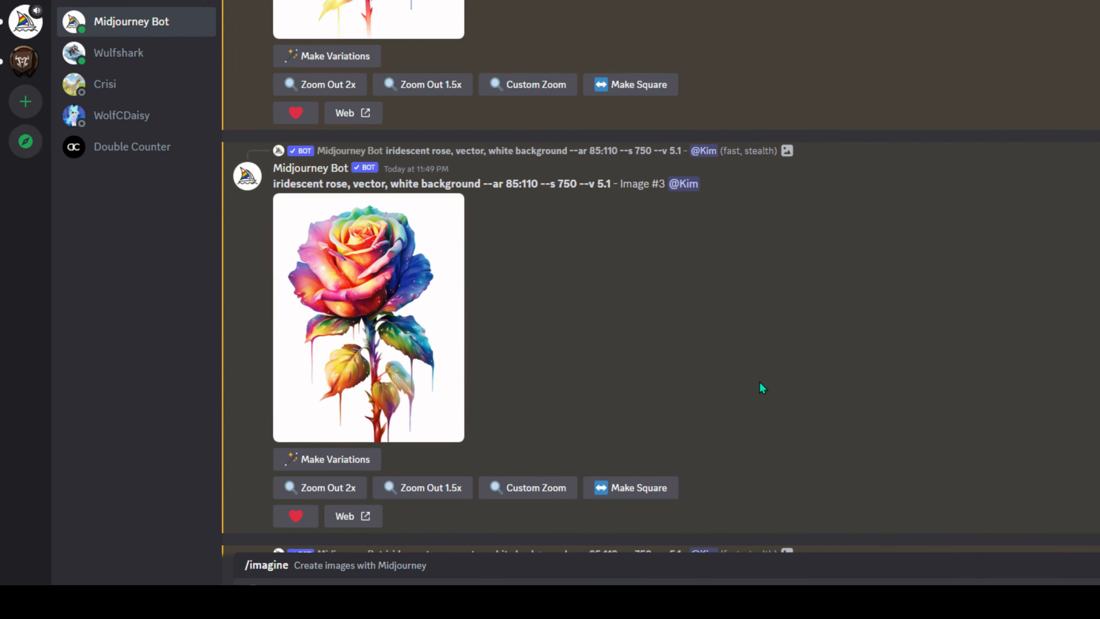
scroll(762, 387, "up", 10)
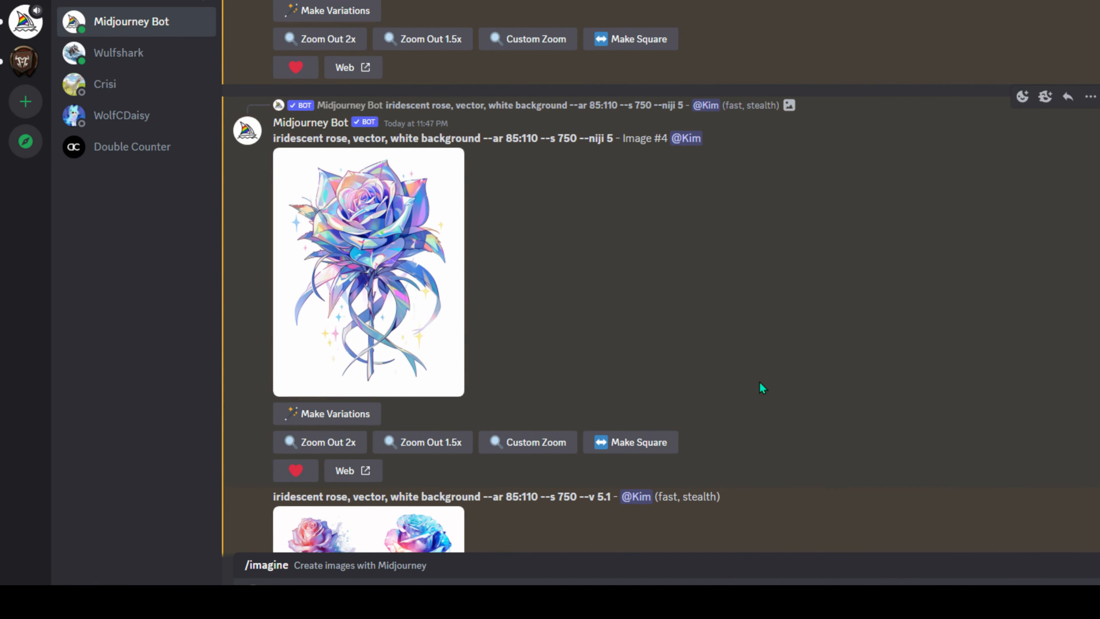
left_click(434, 286)
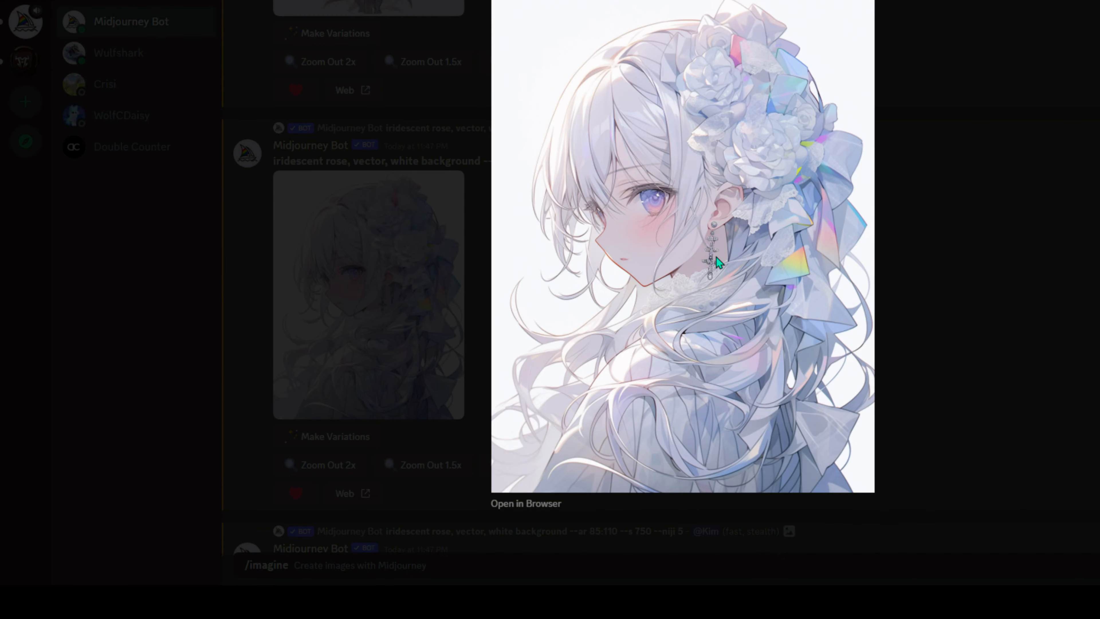
left_click(904, 345)
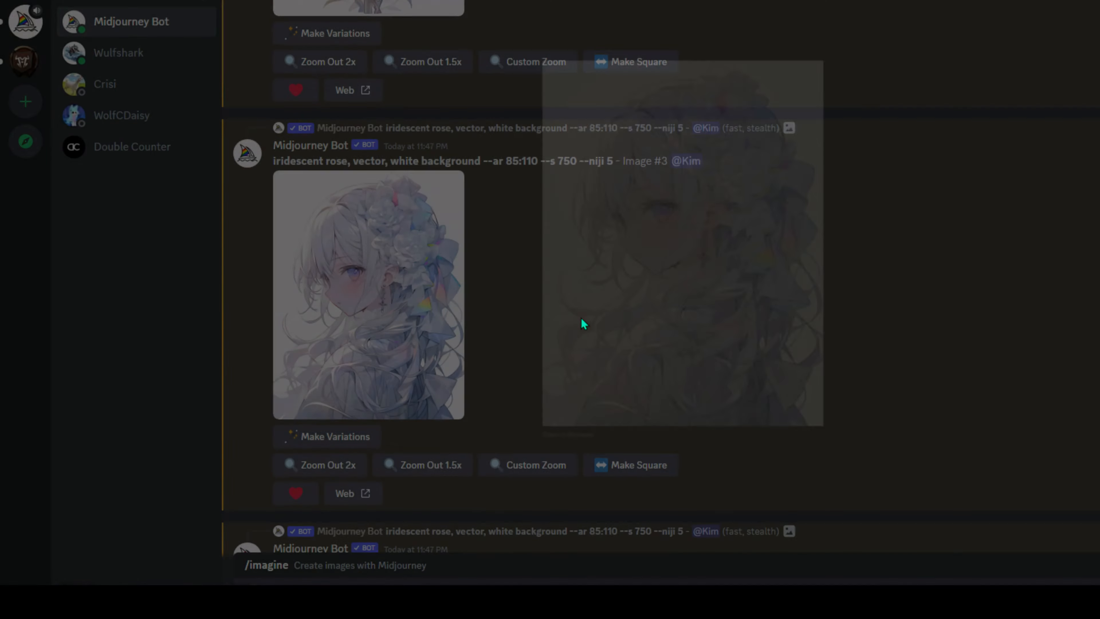
scroll(482, 342, "down", 5)
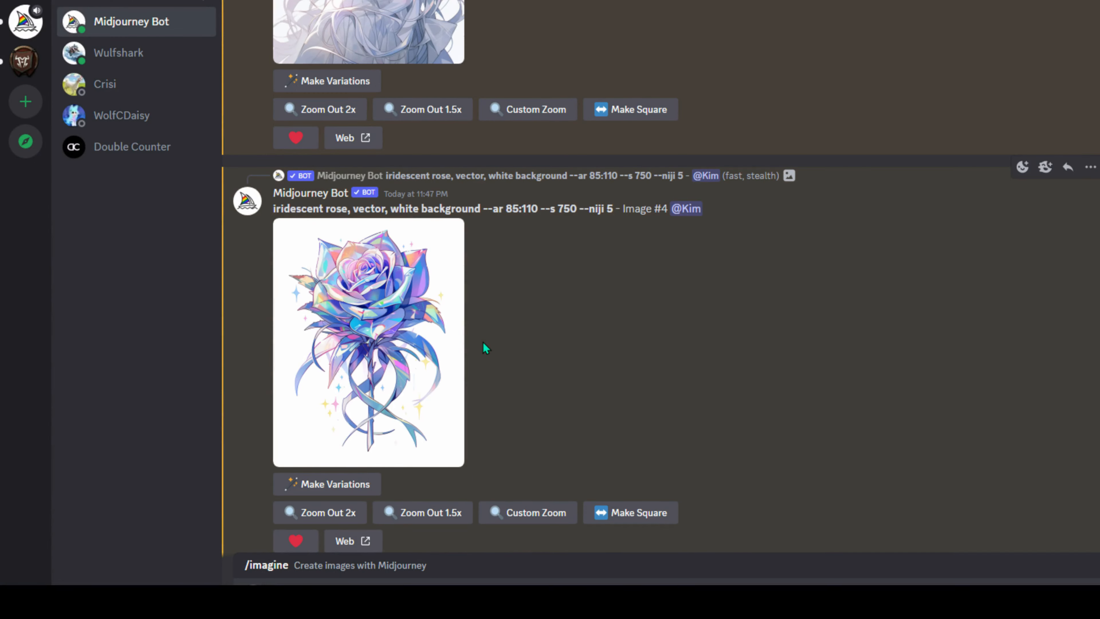
scroll(417, 178, "up", 3)
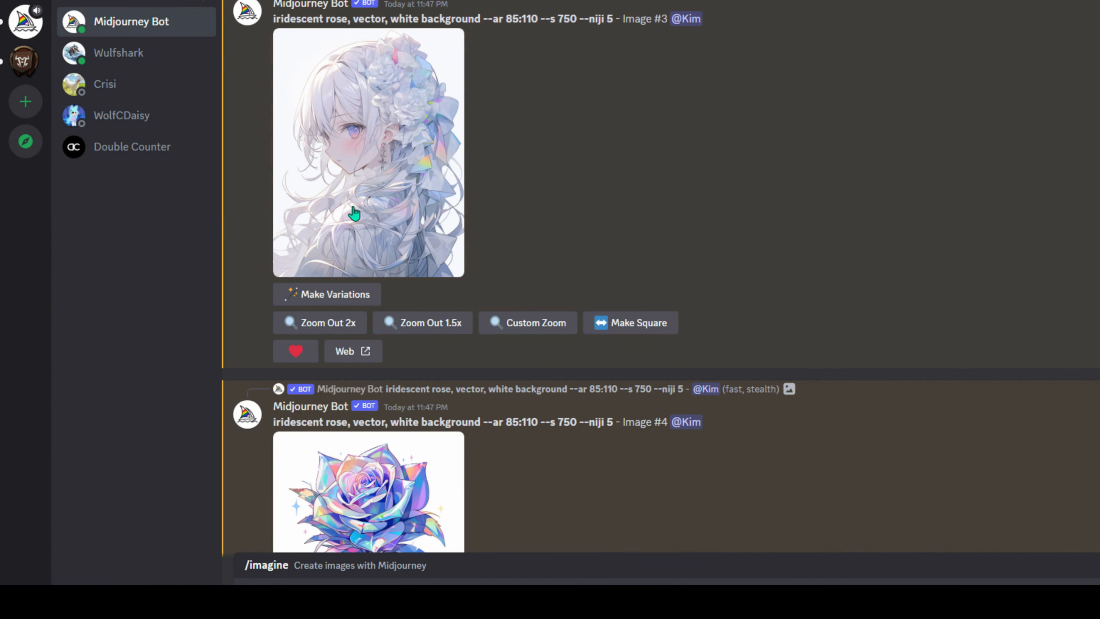
scroll(676, 245, "down", 10)
scroll(676, 248, "down", 20)
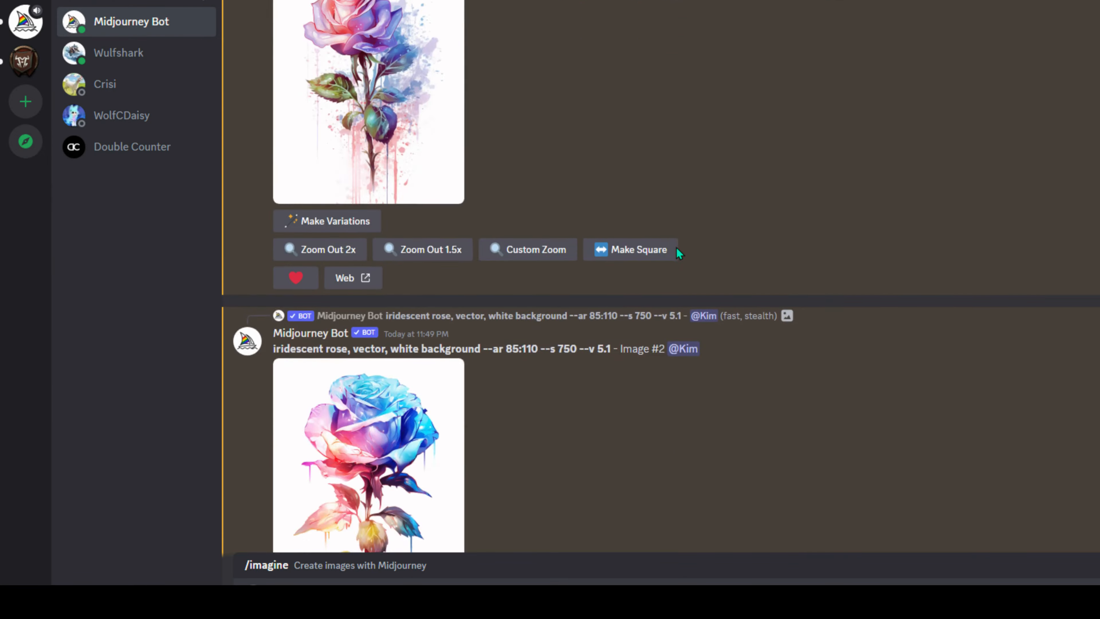
scroll(677, 248, "down", 15)
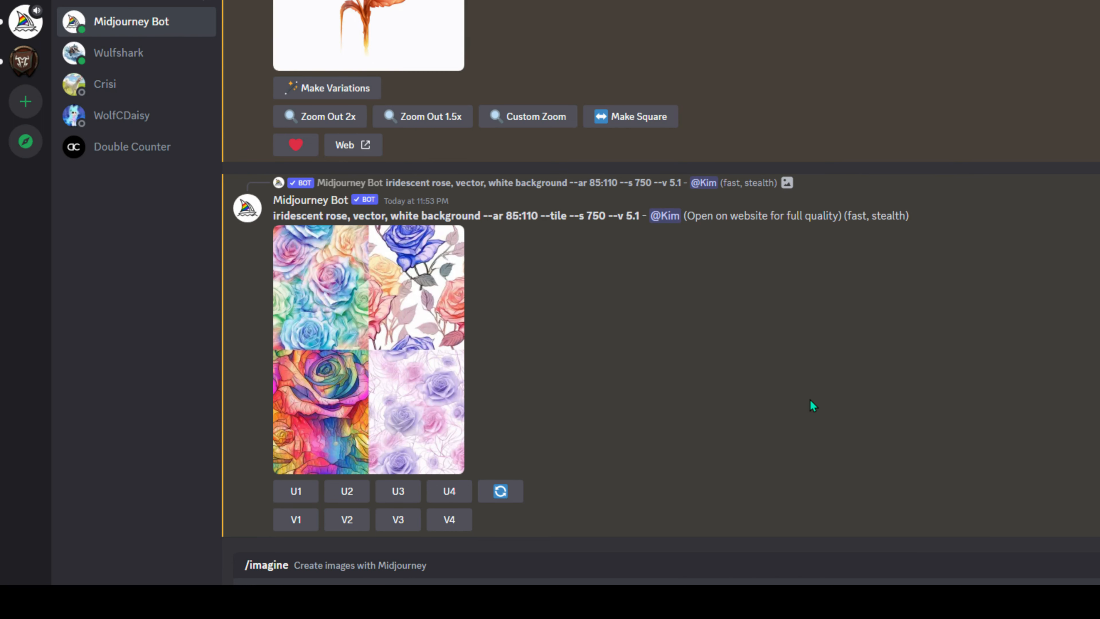
- Upscale all four --tile rose patterns with U1, U2, U3 and U4
scroll(812, 404, "up", 2)
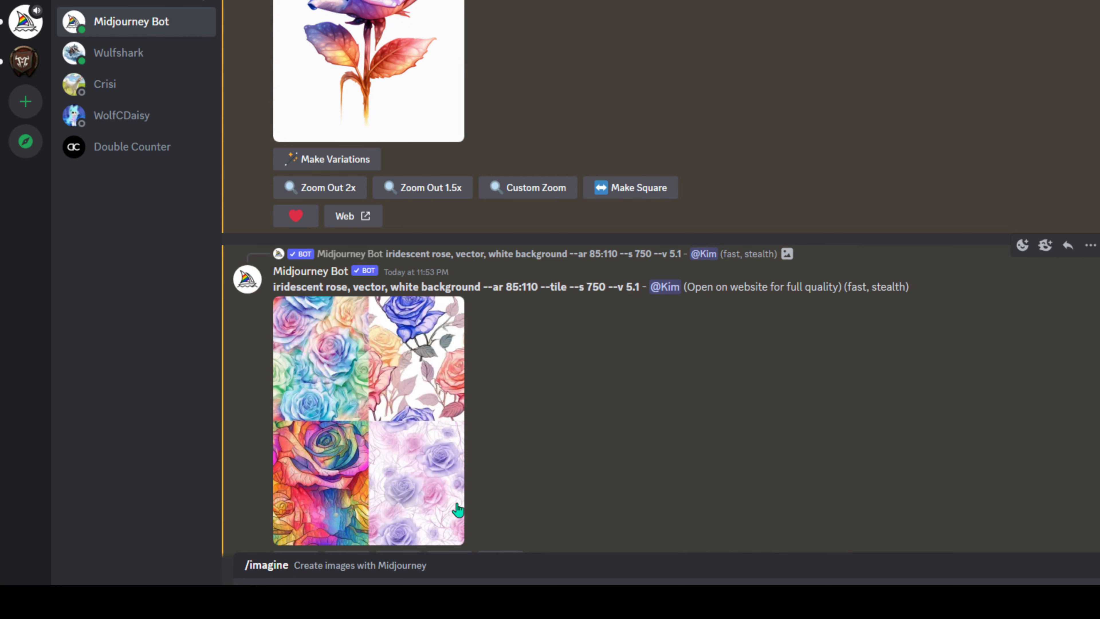
scroll(624, 432, "down", 2)
left_click(296, 491)
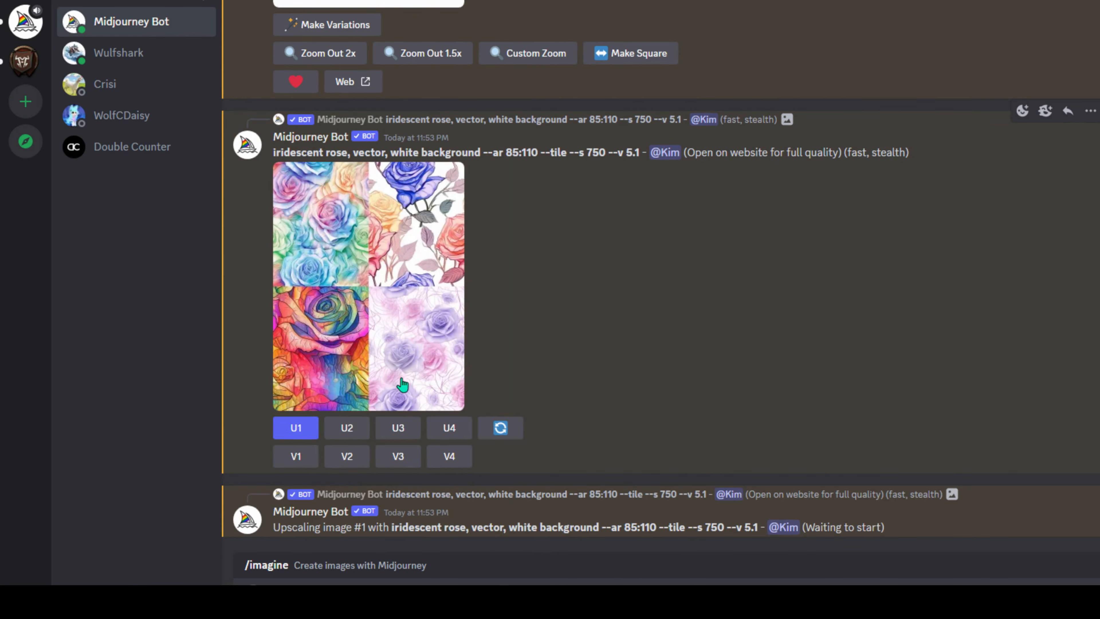
left_click(346, 428)
left_click(398, 365)
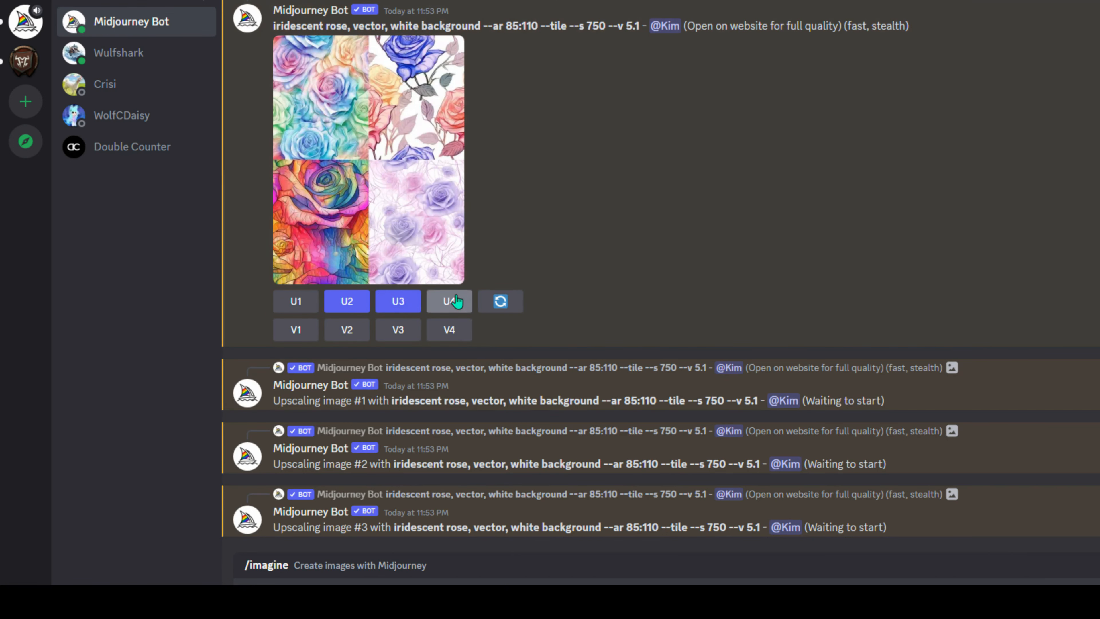
left_click(449, 301)
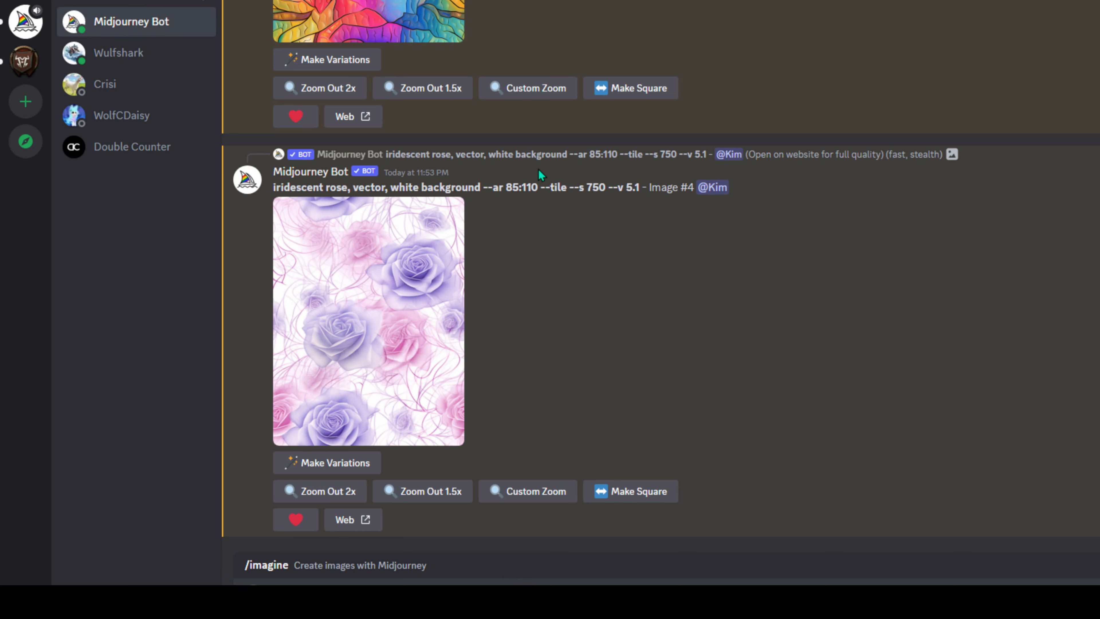
- Scroll through the Image #2–#4 tiled rose upscales, ending on the pale pink and lilac Image #4
scroll(577, 192, "up", 10)
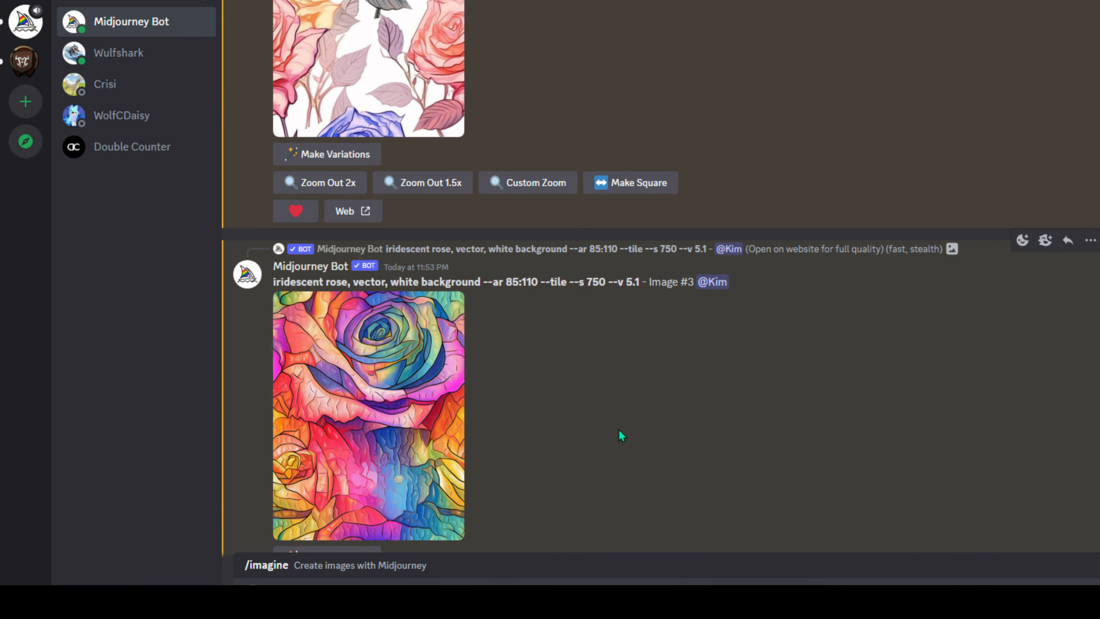
scroll(503, 320, "up", 10)
scroll(503, 319, "down", 18)
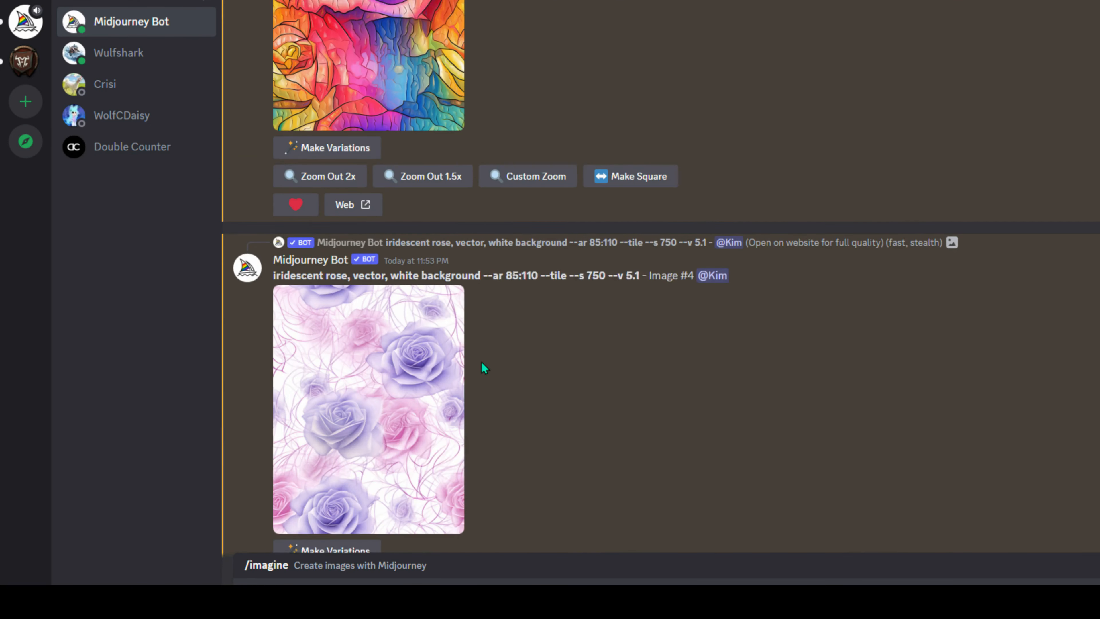
scroll(484, 368, "down", 2)
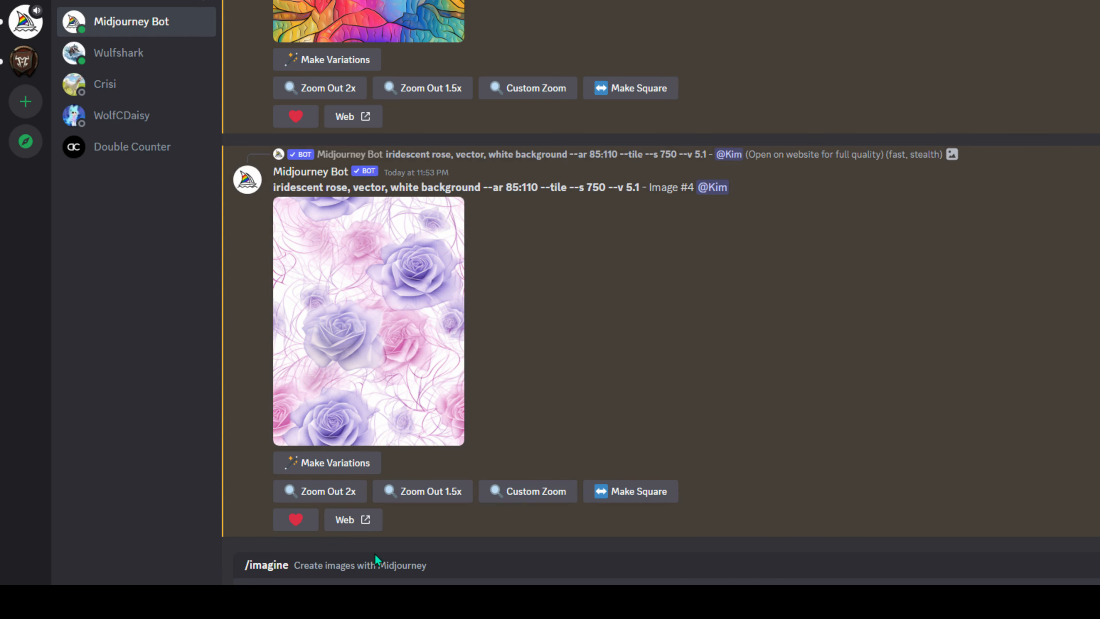
- Clear the pending command and reselect /imagine in the message box, ready for a new prompt
left_click(433, 583)
key("BackSpace")
key("BackSpace")
key("BackSpace")
key("BackSpace")
key("BackSpace")
key("BackSpace")
key("BackSpace")
key("BackSpace")
key("BackSpace")
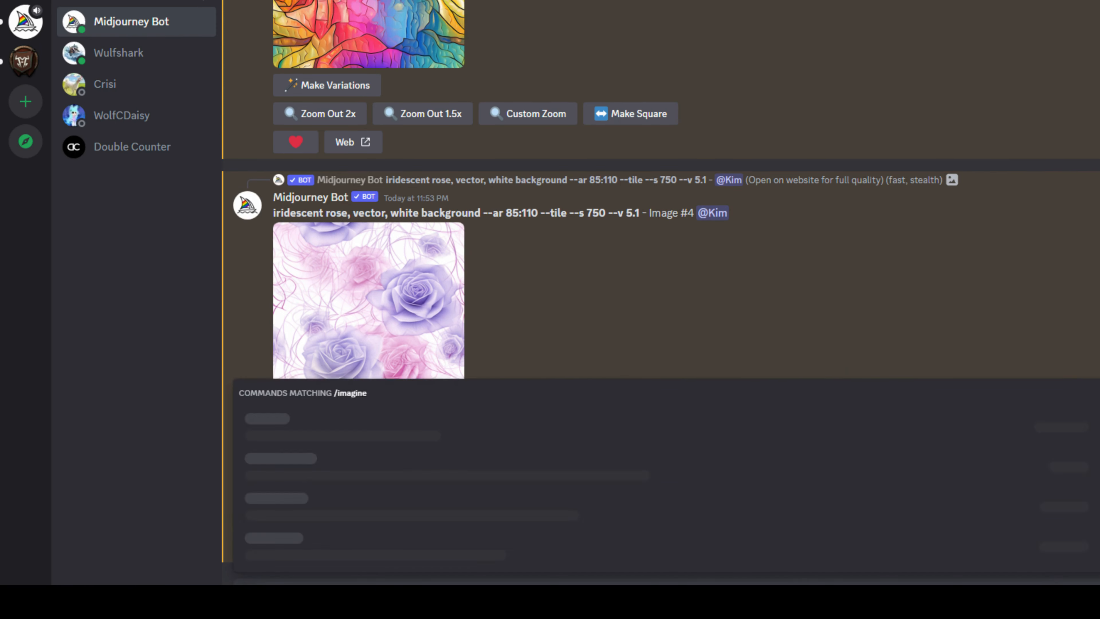
type("imagen")
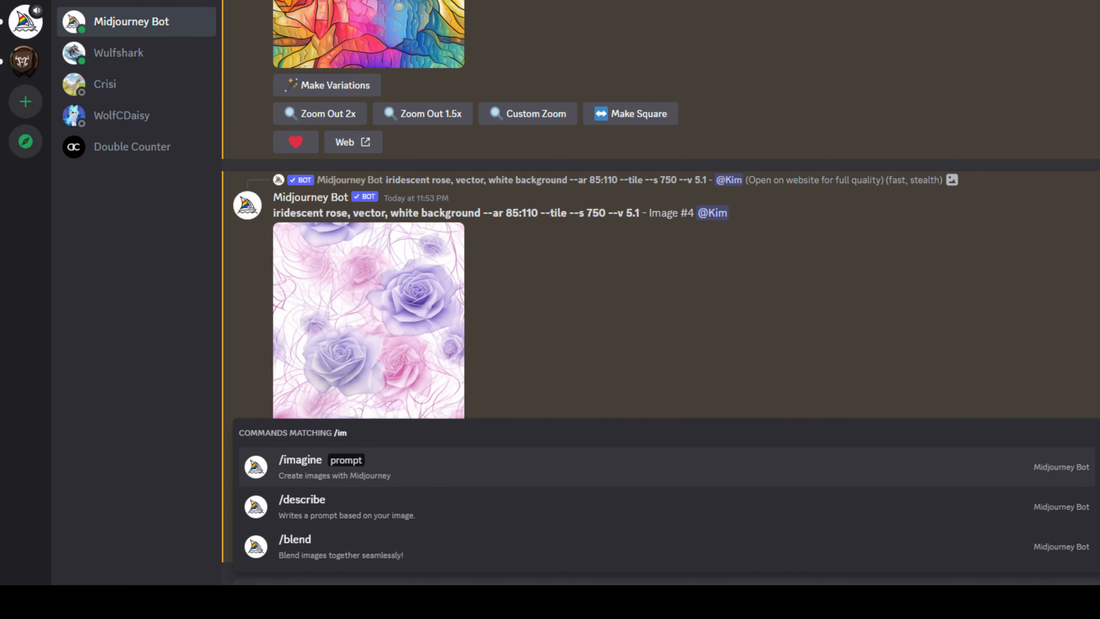
key("BackSpace")
key("BackSpace")
key("Tab")
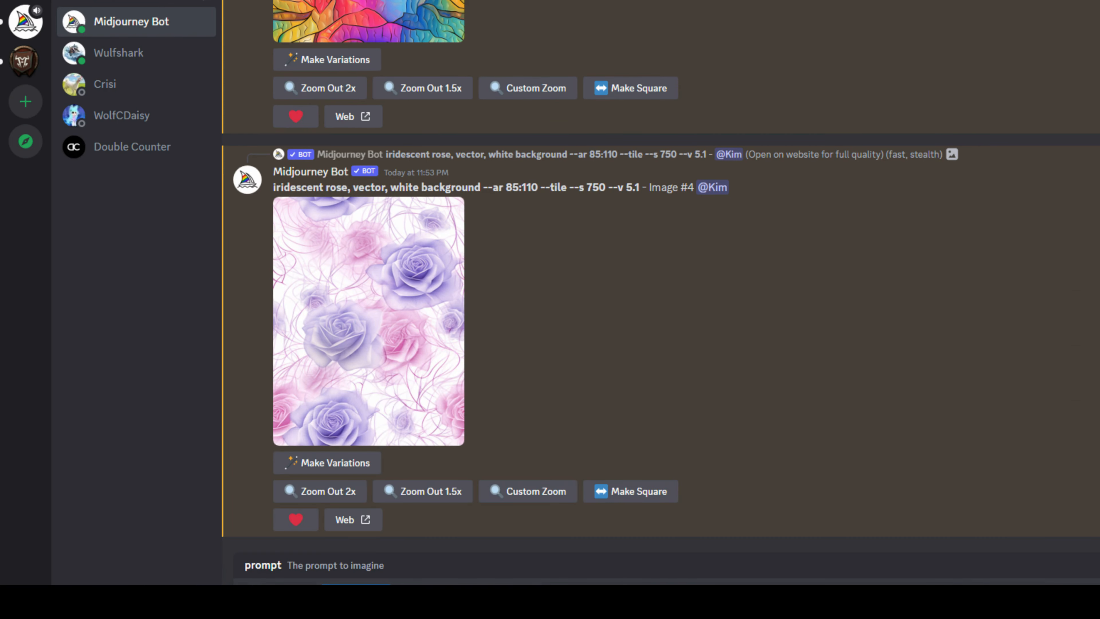
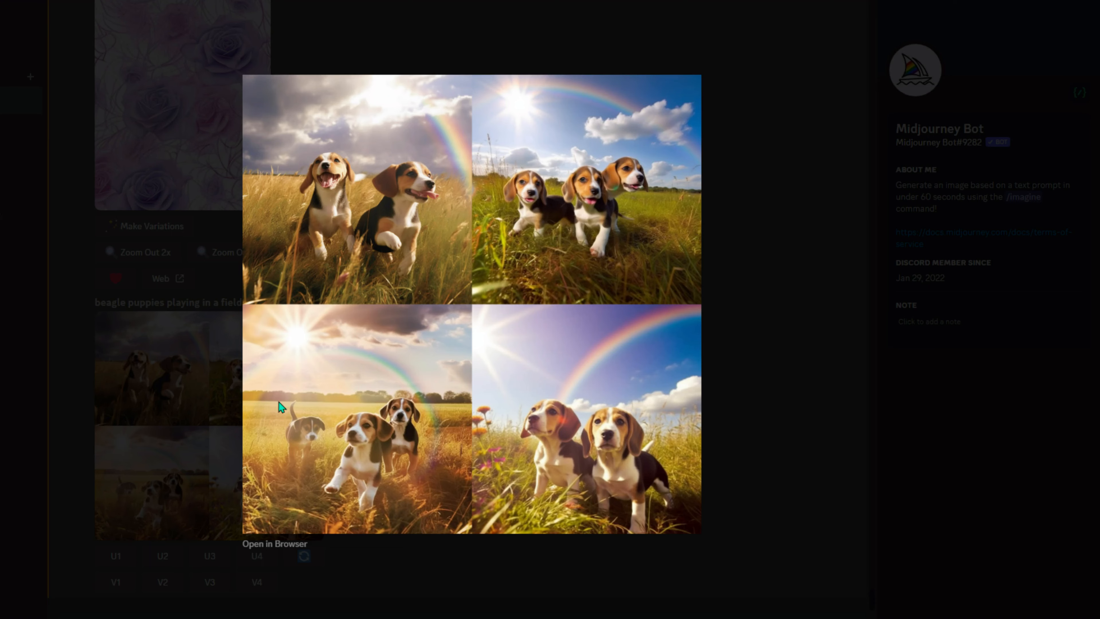
- Upscale beagle puppy images 1, 3 and 4 with U1, U3 and U4, then scroll to the results
left_click(764, 280)
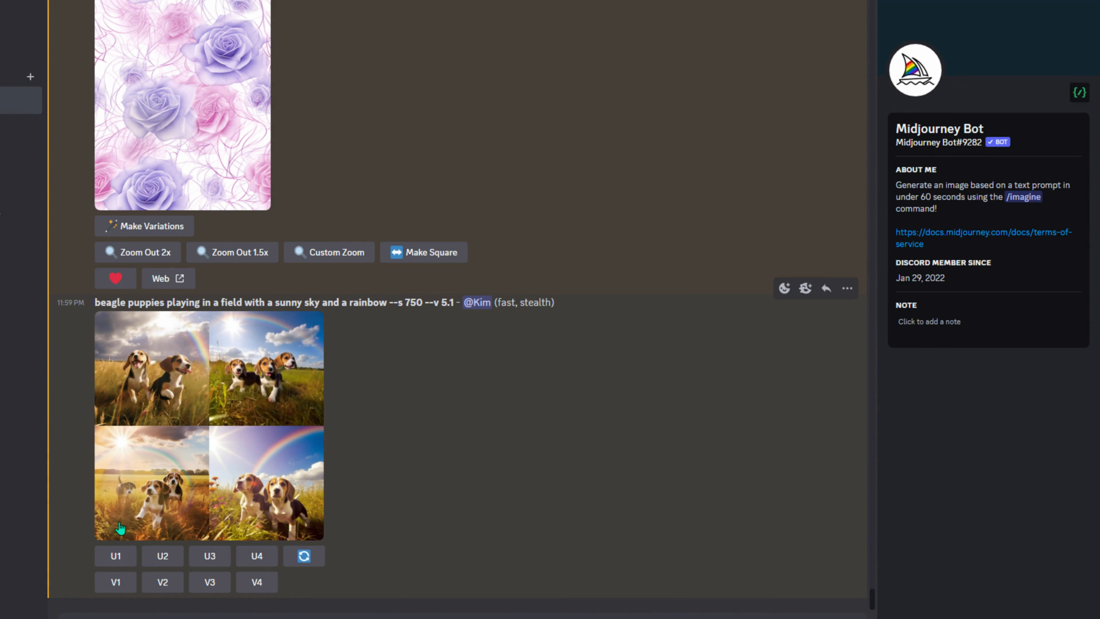
left_click(115, 558)
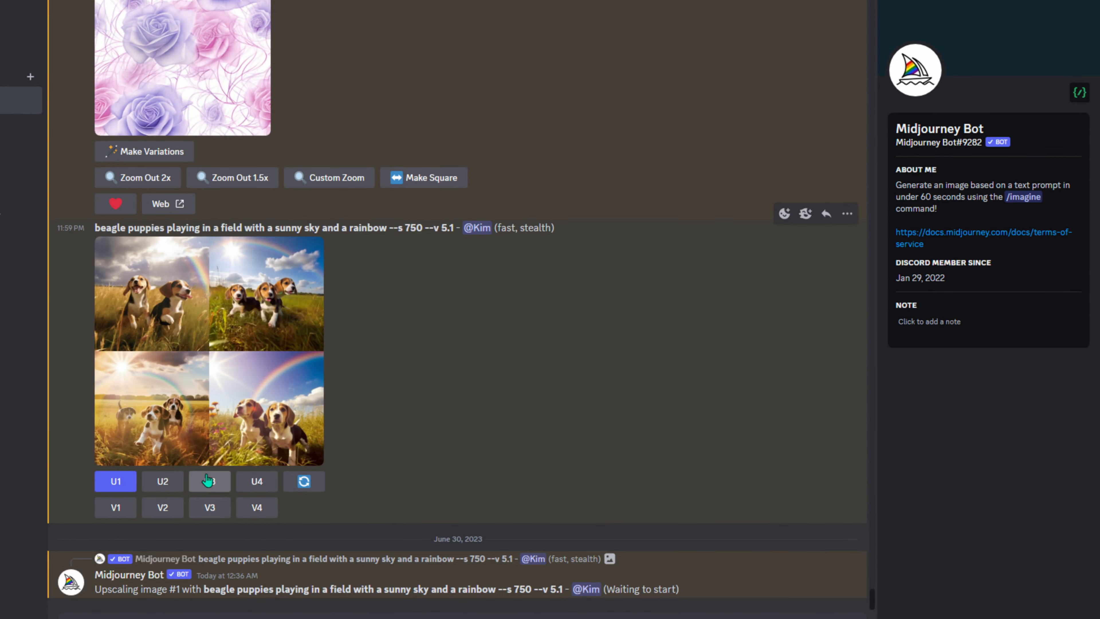
left_click(210, 480)
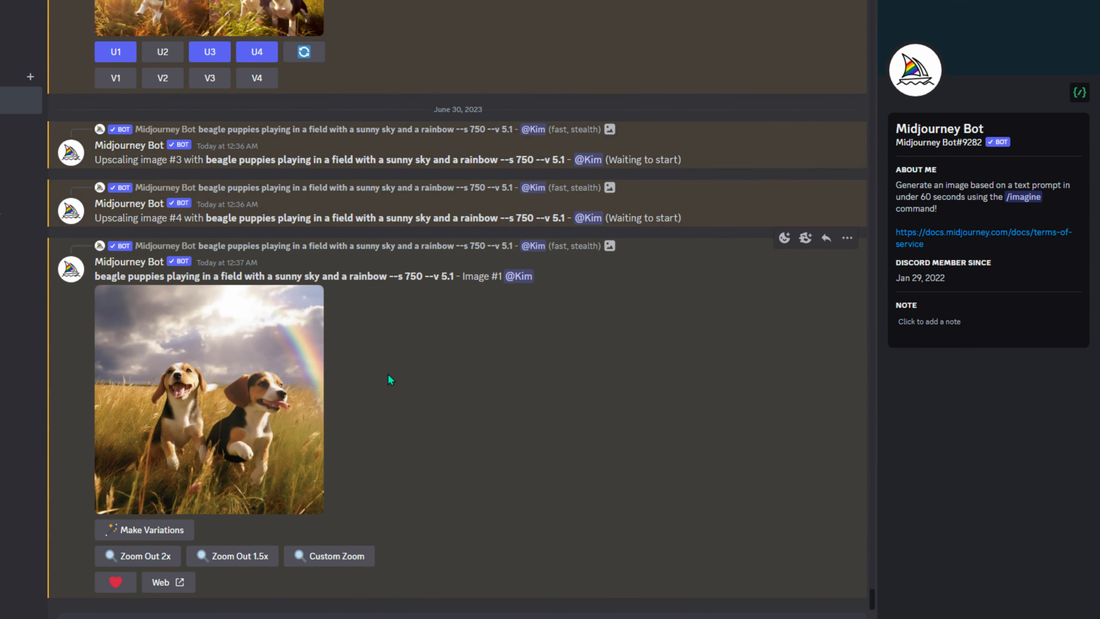
scroll(388, 381, "up", 5)
left_click(257, 295)
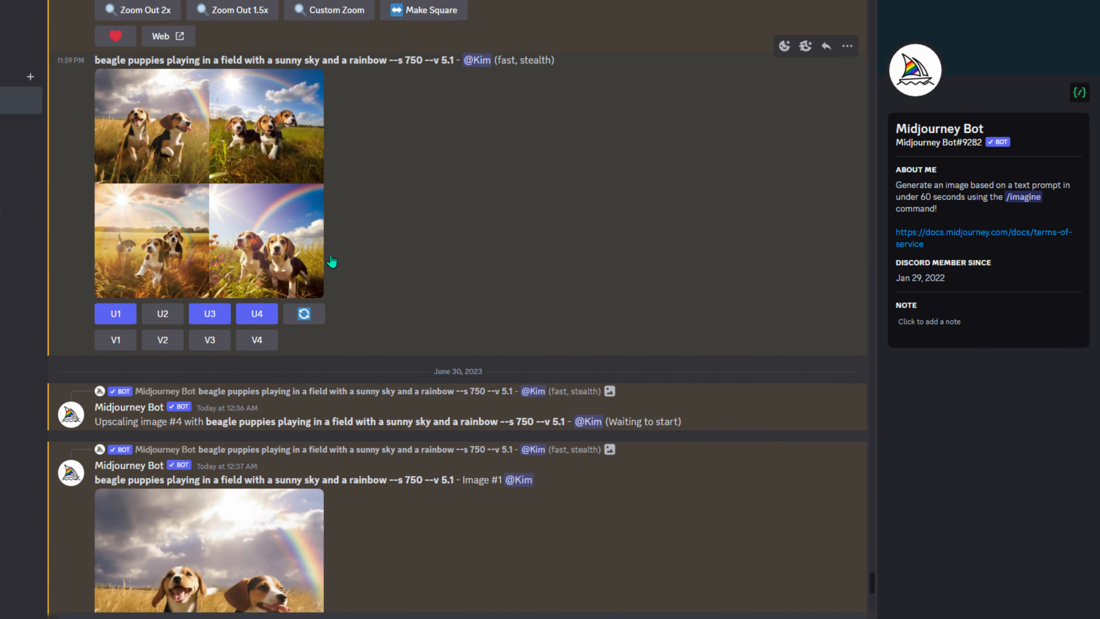
scroll(511, 390, "down", 5)
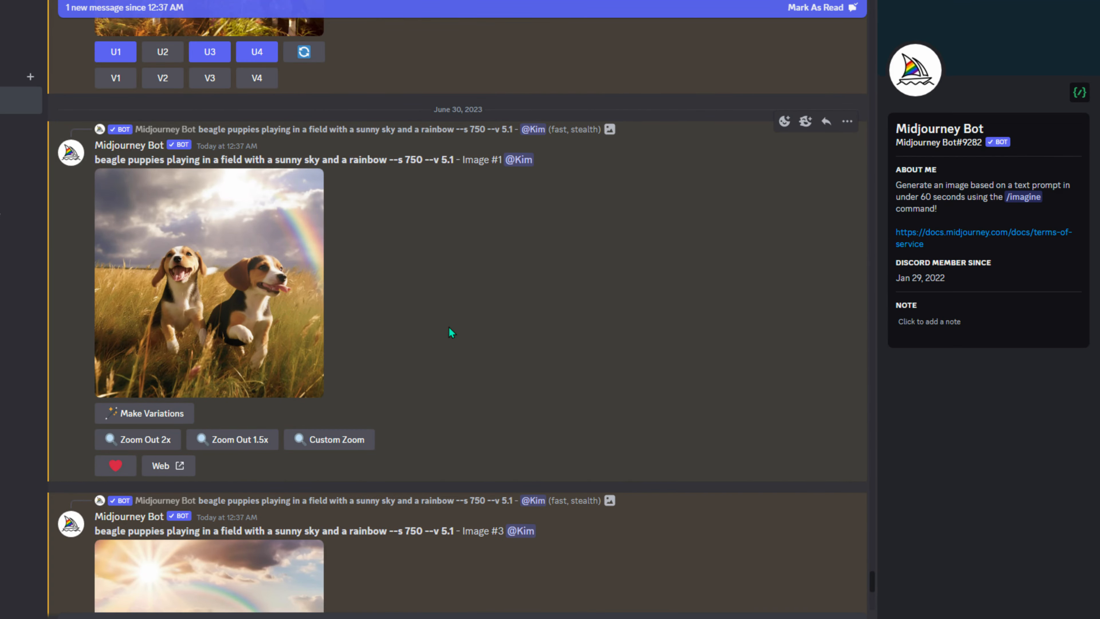
scroll(449, 327, "down", 8)
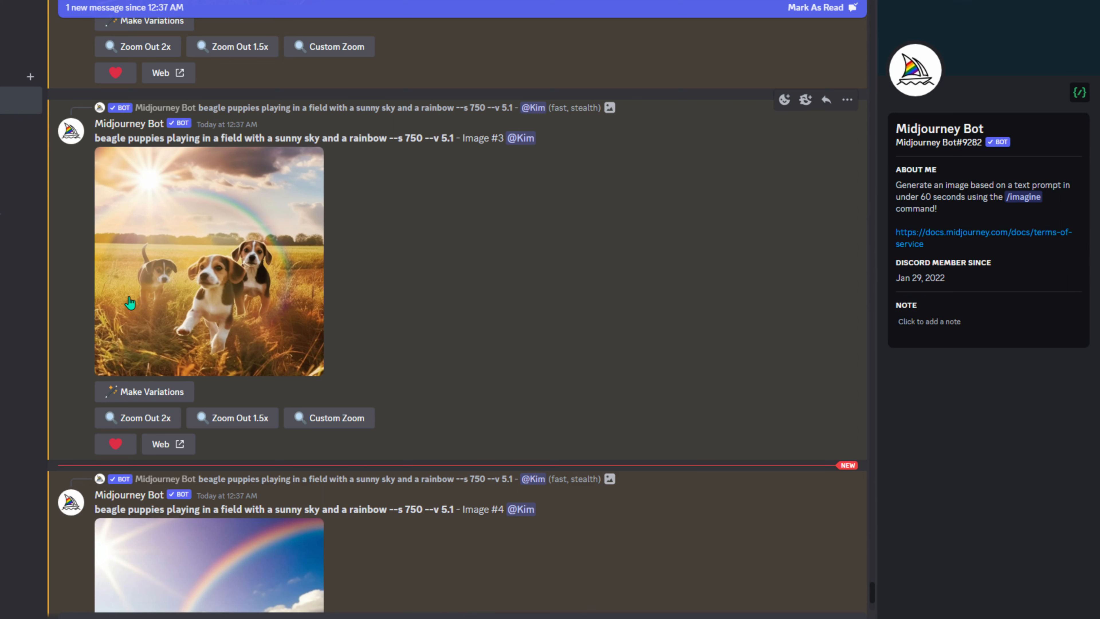
scroll(682, 338, "down", 5)
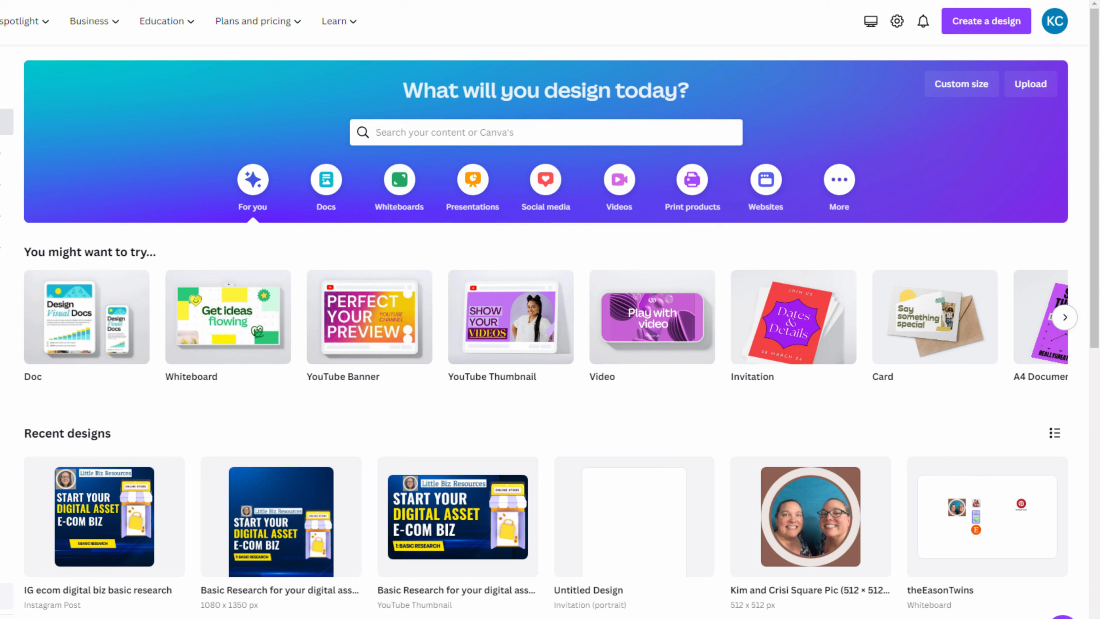
- Search Canva for 'calendar' and show all template results
left_click(499, 130)
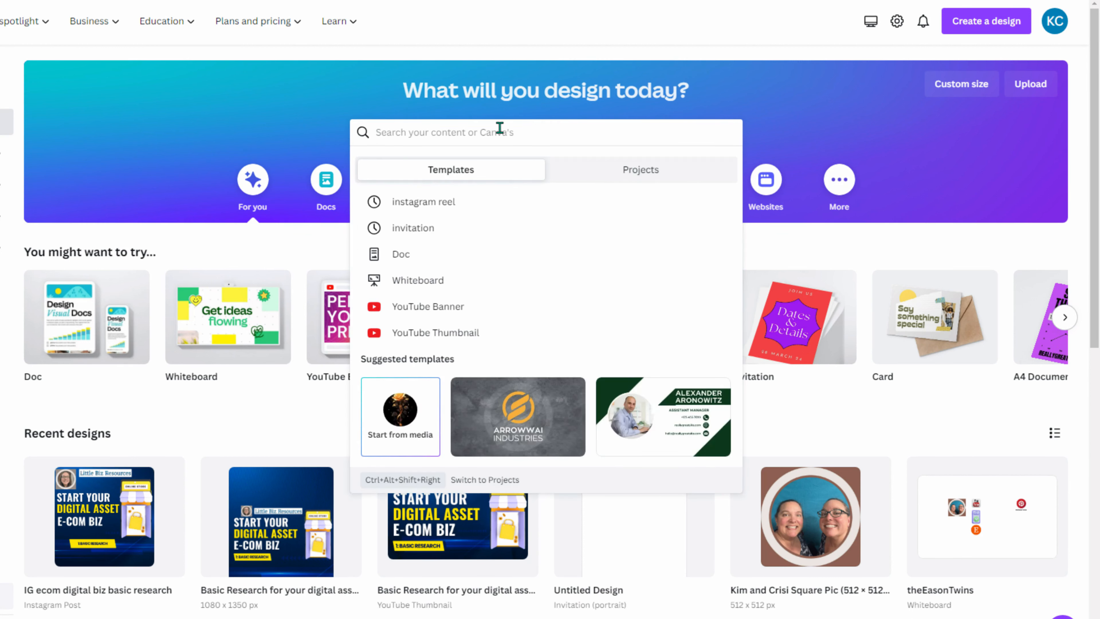
type("calendar")
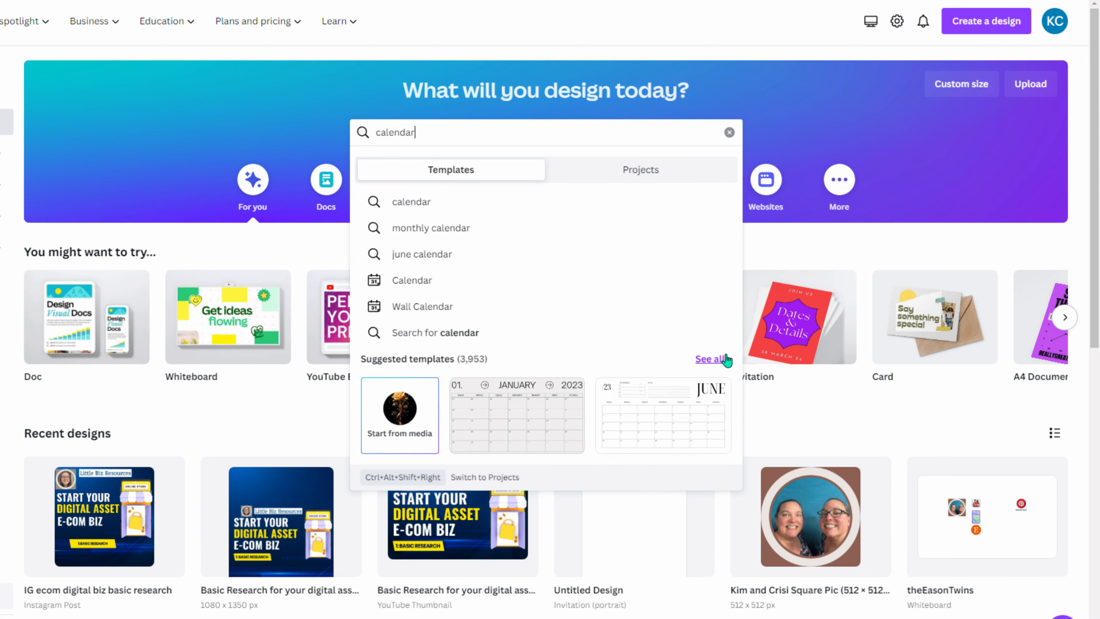
left_click(710, 358)
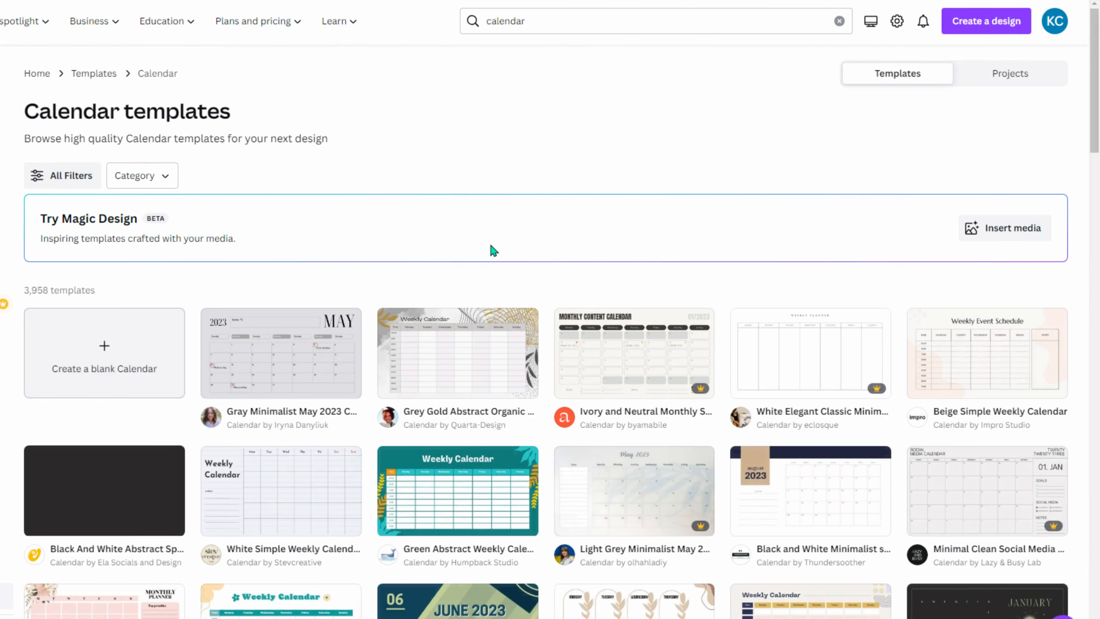
- Browse the results and preview the Brown Modern Old Paper 2024 Calendar template
scroll(494, 242, "down", 3)
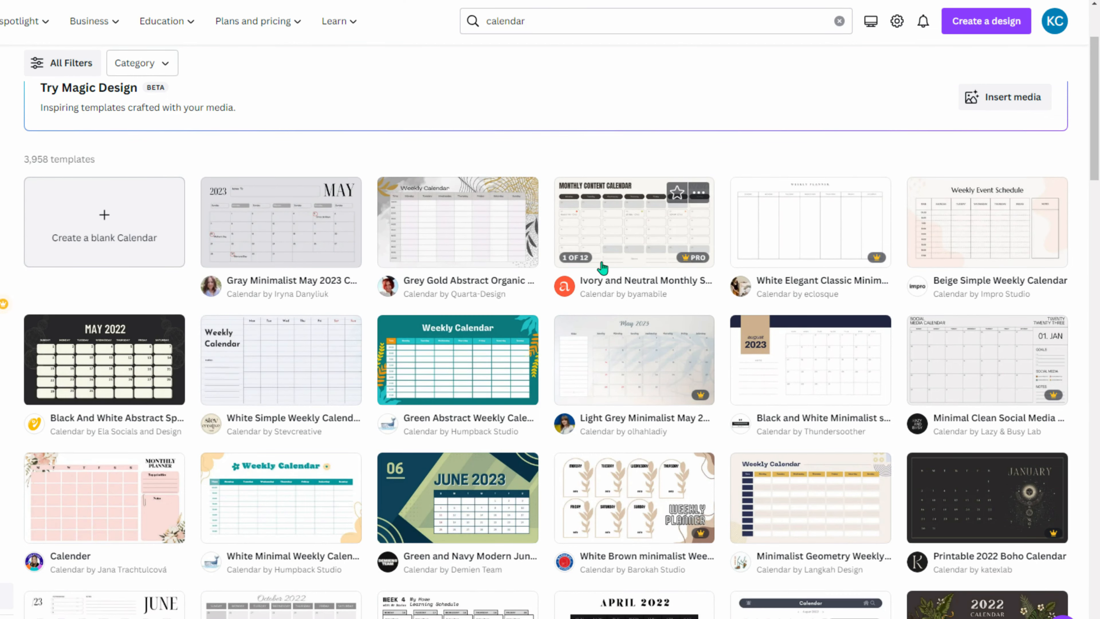
scroll(600, 260, "down", 5)
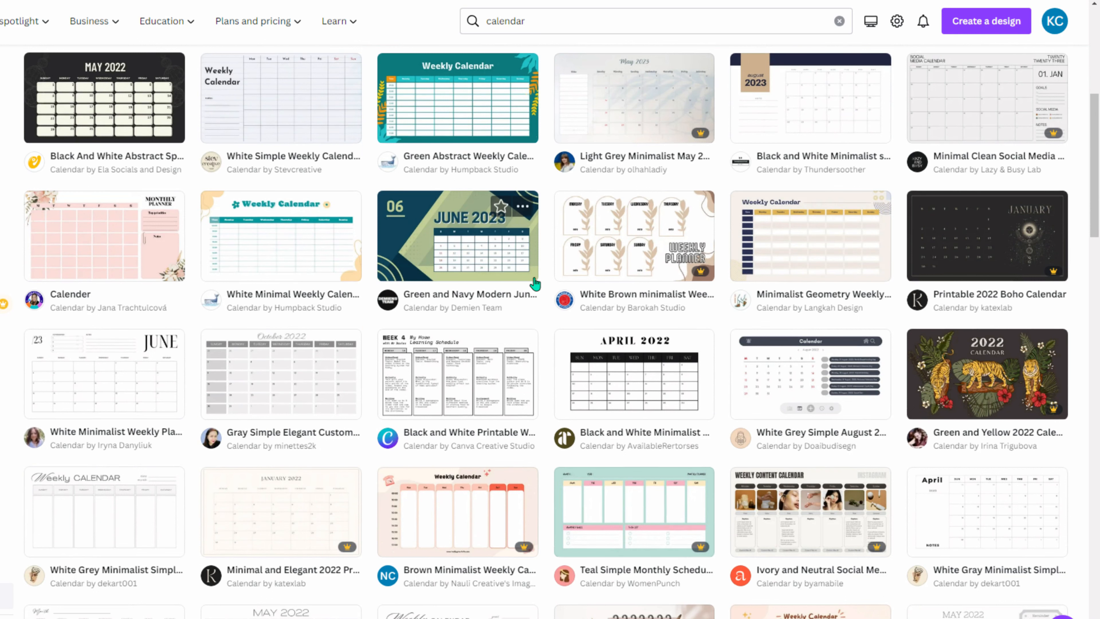
scroll(485, 182, "down", 1)
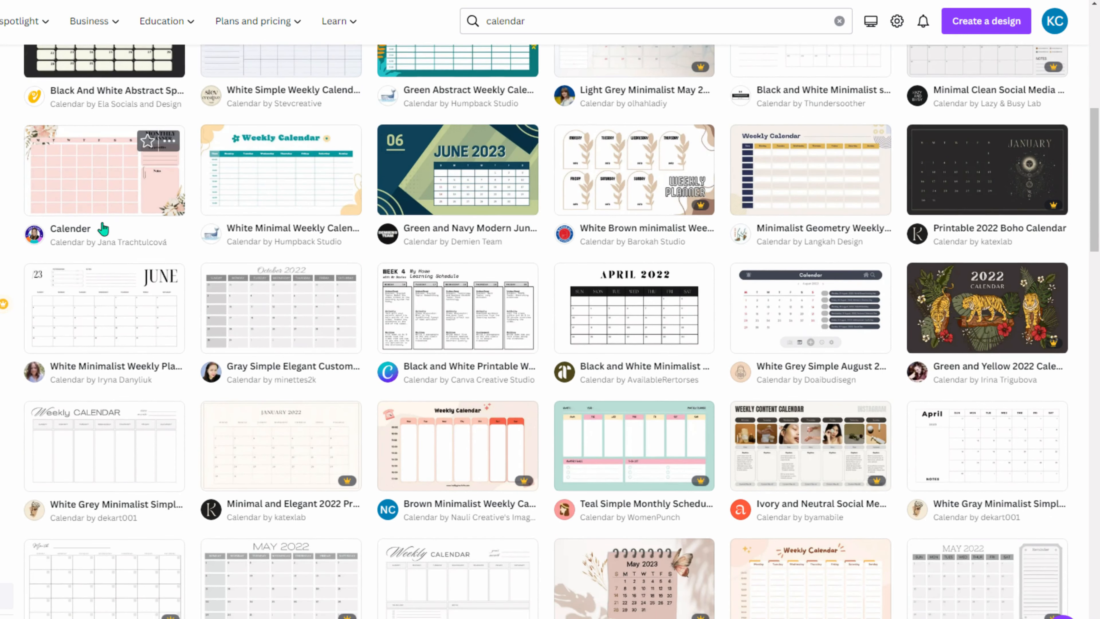
scroll(509, 353, "down", 4)
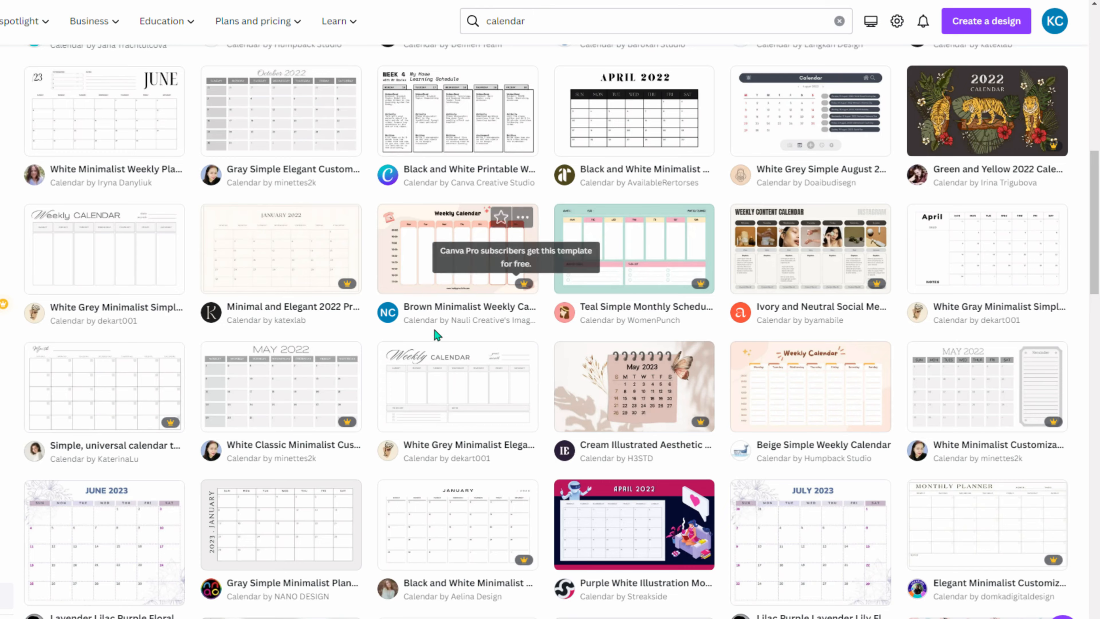
scroll(431, 340, "down", 7)
scroll(430, 343, "down", 15)
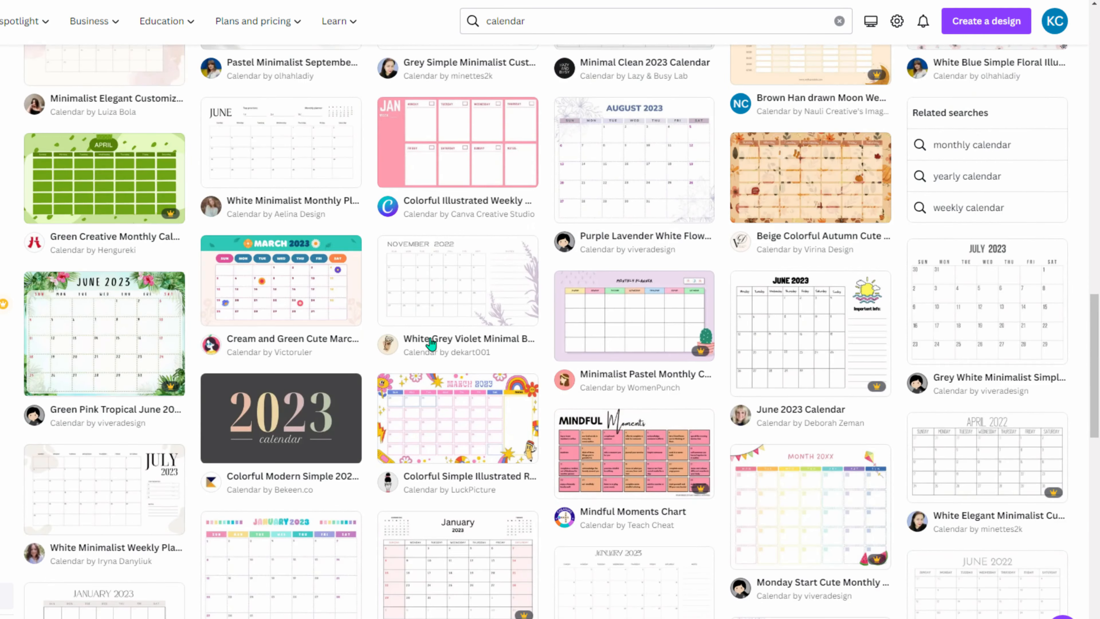
scroll(430, 343, "down", 5)
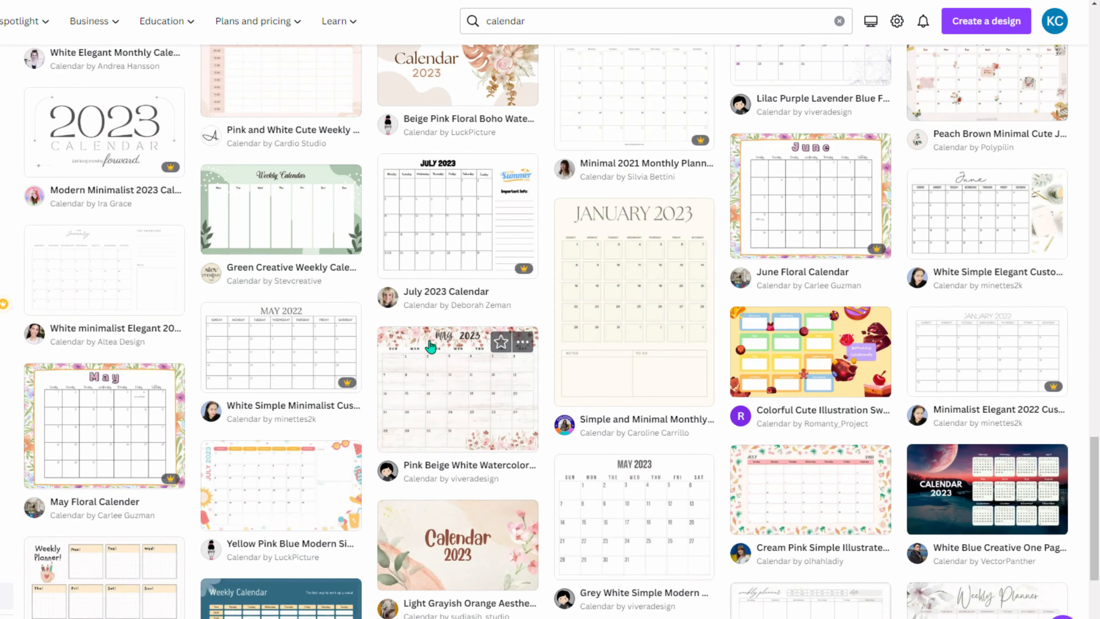
scroll(431, 345, "down", 16)
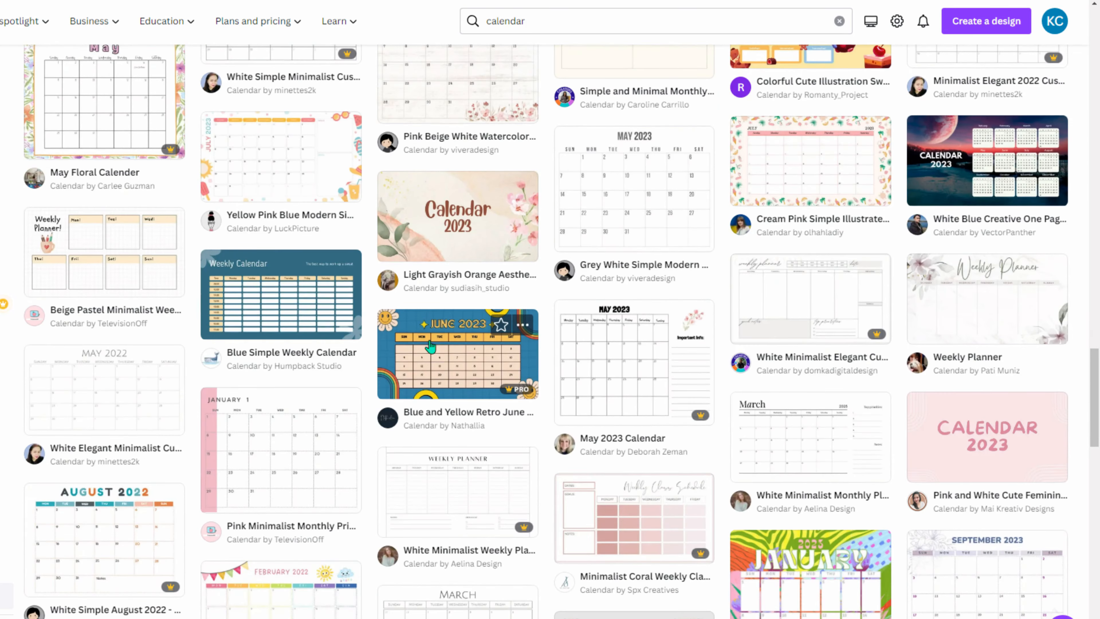
scroll(430, 346, "down", 17)
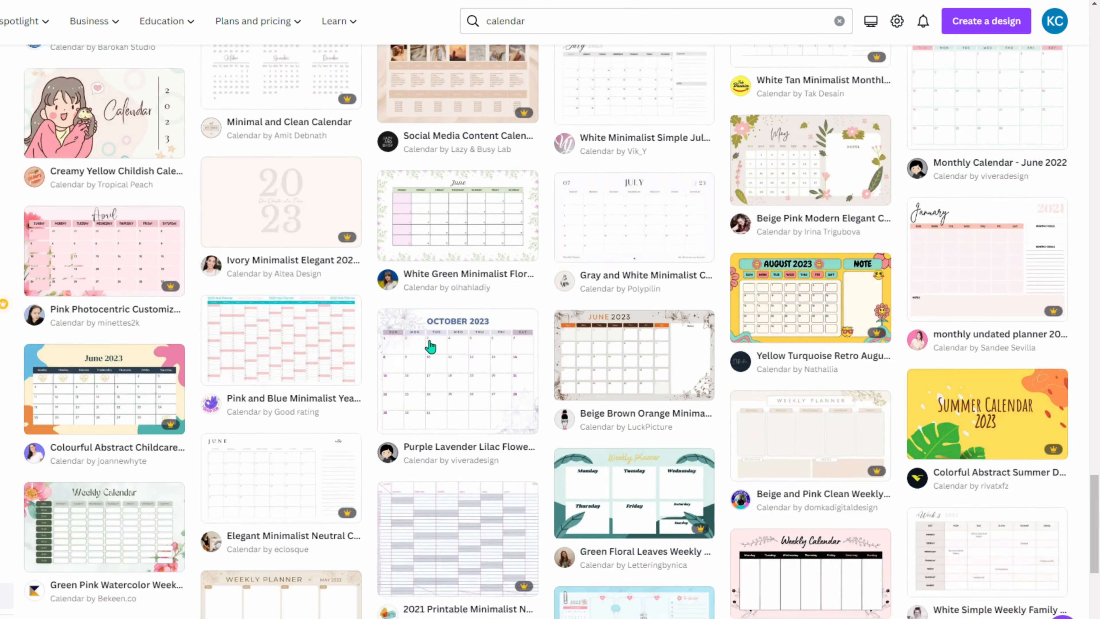
scroll(430, 345, "down", 16)
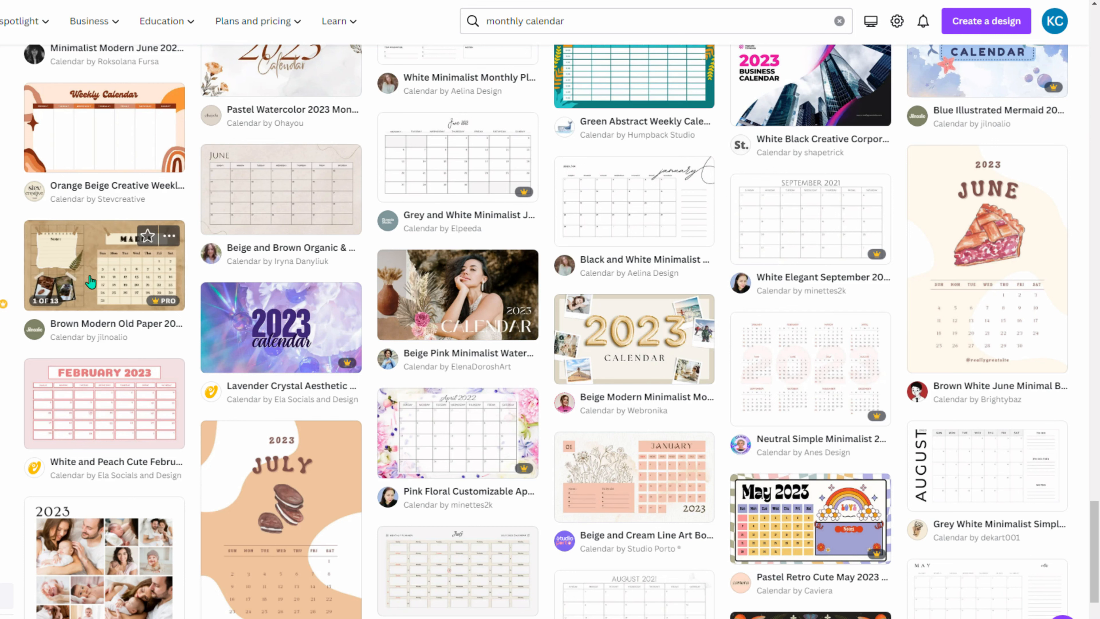
left_click(90, 281)
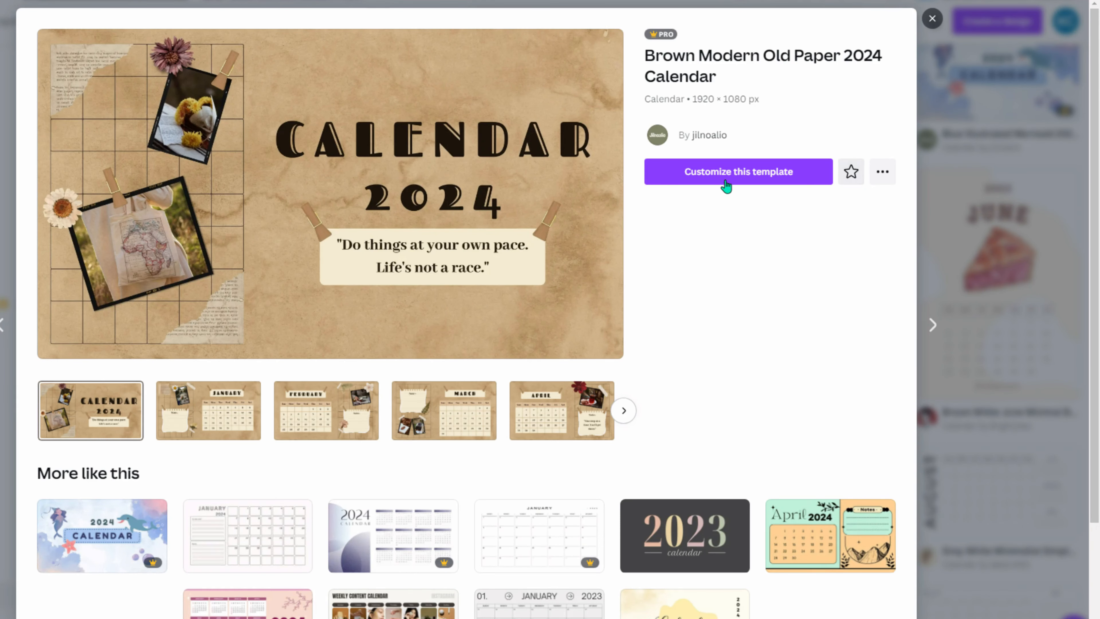
- Open the template for editing and delete the cover's flower photo, sky frame and grid
left_click(726, 186)
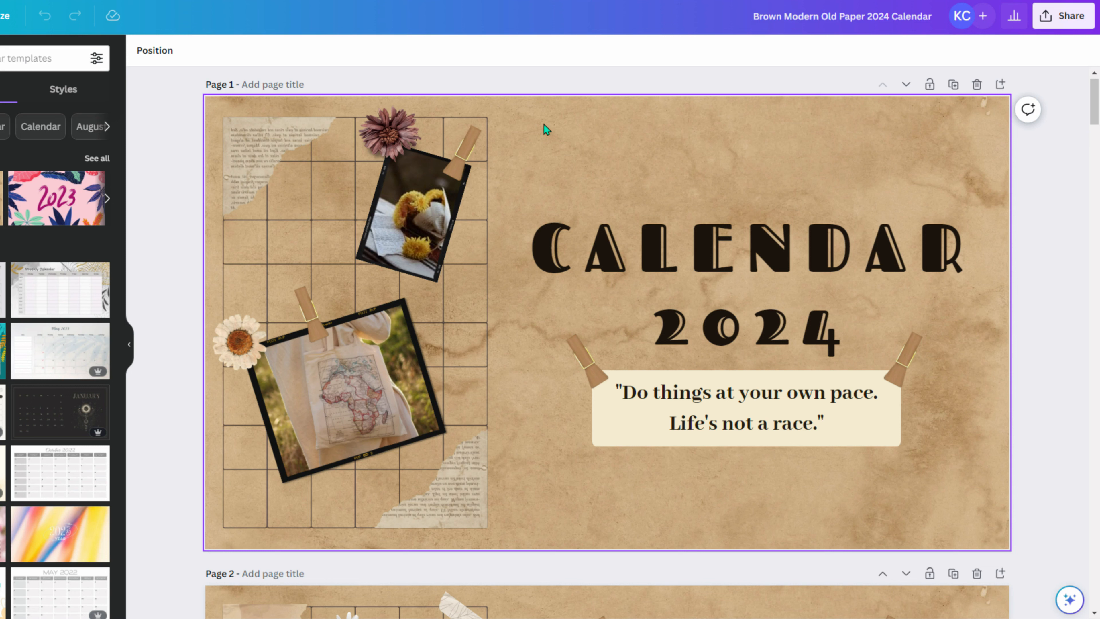
left_click(321, 208)
left_click(362, 243)
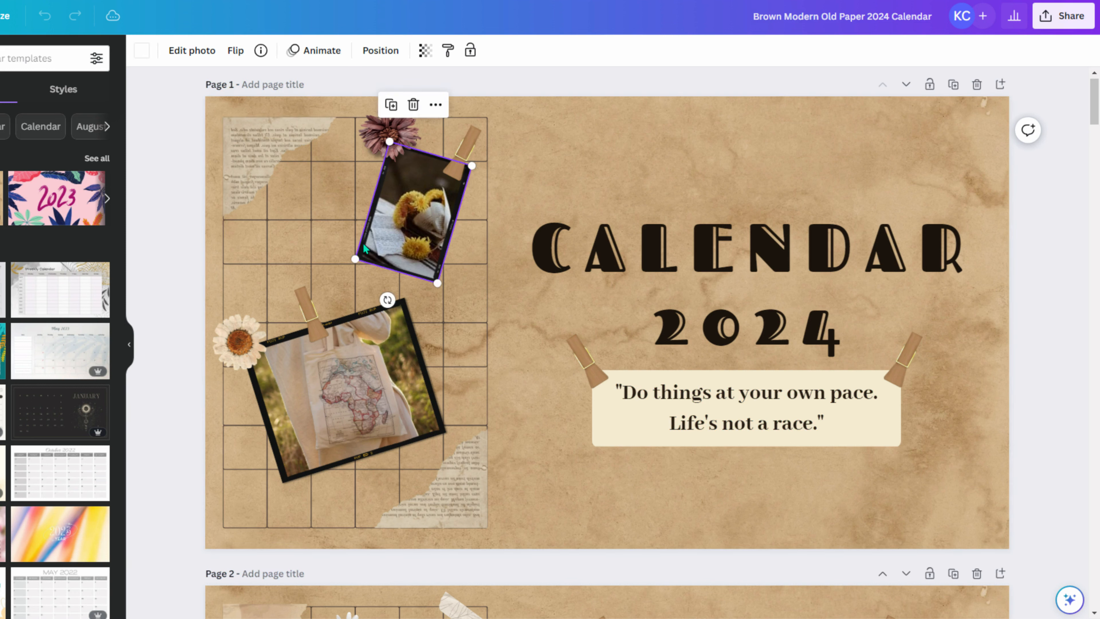
key("Delete")
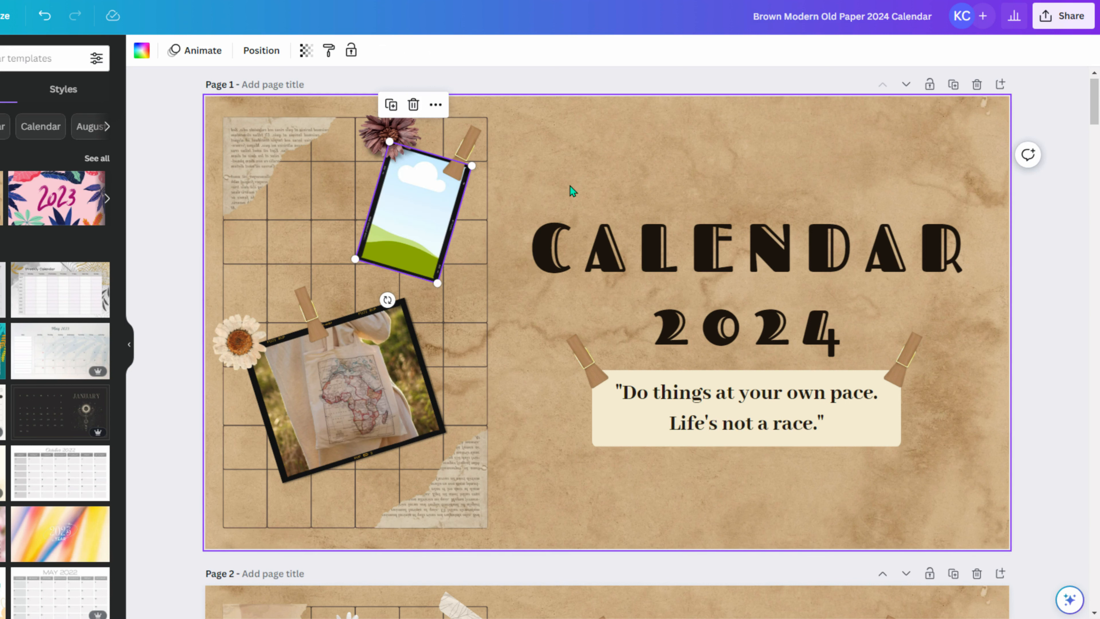
left_click(454, 284)
left_click(435, 269)
key("Delete")
left_click(427, 255)
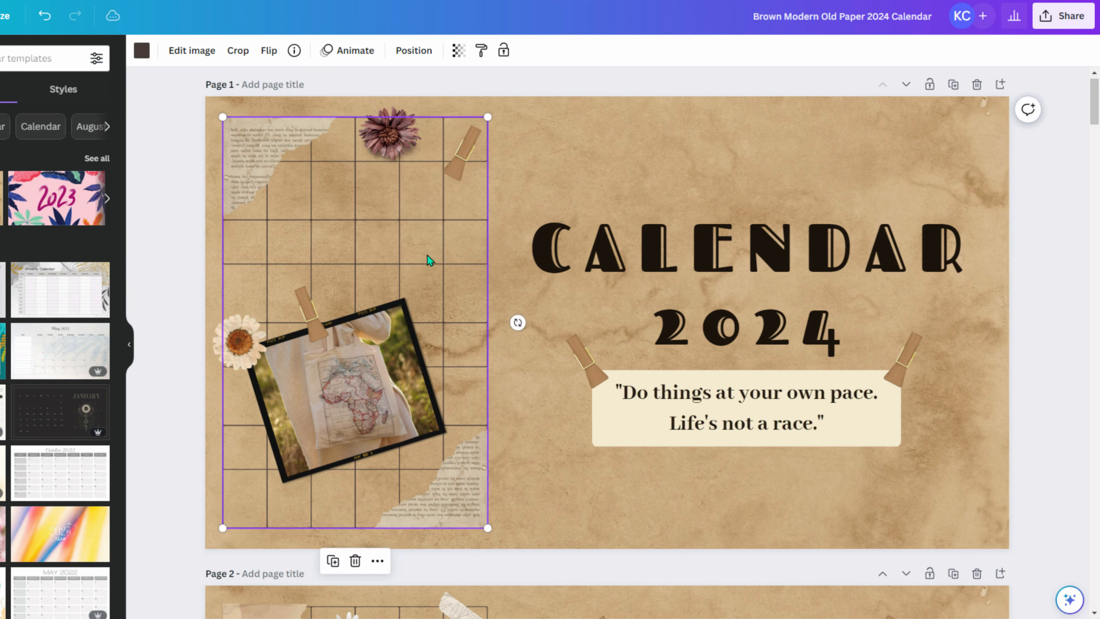
key("Delete")
- Delete the tote-bag photo, small flower, tilted frame and bottom newspaper clipping
left_click(364, 356)
key("Delete")
left_click(224, 337)
key("Delete")
left_click(341, 384)
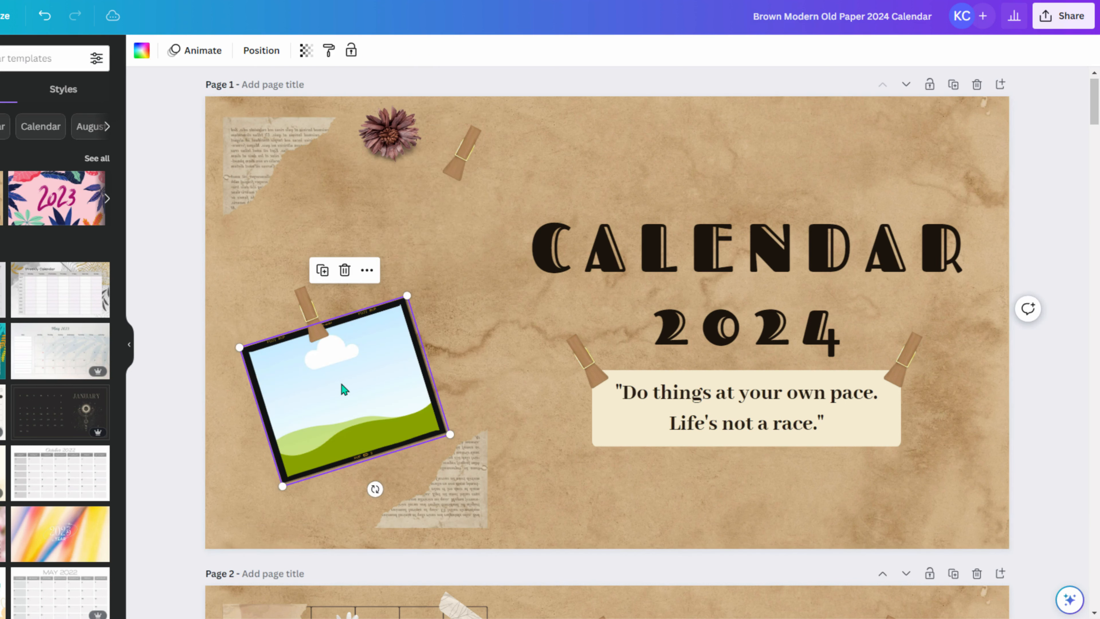
key("Delete")
left_click(384, 399)
left_click(460, 486)
key("Delete")
- Delete the left and top tape strips, top-left clipping and dried flower
left_click(312, 316)
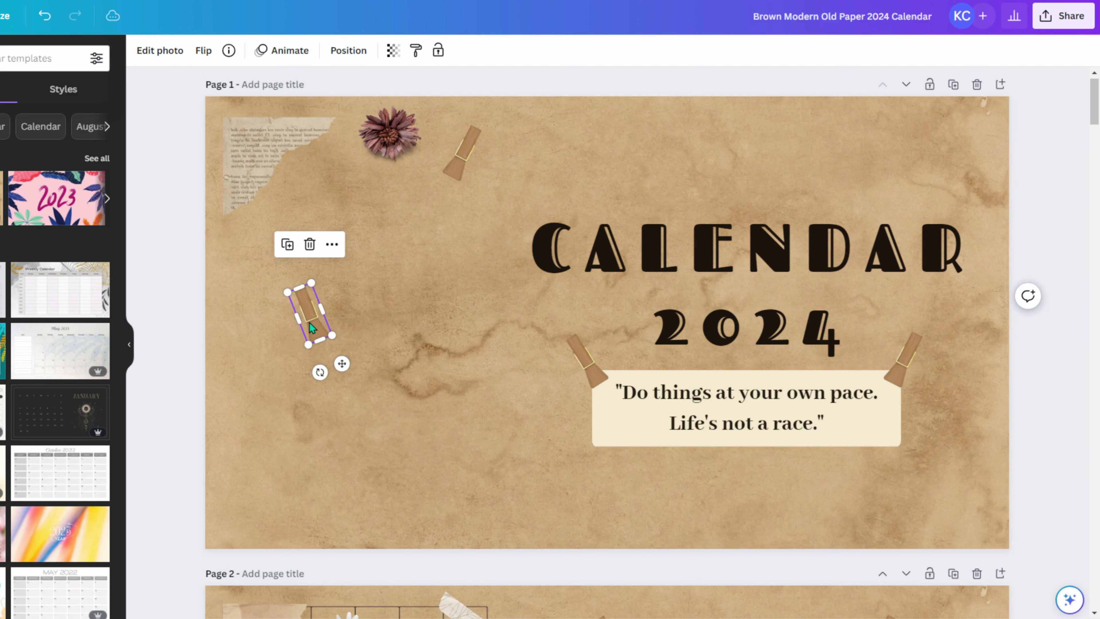
key("Delete")
left_click(265, 193)
key("Delete")
left_click(387, 146)
key("Delete")
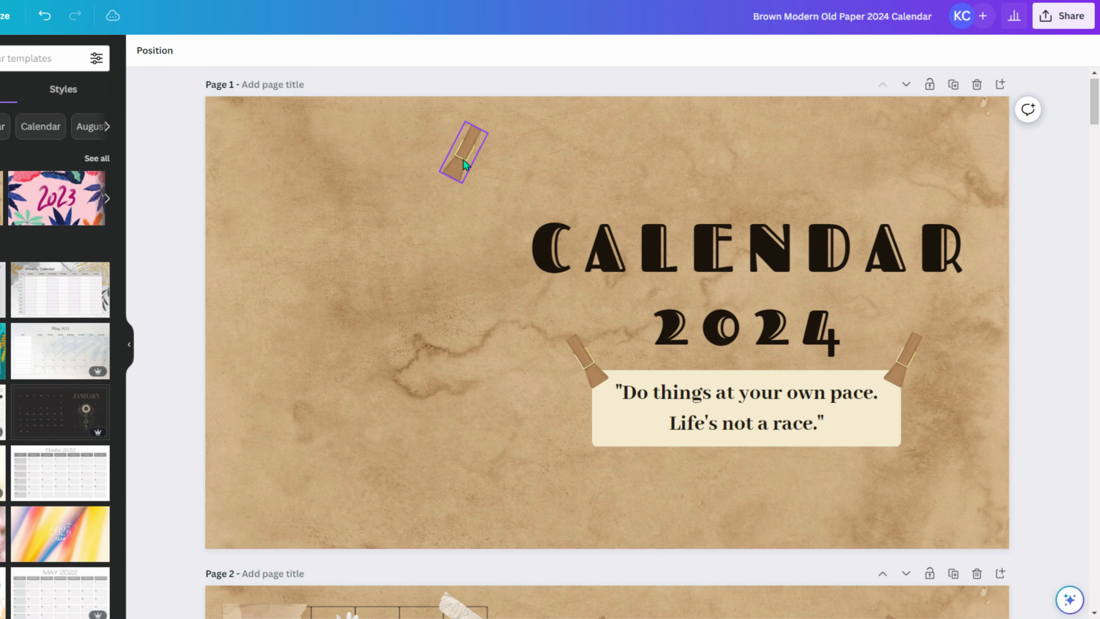
left_click(463, 157)
key("Delete")
- Delete the quote text, its paper label and the last two tape strips
left_click(708, 425)
key("Delete")
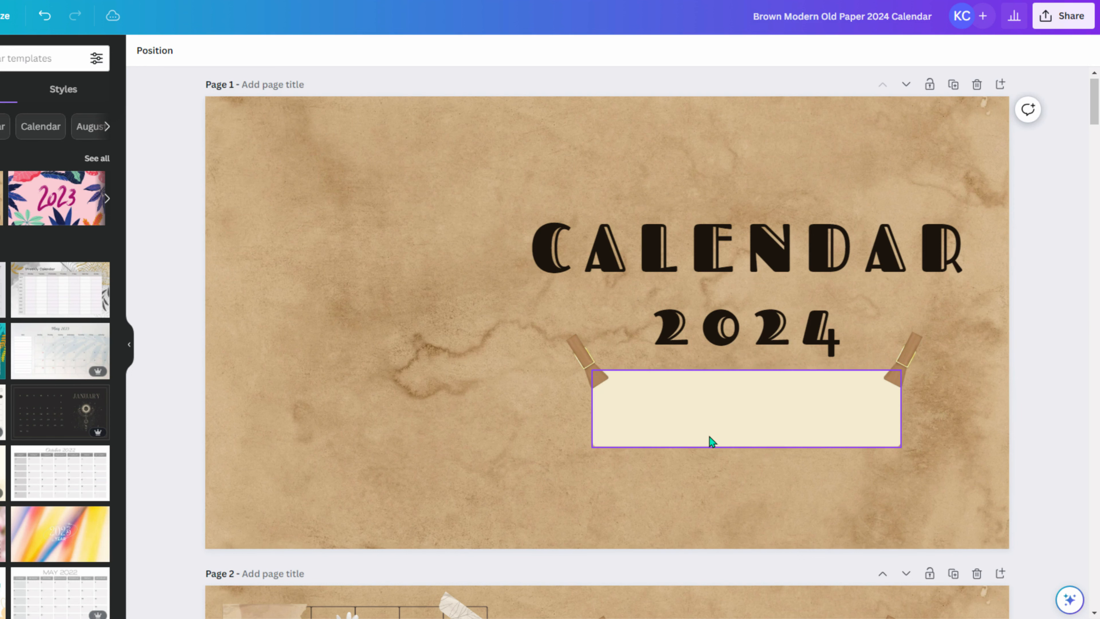
left_click(710, 437)
key("Delete")
left_click(903, 364)
key("Delete")
left_click(585, 359)
key("Delete")
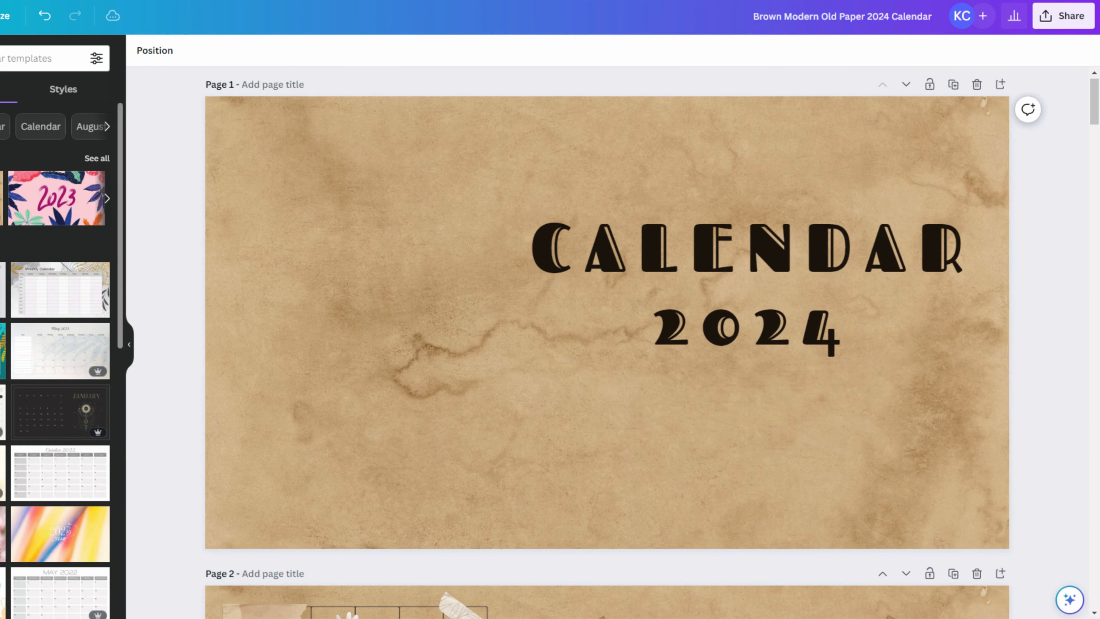
- Add the steampunk owl image from Uploads and move it to the page's left side
scroll(437, 348, "down", 3)
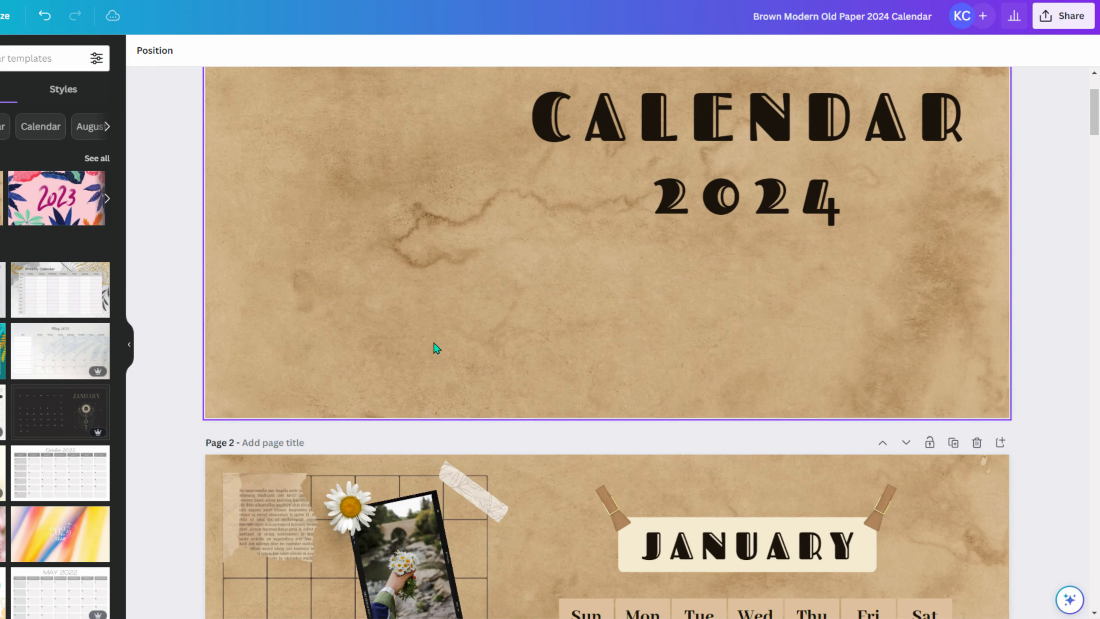
scroll(496, 277, "down", 3)
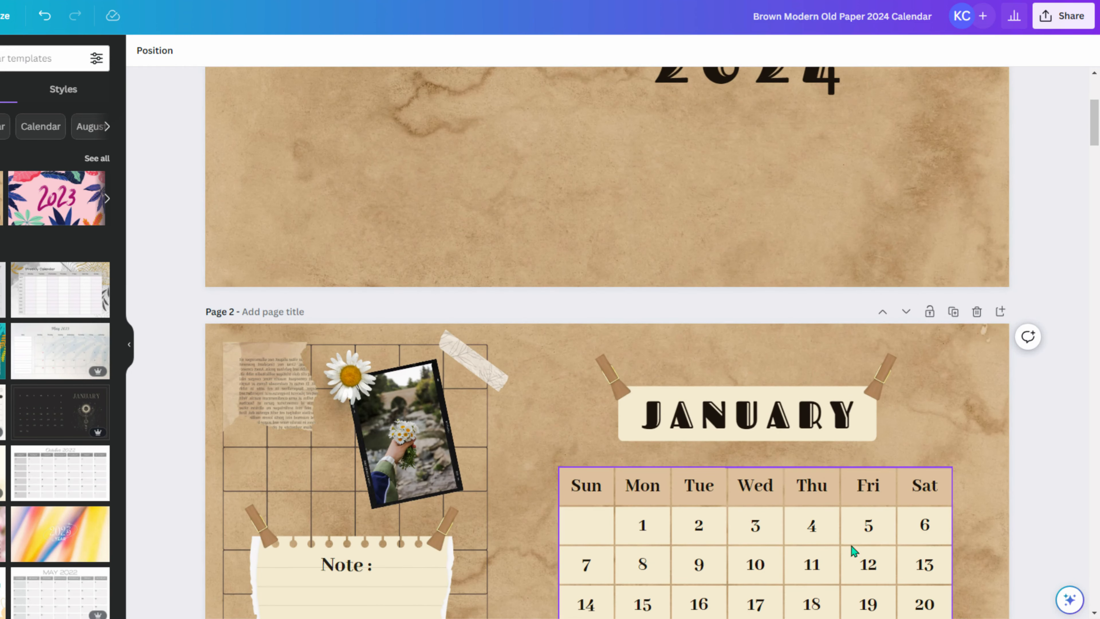
scroll(648, 489, "up", 6)
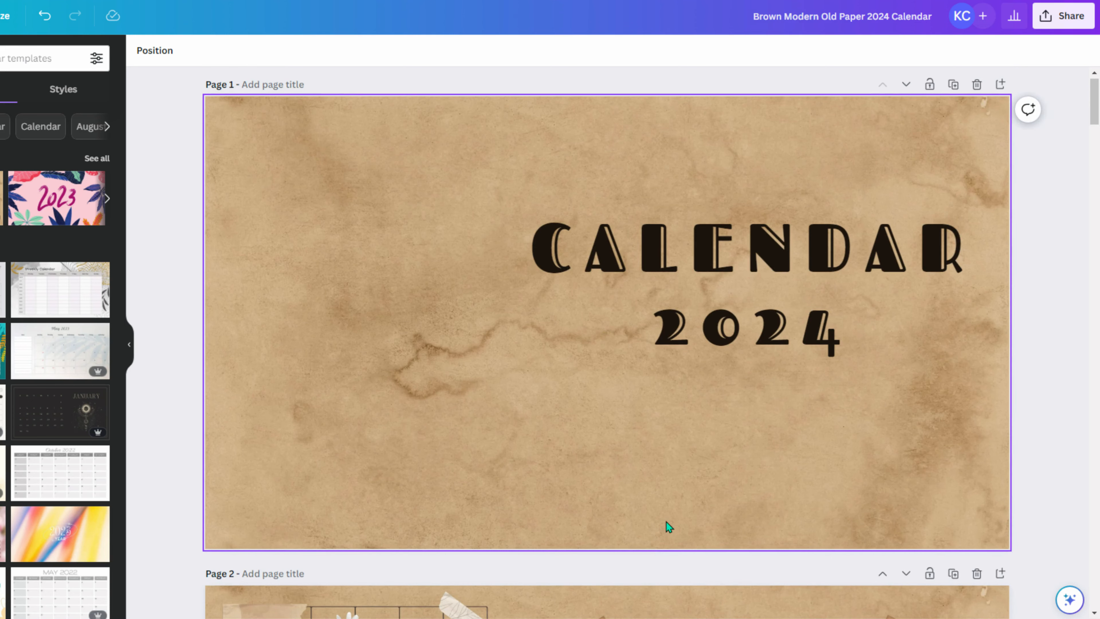
scroll(666, 522, "down", 5)
scroll(666, 522, "up", 6)
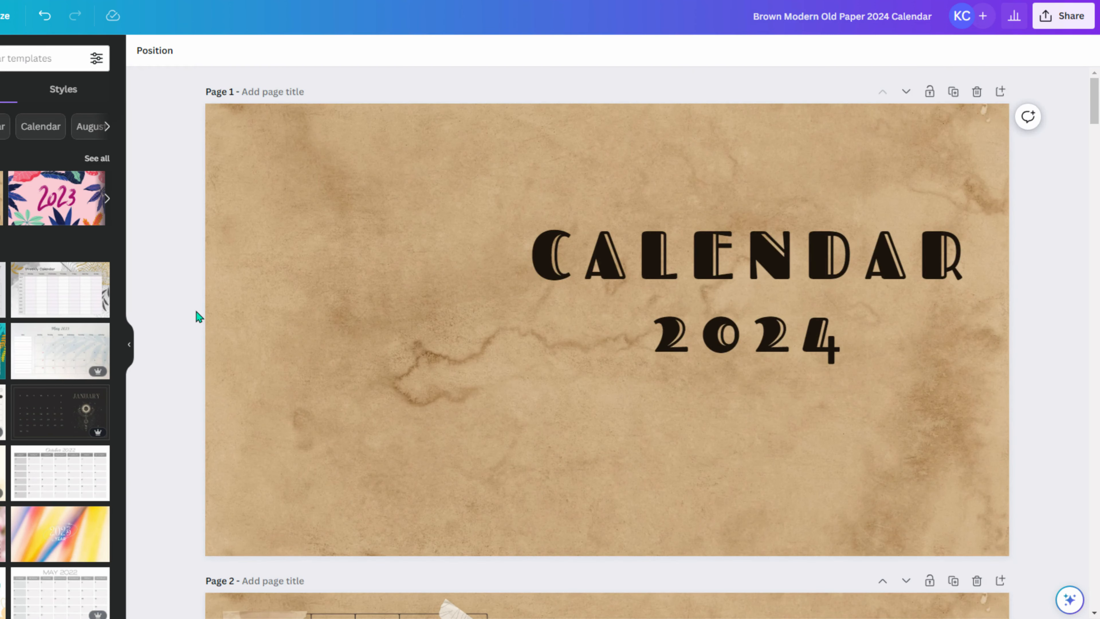
left_click(1, 150)
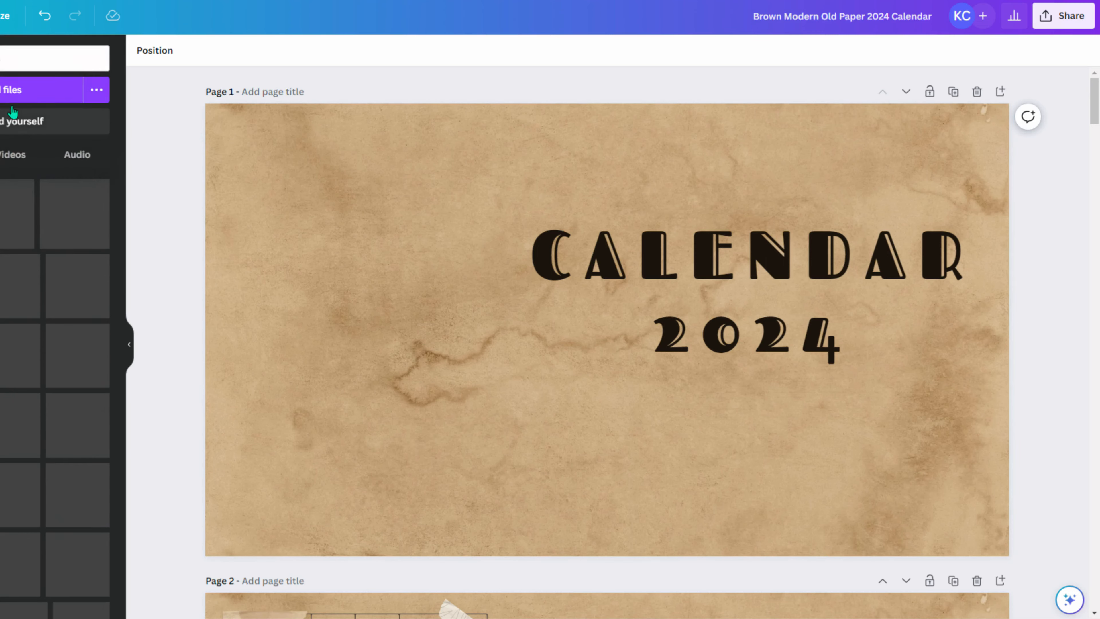
left_click(74, 219)
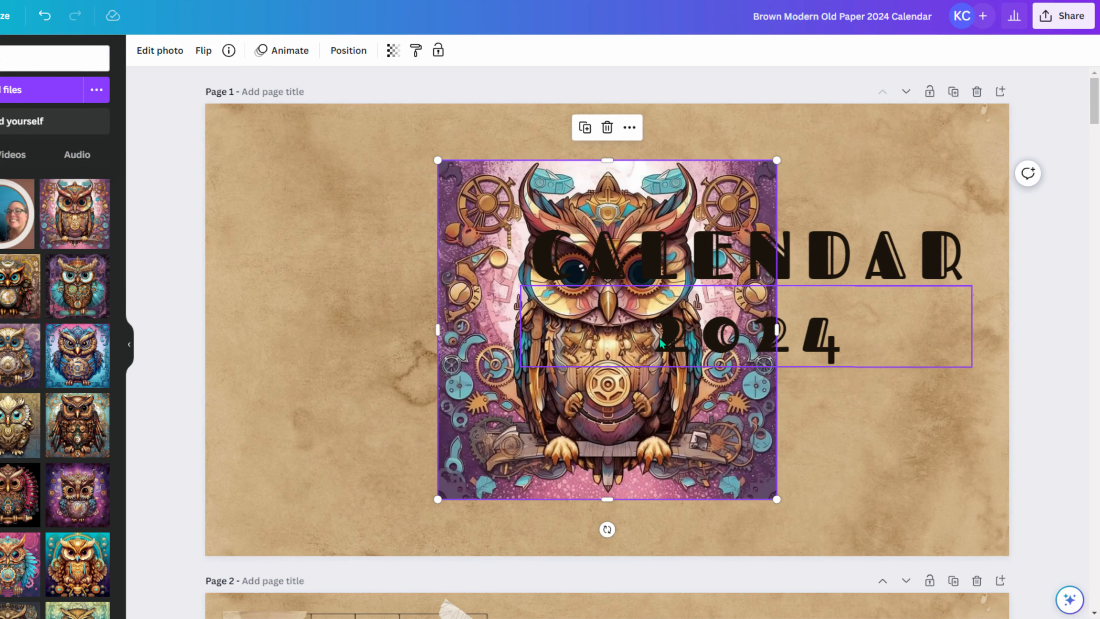
left_click_drag(769, 498, 511, 440)
- Select and delete all the decorations on January's left side
scroll(562, 427, "down", 10)
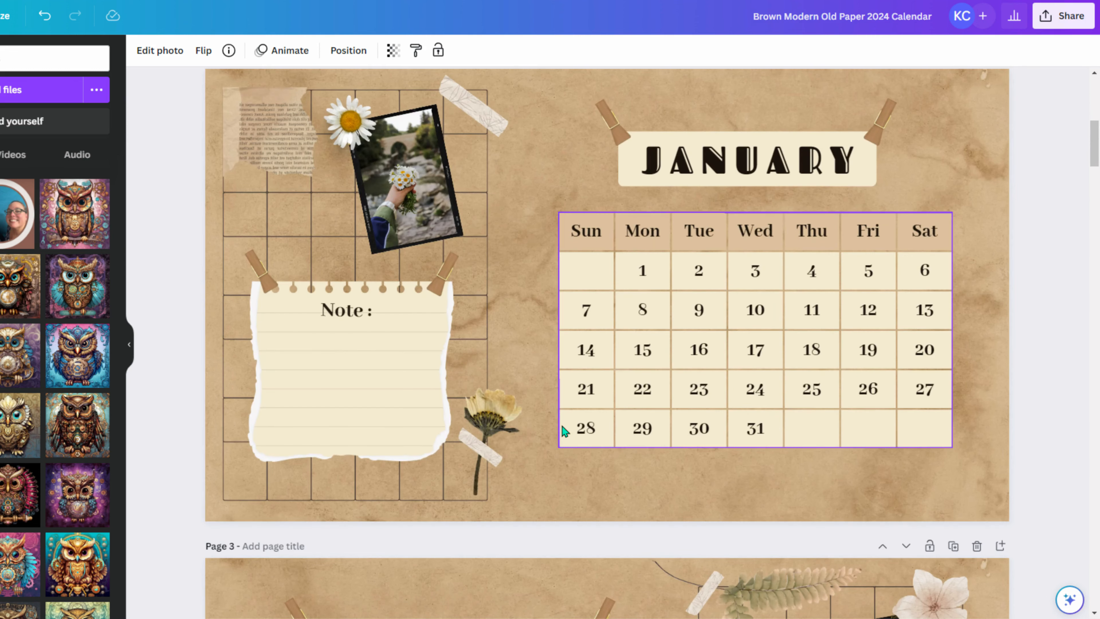
scroll(562, 427, "up", 5)
left_click(164, 277)
scroll(165, 273, "down", 3)
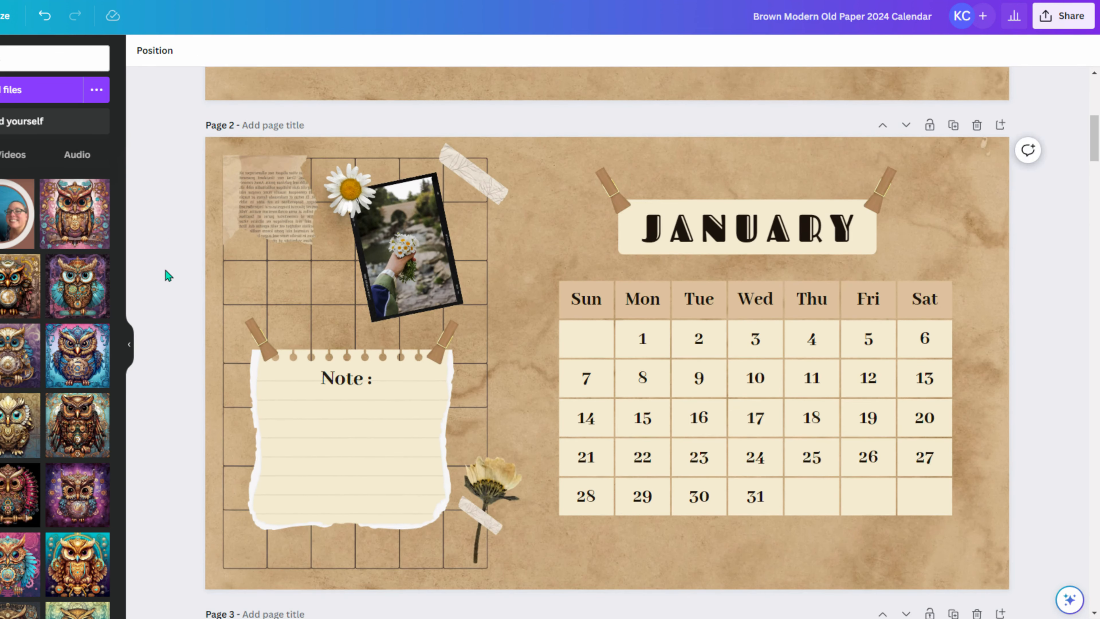
left_click_drag(176, 156, 536, 564)
key("Delete")
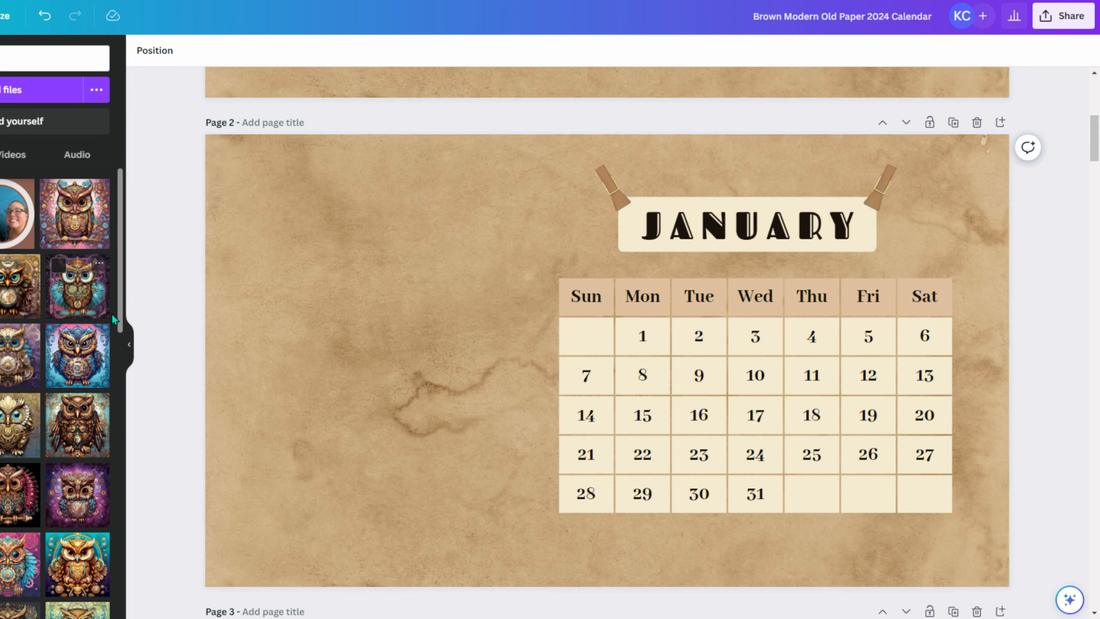
- Paste the owl onto January's blank left side and resize it to fit
scroll(476, 209, "up", 8)
scroll(397, 358, "down", 8)
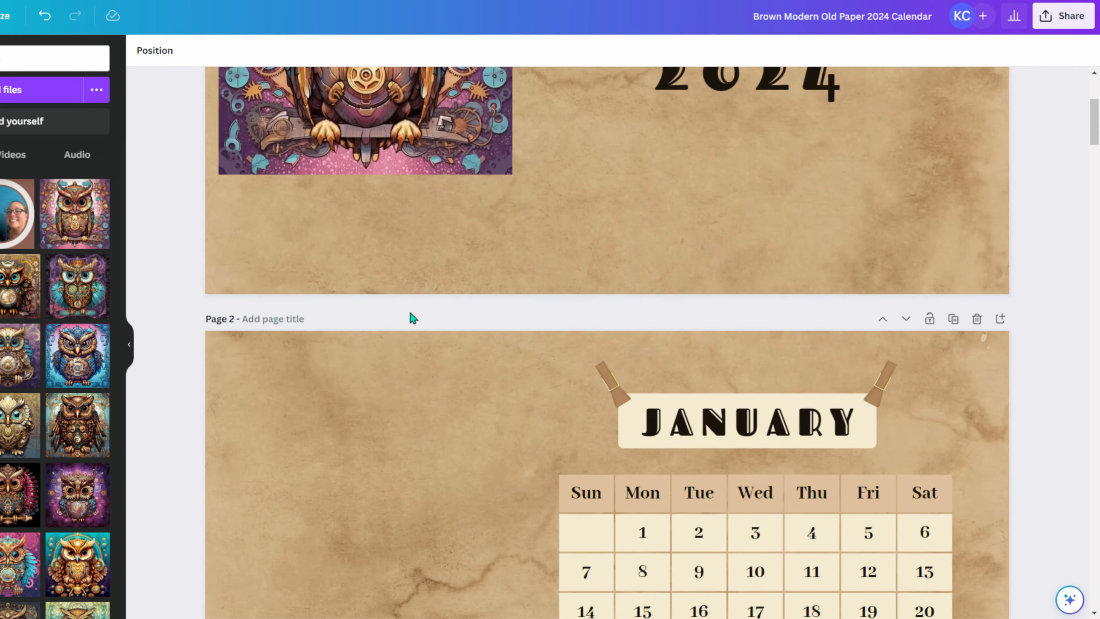
key("ctrl+v")
left_click_drag(544, 142, 321, 170)
scroll(533, 414, "up", 3)
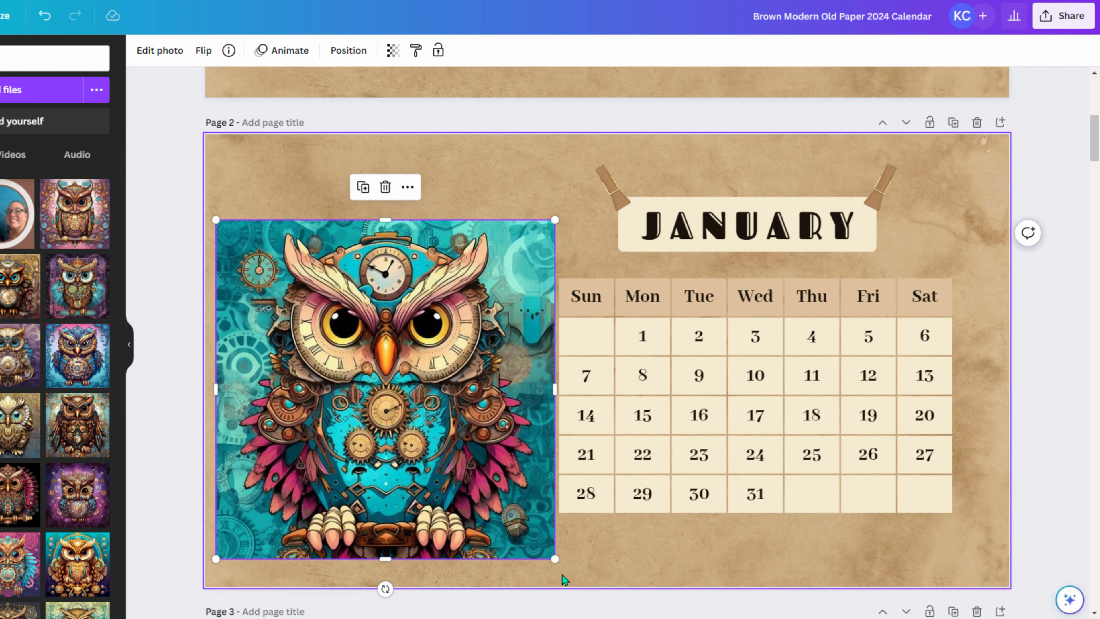
left_click_drag(555, 561, 491, 522)
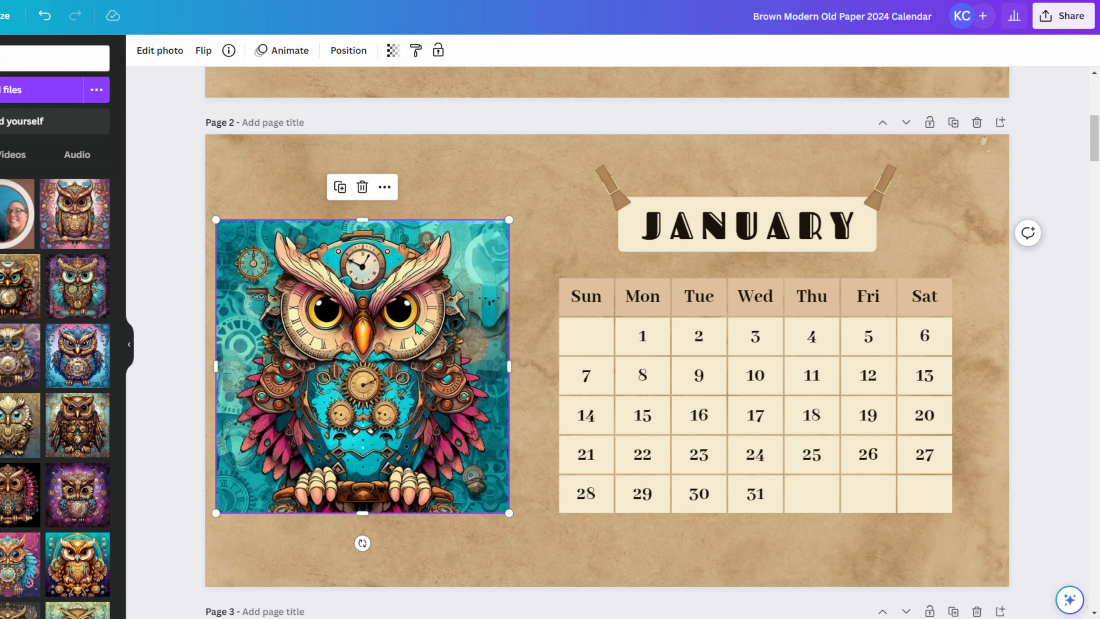
- Remove the owl from the cover page and close the template preview
scroll(415, 323, "up", 10)
left_click(441, 382)
key("Delete")
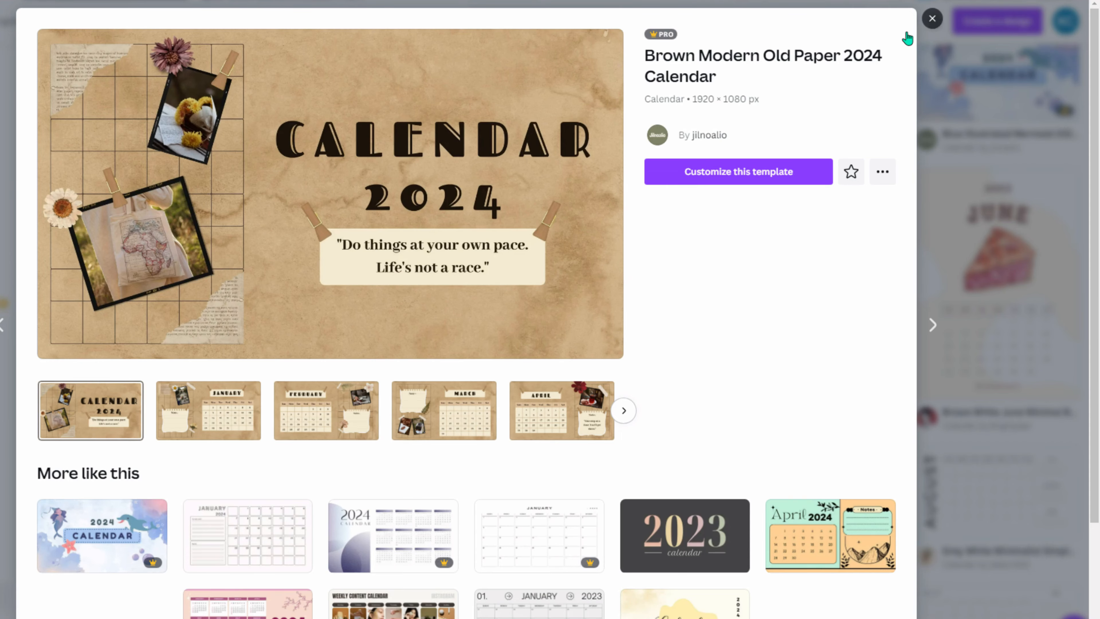
left_click(931, 19)
scroll(345, 208, "up", 10)
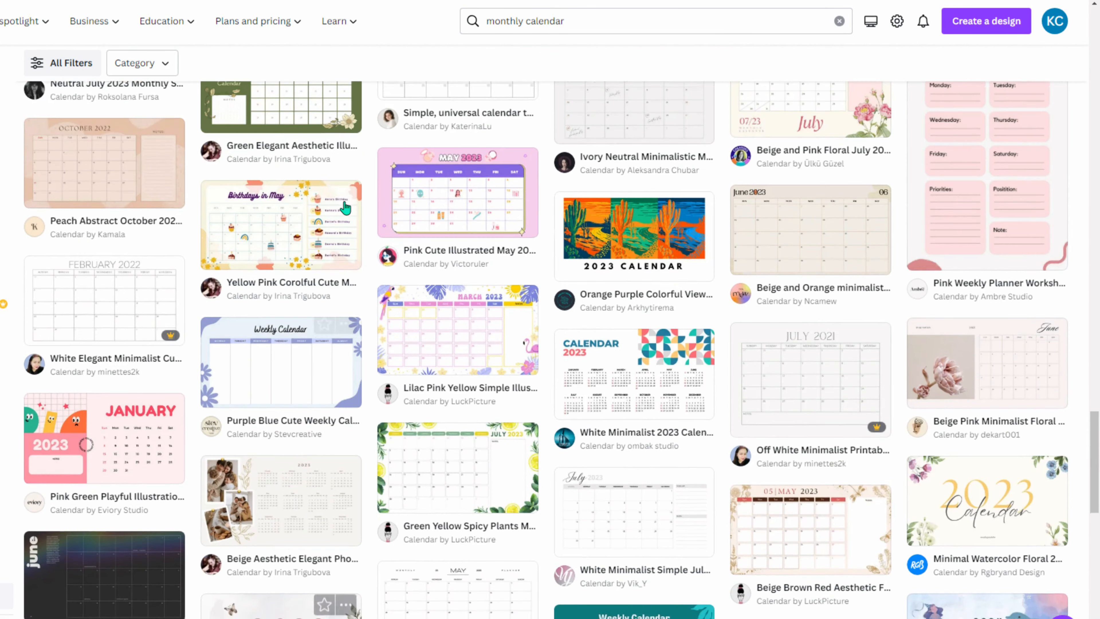
left_click(986, 21)
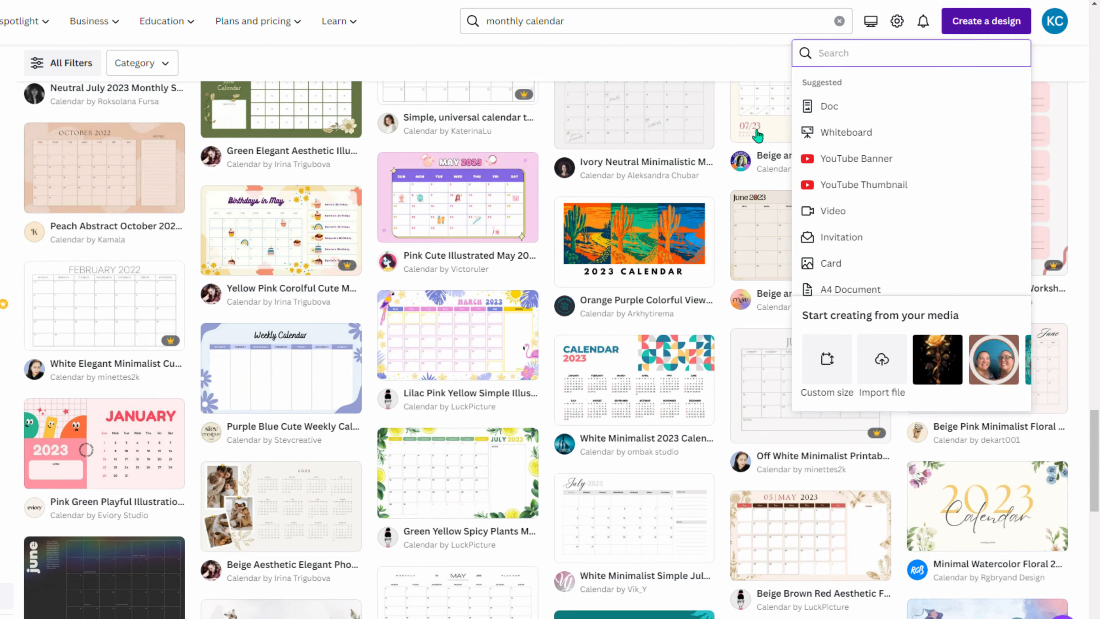
- Search 'calendar' and start a blank Wall Calendar (11 x 8.5 in) design
type("calendar")
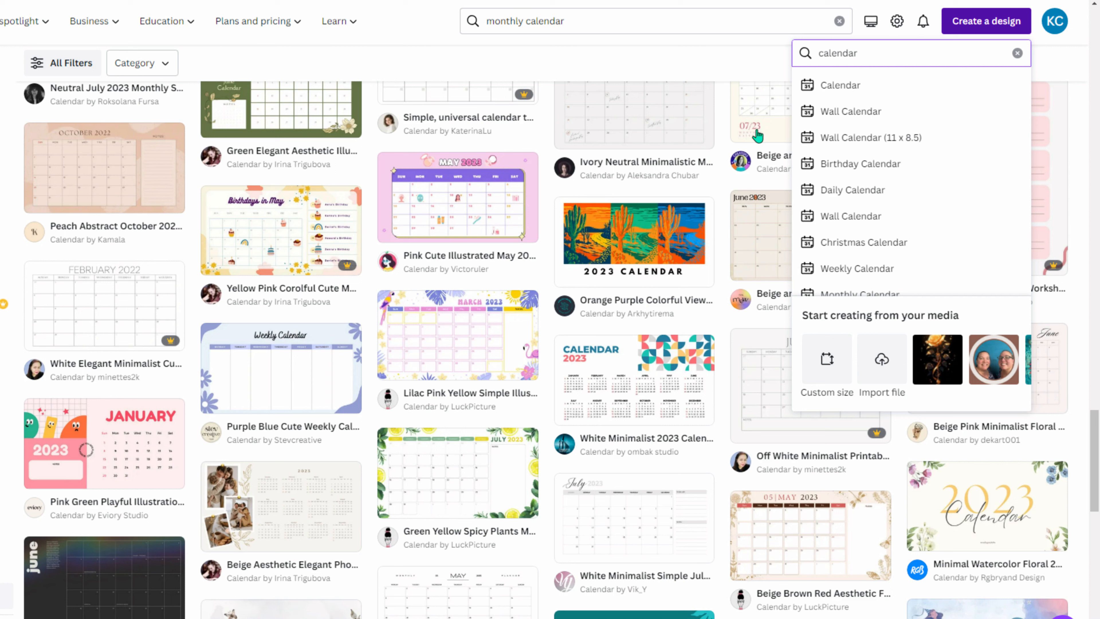
left_click(859, 139)
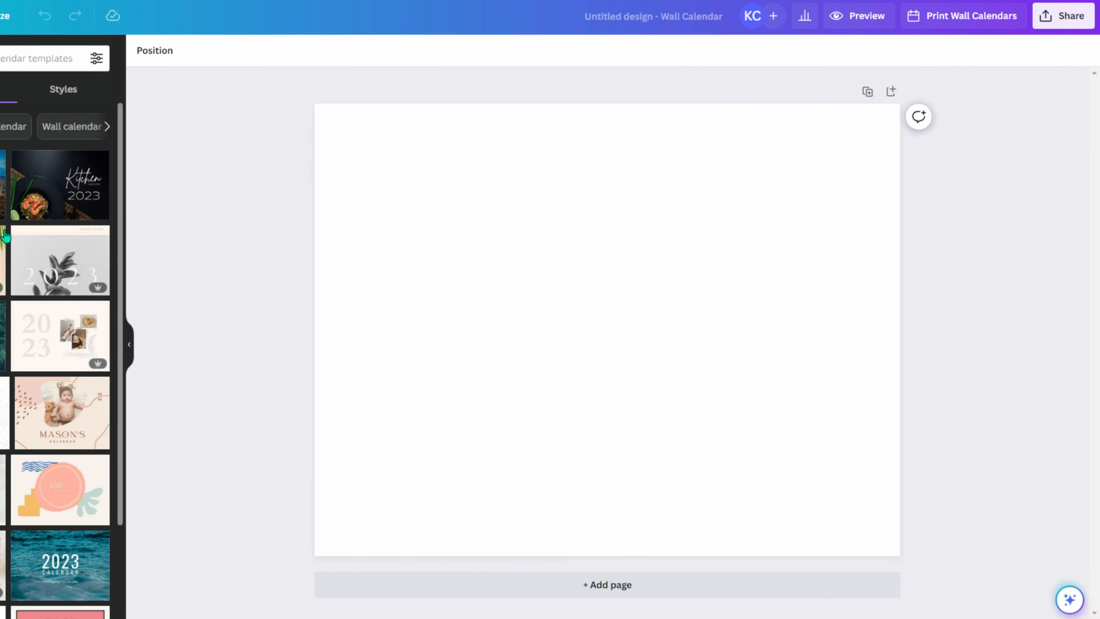
- Open the Animals Cute & Friendly Calendar template's pages and add a second page
scroll(39, 208, "down", 15)
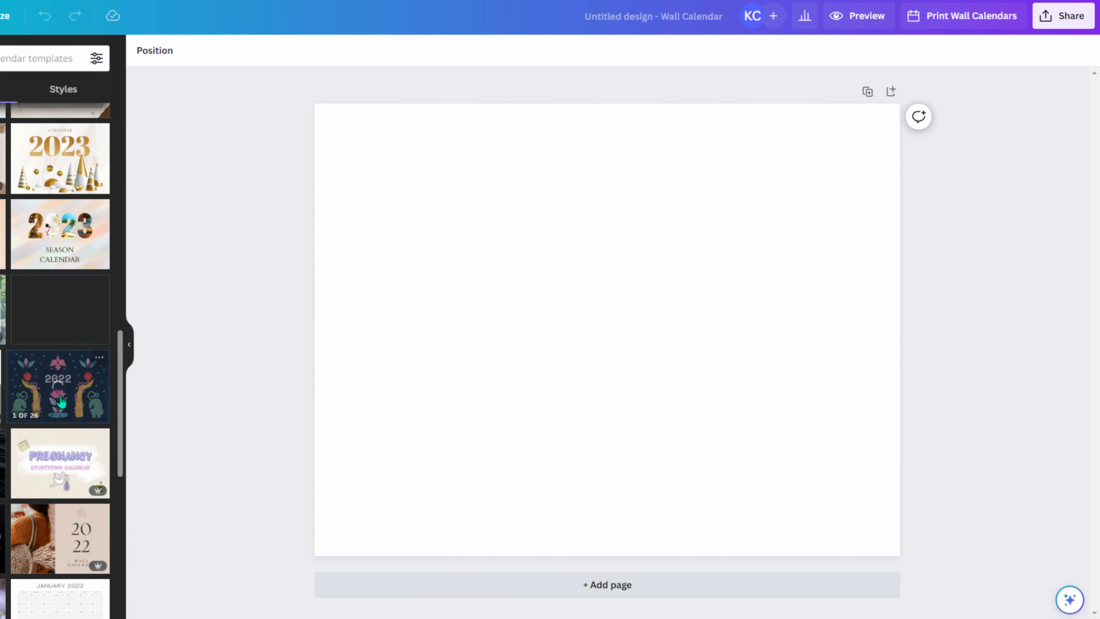
scroll(65, 282, "down", 6)
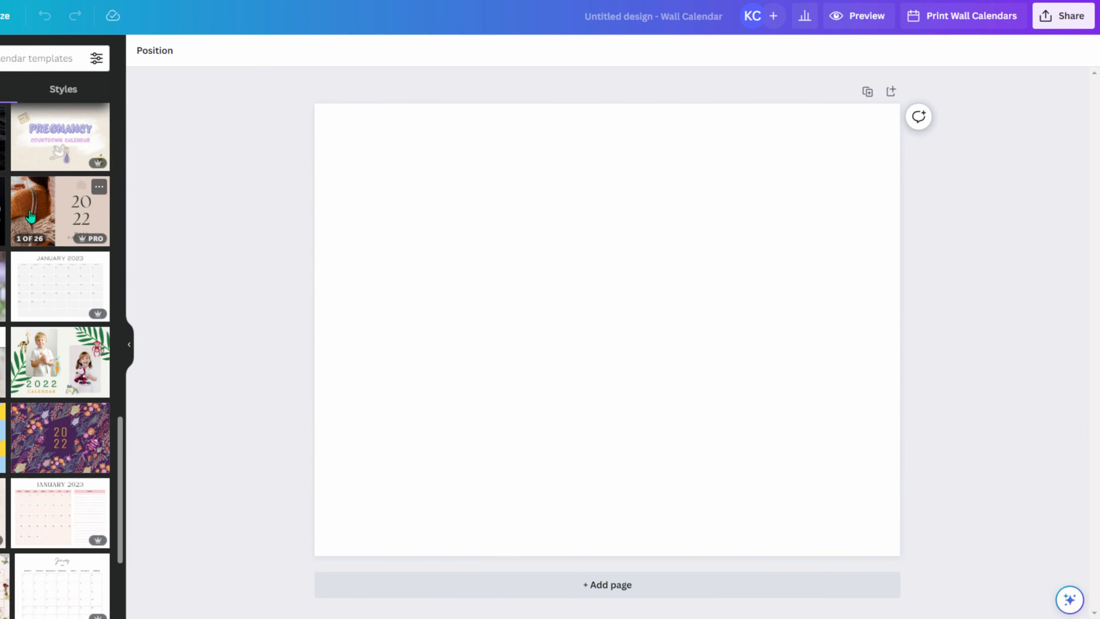
mouse_move(39, 367)
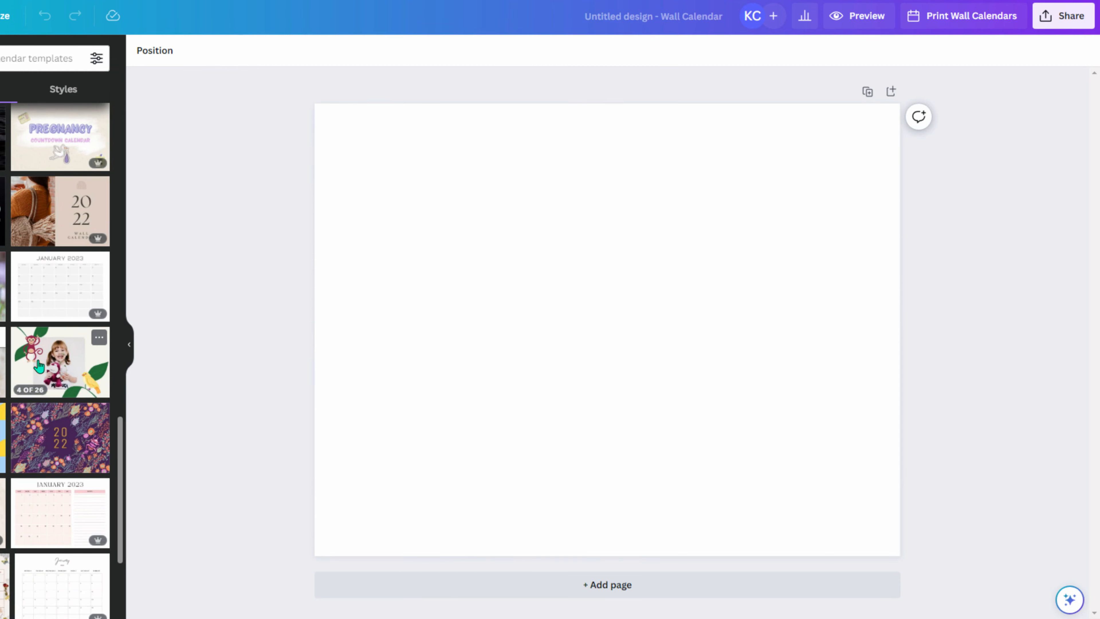
left_click(38, 365)
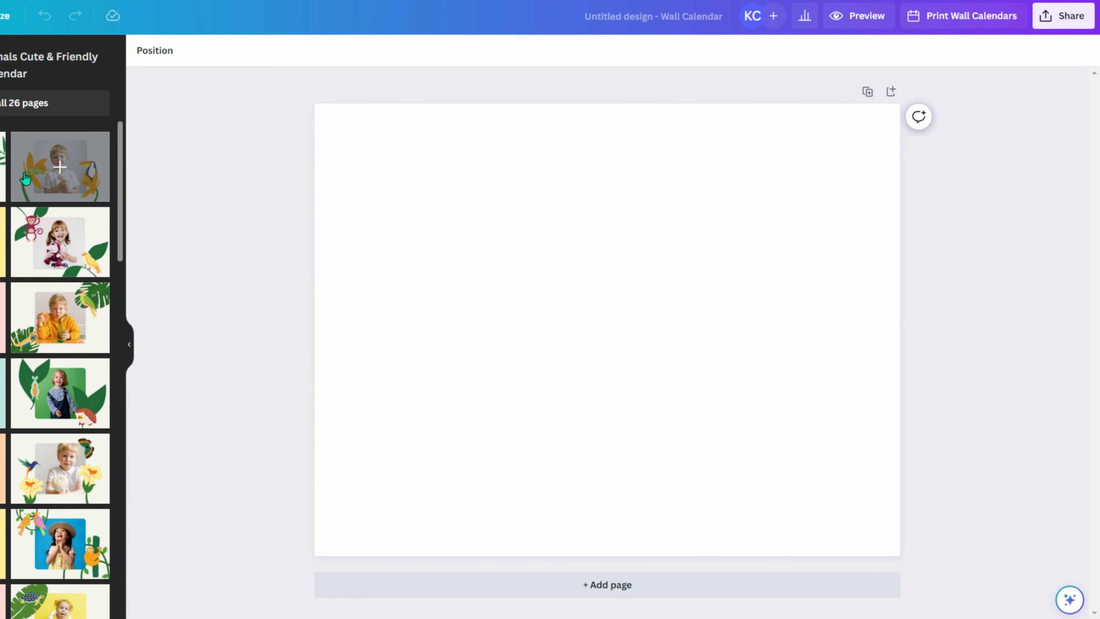
left_click(584, 584)
- Apply the boy-and-toucan cover layout to page 1 and select the chameleon flower
scroll(488, 405, "up", 5)
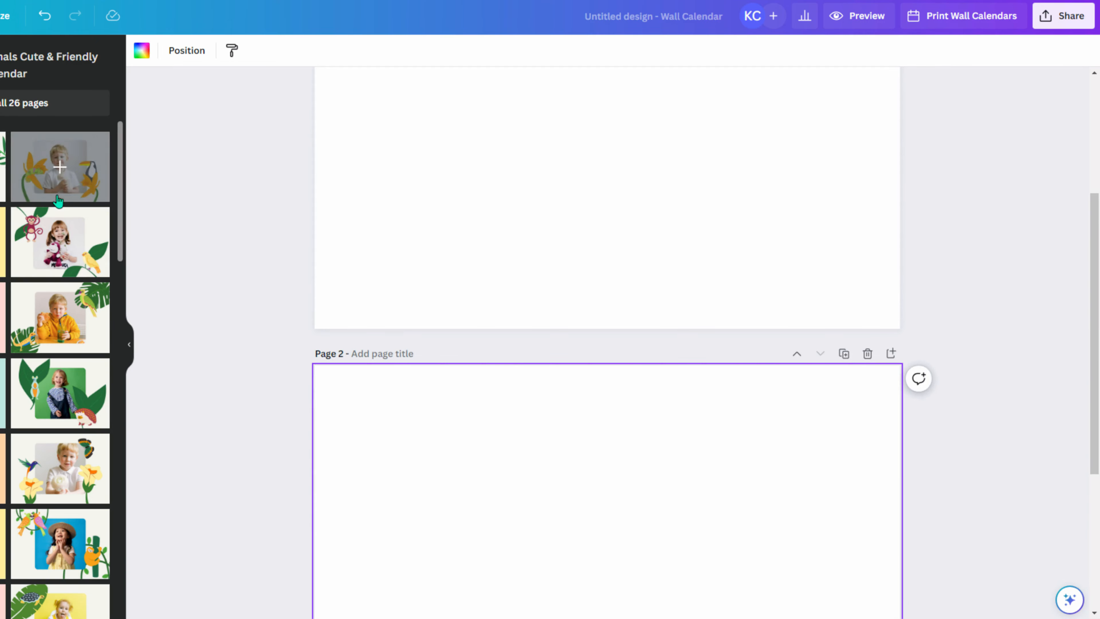
scroll(225, 238, "up", 4)
left_click(61, 171)
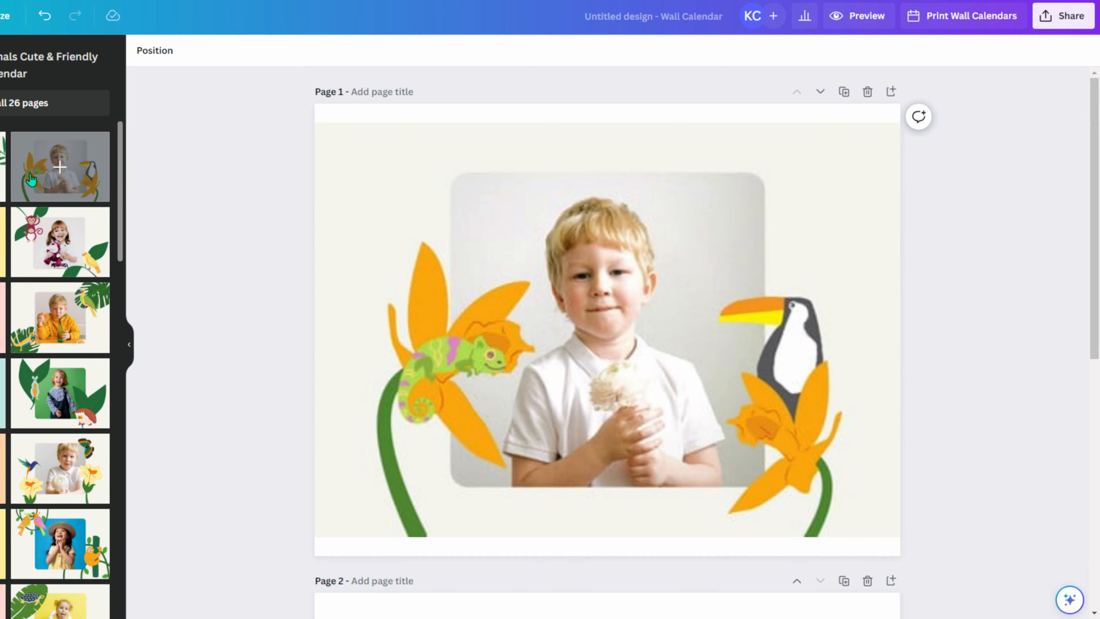
scroll(391, 429, "down", 6)
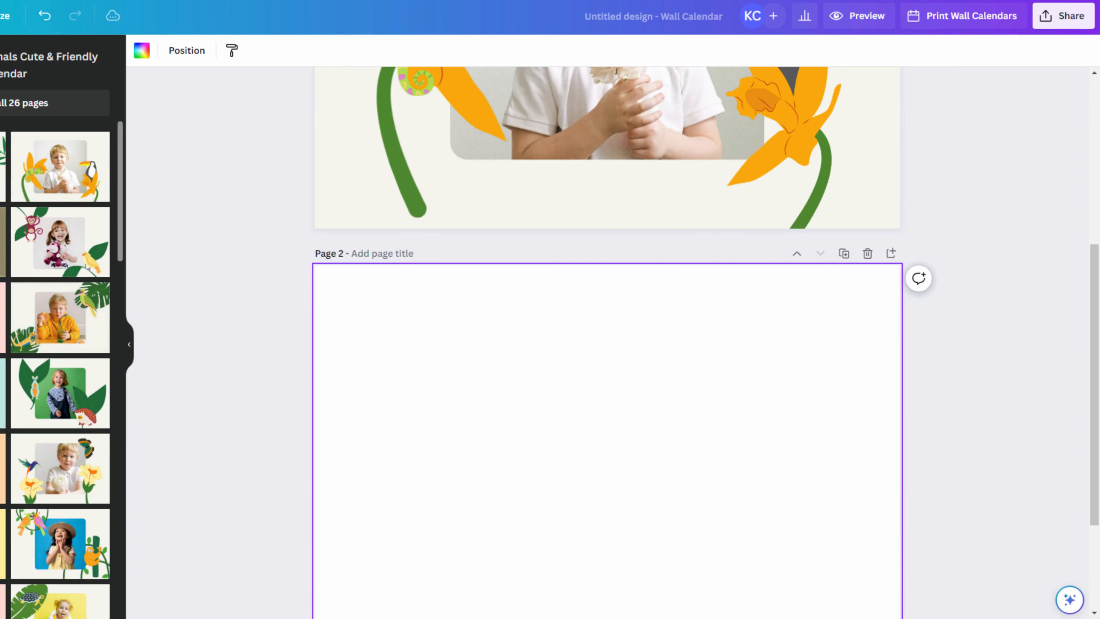
scroll(789, 413, "up", 6)
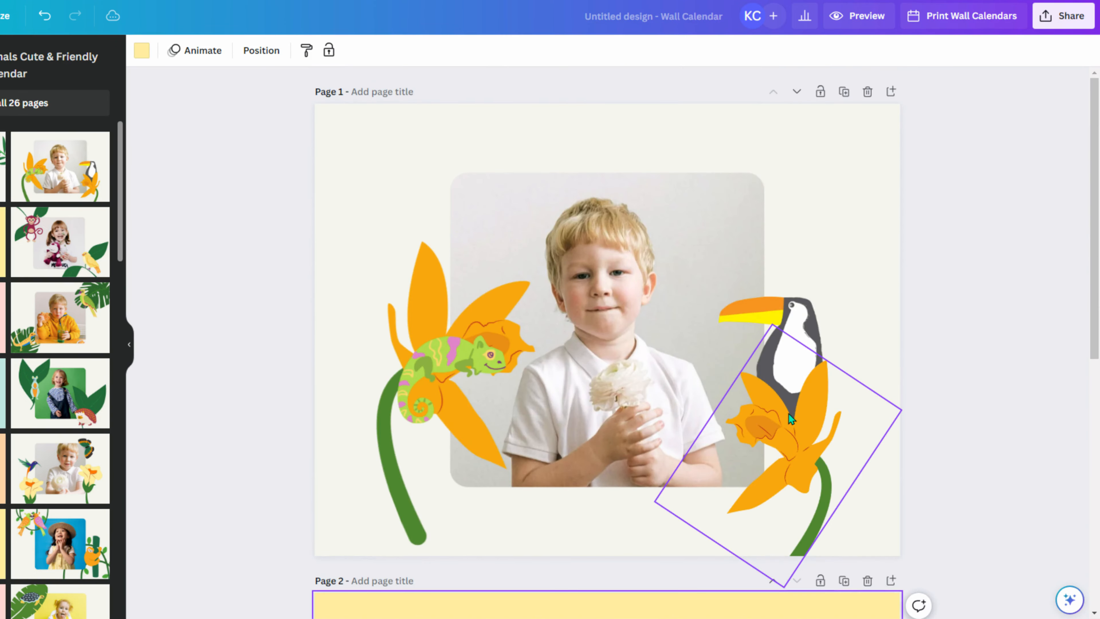
scroll(446, 472, "down", 5)
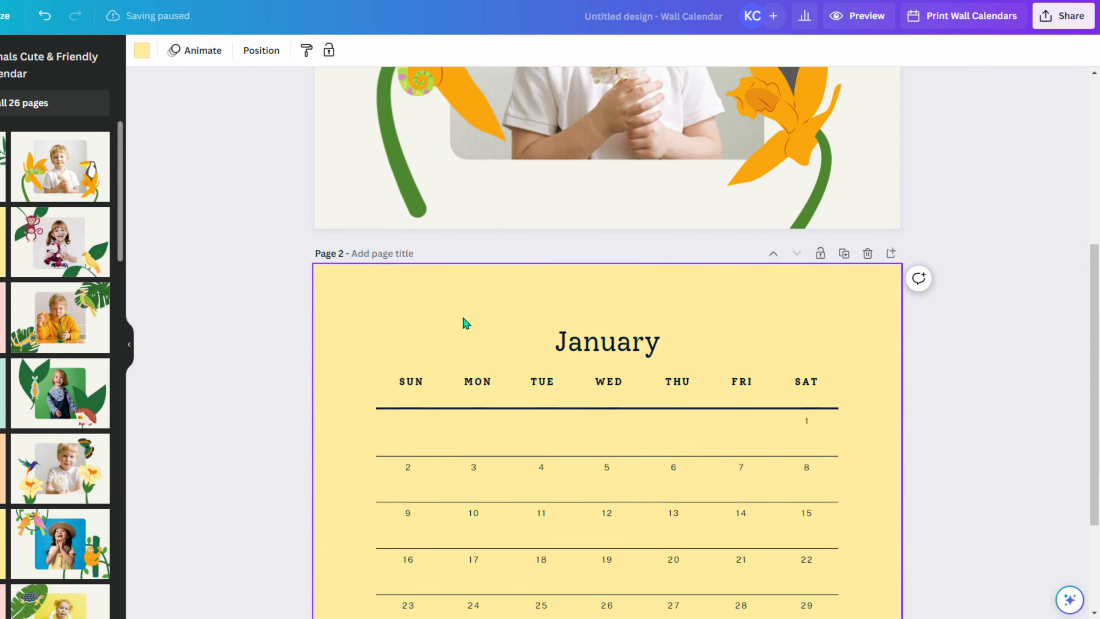
scroll(462, 319, "up", 4)
left_click(509, 429)
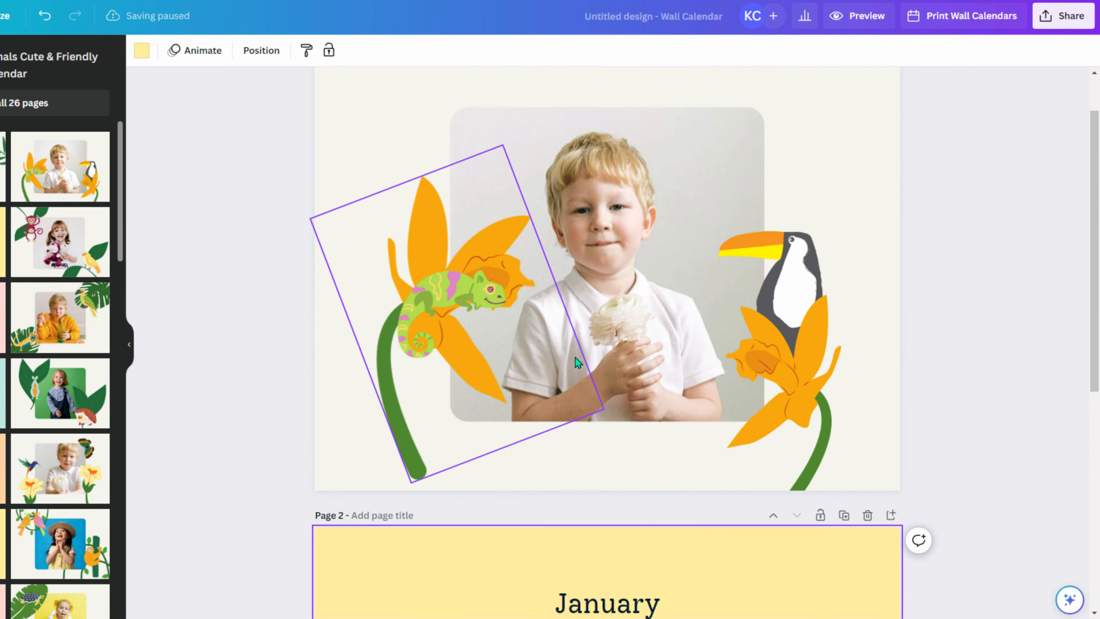
scroll(632, 353, "down", 5)
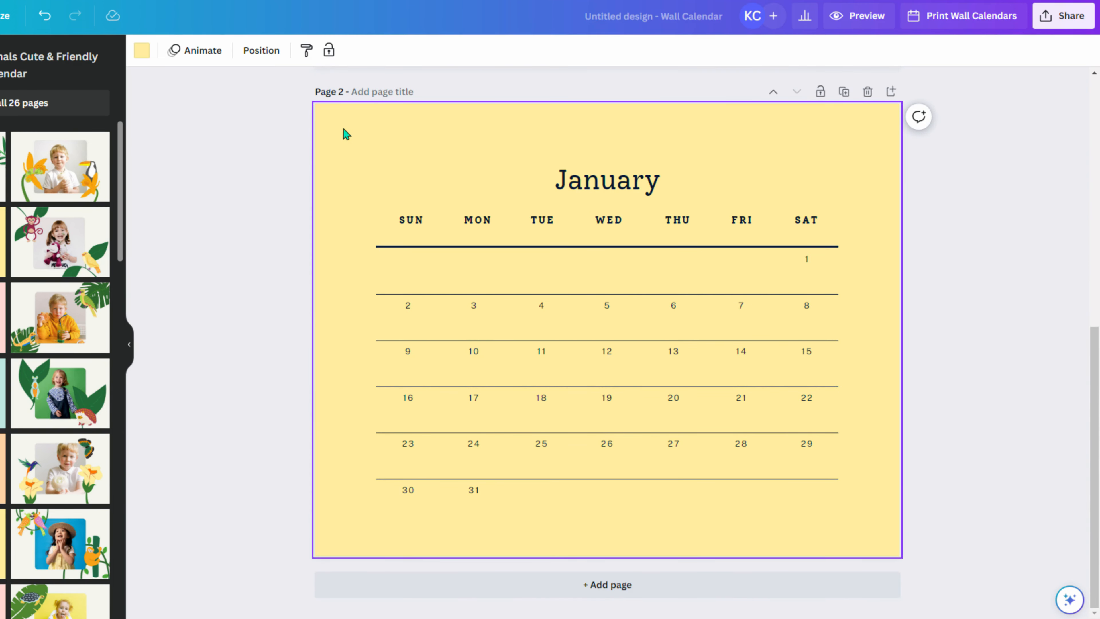
- Try several pink shades for the January page background, ending on purple
left_click(141, 50)
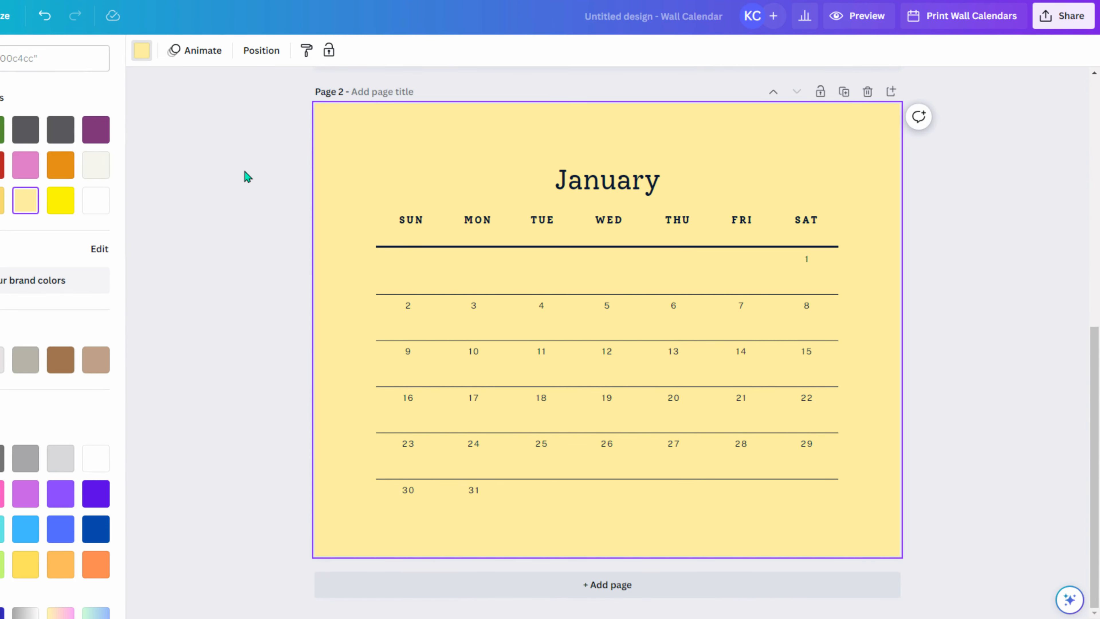
left_click(24, 173)
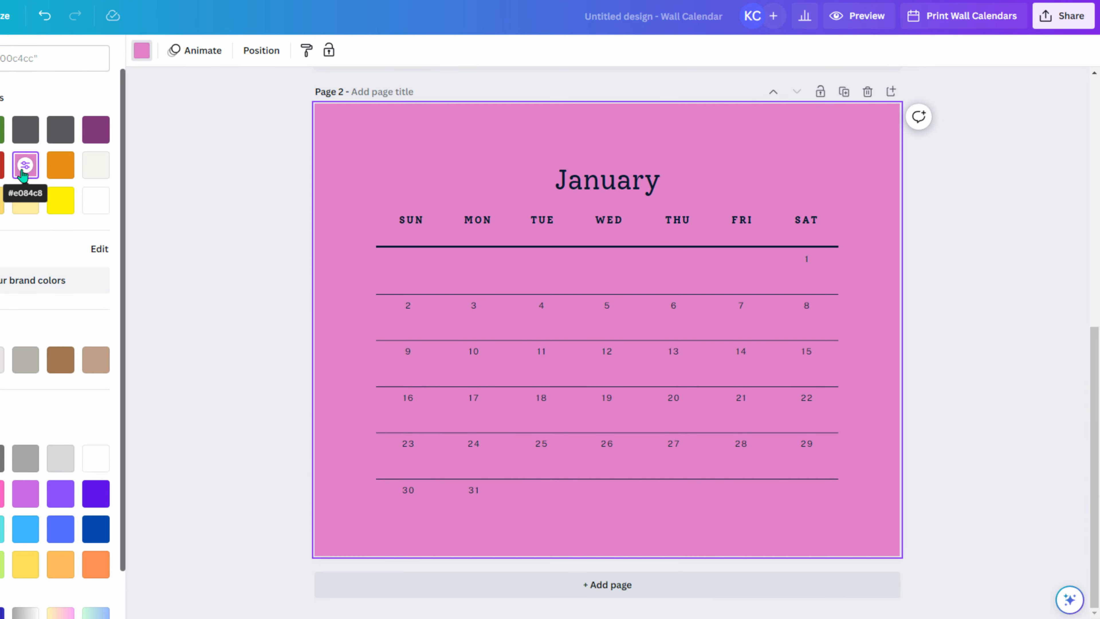
left_click(0, 129)
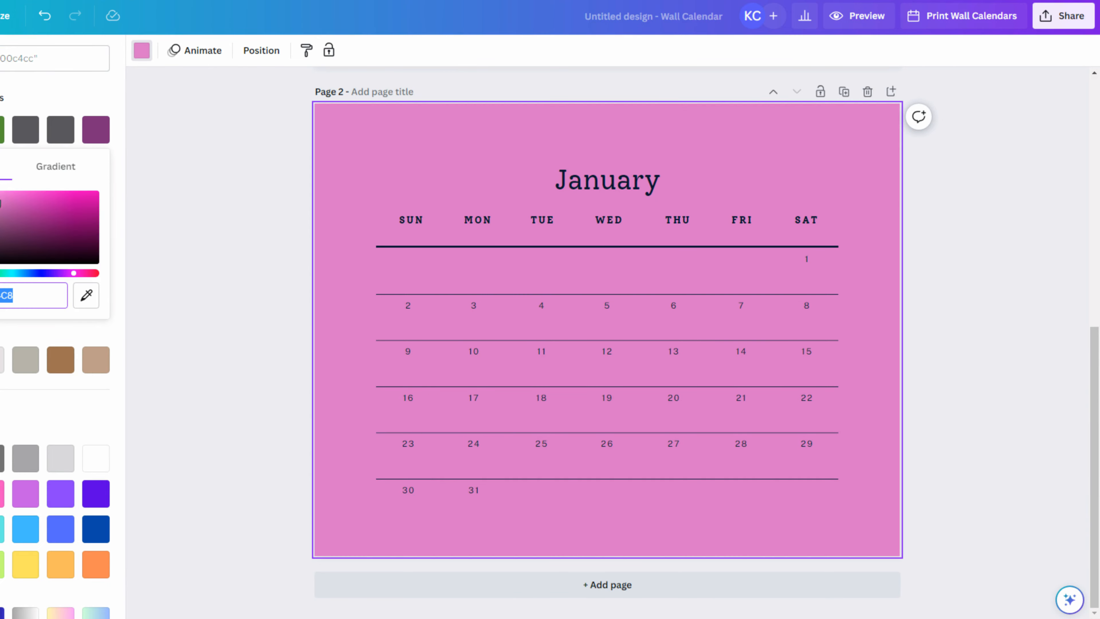
left_click_drag(0, 199, 21, 177)
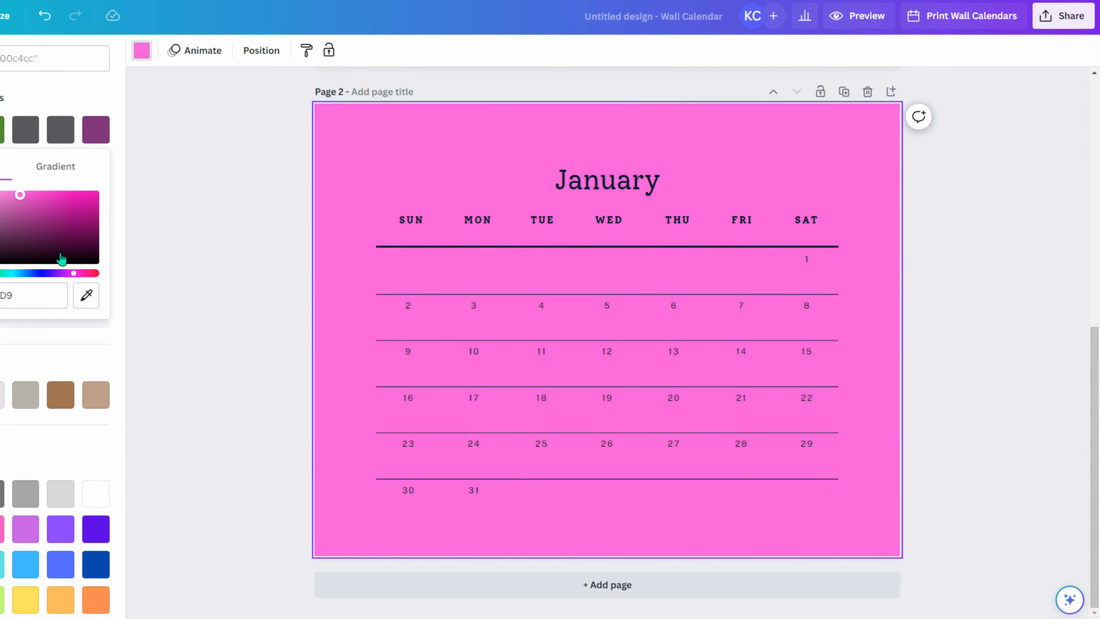
left_click_drag(73, 273, 80, 273)
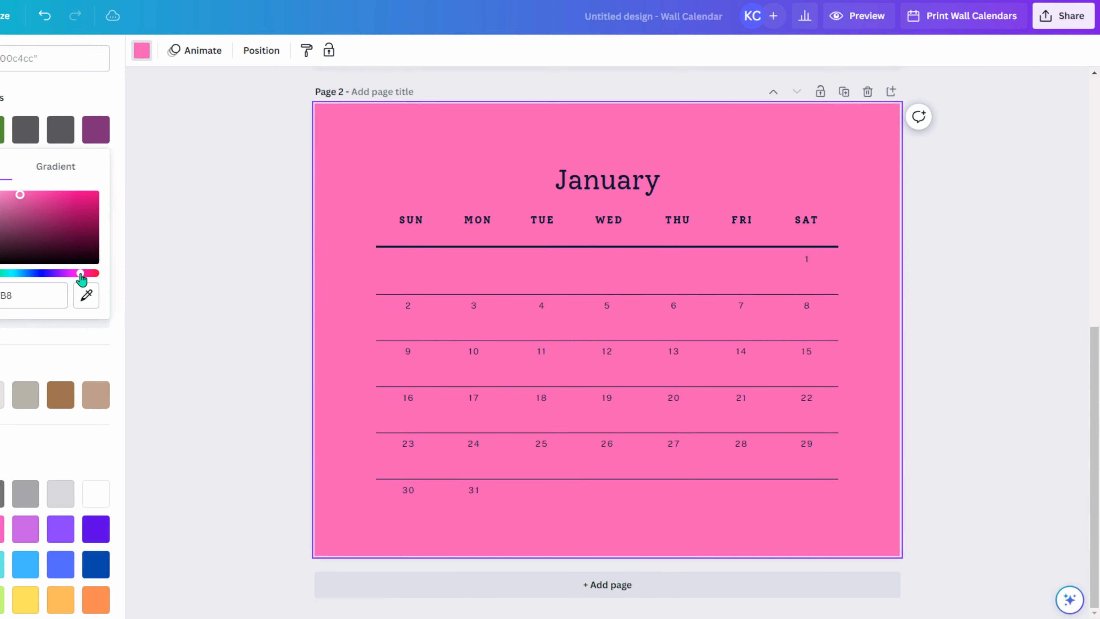
left_click(21, 195)
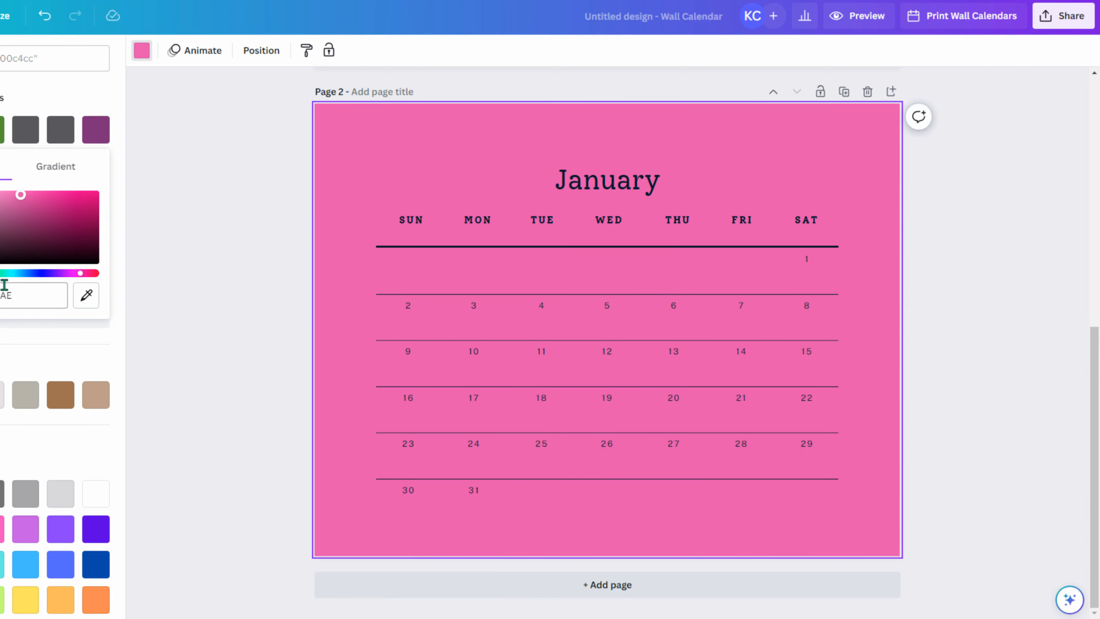
mouse_move(21, 195)
left_mouse_down()
mouse_move(0, 191)
mouse_move(0, 208)
mouse_move(18, 191)
left_mouse_up()
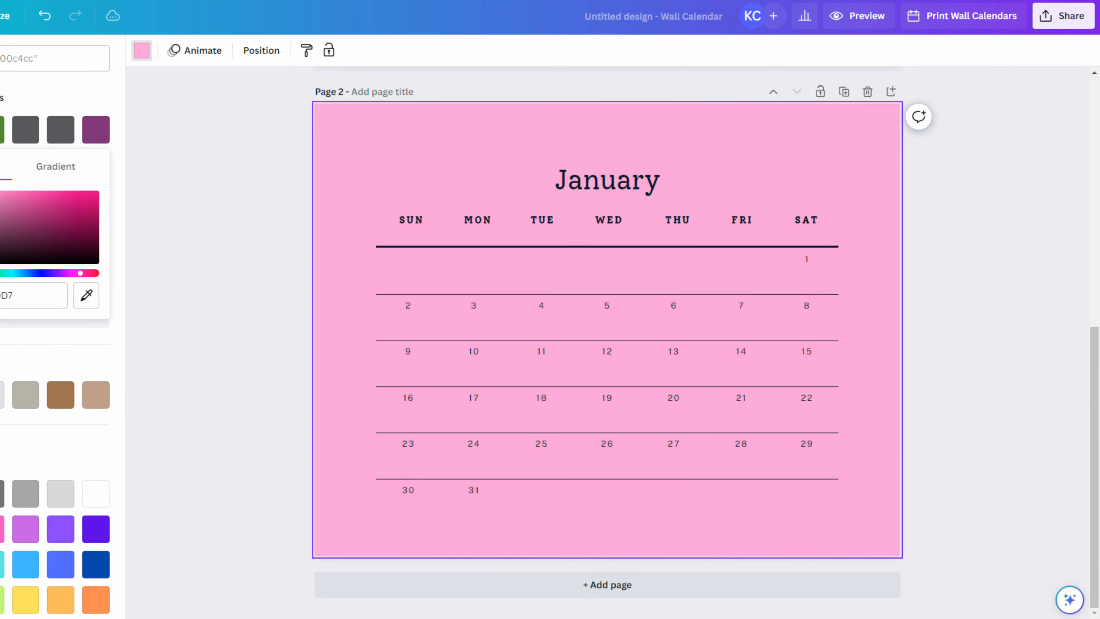
left_click(93, 128)
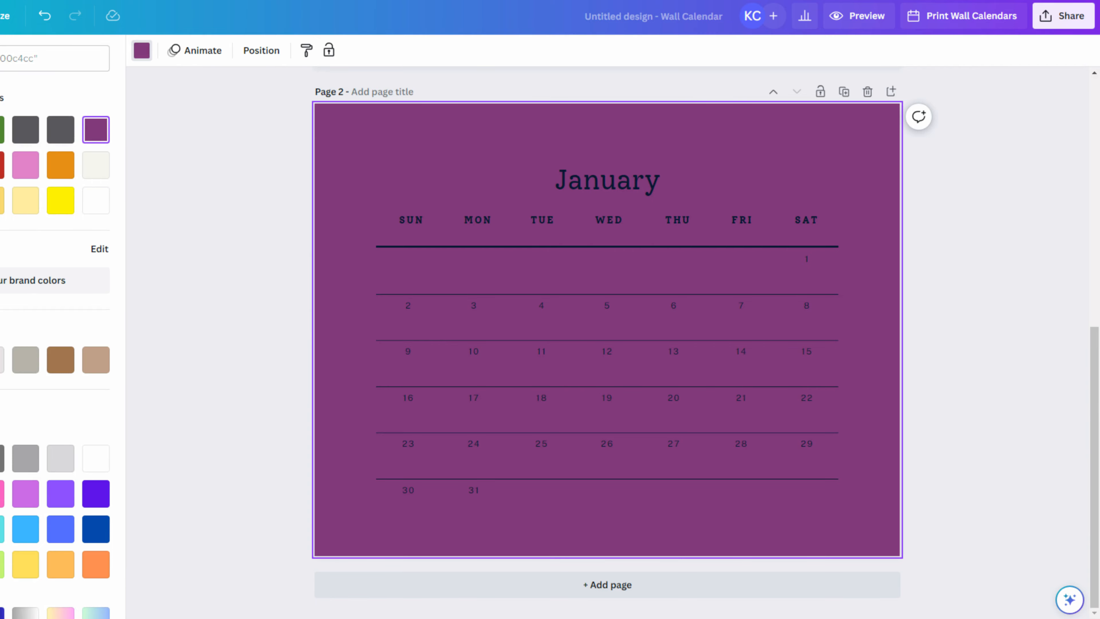
- Colour the line under the weekday headers purple
left_click(596, 250)
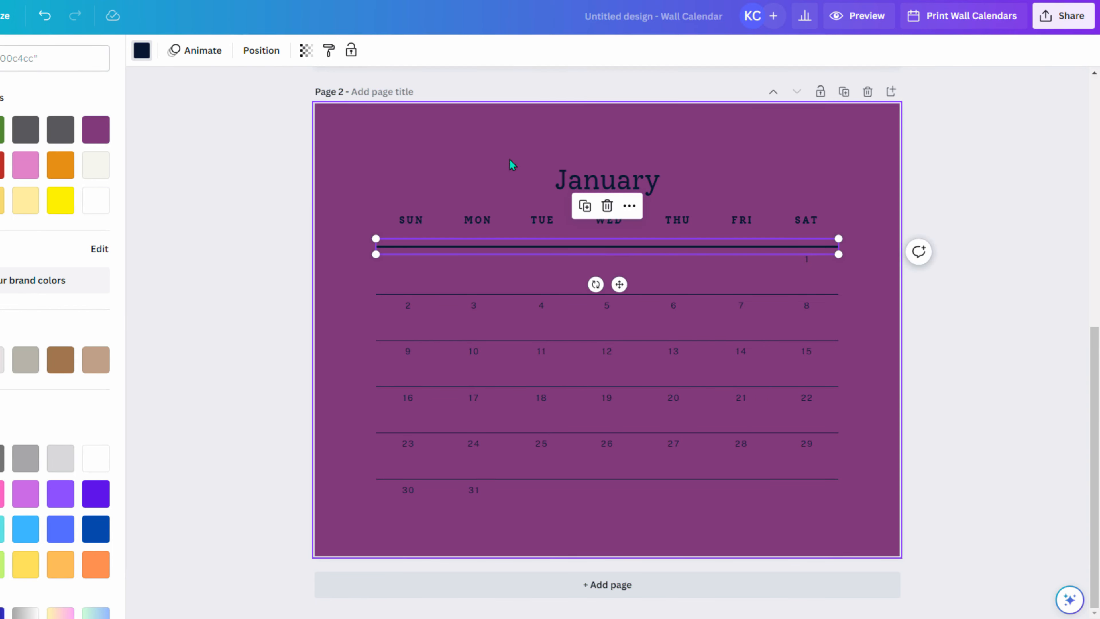
left_click(141, 50)
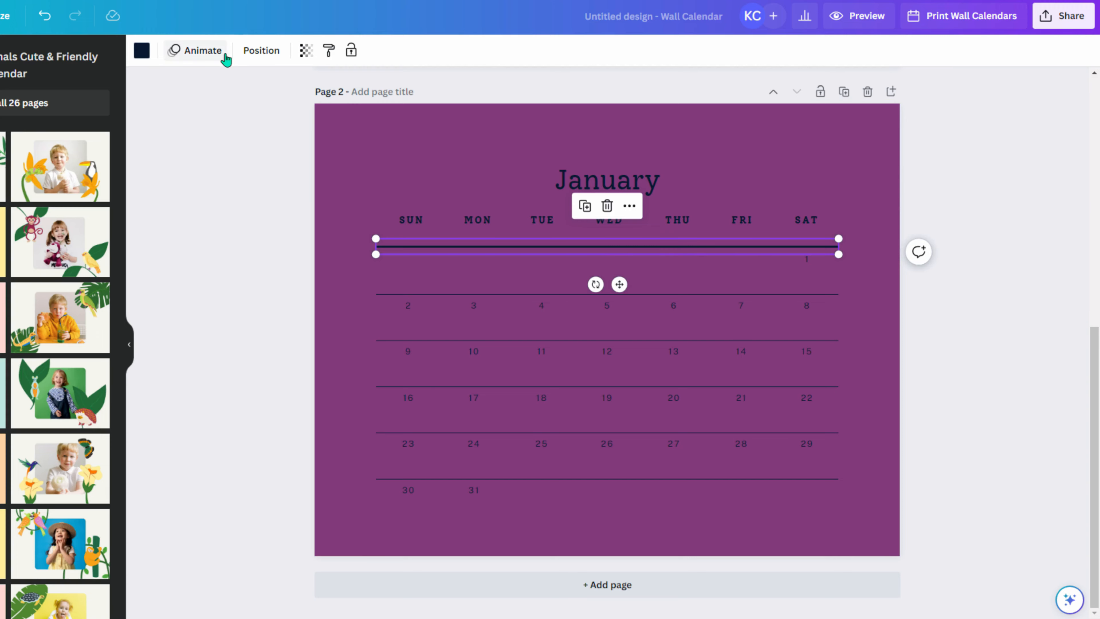
left_click(142, 50)
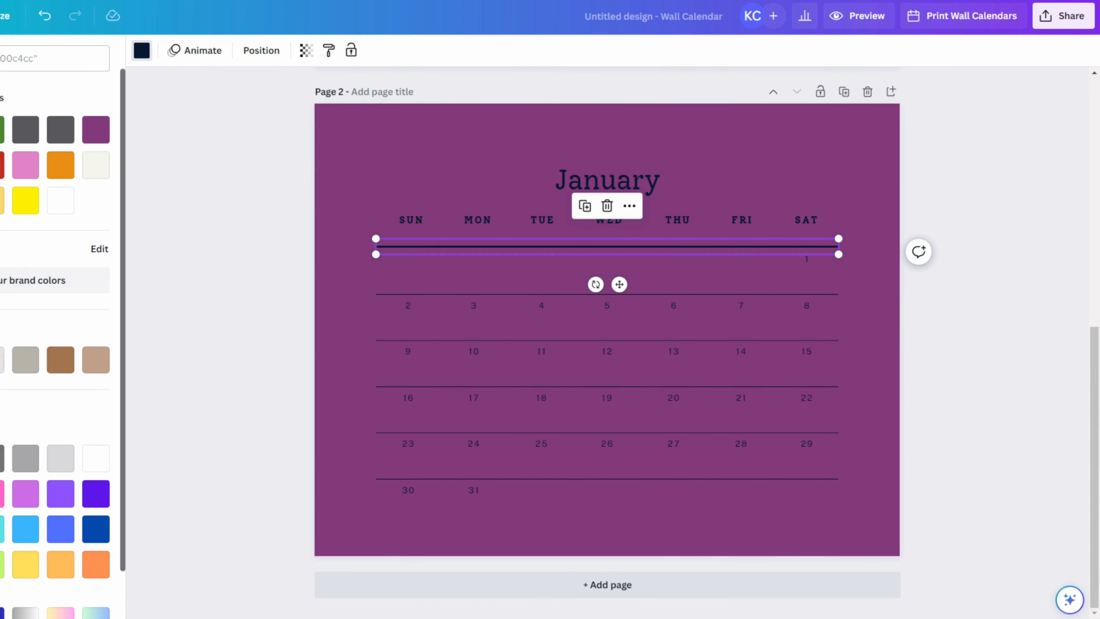
left_click(60, 200)
left_click(602, 190)
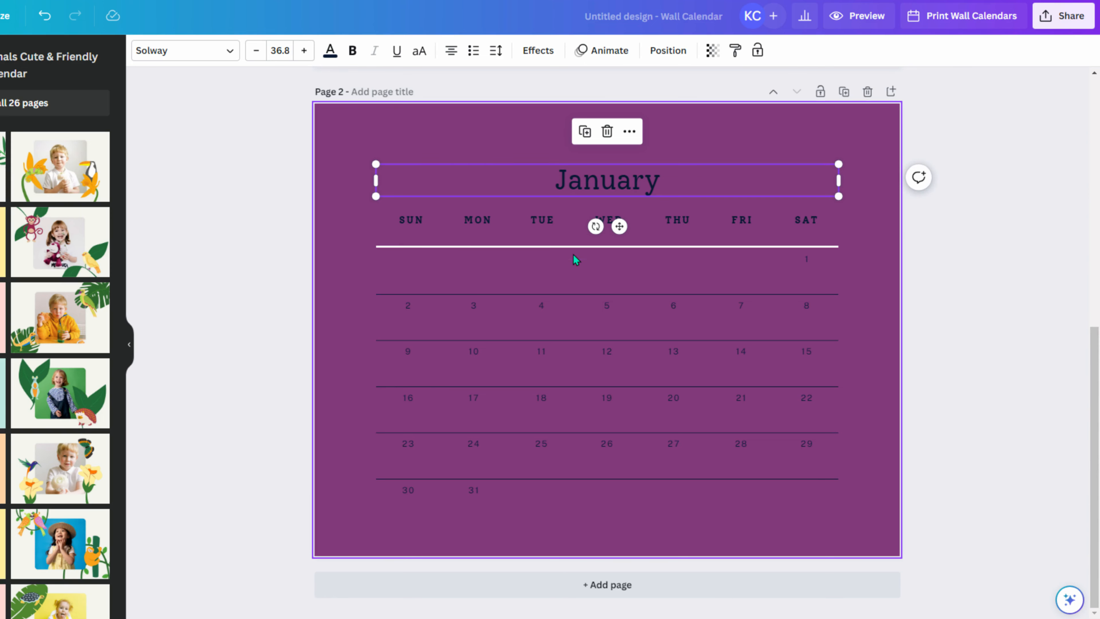
left_click(569, 246)
left_click(142, 51)
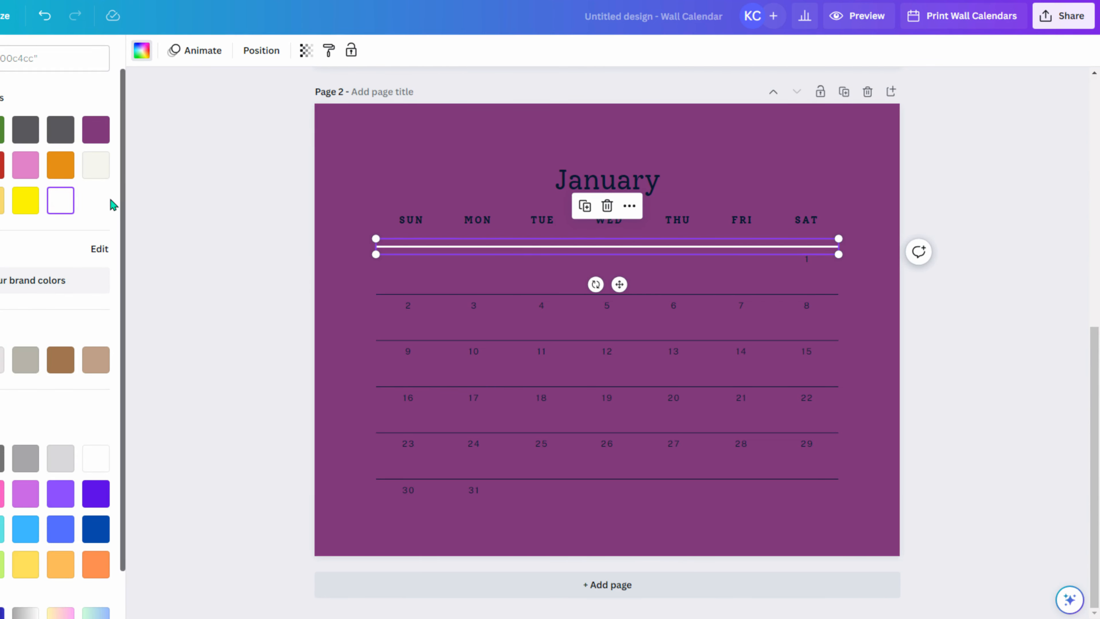
left_click(95, 129)
- Undo the purple page background to restore white
left_click(318, 181)
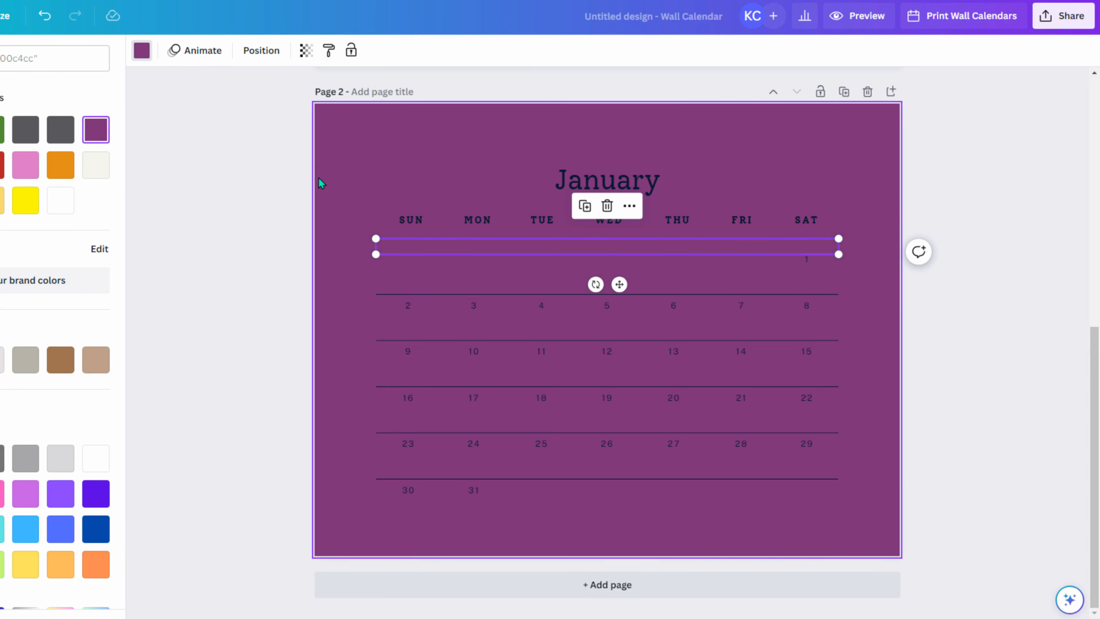
left_click(141, 50)
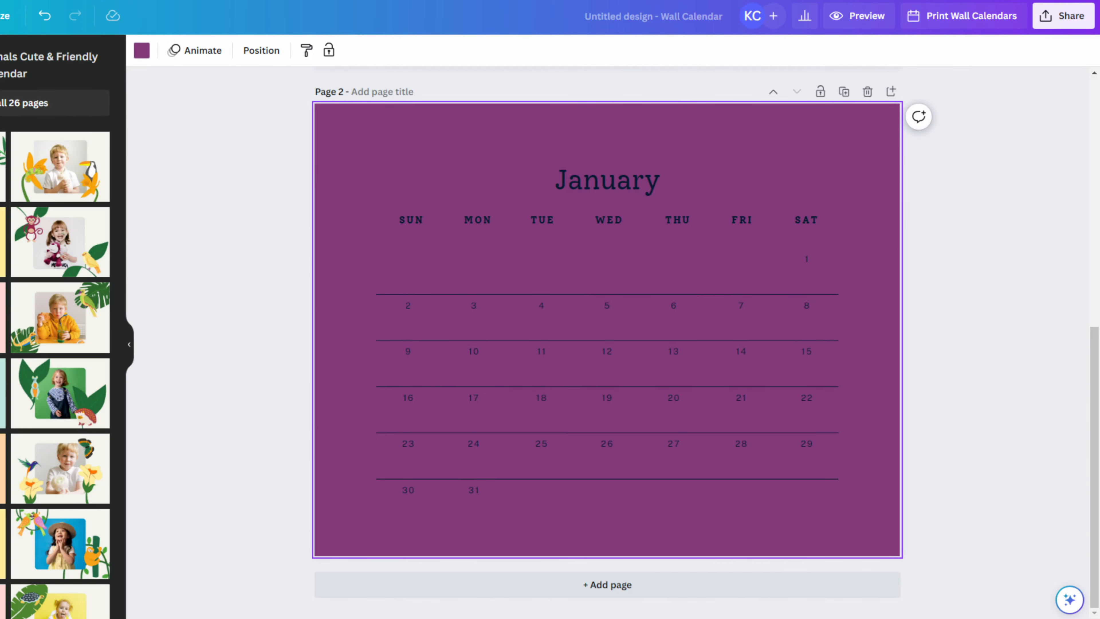
left_click(164, 158)
left_click(336, 116)
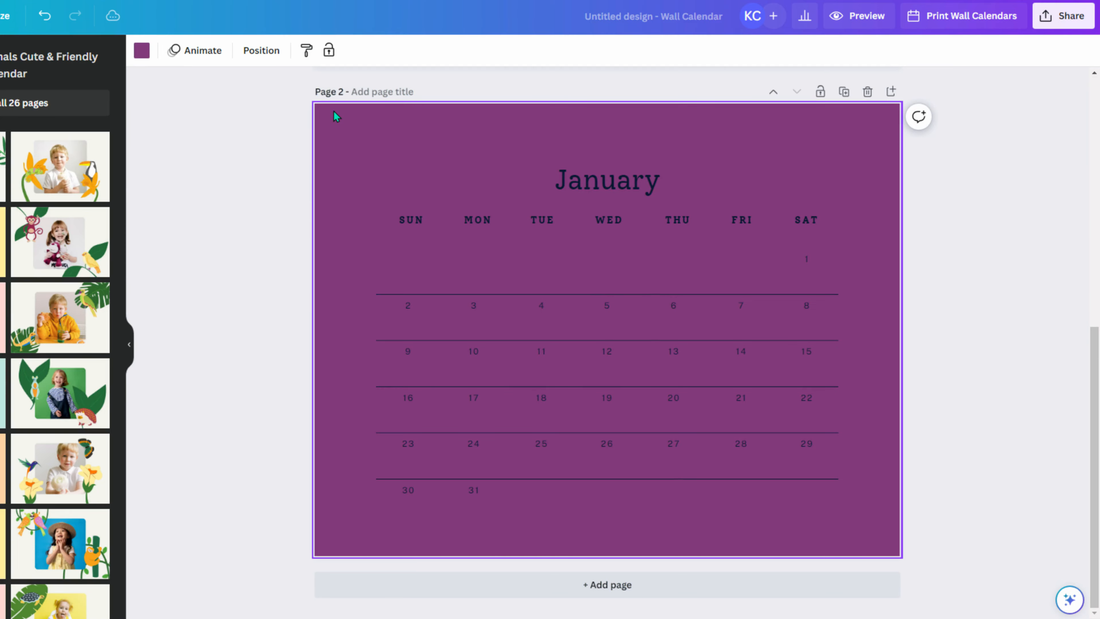
key("ctrl+z")
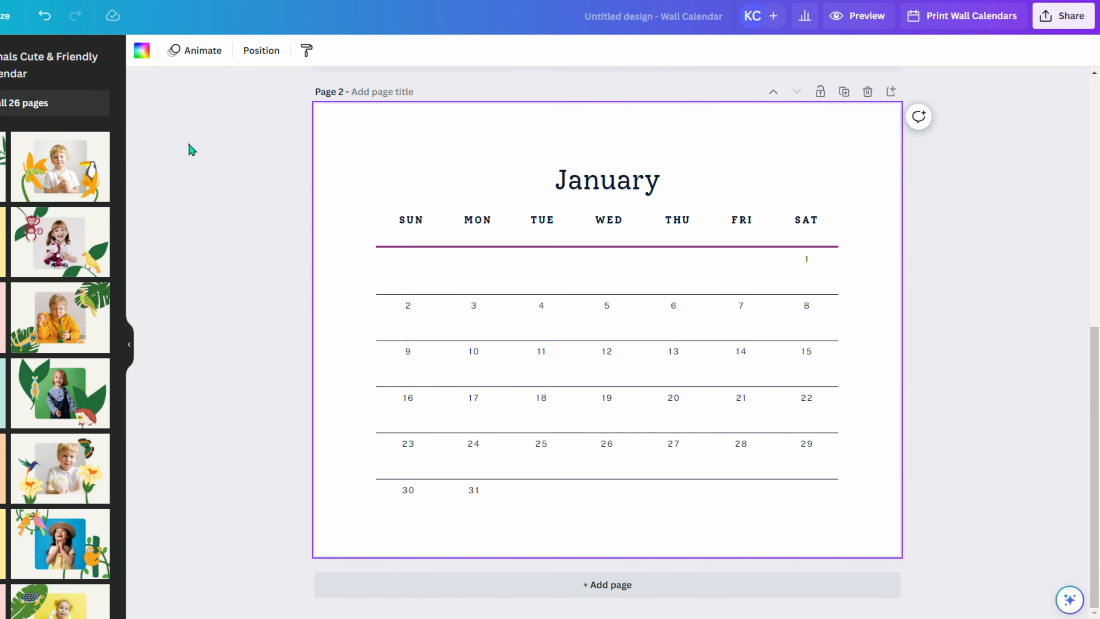
- Recolour the calendar grid lines and the January title purple
left_click_drag(212, 127, 887, 513)
left_click(141, 50)
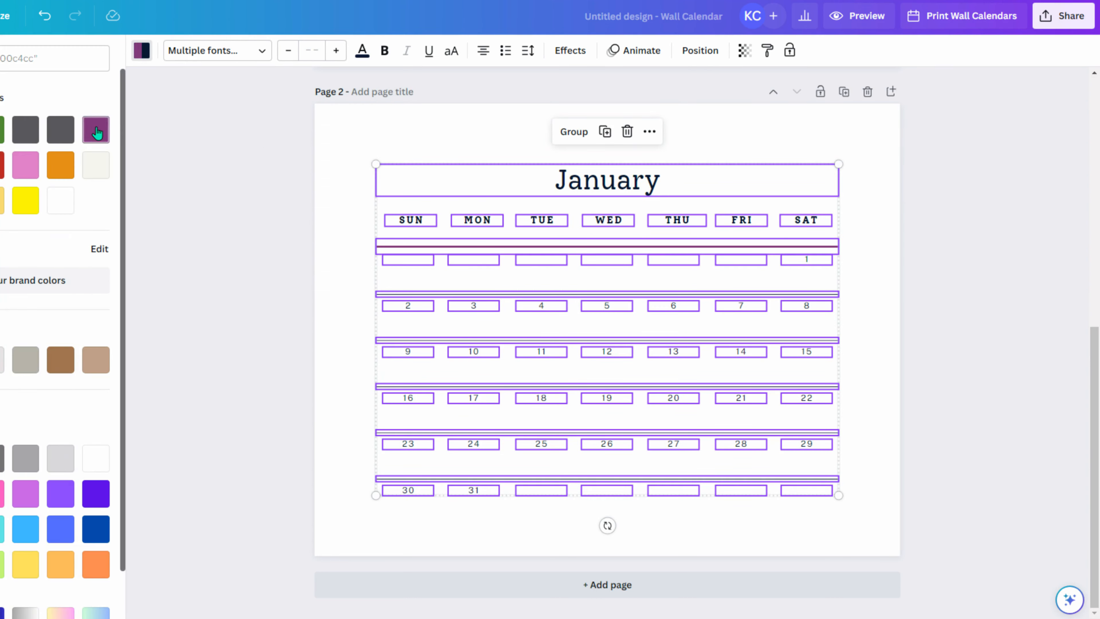
left_click(203, 212)
left_click(176, 204)
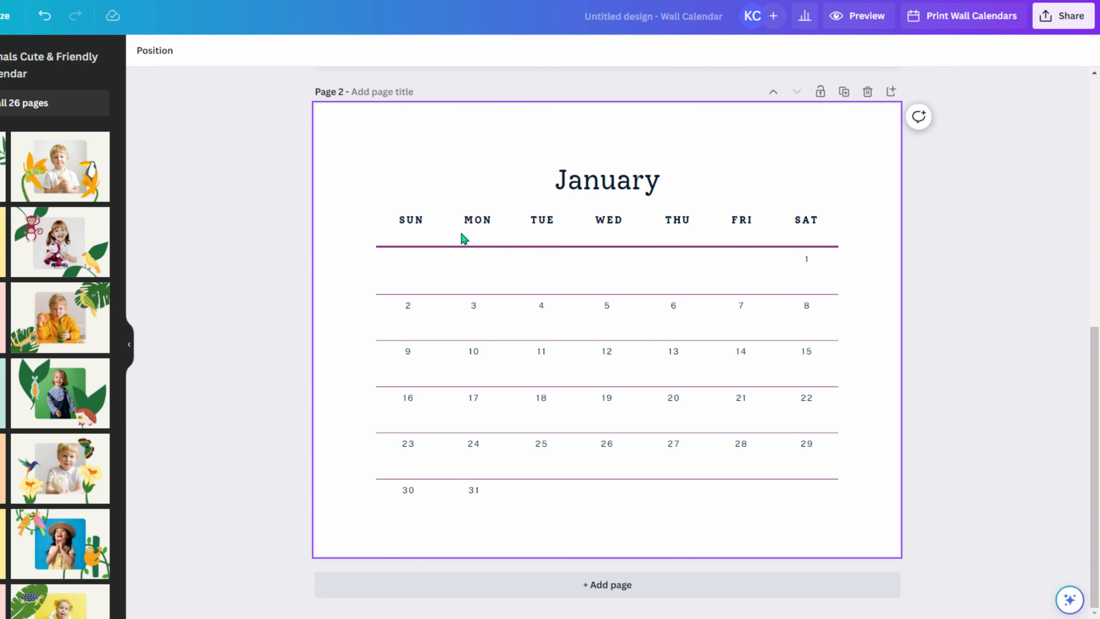
left_click(604, 191)
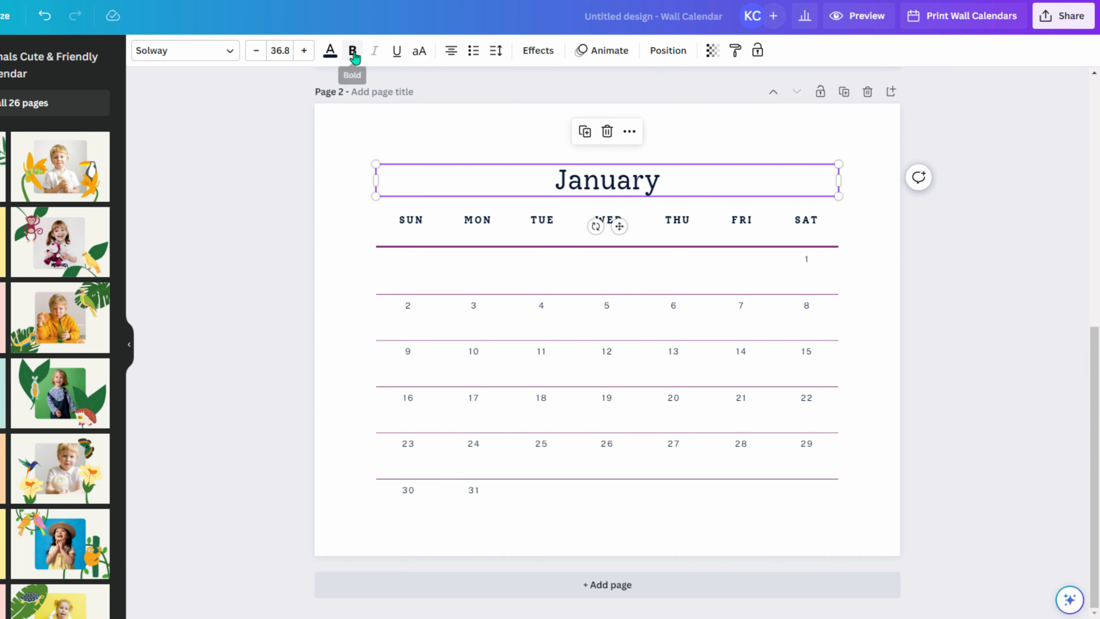
left_click(330, 50)
left_click(95, 129)
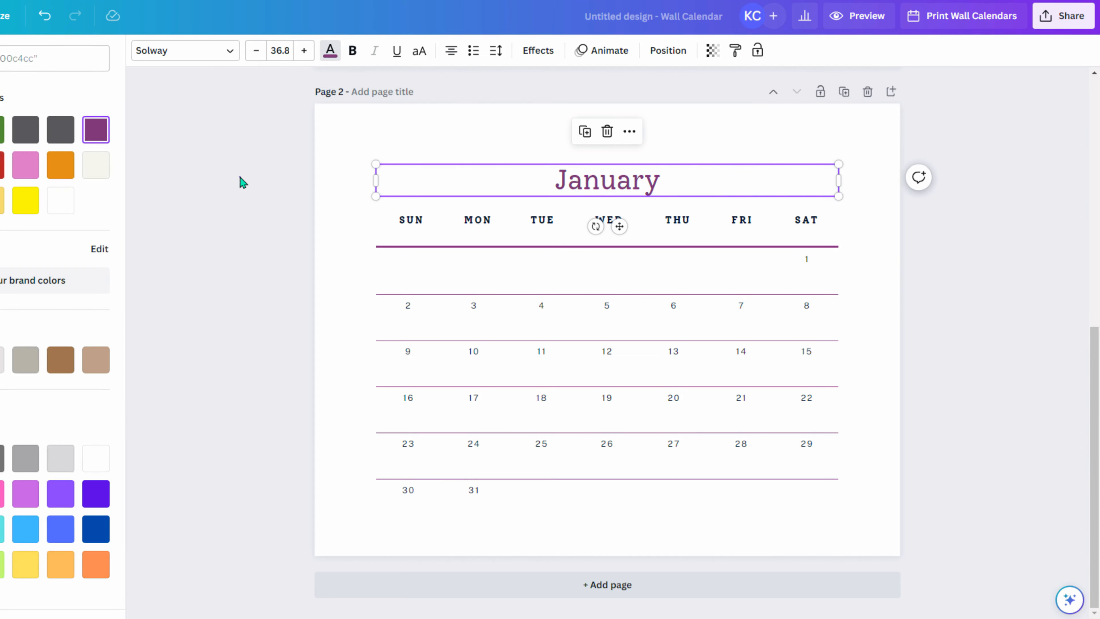
key("Escape")
left_click(320, 142)
- Reapply purple to the whole calendar selection through the colour picker
left_click_drag(222, 145, 871, 537)
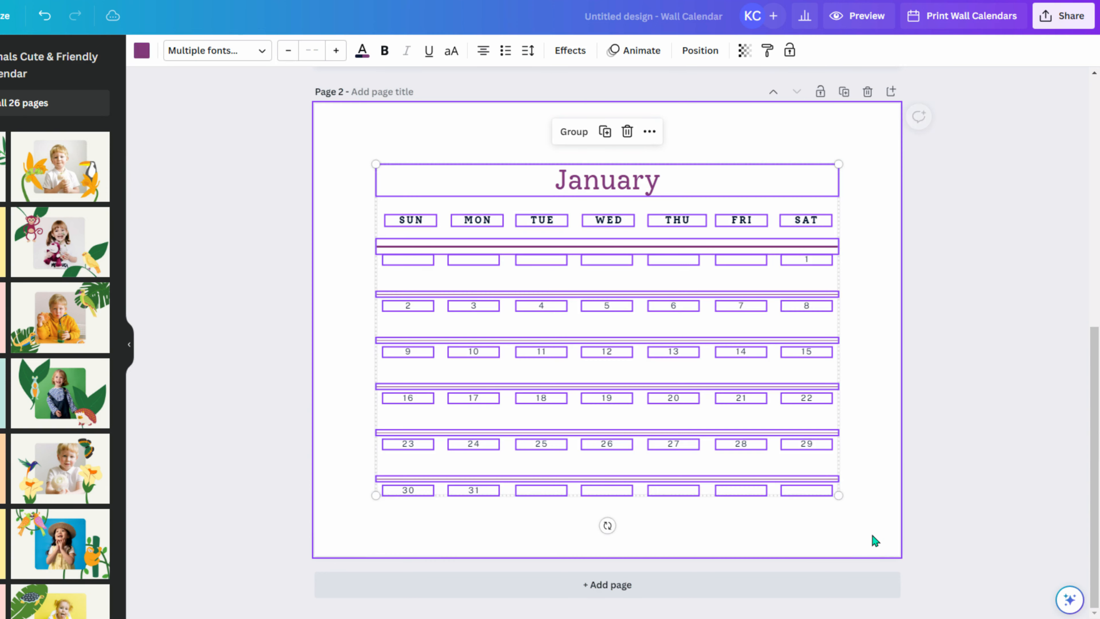
left_click(142, 51)
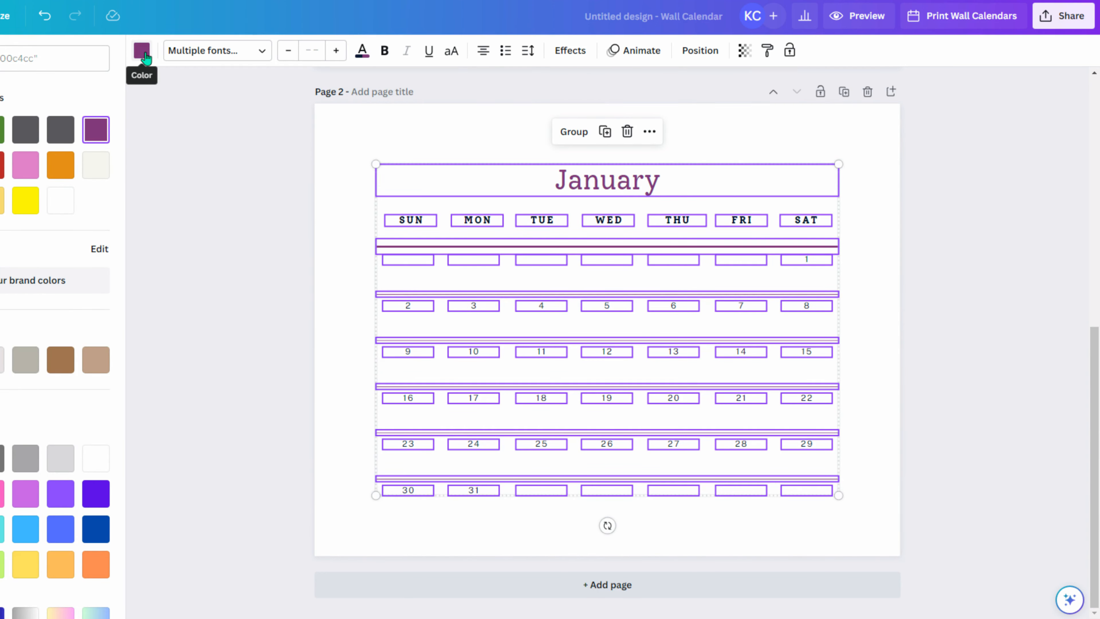
left_click(95, 132)
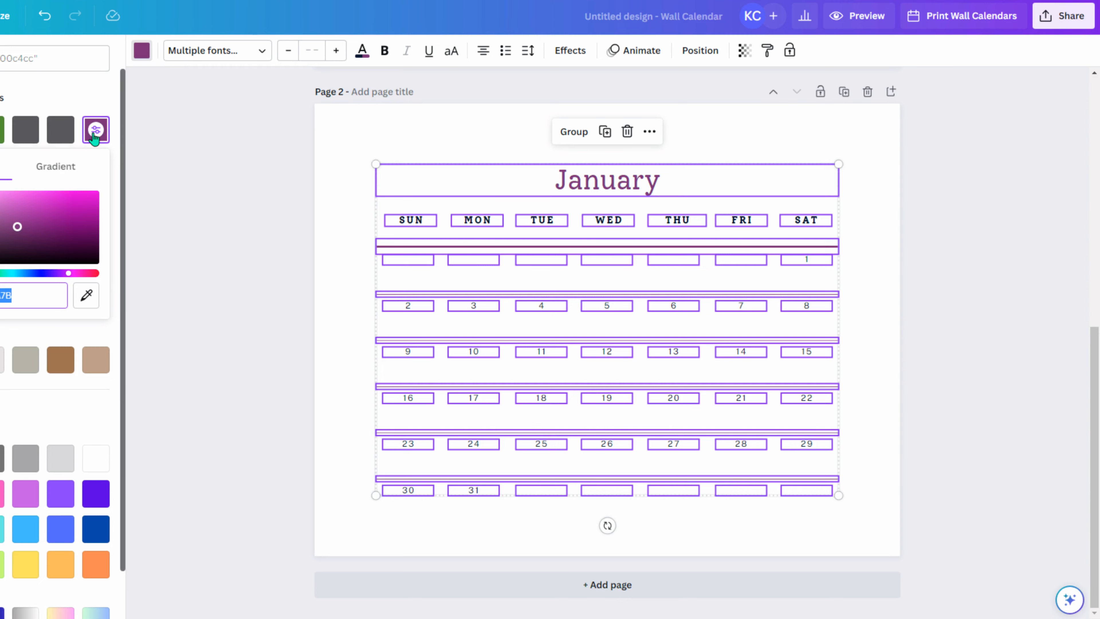
left_click(94, 138)
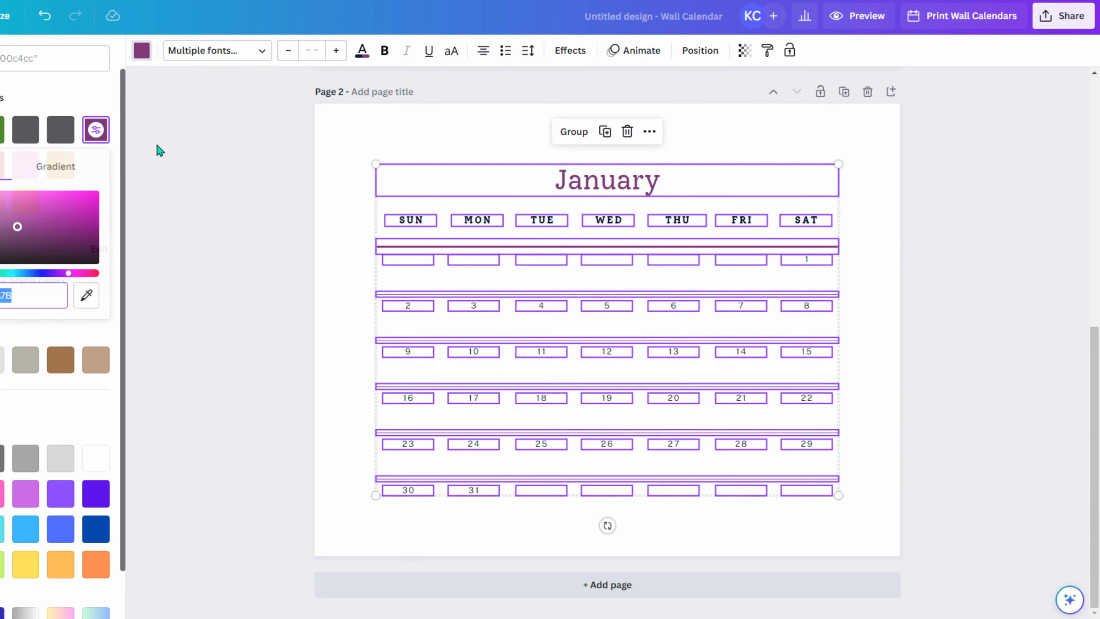
left_click(157, 146)
left_click(207, 216)
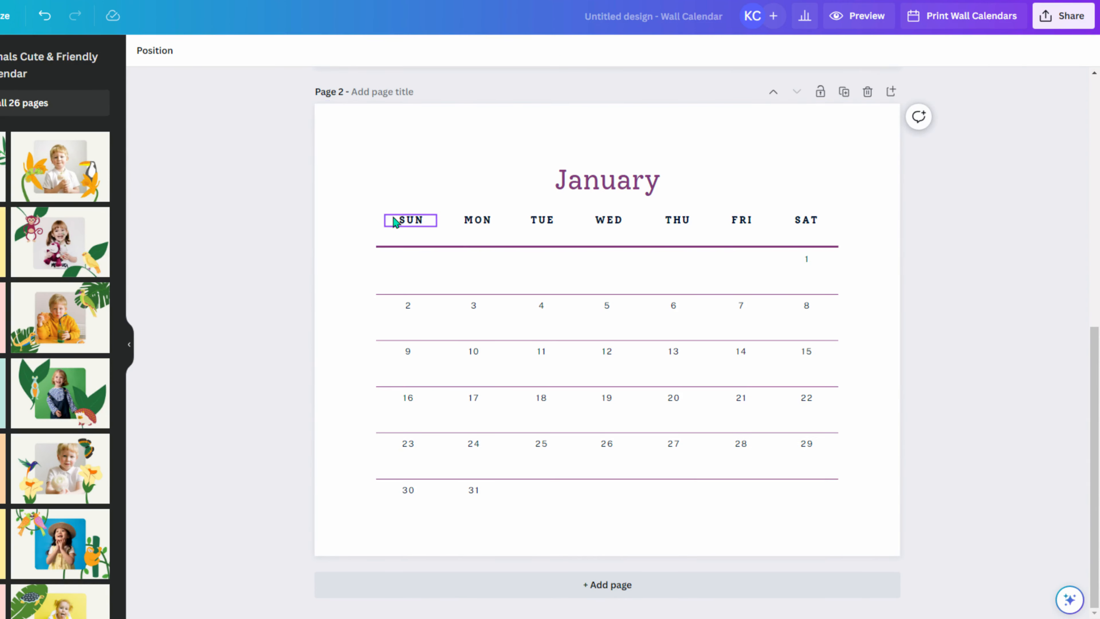
- Make the SUN day heading purple
left_click(410, 220)
left_click(330, 50)
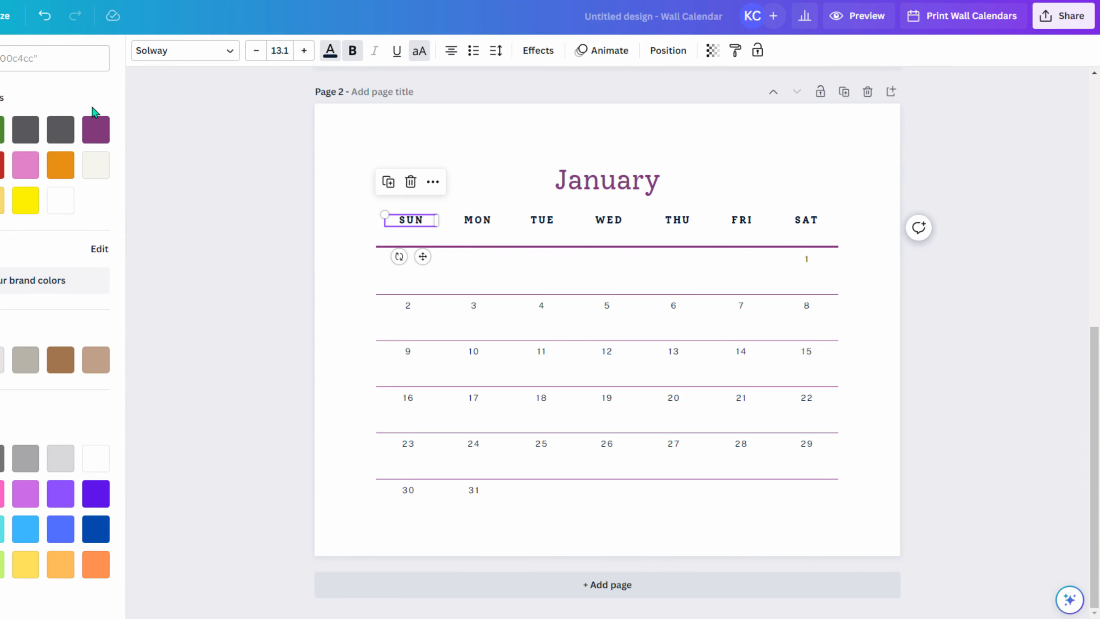
left_click(96, 129)
left_click(487, 221)
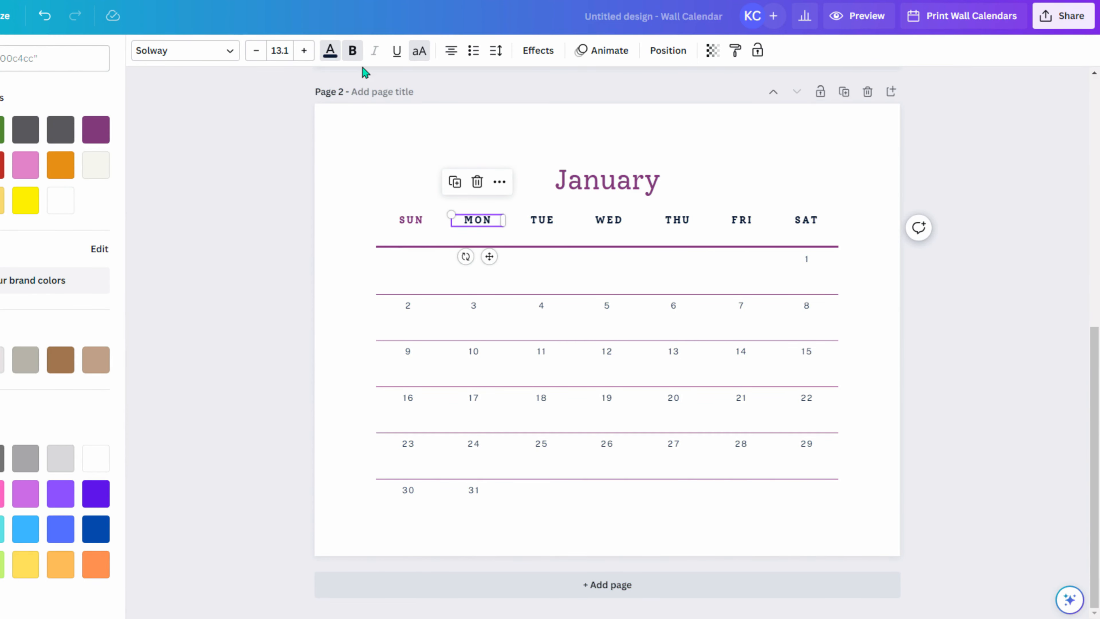
left_click(330, 50)
left_click(626, 477)
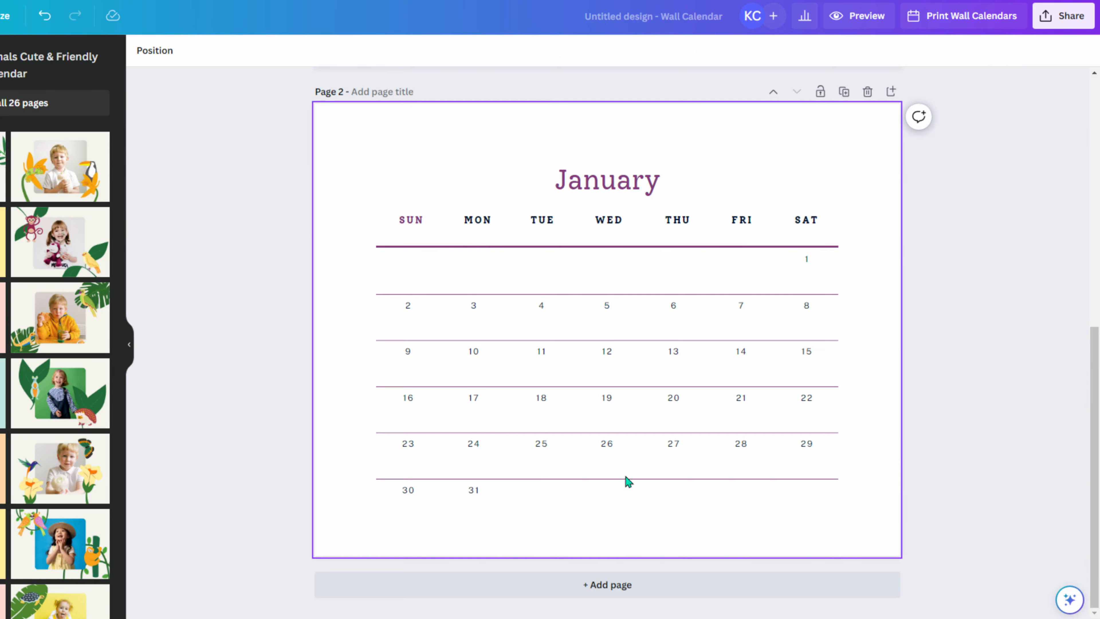
- Delete the boy photo, photo frame, flowers, chameleon and toucan from page 1
scroll(127, 461, "down", 5)
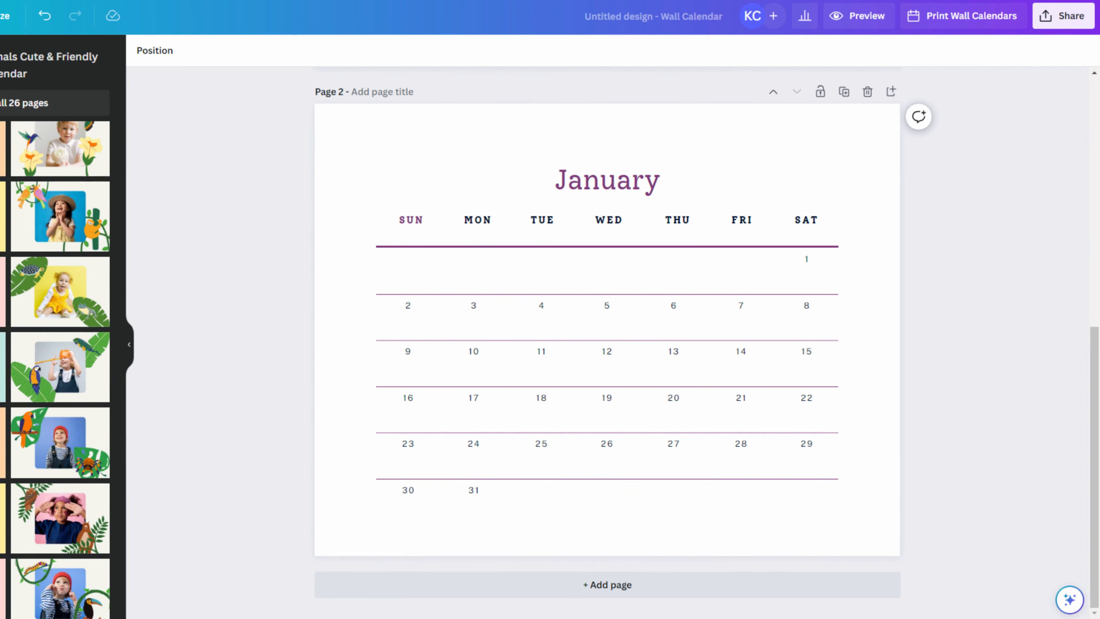
scroll(60, 368, "up", 6)
scroll(529, 248, "up", 2)
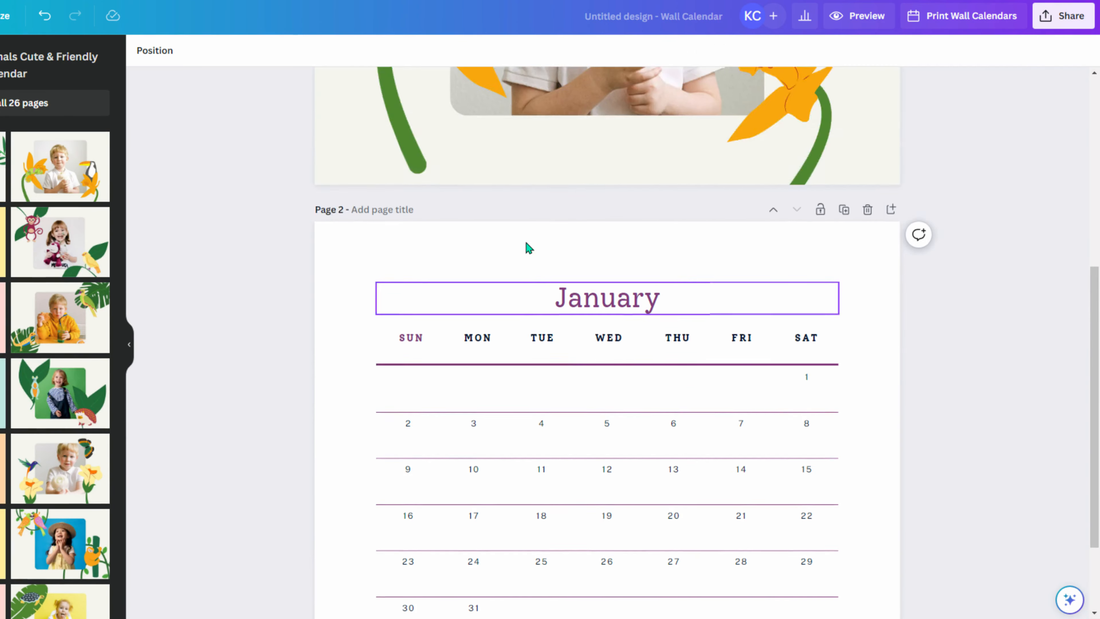
scroll(529, 248, "up", 5)
left_click(648, 231)
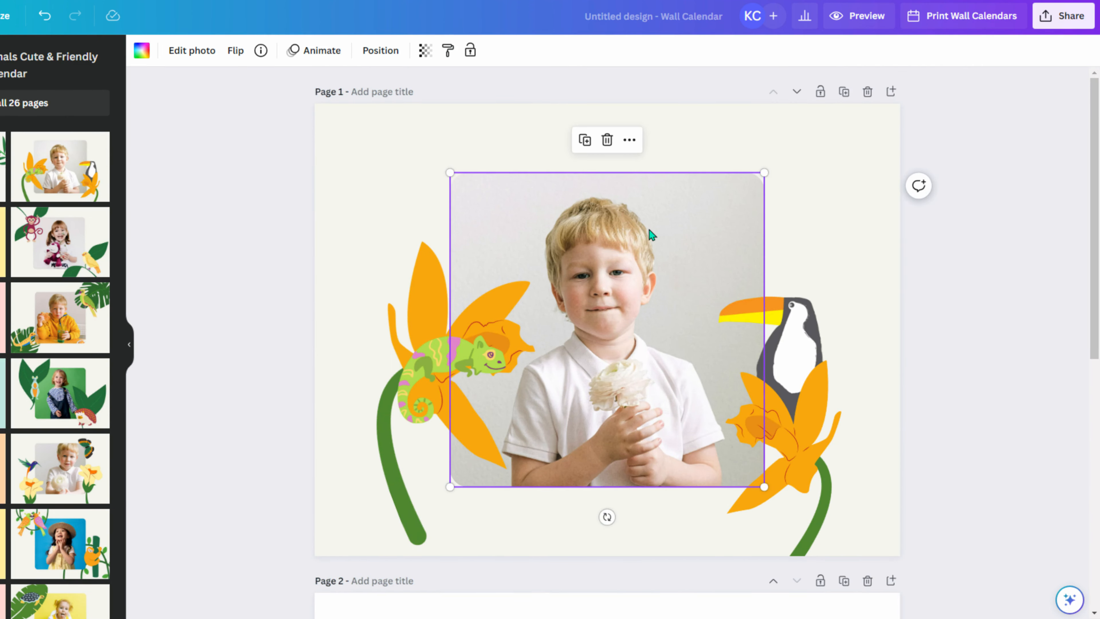
key("Delete")
left_click(478, 356)
left_click(609, 290)
key("Delete")
left_click(510, 354)
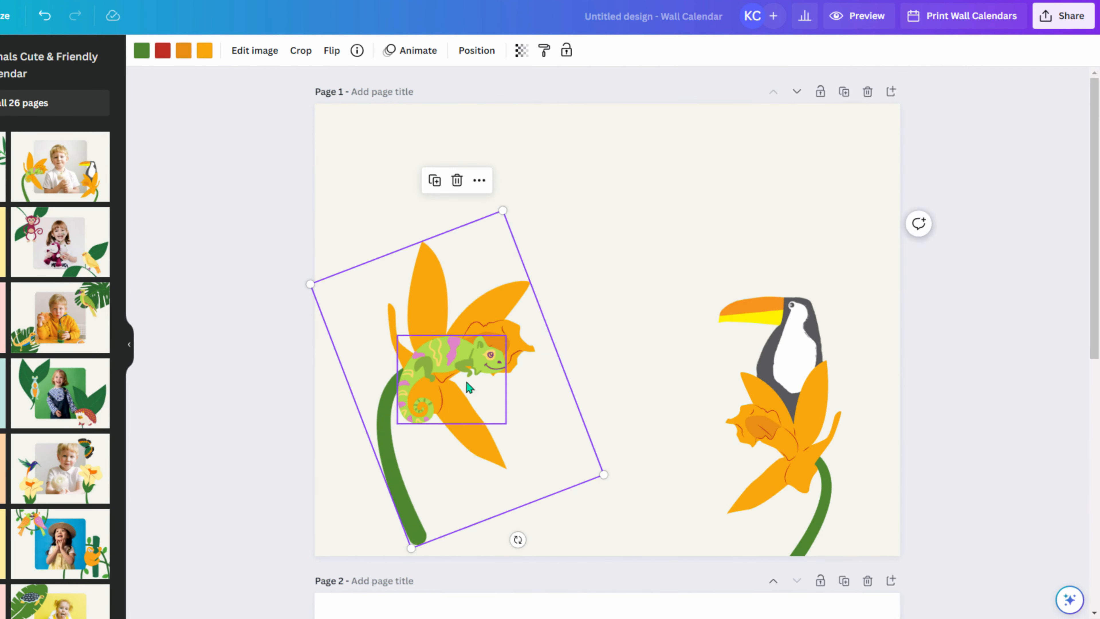
key("Delete")
left_click(467, 383)
key("Delete")
left_click(801, 381)
key("Delete")
left_click(791, 358)
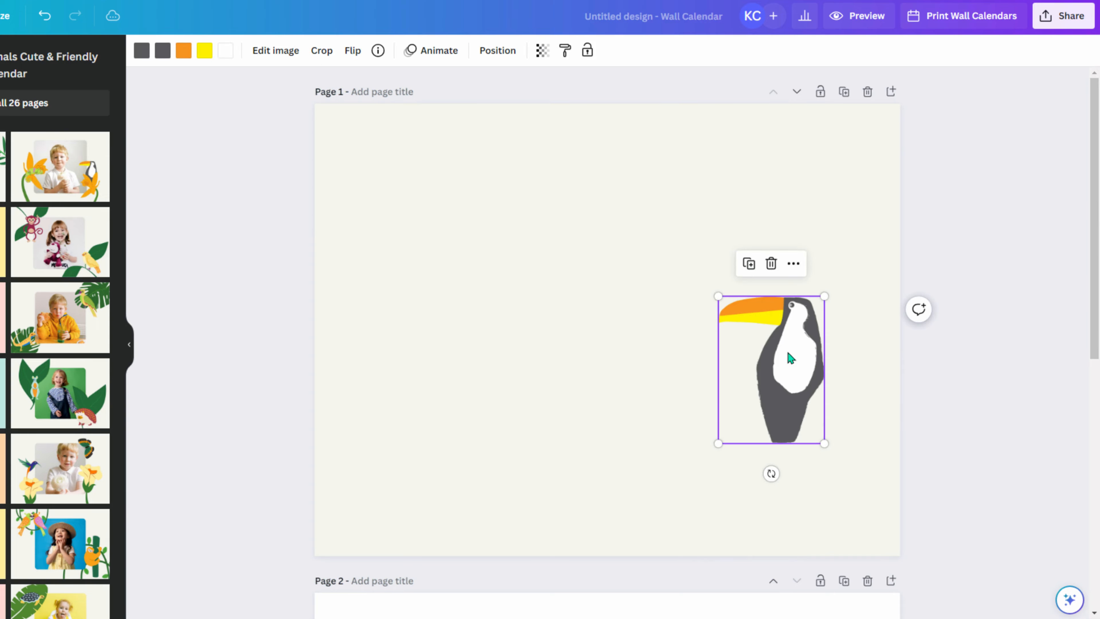
key("Delete")
- Back in Discord, send /settings to Midjourney and select Niji version 4
key("alt+Tab")
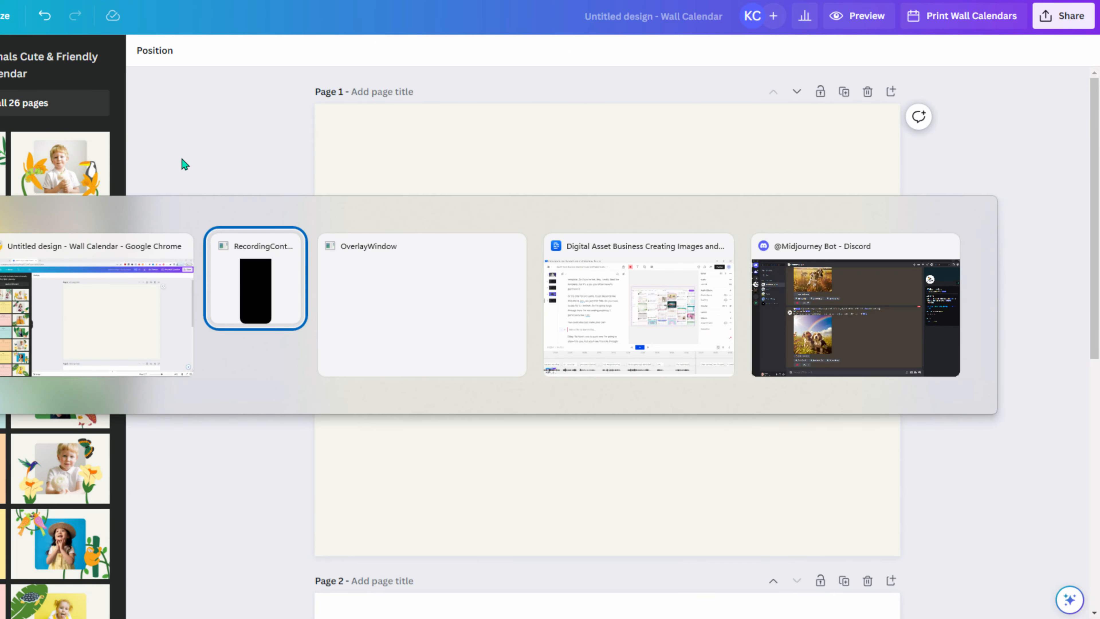
key("alt+Tab")
key("alt+Tab")
key("alt+Tab")
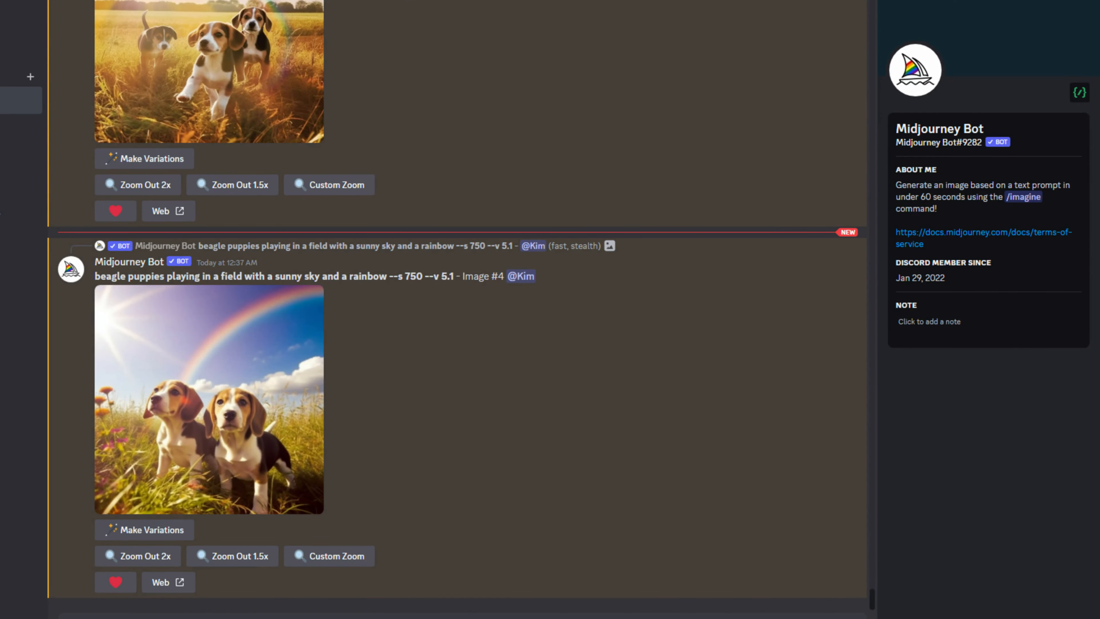
type("/imagine")
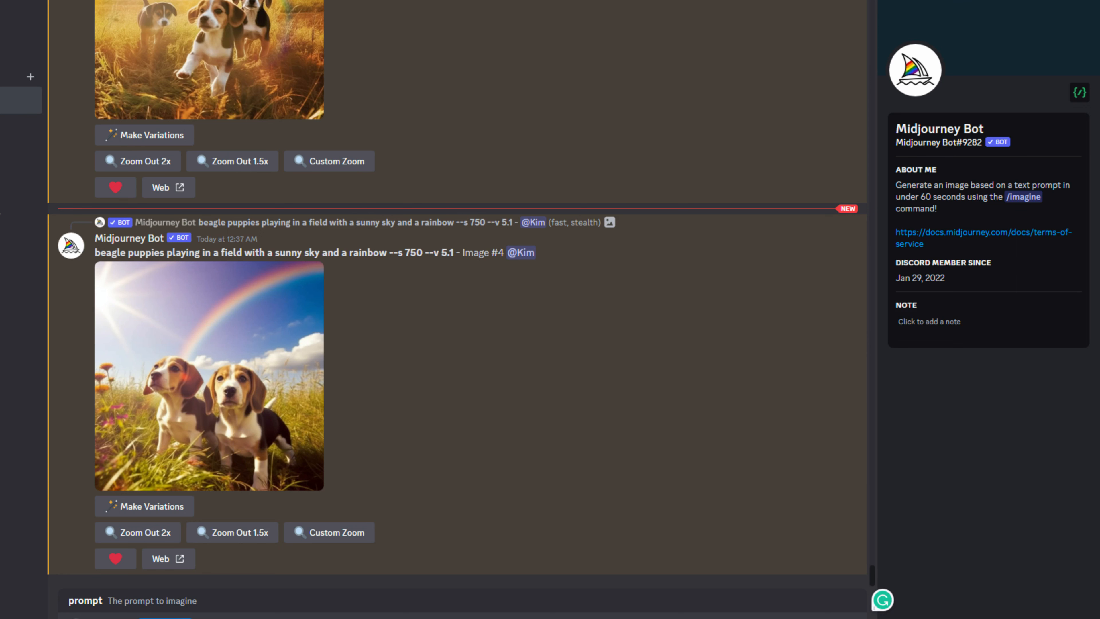
key("BackSpace")
key("BackSpace")
key("BackSpace")
key("BackSpace")
key("BackSpace")
key("BackSpace")
key("BackSpace")
key("BackSpace")
key("BackSpace")
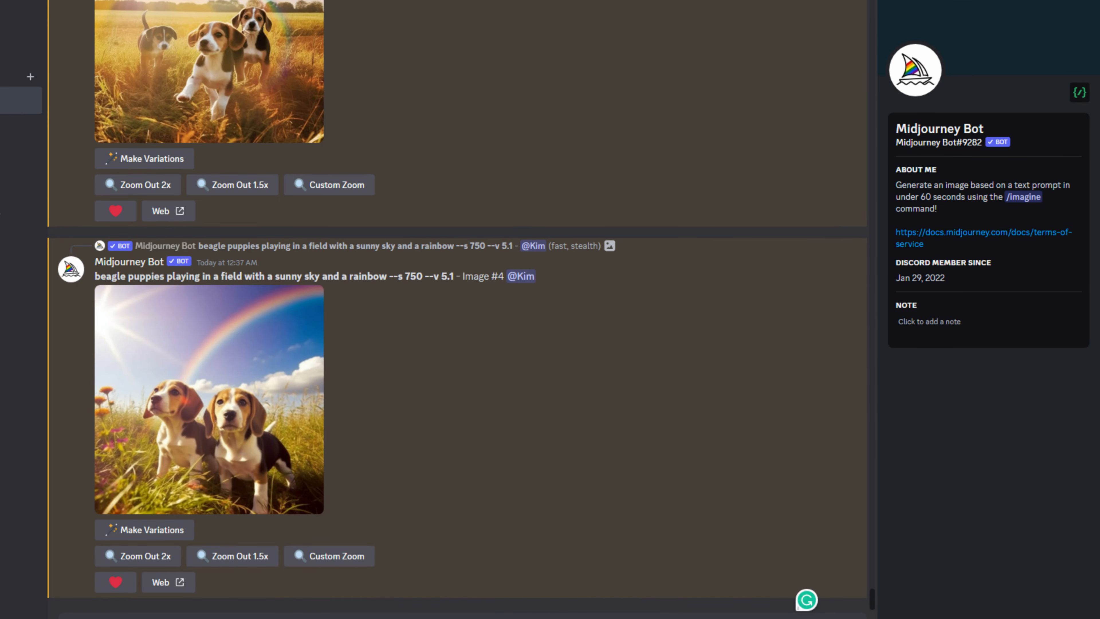
type("/settings")
key("Return")
key("Return")
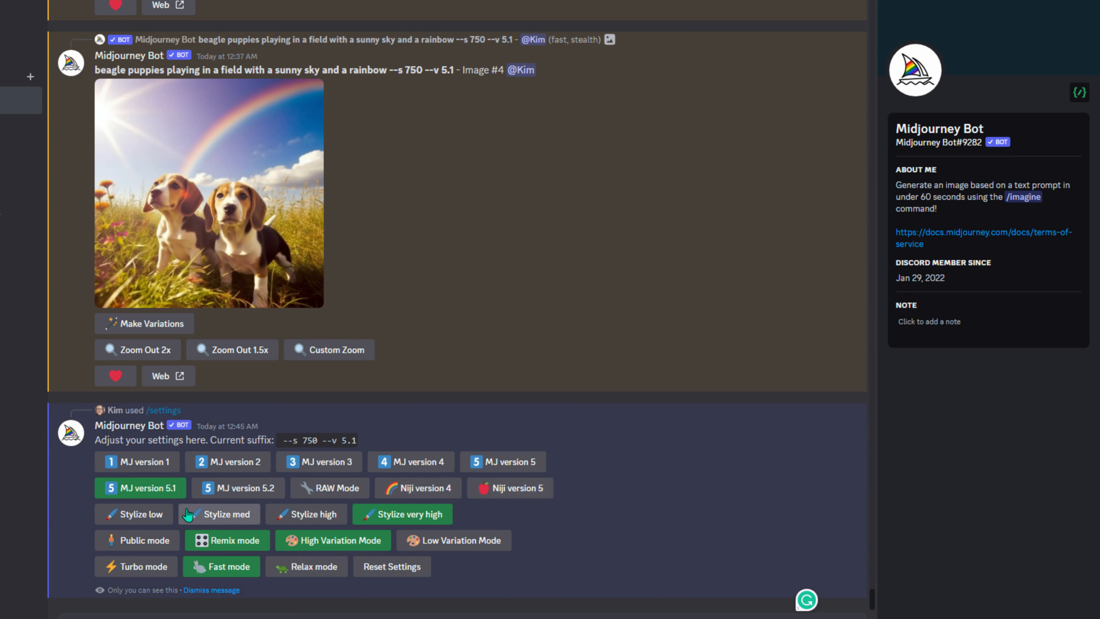
left_click(263, 497)
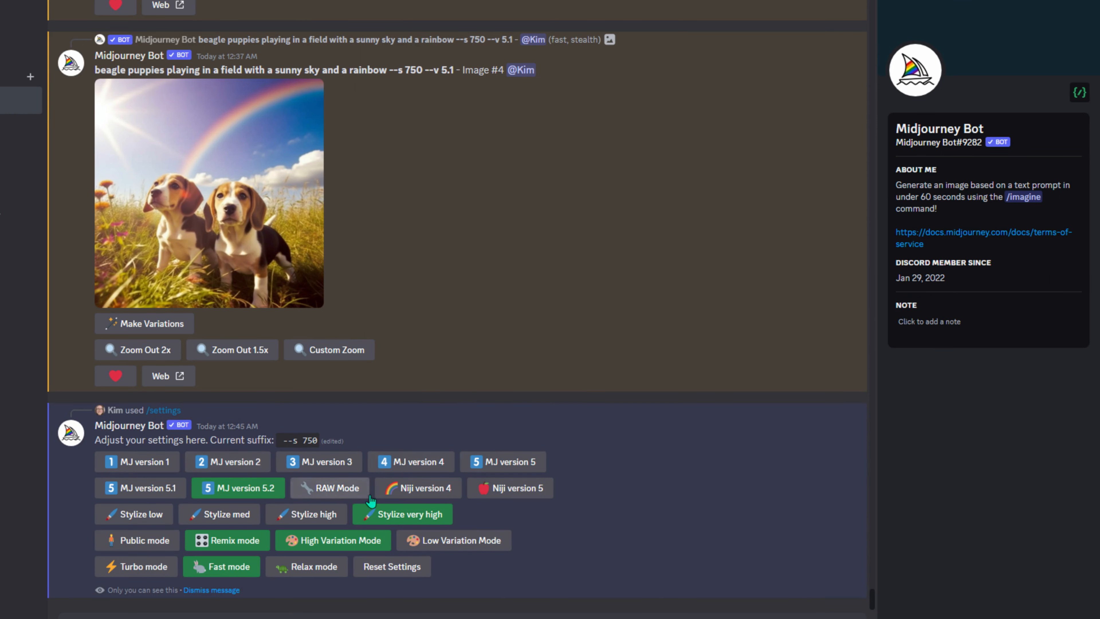
left_click(398, 496)
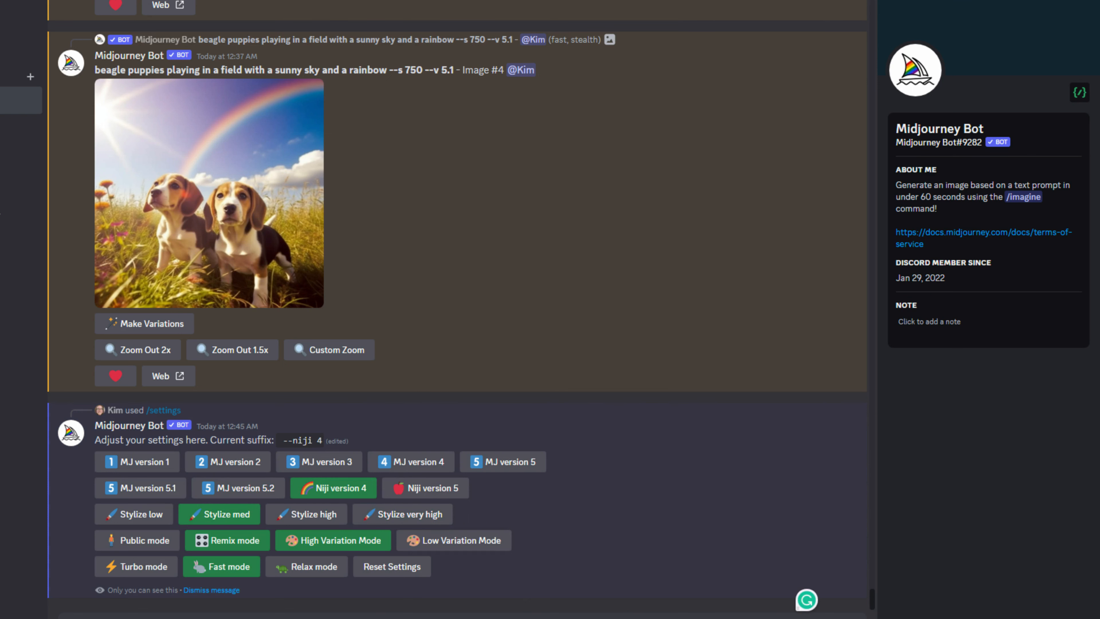
- Submit an /imagine job for a single red rose wedding-invitation vector on a white background
type("/i")
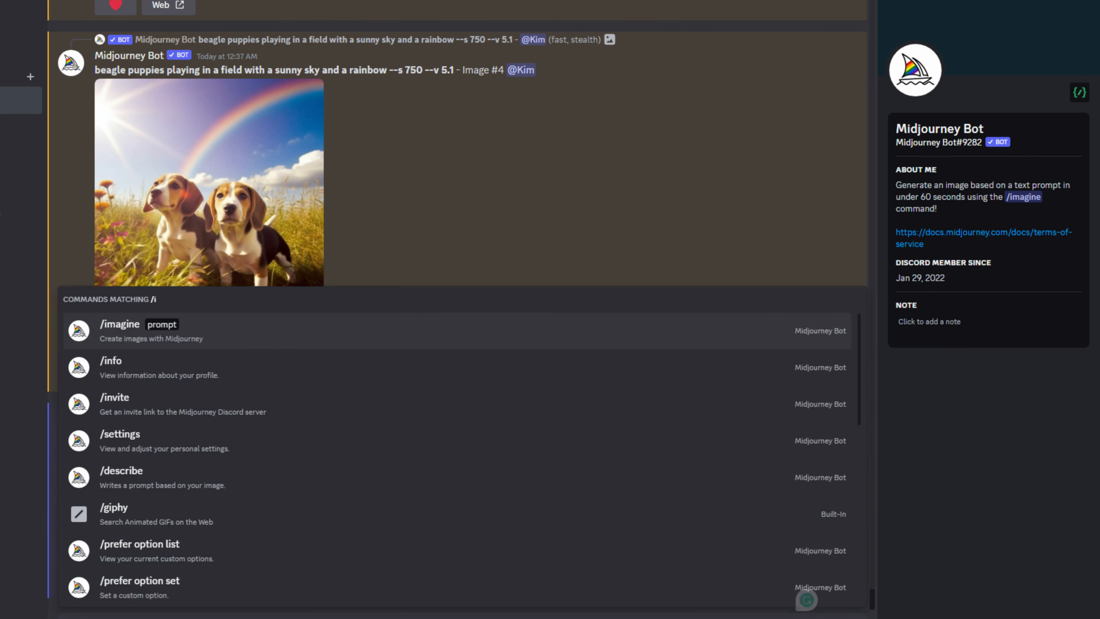
key("Return")
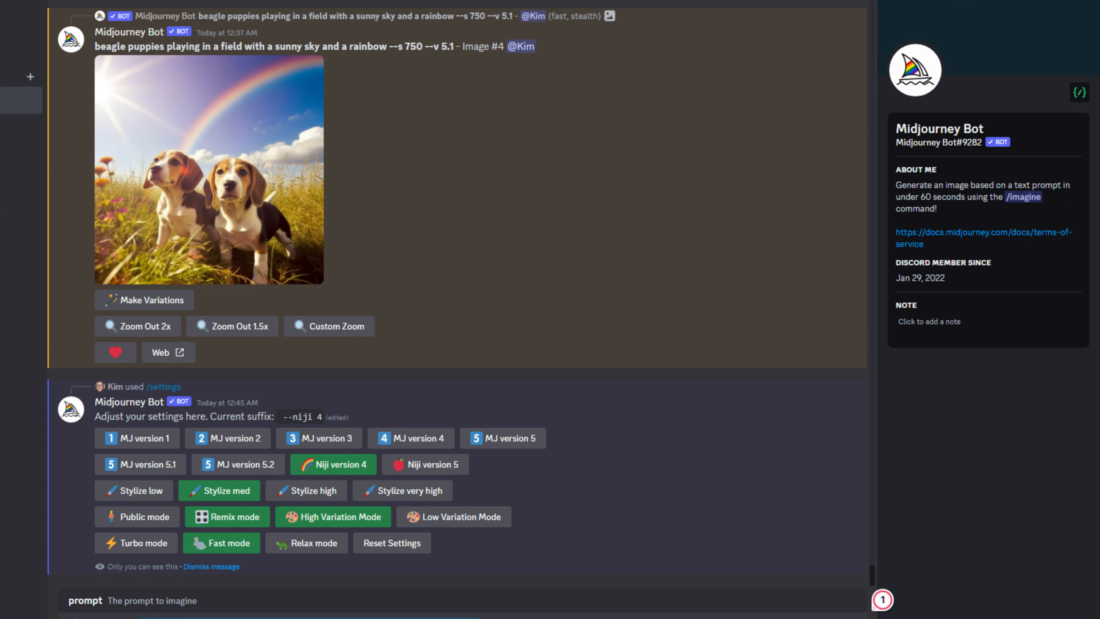
key("Return")
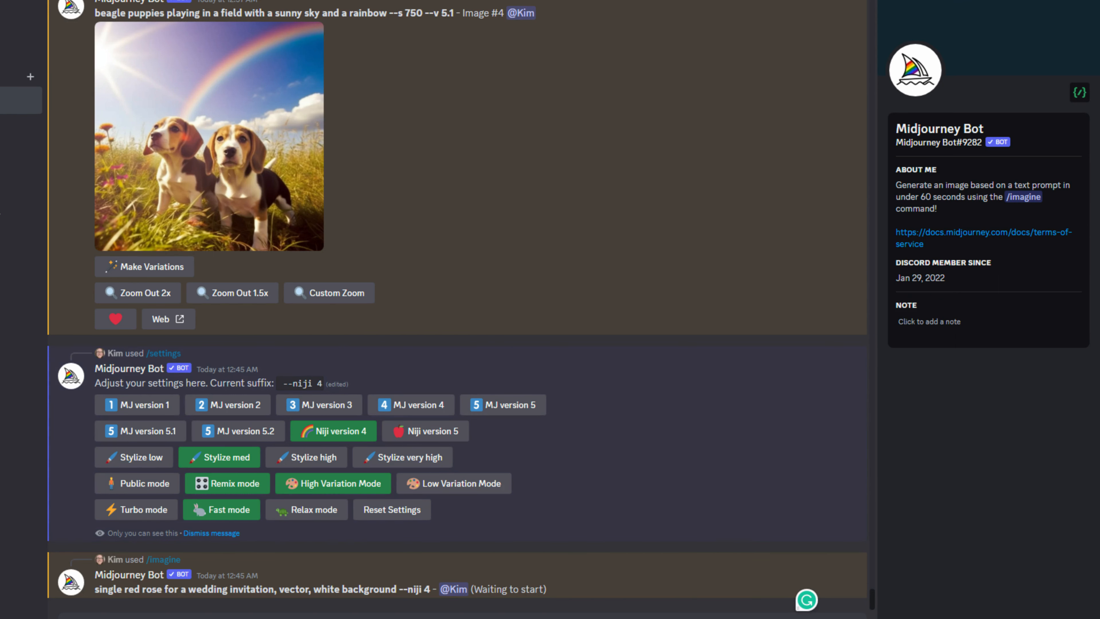
key("super")
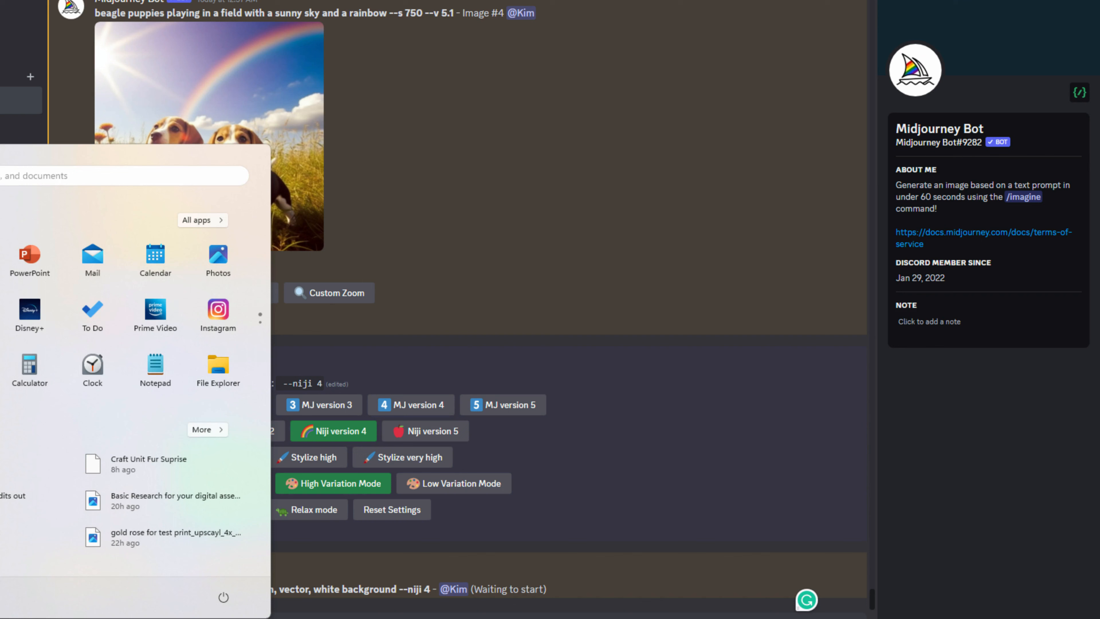
- Launch Upscayl from Windows search, toggle Batch Upscale on and off, then minimize it
left_click(7, 178)
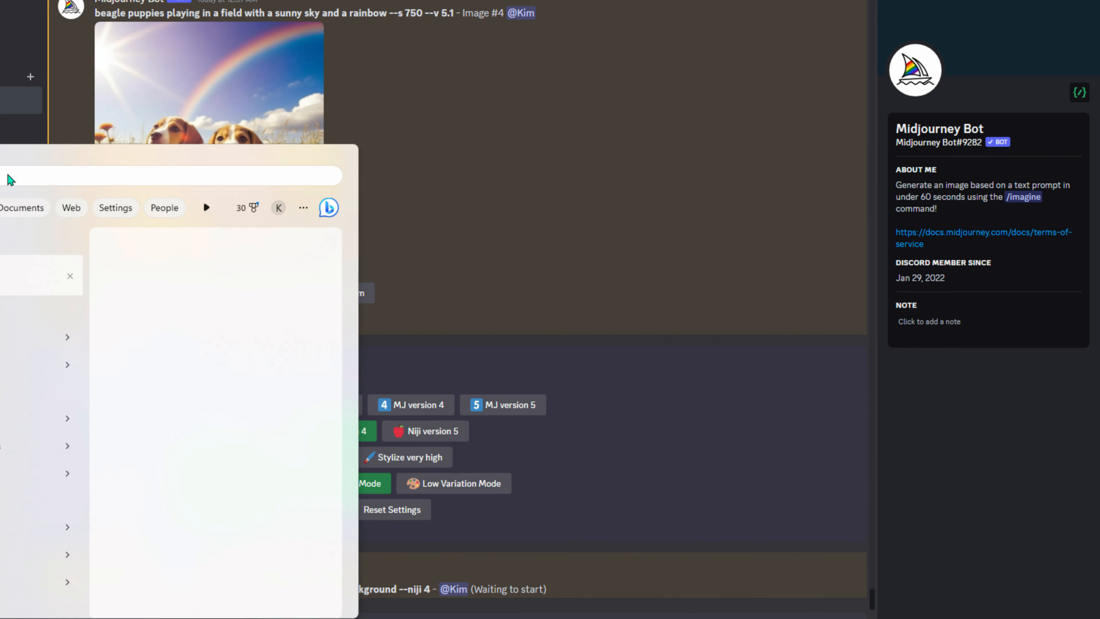
type("p")
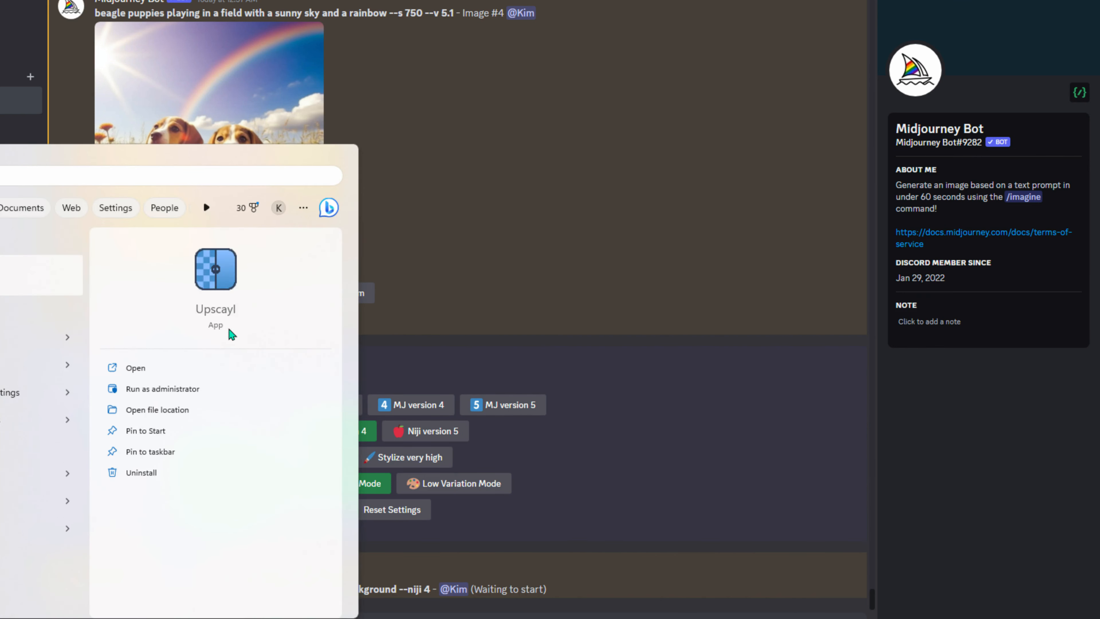
left_click(144, 370)
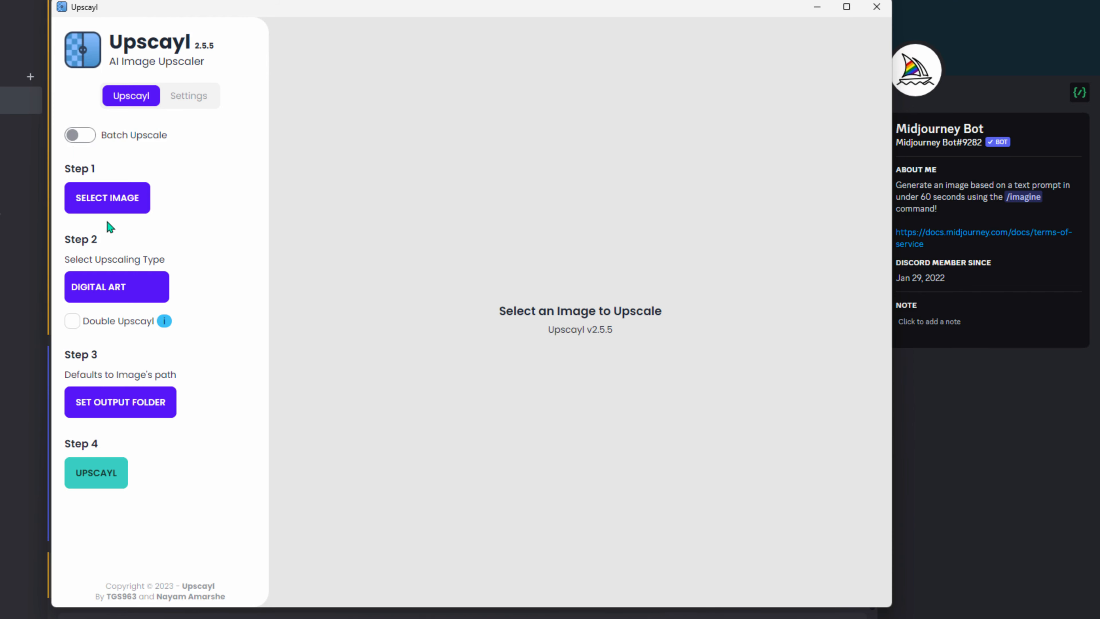
left_click(80, 138)
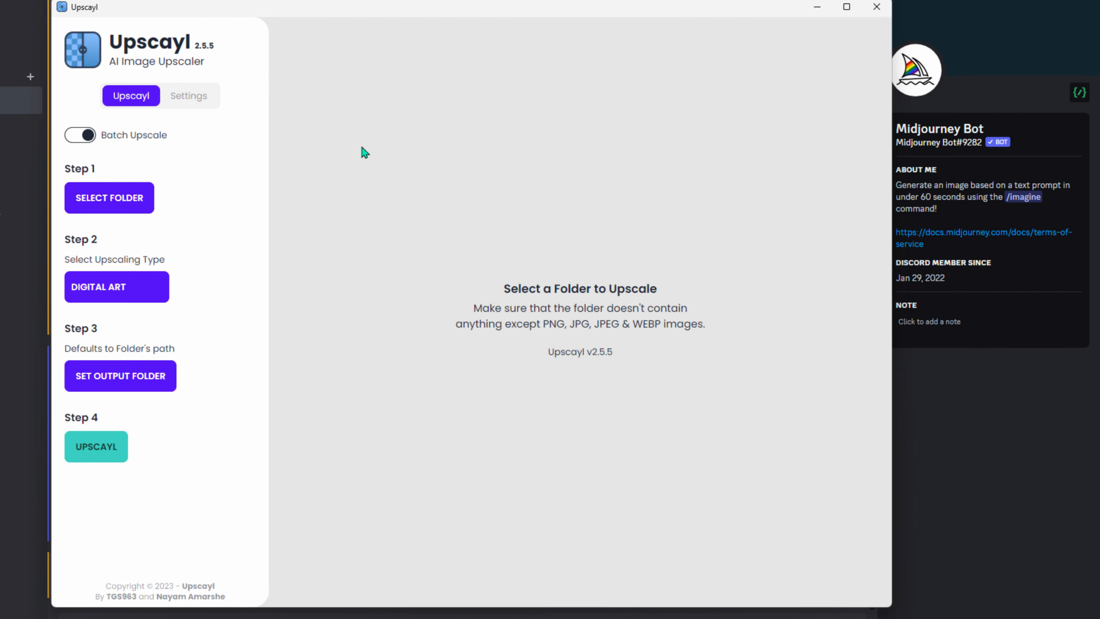
left_click(79, 138)
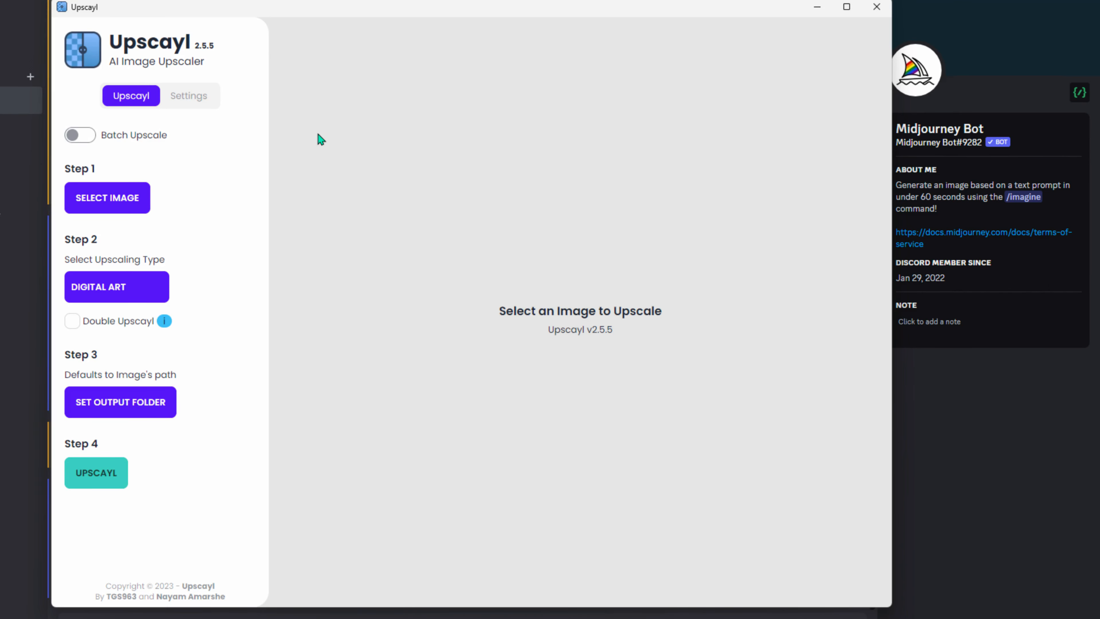
left_click(813, 16)
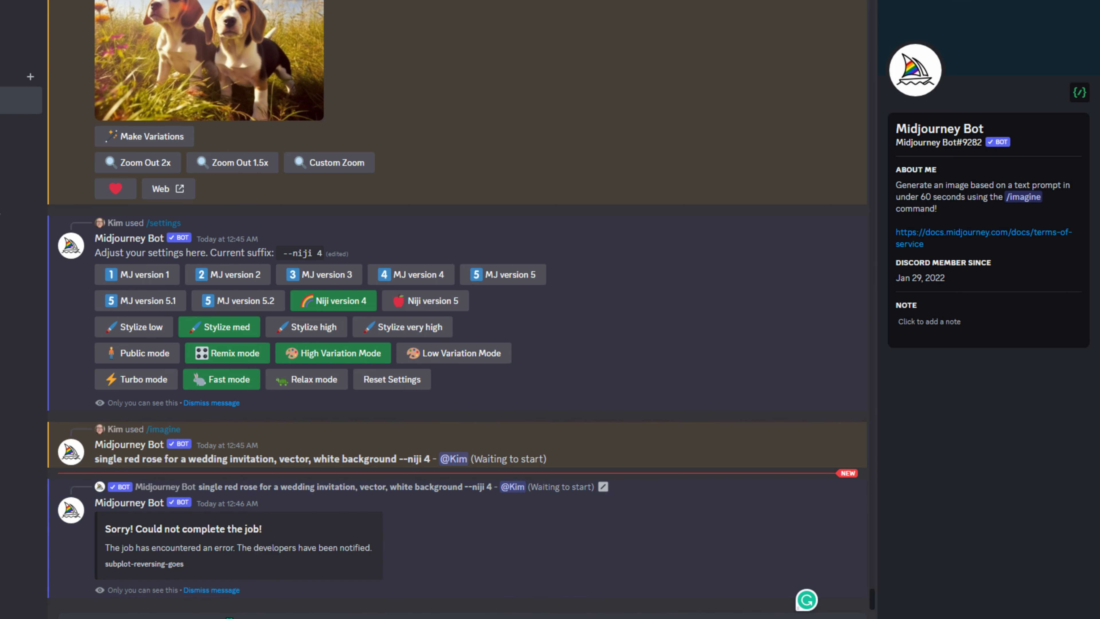
- Check Midjourney's status and maintenance channel, then type /settings in the bot chat again
type("/settings")
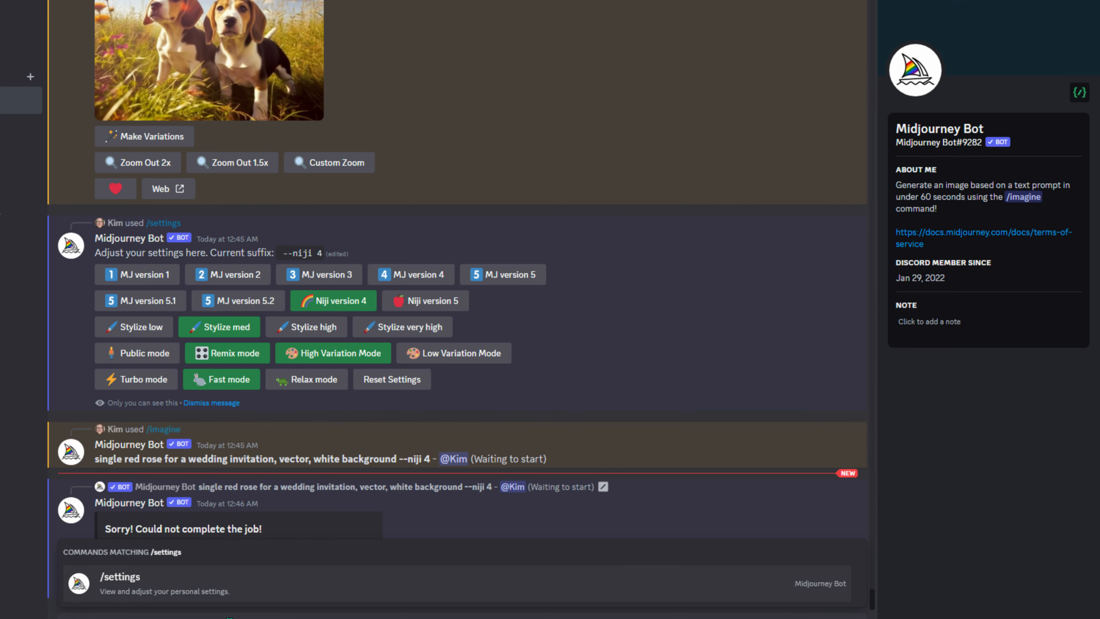
key("Return")
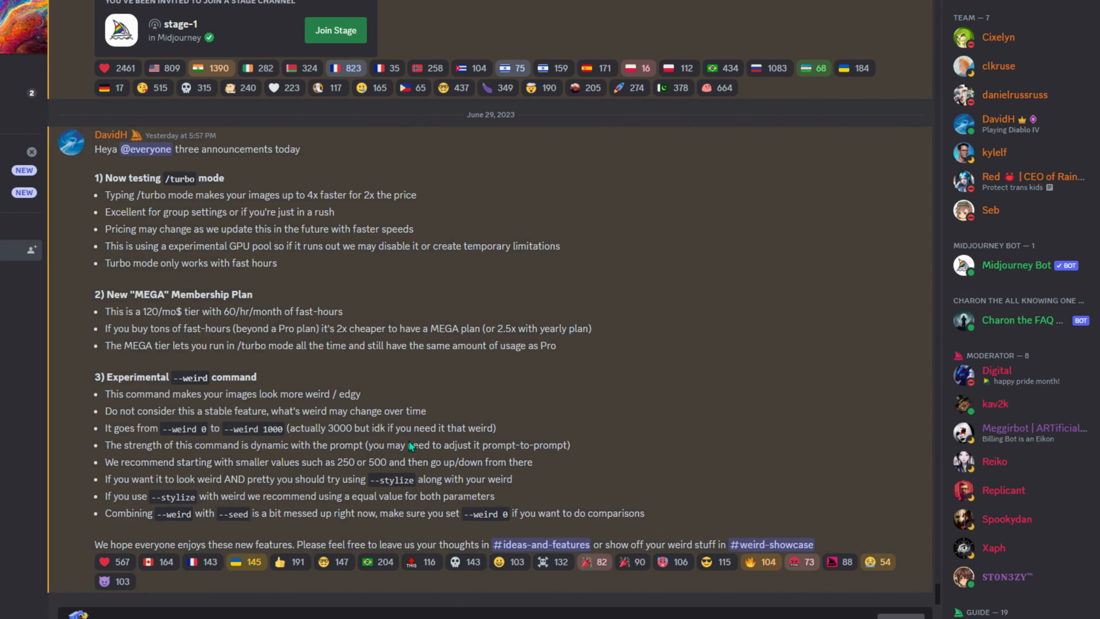
scroll(521, 392, "up", 7)
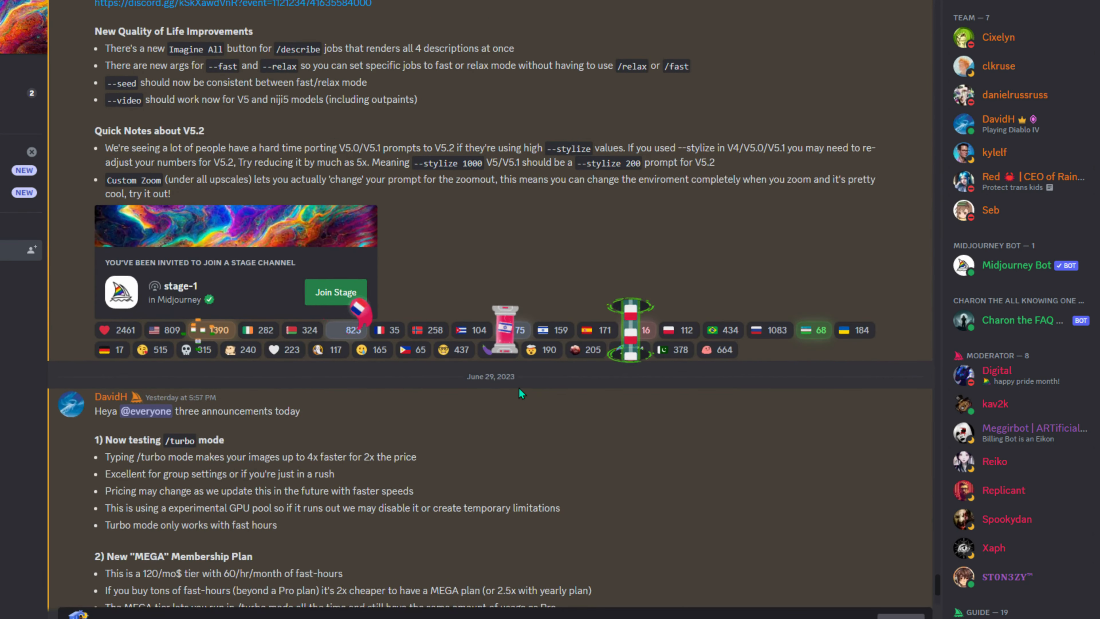
scroll(521, 392, "down", 7)
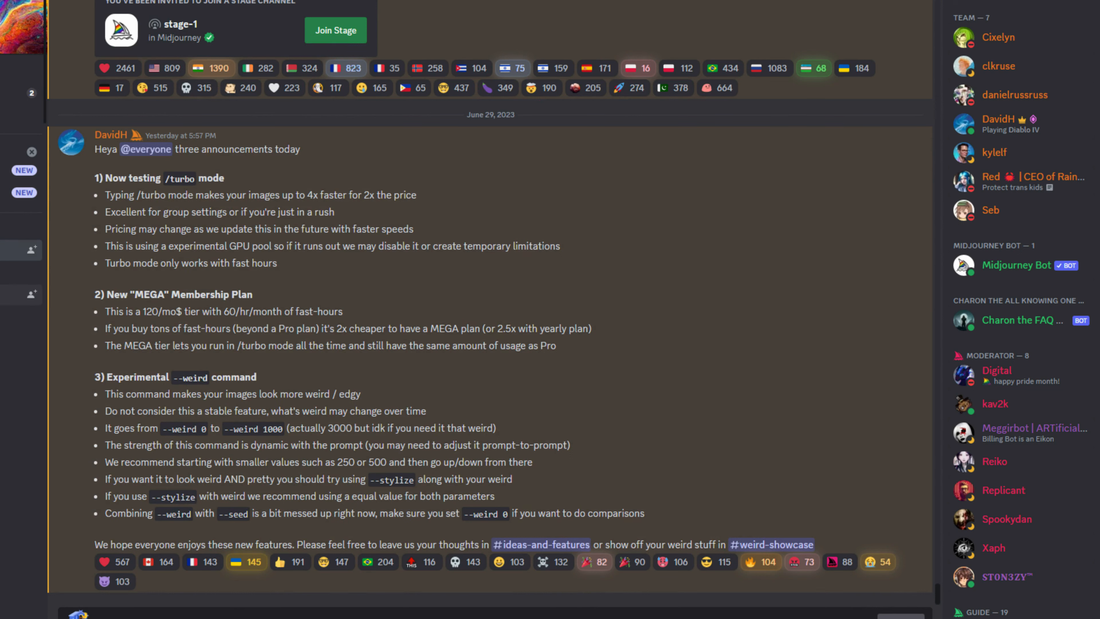
left_click(22, 295)
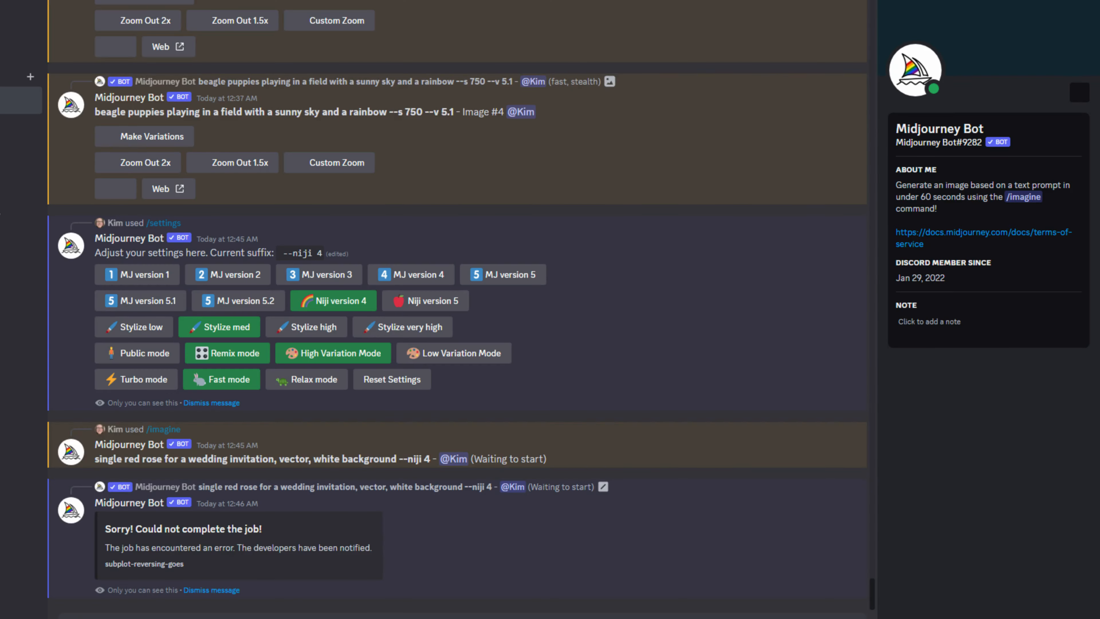
type("/settings")
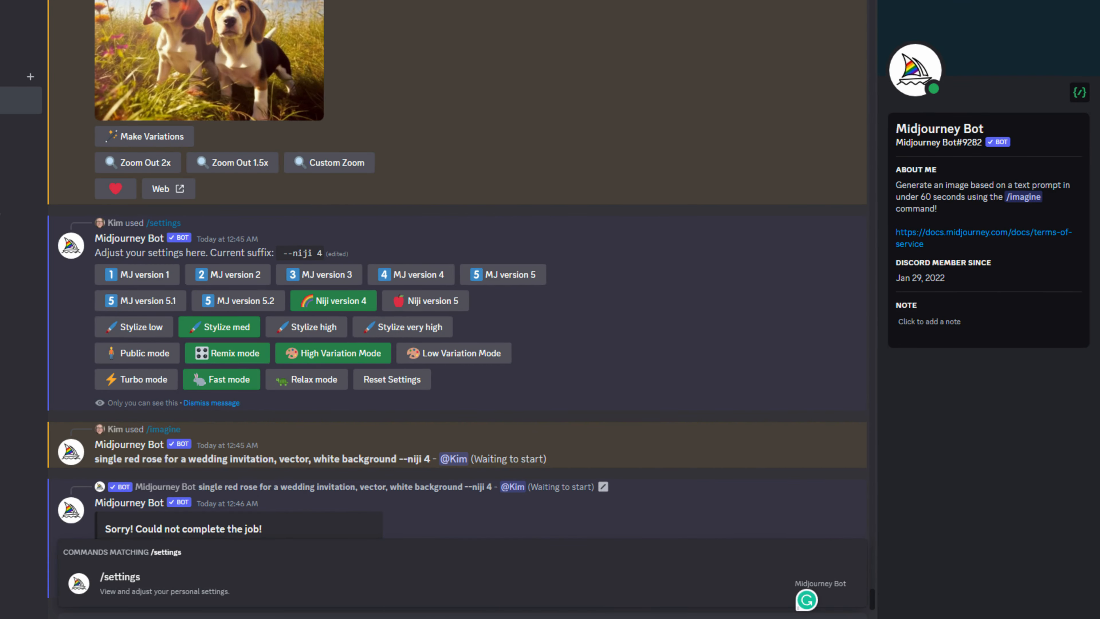
- Send /settings and choose Stylize very high with MJ version 5 (--s 750 --v 5)
key("Return")
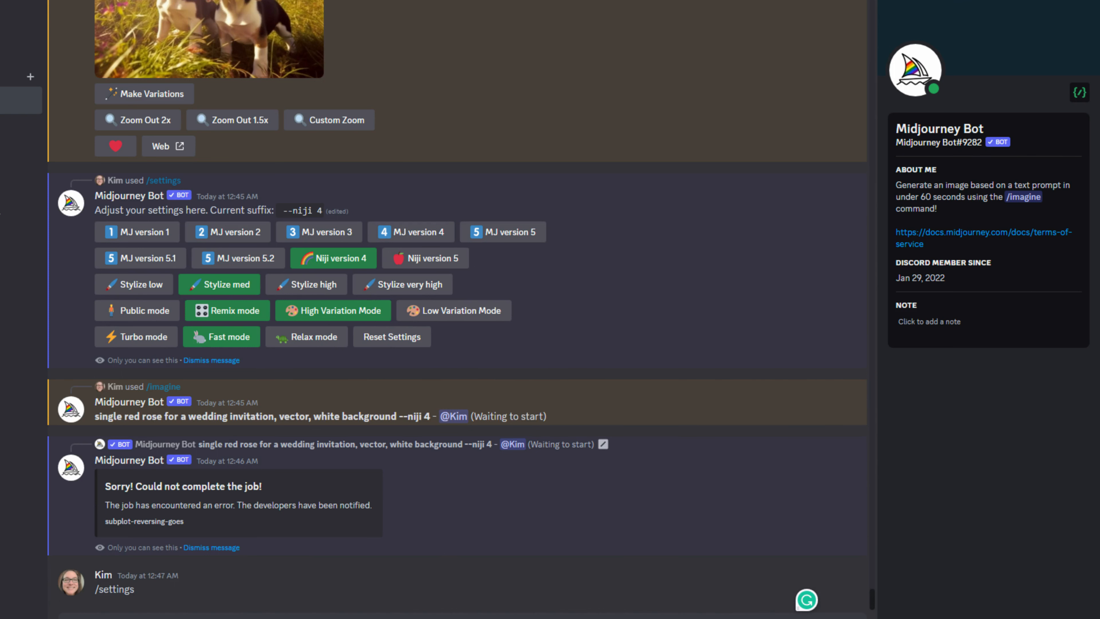
type("/settings")
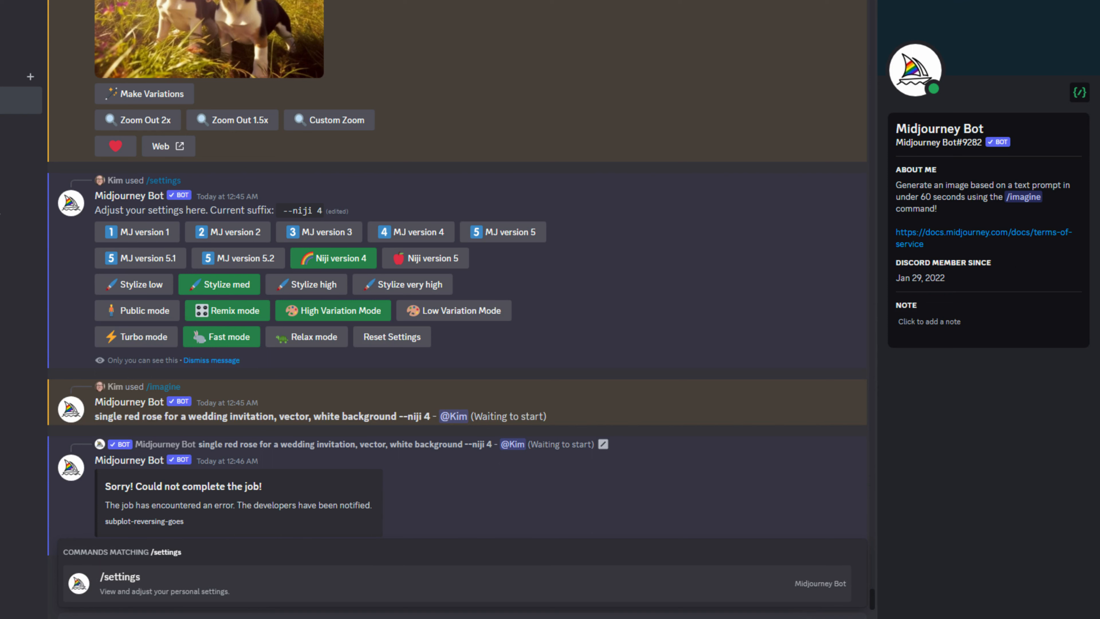
key("Return")
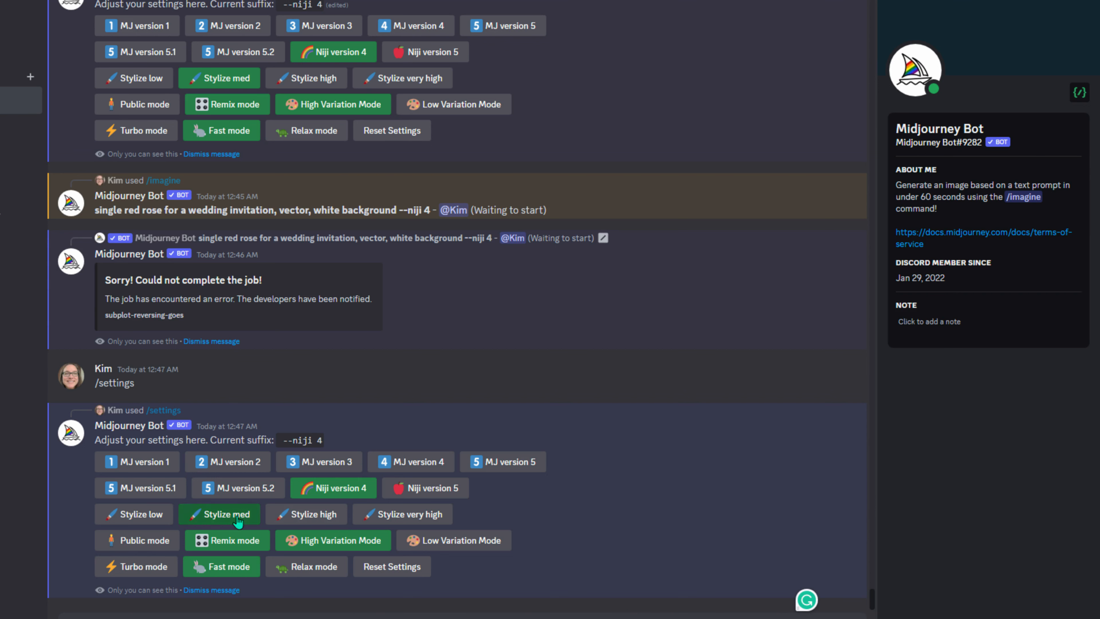
left_click(430, 515)
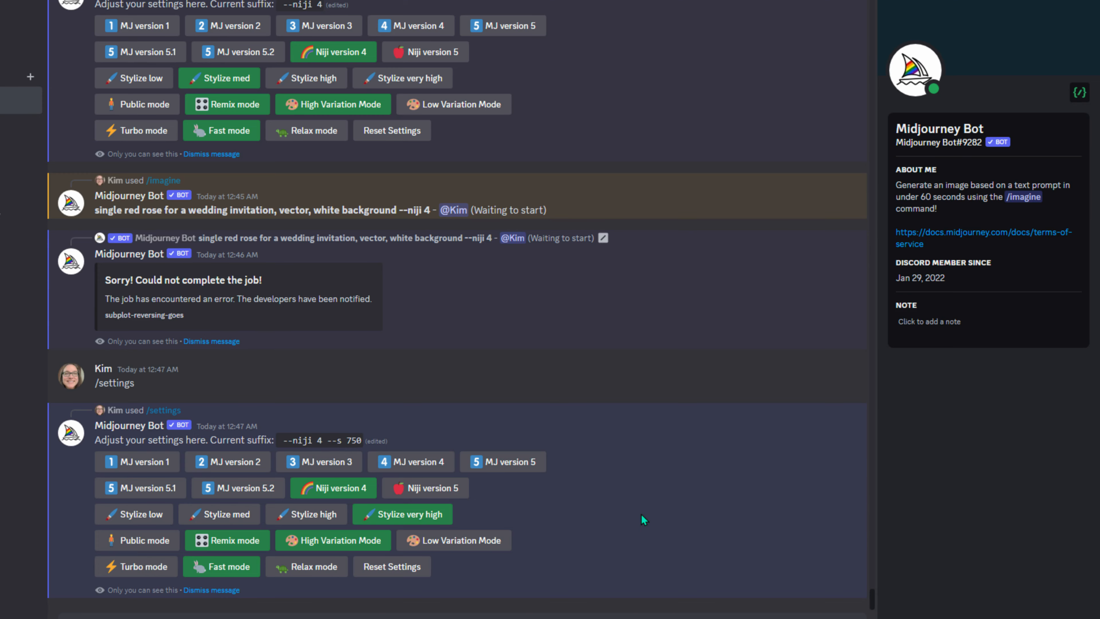
scroll(644, 519, "up", 20)
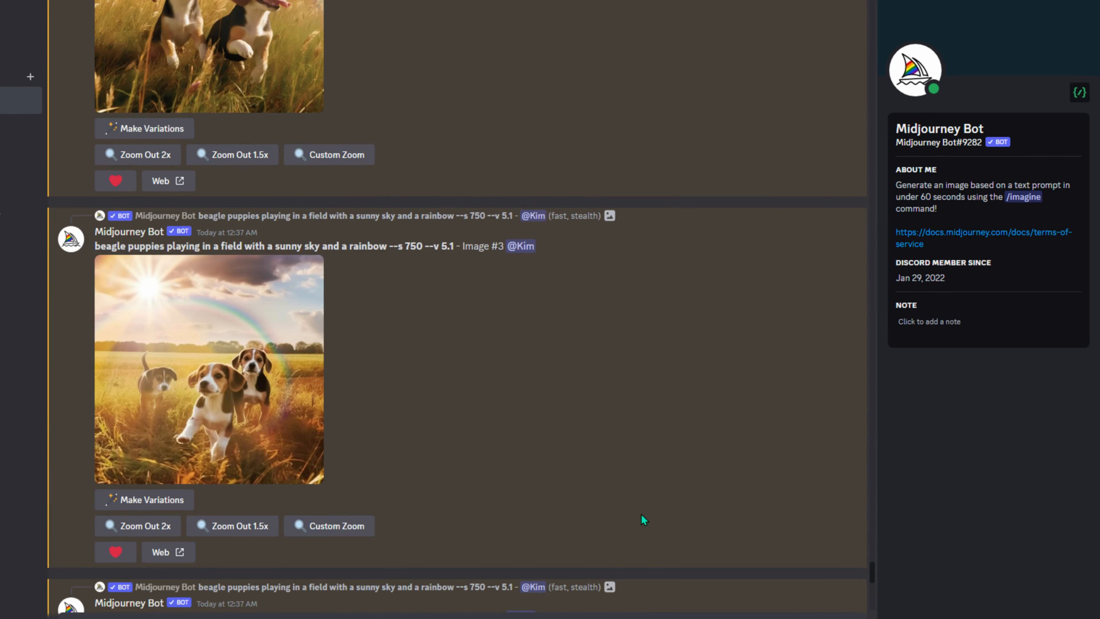
scroll(641, 514, "up", 11)
scroll(641, 514, "down", 20)
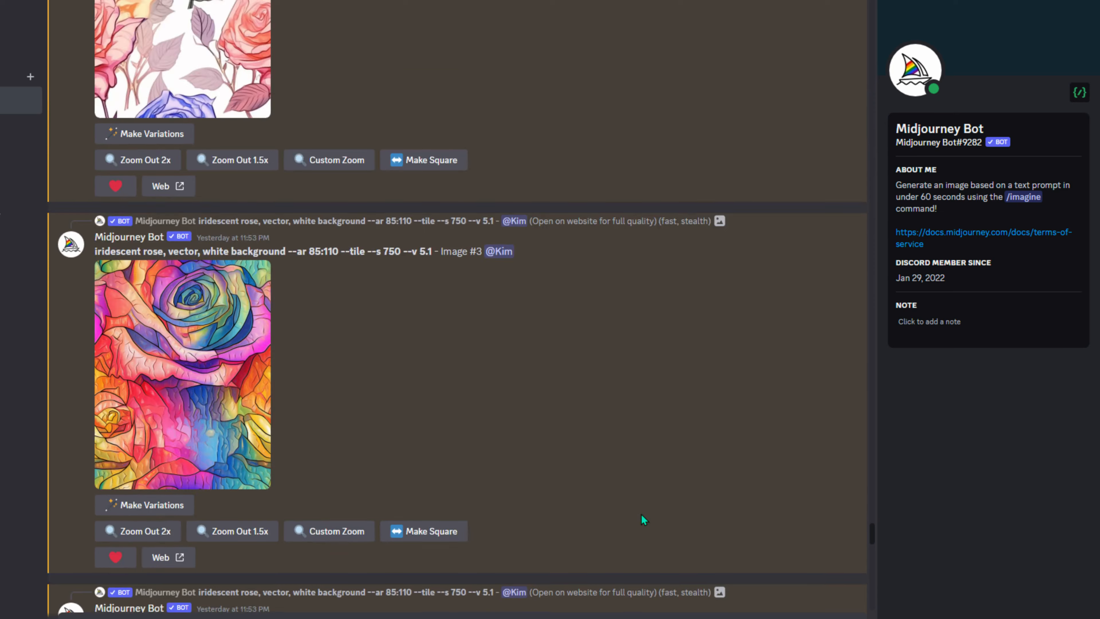
scroll(640, 514, "down", 15)
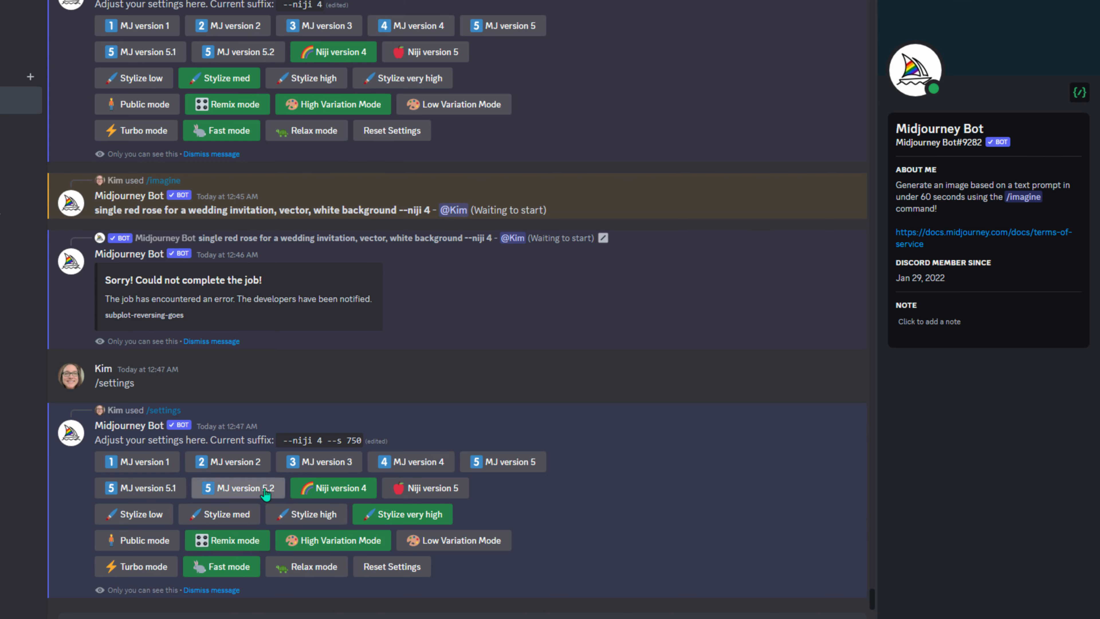
left_click(515, 462)
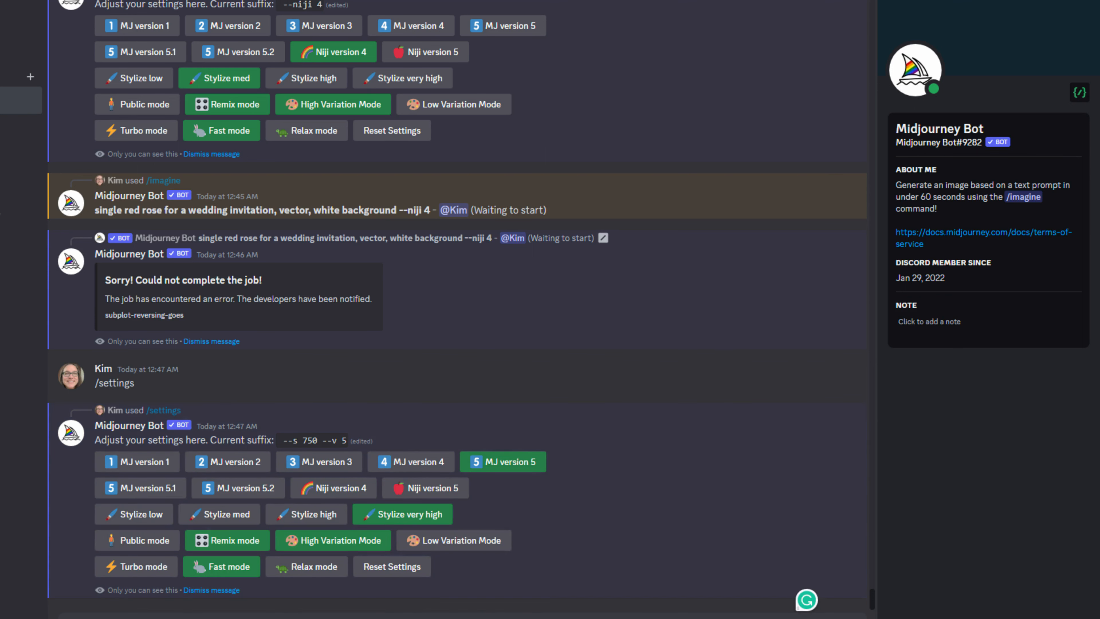
type("/imagine")
key("Tab")
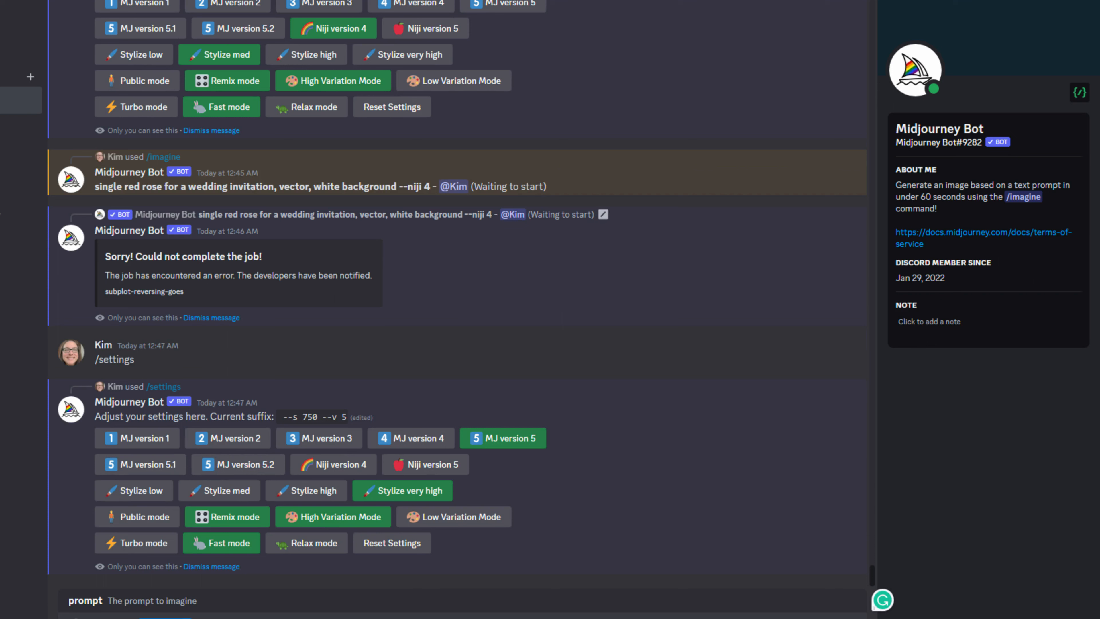
- Generate 'single red rose for a wedding invitation, vector, white background' with --s 750 --v 5
type("single red rose for a wedding invitation, vector, white background")
key("Return")
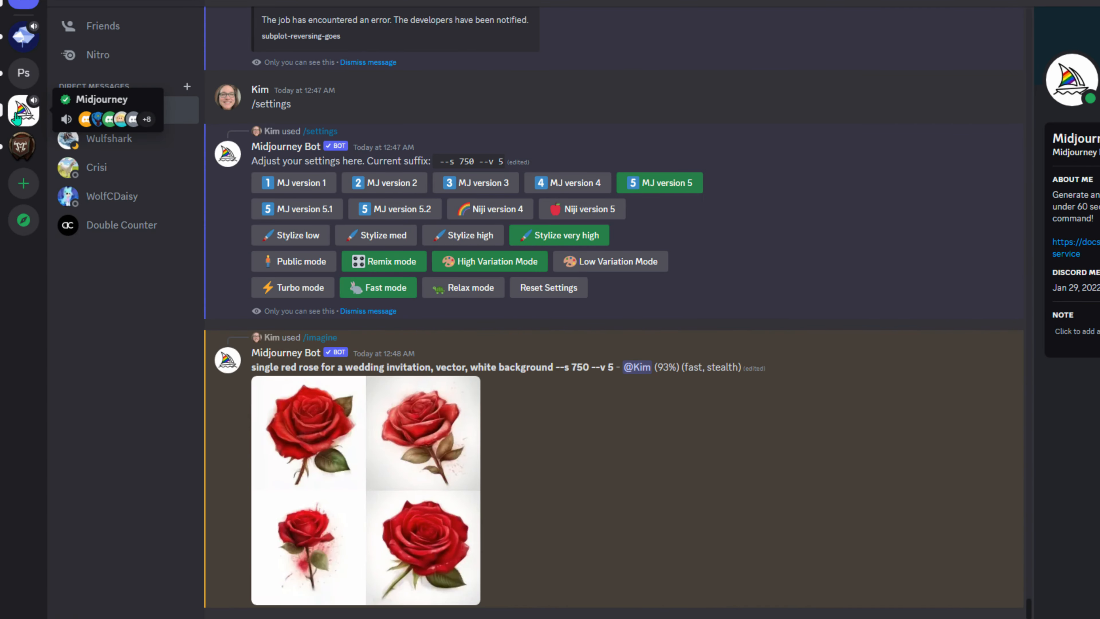
- Browse recent bot generations in the Midjourney server's newbies-104 channel
left_click(17, 116)
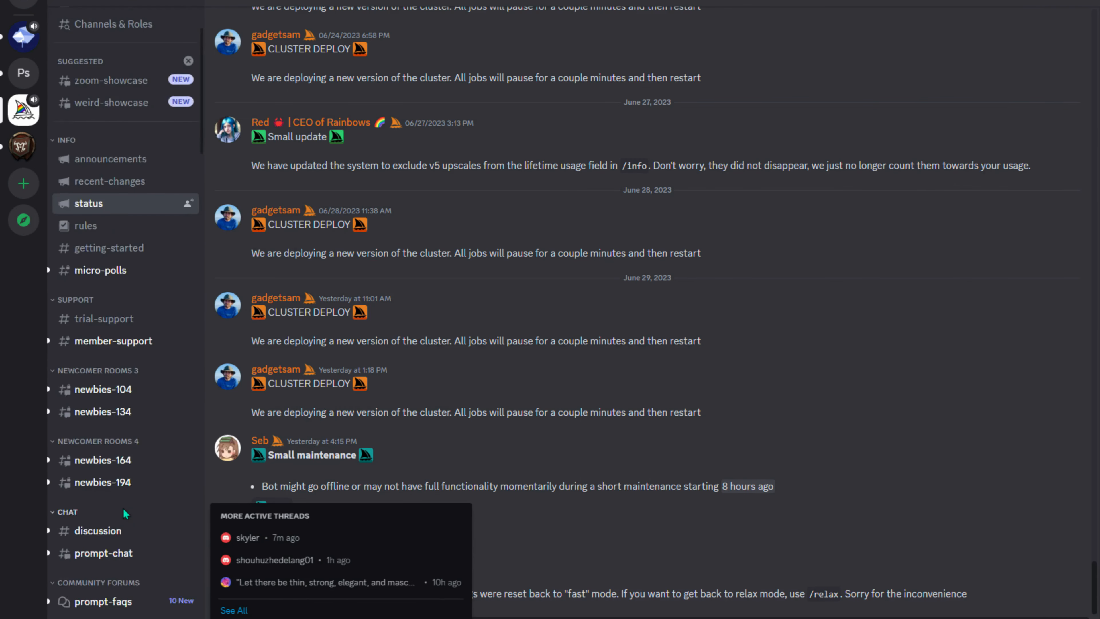
scroll(123, 507, "down", 5)
left_click(117, 236)
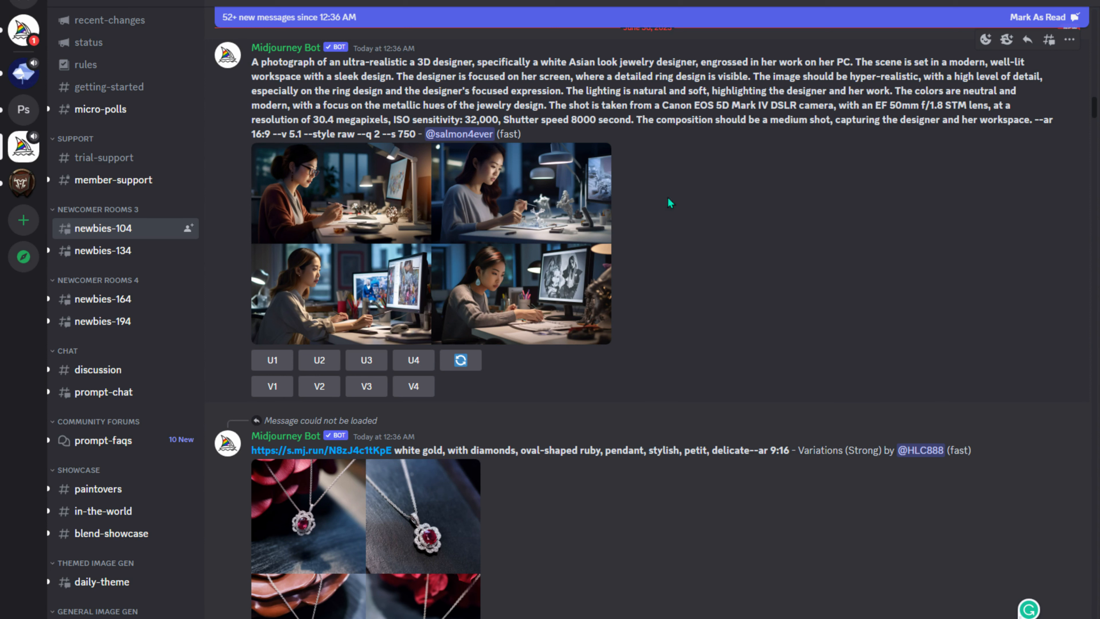
scroll(731, 314, "down", 7)
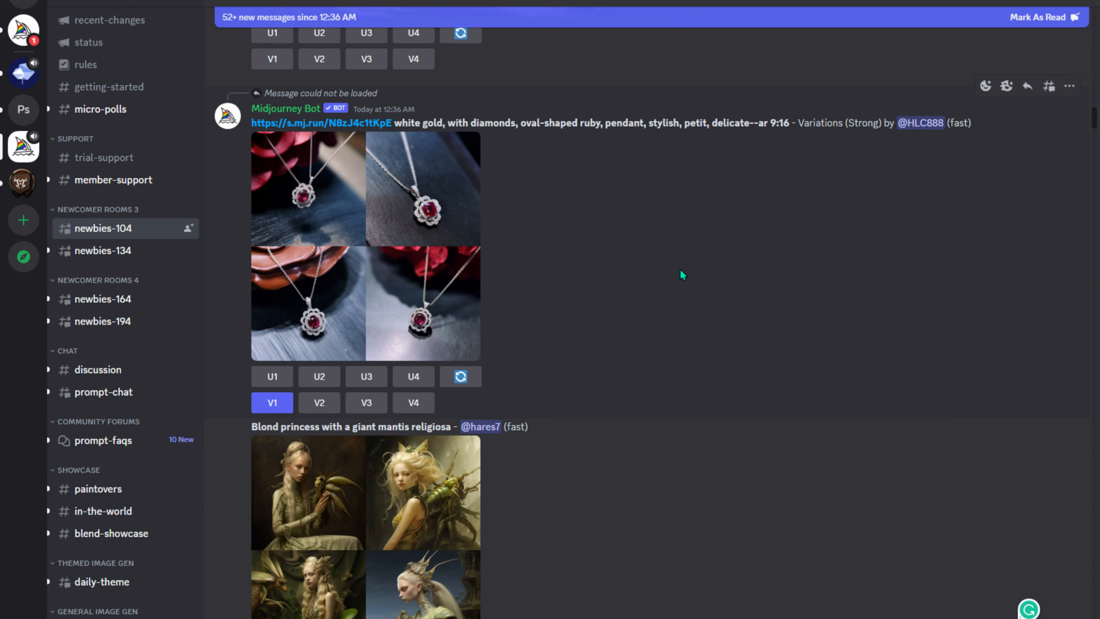
scroll(680, 276, "up", 10)
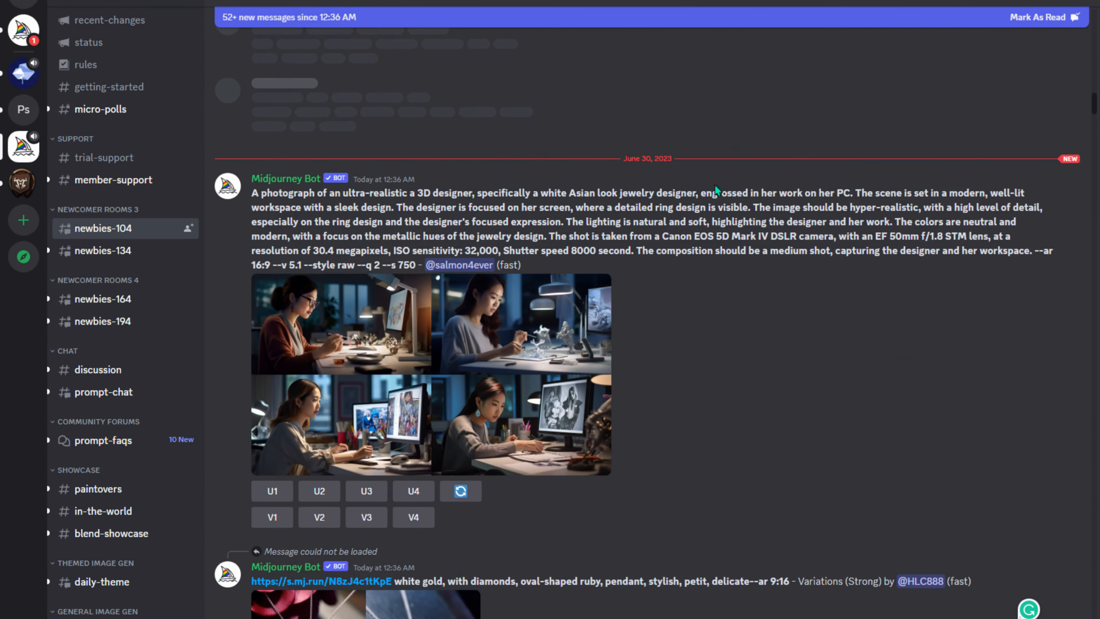
key("alt+Tab")
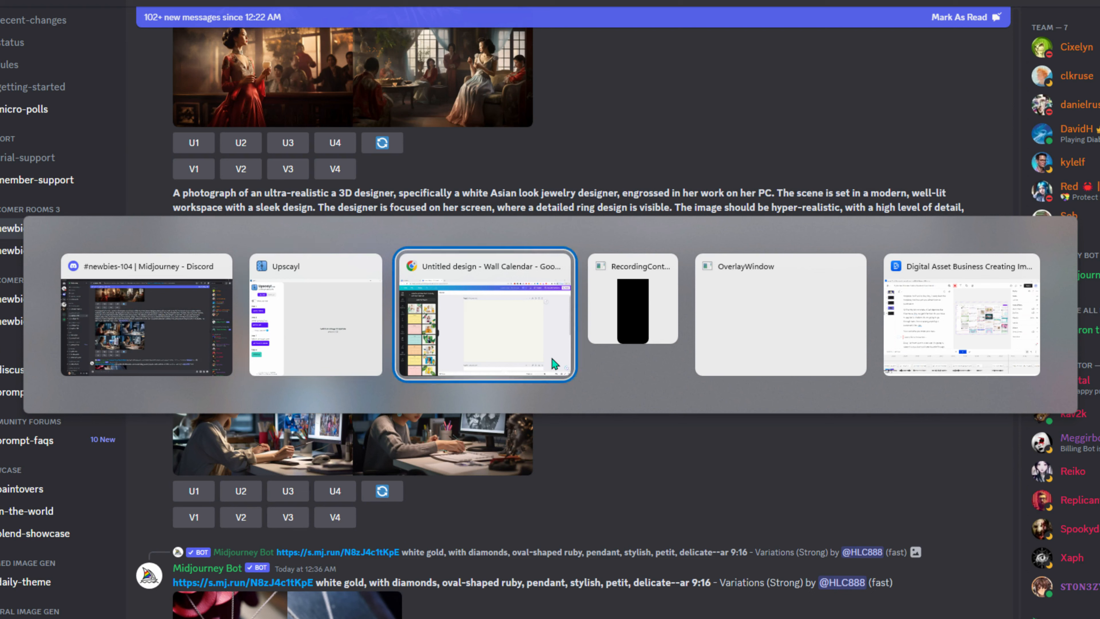
- Open Pinterest in a new Chrome tab and go to the home feed
left_click(552, 359)
key("ctrl+t")
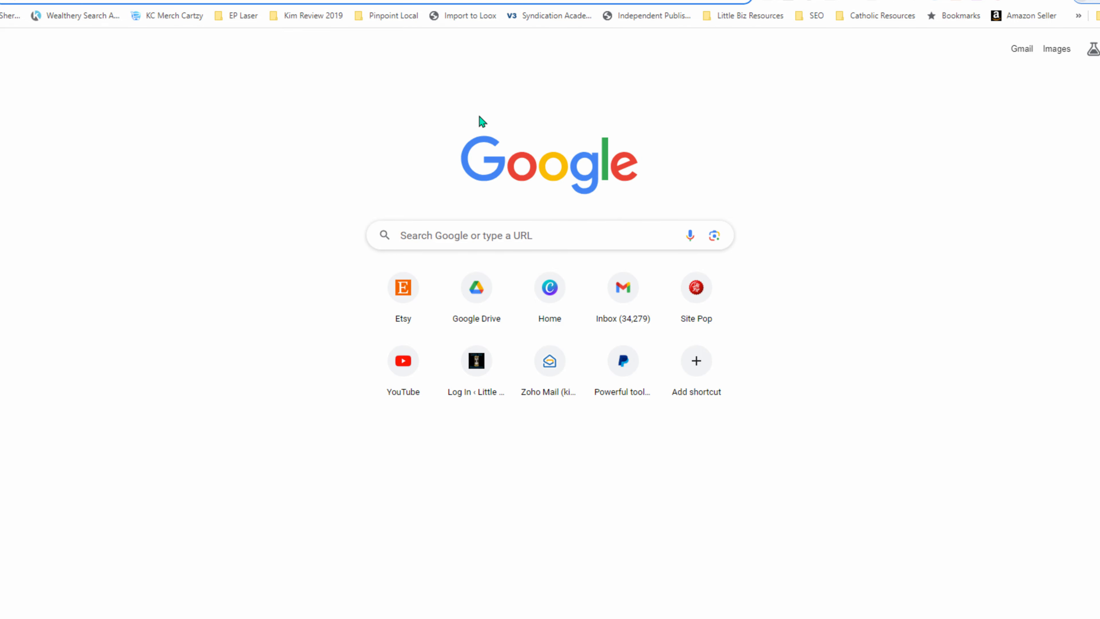
type("pintere")
key("Return")
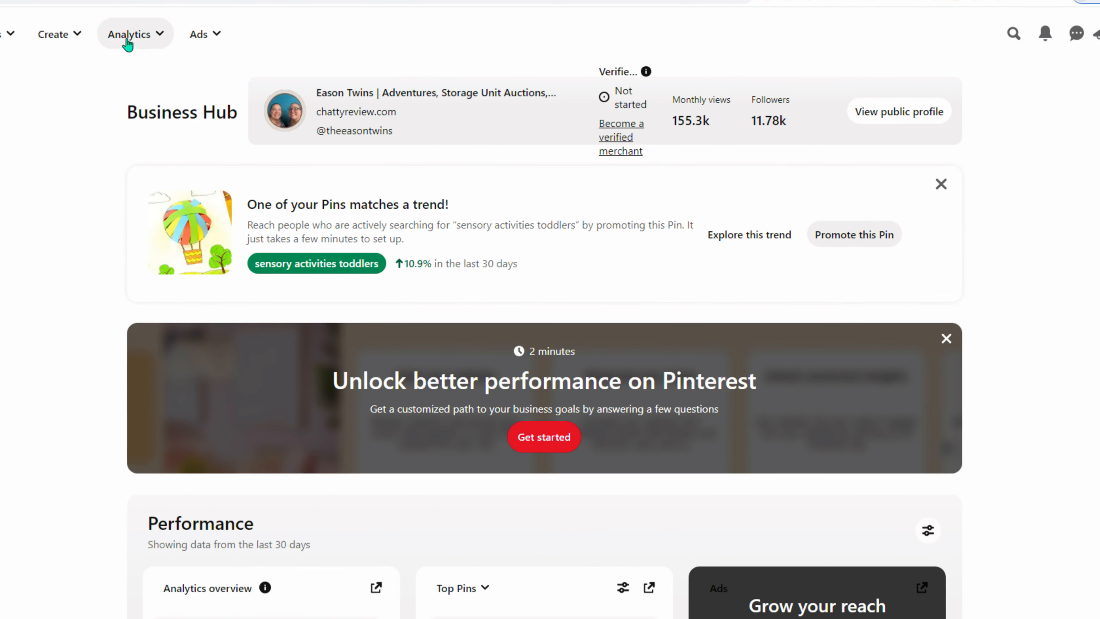
left_click(9, 33)
left_click(13, 97)
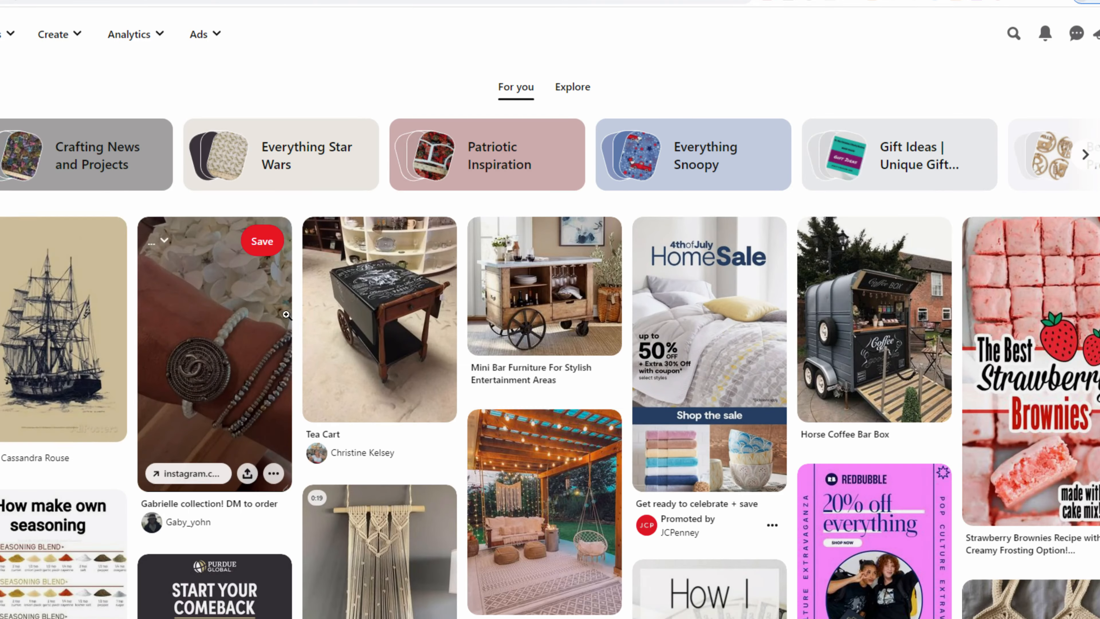
scroll(216, 303, "down", 10)
scroll(304, 303, "up", 10)
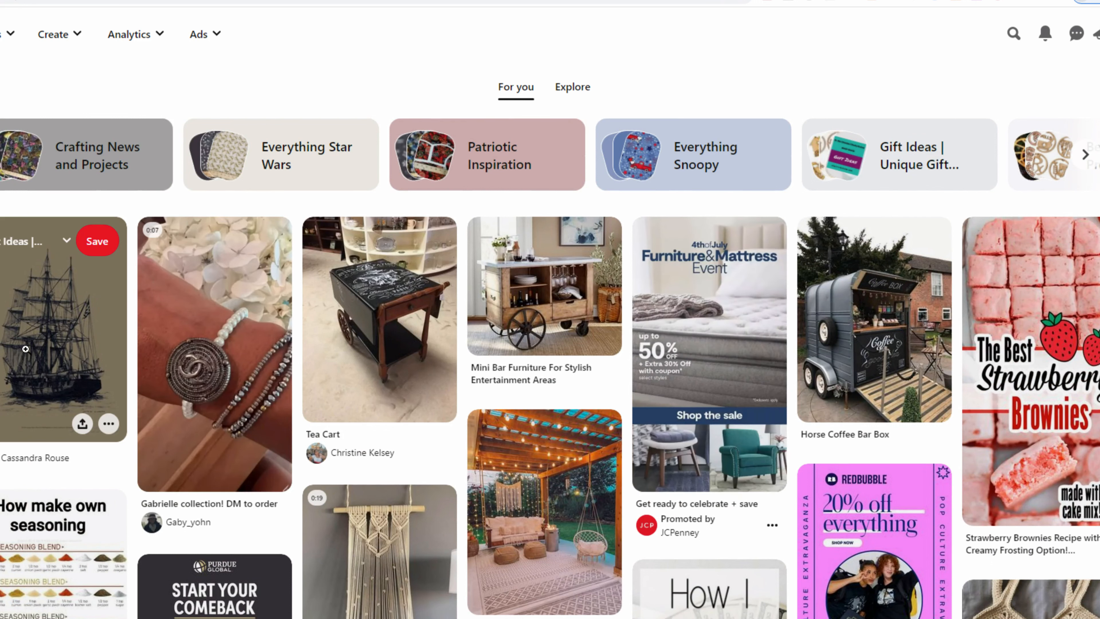
- Open the vintage sailing ship pin's full image in its own tab
left_click(20, 332)
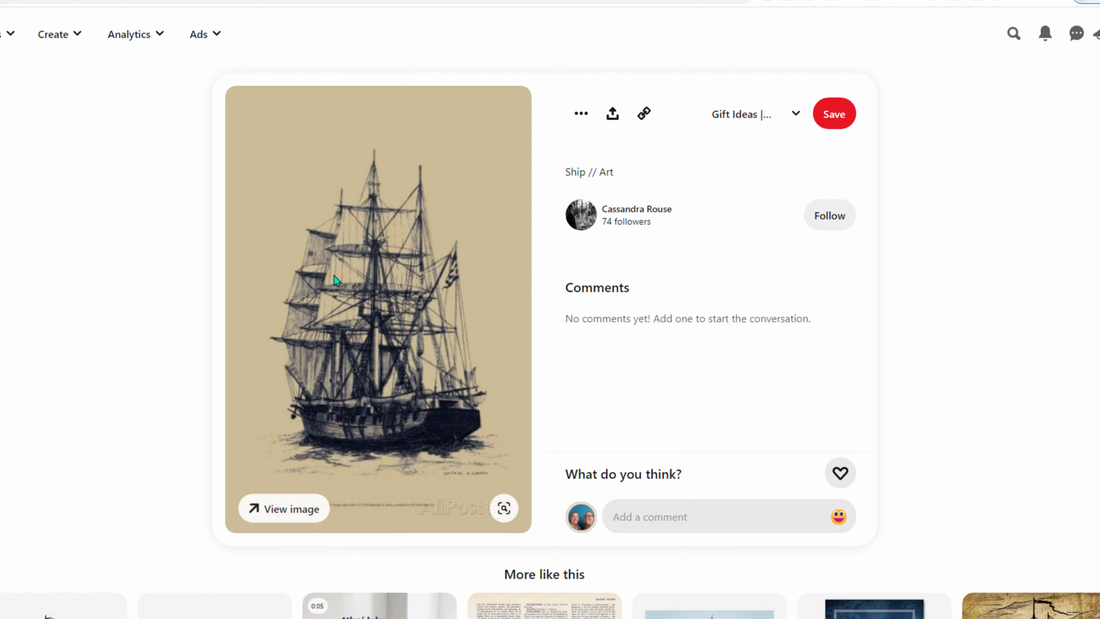
right_click(380, 276)
left_click(429, 287)
left_click(448, 0)
left_click(328, 1)
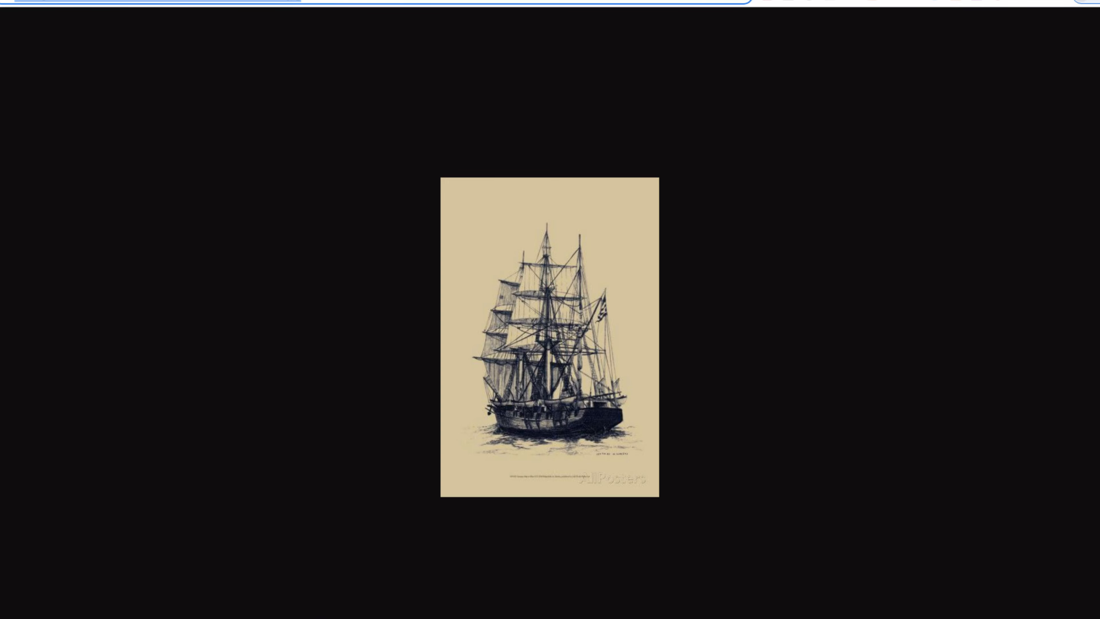
key("alt+Tab")
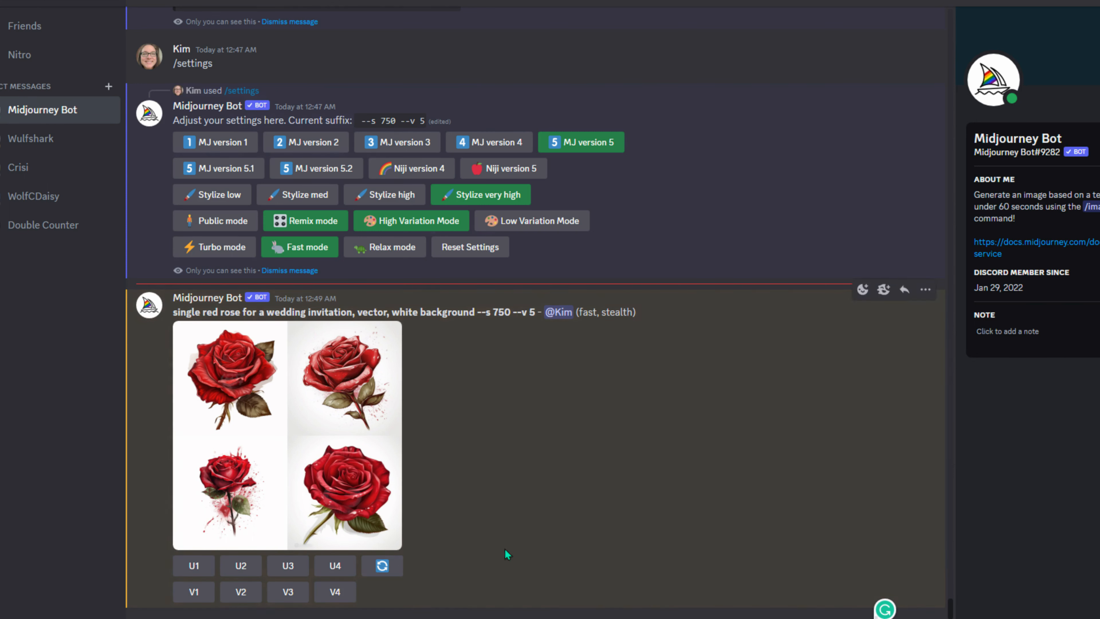
- Run /describe in Midjourney on the copied Pinterest sailing ship image
type("/describe")
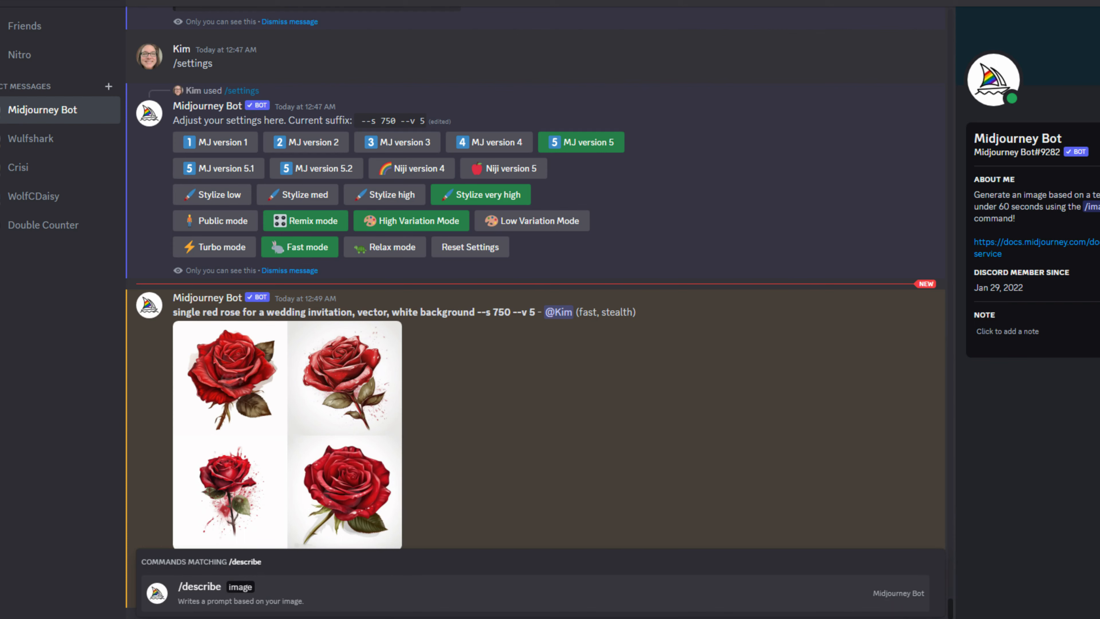
key("Return")
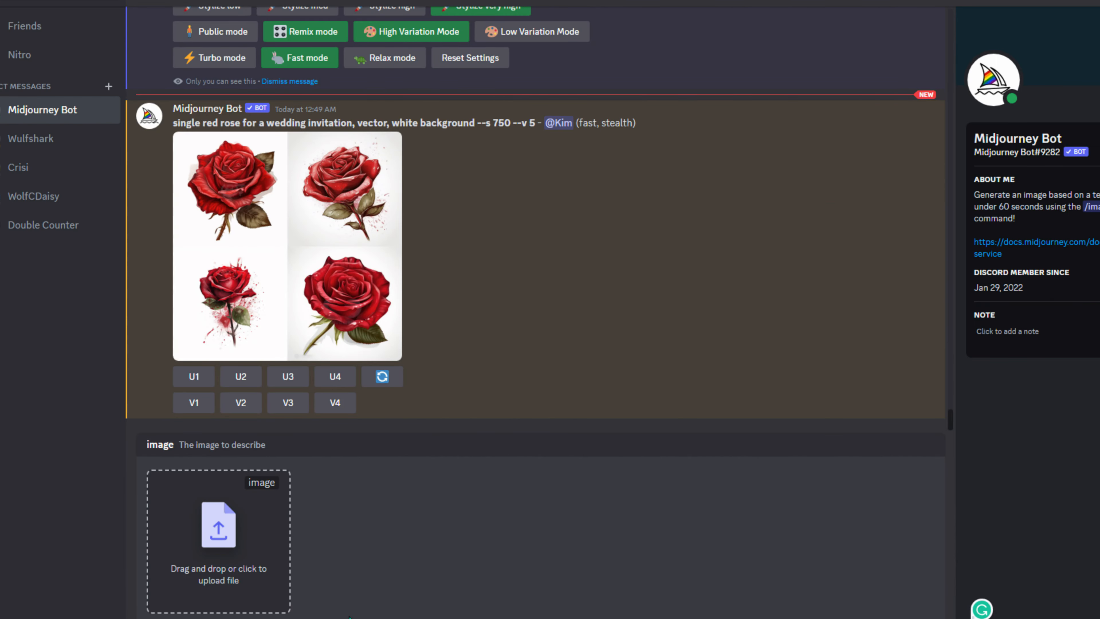
key("alt+Tab")
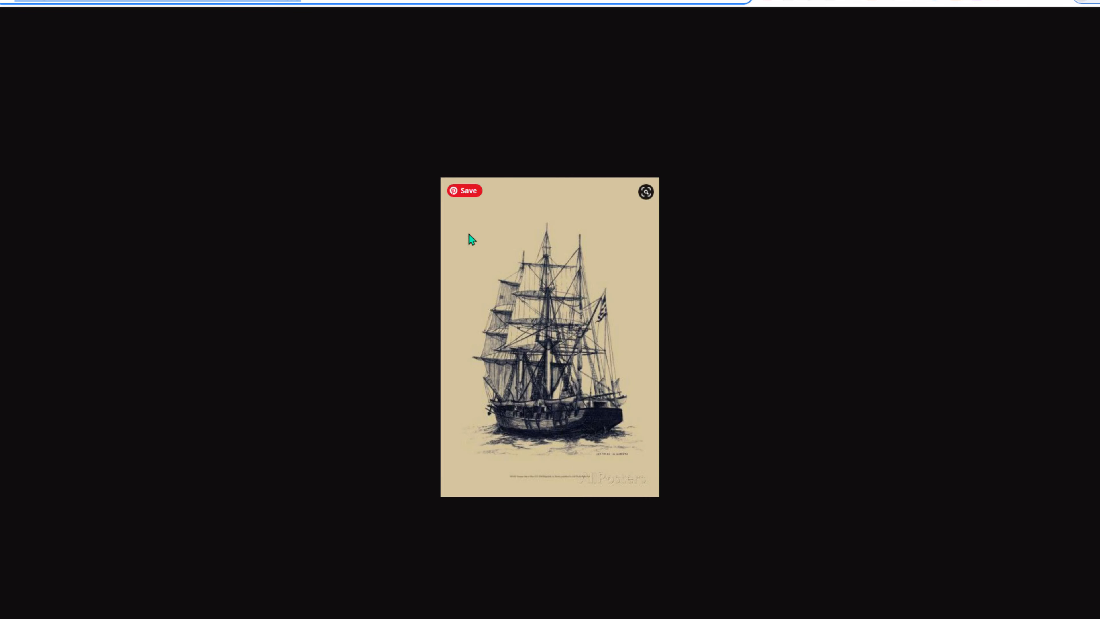
right_click(491, 260)
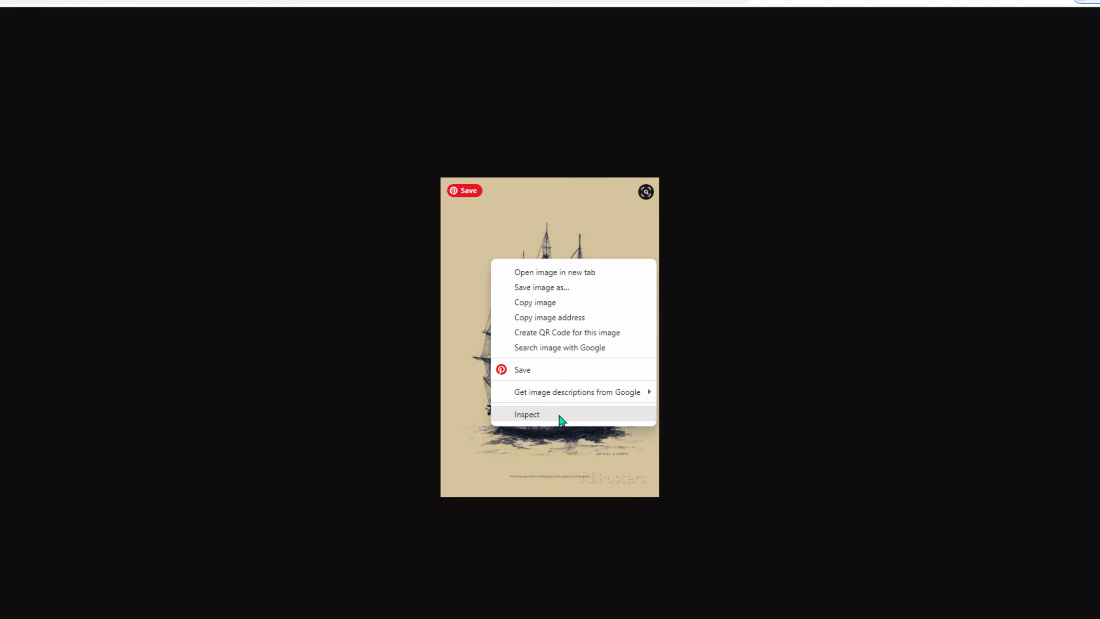
left_click(557, 300)
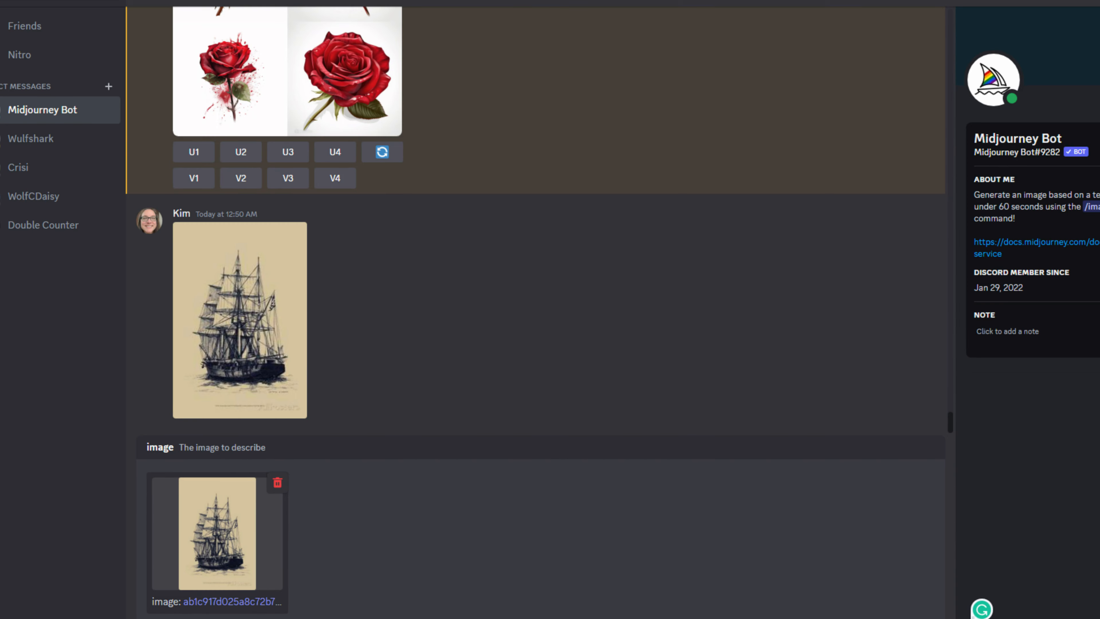
key("Return")
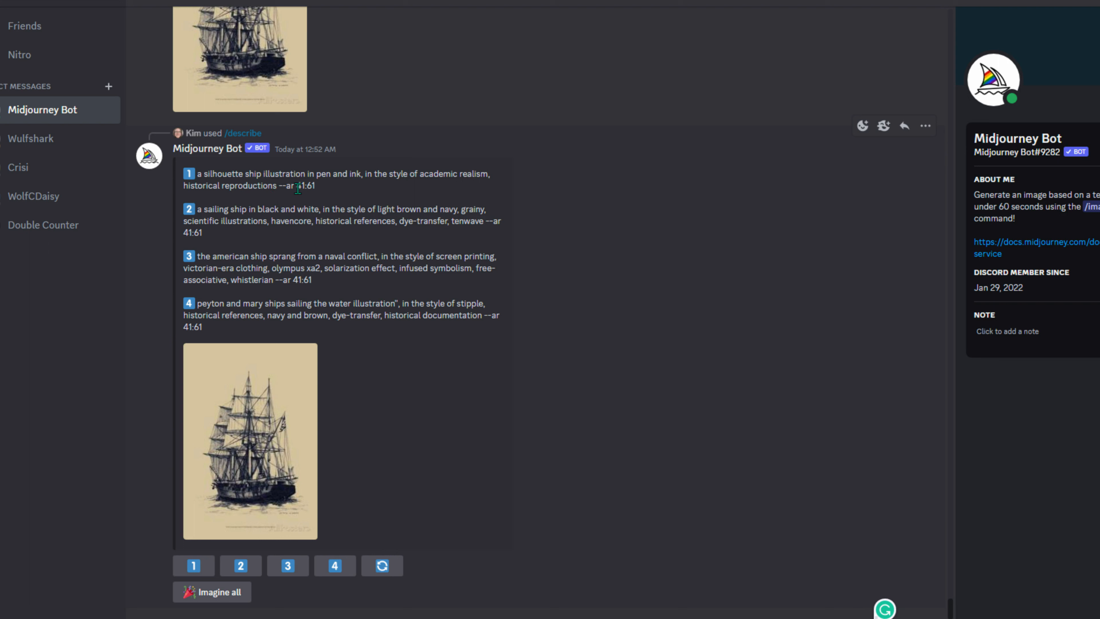
- Review the four suggested ship prompts and run Imagine all on them
left_click_drag(320, 188, 197, 178)
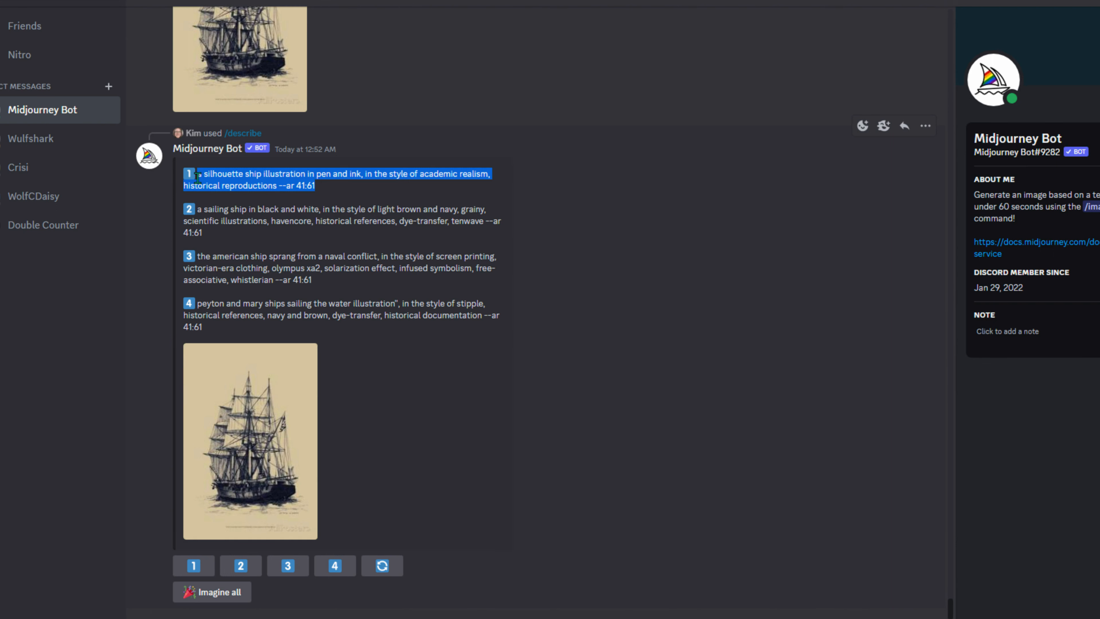
left_click(244, 617)
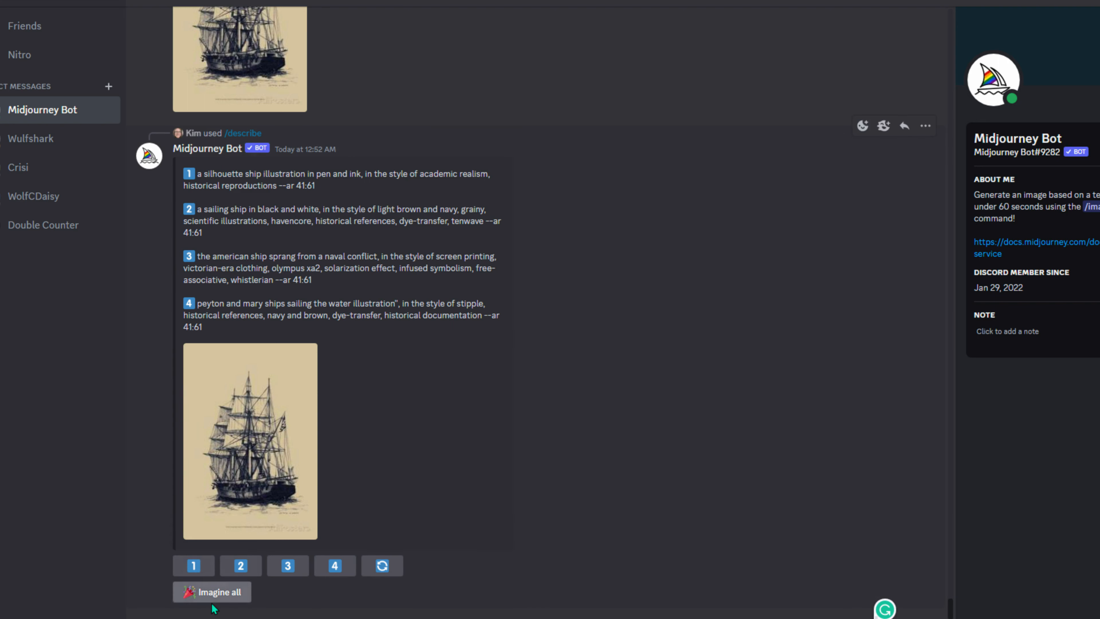
left_click(186, 595)
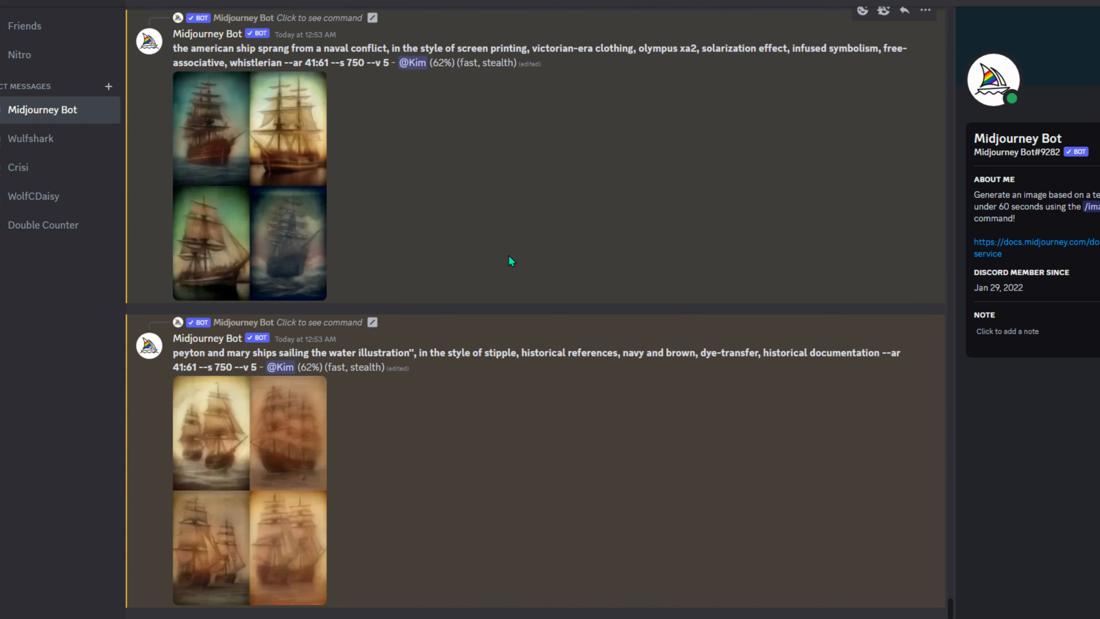
- Upscale all four red rose images with U1–U4
scroll(510, 256, "up", 20)
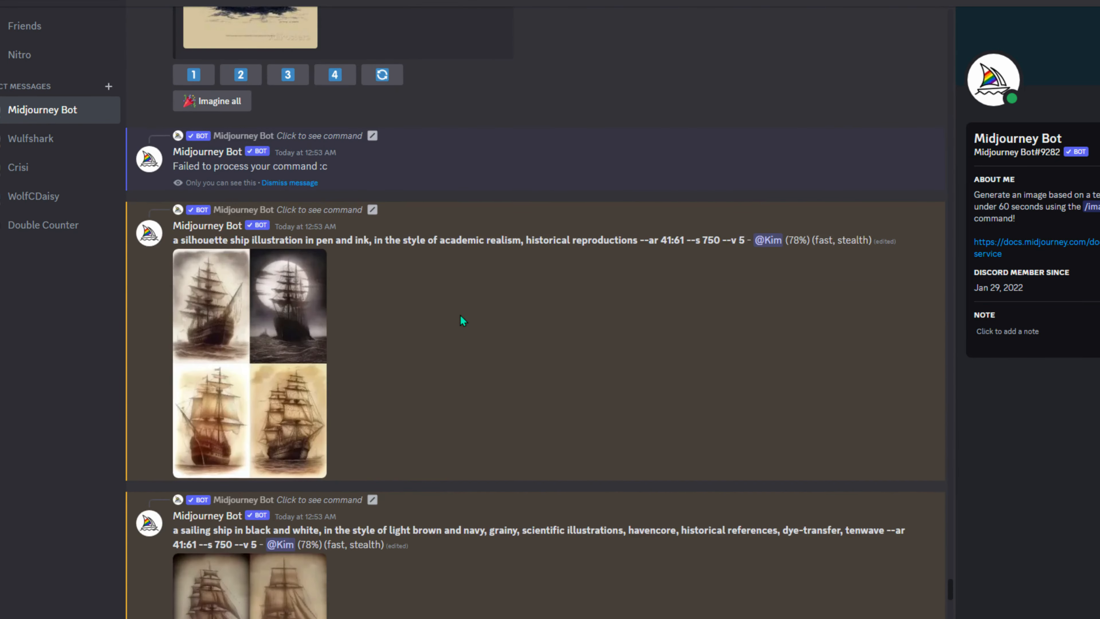
scroll(591, 344, "up", 15)
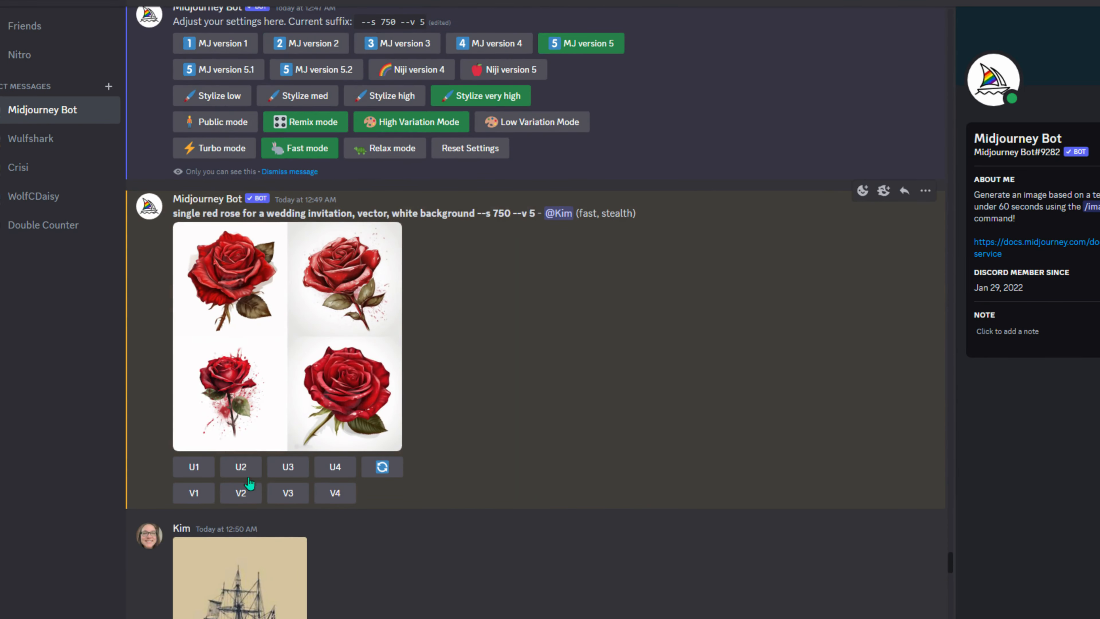
left_click(210, 467)
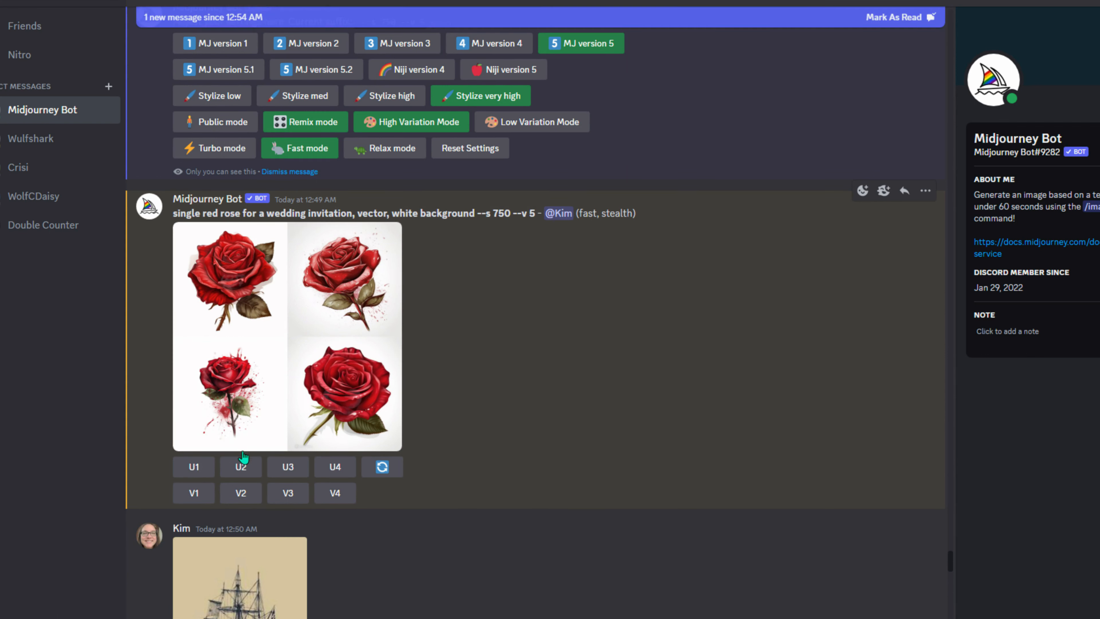
left_click(241, 467)
left_click(288, 467)
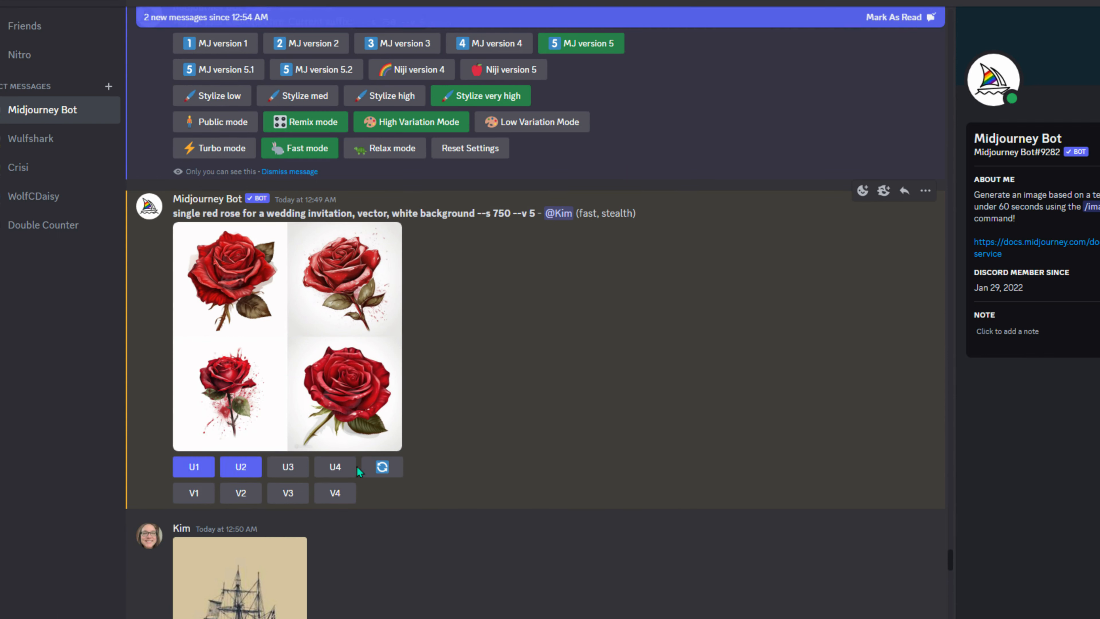
left_click(340, 480)
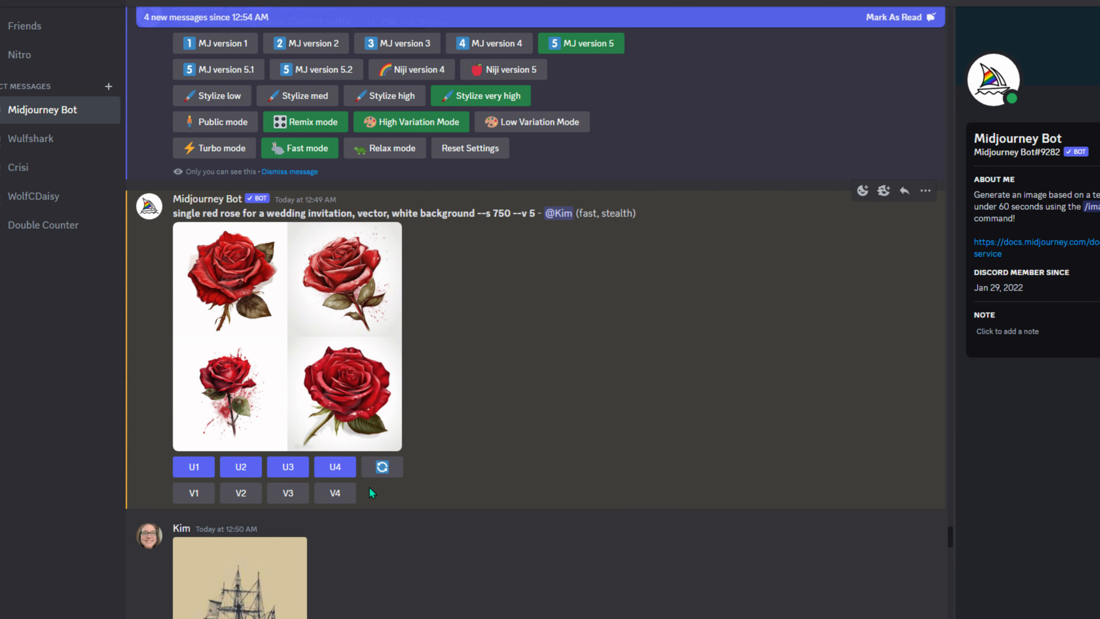
- Re-roll the rose prompt with 'rose' changed to 'roses' and submit it
left_click(380, 476)
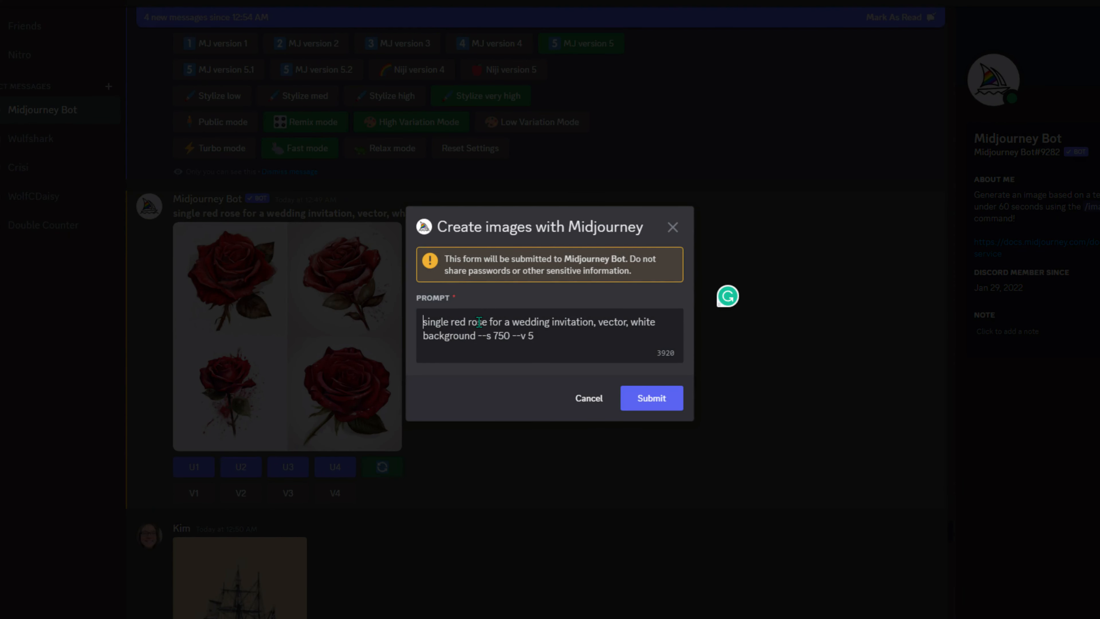
left_click(488, 321)
type("s")
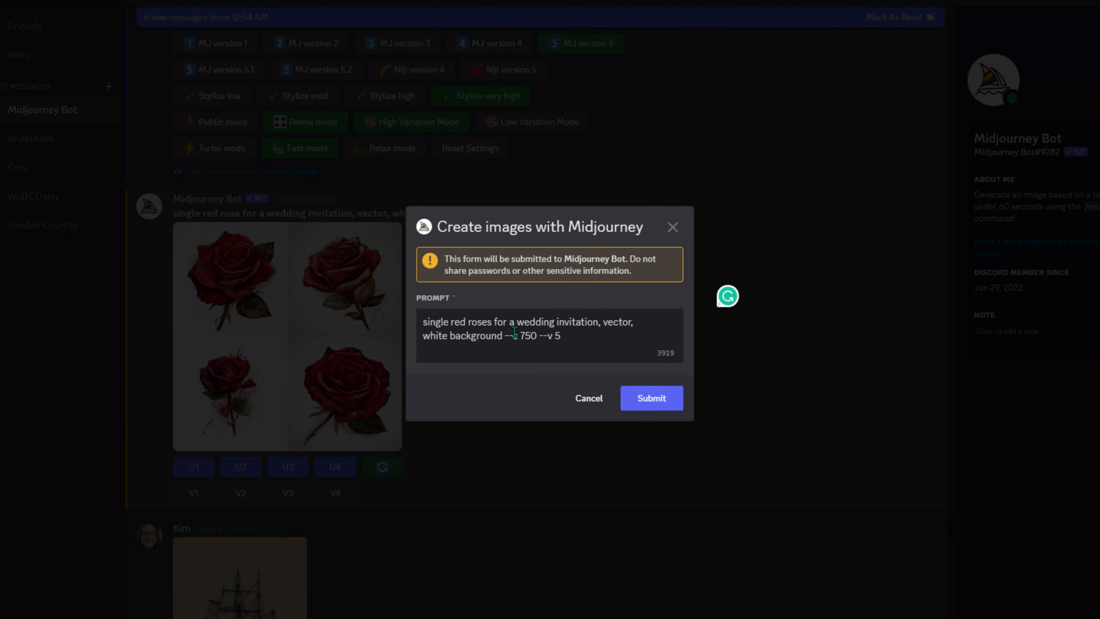
left_click(656, 408)
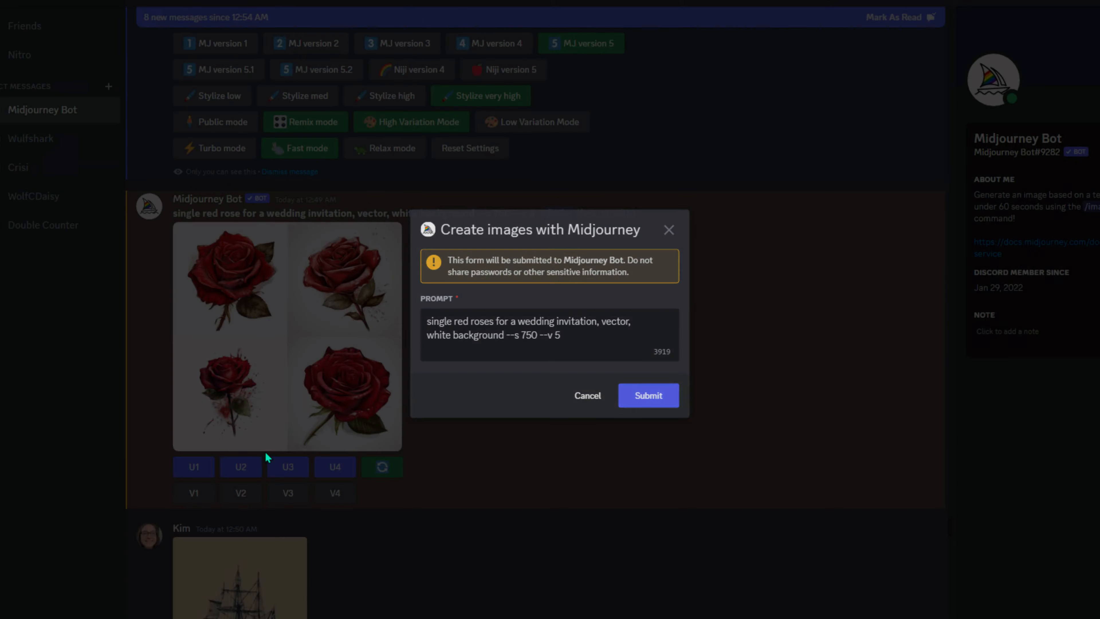
scroll(550, 462, "down", 5)
scroll(543, 462, "down", 20)
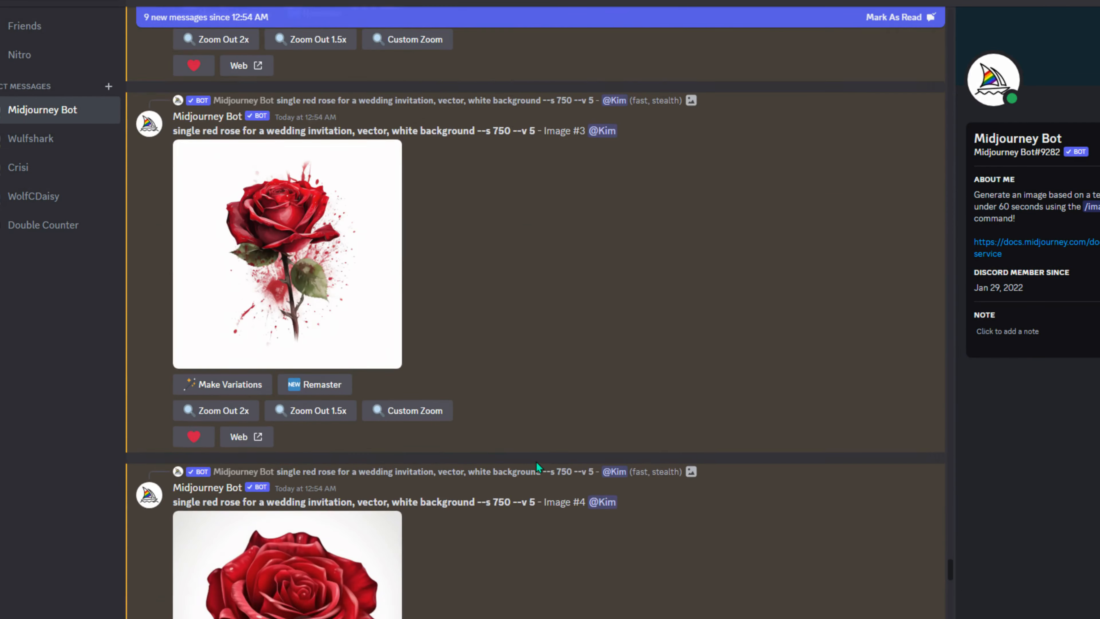
scroll(537, 468, "down", 10)
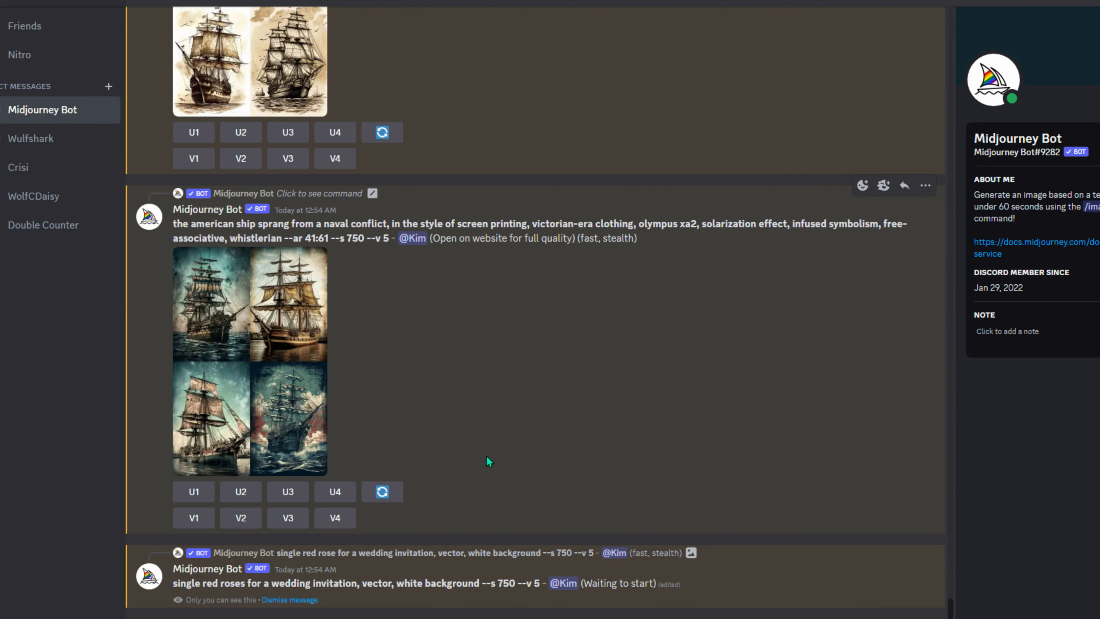
scroll(484, 465, "up", 10)
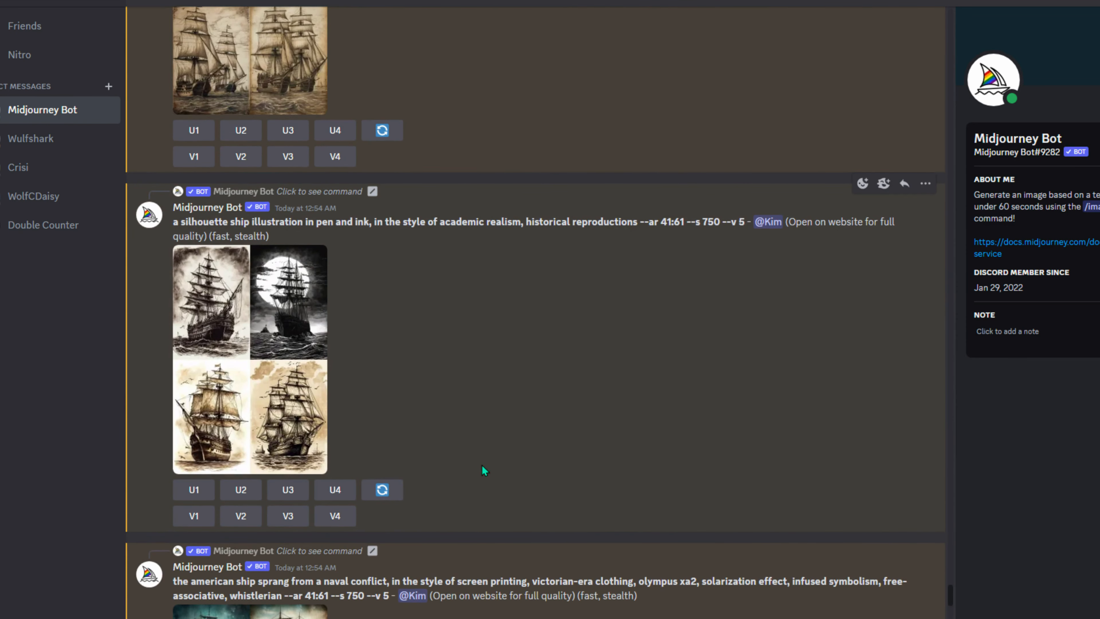
scroll(508, 464, "up", 8)
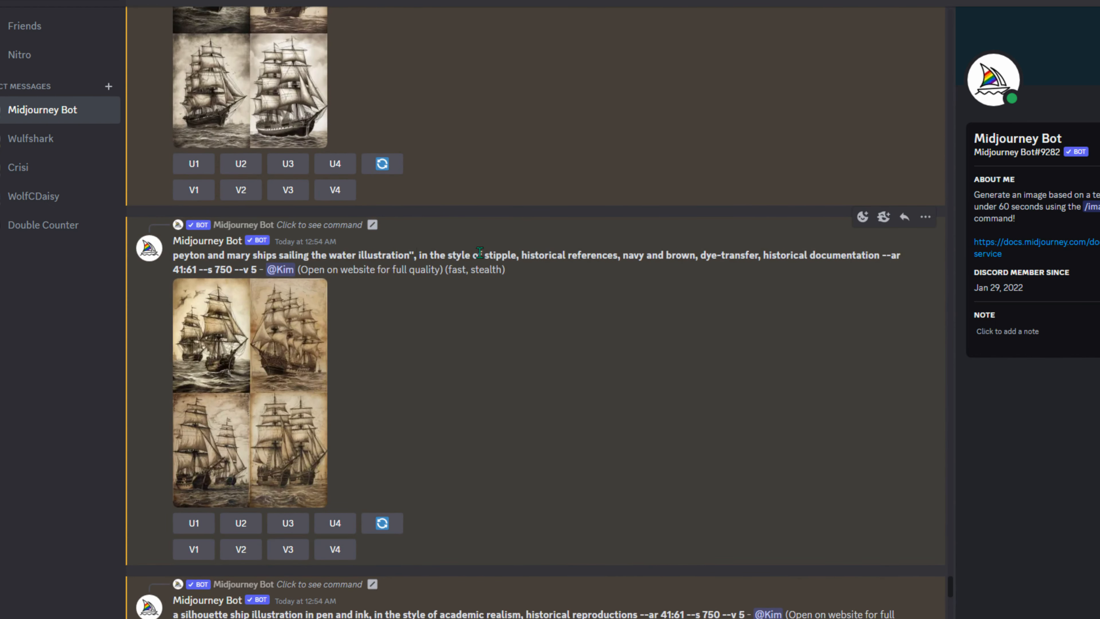
scroll(215, 433, "down", 20)
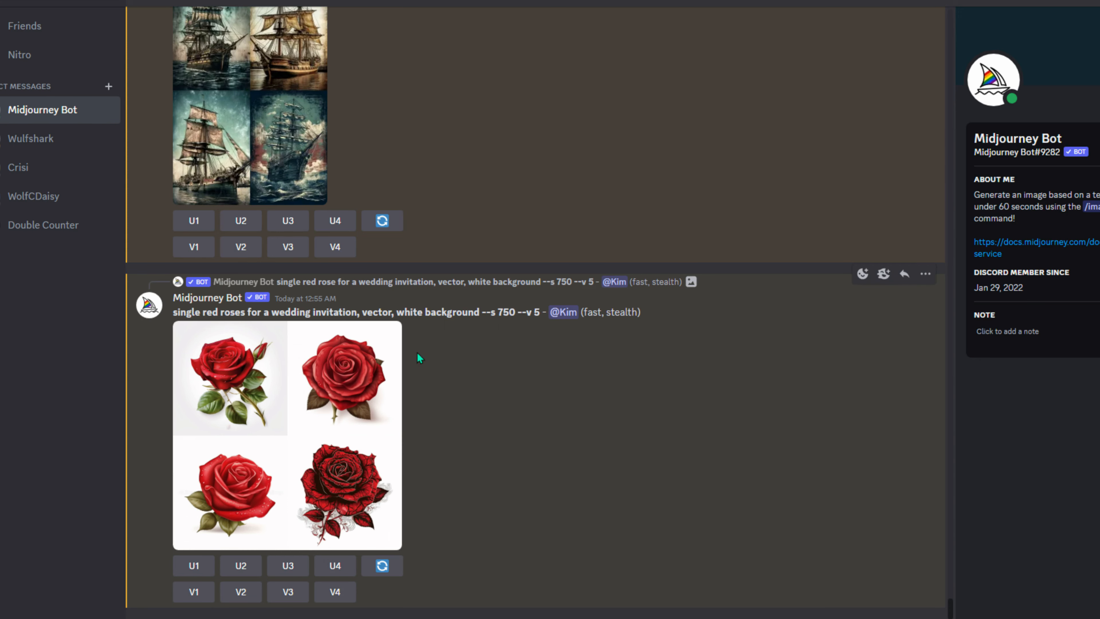
- Re-roll the red roses prompt with the word 'single' removed
left_click(382, 565)
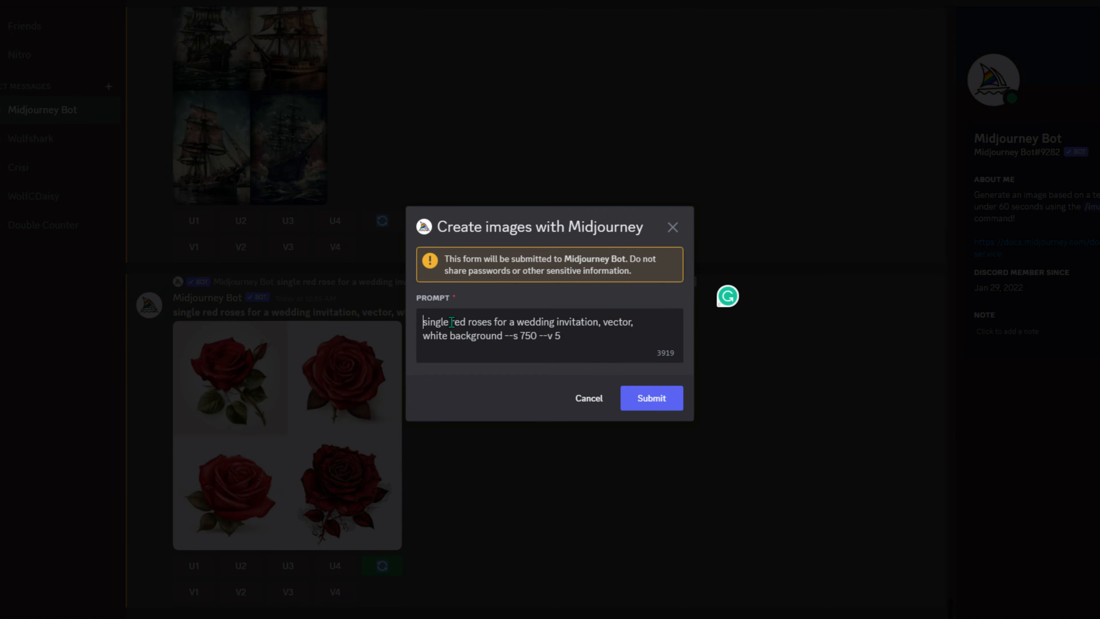
left_click_drag(450, 323, 419, 322)
key("BackSpace")
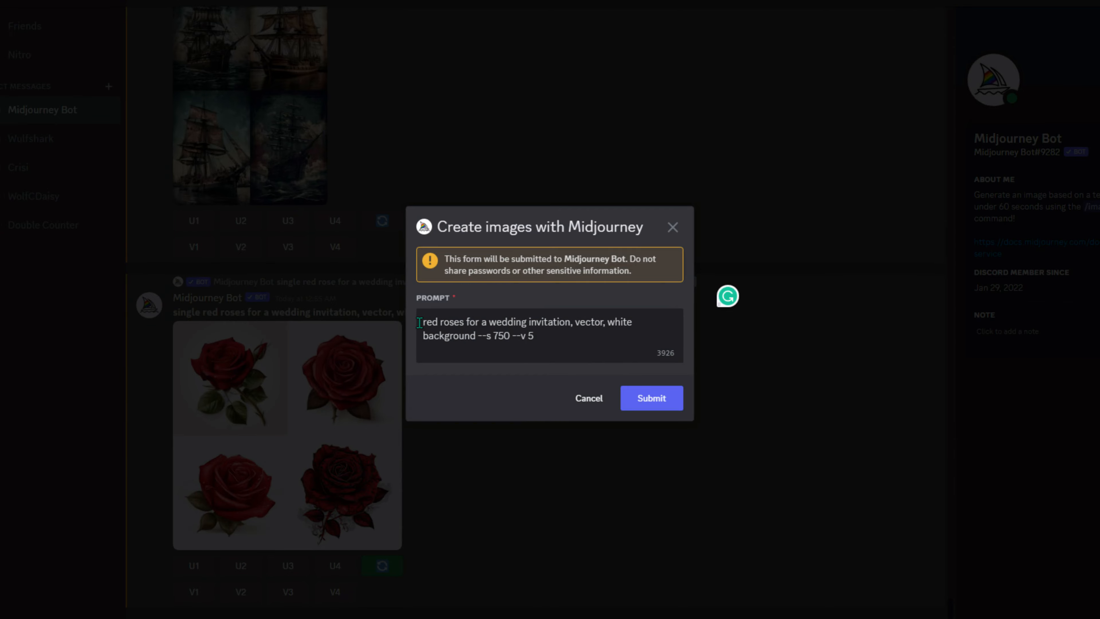
left_click(661, 406)
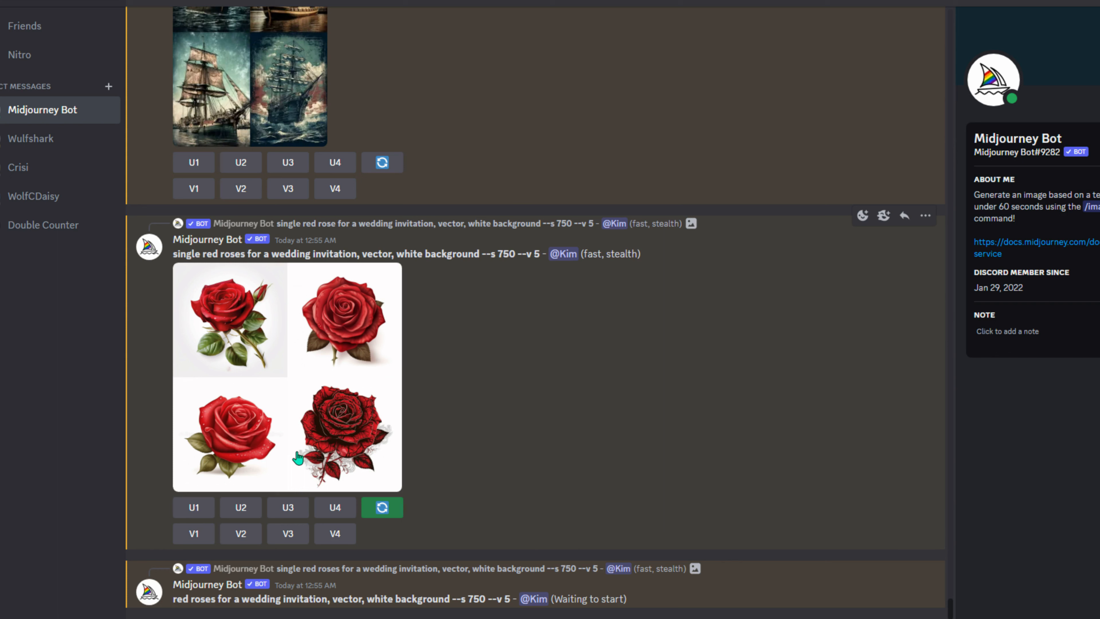
- Upscale the four single red rose images with U1–U4
left_click(196, 507)
left_click(241, 449)
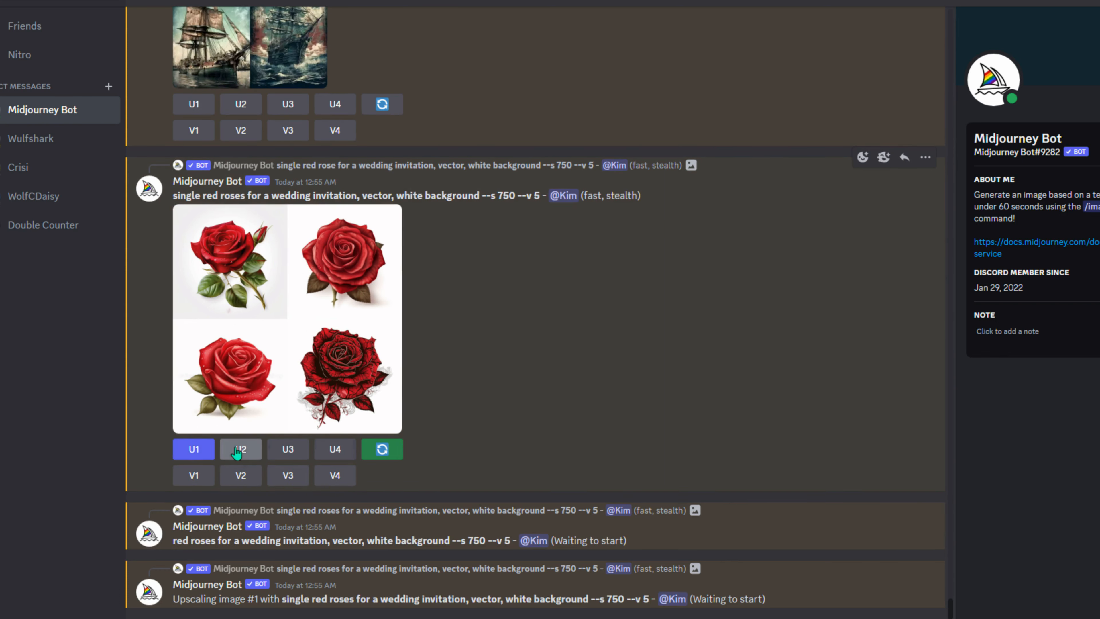
left_click(289, 391)
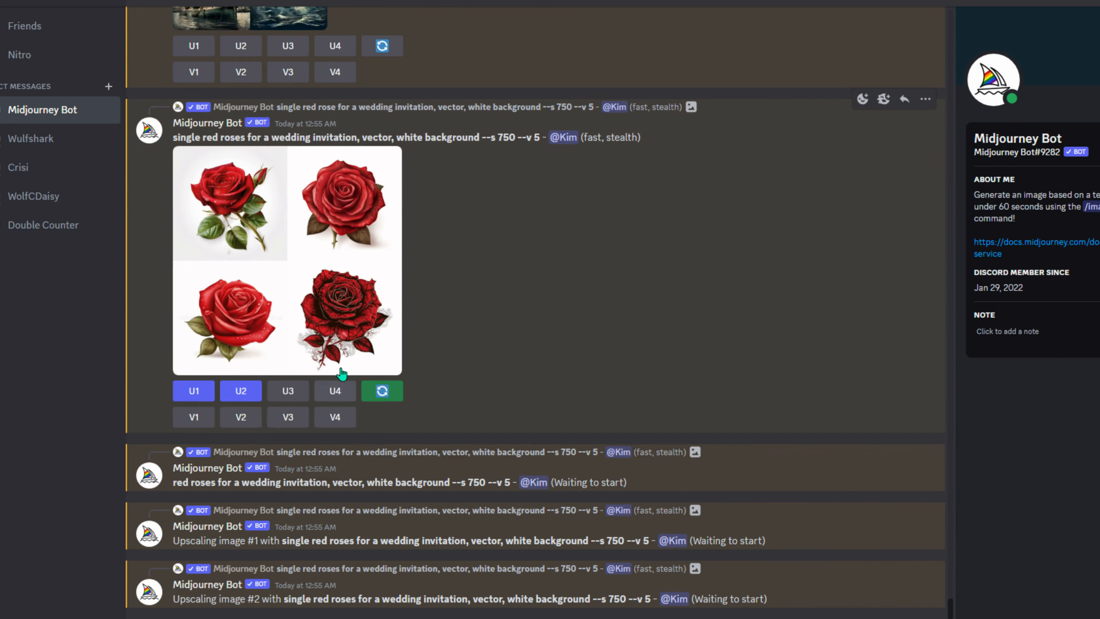
left_click(334, 333)
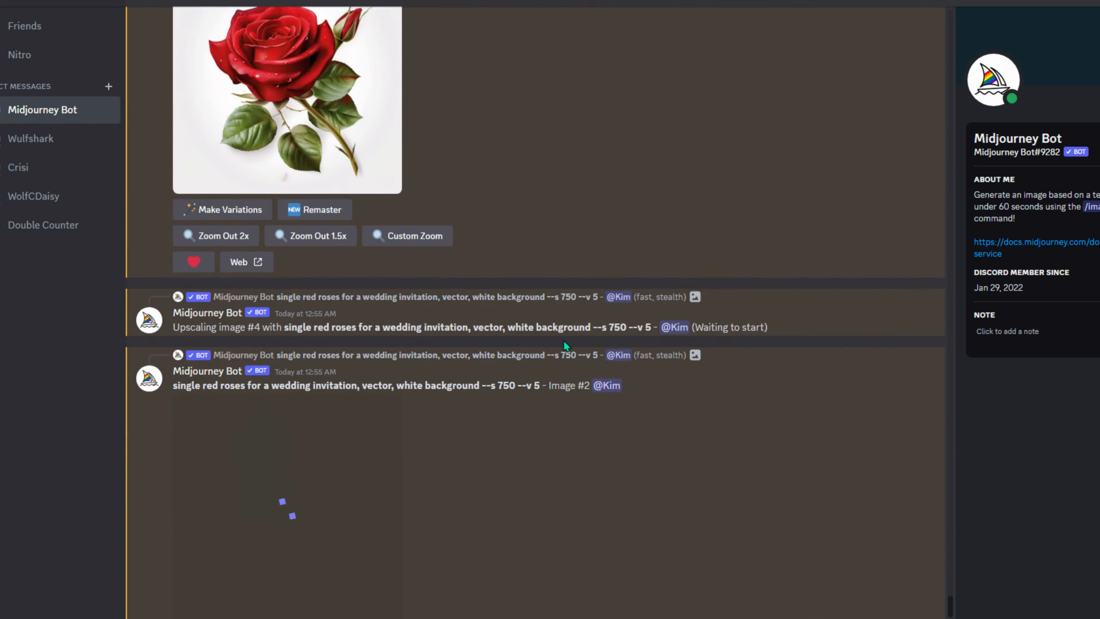
- Scroll through the chat to review upscaled single rose Images #1–#4
scroll(564, 340, "up", 11)
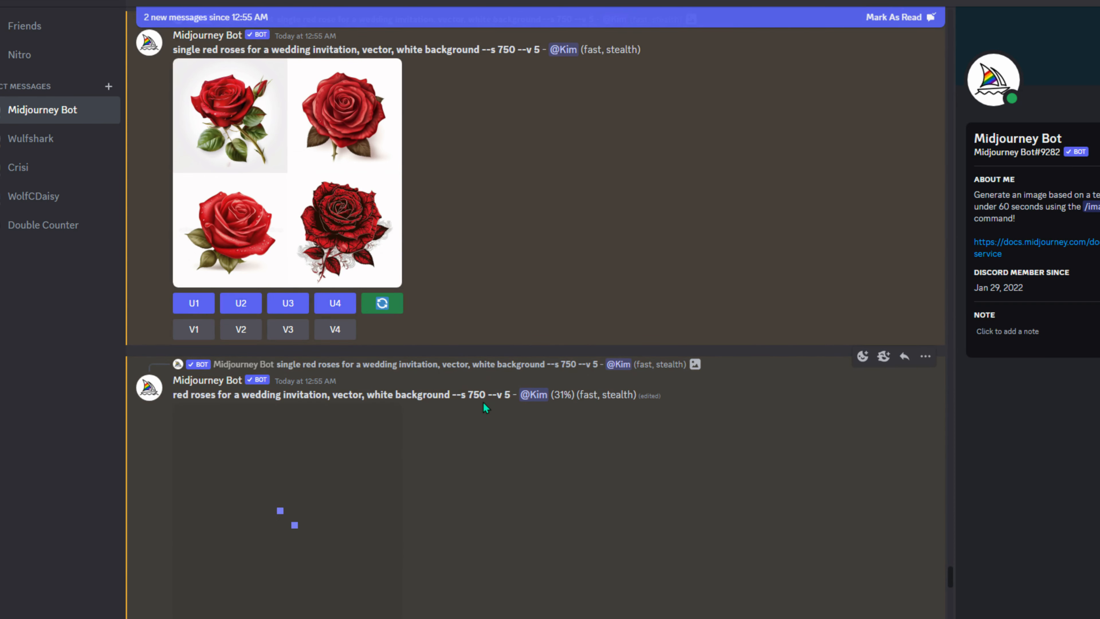
scroll(483, 402, "up", 1)
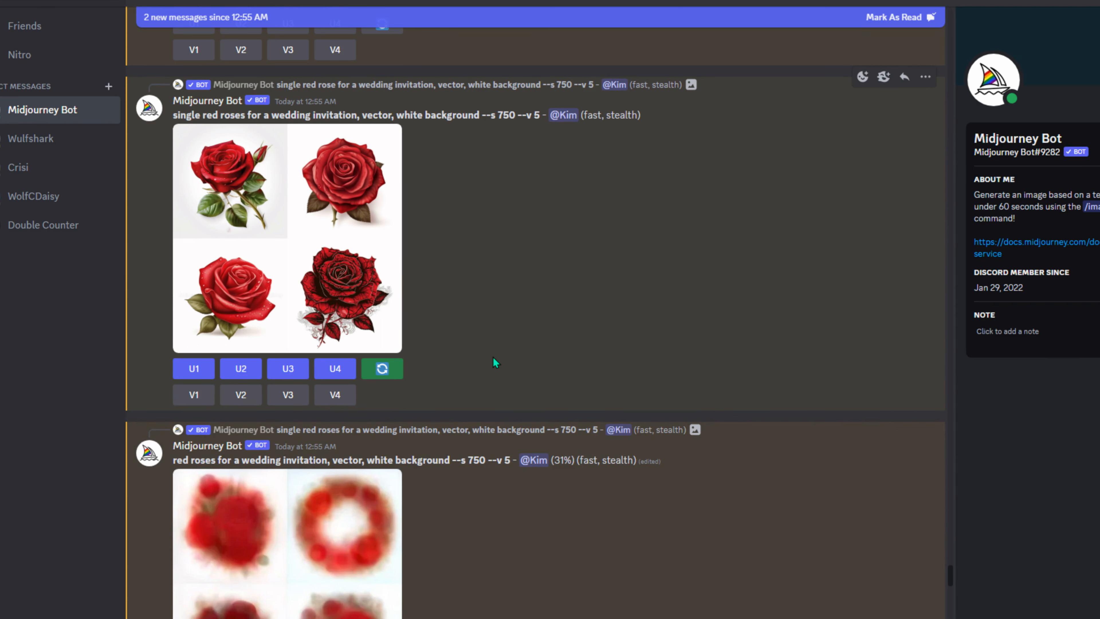
scroll(547, 398, "down", 5)
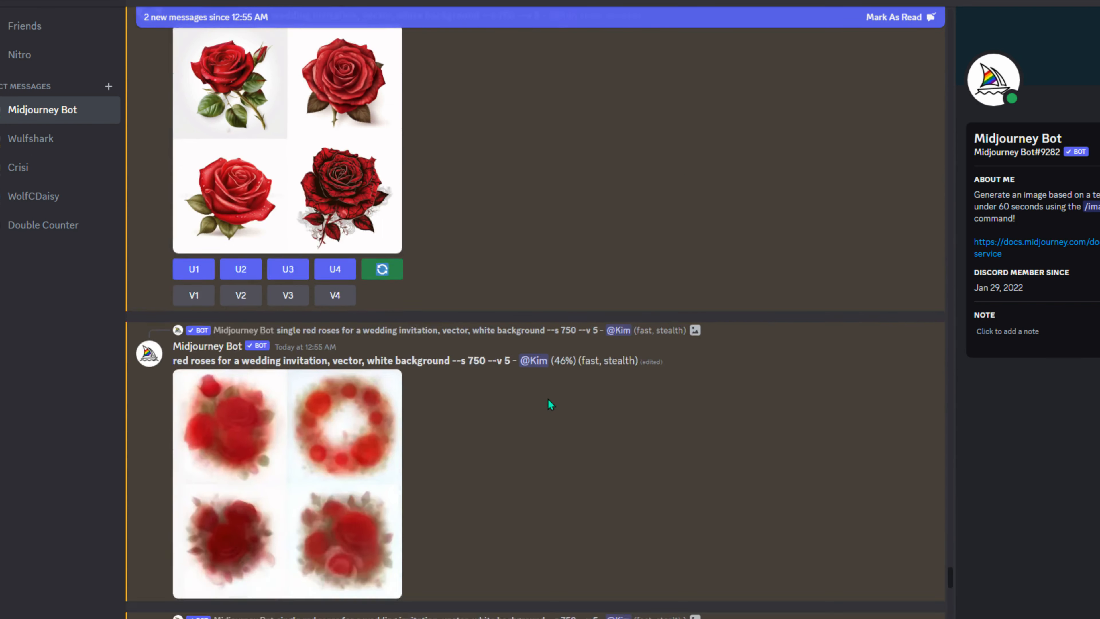
scroll(405, 357, "down", 5)
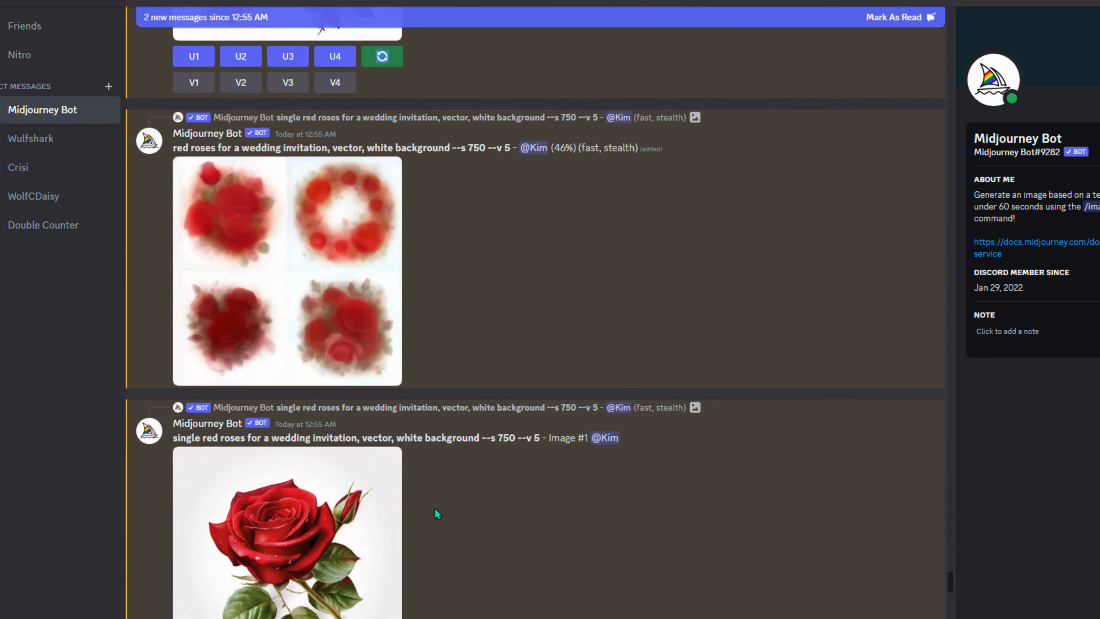
scroll(357, 368, "down", 8)
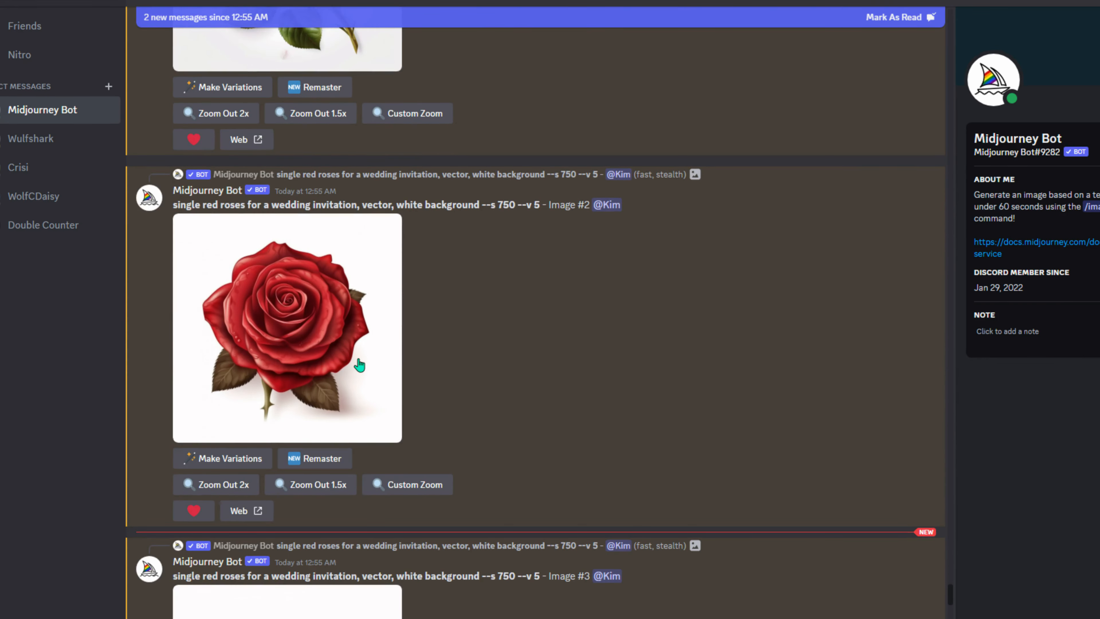
scroll(385, 381, "down", 5)
scroll(397, 380, "down", 8)
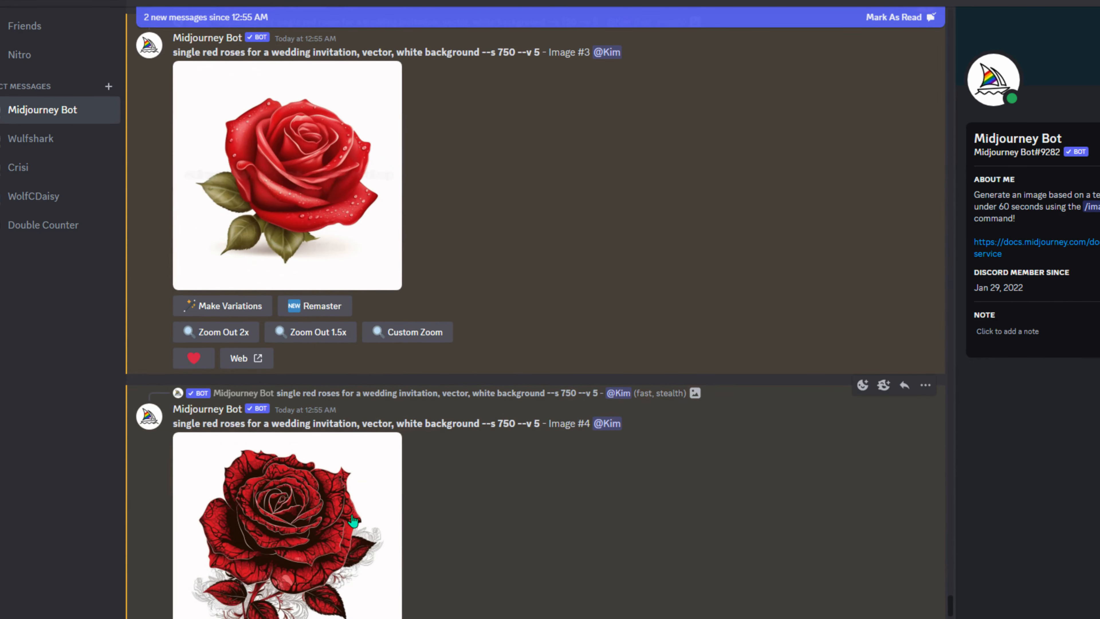
scroll(531, 446, "up", 20)
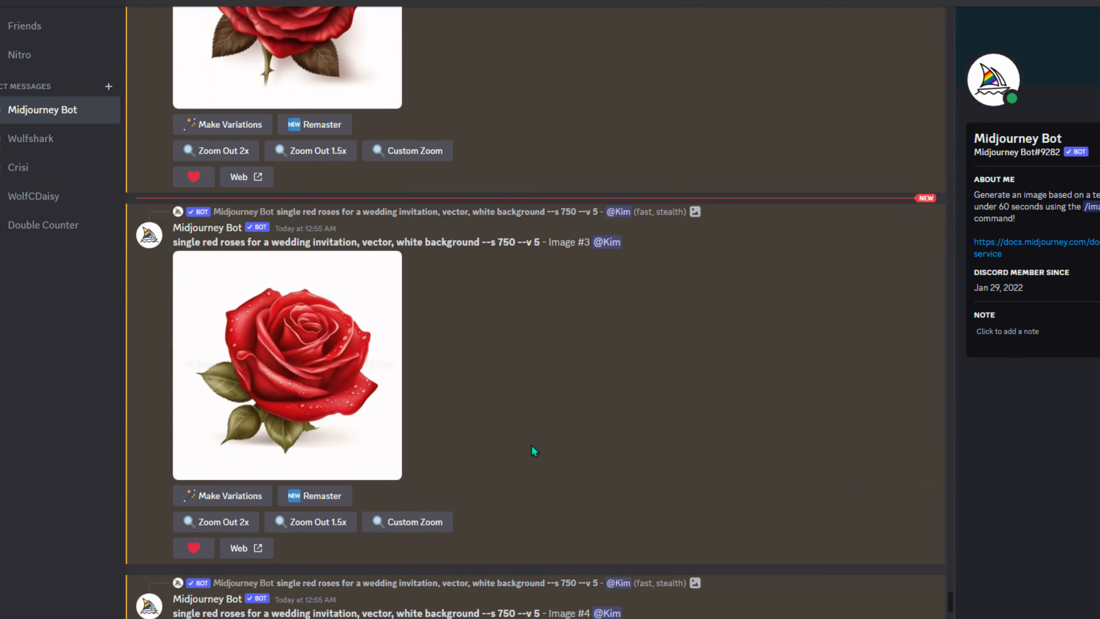
scroll(531, 445, "up", 4)
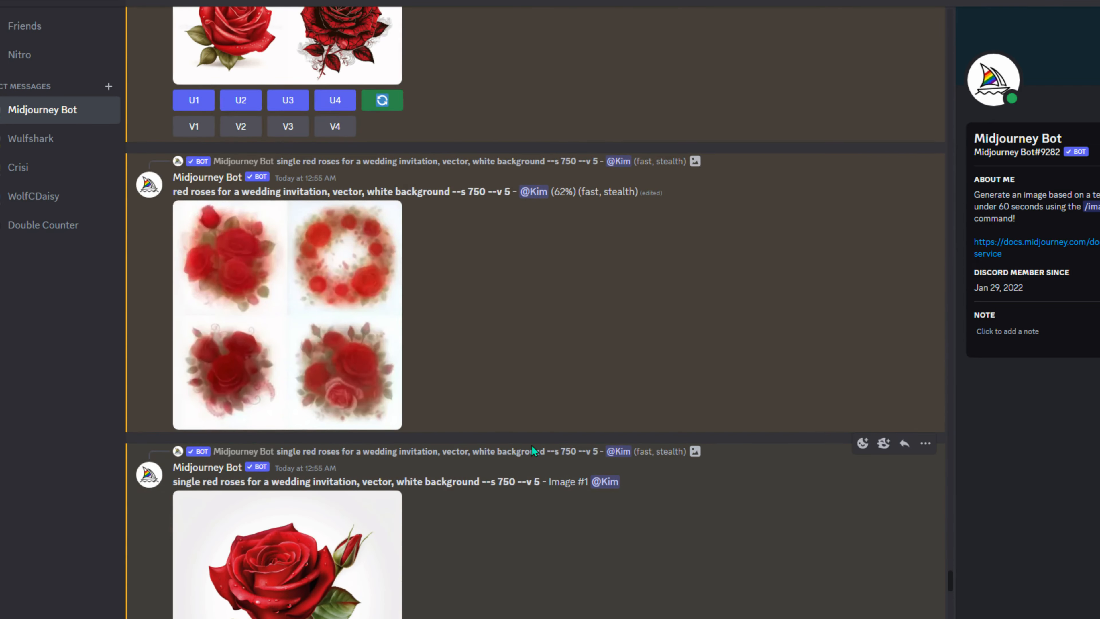
scroll(531, 446, "down", 20)
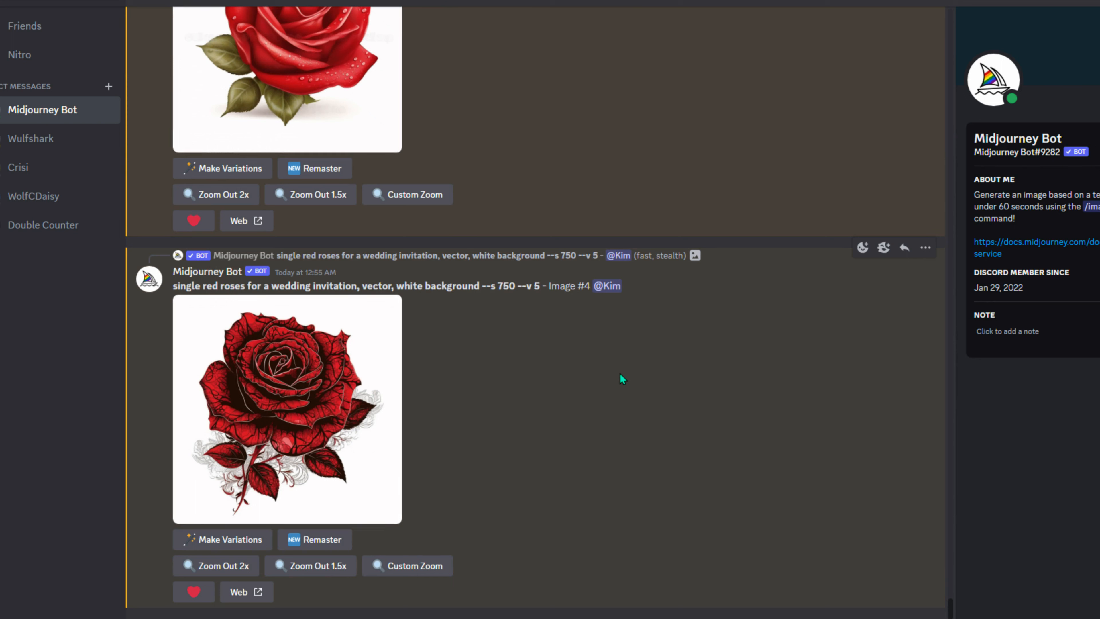
- Scroll to the new red roses bouquet grid and upscale its first image
scroll(620, 374, "up", 15)
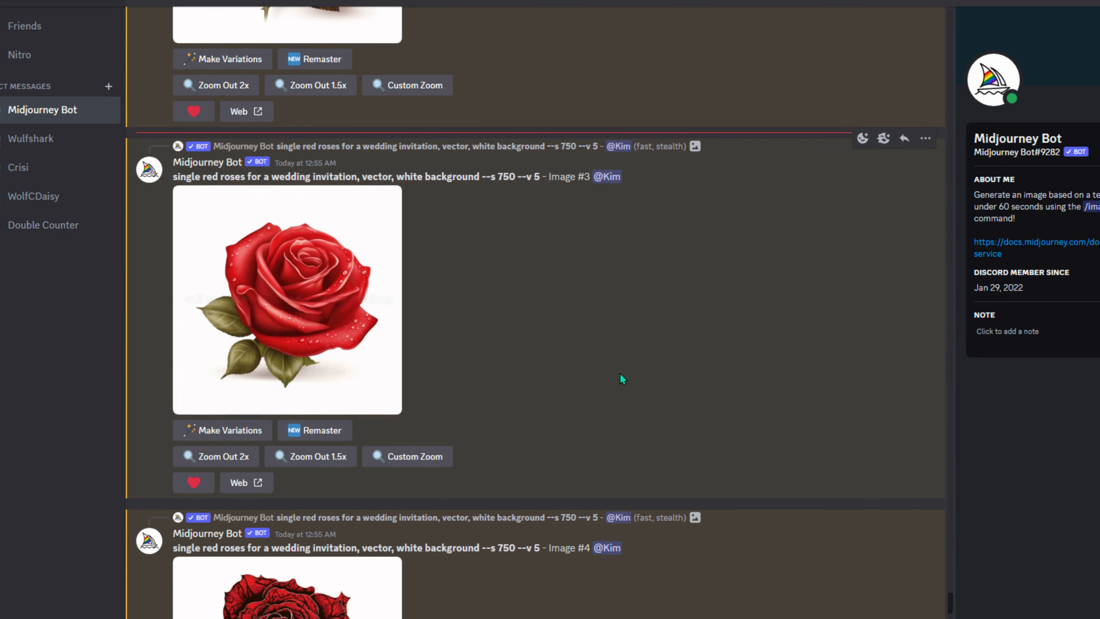
scroll(618, 375, "up", 10)
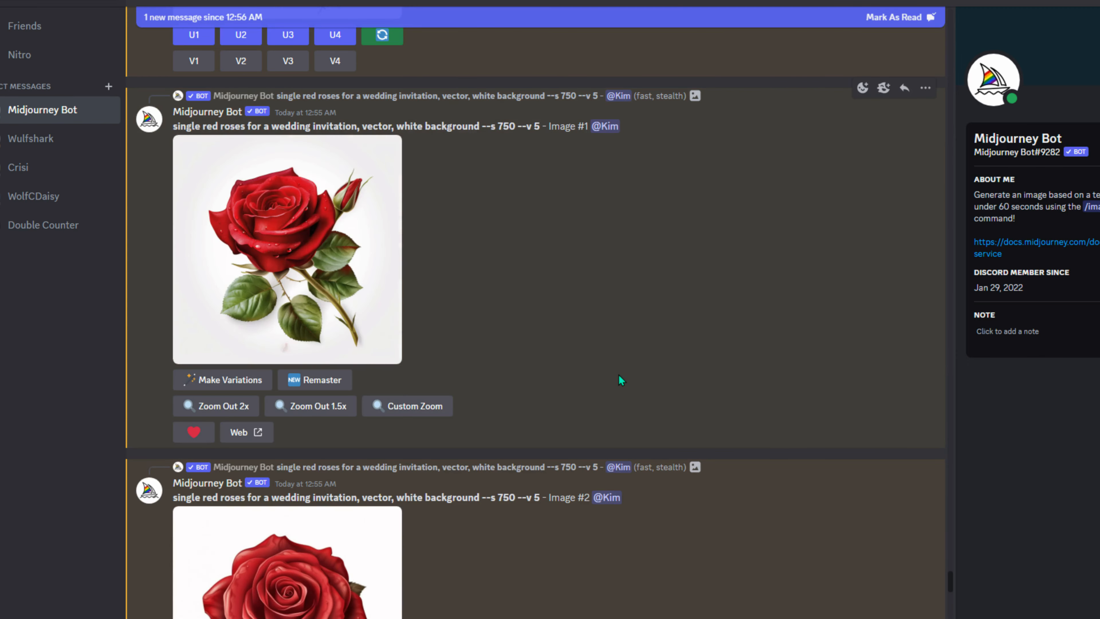
scroll(611, 383, "down", 15)
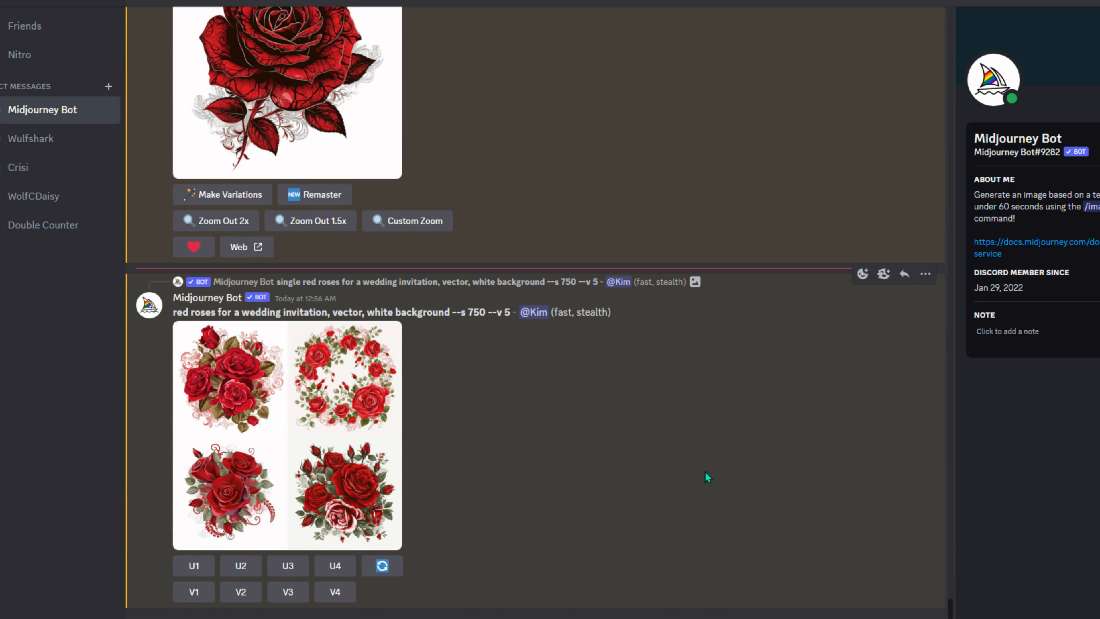
left_click(193, 567)
- Upscale the remaining three rose bouquet images with U2–U4
left_click(241, 508)
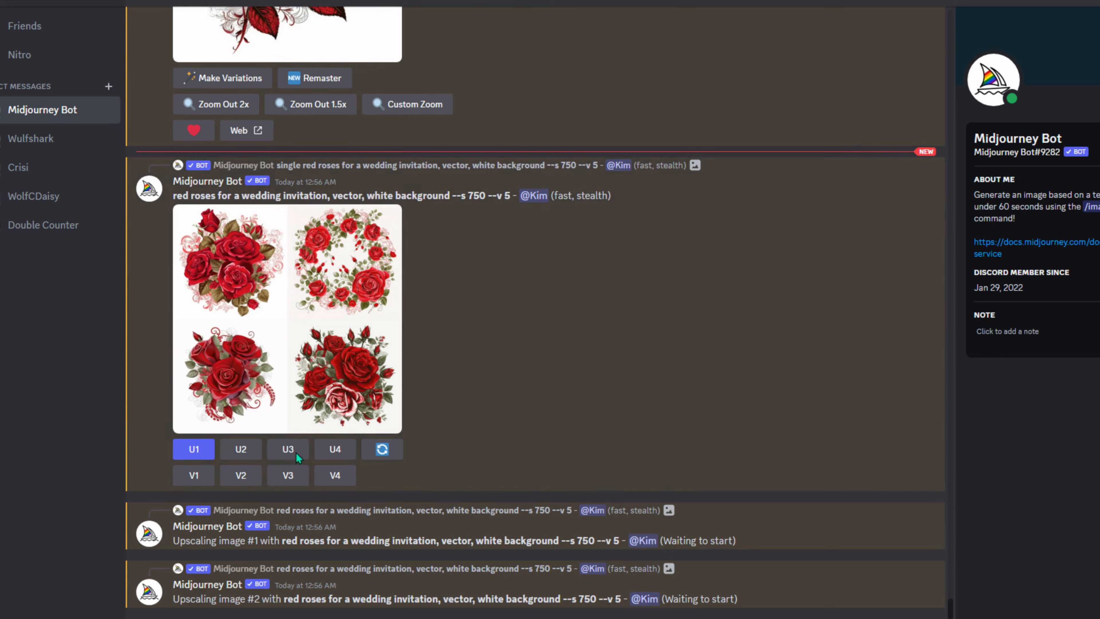
left_click(296, 450)
left_click(335, 390)
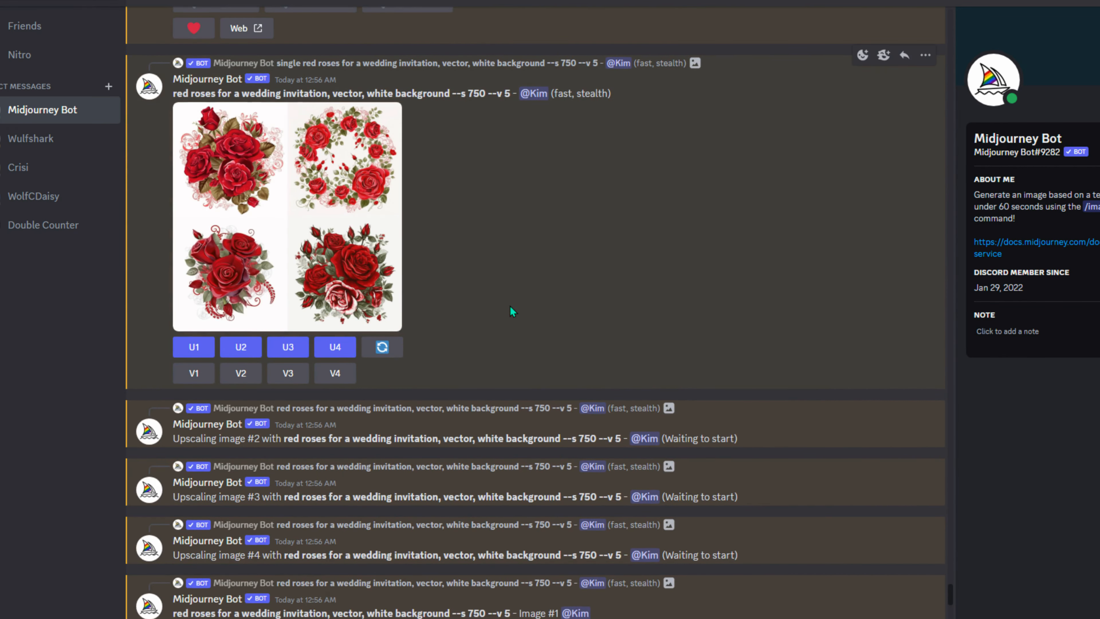
- Re-roll and submit the red roses prompt three times for new grids
left_click(382, 346)
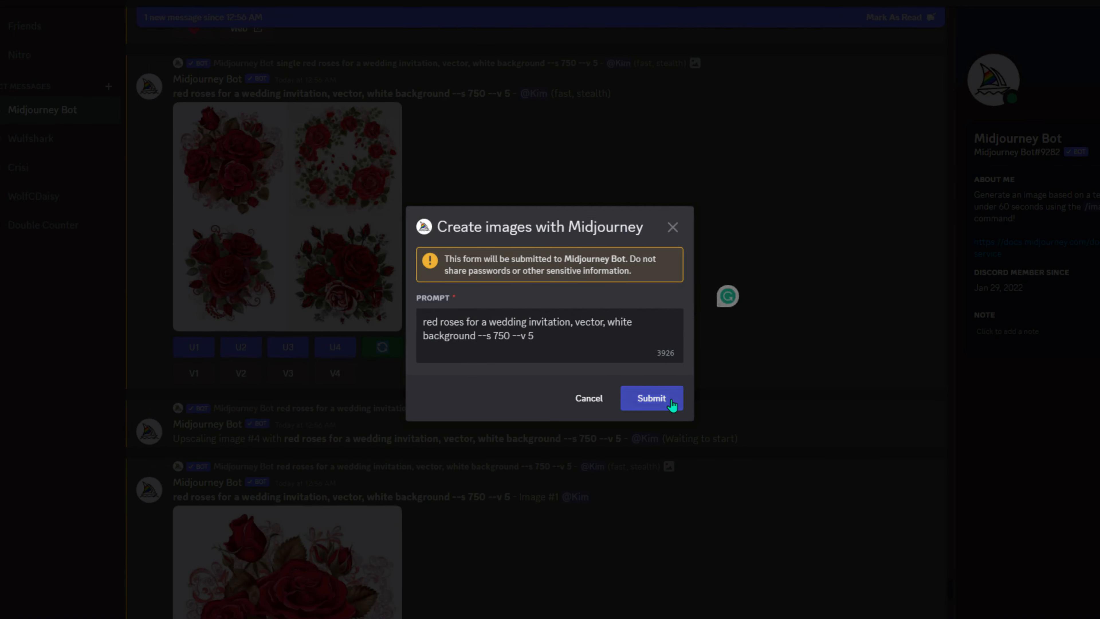
left_click(651, 398)
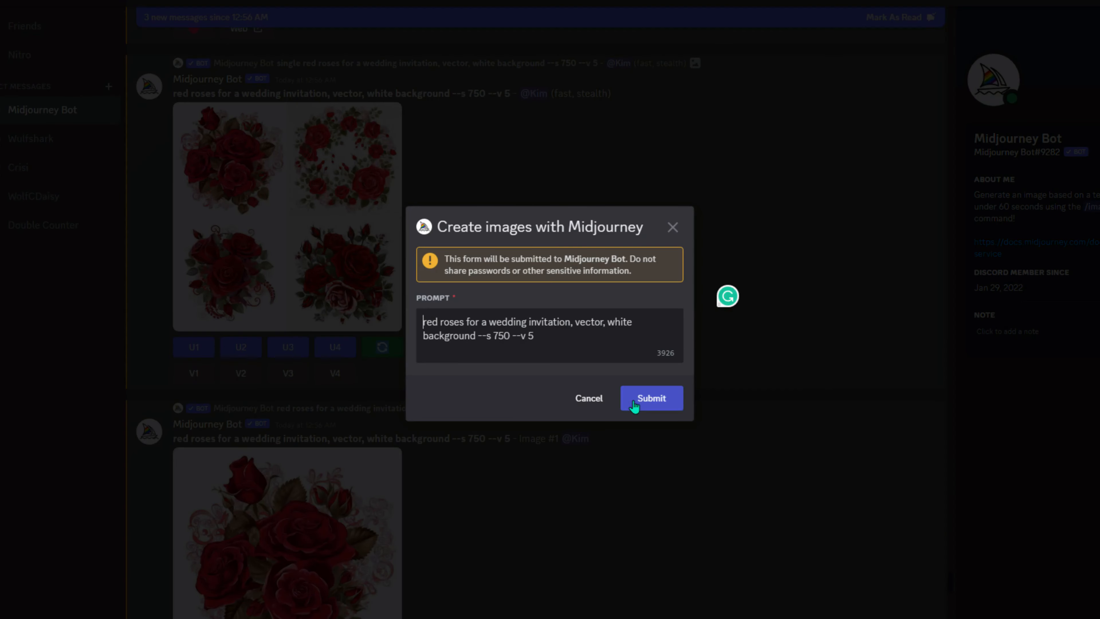
left_click(634, 405)
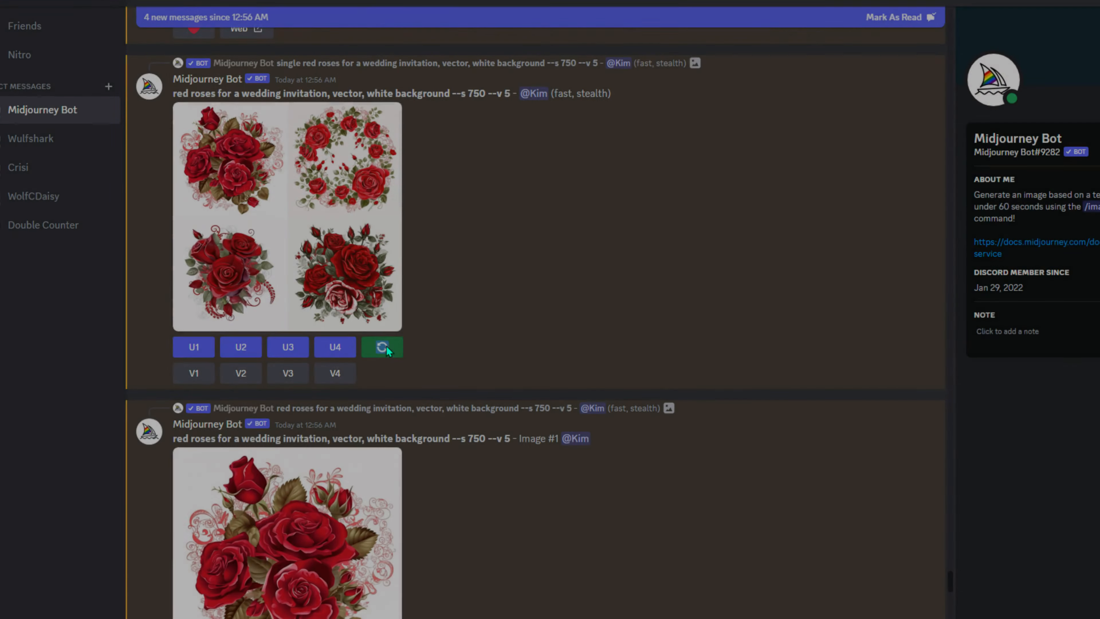
left_click(386, 347)
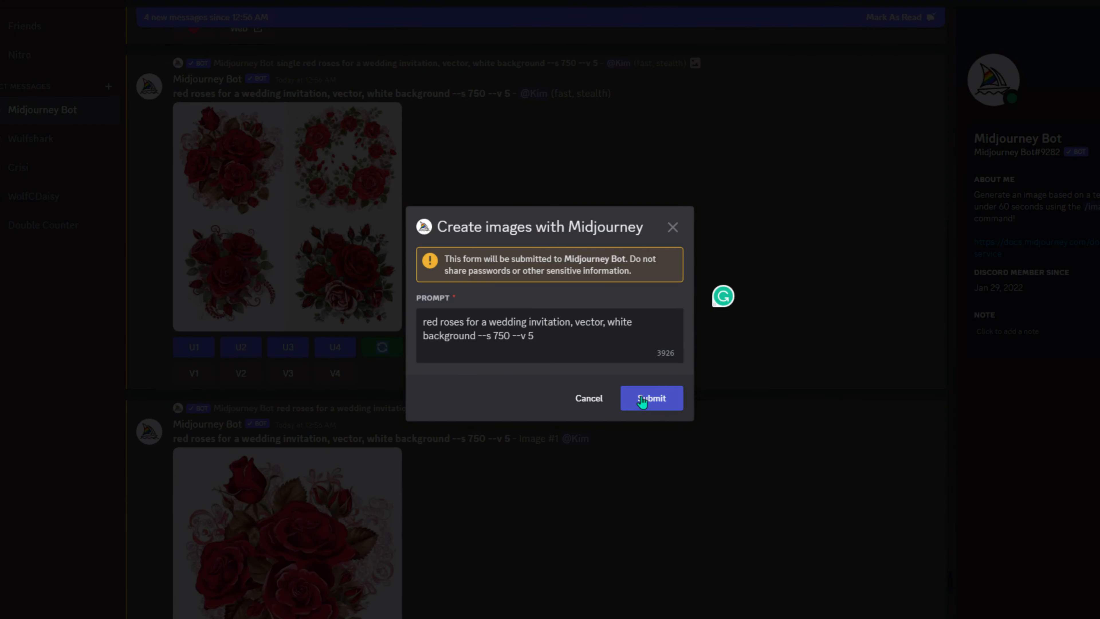
left_click(642, 398)
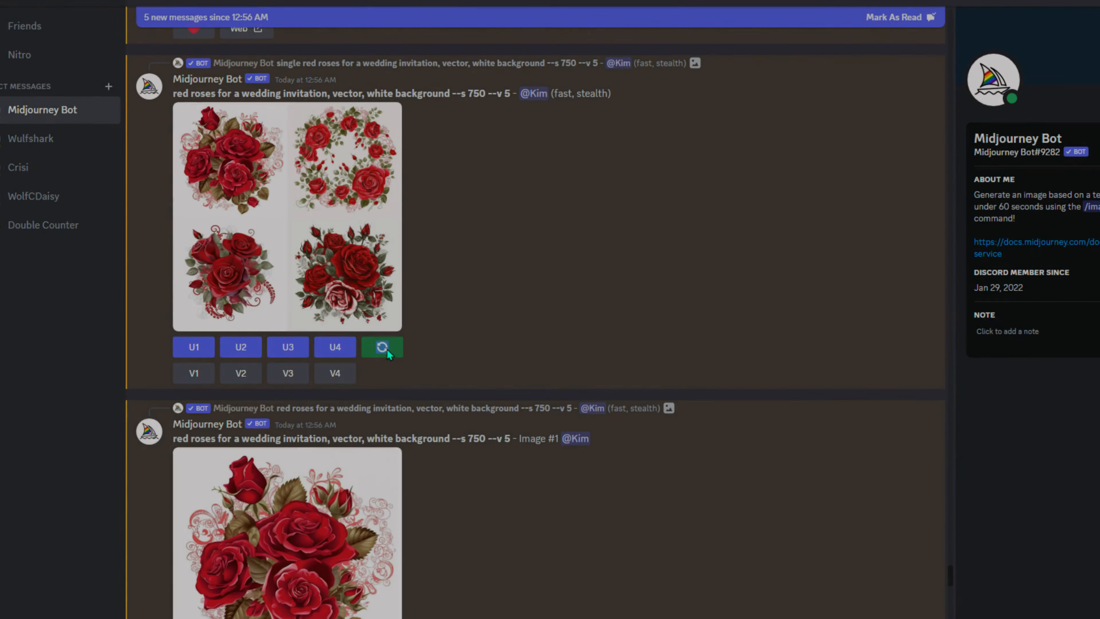
left_click(386, 347)
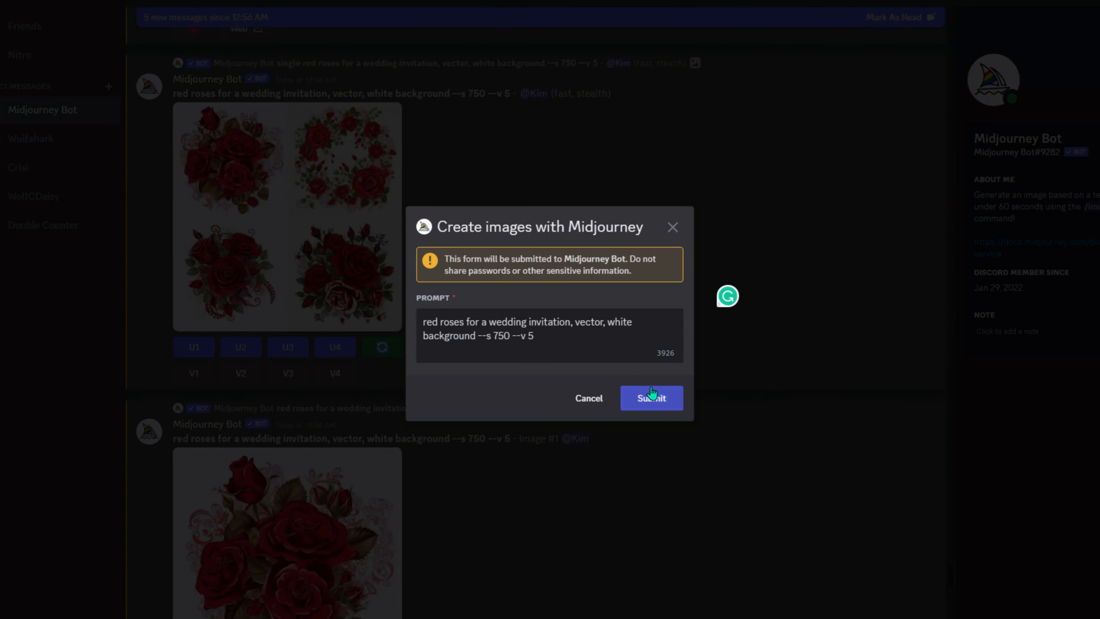
left_click(641, 398)
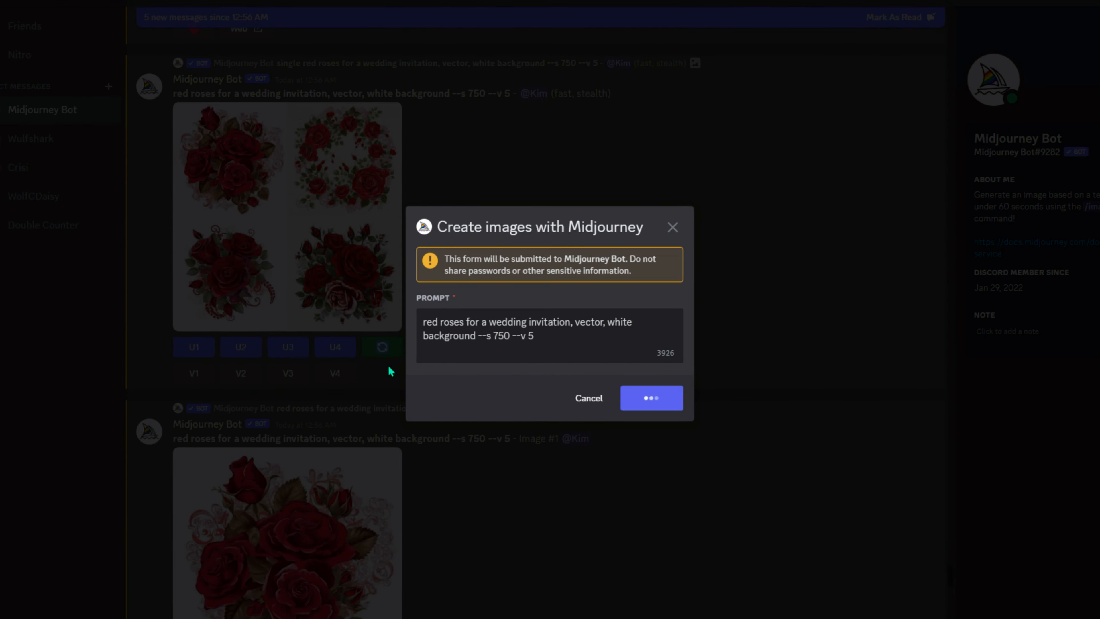
- Keep re-rolling and submitting the red roses prompt for several more grids
left_click(385, 344)
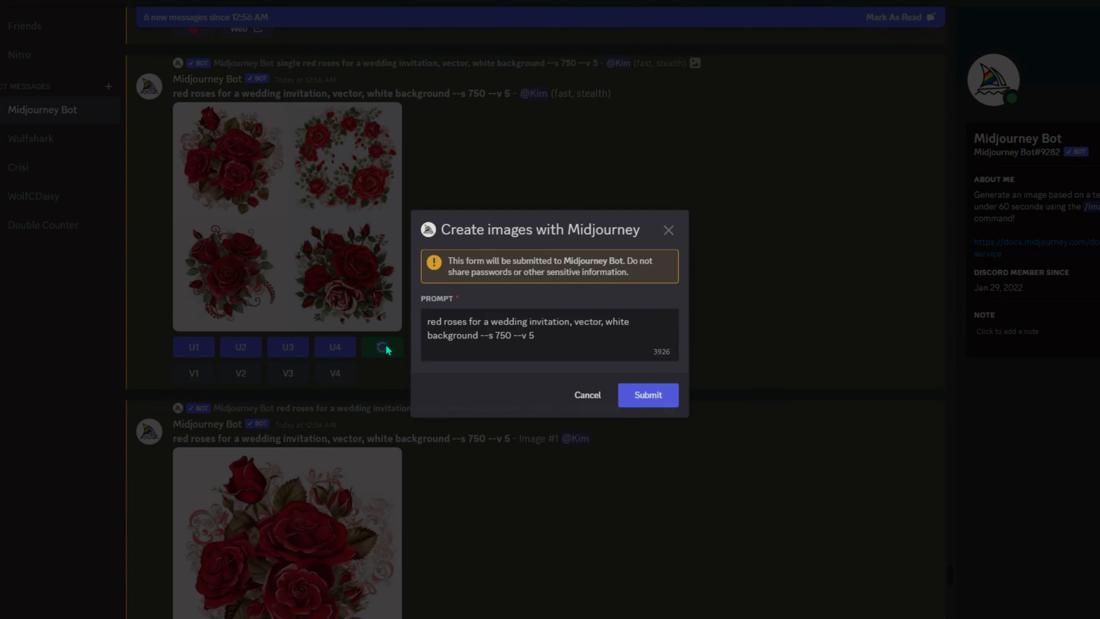
left_click(386, 347)
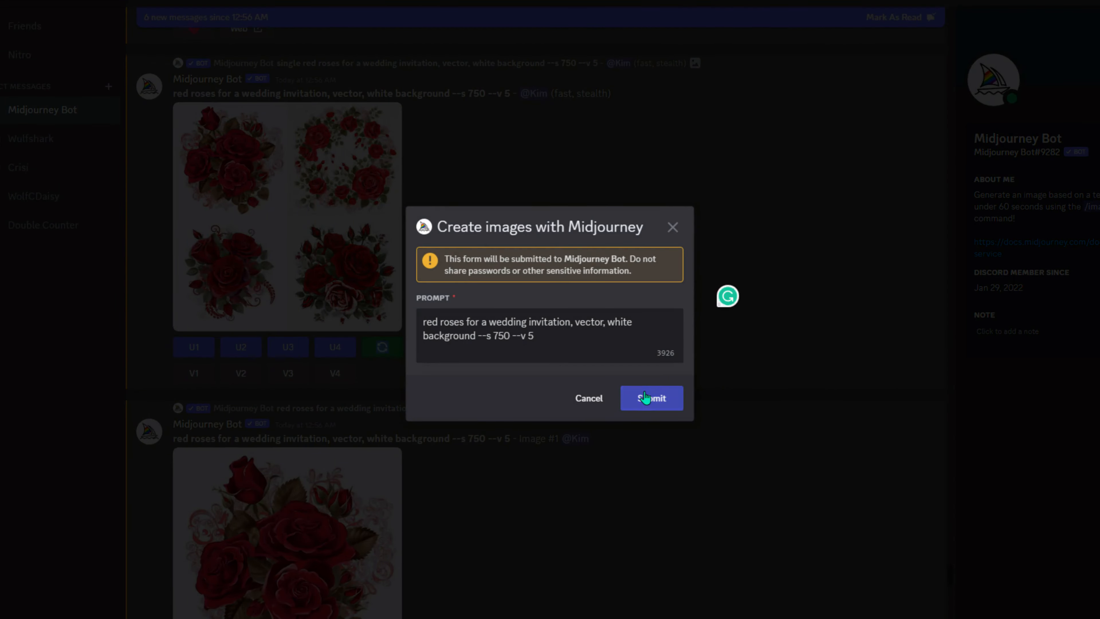
left_click(644, 395)
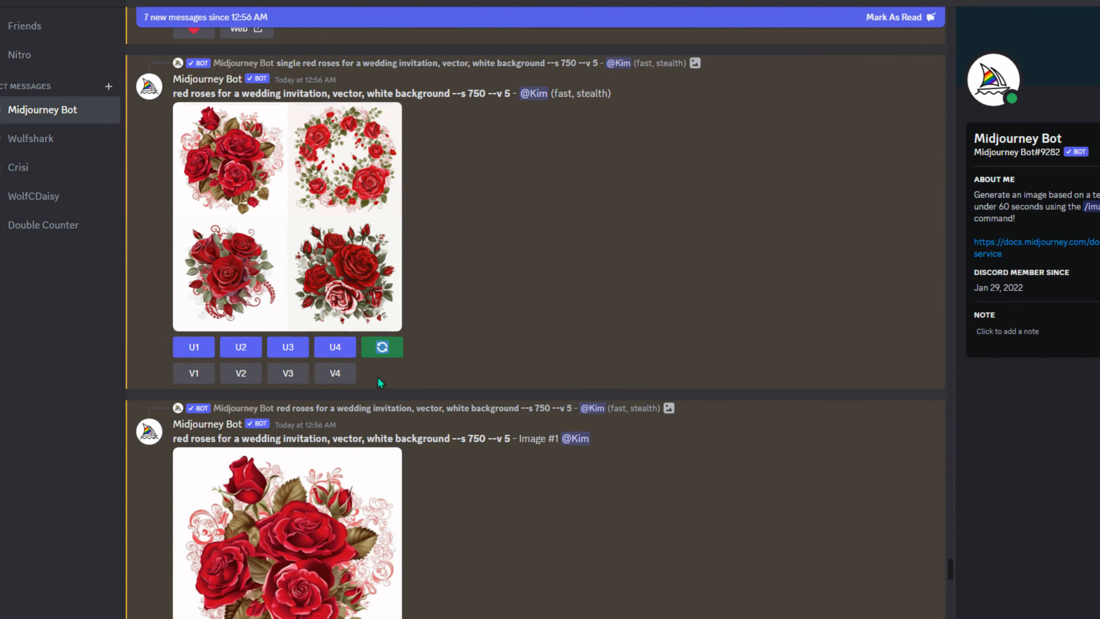
left_click(384, 358)
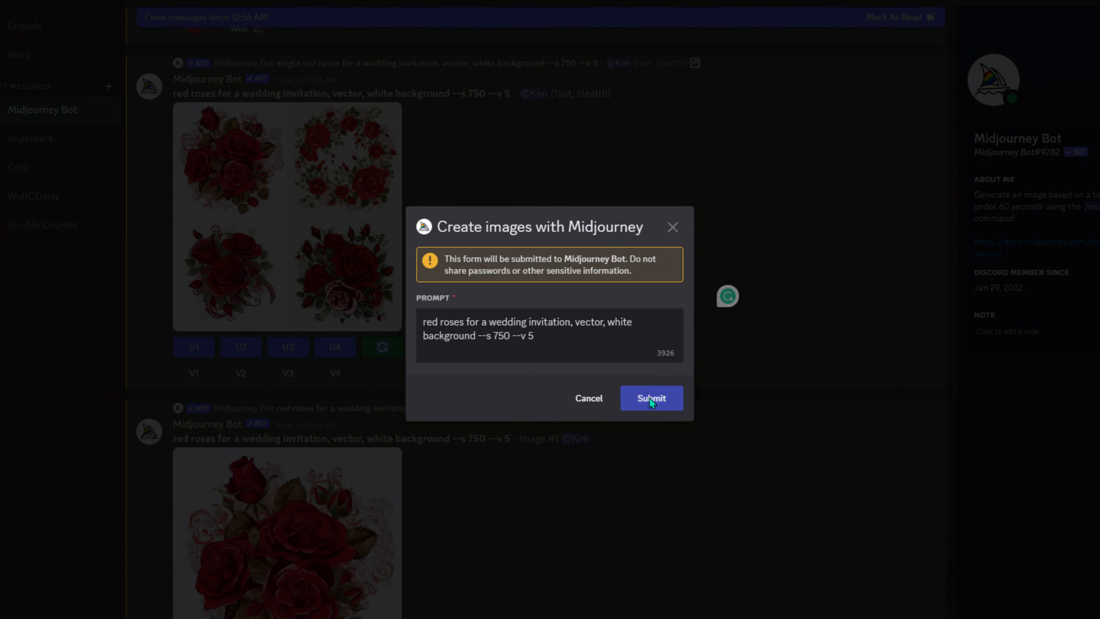
left_click(650, 397)
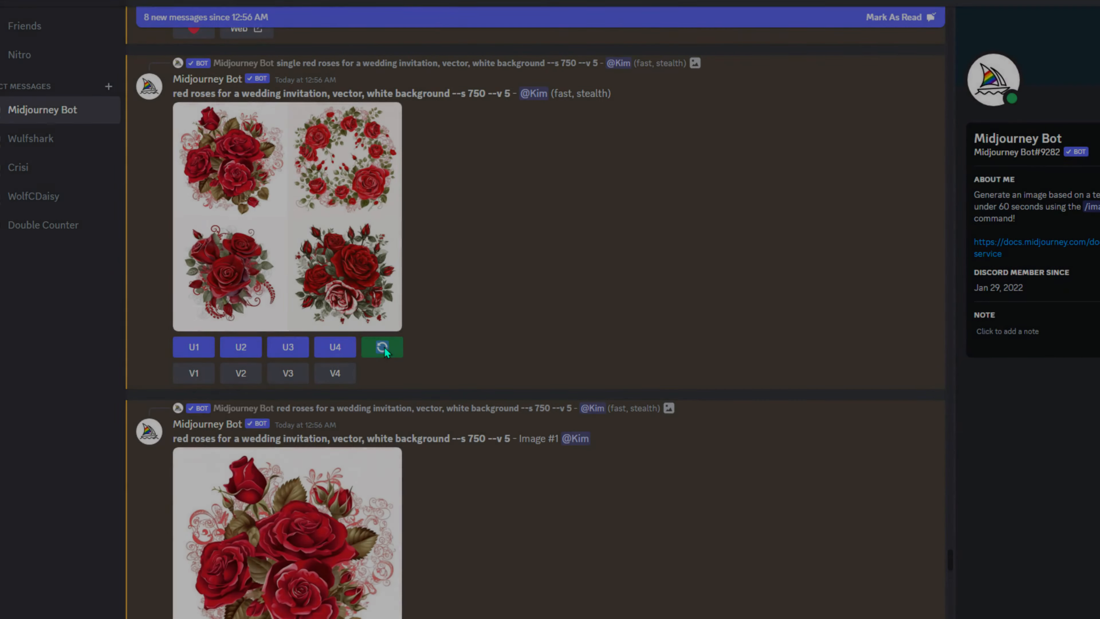
left_click(384, 349)
left_click(636, 395)
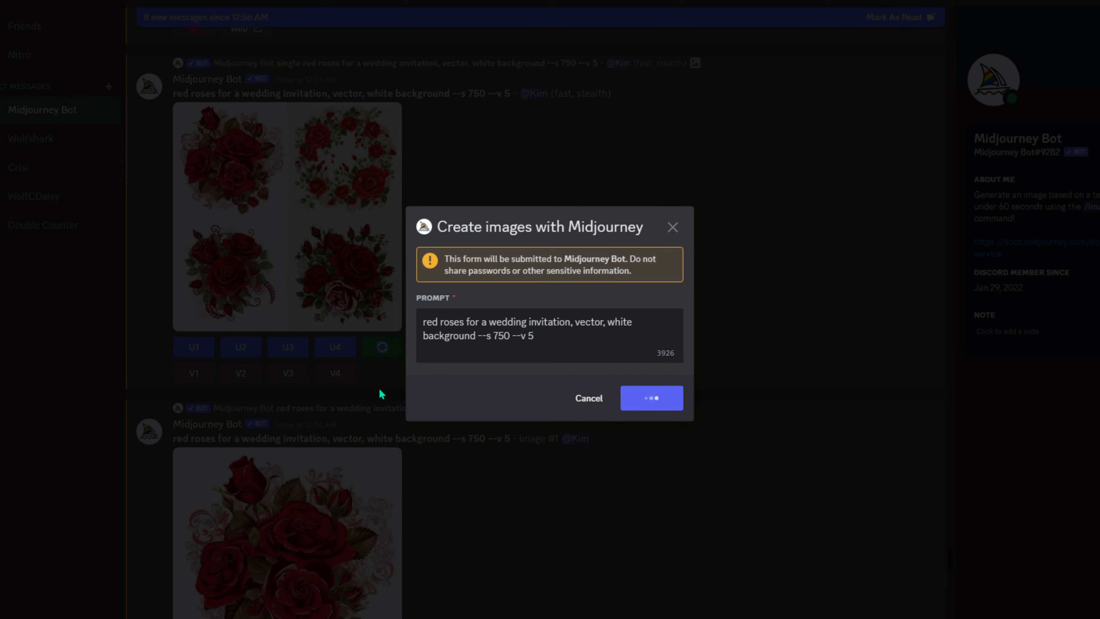
left_click(382, 348)
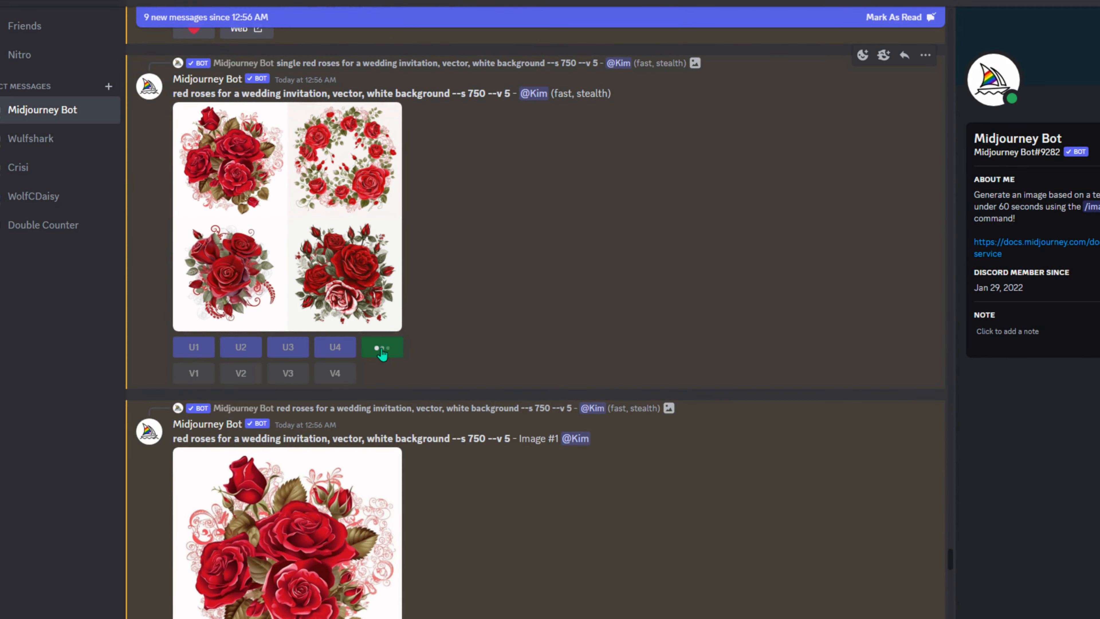
left_click(650, 398)
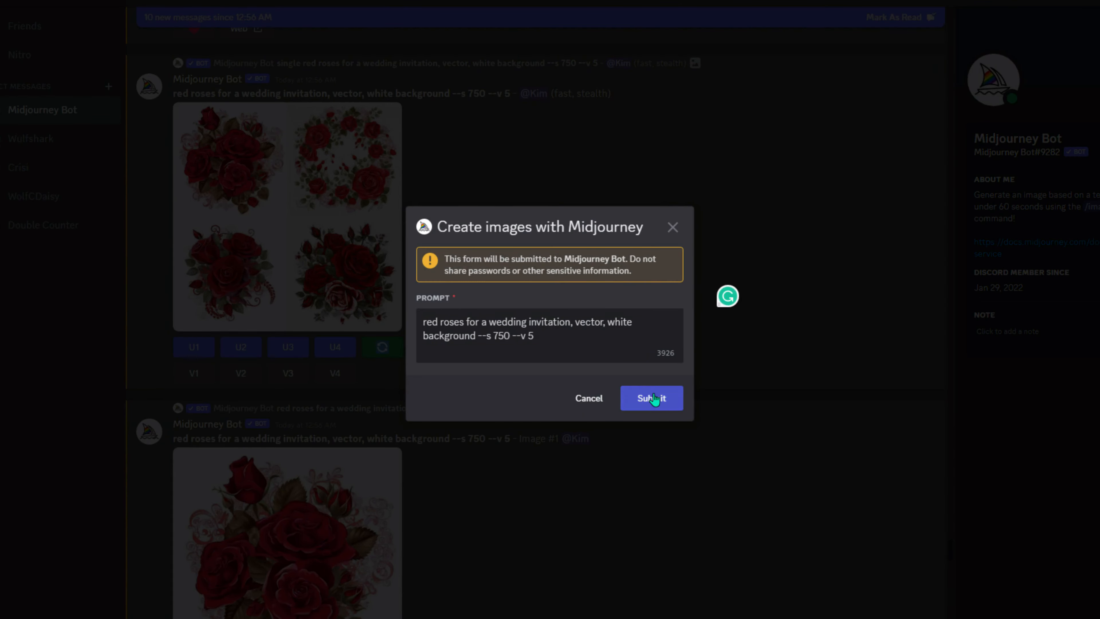
left_click(650, 398)
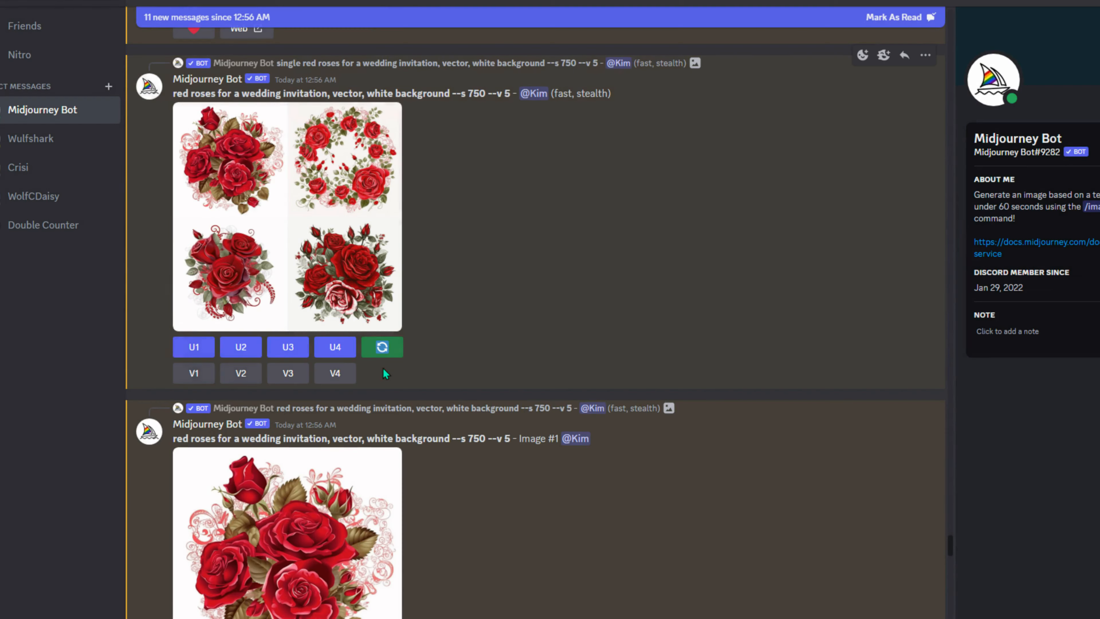
left_click(382, 347)
key("Return")
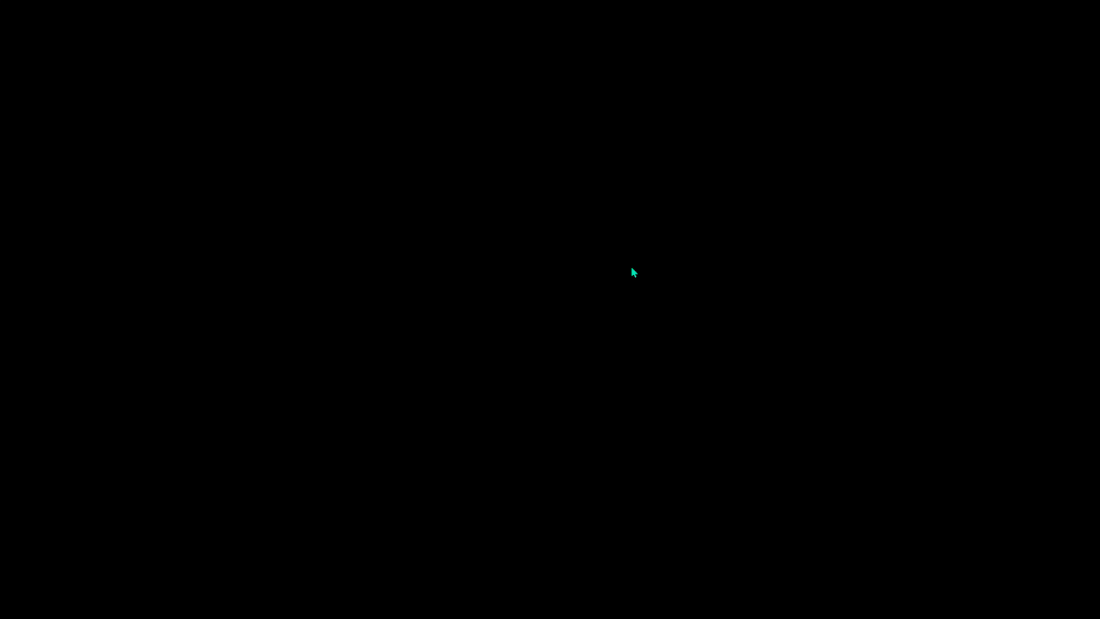
- Open the Midjourney website in a new Chrome window under another browser profile
key("alt+Tab")
key("alt+Tab")
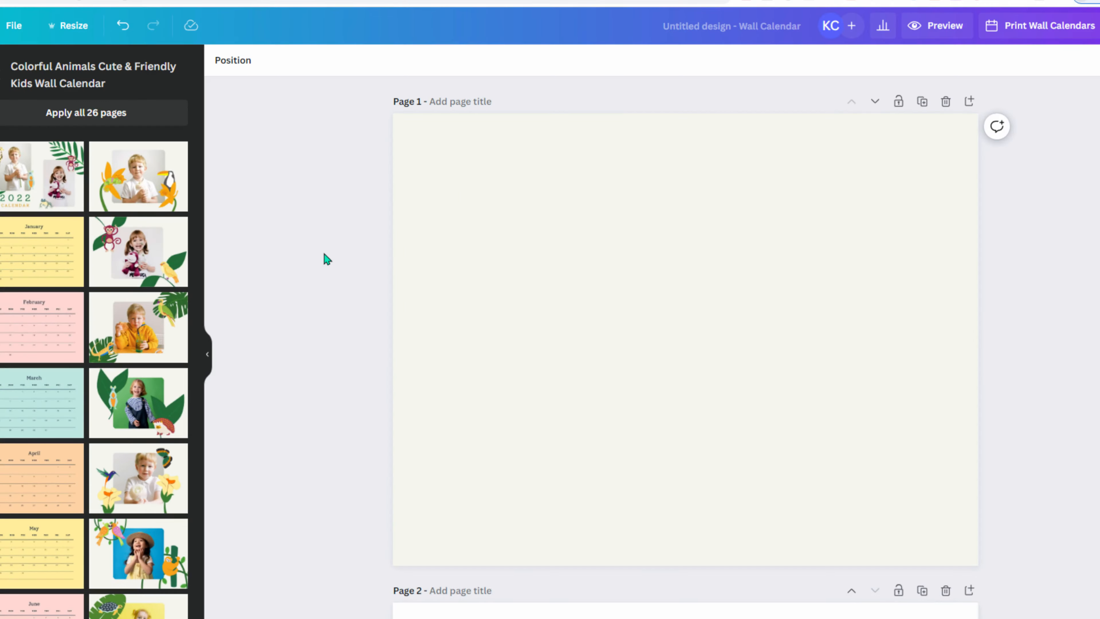
key("alt+Tab")
key("alt+Tab")
key("alt+Tab")
key("alt+Tab")
key("alt+Tab")
key("alt+Tab")
key("alt+Tab")
left_click(1091, 2)
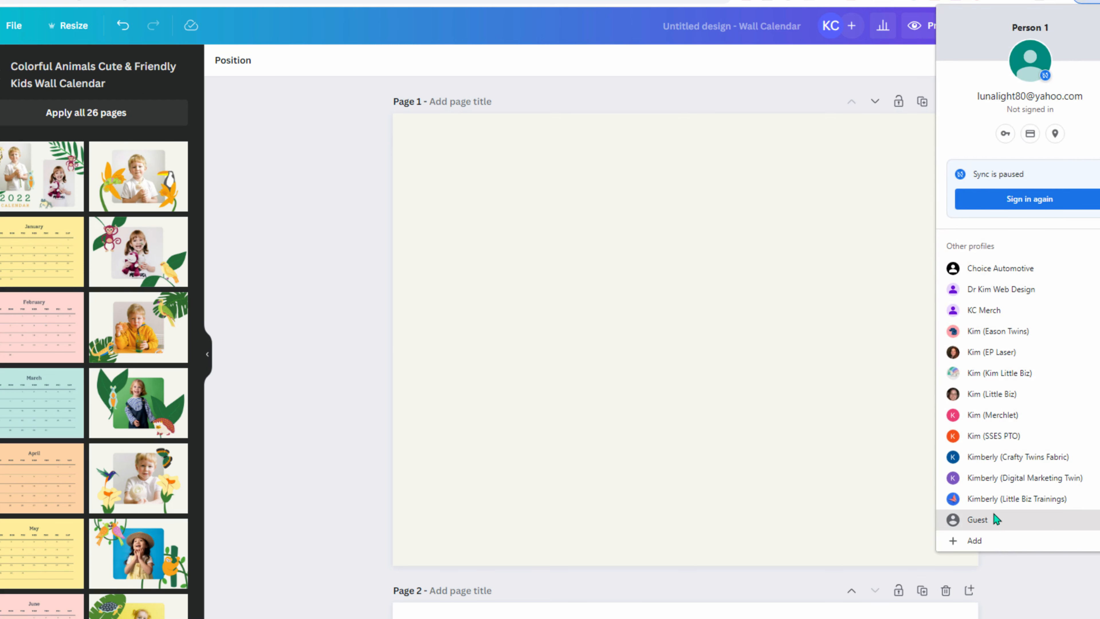
left_click(1002, 393)
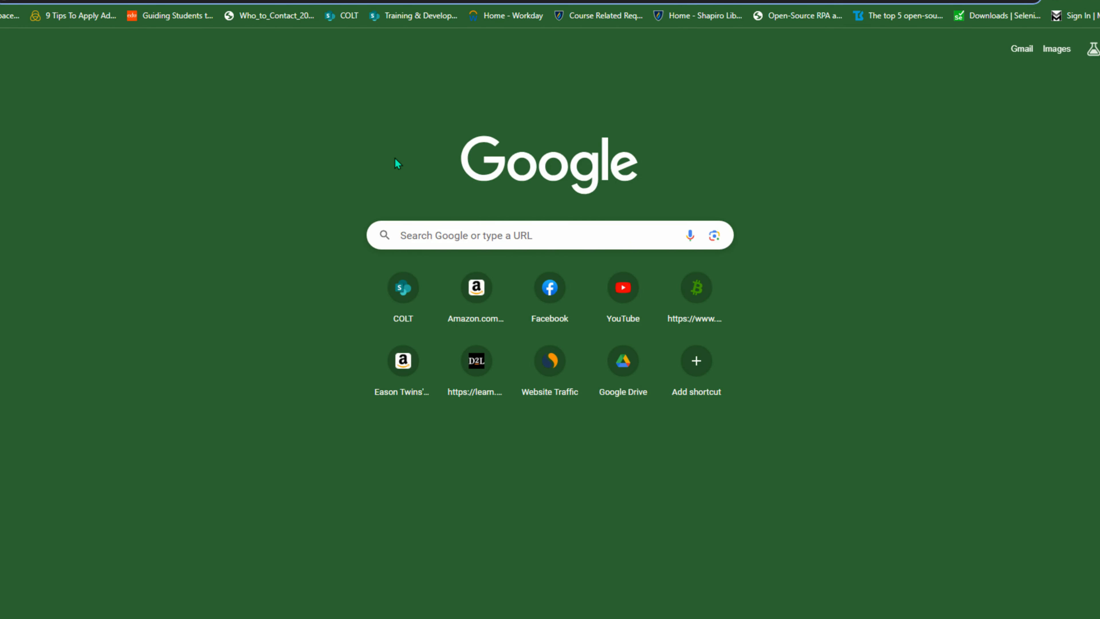
type("midj")
key("Return")
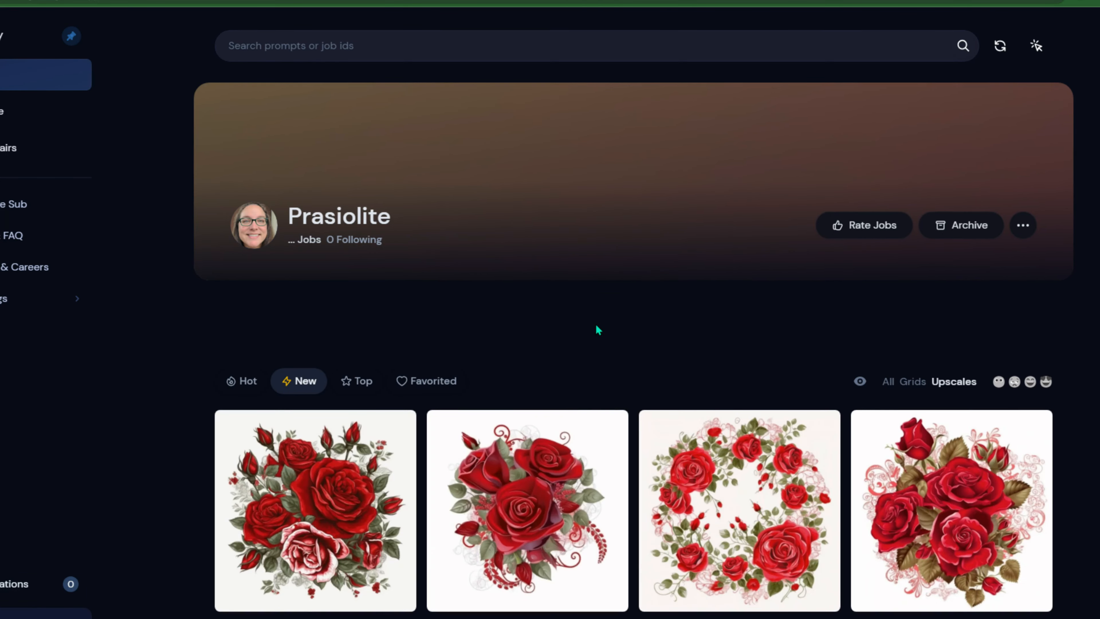
- Turn on select mode and select the twelve red rose bouquet, wreath and single rose images
scroll(595, 329, "down", 7)
scroll(972, 282, "up", 6)
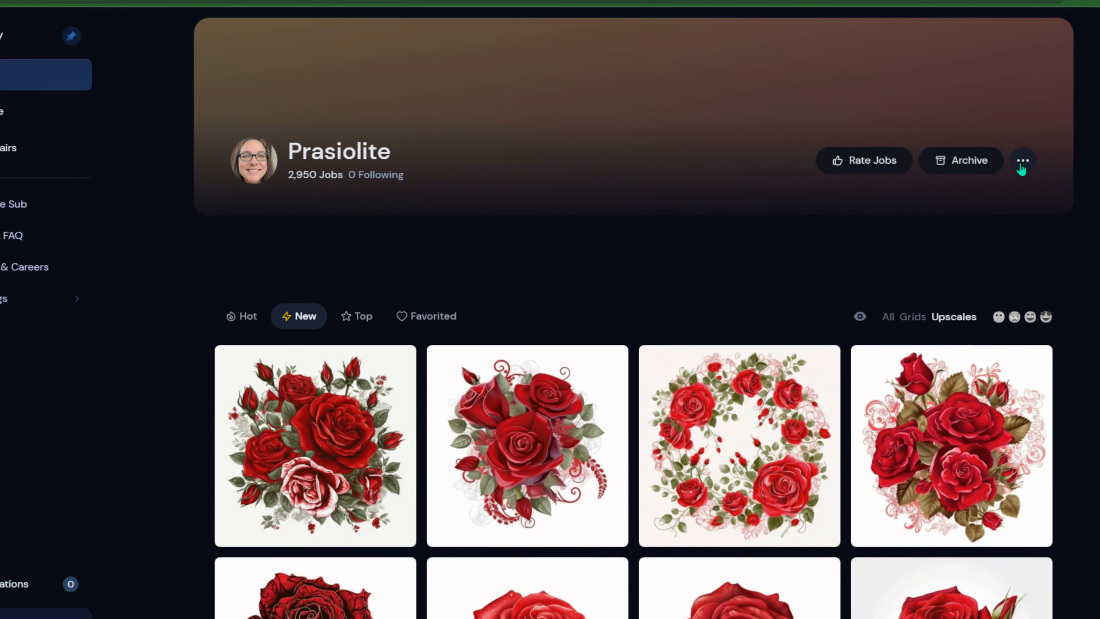
scroll(1014, 234, "up", 2)
left_click(1035, 47)
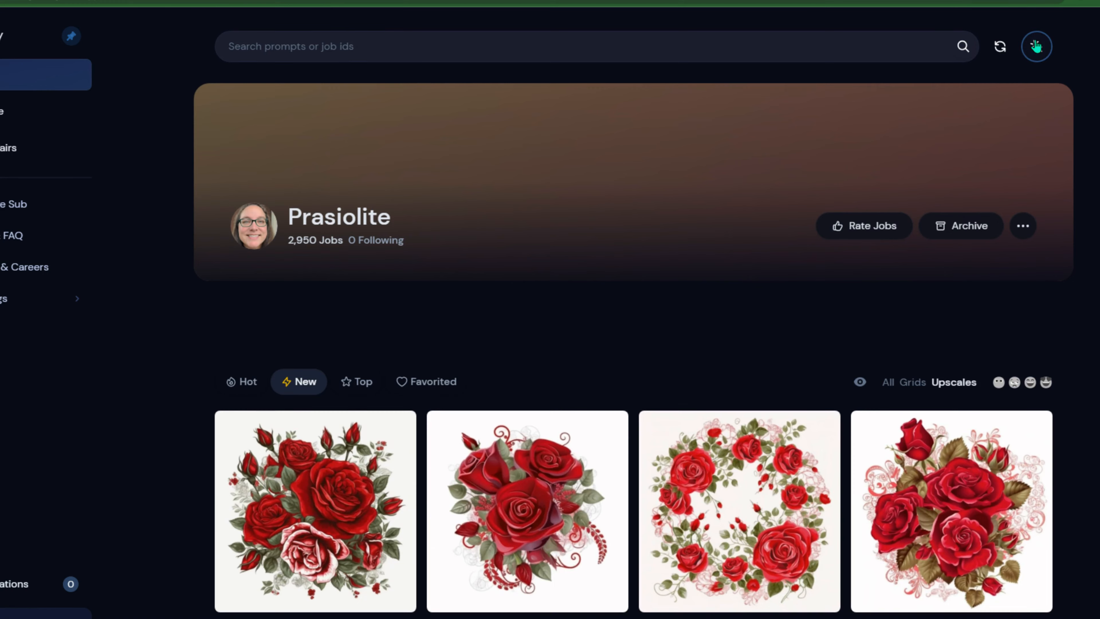
scroll(322, 247, "down", 6)
left_click(322, 247)
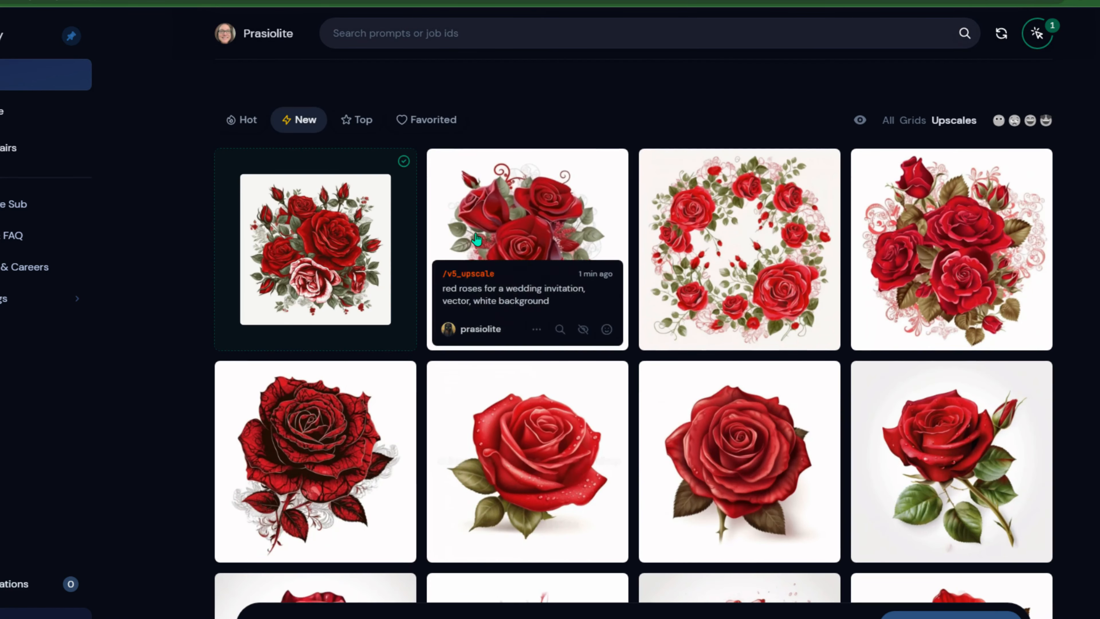
left_click(476, 238)
left_click(702, 230)
left_click(915, 228)
left_click(894, 410)
left_click(714, 433)
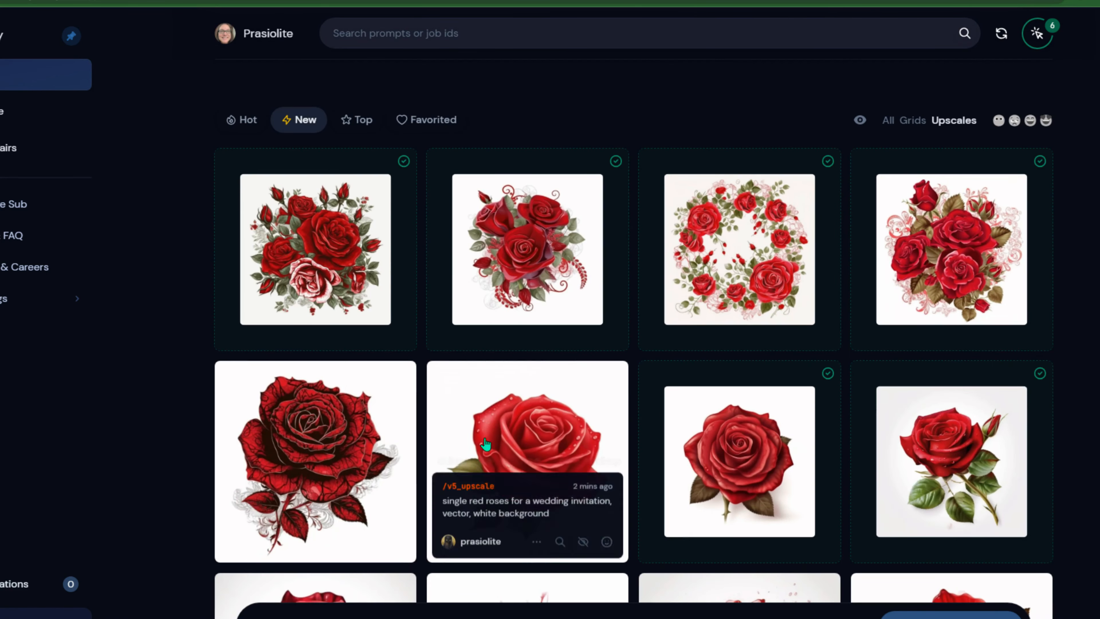
left_click(470, 444)
left_click(260, 433)
scroll(248, 428, "down", 6)
left_click(282, 381)
left_click(461, 381)
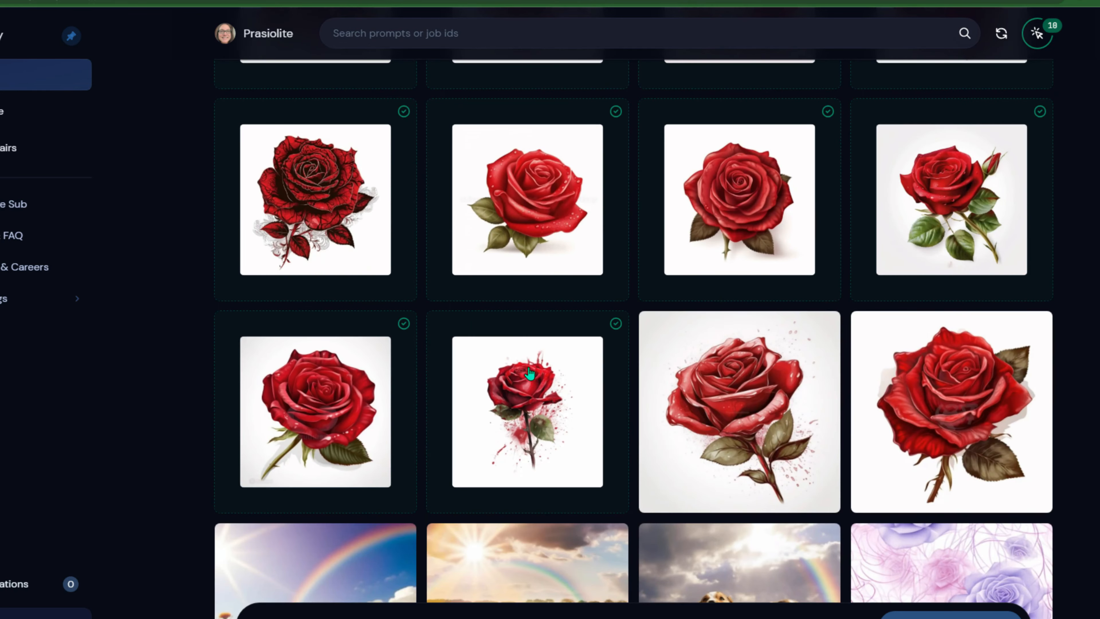
left_click(799, 375)
left_click(1005, 366)
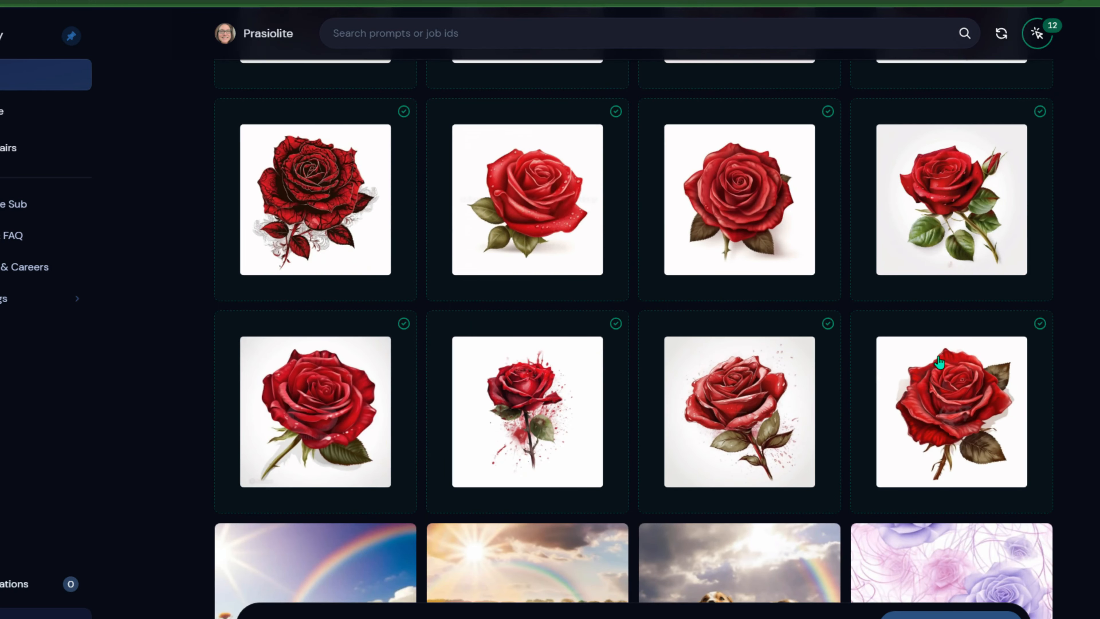
- Download all 12 selected images as a zip file and save it
scroll(509, 495, "up", 9)
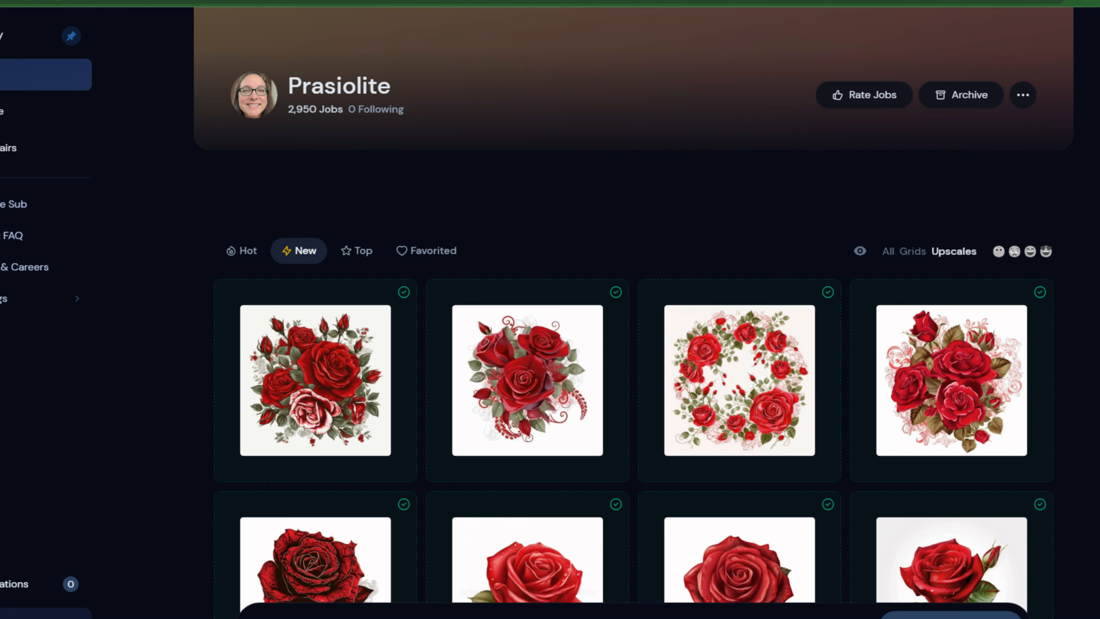
left_click(927, 611)
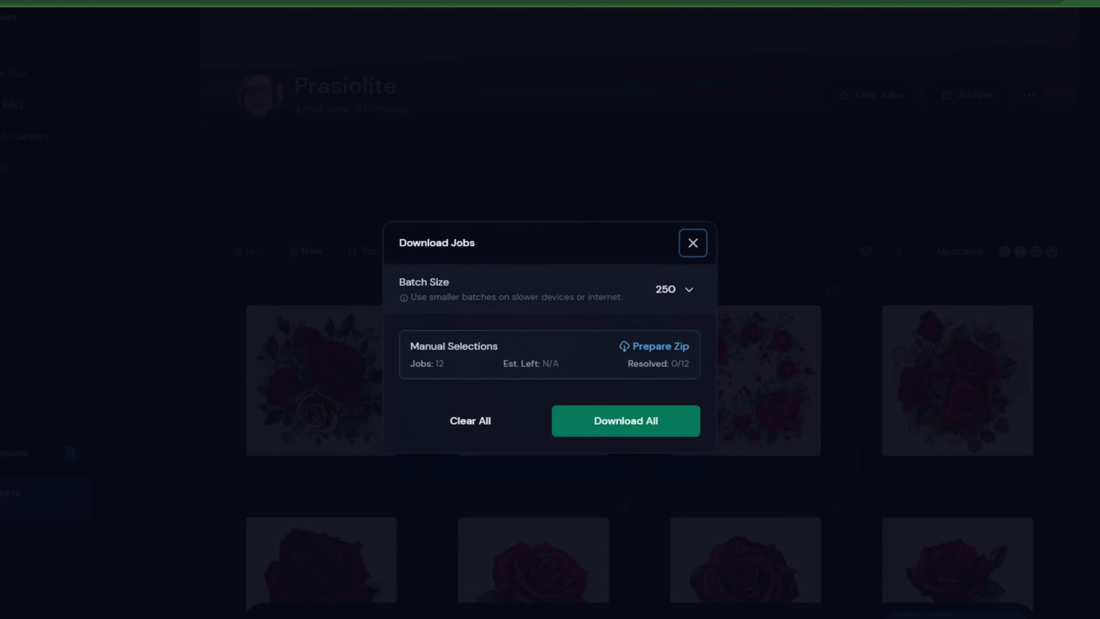
left_click(647, 421)
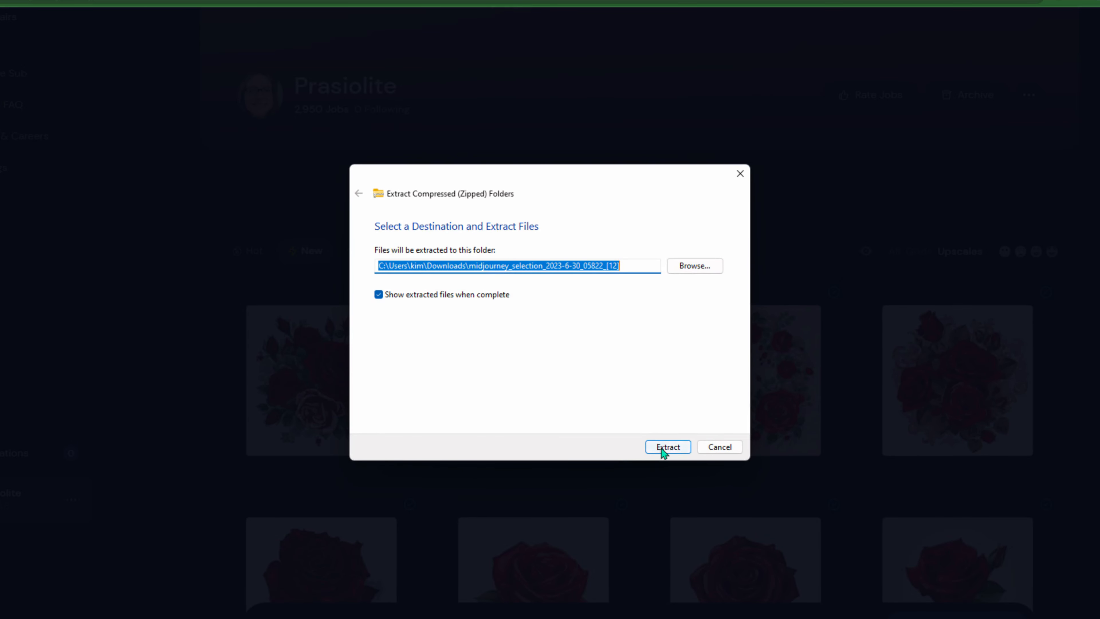
left_click(662, 448)
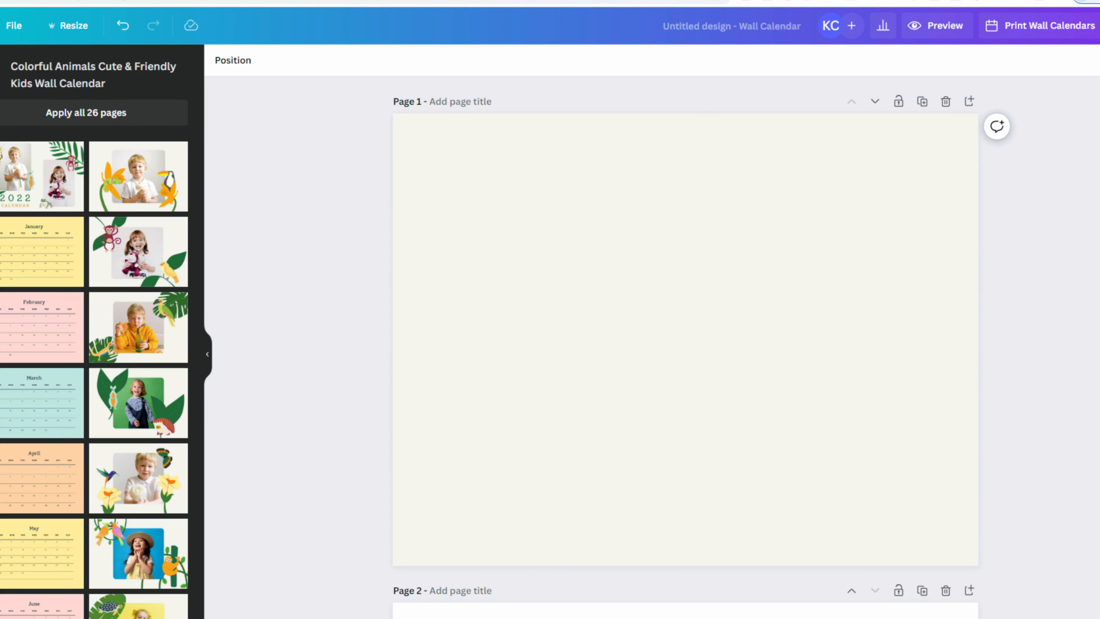
- Launch Upscayl in Batch Upscale mode with the midjourney_selection_2023-6-30_05822_[12] folder as source
key("super")
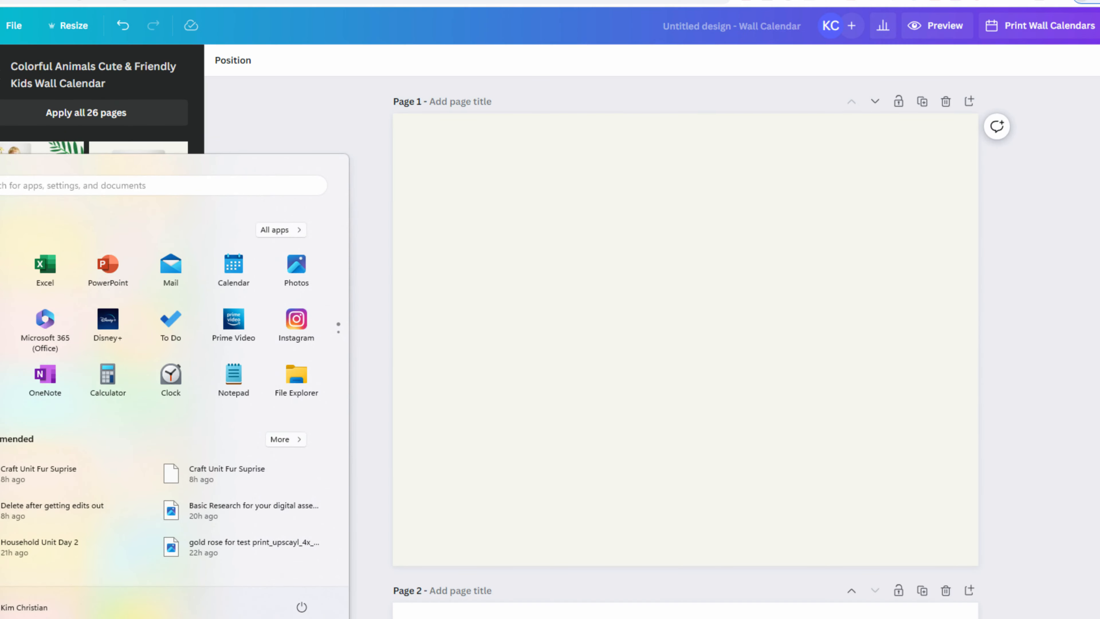
left_click(461, 618)
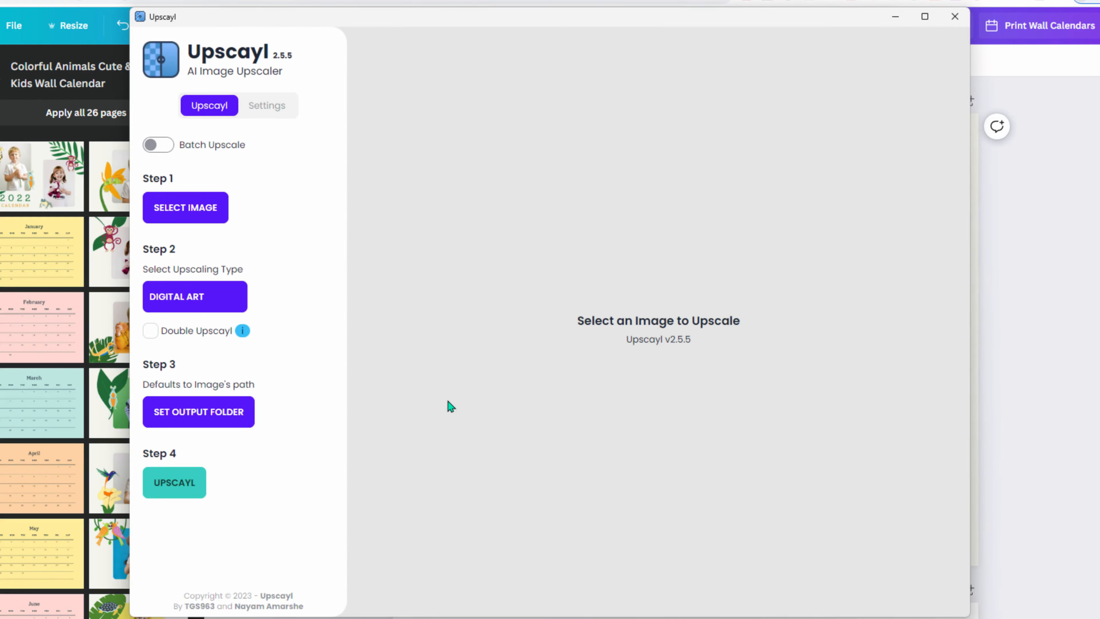
left_click(184, 208)
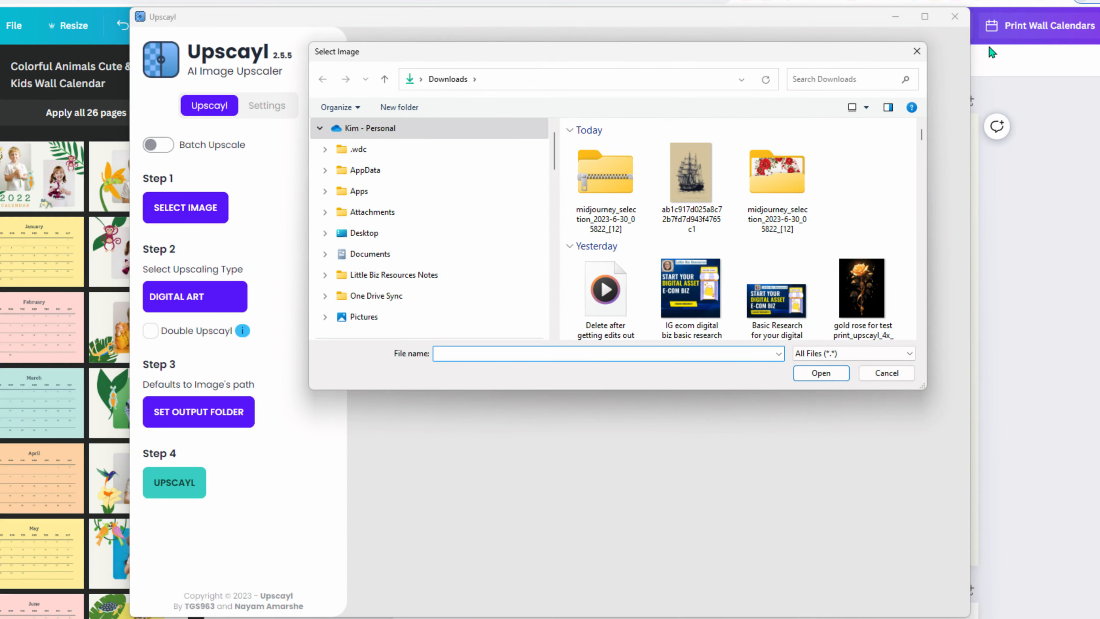
left_click(917, 51)
left_click(159, 144)
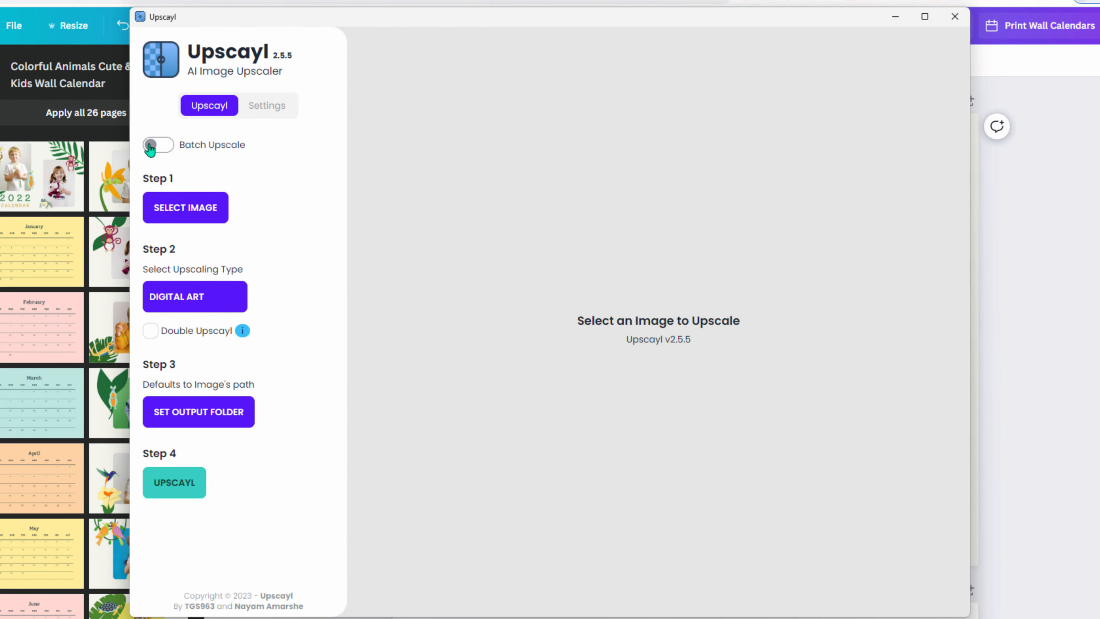
left_click(181, 208)
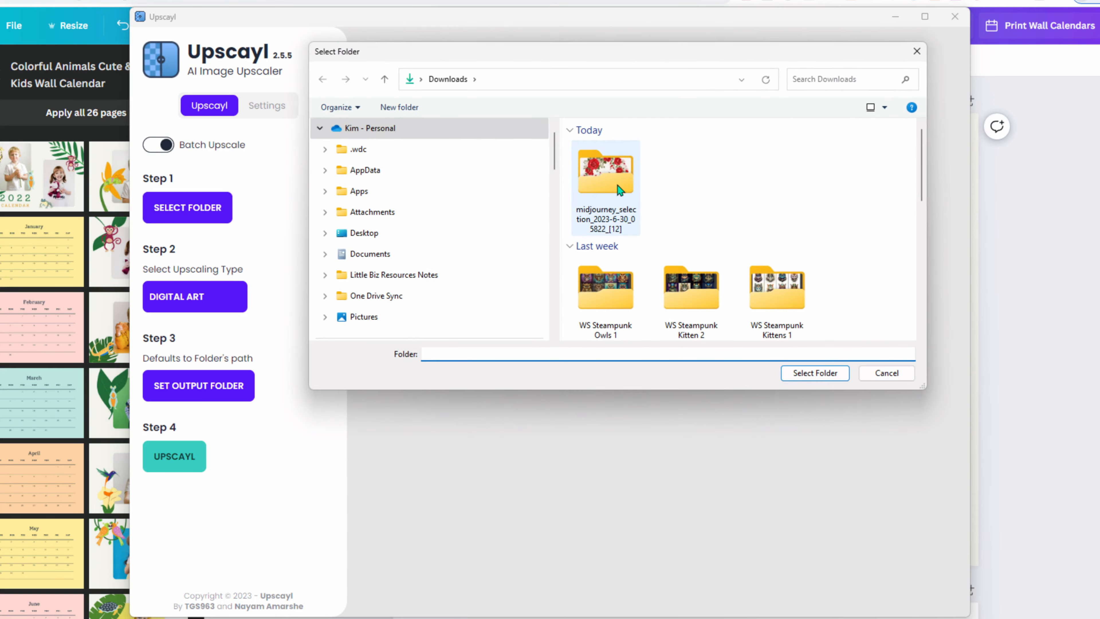
double_click(615, 185)
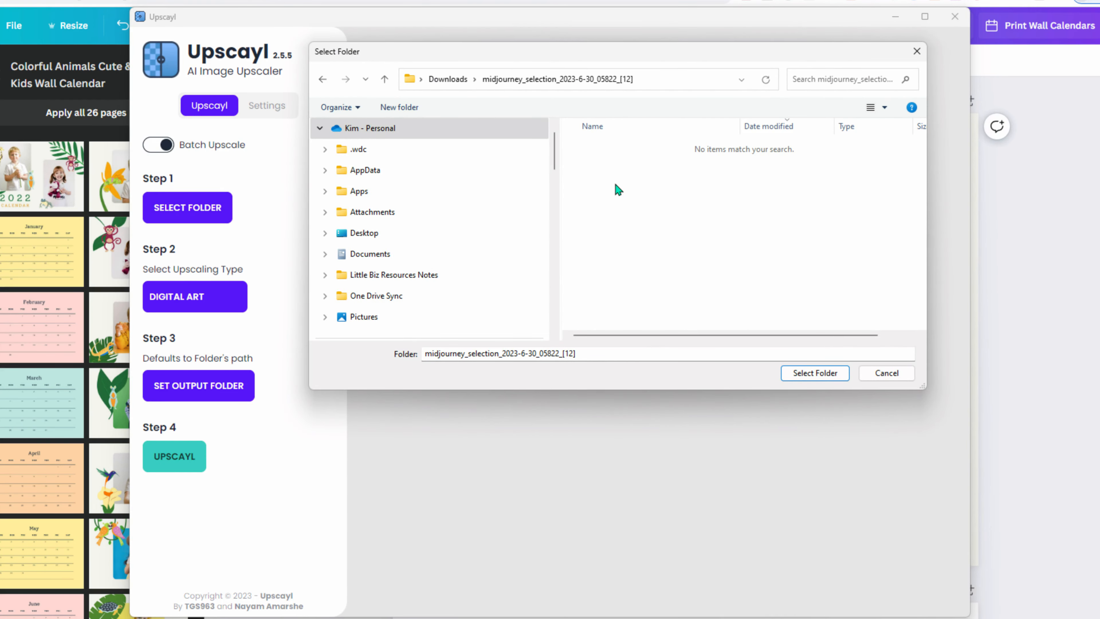
left_click(839, 373)
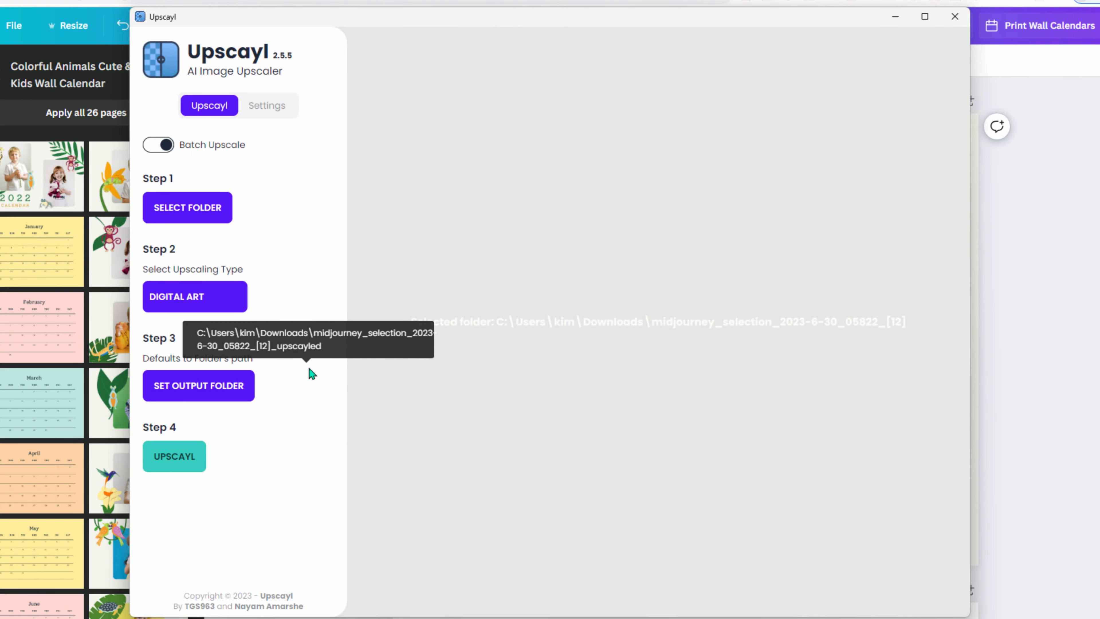
- Start the batch upscale and move the Downloads window aside to watch progress
left_click(176, 460)
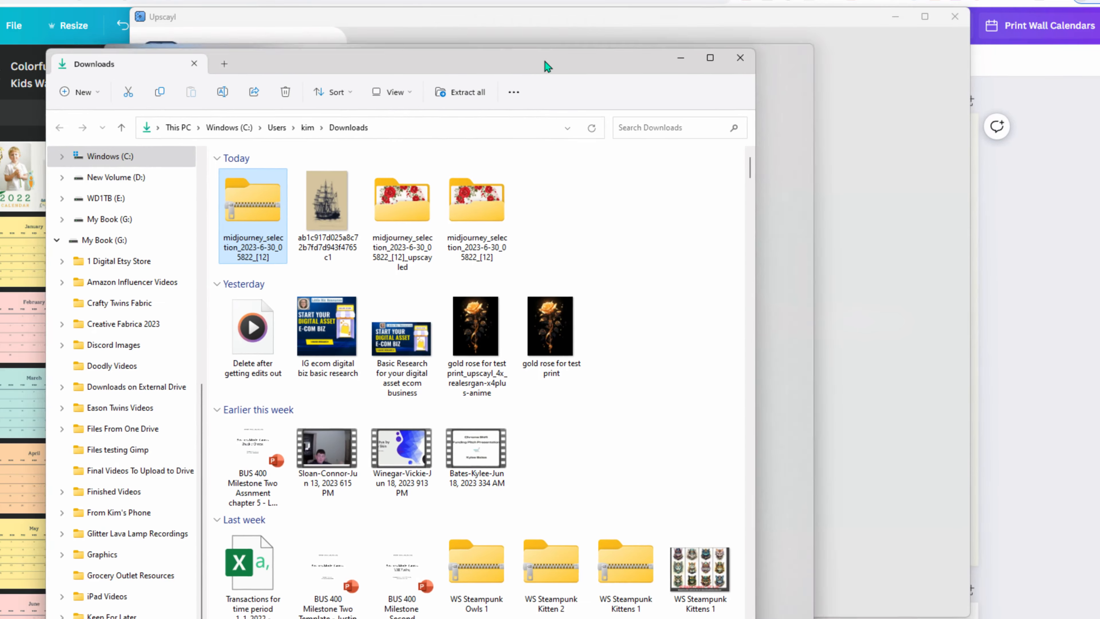
left_click_drag(545, 62, 737, 38)
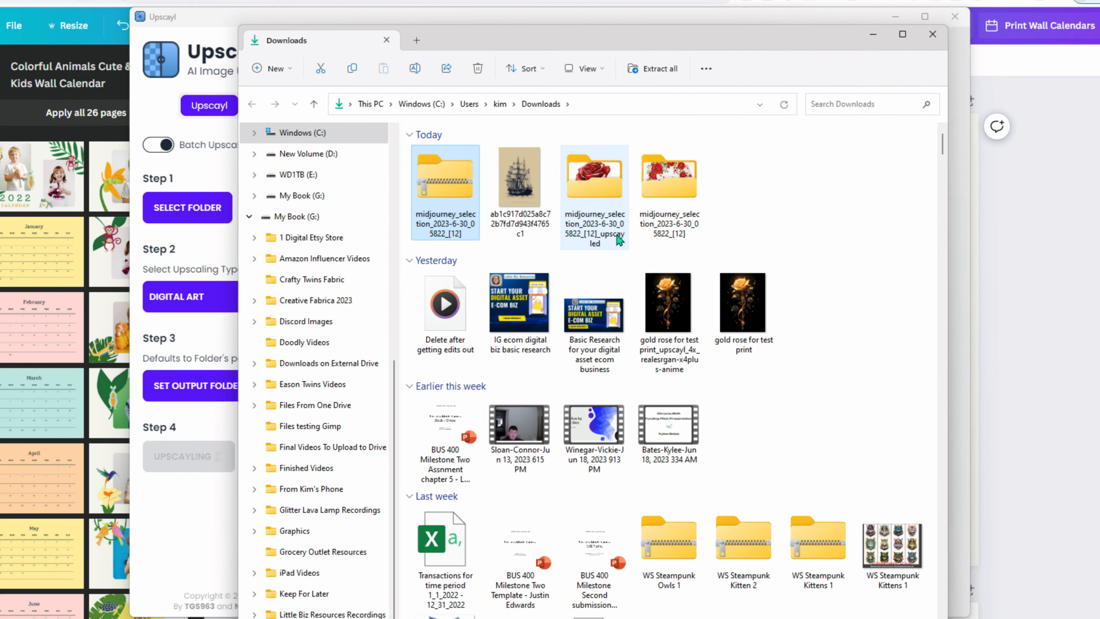
left_click_drag(635, 35, 742, 58)
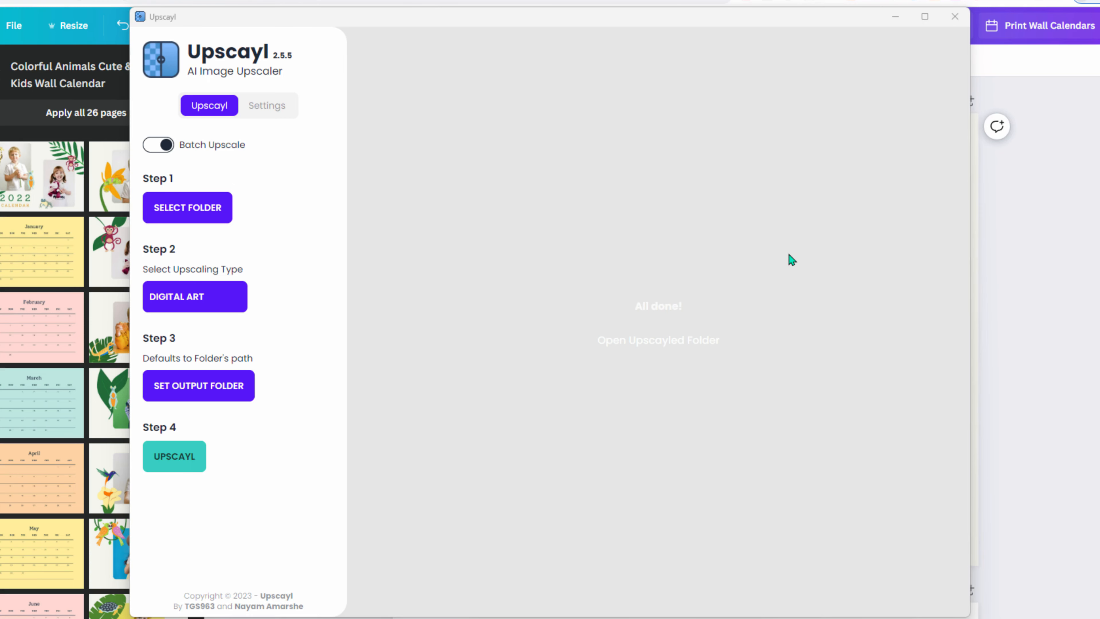
- Drag the upscaled rose files into Canva's Uploads panel for the wall calendar
left_click(905, 17)
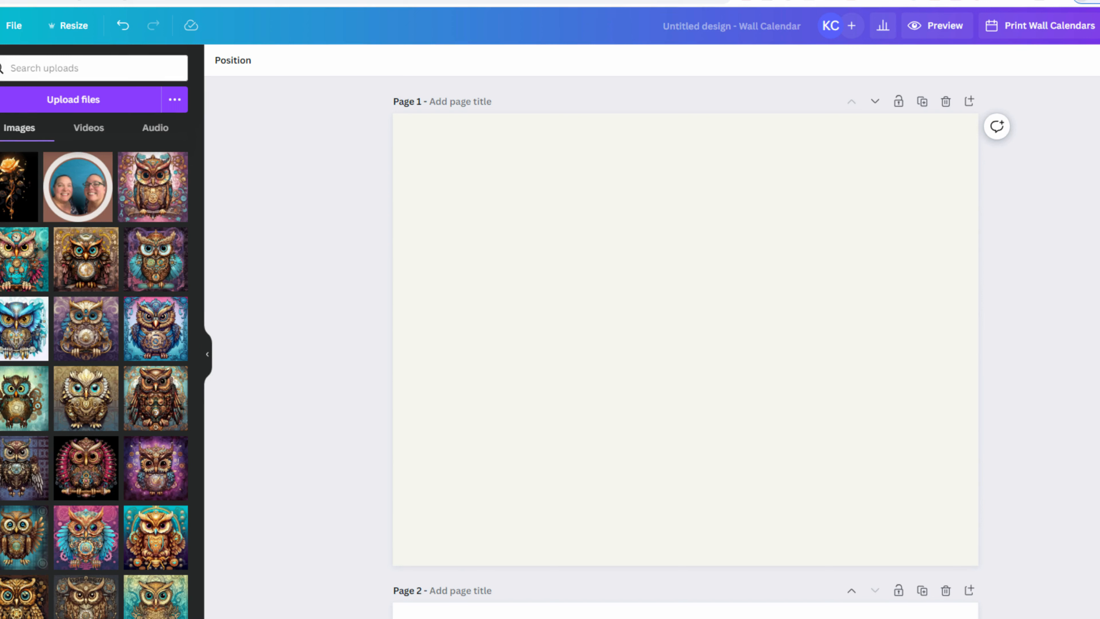
left_click_drag(0, 242, 92, 200)
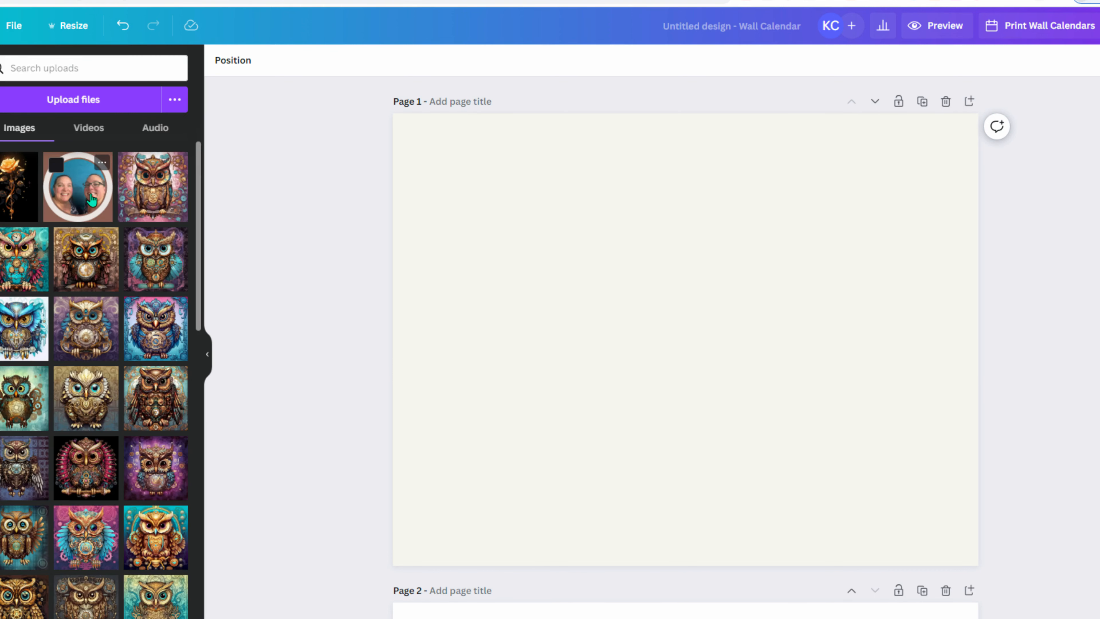
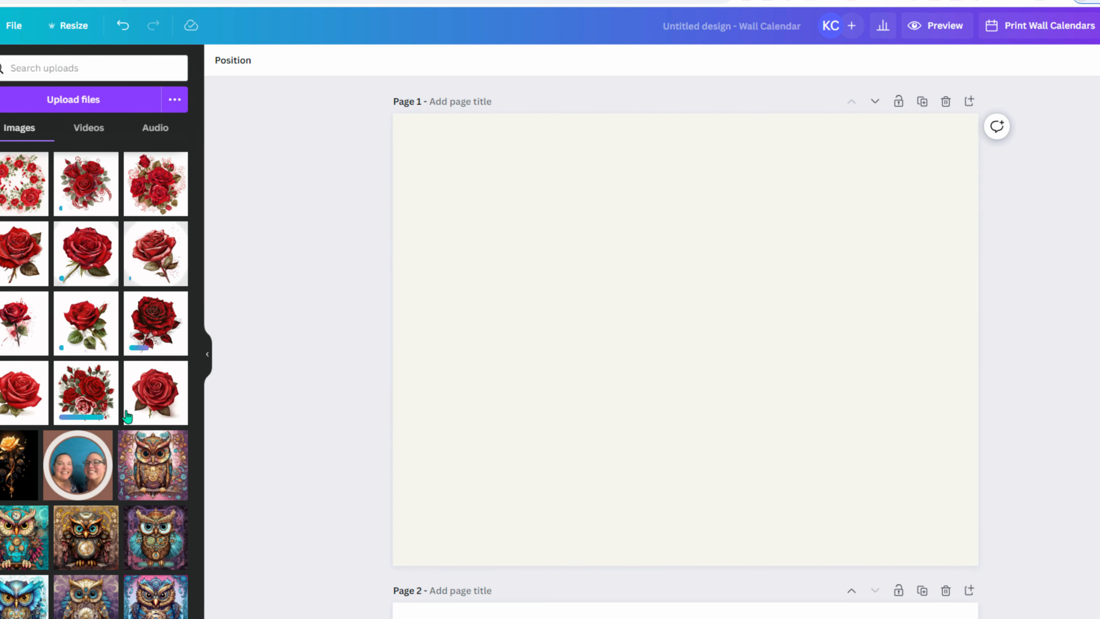
- Add the rose wreath image from Uploads to page 1 and enlarge it
scroll(324, 405, "down", 10)
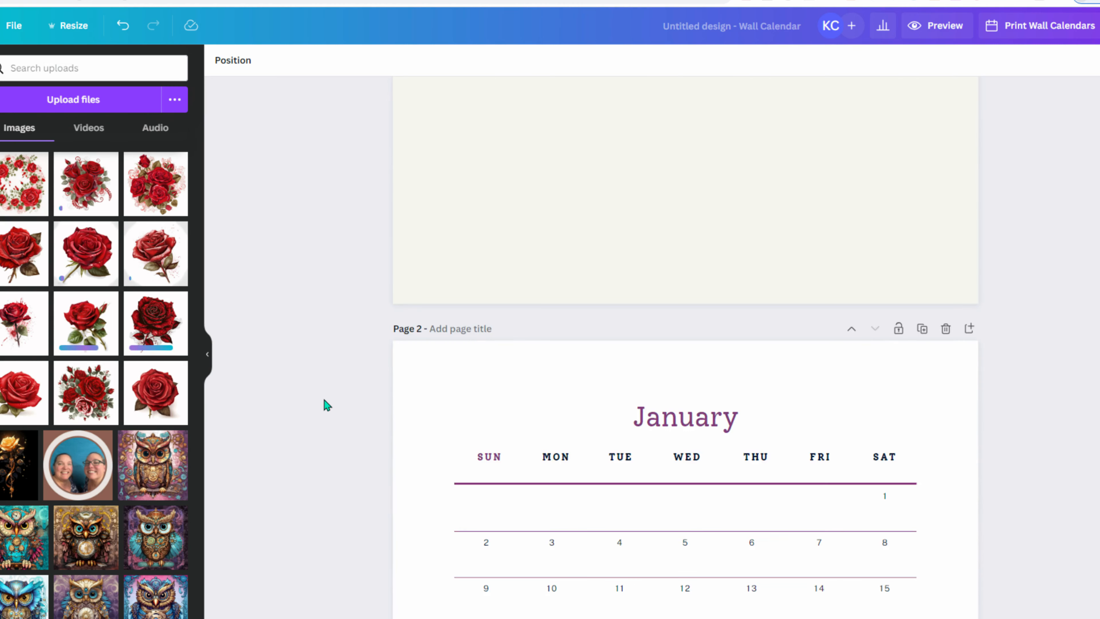
scroll(661, 427, "up", 6)
scroll(651, 415, "down", 4)
scroll(647, 411, "down", 3)
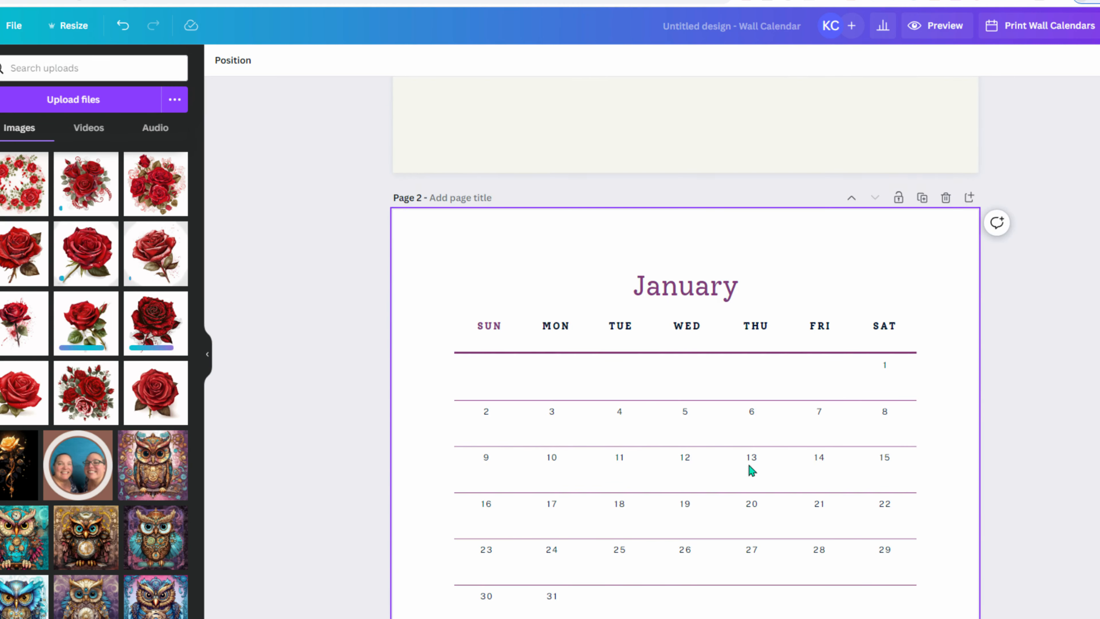
scroll(710, 474, "up", 10)
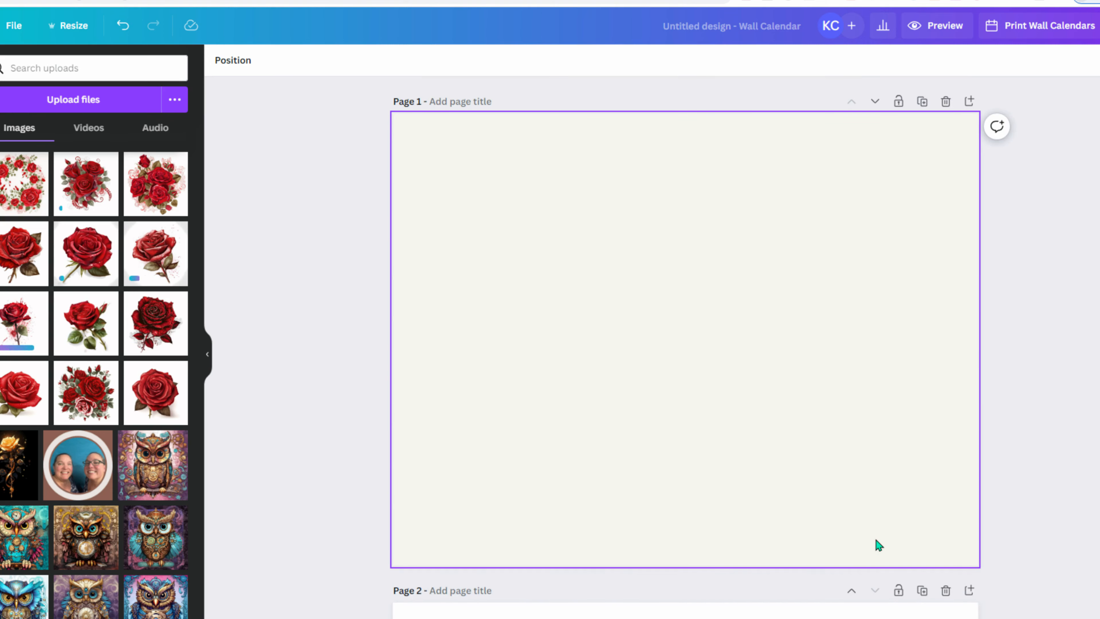
left_click(27, 207)
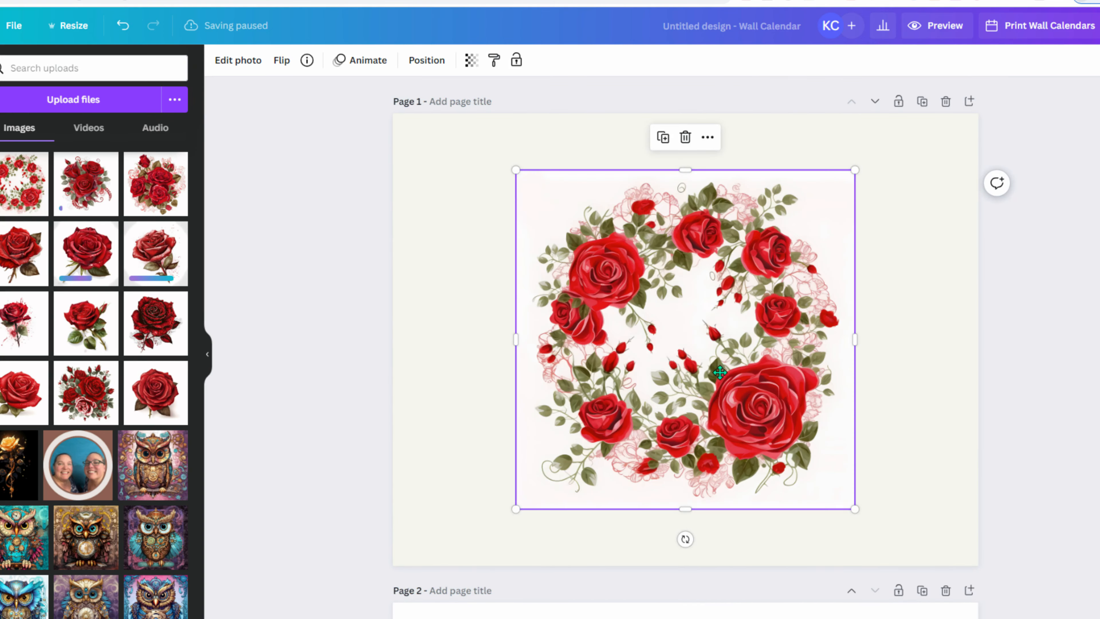
left_click_drag(622, 357, 532, 311)
left_click_drag(761, 462, 861, 557)
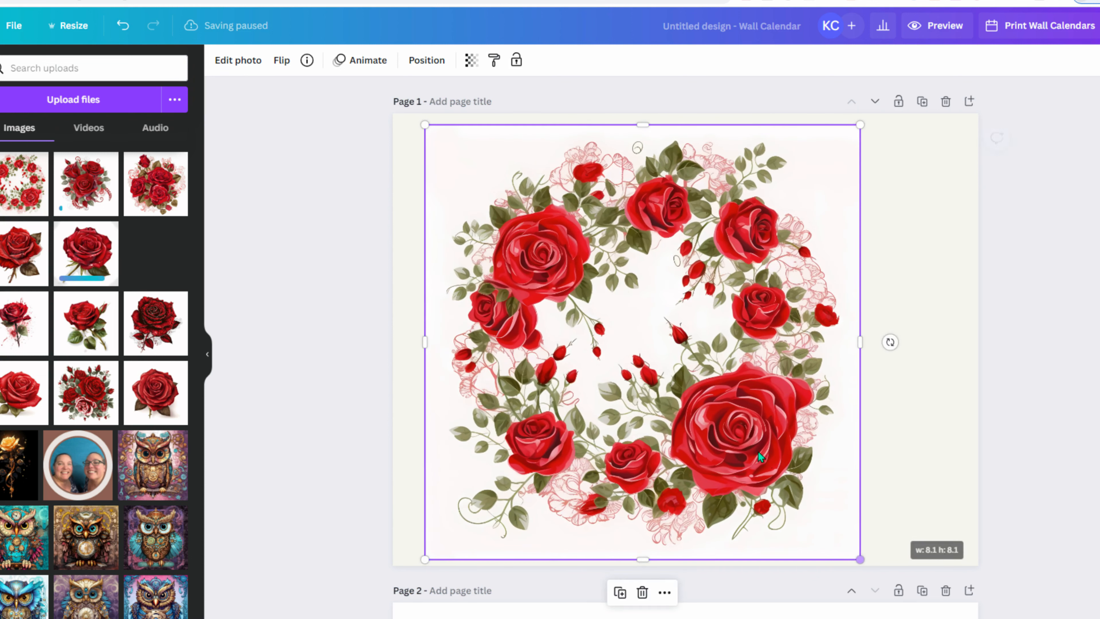
left_click_drag(727, 433, 779, 424)
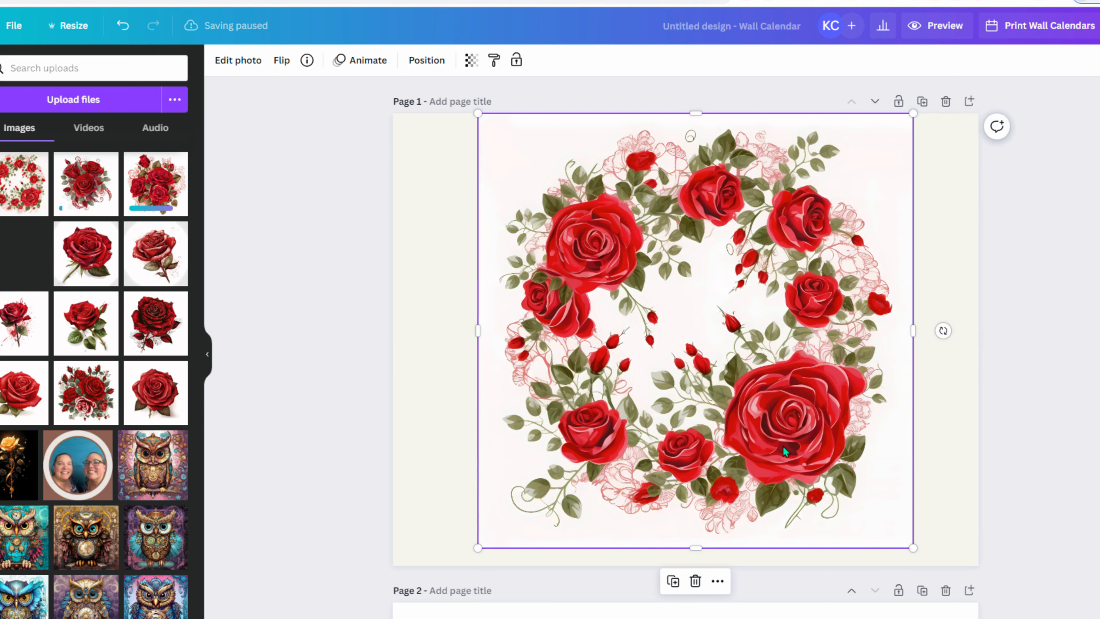
- Centre the wreath horizontally and vertically on the page and open its Edit photo effects
left_click(414, 62)
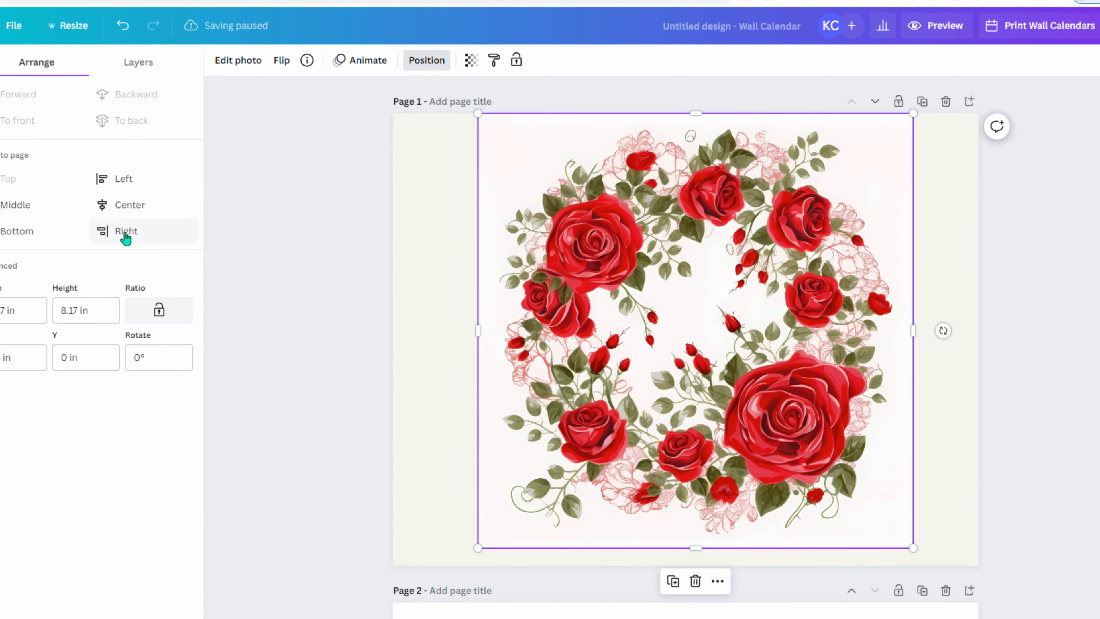
left_click(126, 206)
left_click(51, 208)
left_click(308, 242)
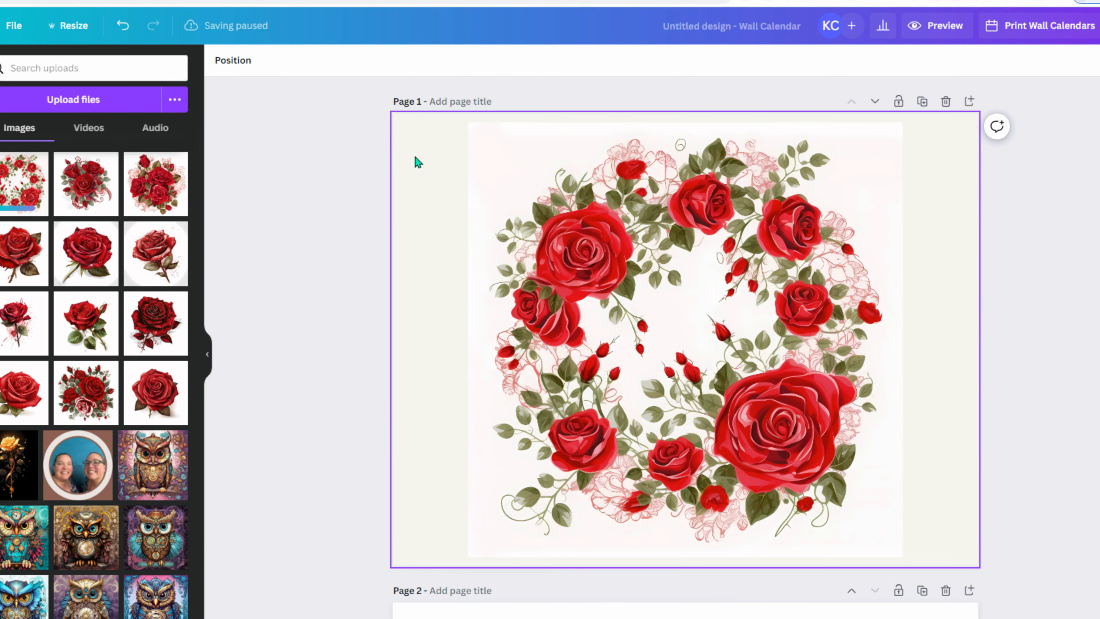
left_click(635, 238)
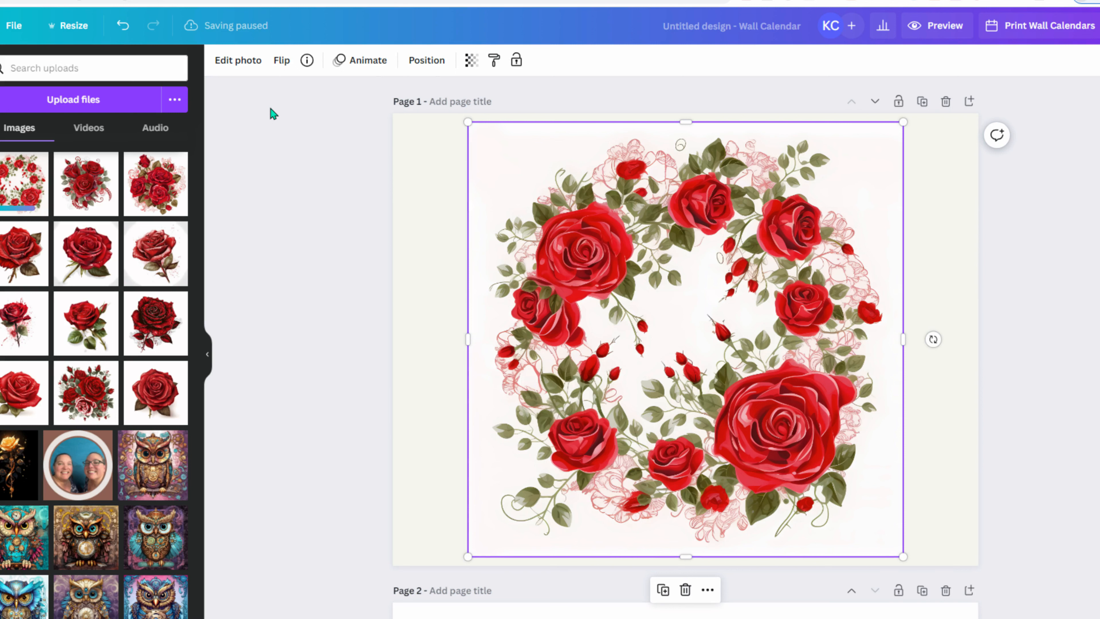
left_click(242, 63)
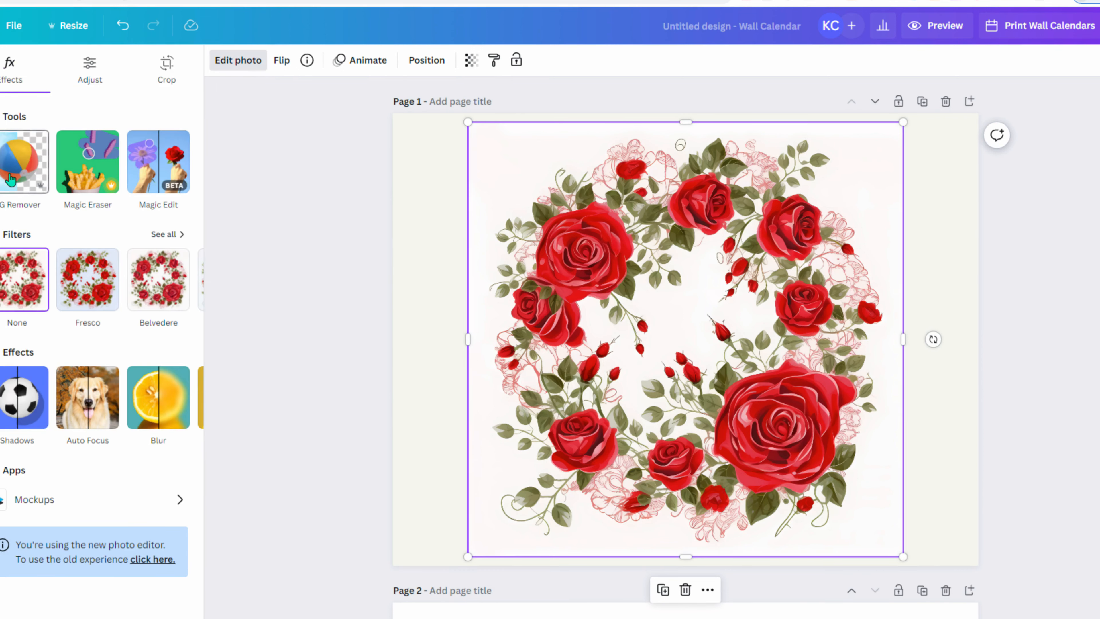
- Remove the wreath's white background with BG Remover and enlarge it to fill most of the cover
left_click(10, 179)
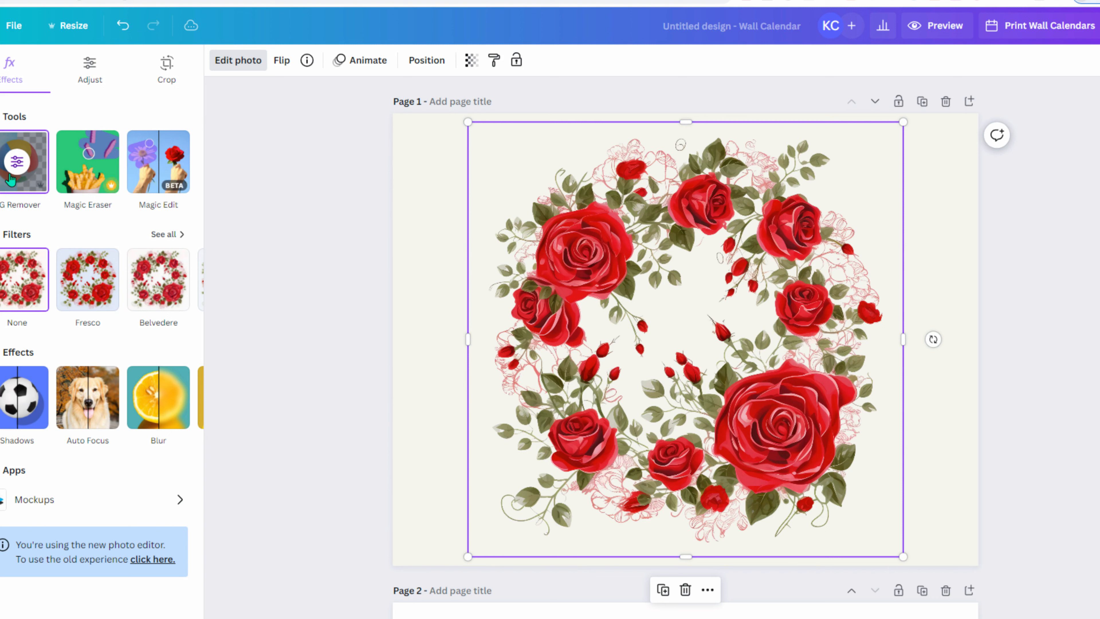
left_click(415, 248)
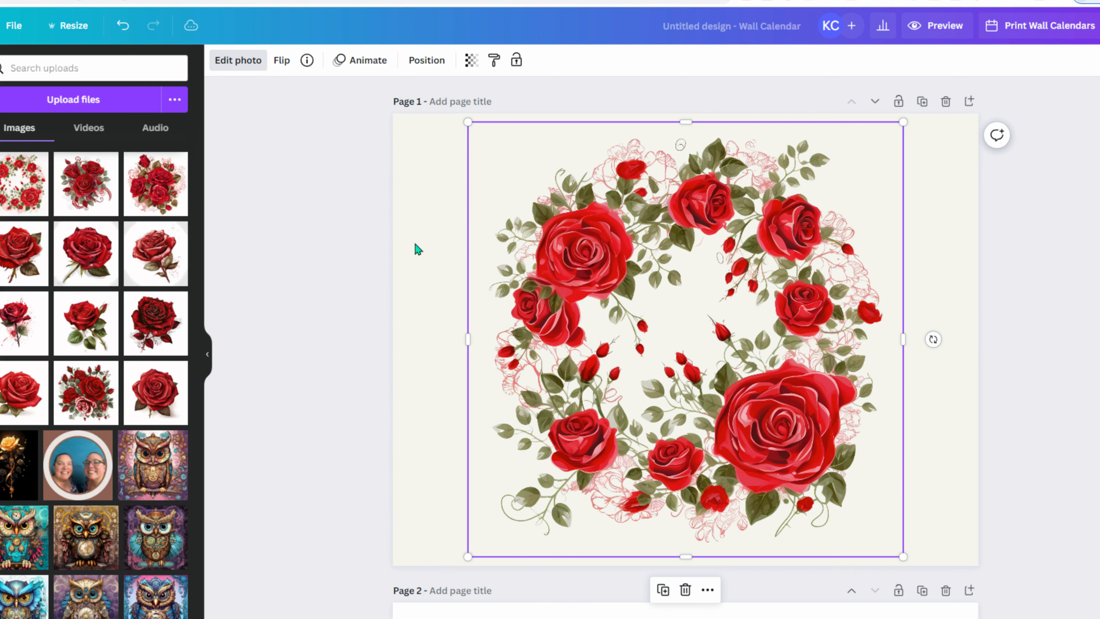
left_click(834, 269)
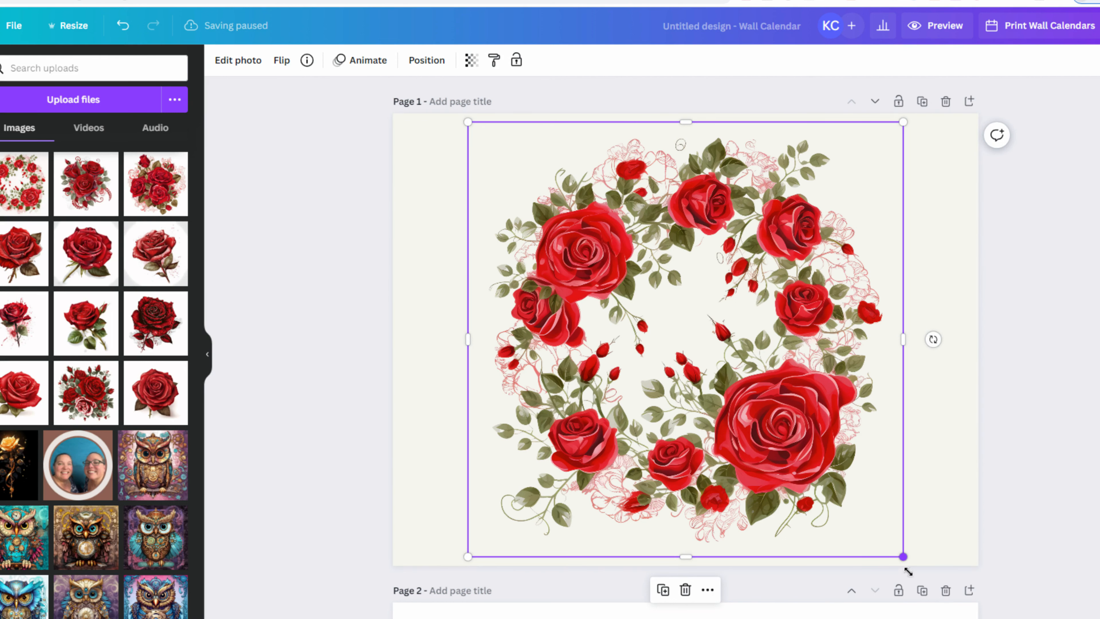
left_click_drag(908, 571, 908, 563)
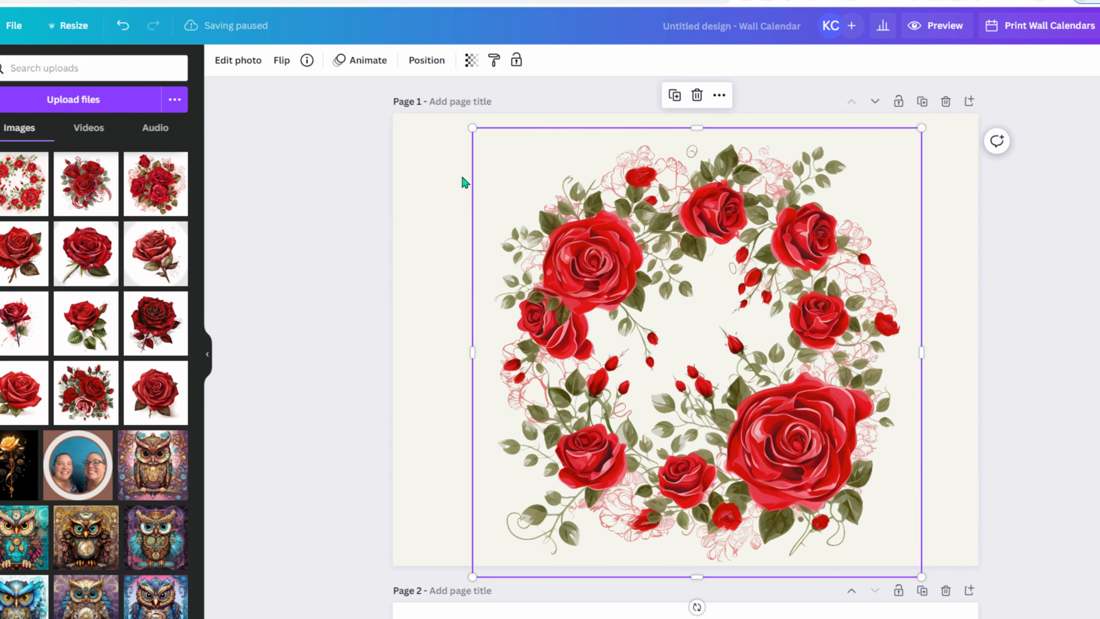
left_click_drag(458, 123, 436, 106)
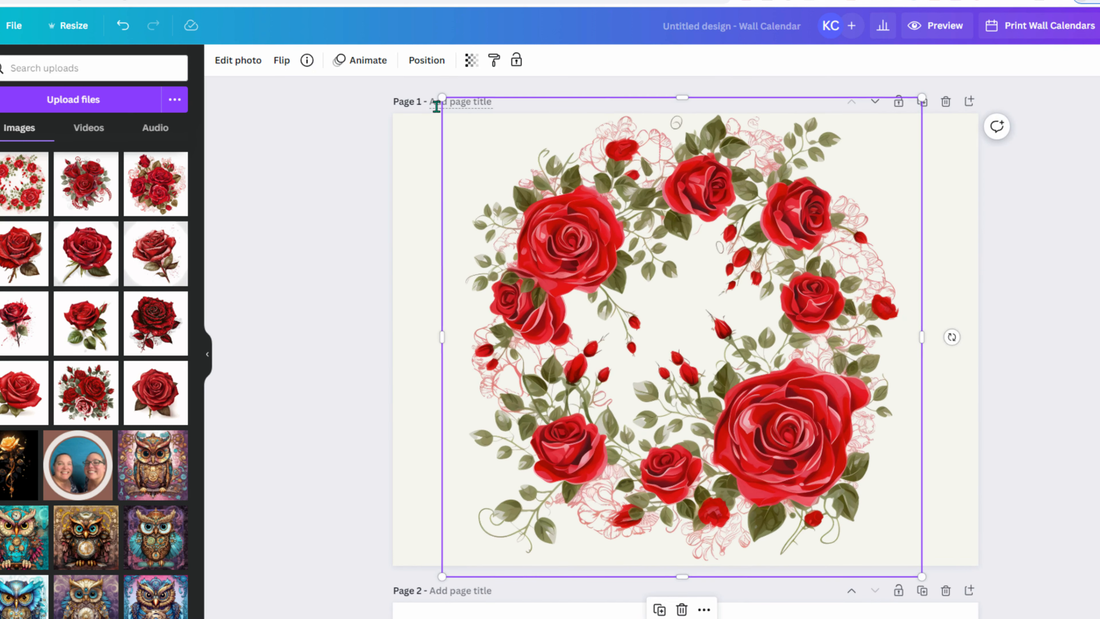
left_click(414, 199)
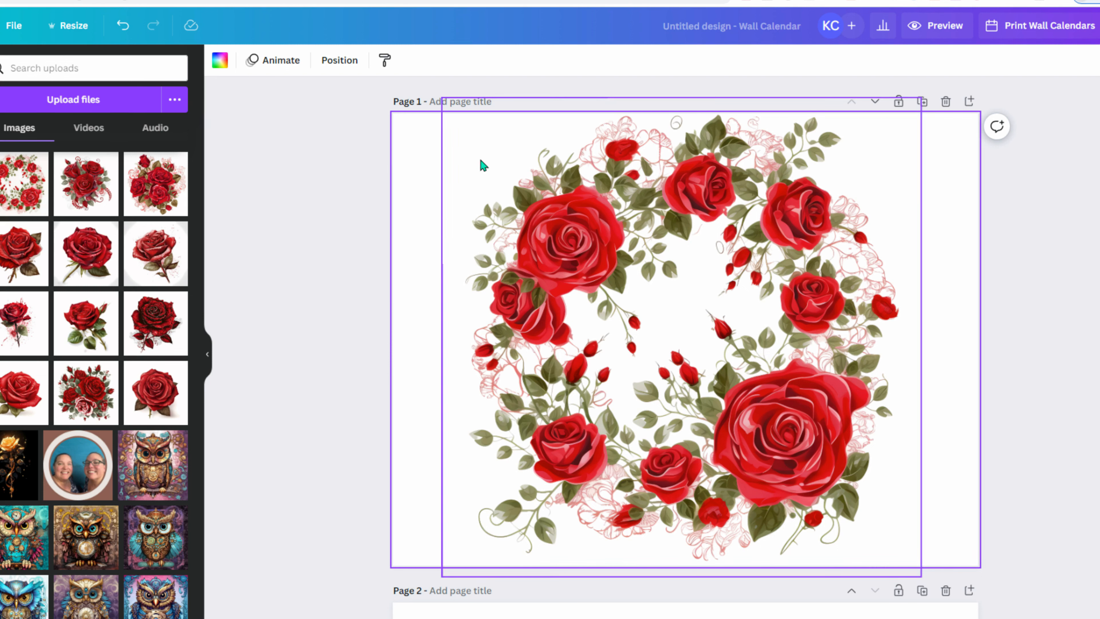
scroll(289, 322, "down", 10)
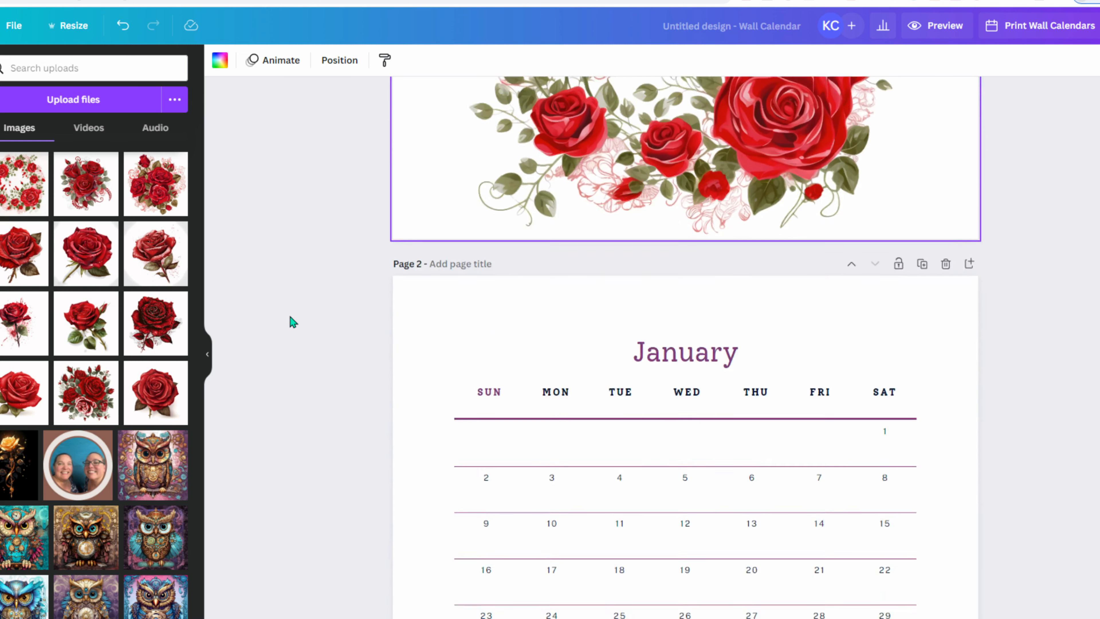
scroll(291, 315, "up", 10)
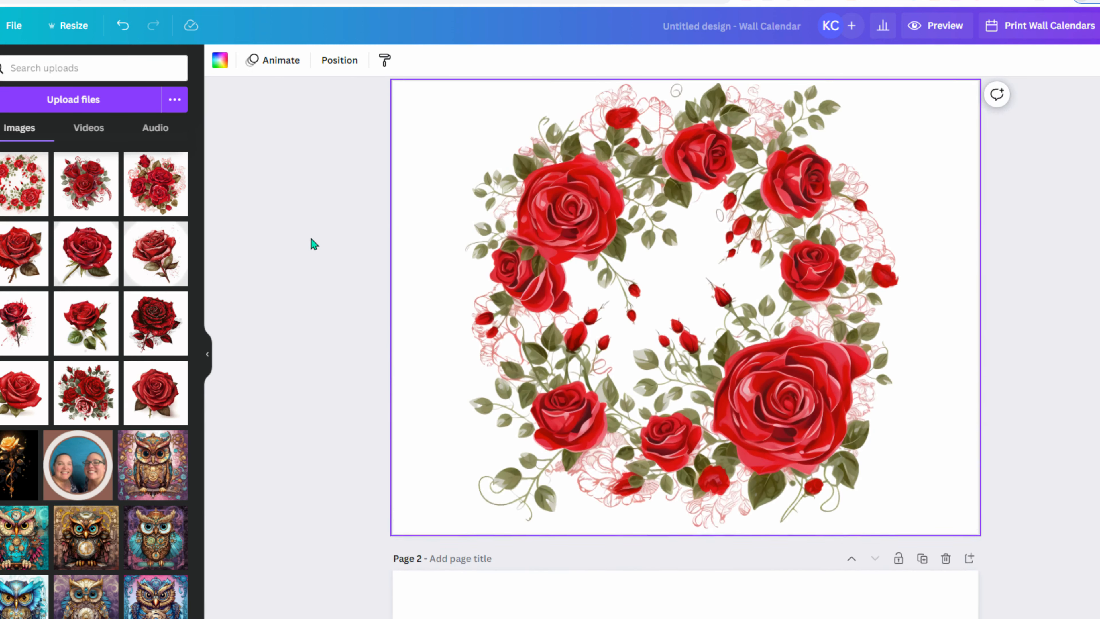
scroll(310, 240, "down", 10)
scroll(311, 240, "up", 10)
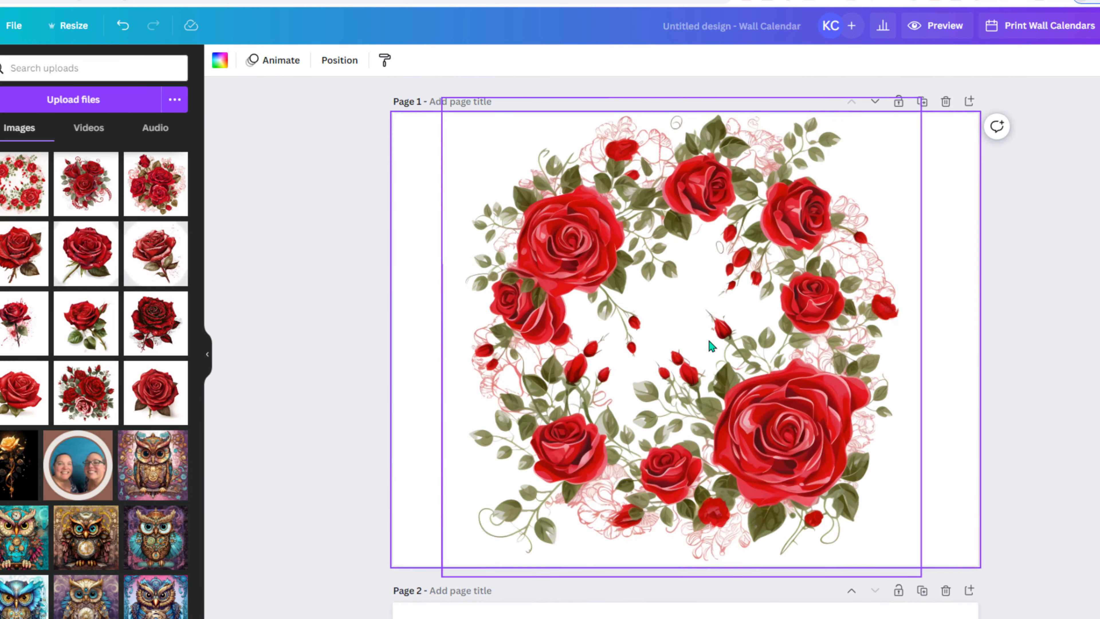
left_click(86, 254)
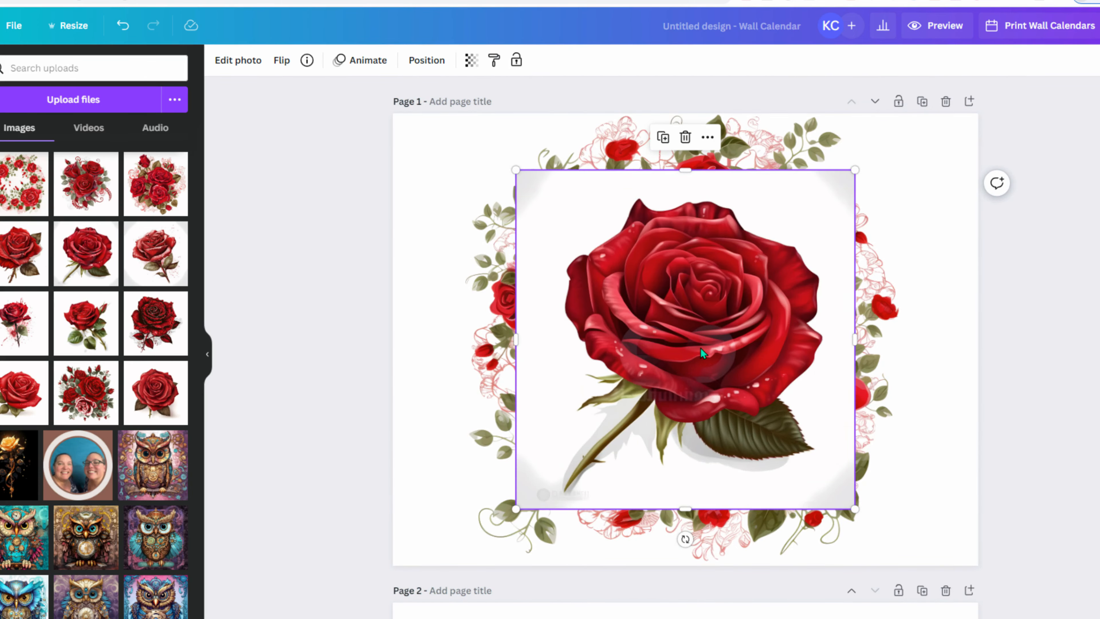
left_click_drag(700, 347, 610, 348)
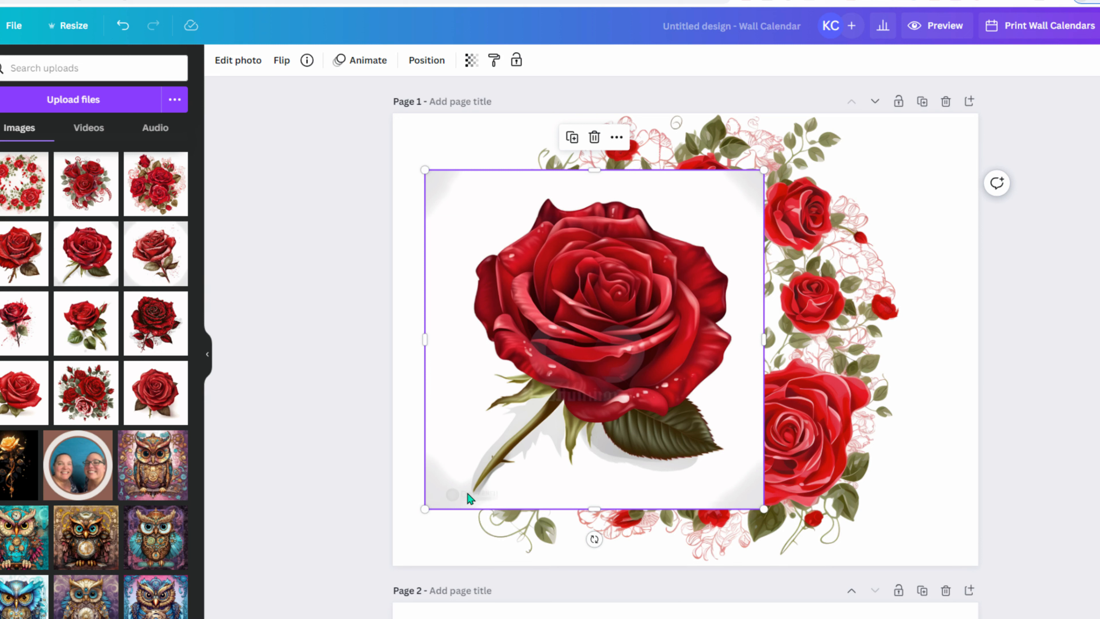
key("Delete")
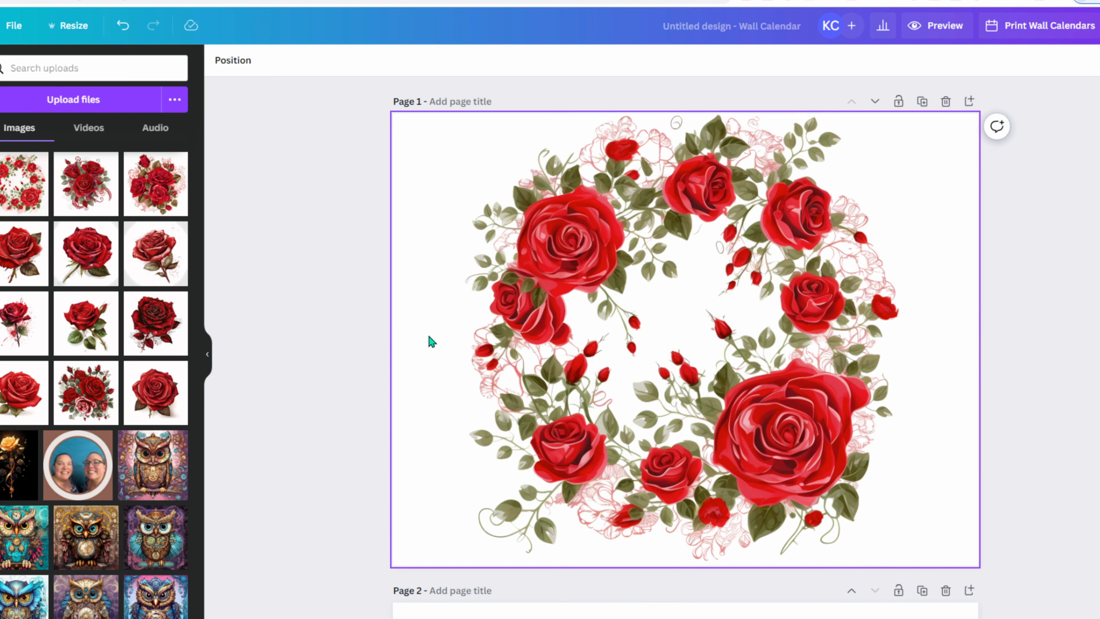
left_click(144, 260)
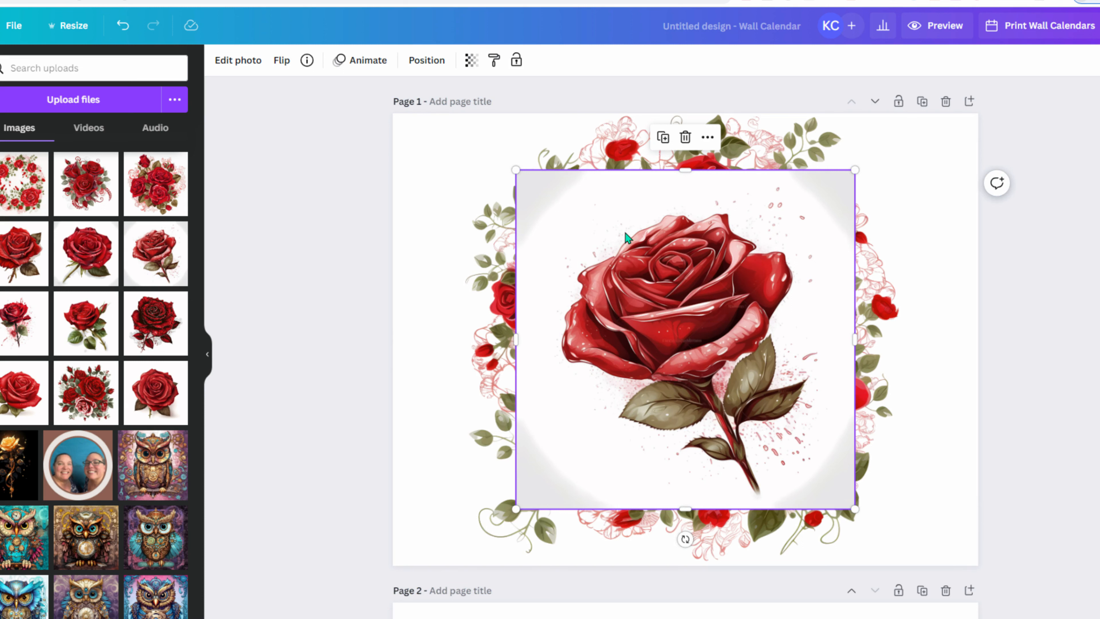
left_click_drag(736, 364, 631, 366)
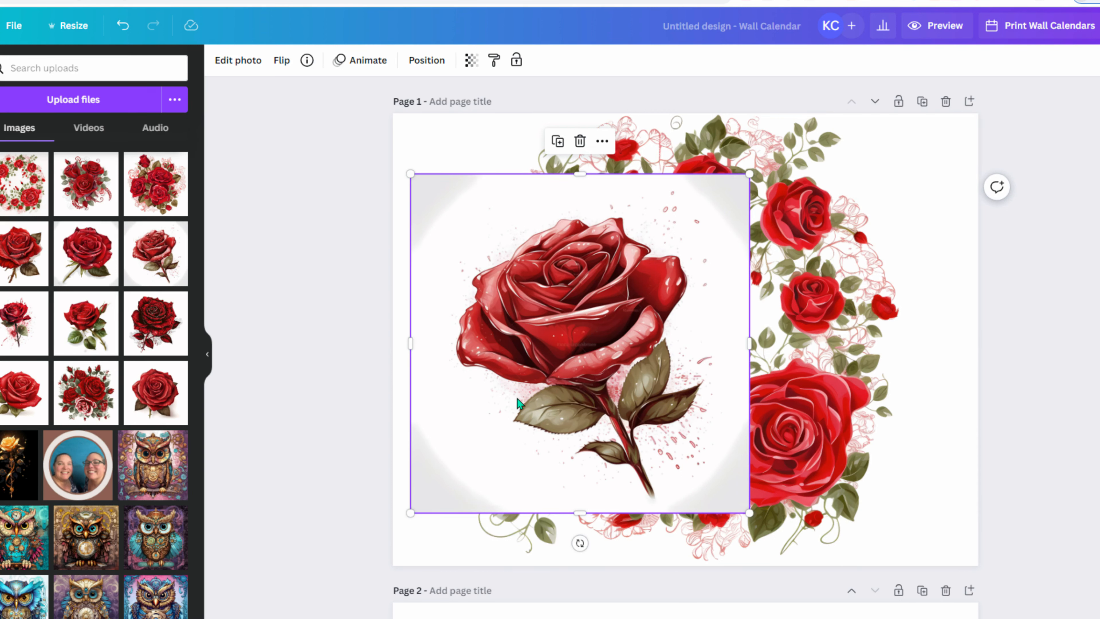
key("Delete")
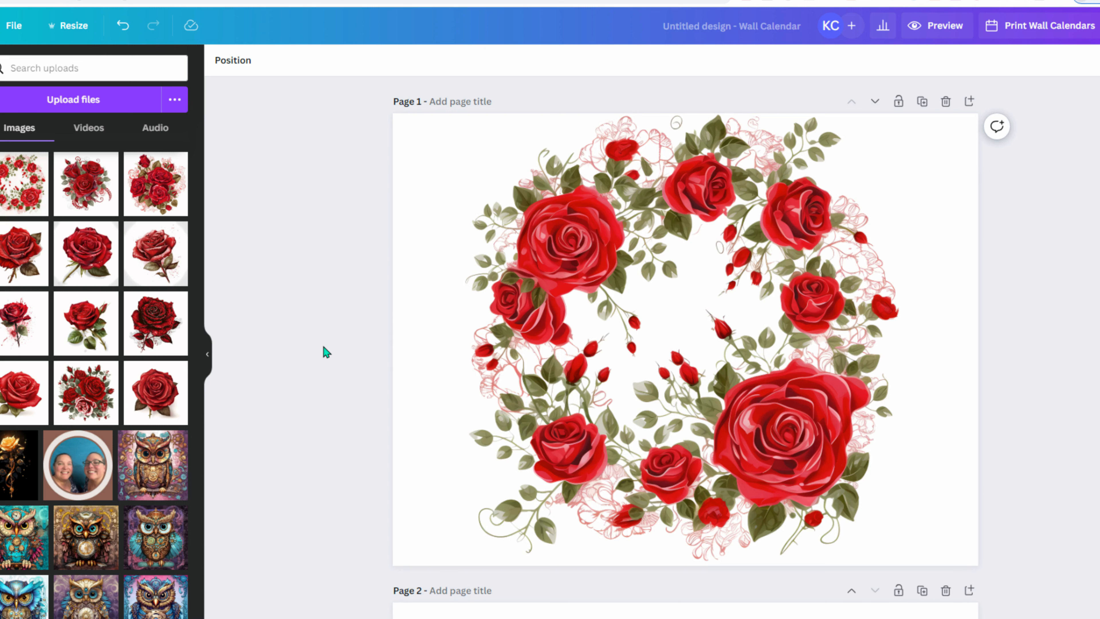
scroll(505, 359, "down", 10)
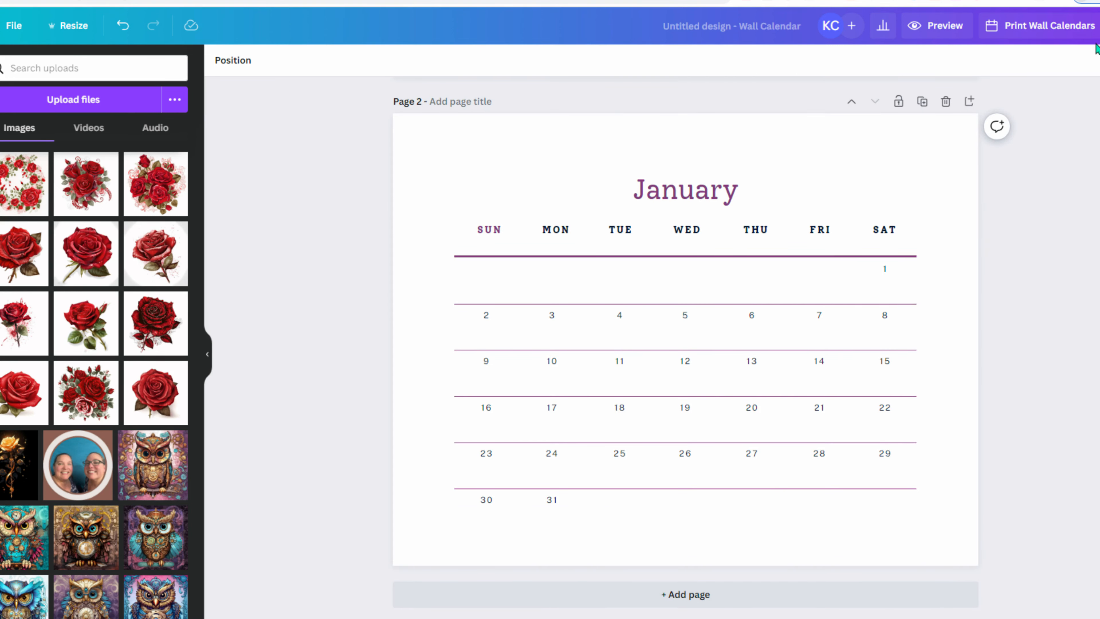
left_click(1076, 35)
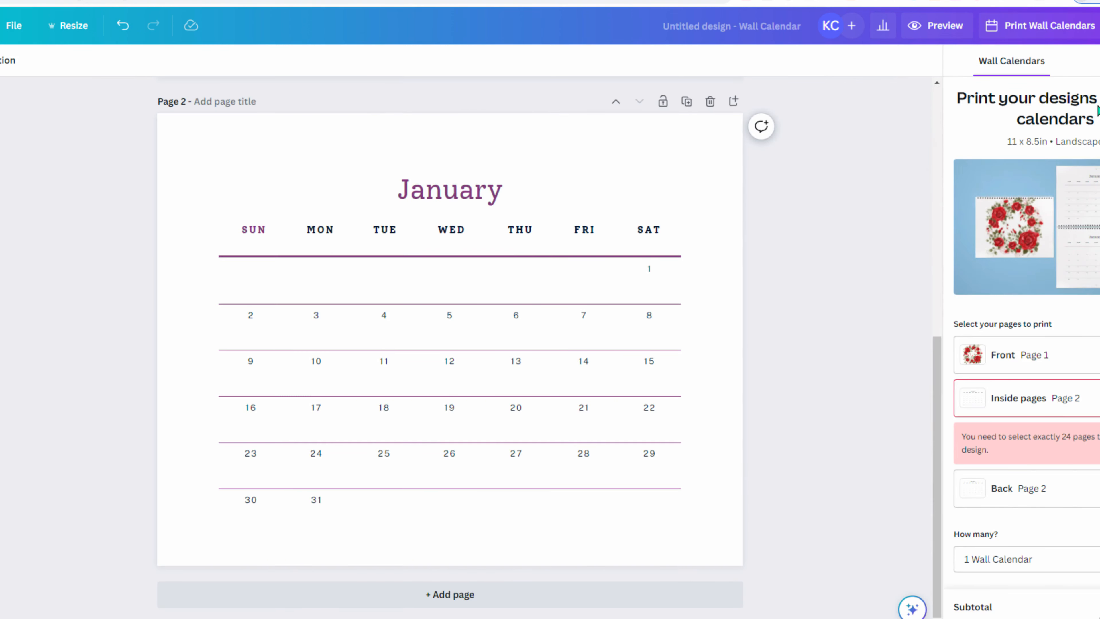
scroll(1060, 299, "down", 4)
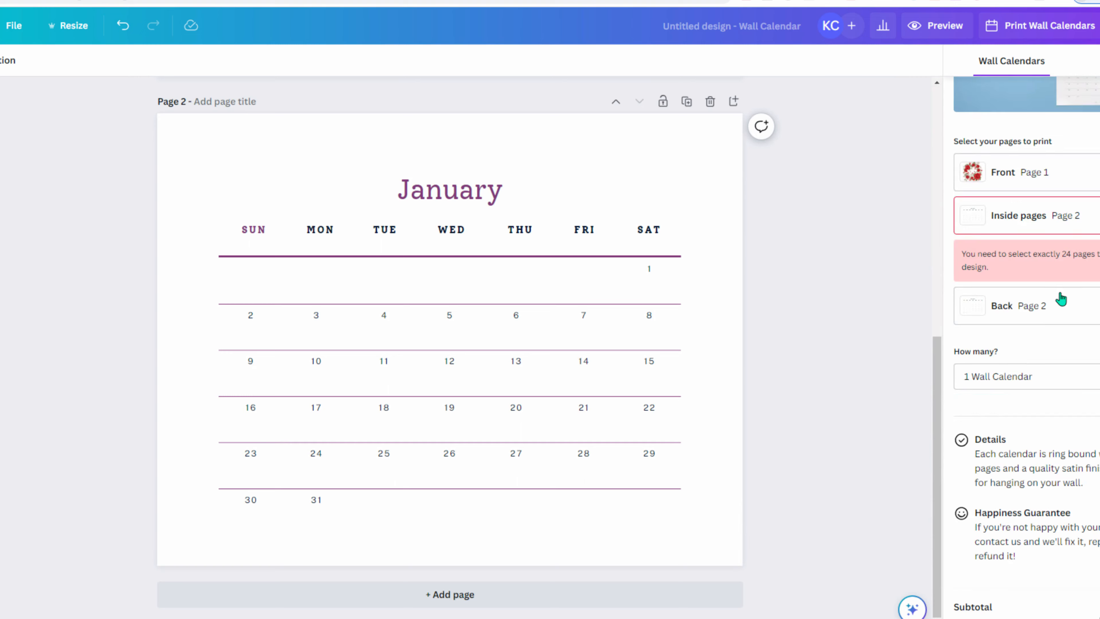
left_click(1013, 373)
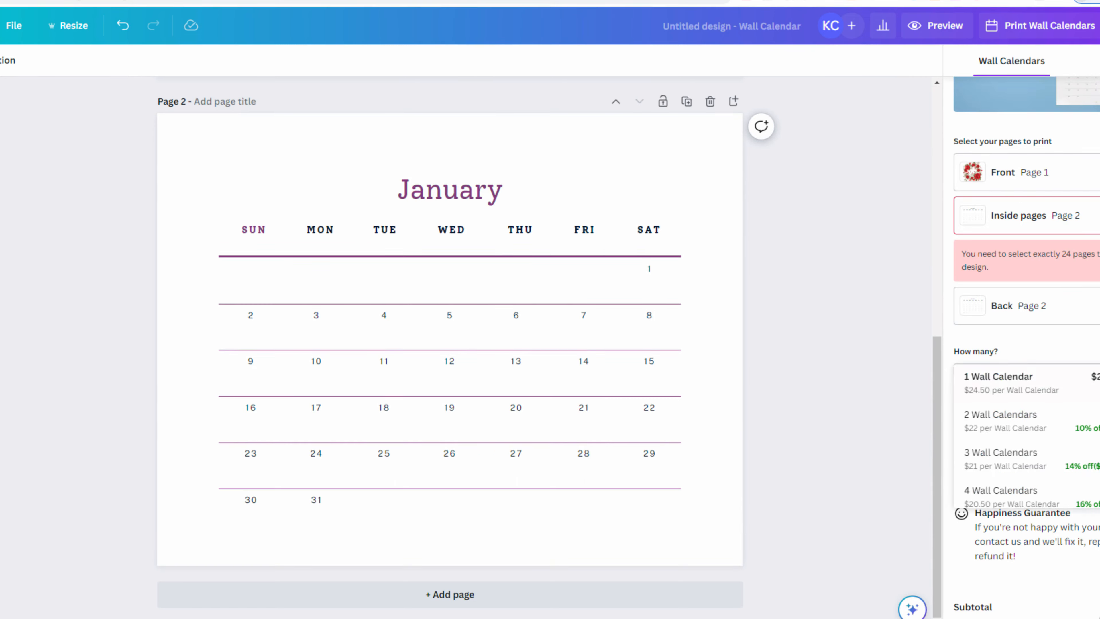
left_click(1097, 383)
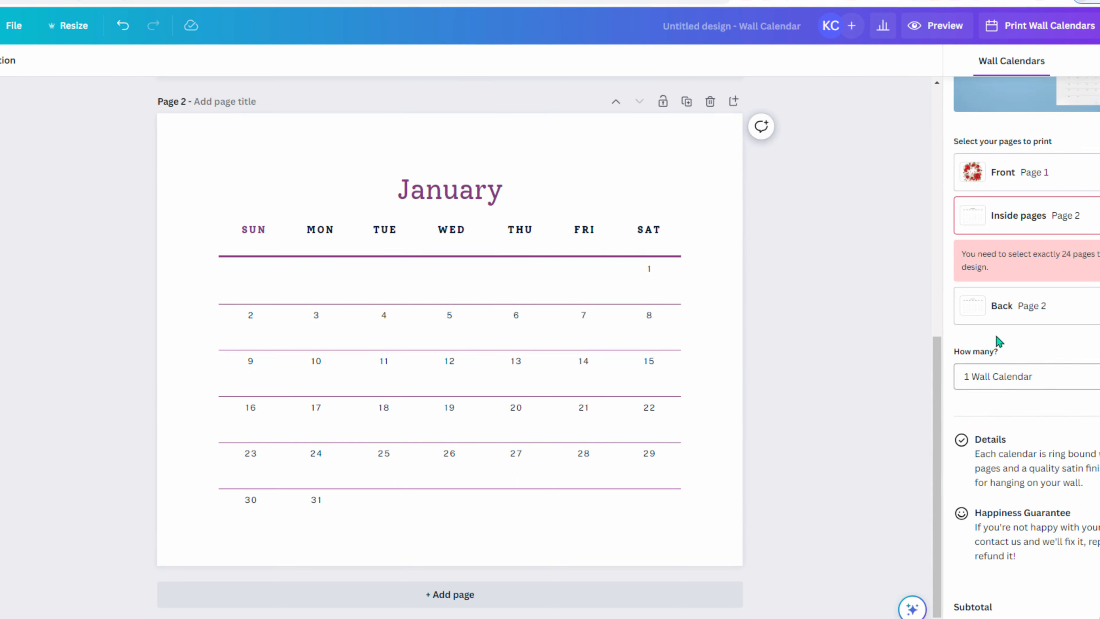
scroll(998, 340, "up", 4)
left_click(1026, 67)
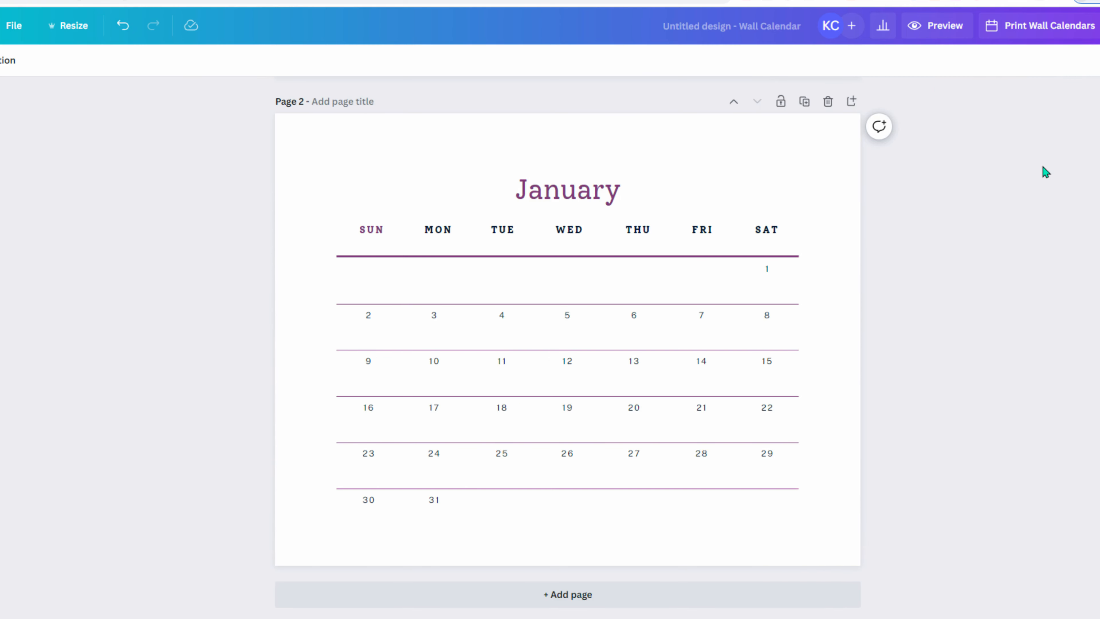
- Choose PDF Print as the file type in the Share > Download settings
left_click(1099, 25)
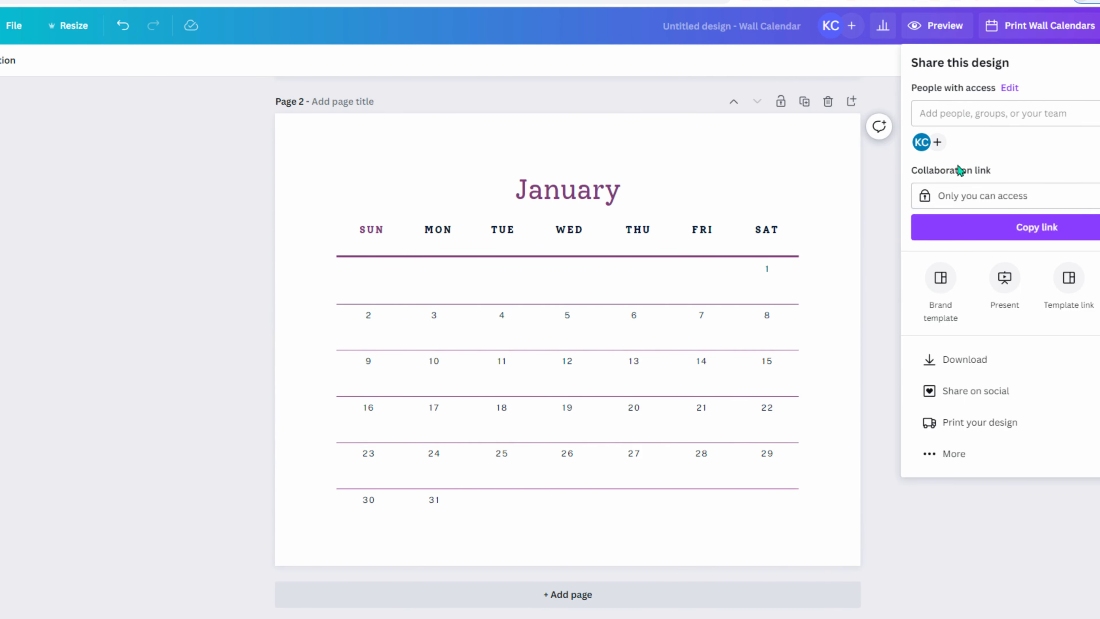
left_click(1018, 359)
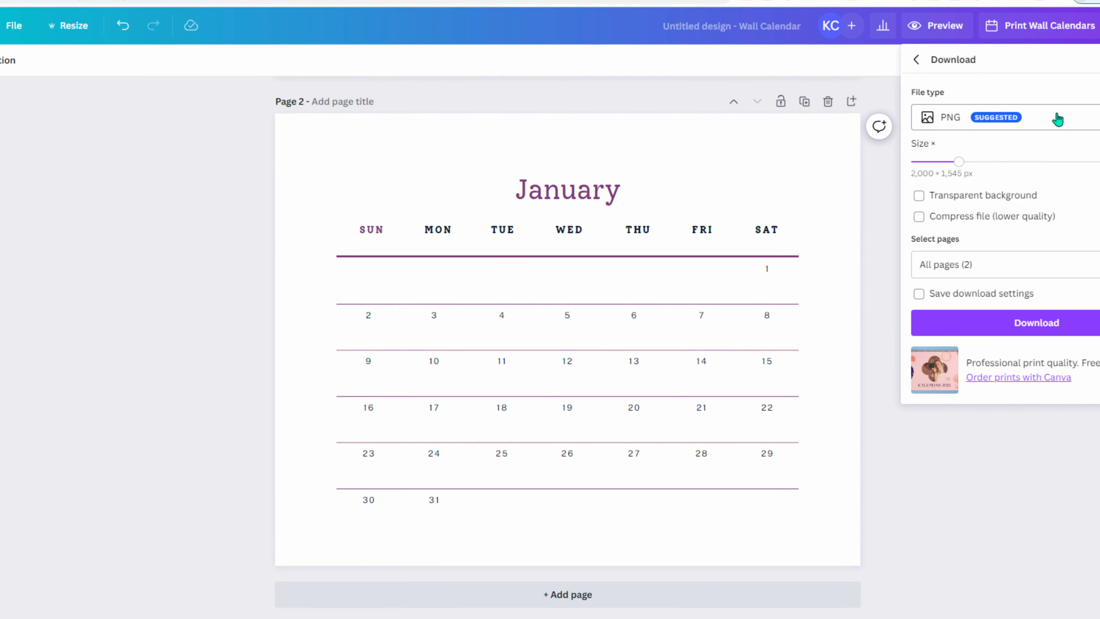
left_click(1035, 116)
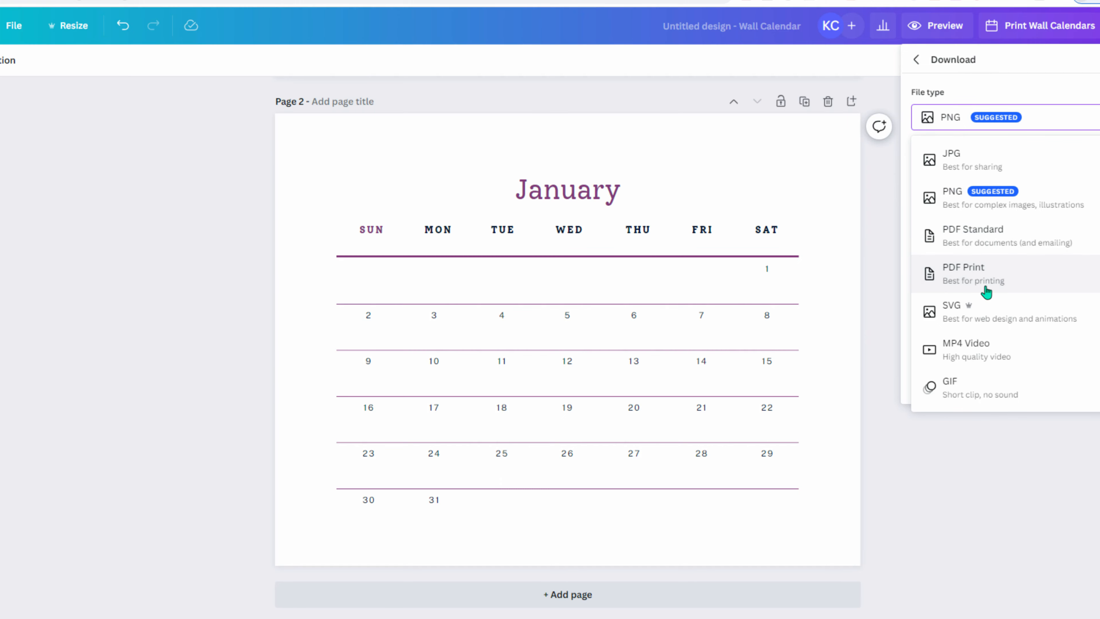
left_click(1014, 277)
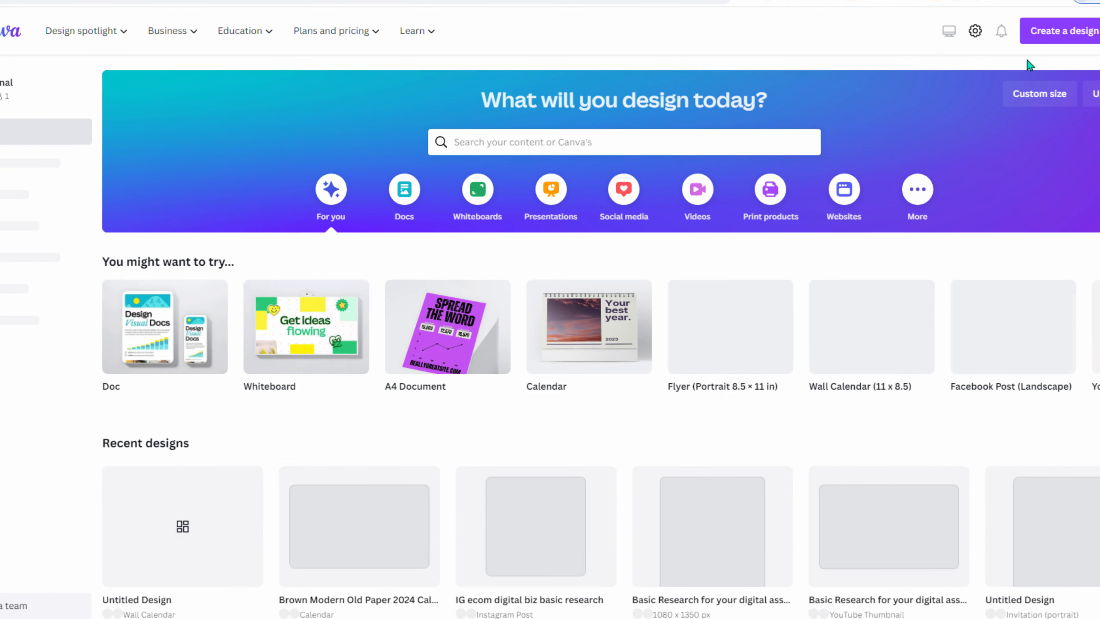
- Reopen the untitled wall calendar from Projects and retitle it 'Rose Calendar'
left_click(9, 163)
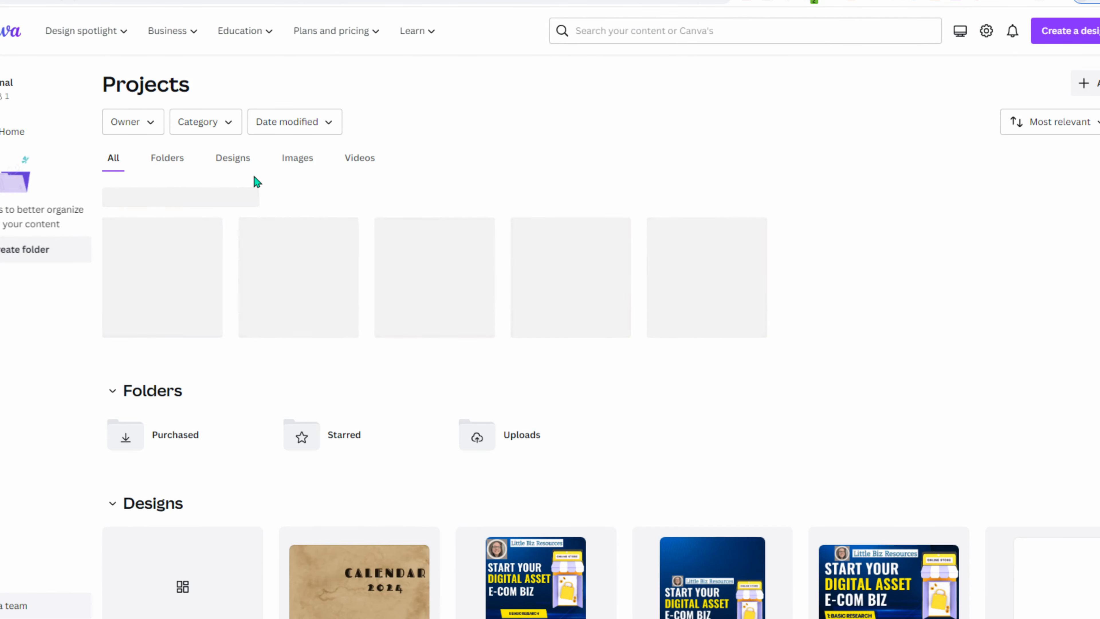
left_click(178, 278)
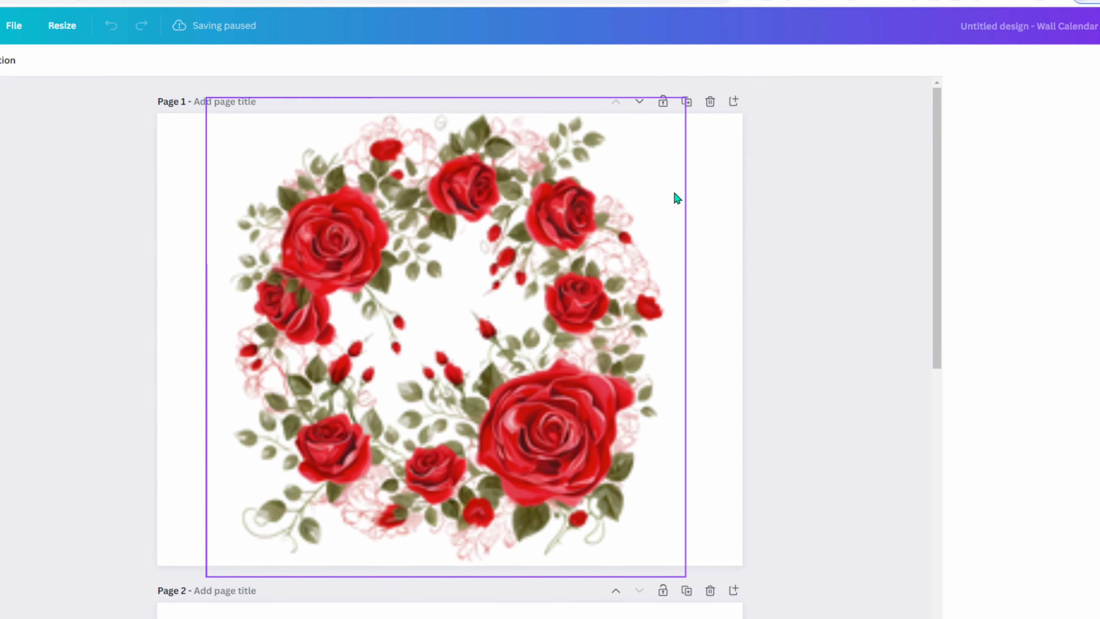
left_click(811, 26)
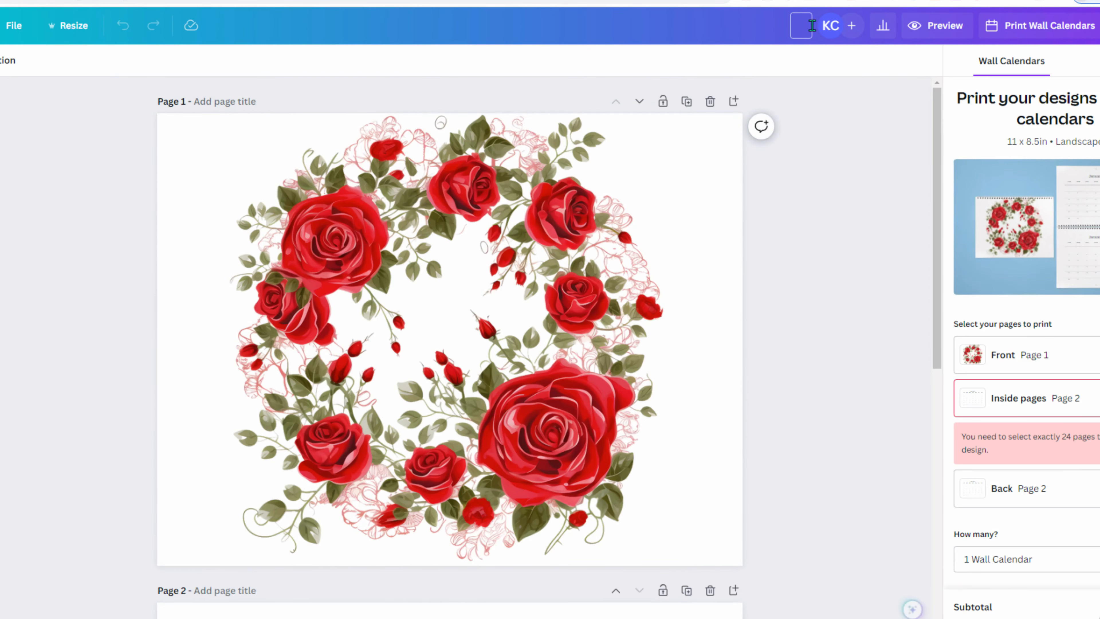
type("Rose Calendar")
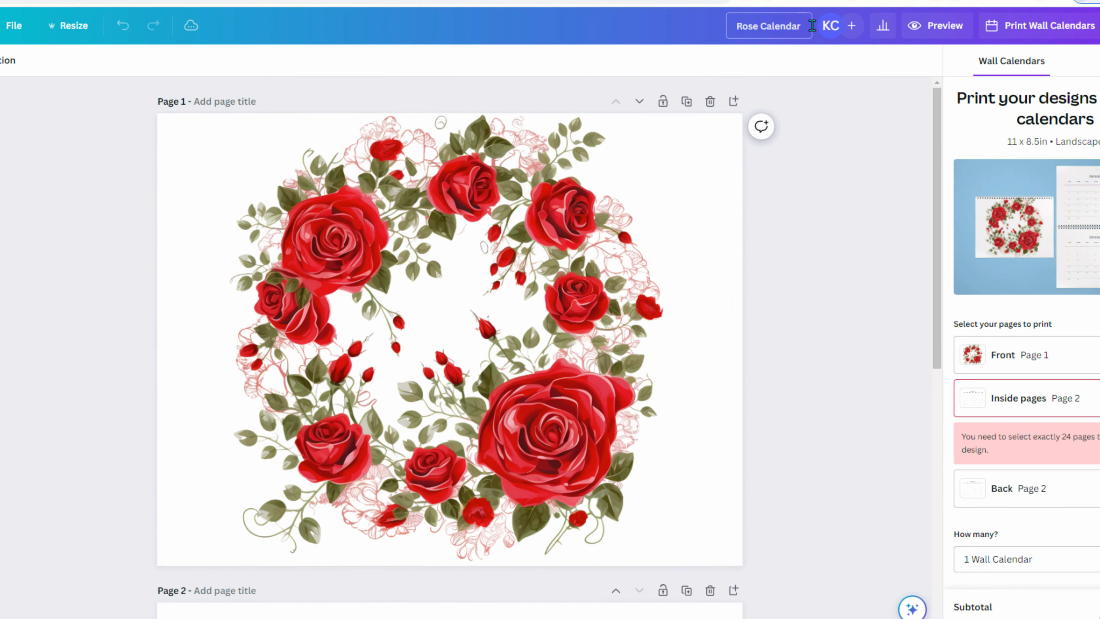
key("Return")
scroll(617, 315, "down", 5)
scroll(618, 308, "up", 4)
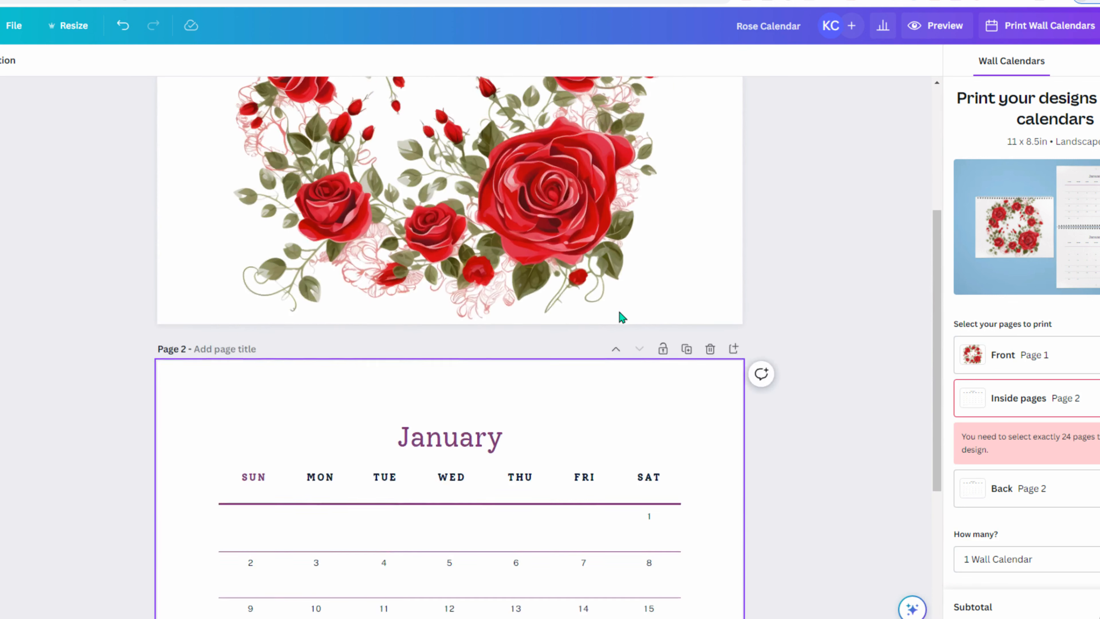
key("Escape")
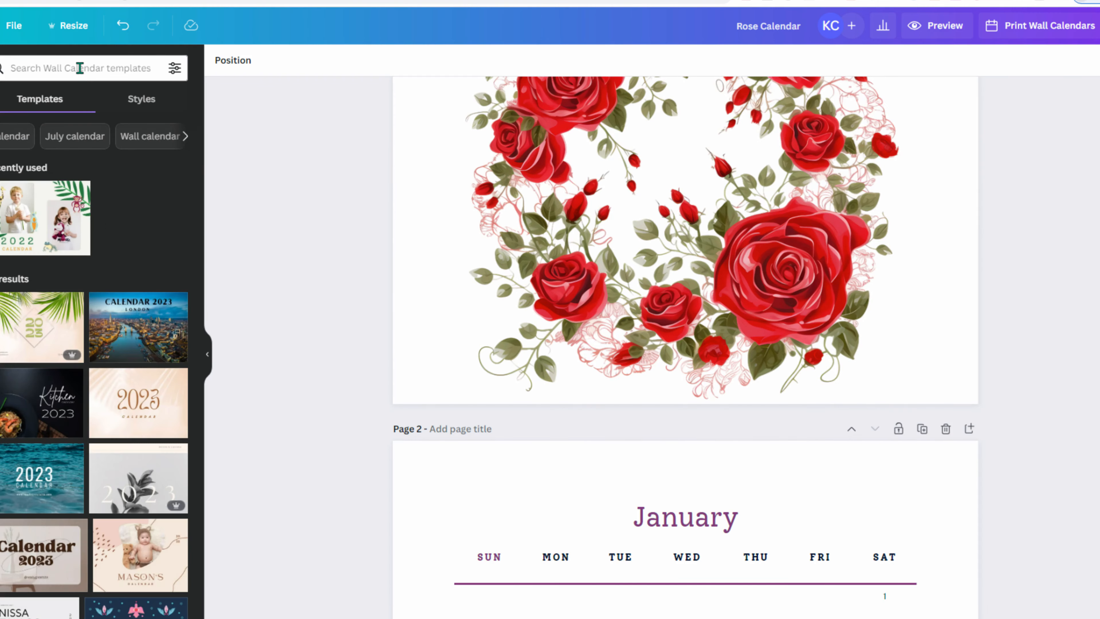
- Add a blank page and place a copy of the rose wreath page after January
left_click(31, 214)
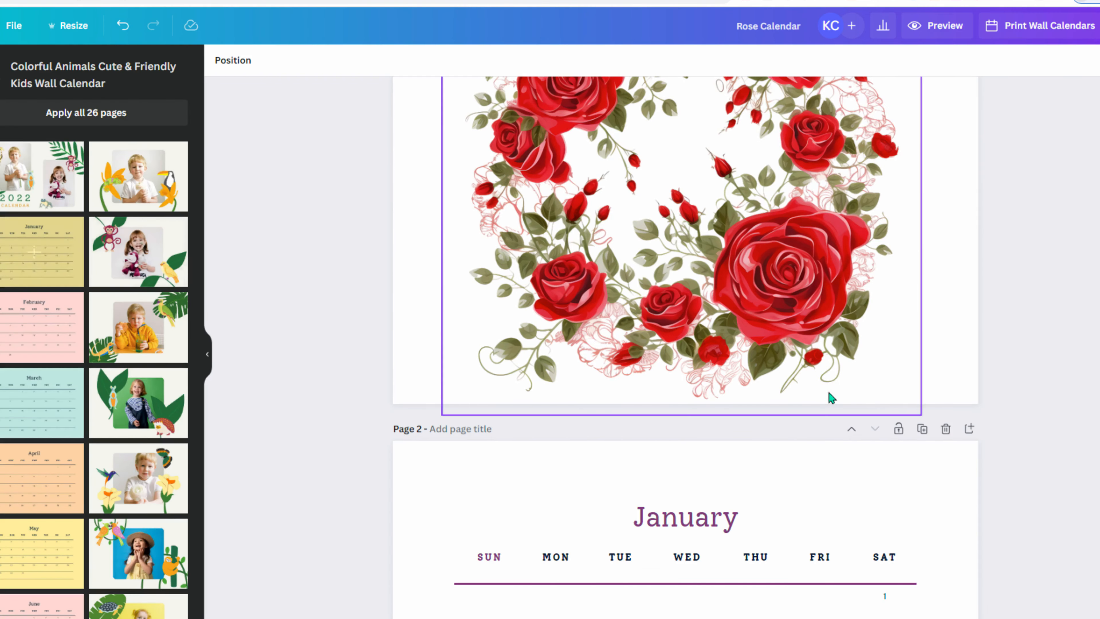
scroll(827, 395, "down", 5)
left_click(705, 595)
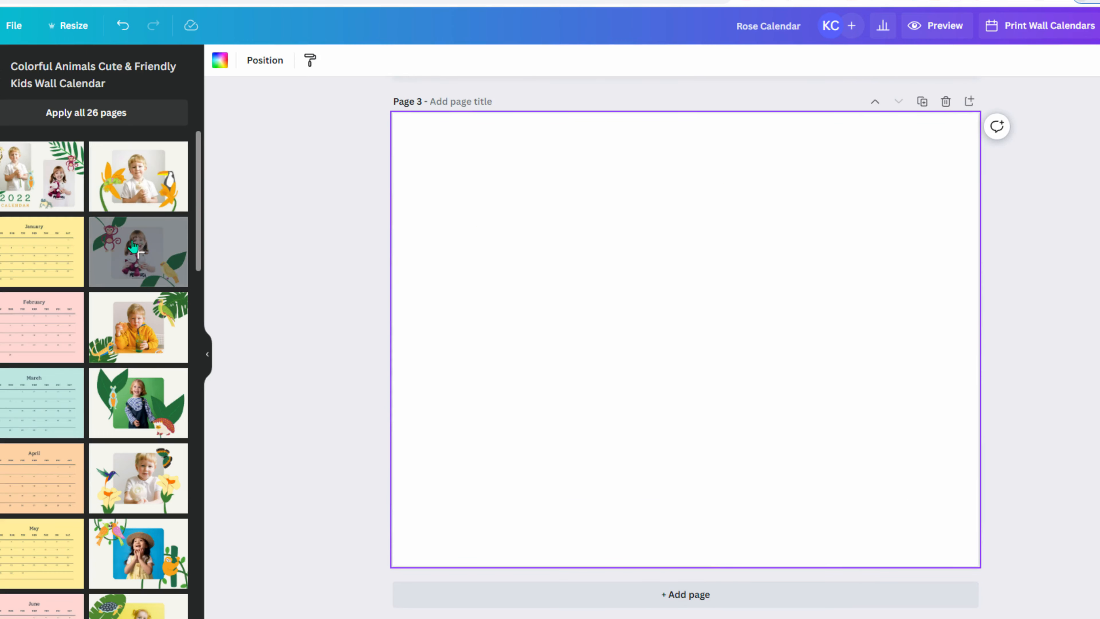
scroll(471, 287, "up", 10)
scroll(669, 268, "up", 2)
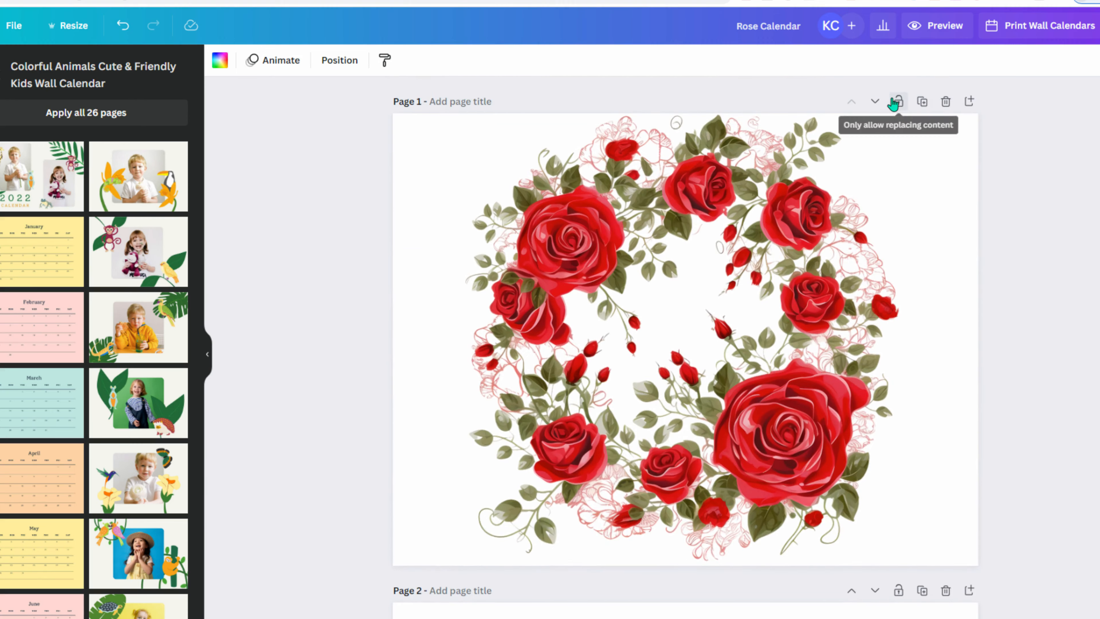
left_click(922, 102)
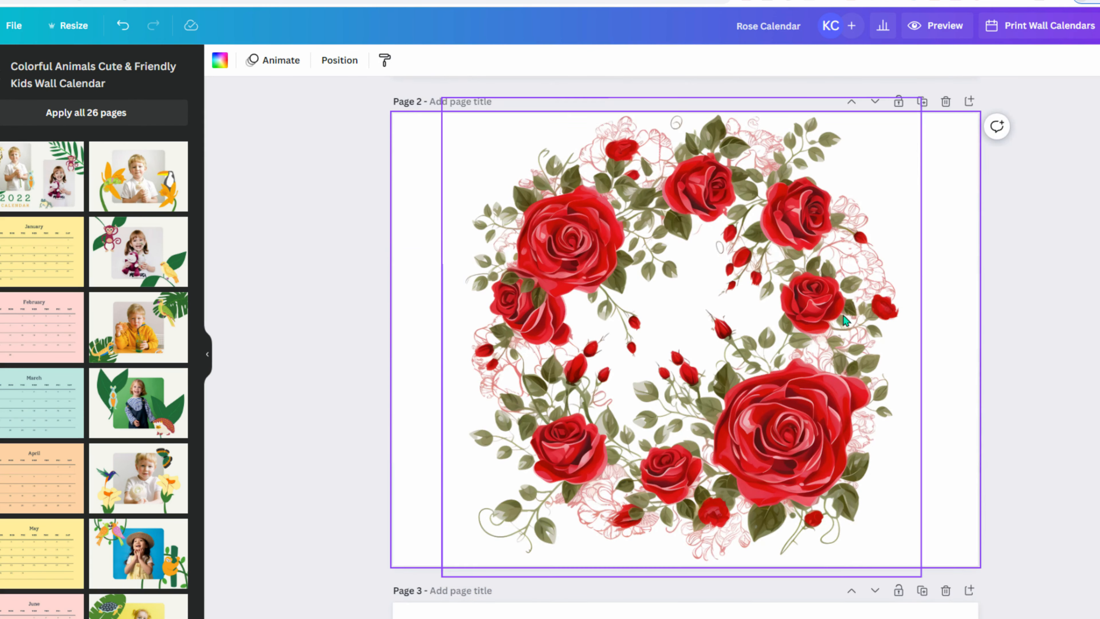
left_click(874, 102)
- Add another rose wreath copy after the blank page and apply the February calendar to it
scroll(708, 374, "down", 10)
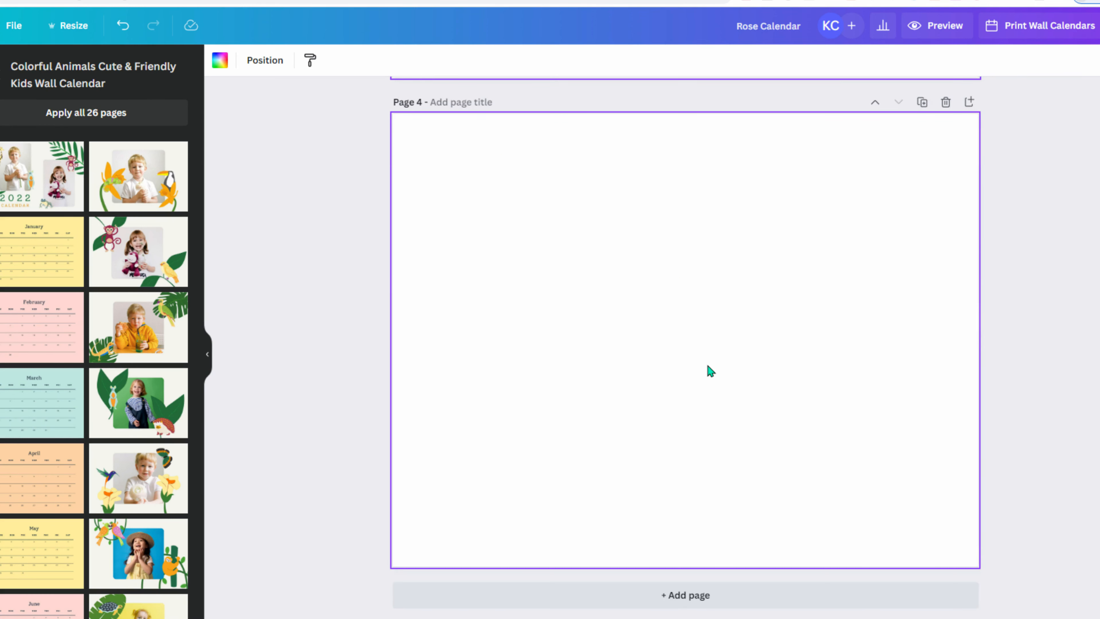
scroll(708, 371, "up", 12)
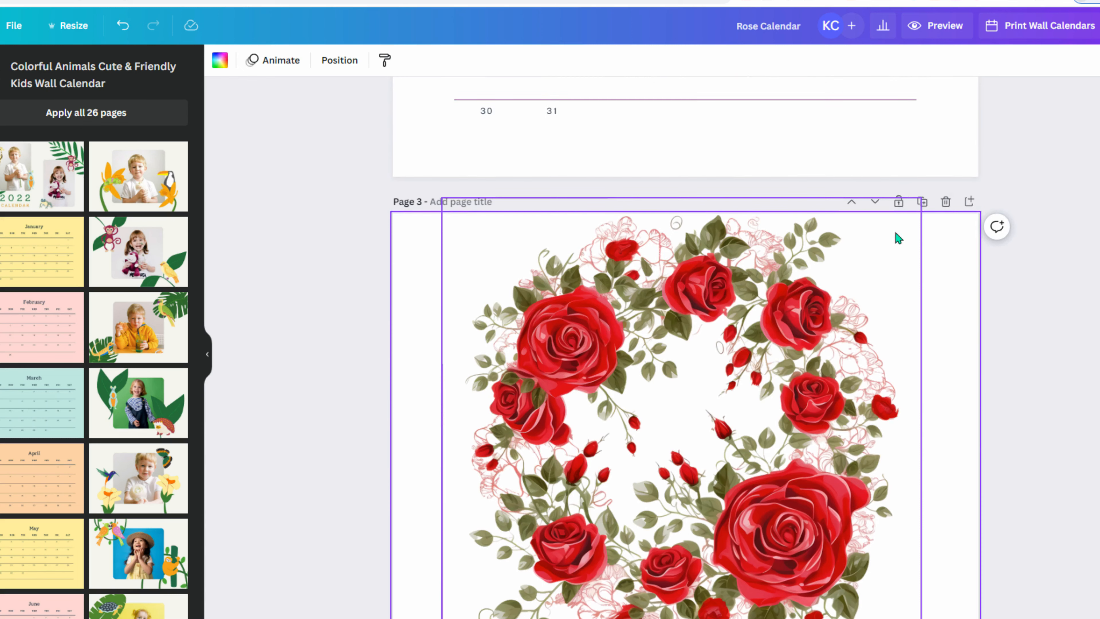
left_click(922, 203)
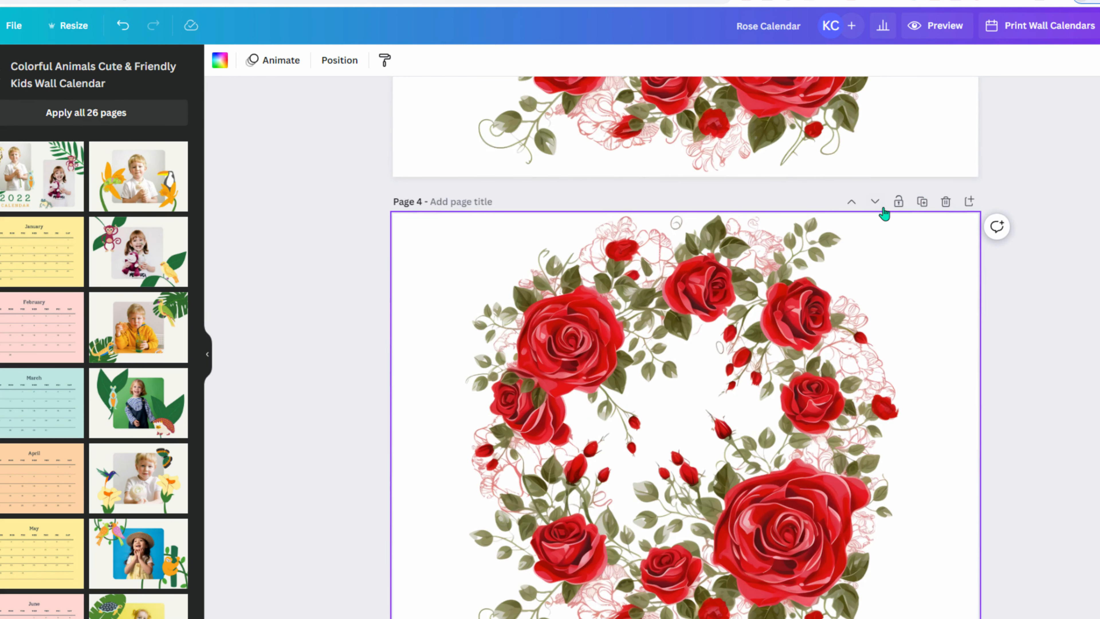
left_click(874, 203)
scroll(753, 324, "up", 10)
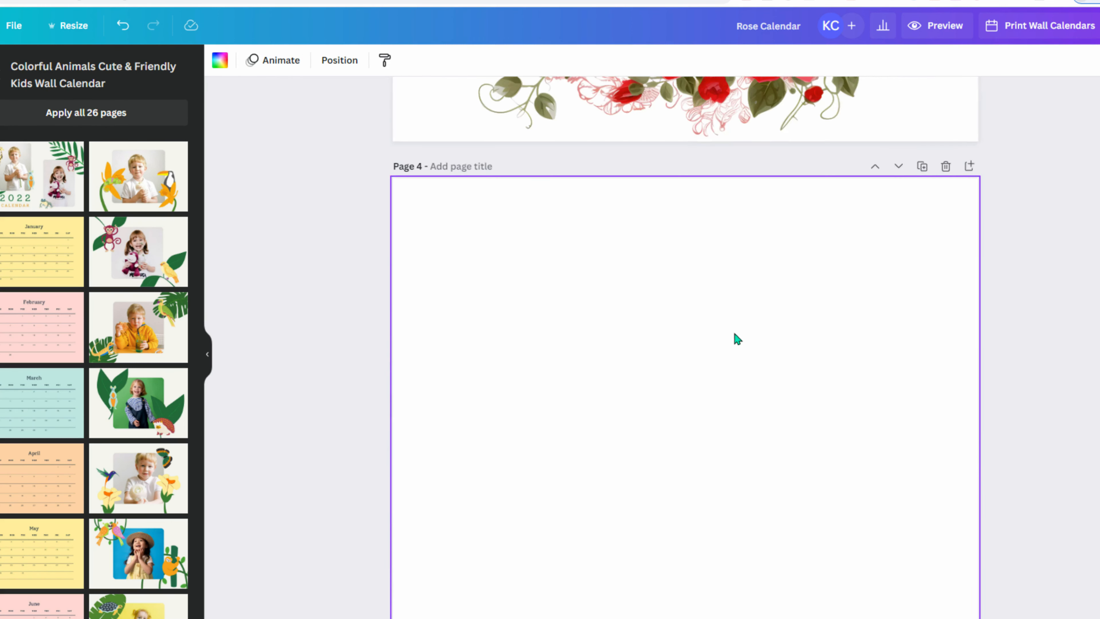
left_click(34, 326)
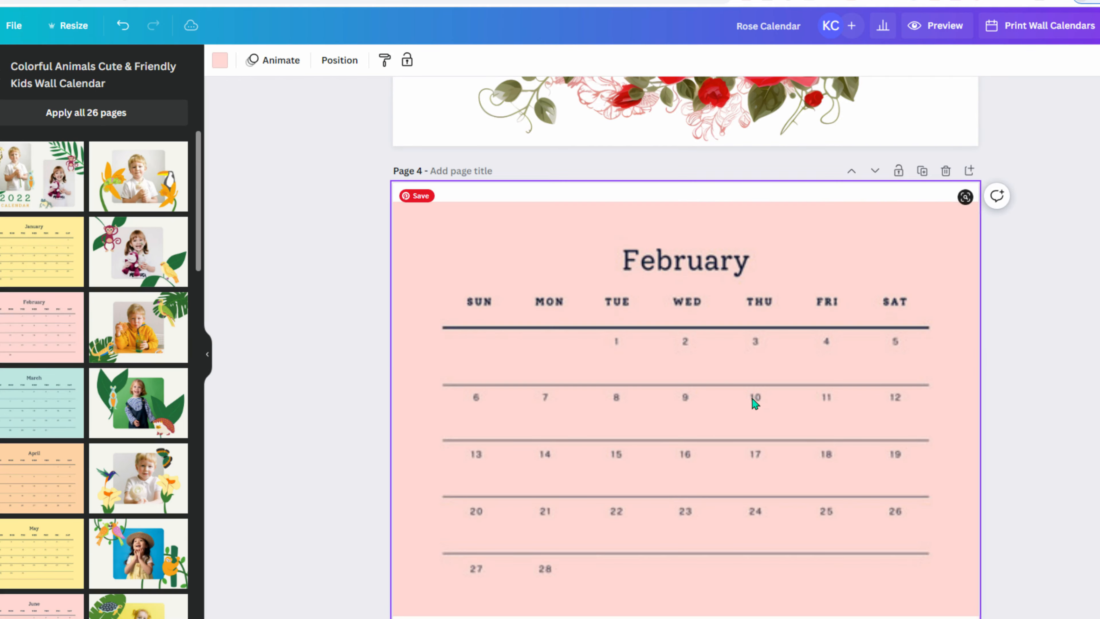
- Add a new page after the rose page and apply the March calendar layout
scroll(754, 396, "down", 4)
scroll(755, 394, "up", 4)
scroll(755, 392, "down", 12)
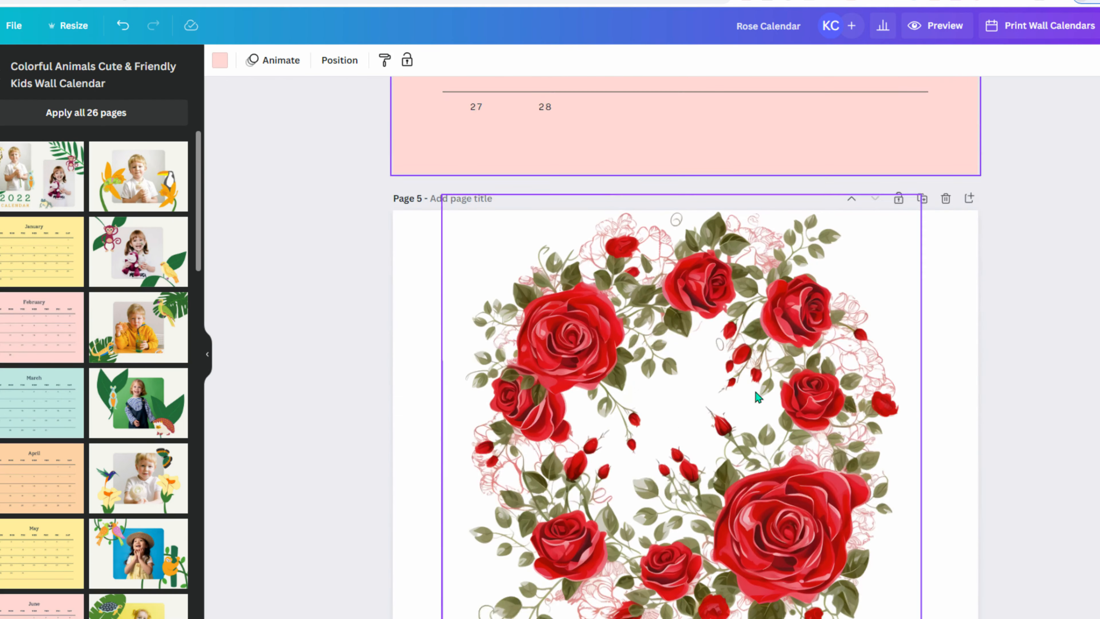
left_click(683, 597)
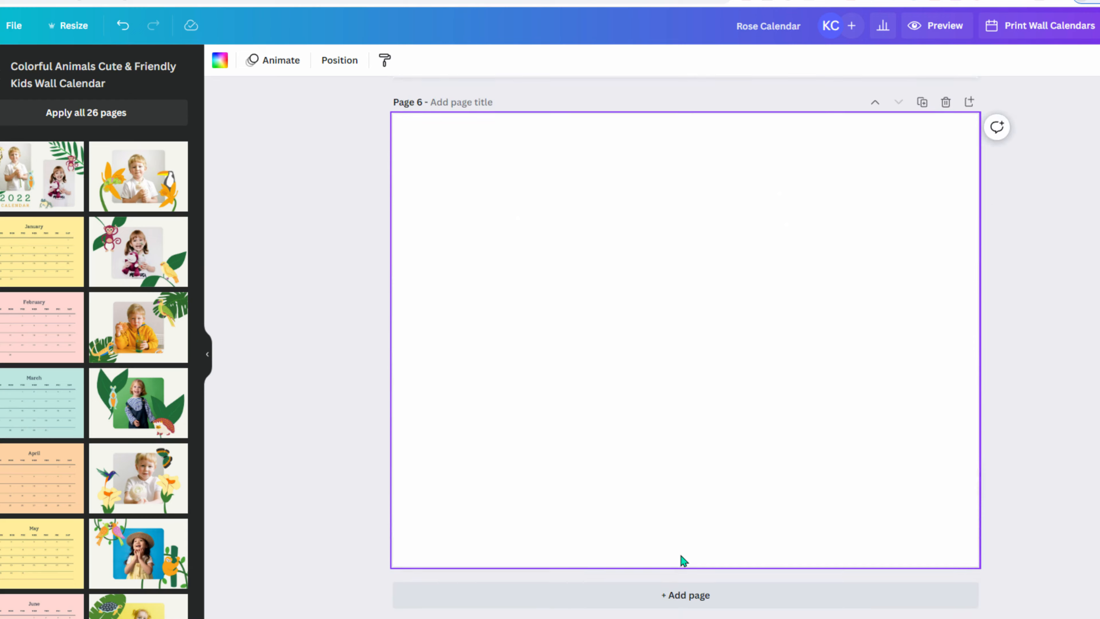
left_click(34, 401)
- Duplicate the rose wreath page and move the copy after the March page
scroll(804, 414, "up", 8)
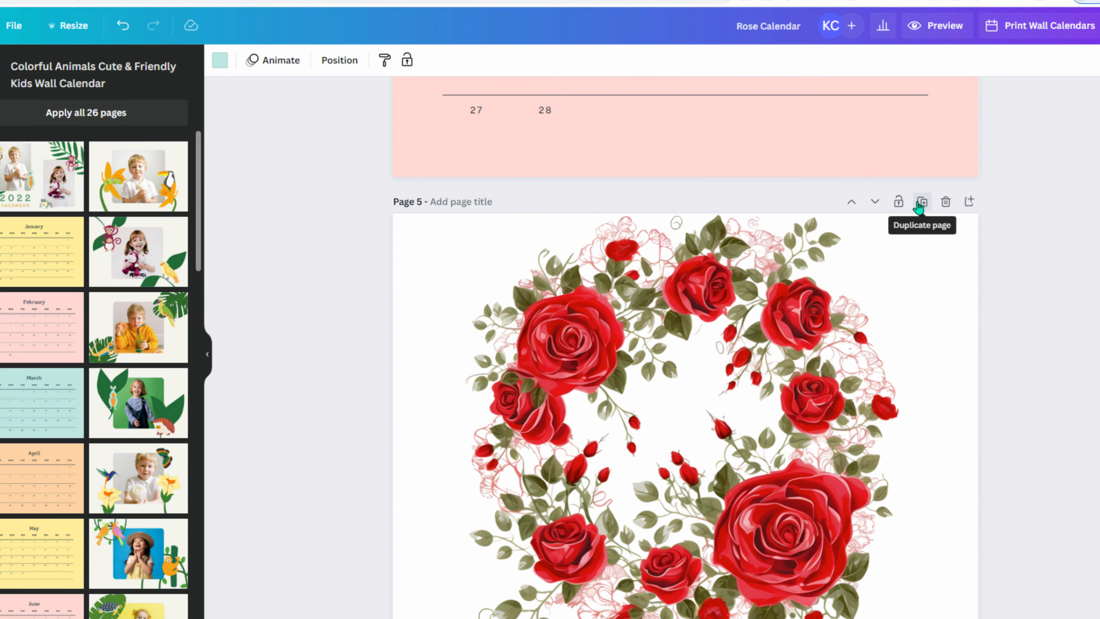
left_click(922, 203)
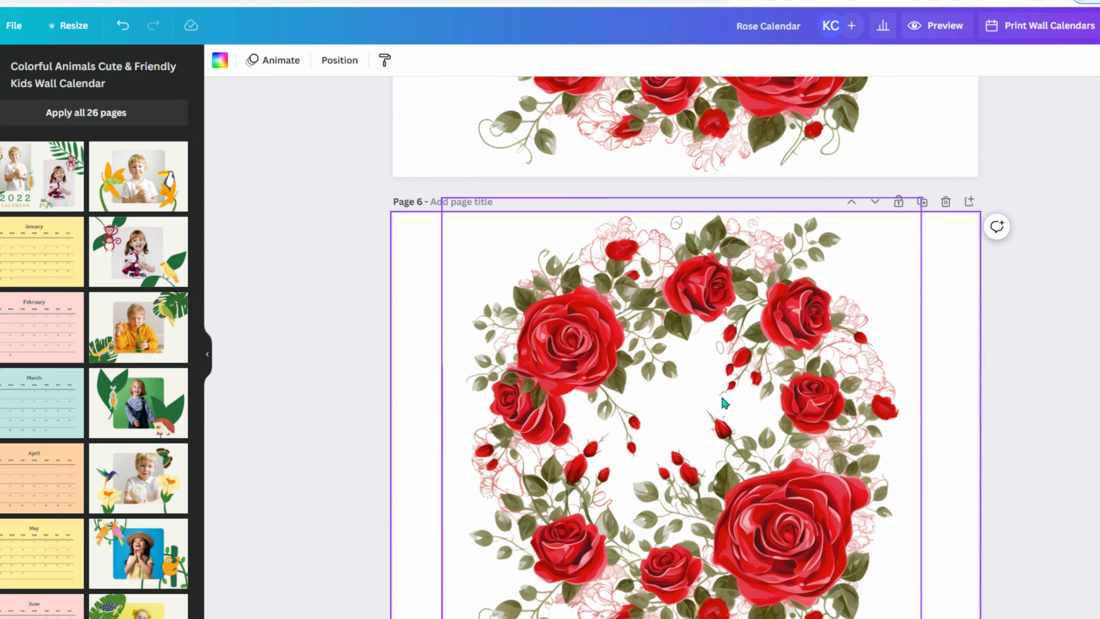
left_click(875, 201)
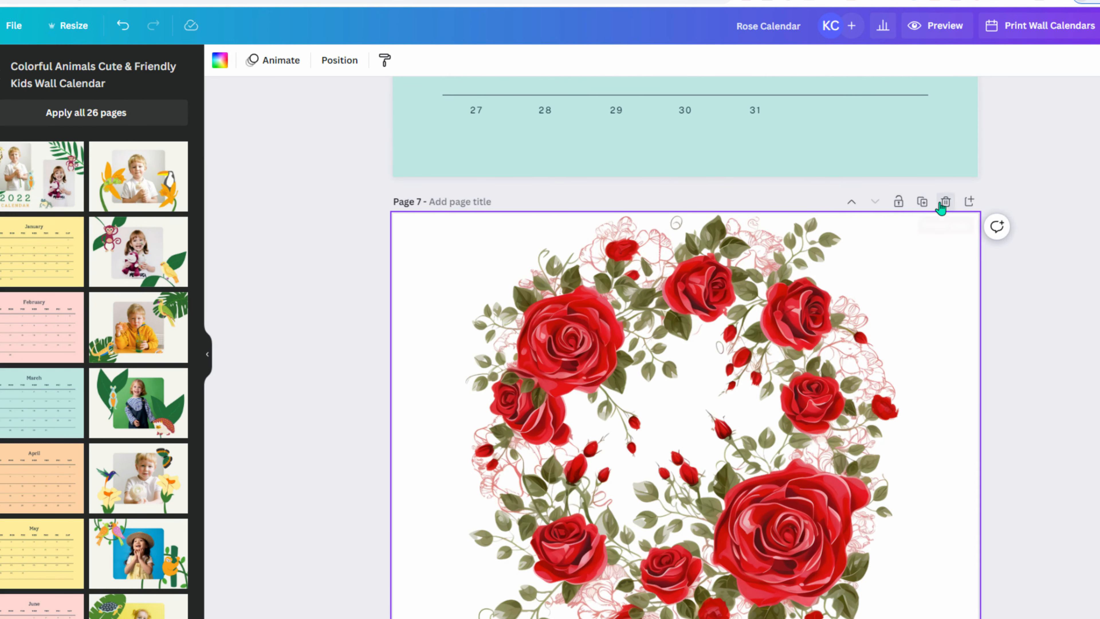
- Add a blank page at the end and apply the April calendar to it
scroll(876, 189, "up", 8)
scroll(876, 189, "down", 8)
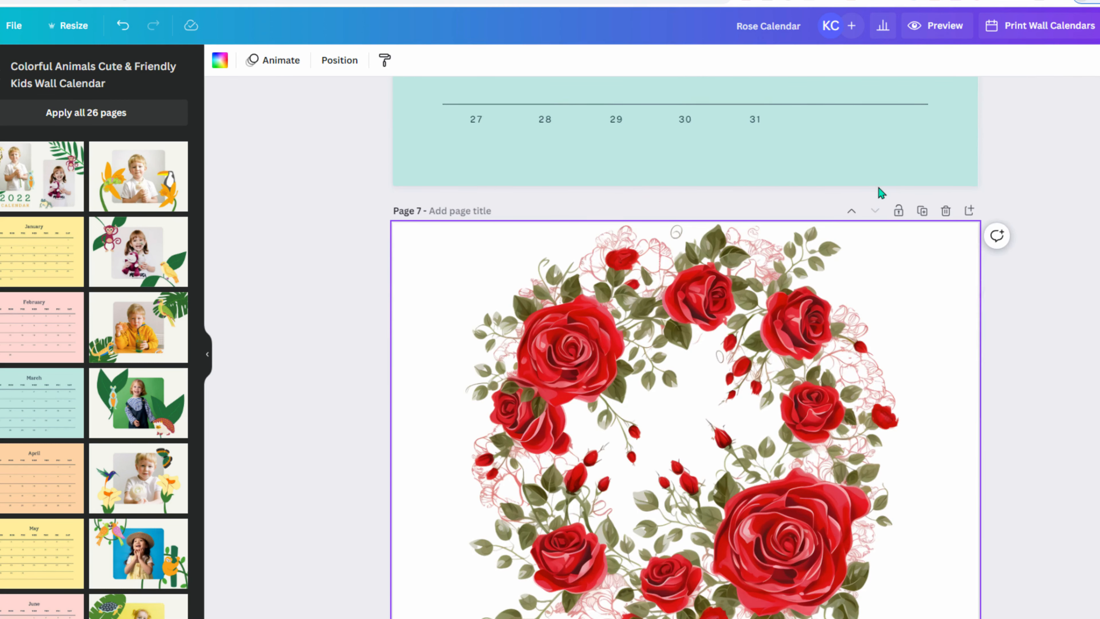
scroll(815, 273, "down", 3)
left_click(663, 591)
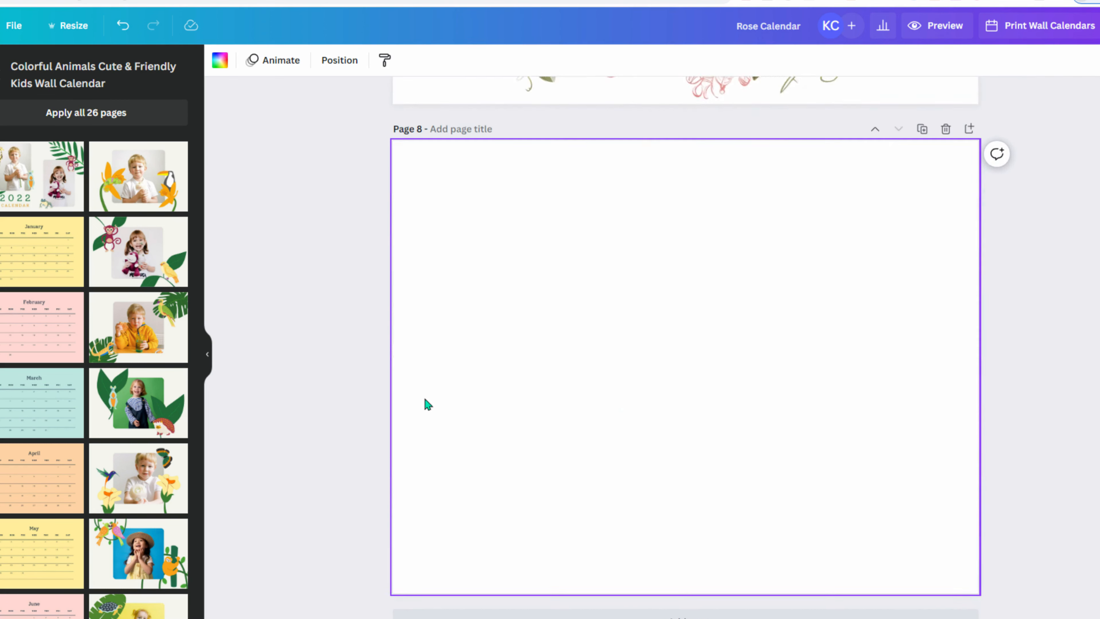
scroll(628, 283, "up", 10)
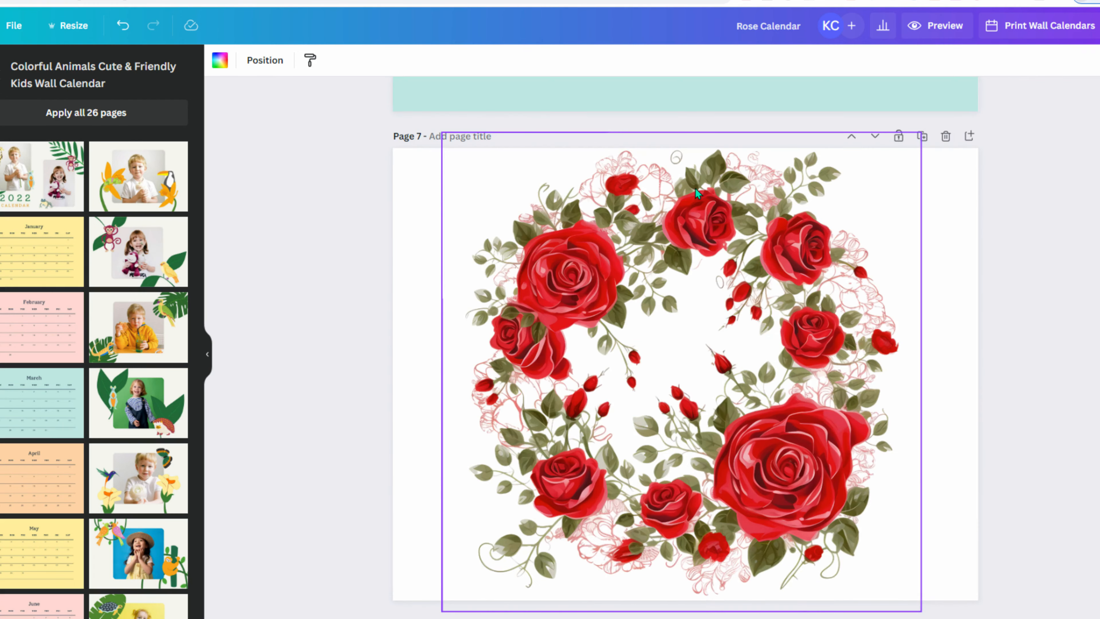
scroll(233, 336, "down", 10)
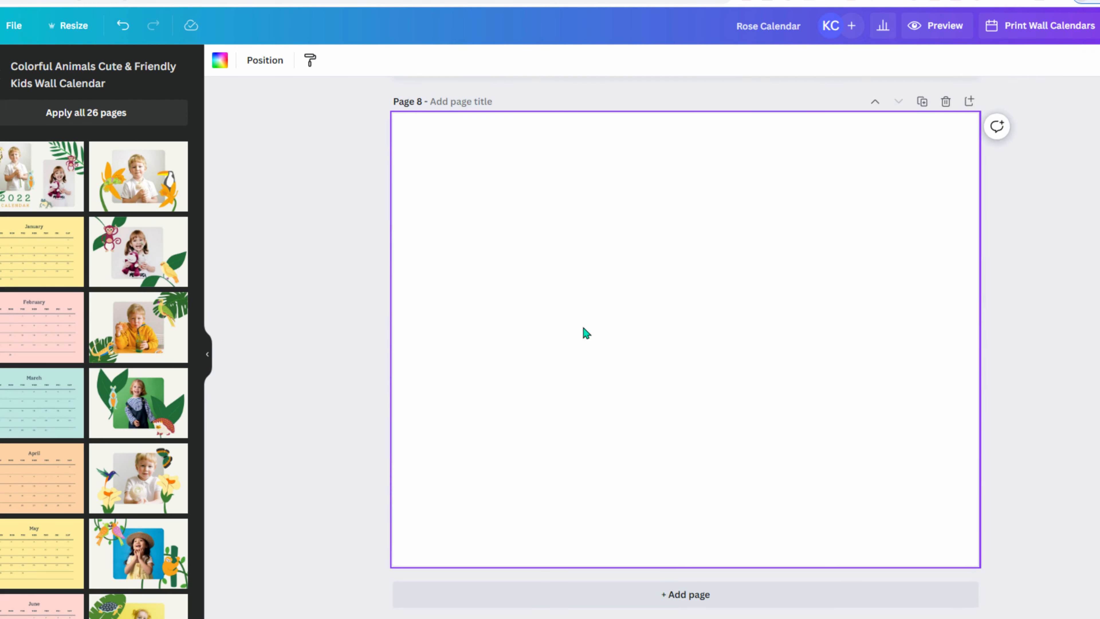
scroll(674, 283, "up", 5)
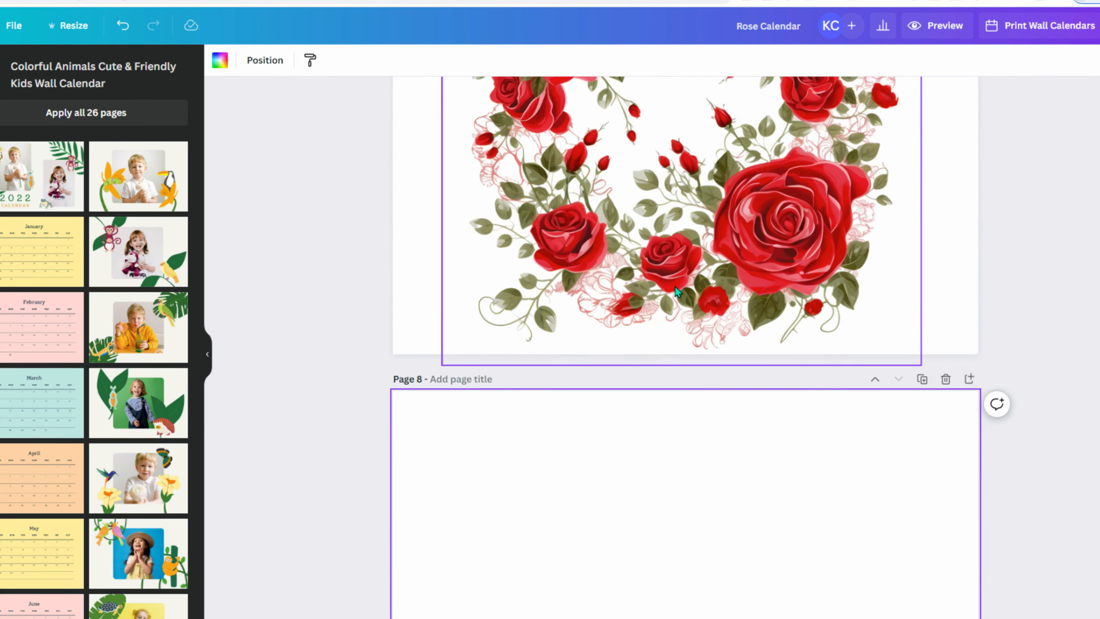
scroll(667, 260, "up", 13)
scroll(666, 260, "down", 8)
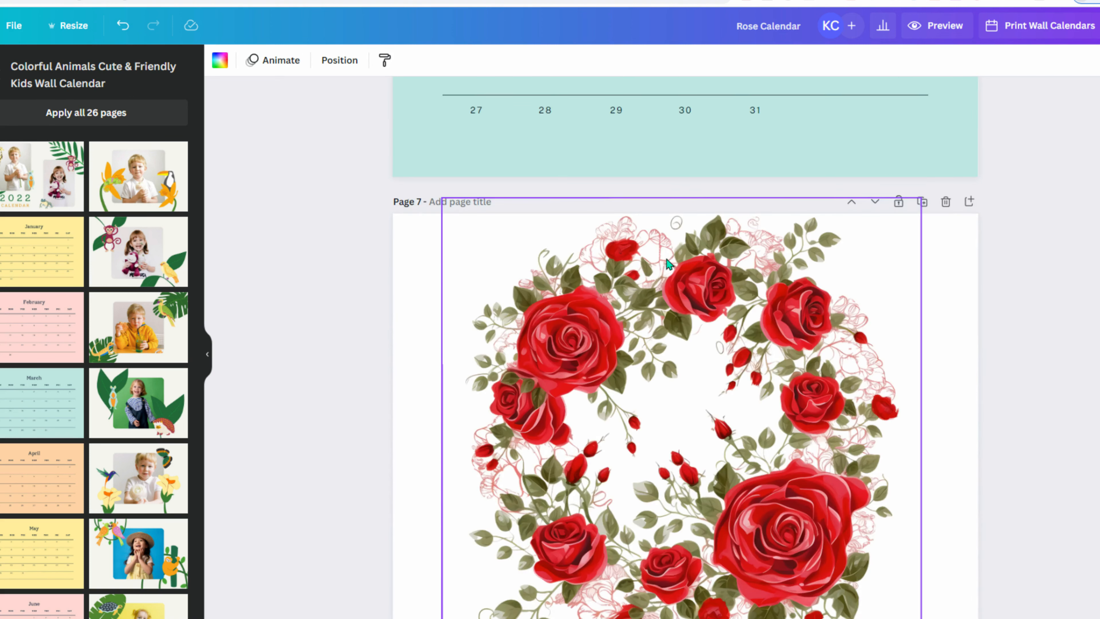
scroll(667, 260, "down", 8)
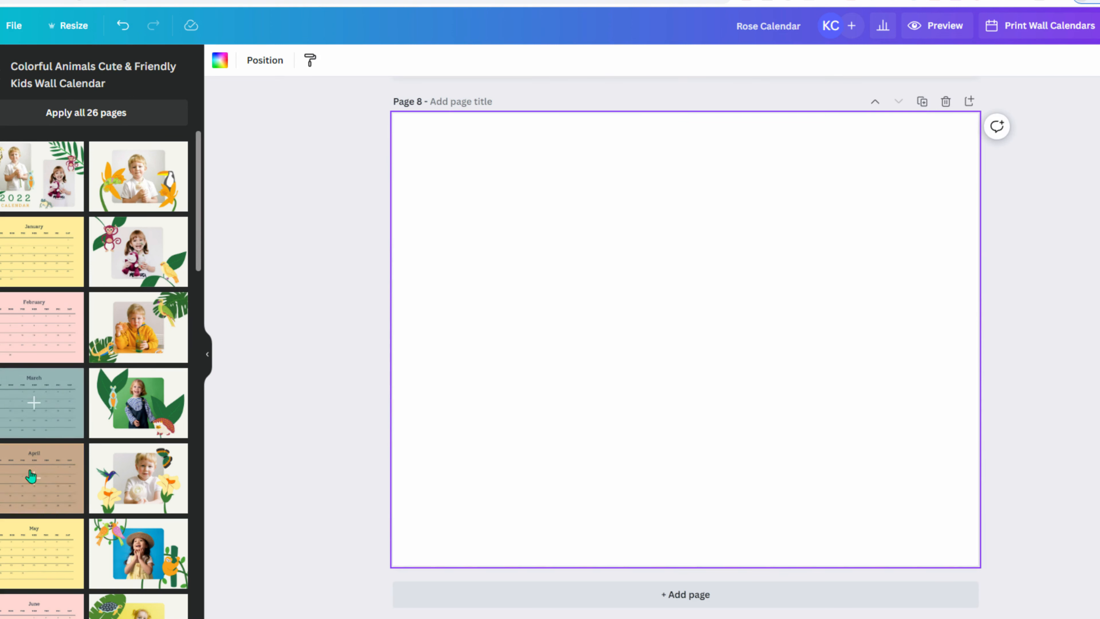
left_click(42, 476)
- Add pages for the May and June calendars, each preceded by a blank page
left_click(682, 594)
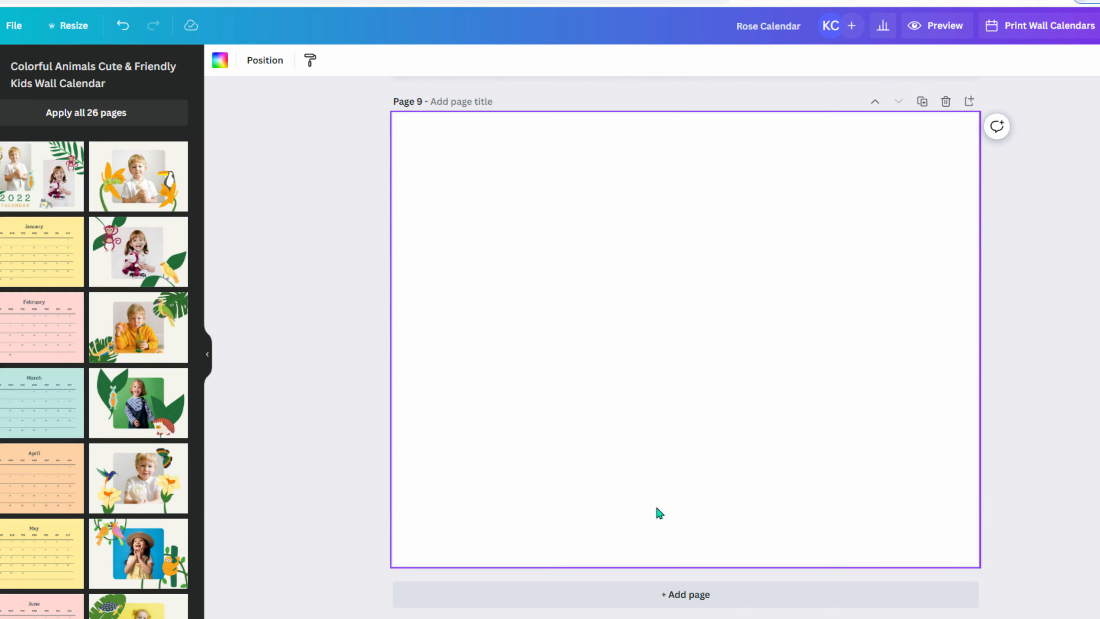
left_click(650, 593)
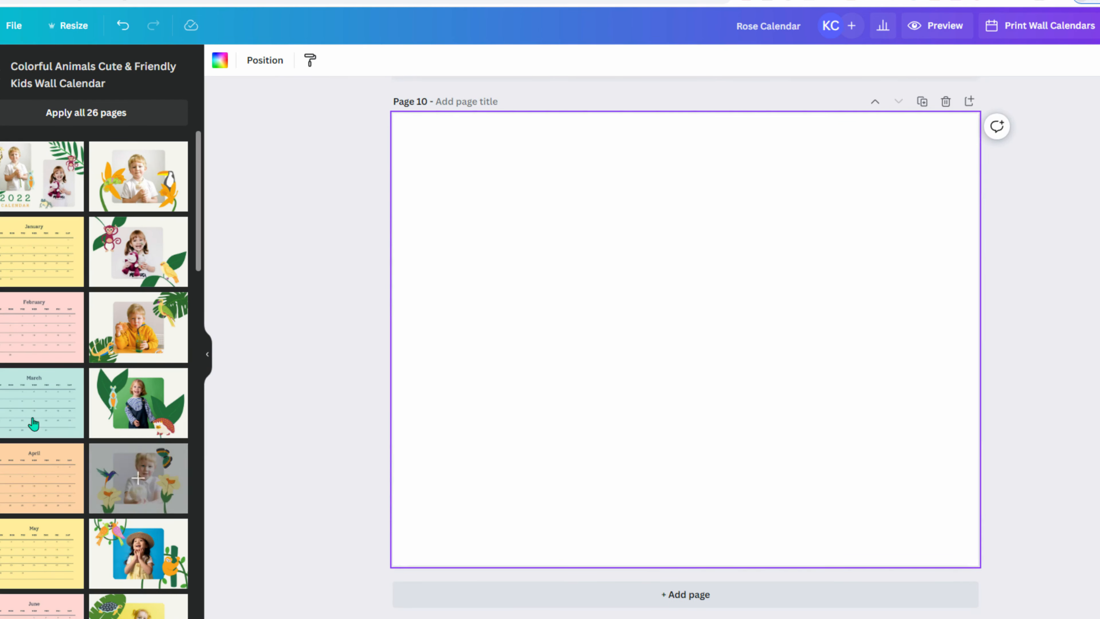
left_click(42, 554)
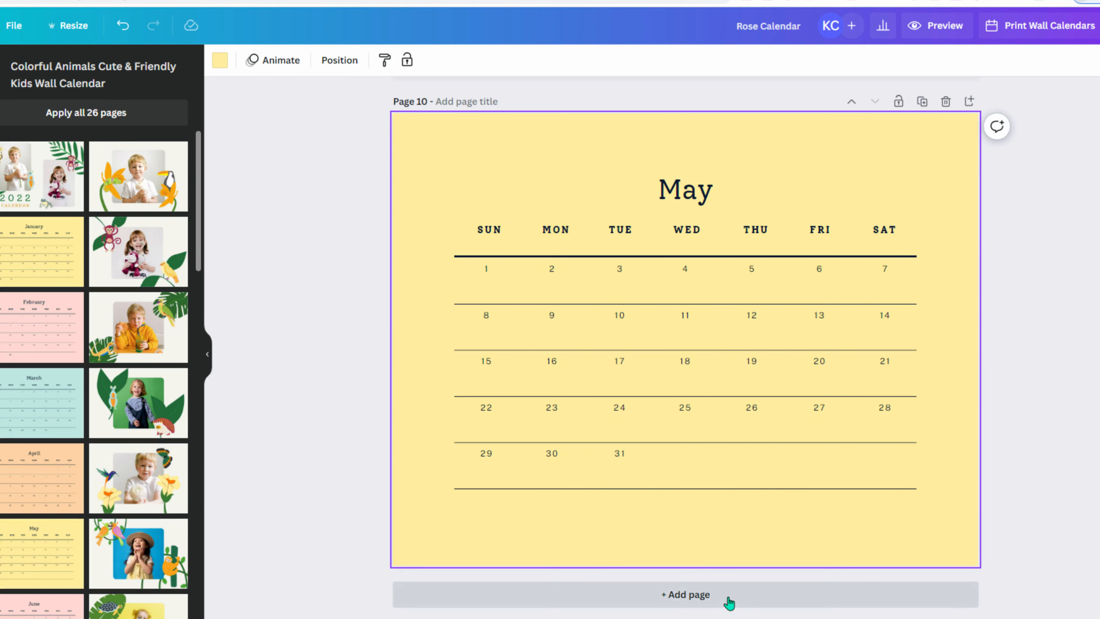
left_click(722, 605)
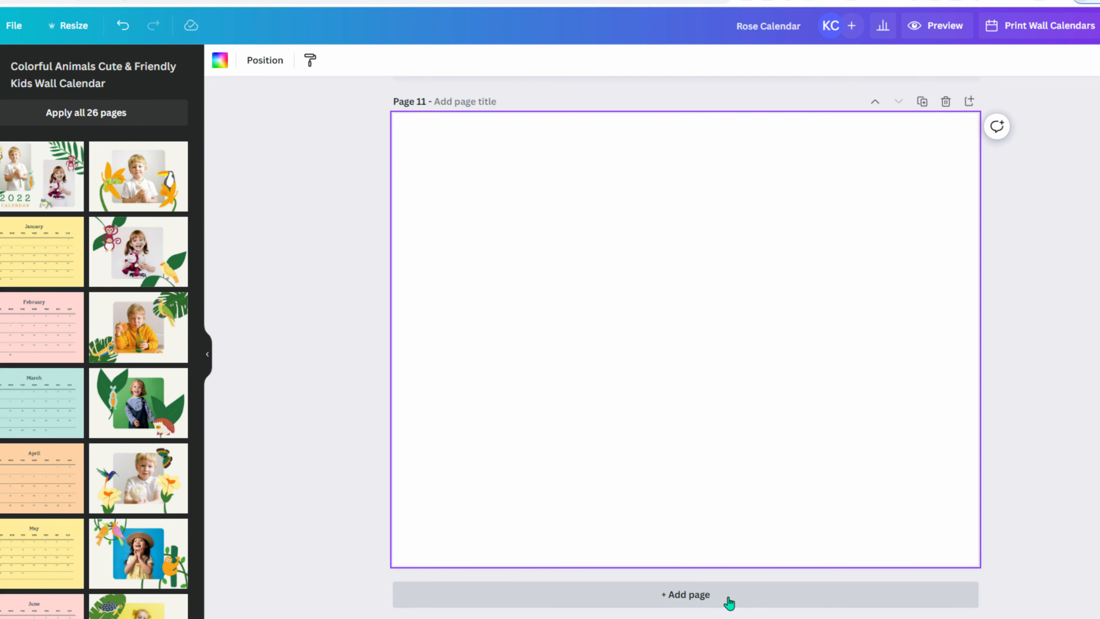
left_click(729, 602)
scroll(26, 434, "down", 8)
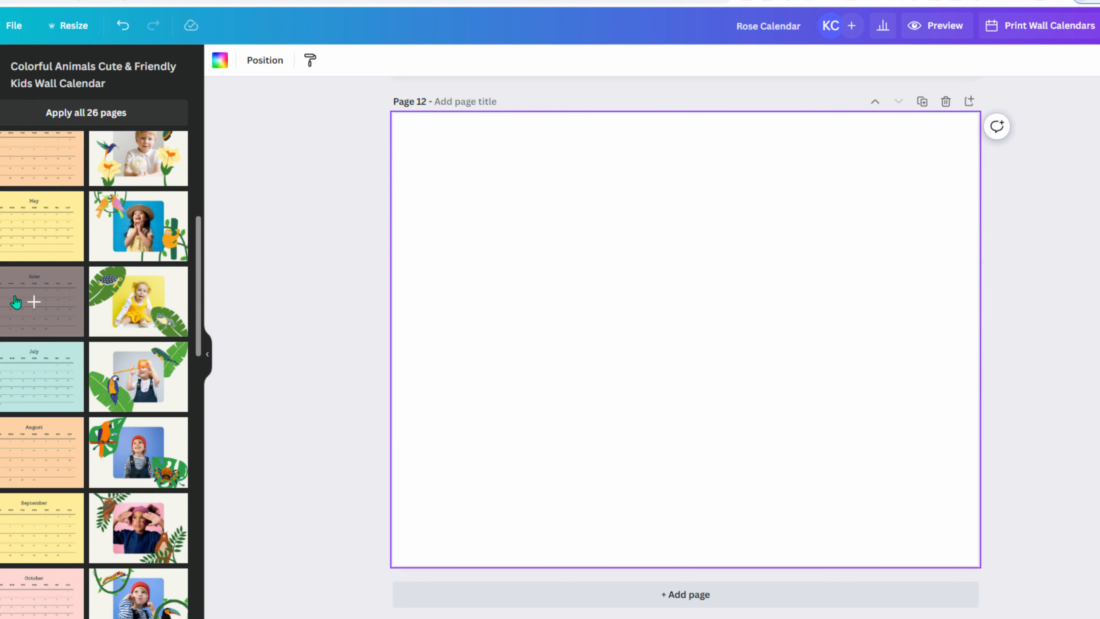
left_click(16, 302)
- Add pages for the July and August calendars, each preceded by a blank page
left_click(598, 600)
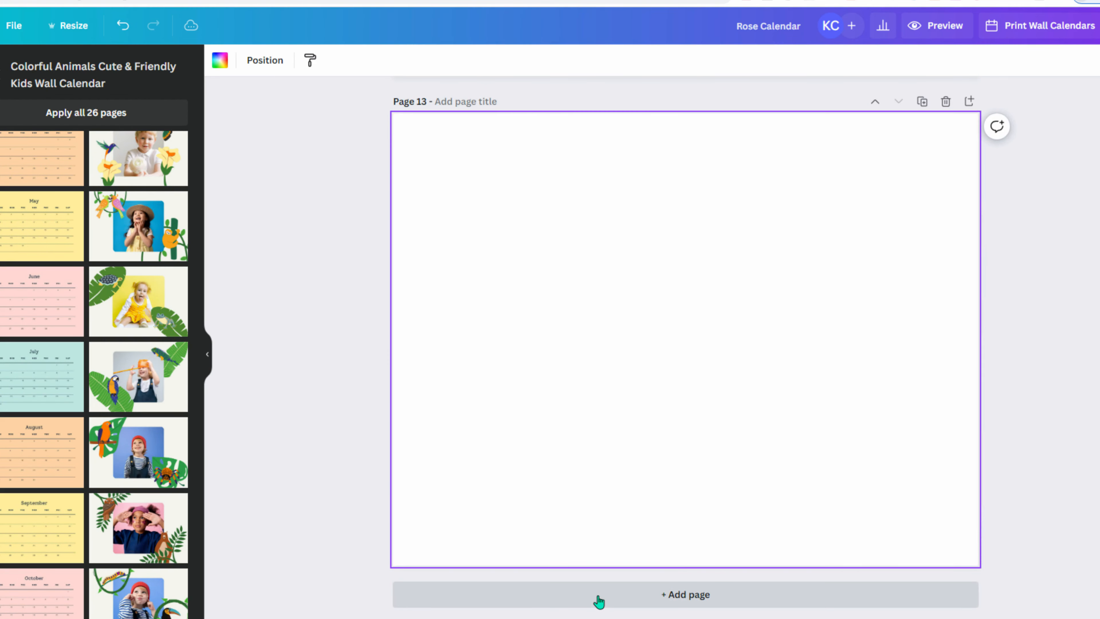
left_click(599, 602)
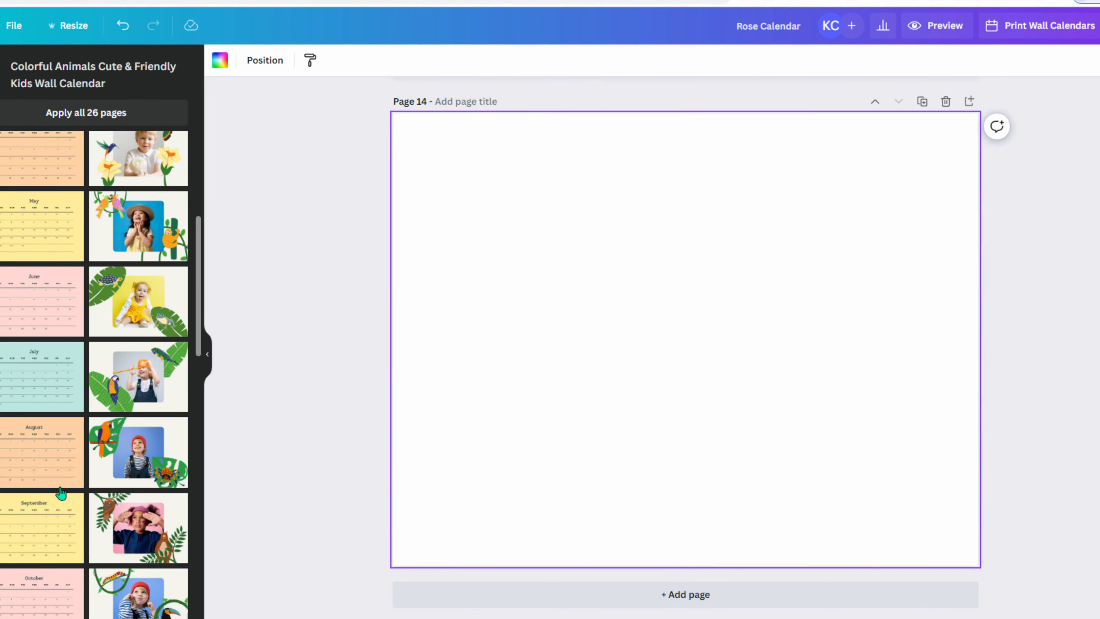
left_click(35, 383)
left_click(611, 597)
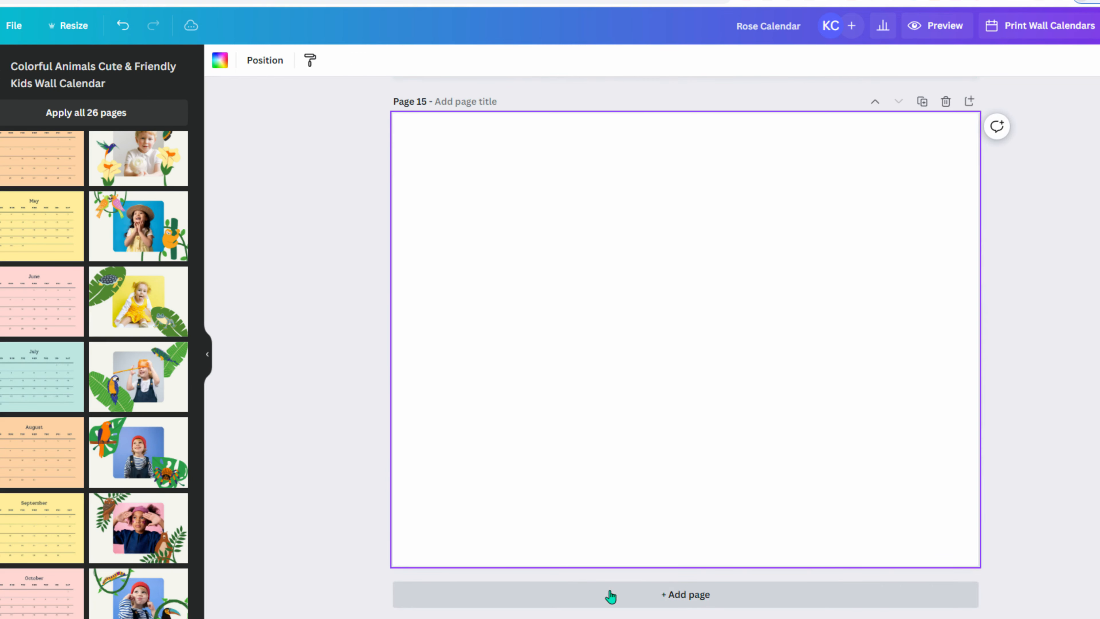
left_click(589, 602)
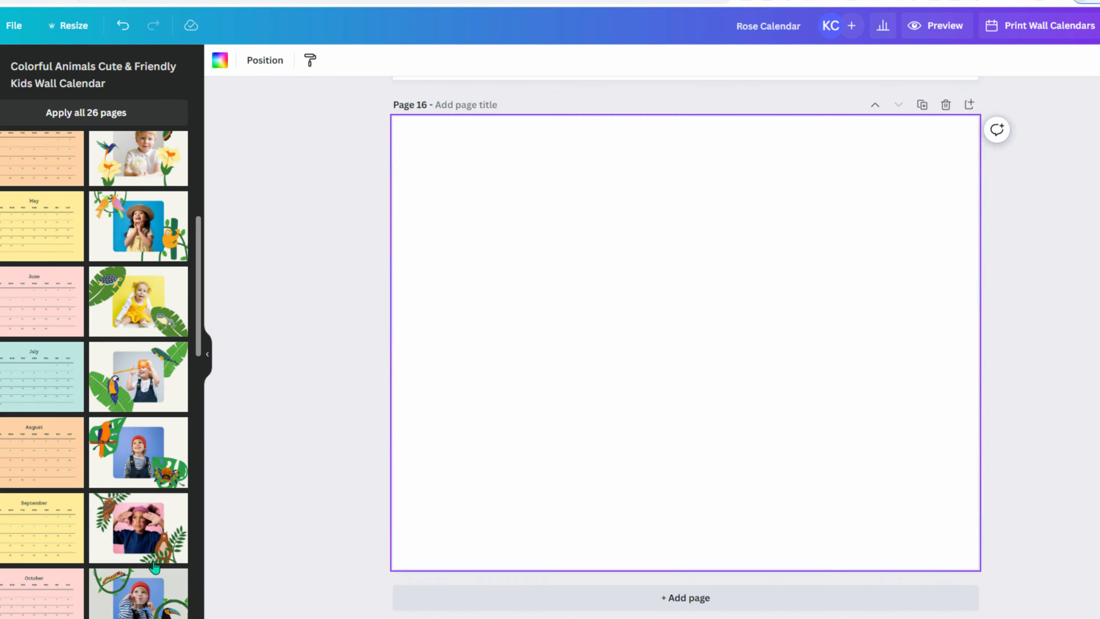
left_click(35, 450)
- Add pages for the September and October calendars, each preceded by a blank page
left_click(624, 599)
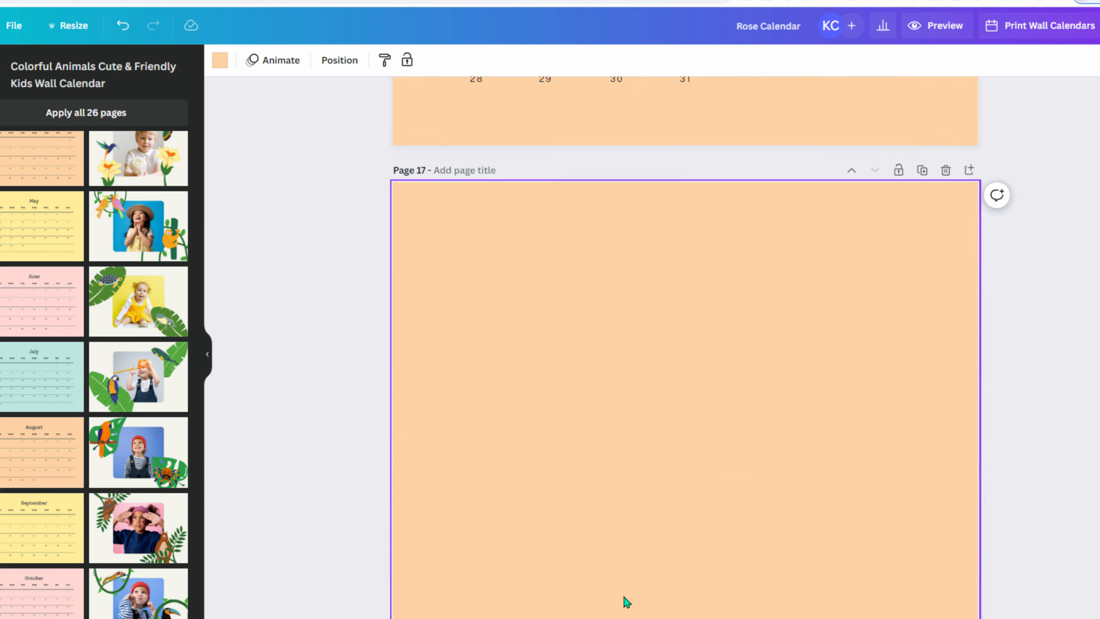
left_click(624, 599)
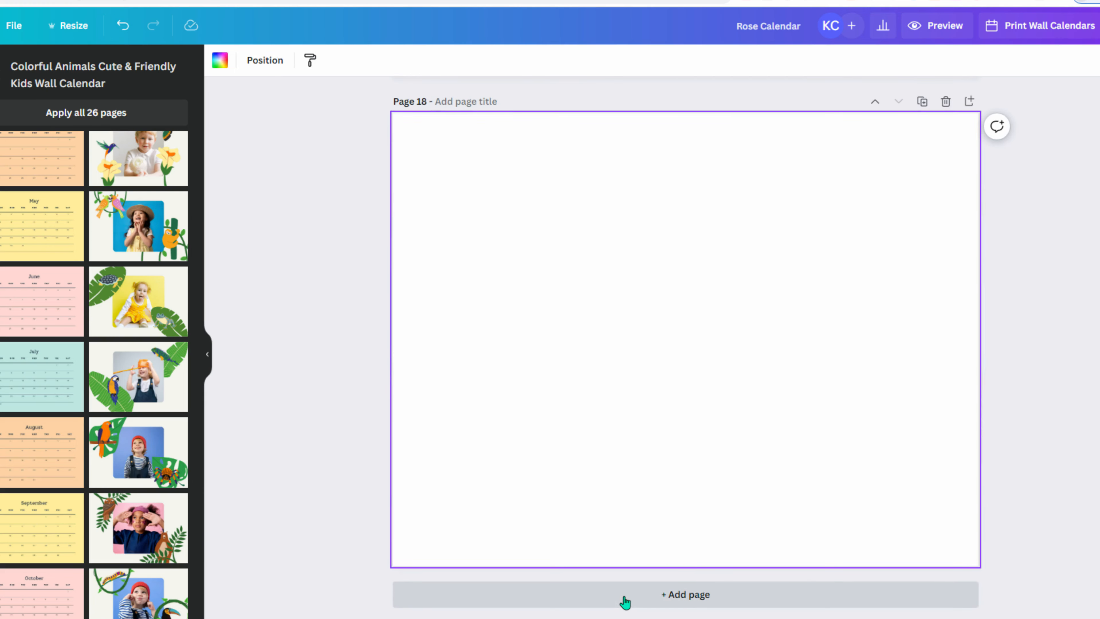
scroll(384, 334, "up", 10)
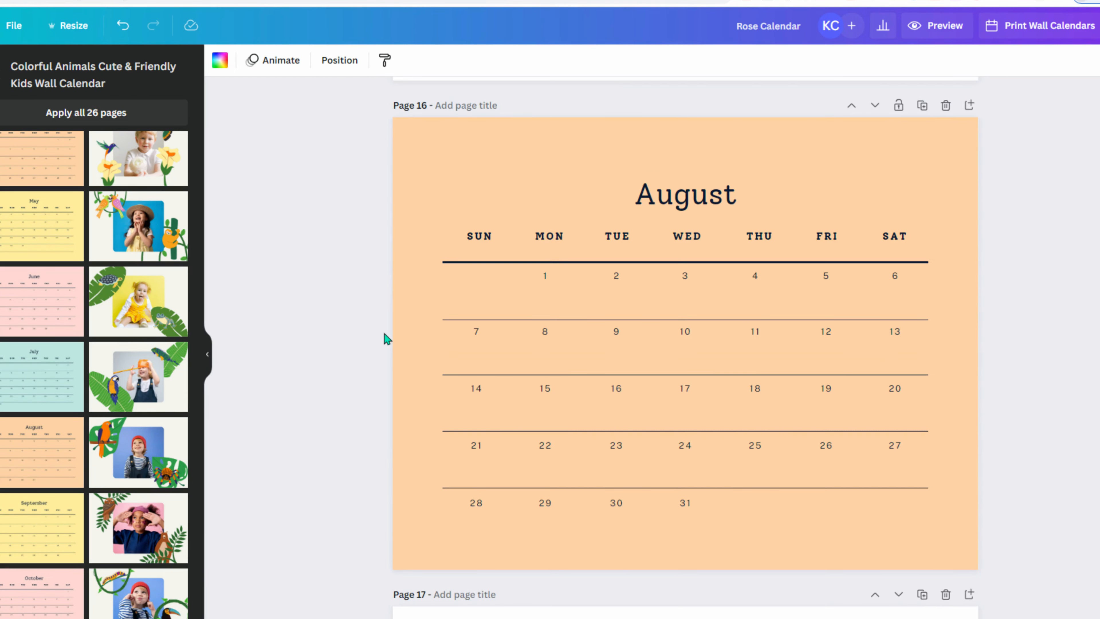
scroll(384, 333, "down", 5)
scroll(384, 333, "down", 5)
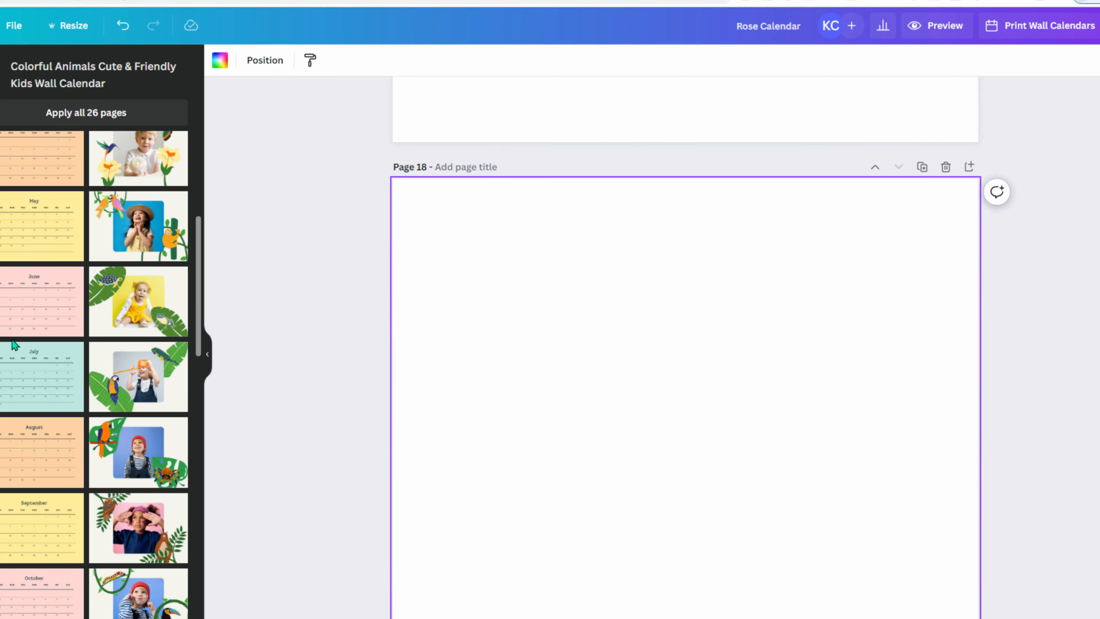
scroll(29, 449, "down", 2)
left_click(37, 460)
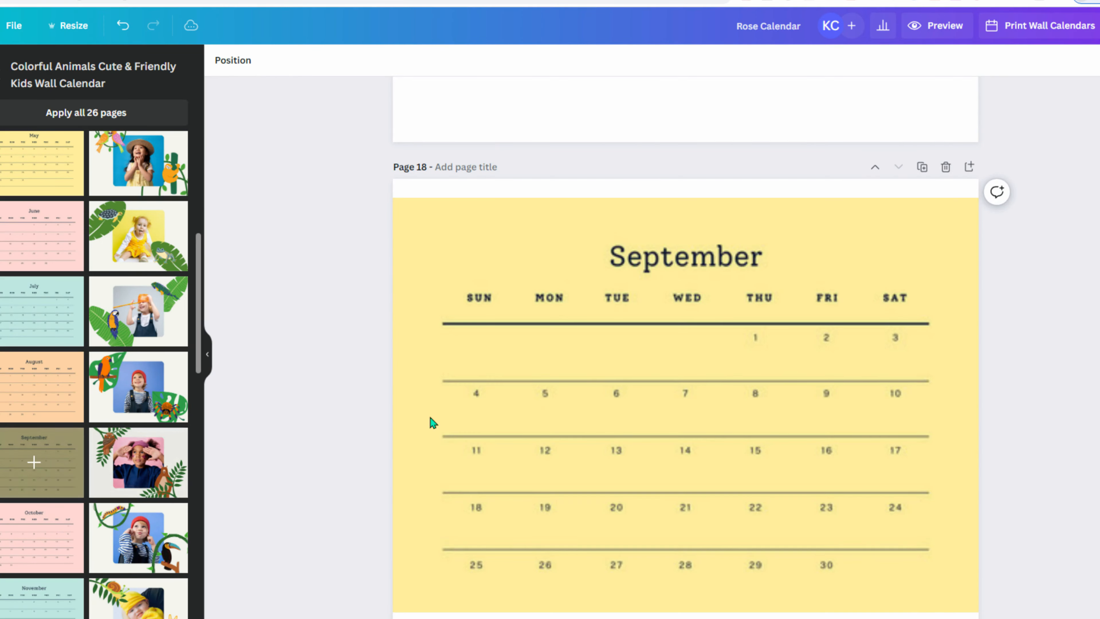
left_click(582, 591)
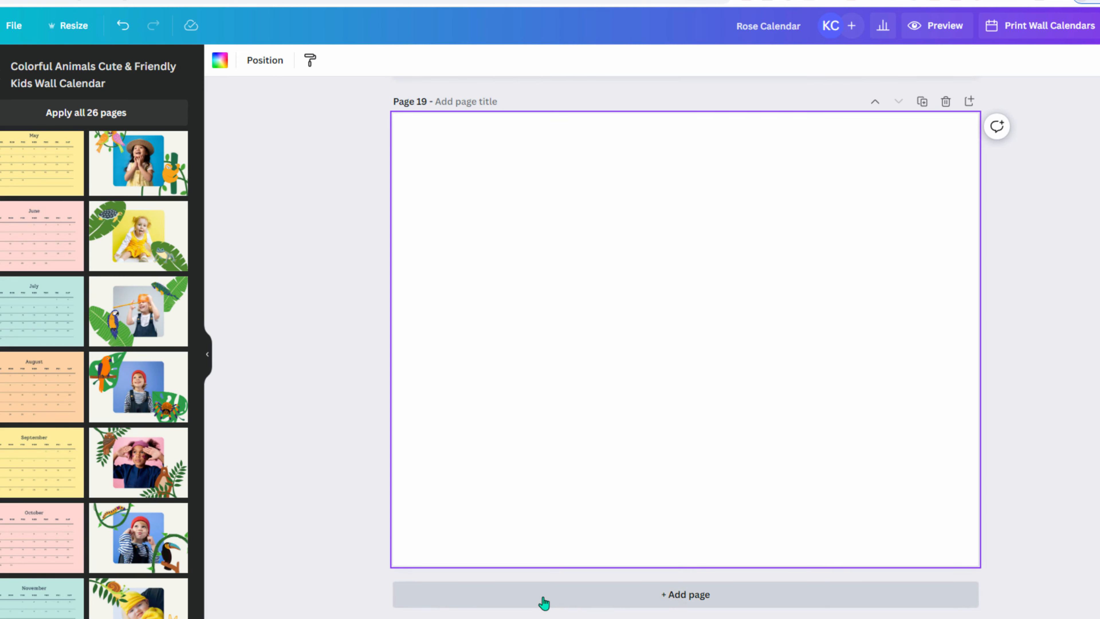
left_click(547, 598)
left_click(32, 538)
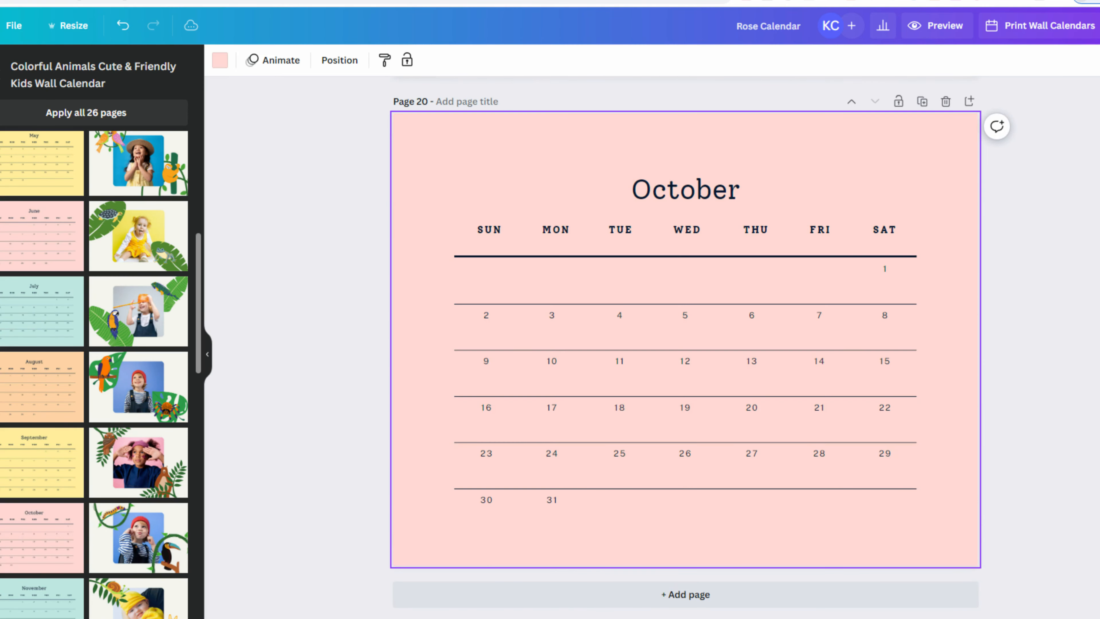
- Add pages for the November and December calendars, ending on page 24
left_click(611, 606)
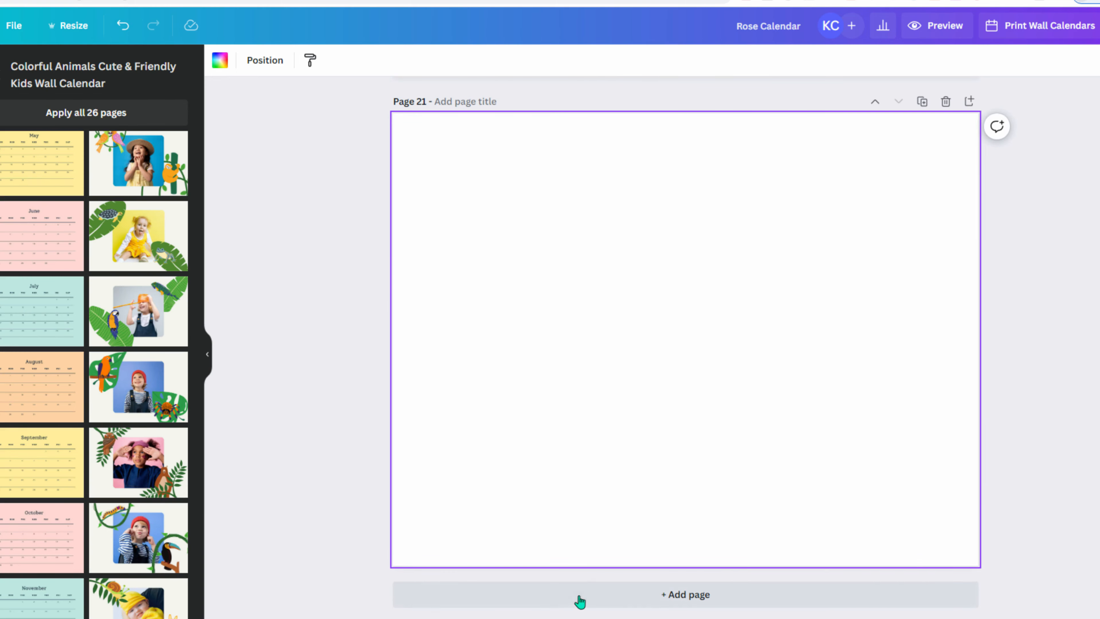
left_click(580, 597)
scroll(147, 553, "down", 5)
left_click(33, 351)
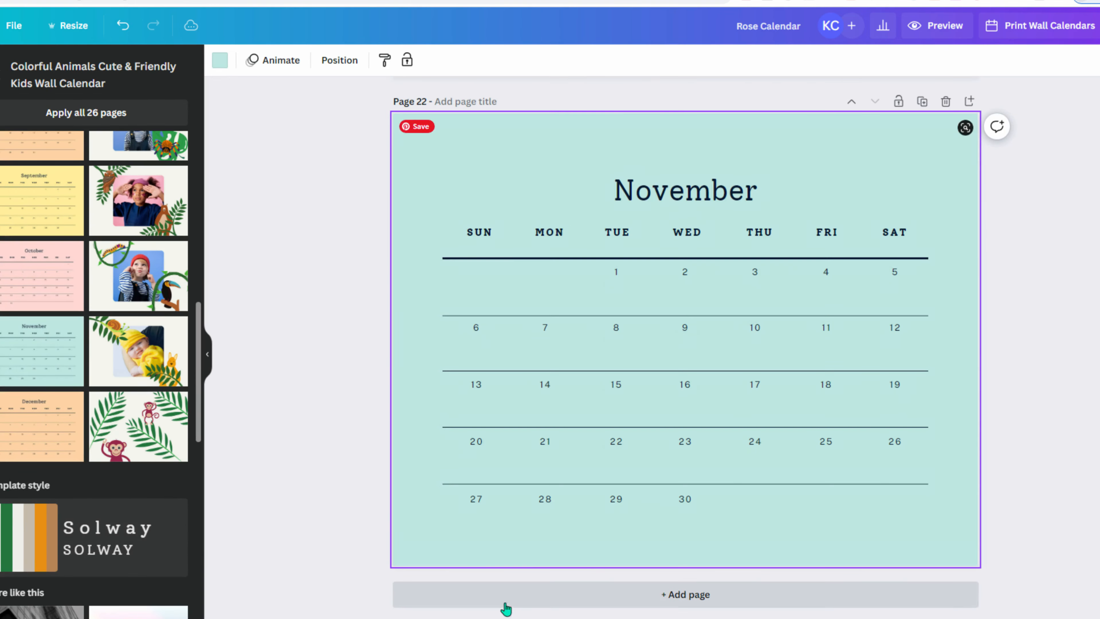
left_click(518, 603)
left_click(523, 594)
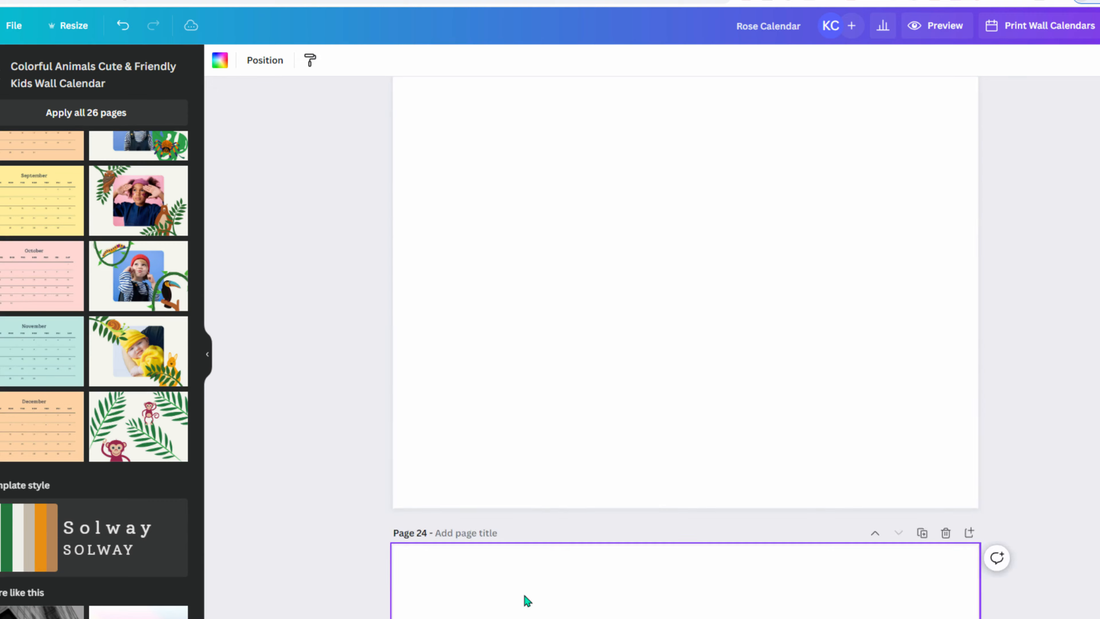
left_click(42, 427)
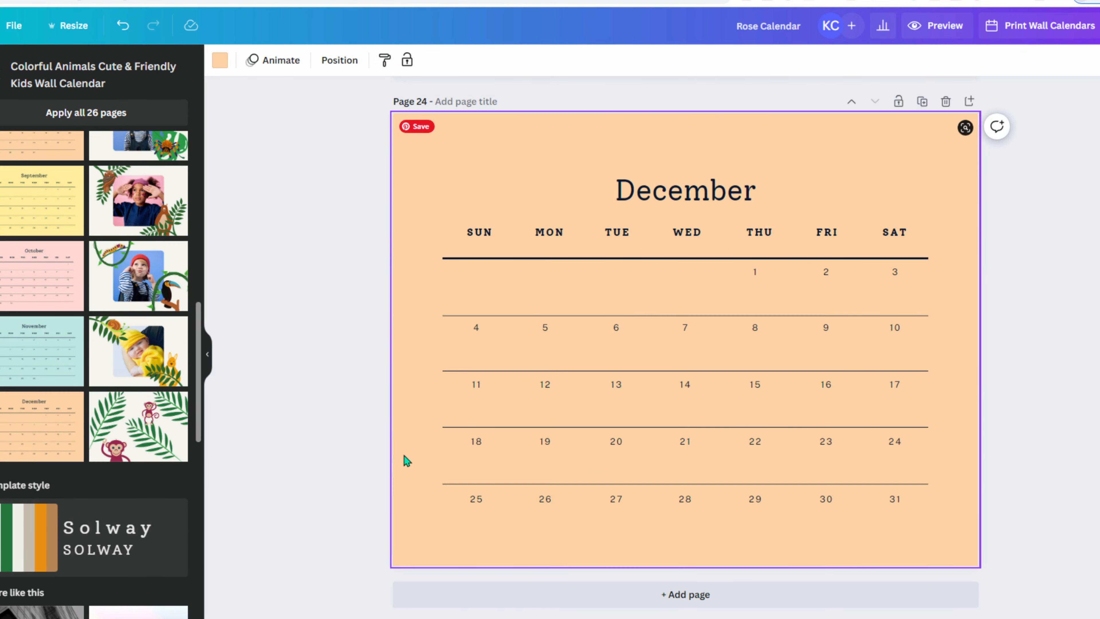
- Duplicate the rose wreath page and delete the wreath from page 1, leaving it blank
scroll(399, 455, "up", 5)
scroll(389, 452, "up", 15)
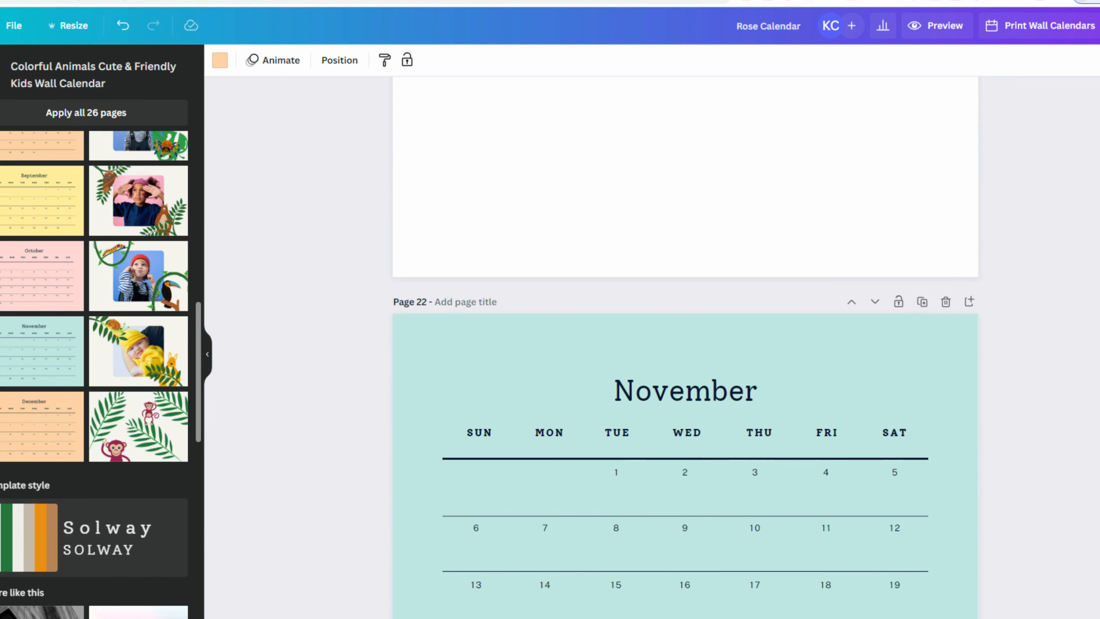
scroll(685, 347, "up", 20)
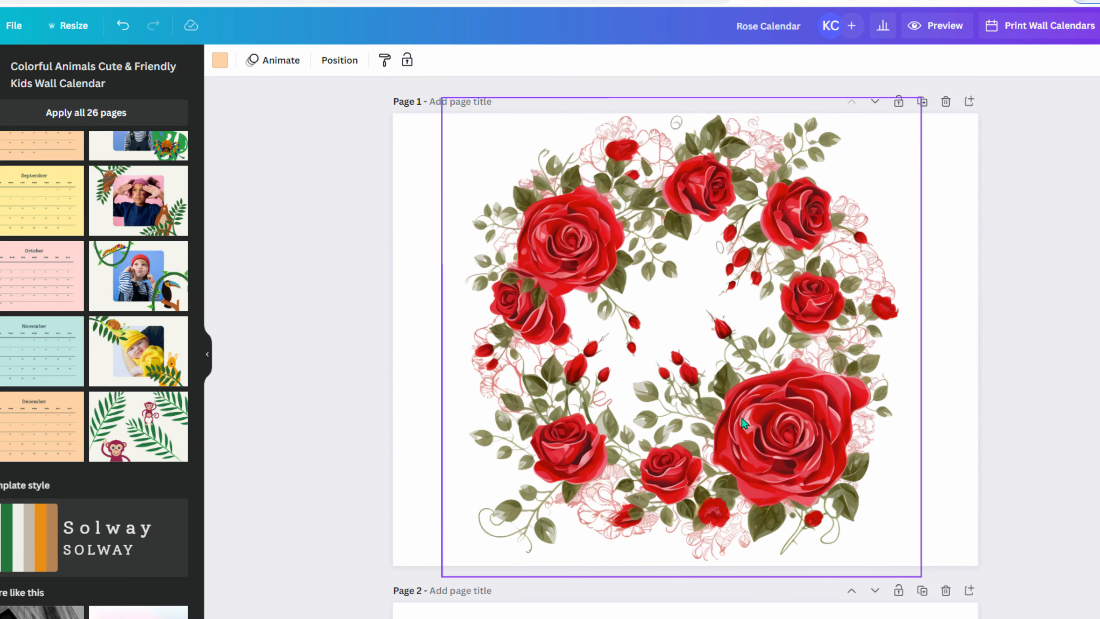
scroll(775, 351, "down", 5)
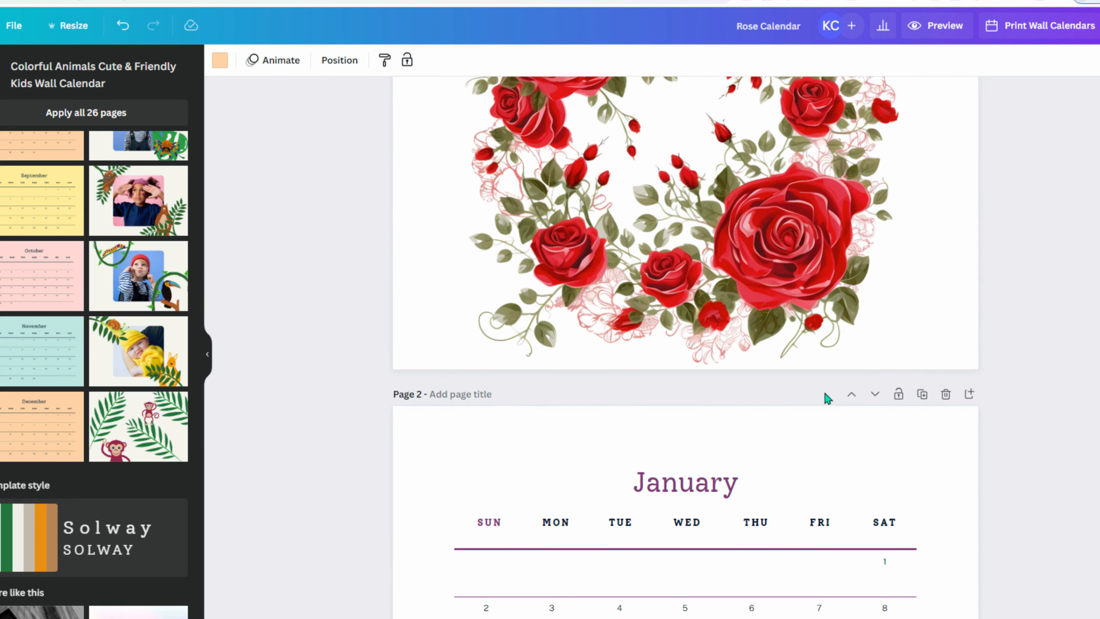
scroll(741, 309, "up", 4)
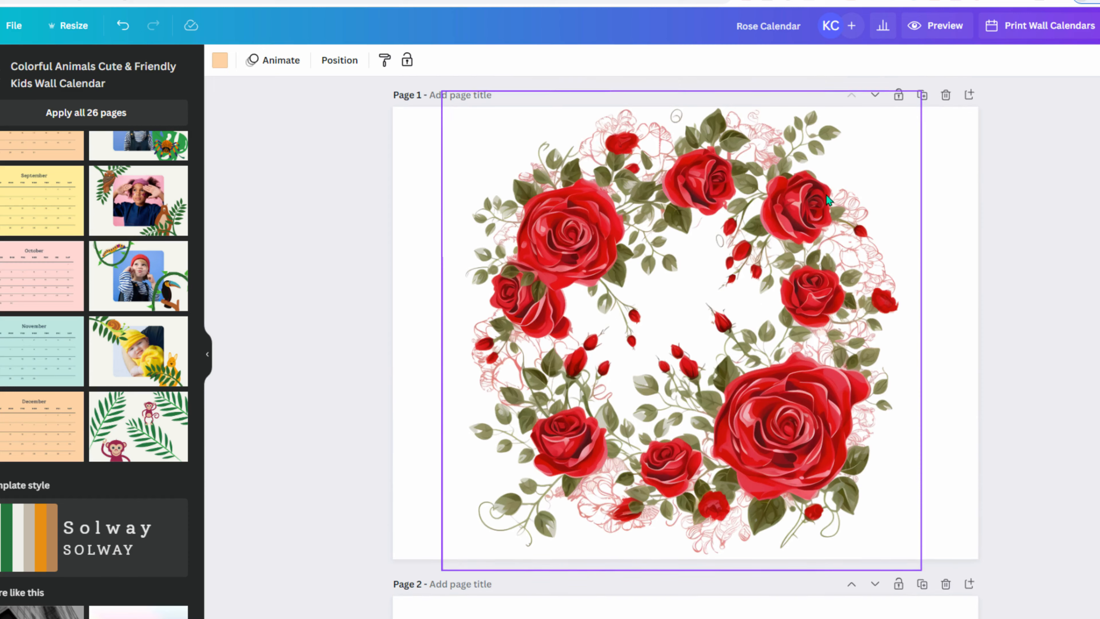
left_click(923, 104)
scroll(774, 371, "up", 10)
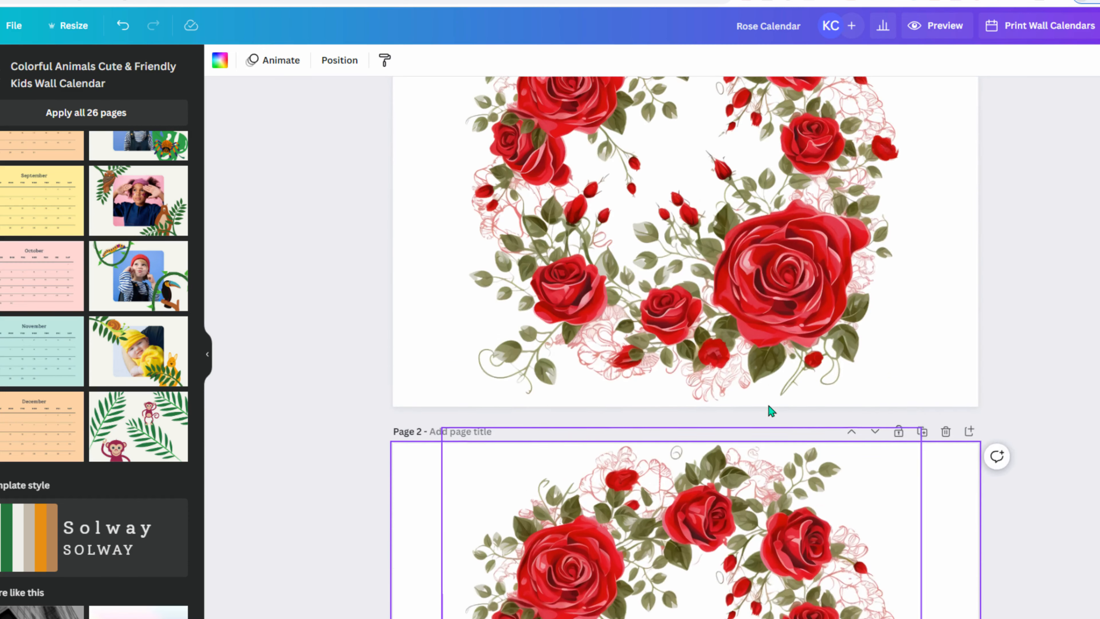
left_click(724, 301)
key("Delete")
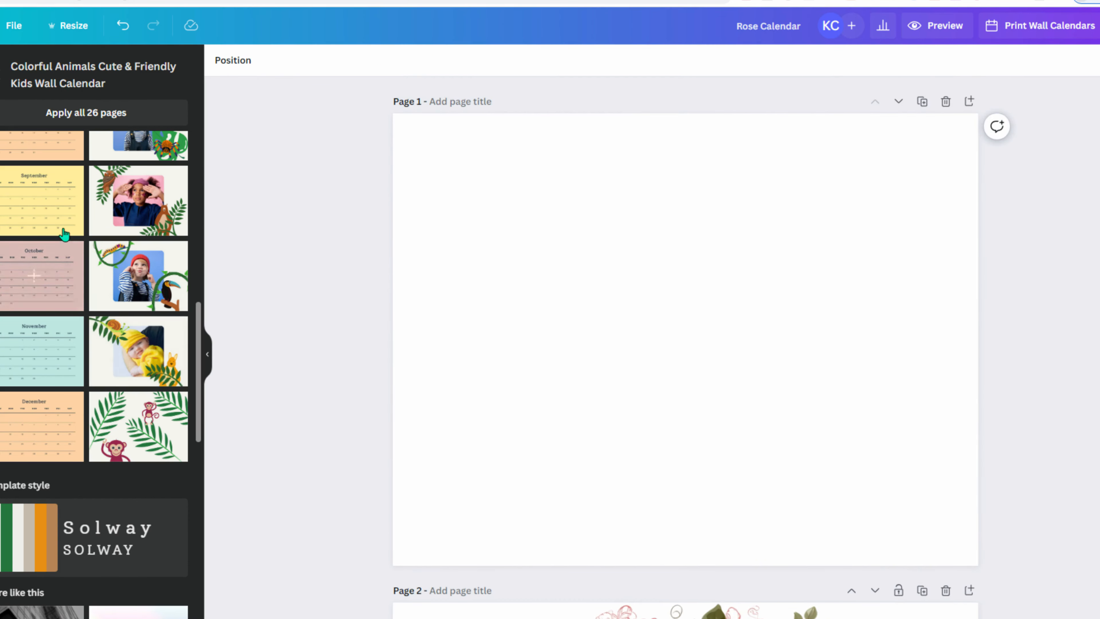
- Apply the 2022 calendar cover layout to page 1 and delete its photos, rabbit and frog
scroll(63, 277, "up", 10)
left_click(42, 175)
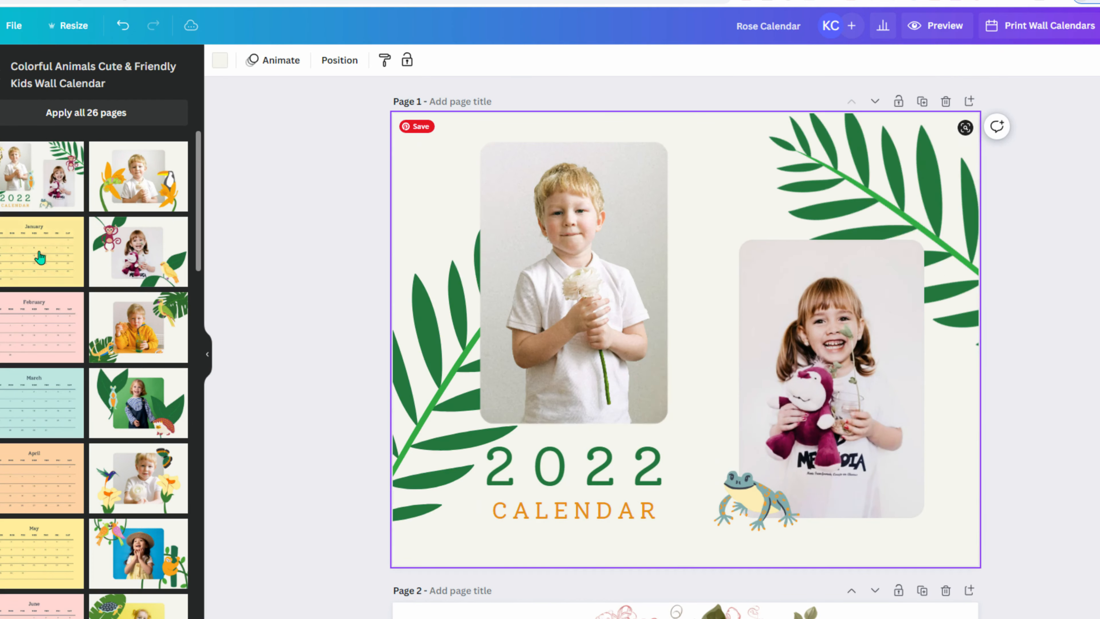
left_click(618, 316)
key("Delete")
left_click(835, 340)
key("Delete")
left_click(675, 345)
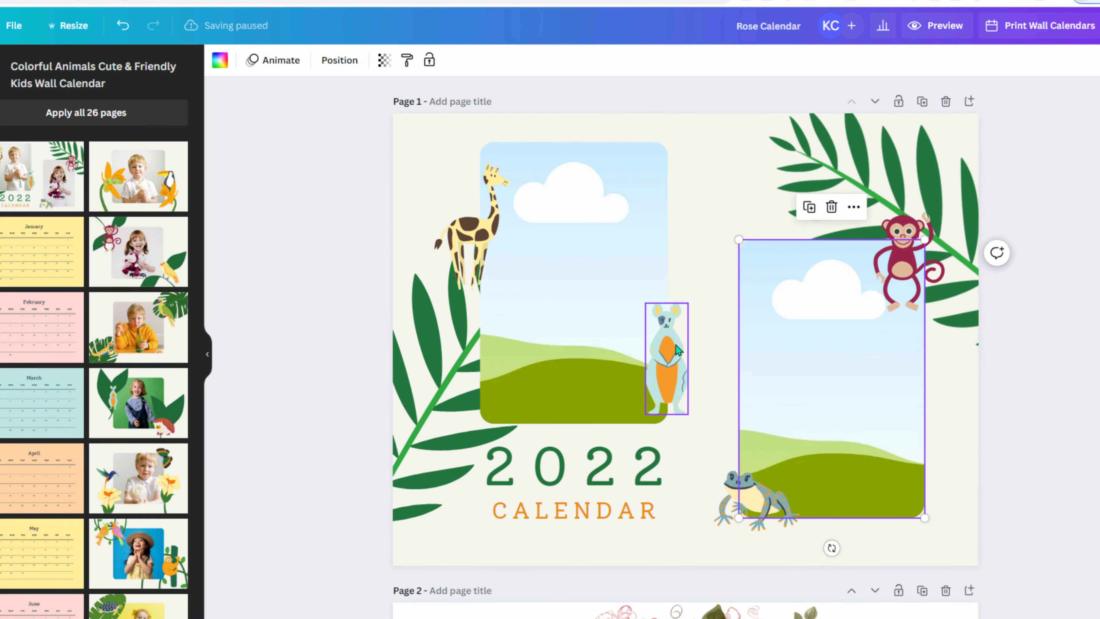
key("Delete")
left_click(747, 511)
key("Delete")
- Delete the remaining frame, monkey, giraffe and leaf decorations, leaving only the 2022 CALENDAR title
key("Delete")
left_click(903, 260)
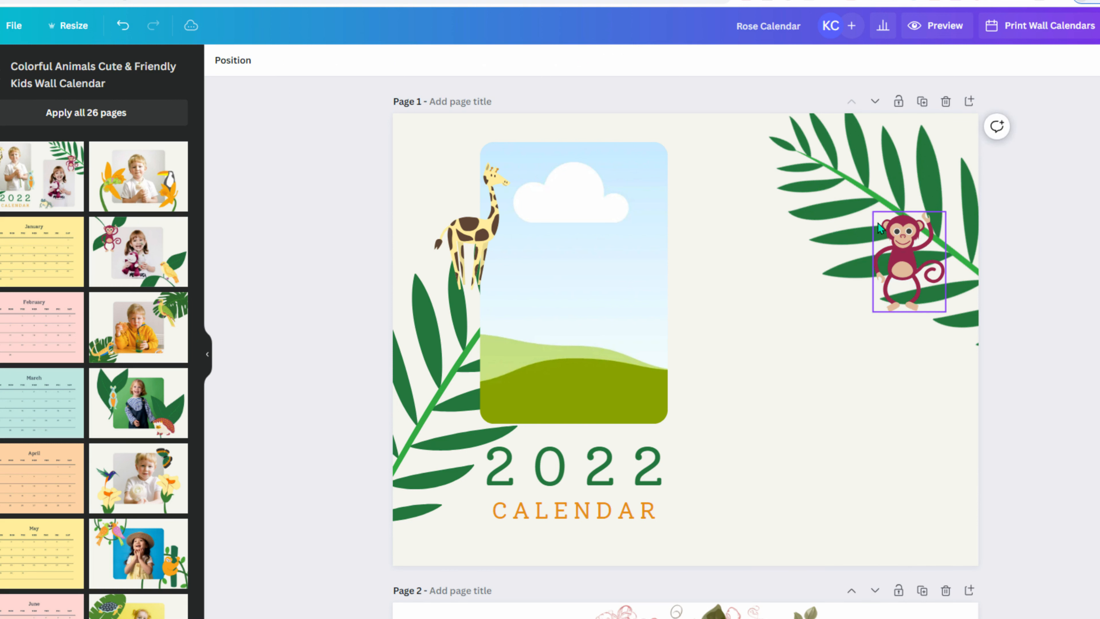
key("Delete")
left_click(877, 189)
key("Delete")
left_click(764, 219)
key("Delete")
left_click(628, 239)
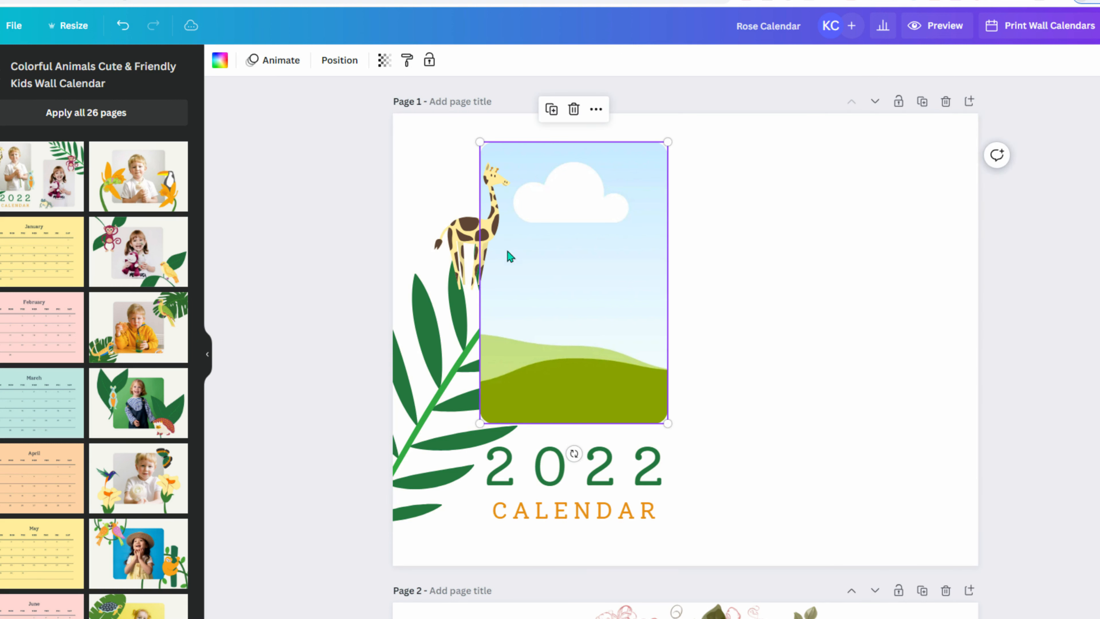
key("Delete")
left_click(468, 284)
key("Delete")
left_click(534, 302)
key("Delete")
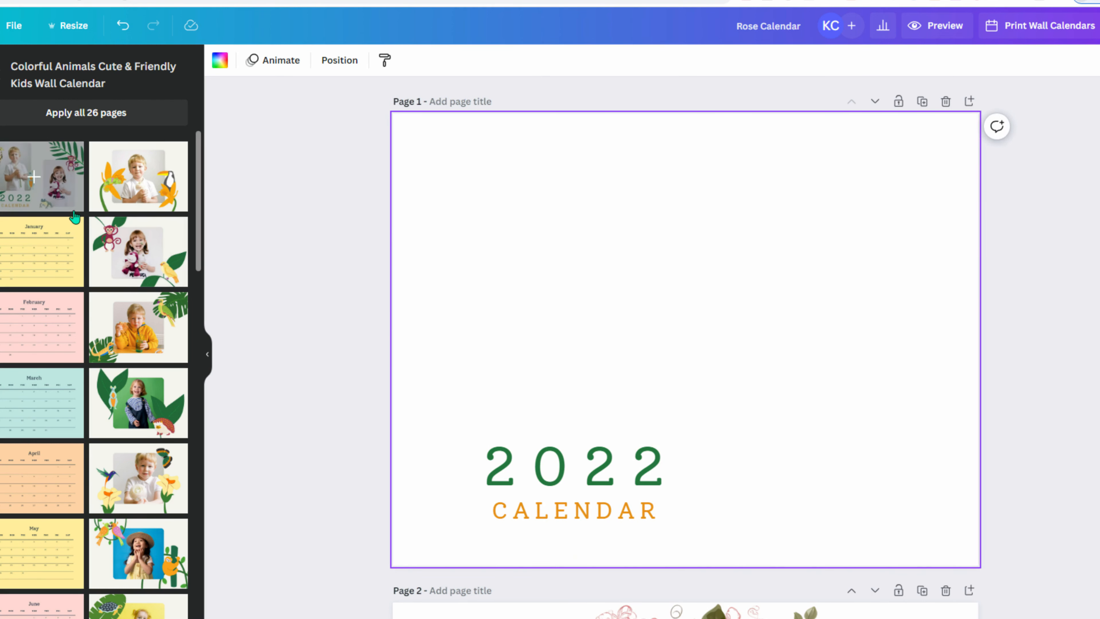
left_click(0, 174)
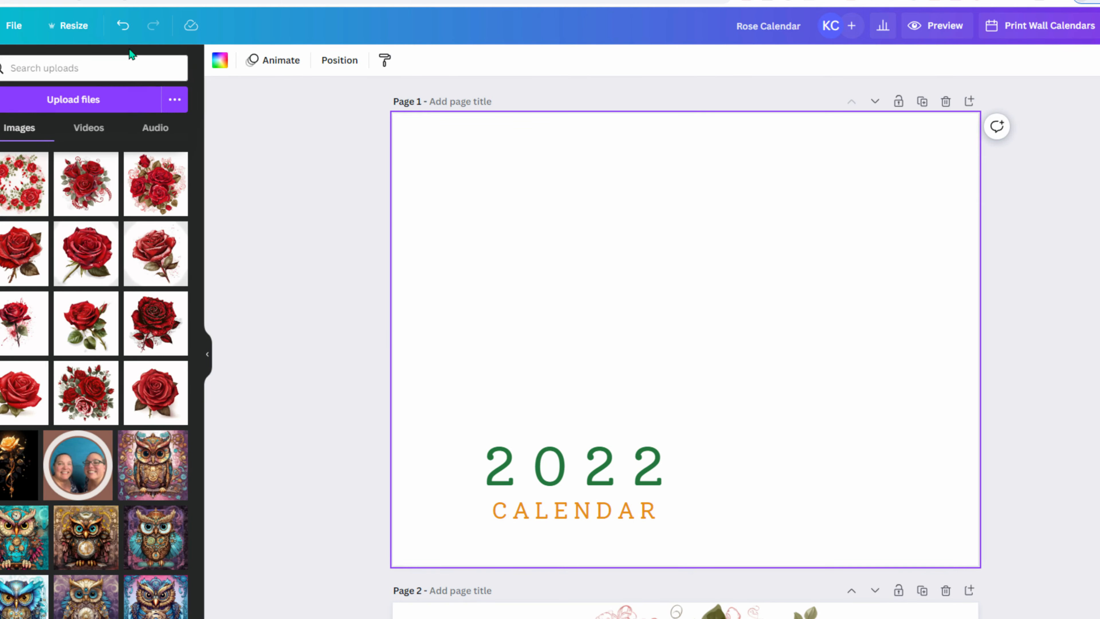
- Add the rose wreath, remove its background, and enlarge it into the cover's top-left corner
left_click(18, 217)
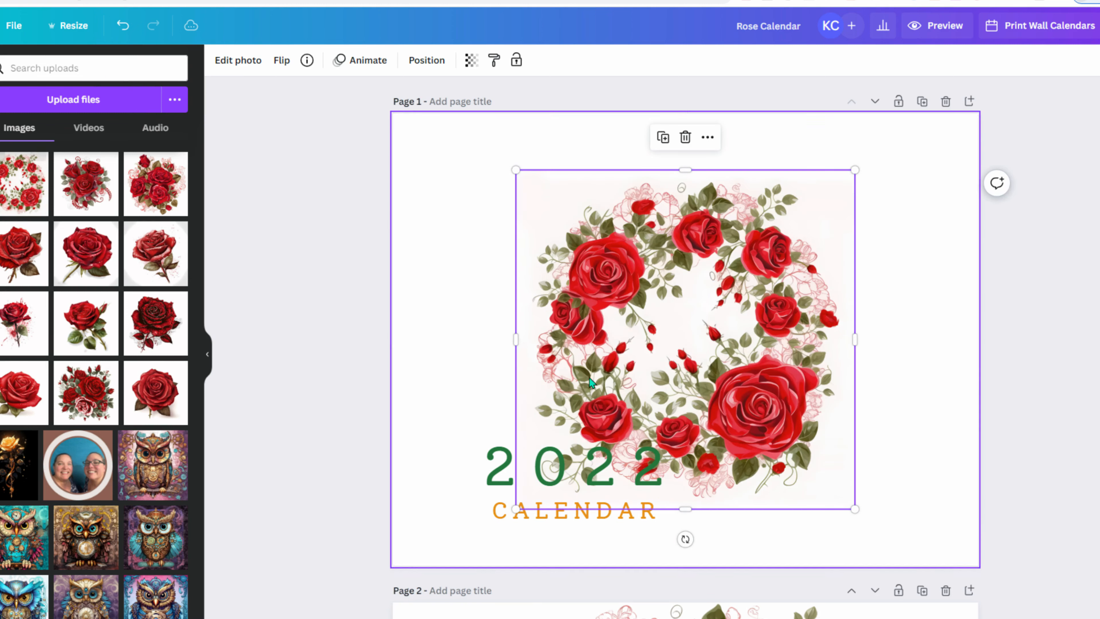
left_click_drag(716, 415, 599, 353)
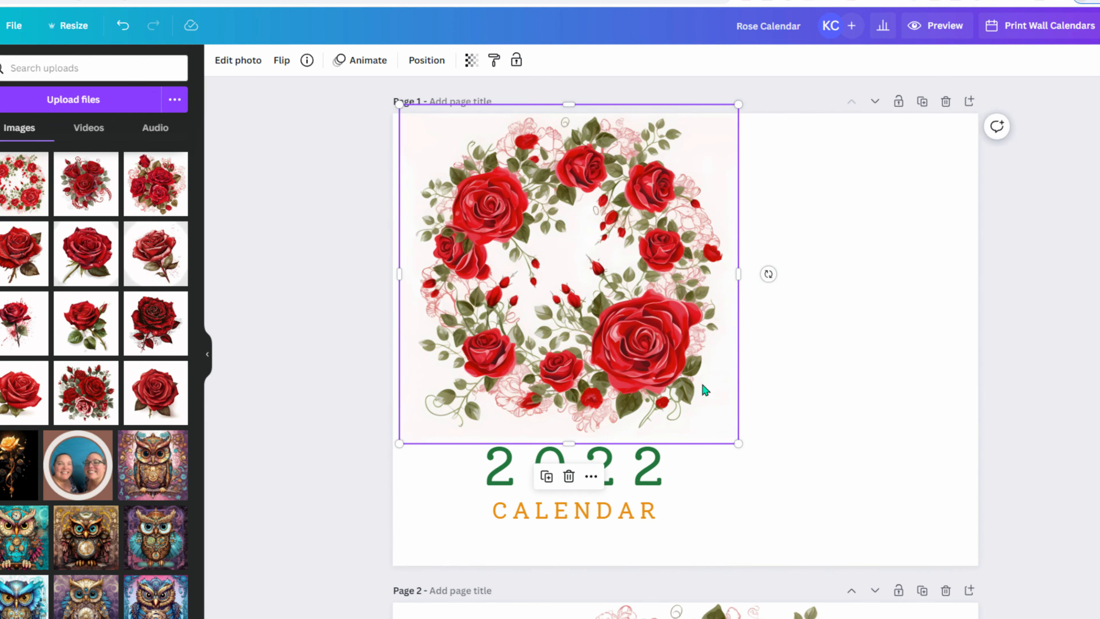
left_click(246, 60)
left_click(23, 161)
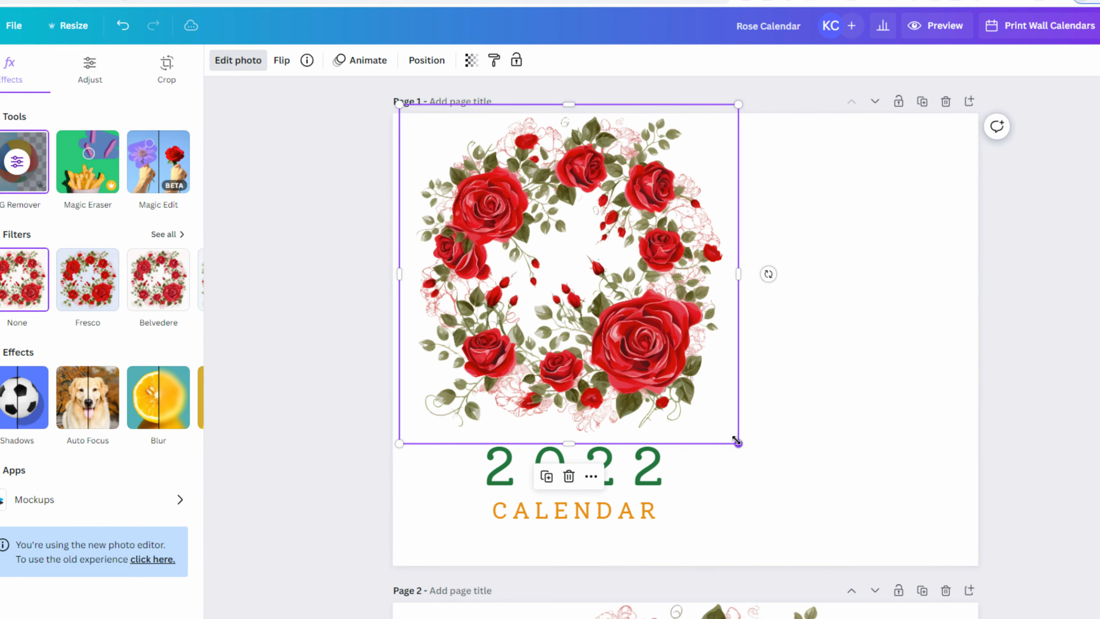
left_click_drag(736, 442, 652, 356)
left_click_drag(591, 293, 532, 262)
left_click_drag(598, 316, 912, 488)
left_click_drag(669, 392, 516, 243)
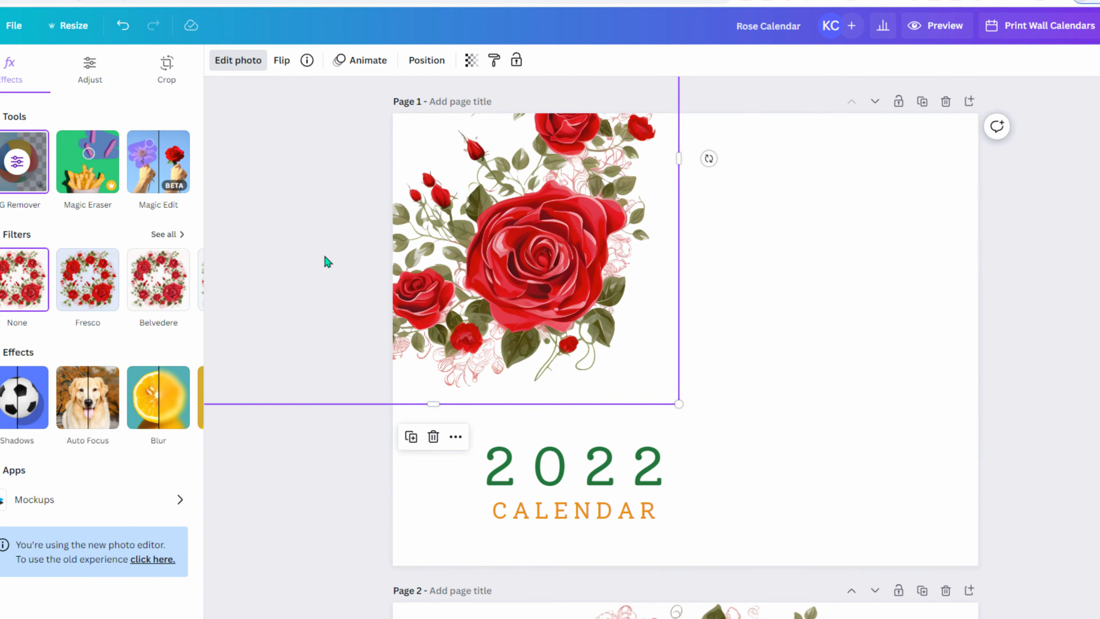
- Duplicate the wreath, flip the copy horizontally and vertically, and move it bottom-right
key("ctrl+d")
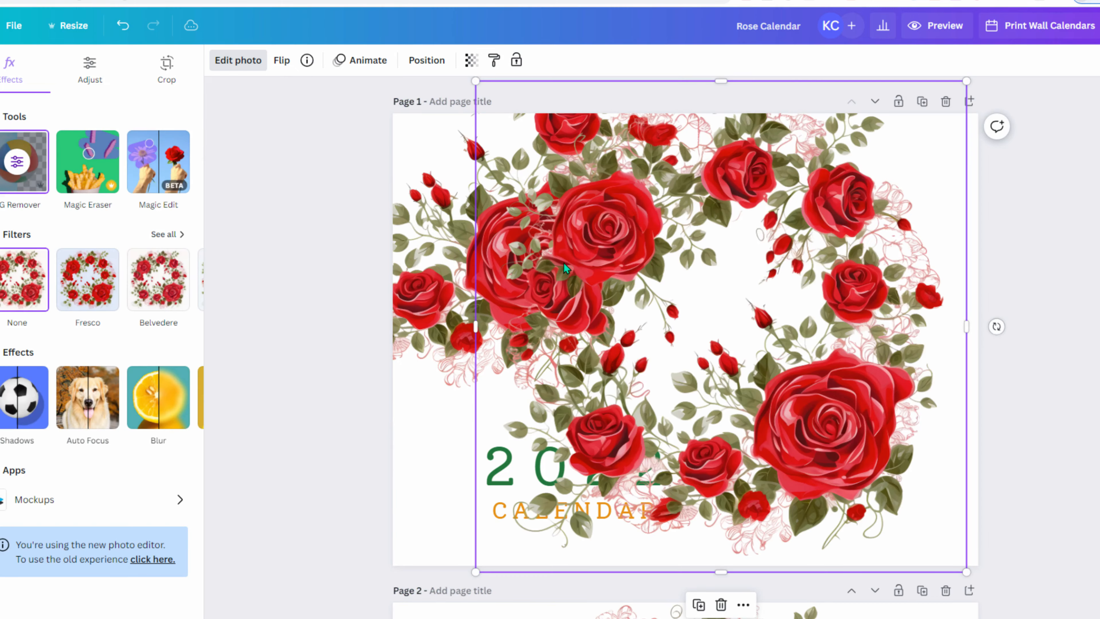
left_click(427, 61)
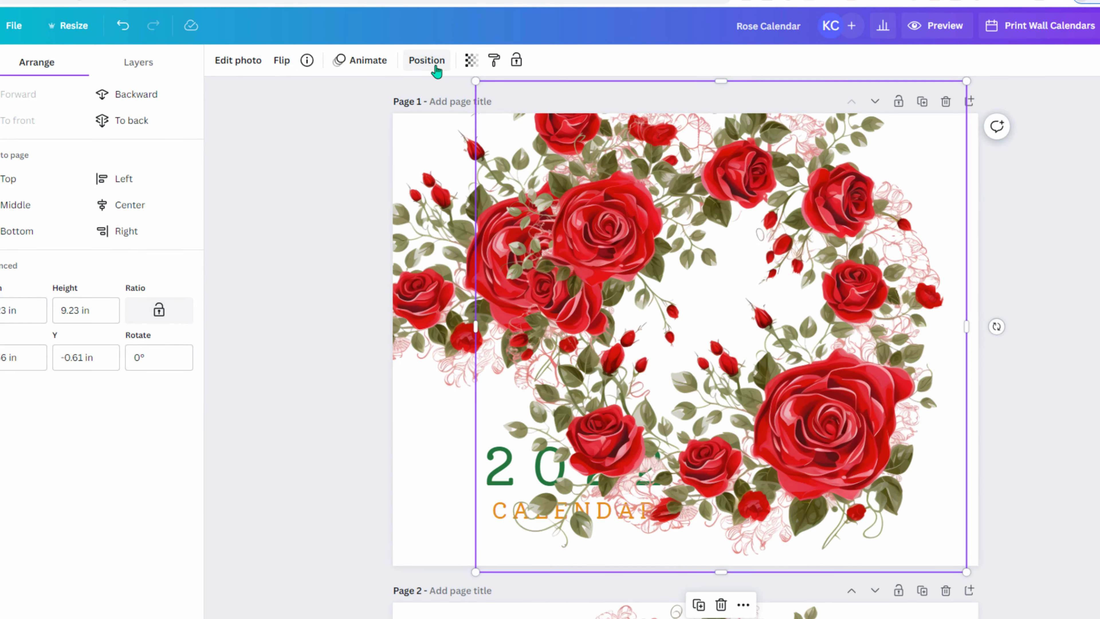
left_click(283, 60)
left_click(303, 94)
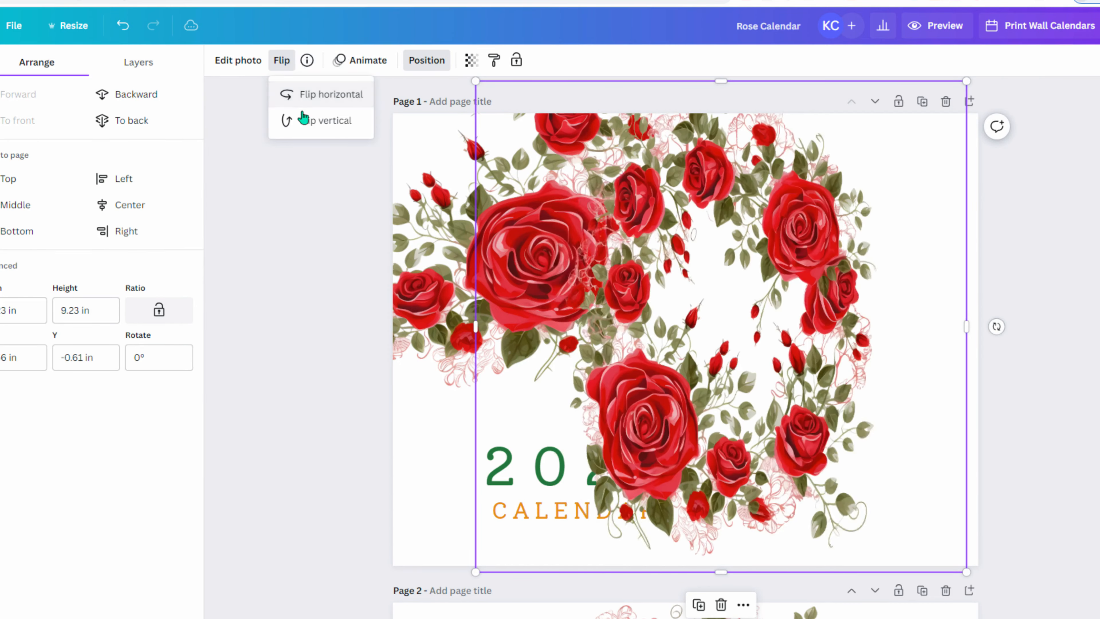
left_click(303, 120)
left_click_drag(701, 255, 916, 450)
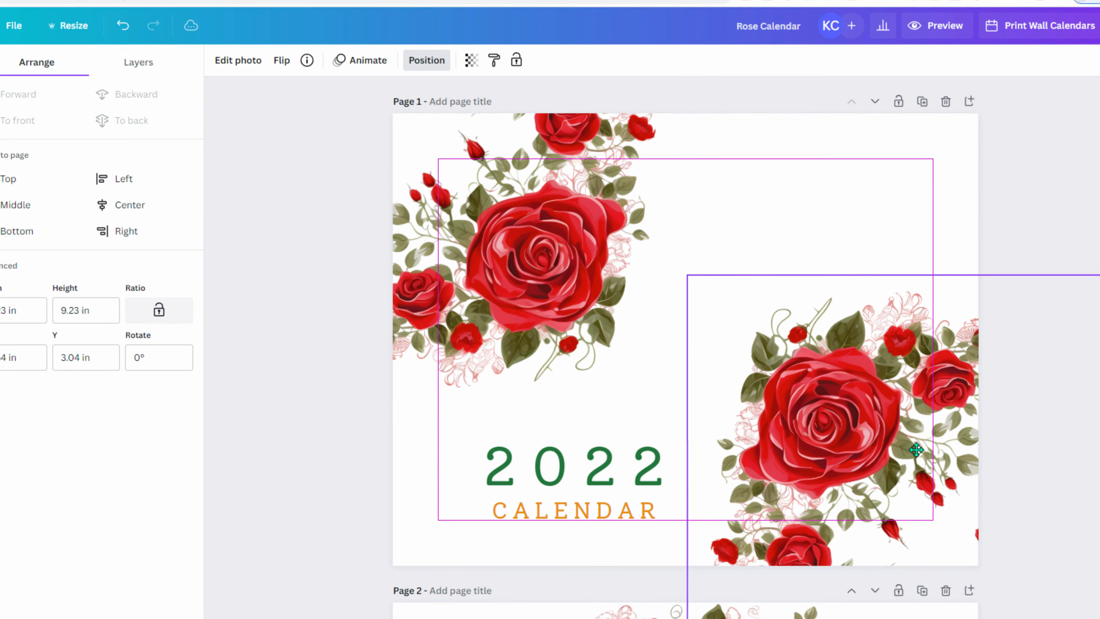
left_click(327, 420)
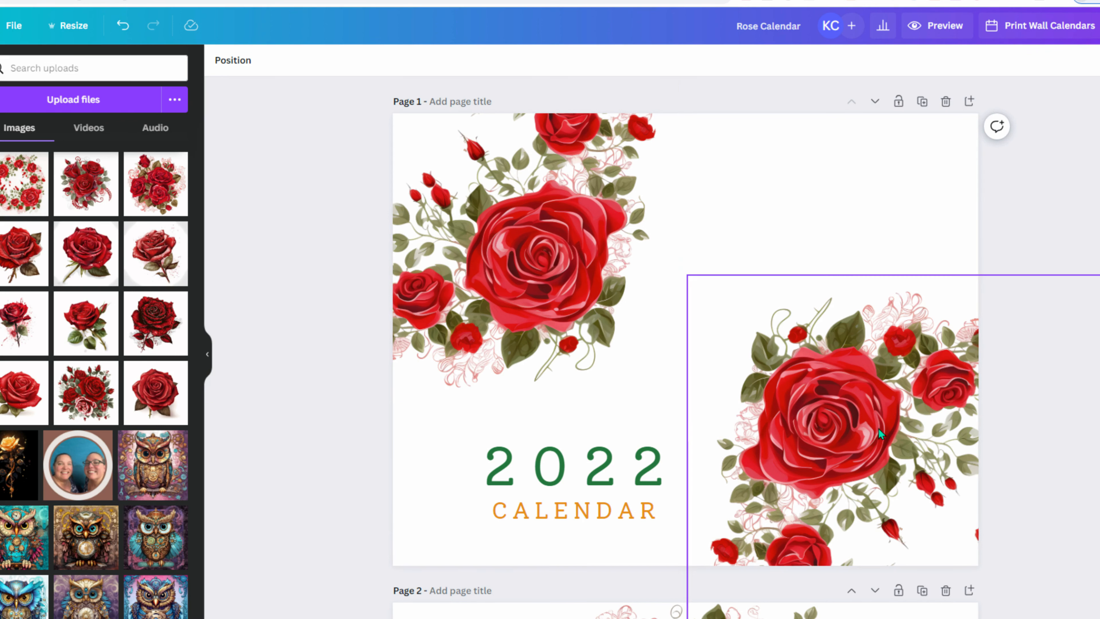
- Move page 2's rose wreath into the top-right corner
scroll(310, 428, "down", 5)
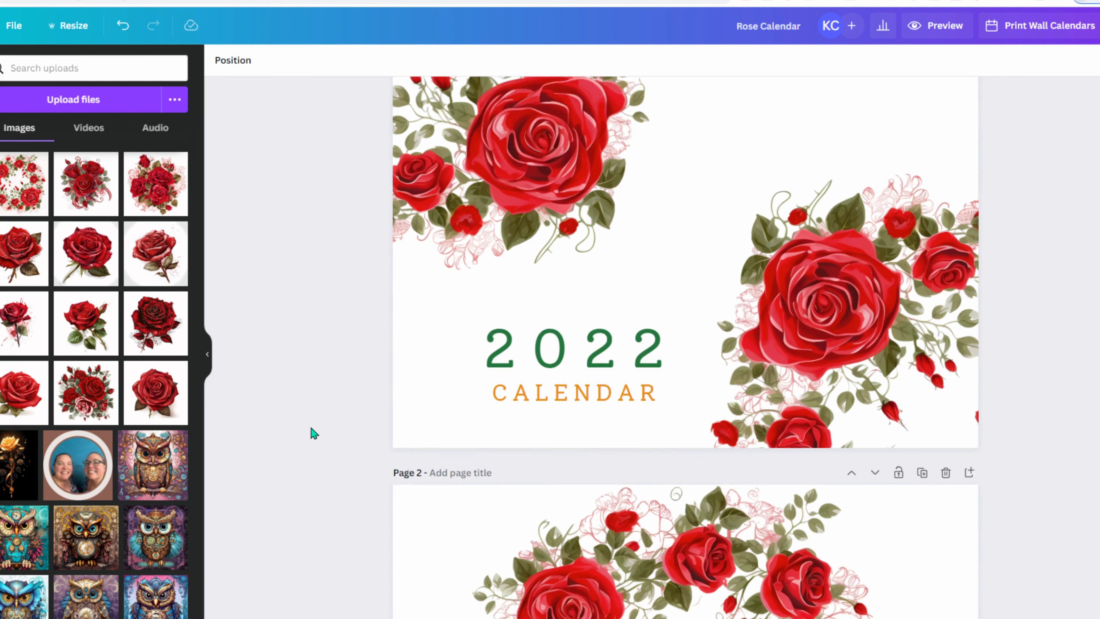
scroll(311, 427, "up", 5)
scroll(277, 338, "down", 10)
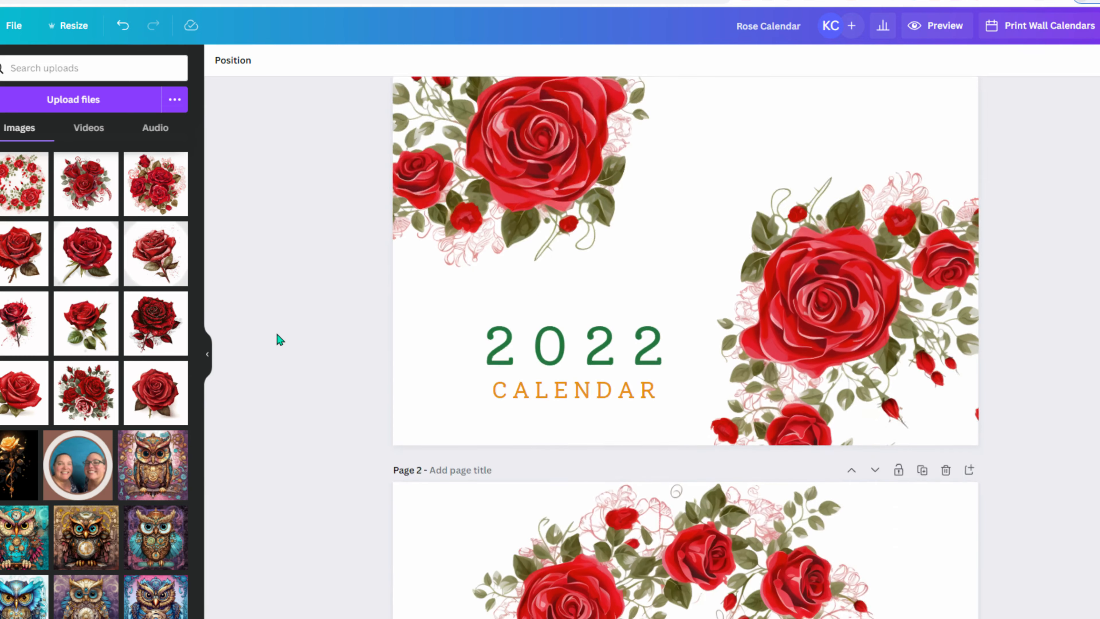
scroll(252, 319, "up", 5)
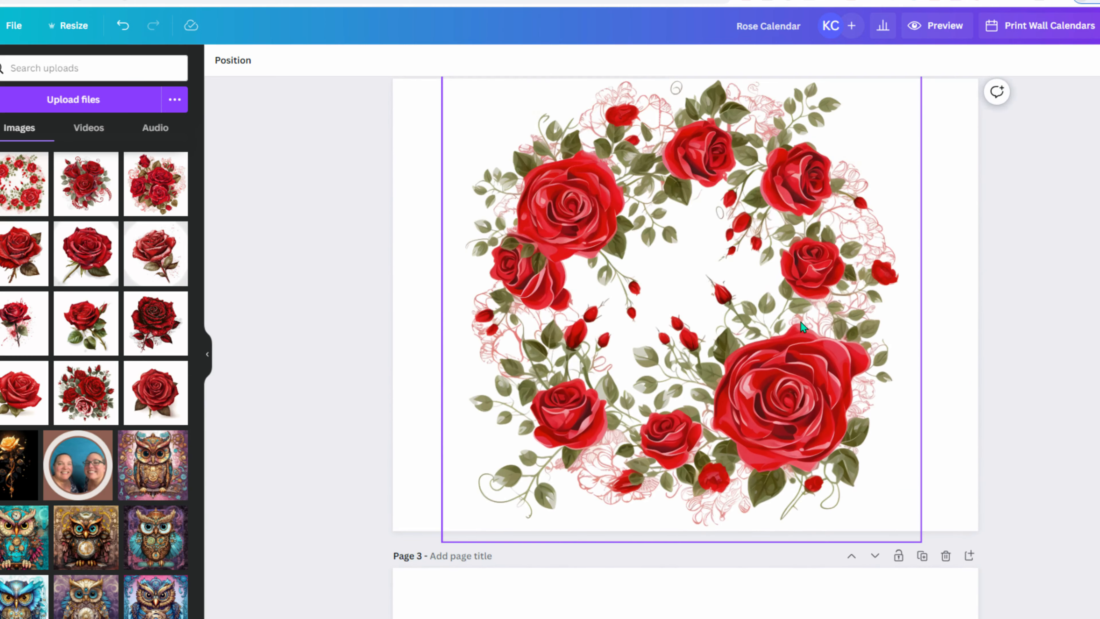
left_click(720, 323)
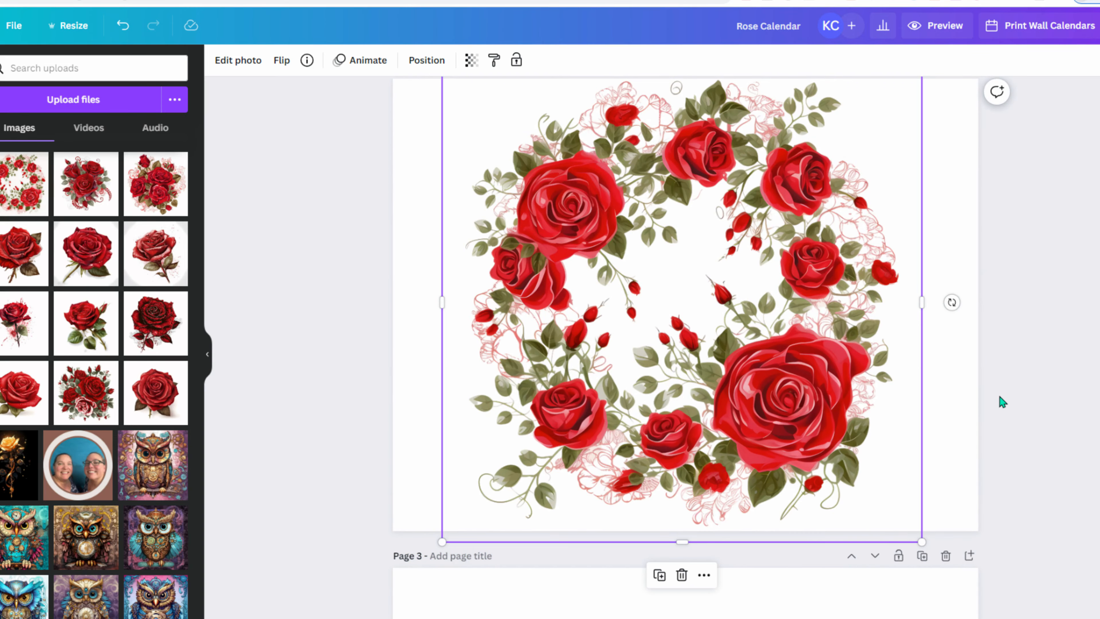
scroll(999, 397, "up", 3)
left_click_drag(762, 431, 1026, 245)
scroll(1029, 250, "down", 3)
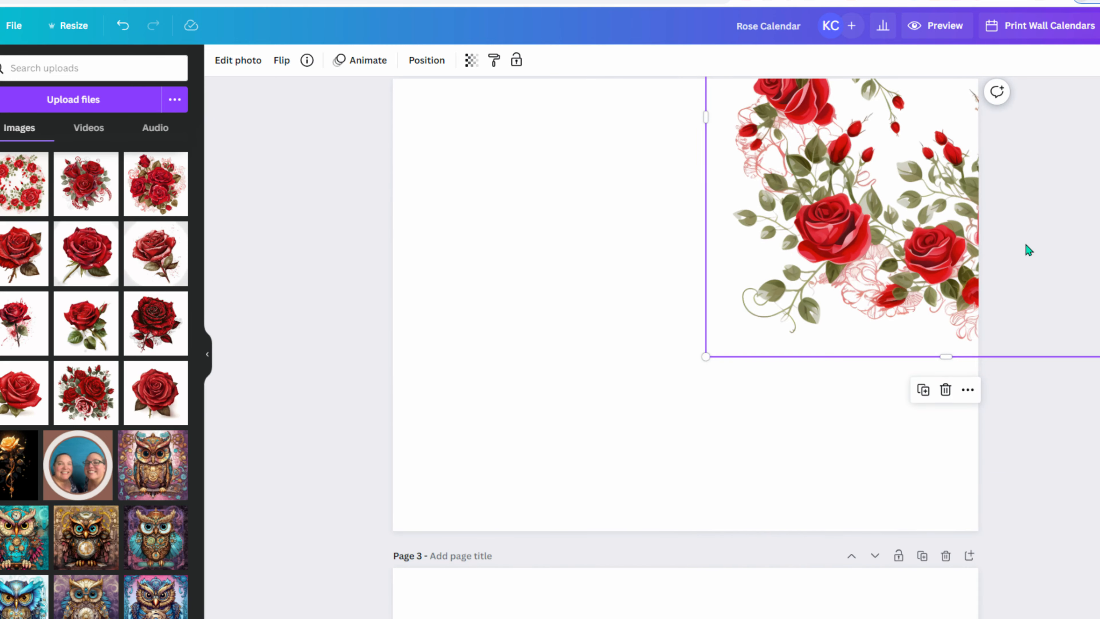
- Duplicate the wreath and place the copy in page 2's lower-left corner
key("ctrl+d")
left_click_drag(876, 236, 351, 611)
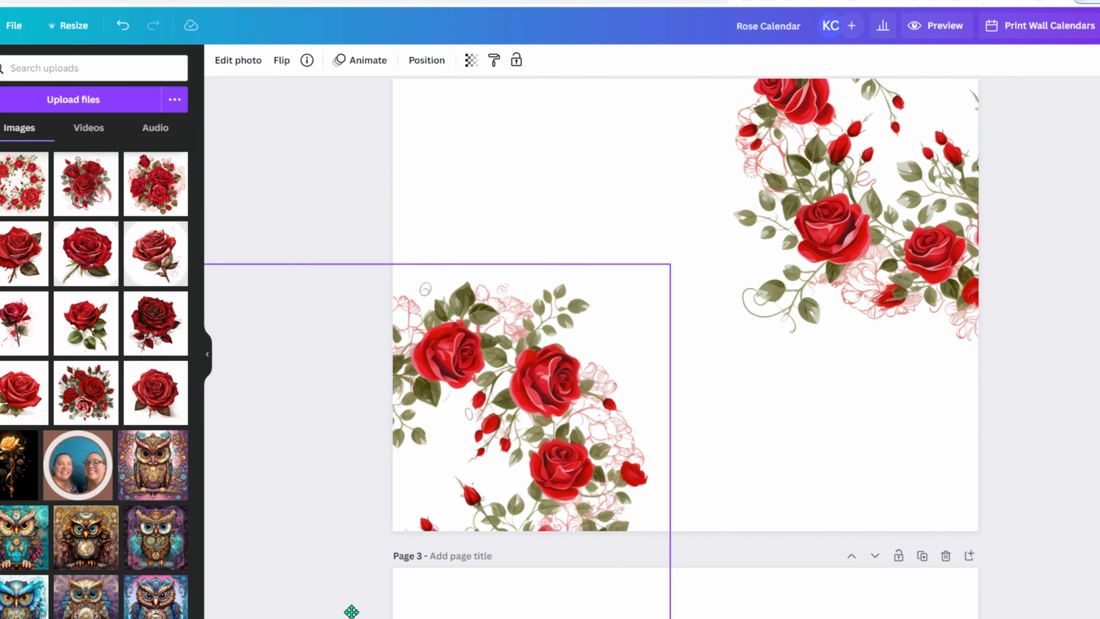
scroll(1024, 426, "up", 4)
scroll(1038, 388, "down", 6)
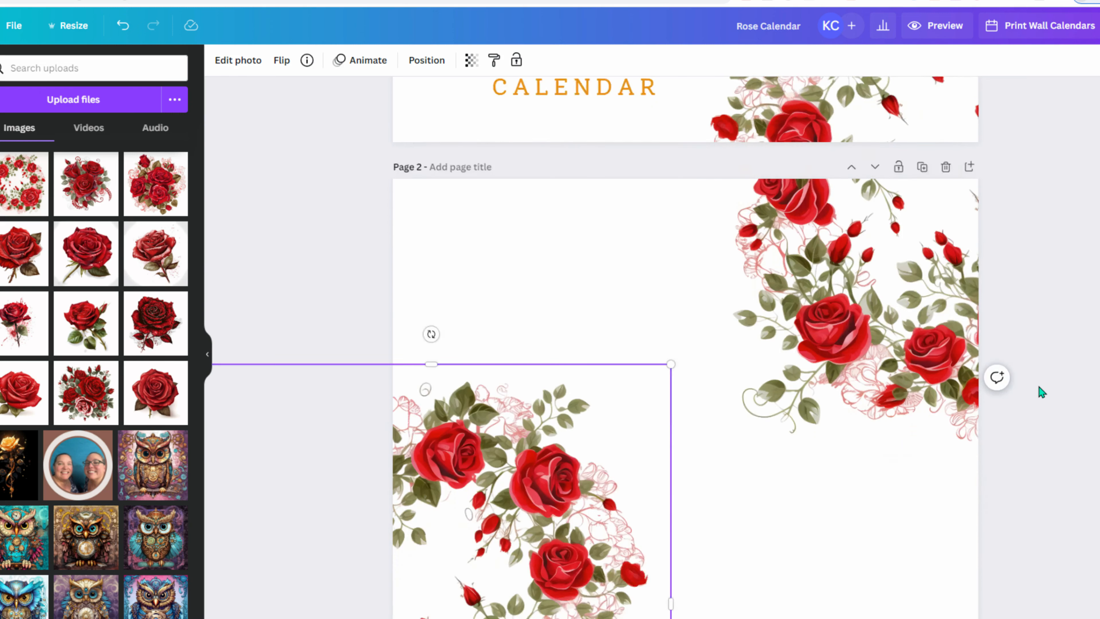
left_click_drag(584, 315, 574, 314)
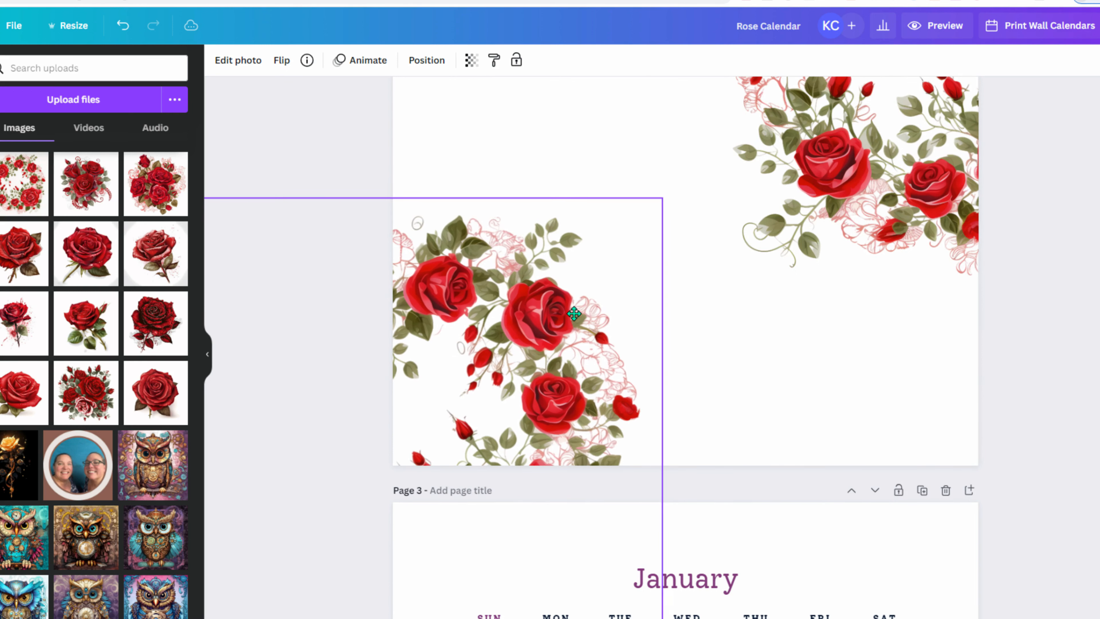
scroll(740, 353, "up", 1)
left_click(991, 400)
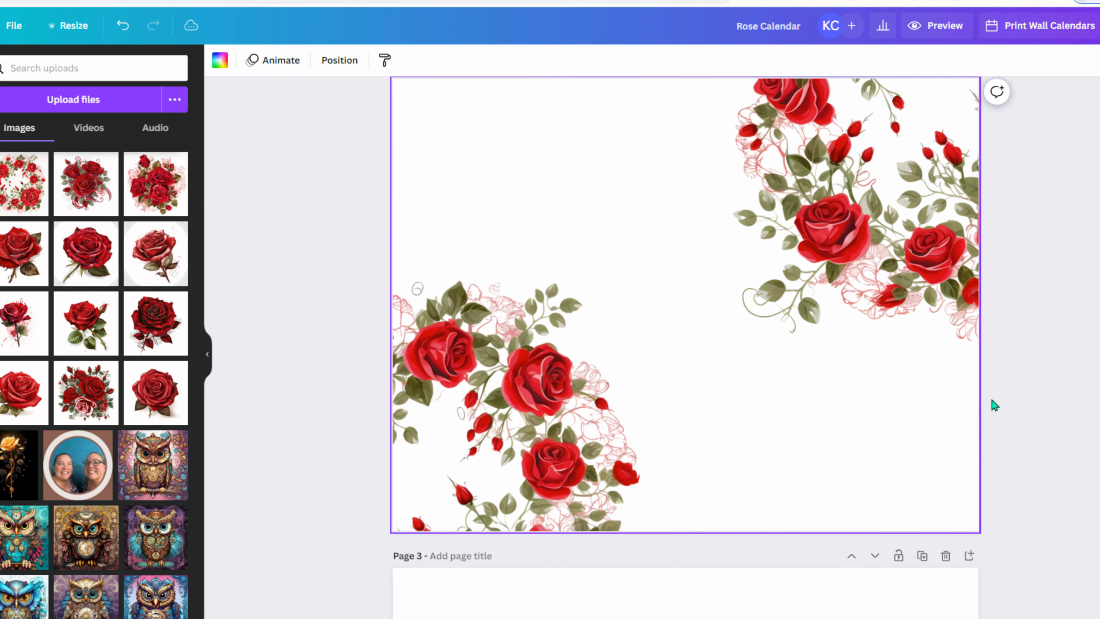
scroll(1059, 400, "down", 7)
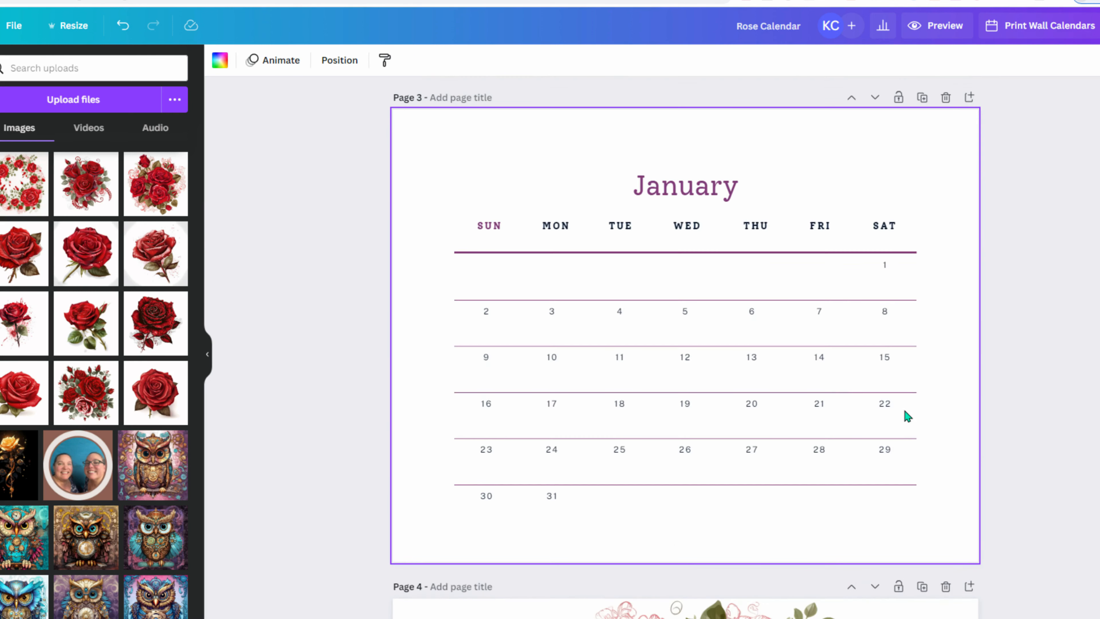
- Move the January heading onto the rose page, set it to Nexa Script at size 72.1, and centre it vertically
left_click(689, 186)
scroll(766, 528, "up", 4)
scroll(766, 528, "up", 1)
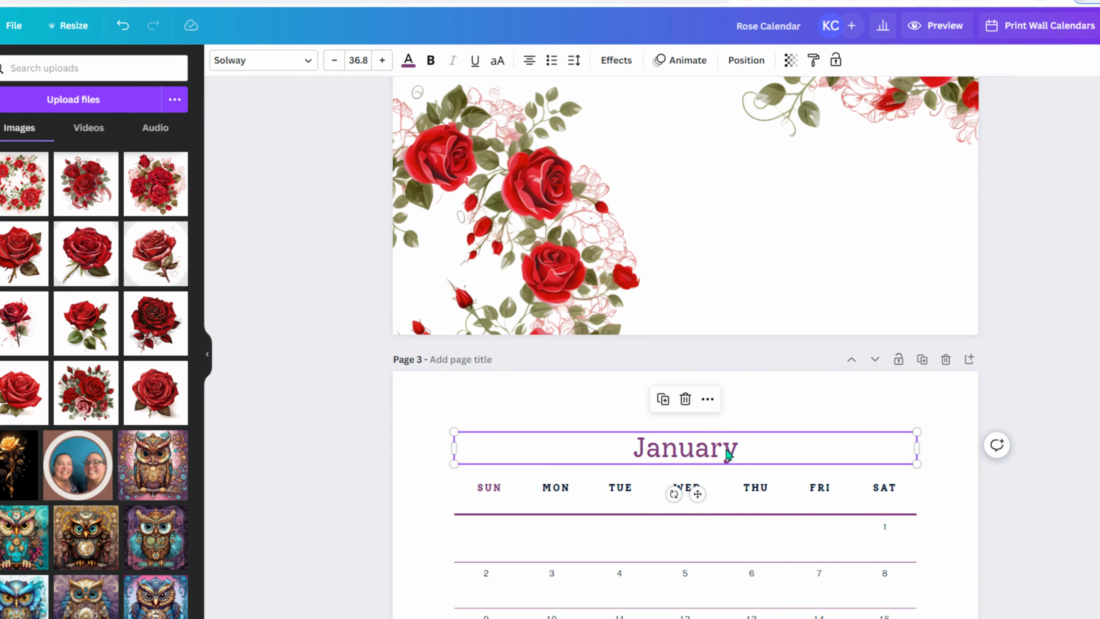
left_click_drag(729, 451, 741, 206)
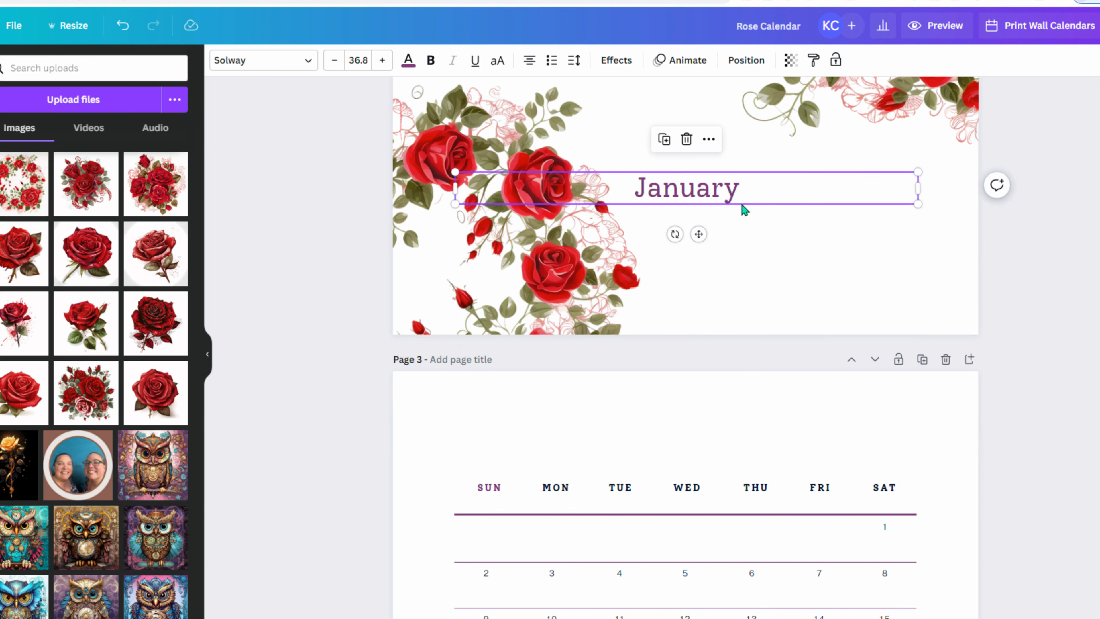
scroll(742, 205, "up", 3)
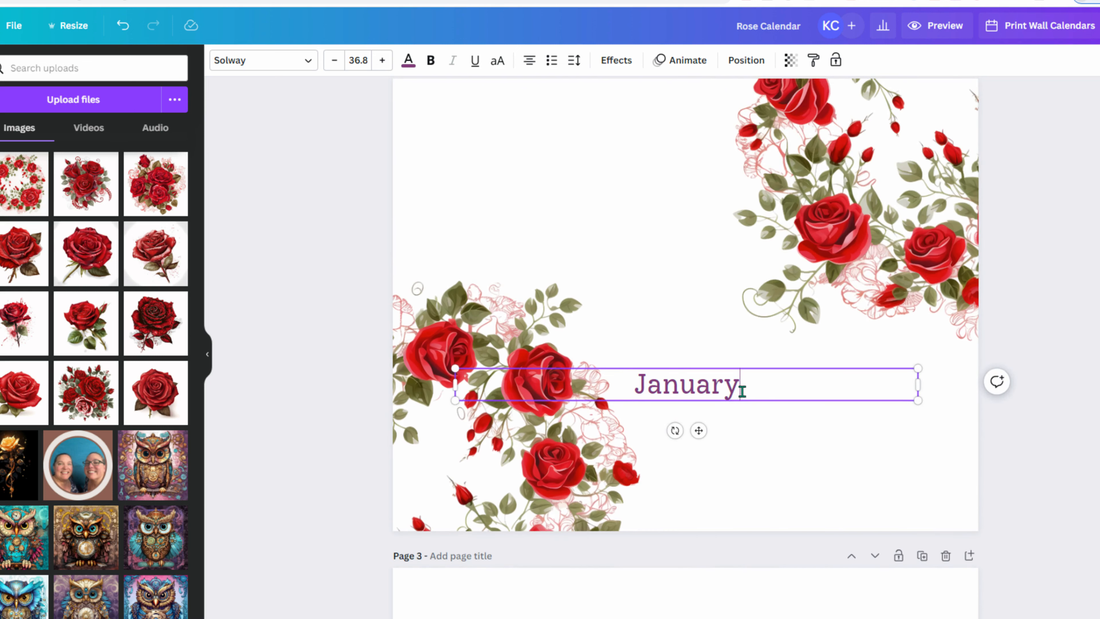
left_click(281, 66)
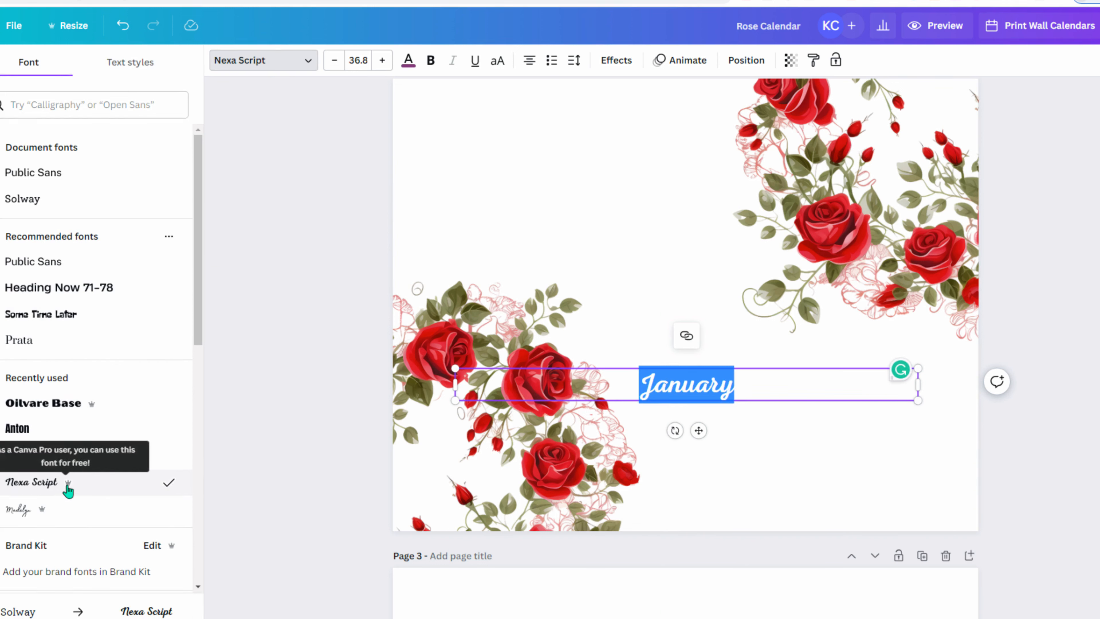
left_click(656, 388)
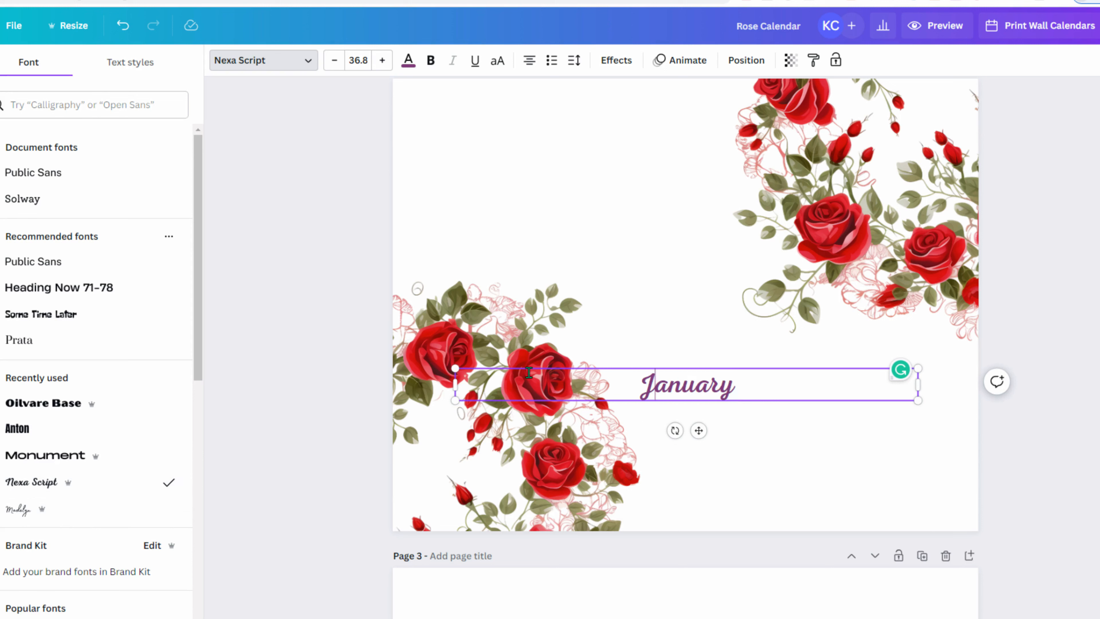
left_click_drag(456, 365, 725, 307)
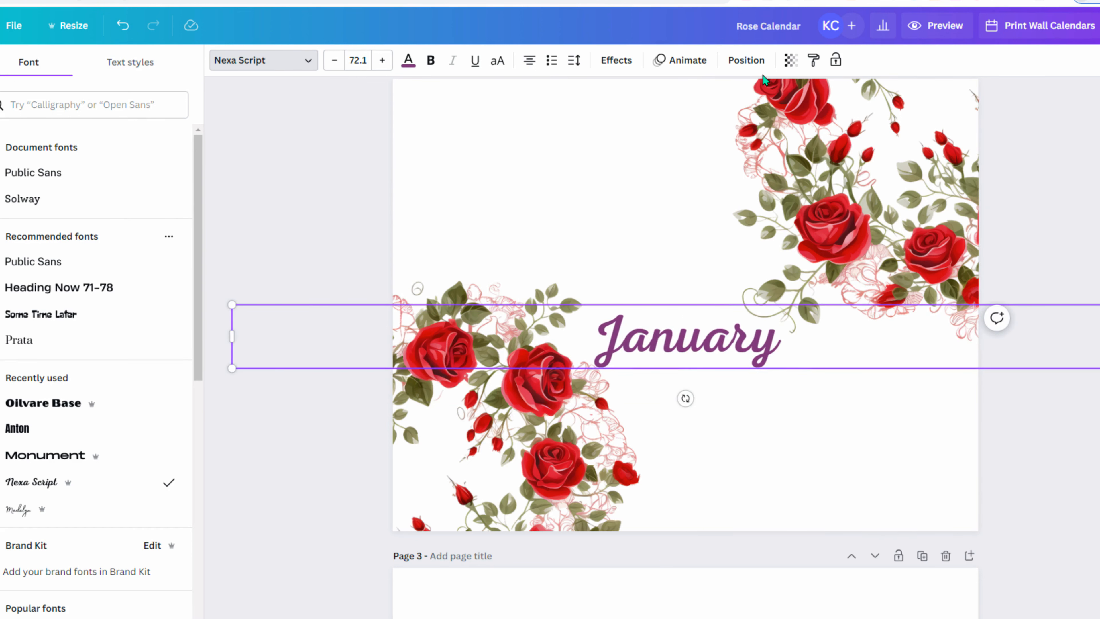
left_click(743, 64)
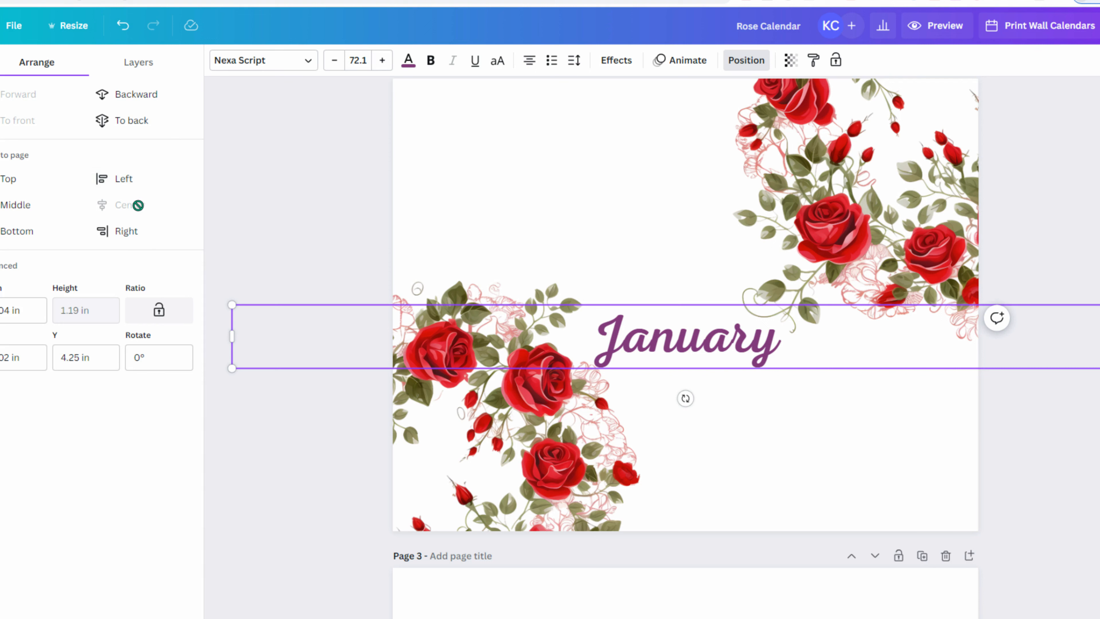
left_click(5, 202)
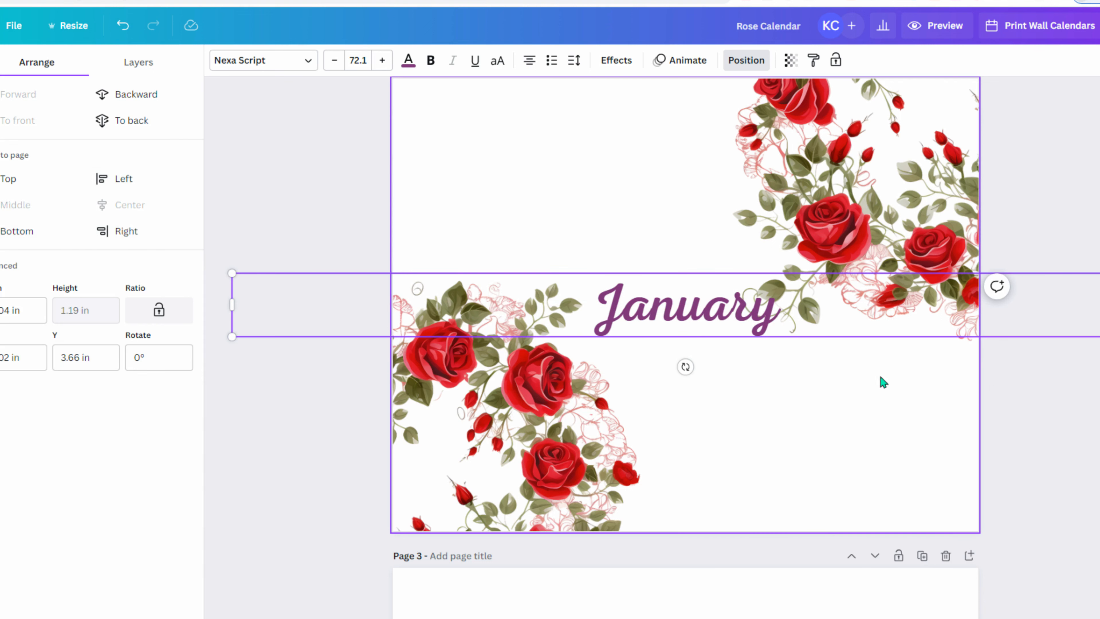
- Push the upper-right roses further into the corner and raise the lower-left roses slightly
left_click_drag(845, 236, 878, 213)
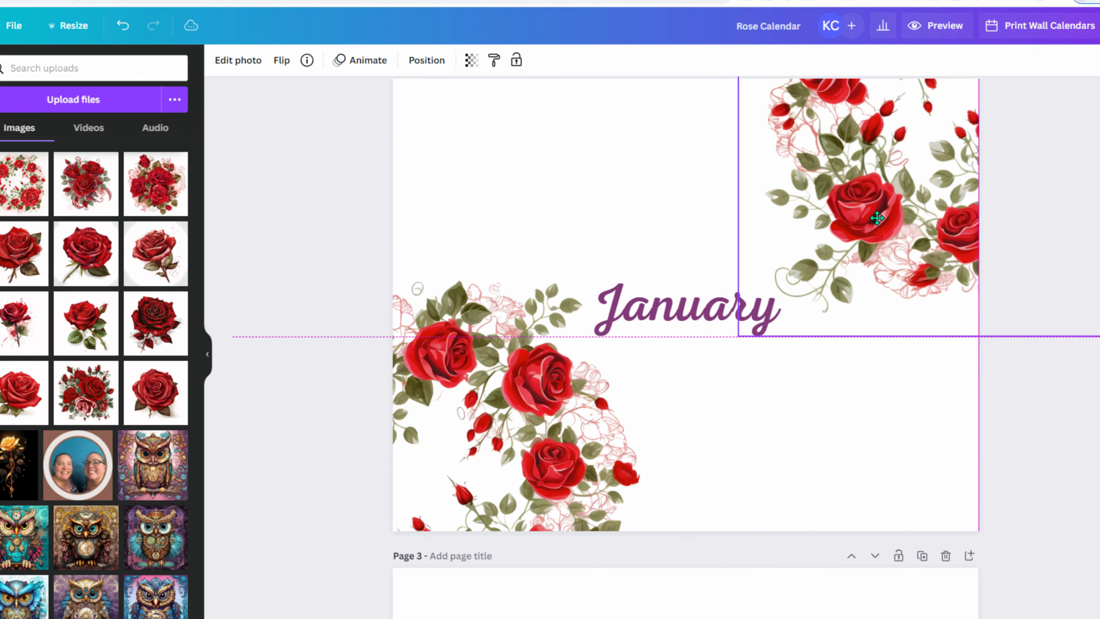
left_click_drag(535, 386, 538, 380)
left_click(1082, 398)
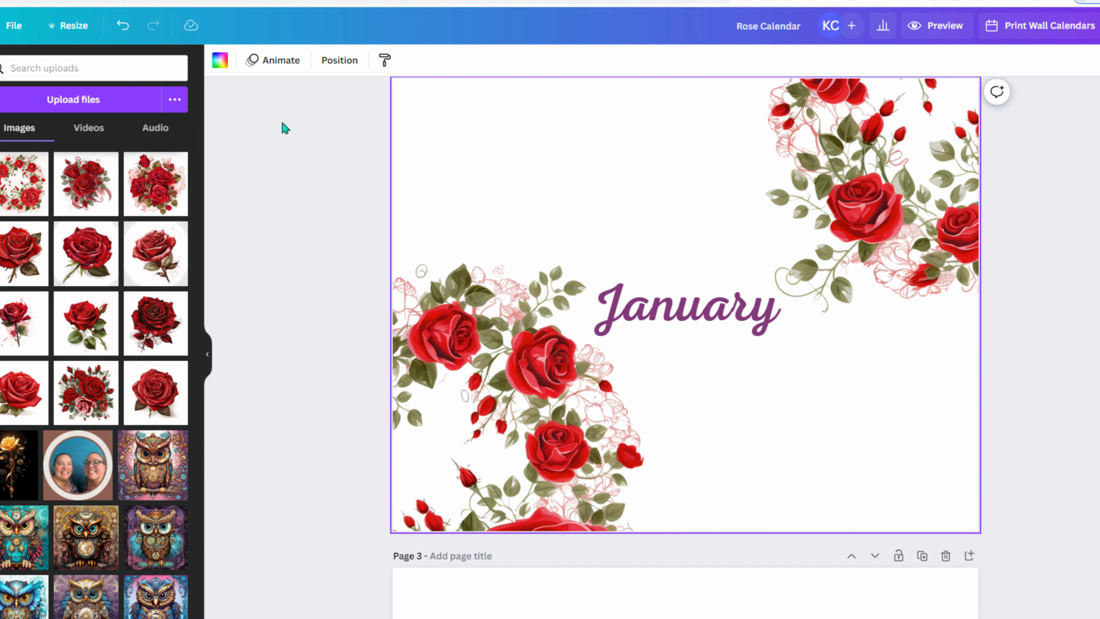
left_click(279, 182)
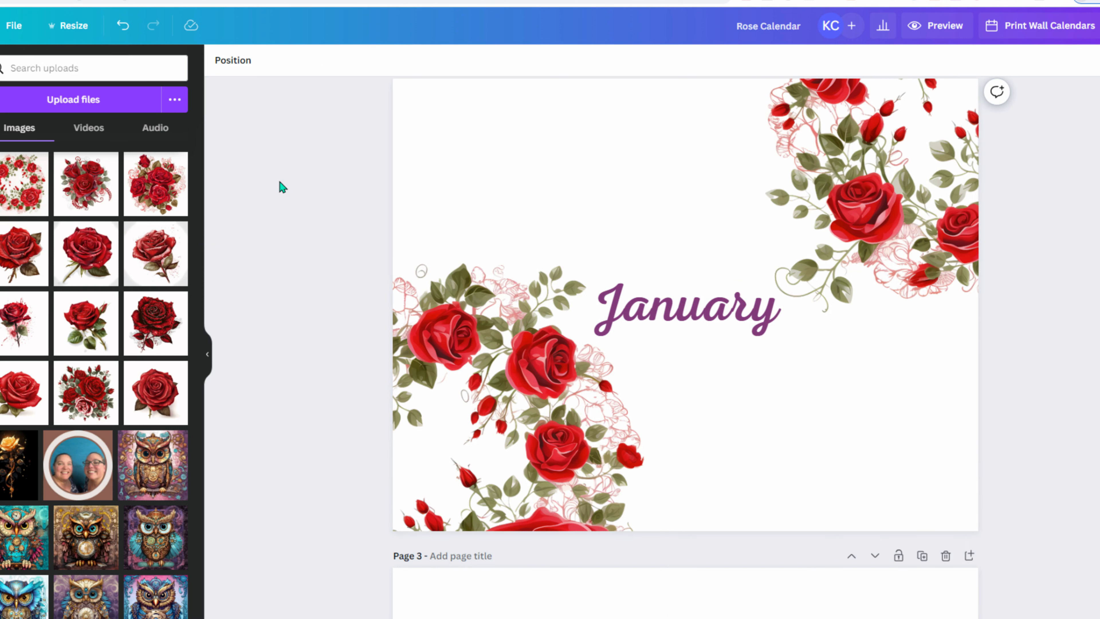
- Delete the rose wreath from page 4 and move the February title onto it
scroll(261, 295, "down", 15)
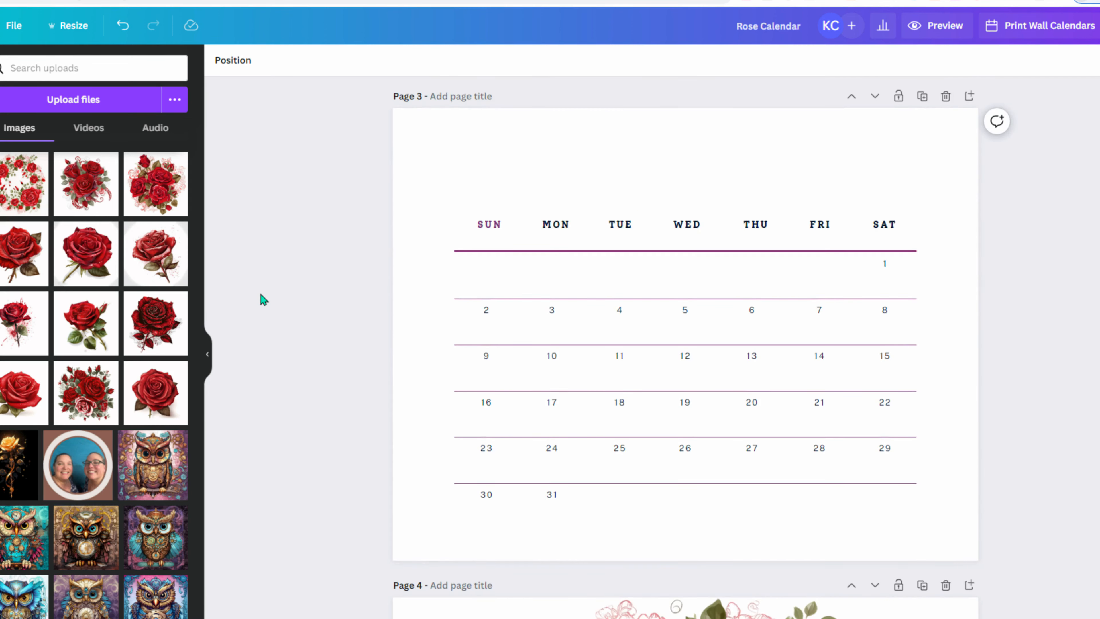
scroll(261, 295, "down", 5)
left_click(593, 195)
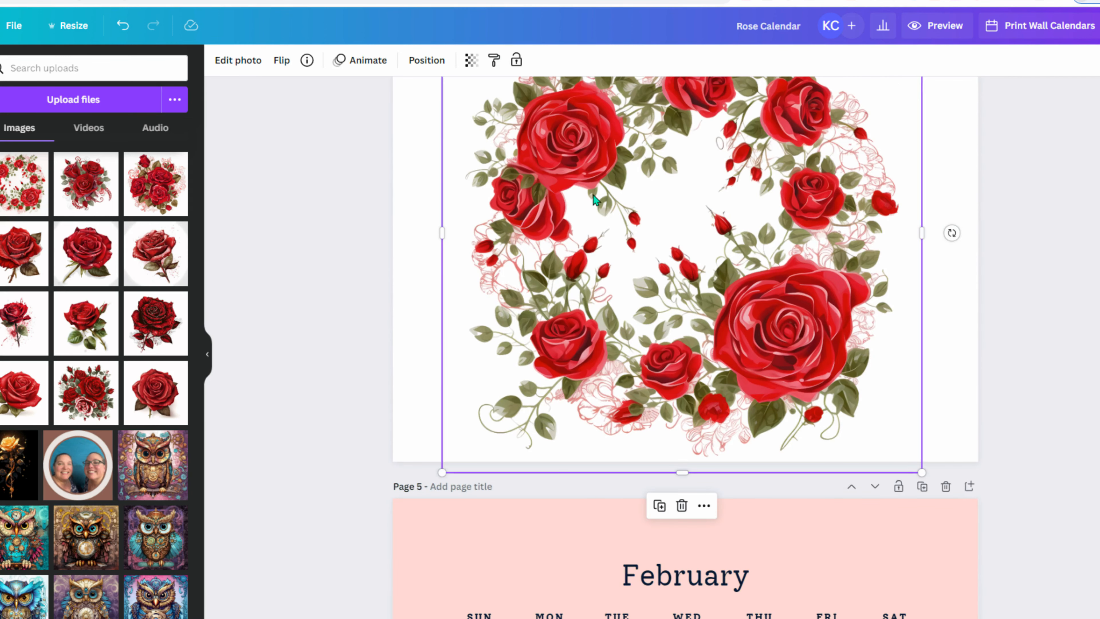
key("Delete")
scroll(582, 356, "up", 10)
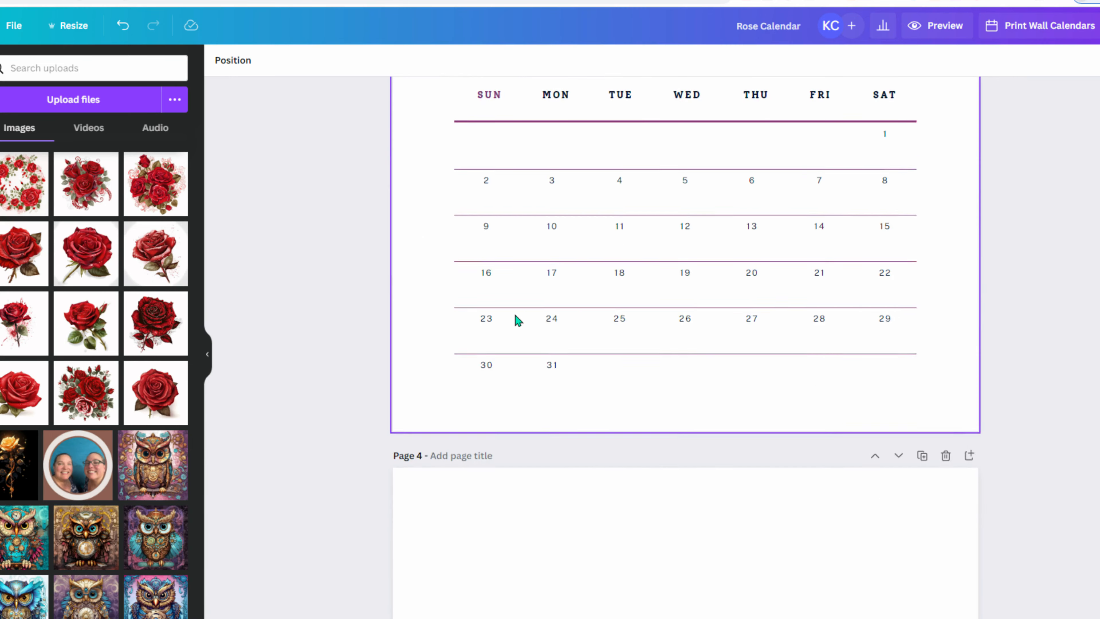
scroll(519, 320, "down", 10)
left_click(434, 281)
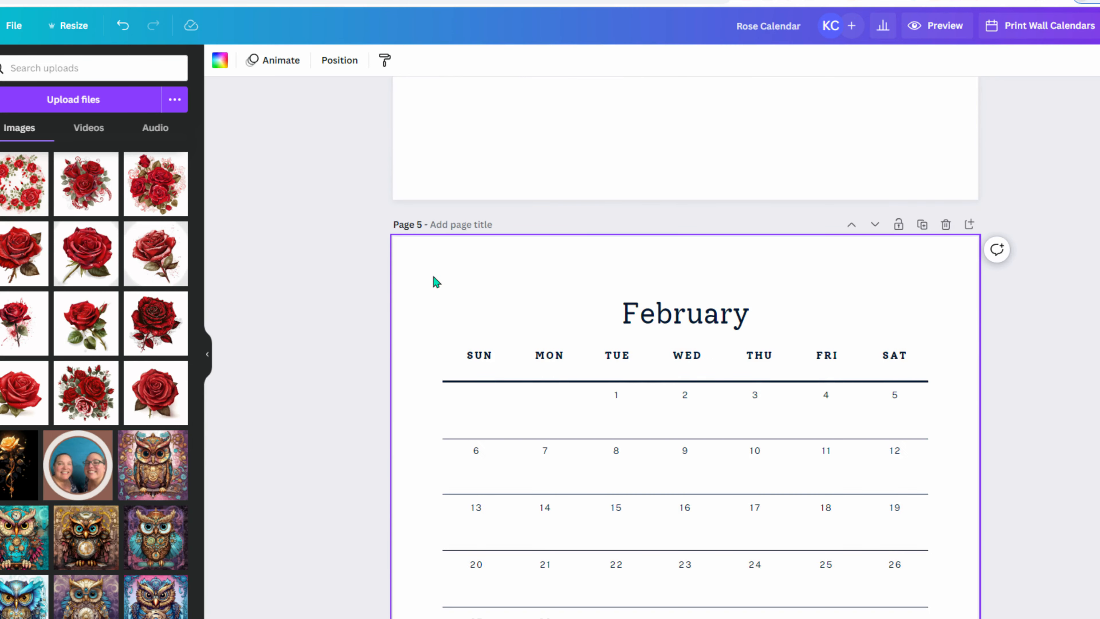
left_click(686, 316)
scroll(732, 396, "up", 5)
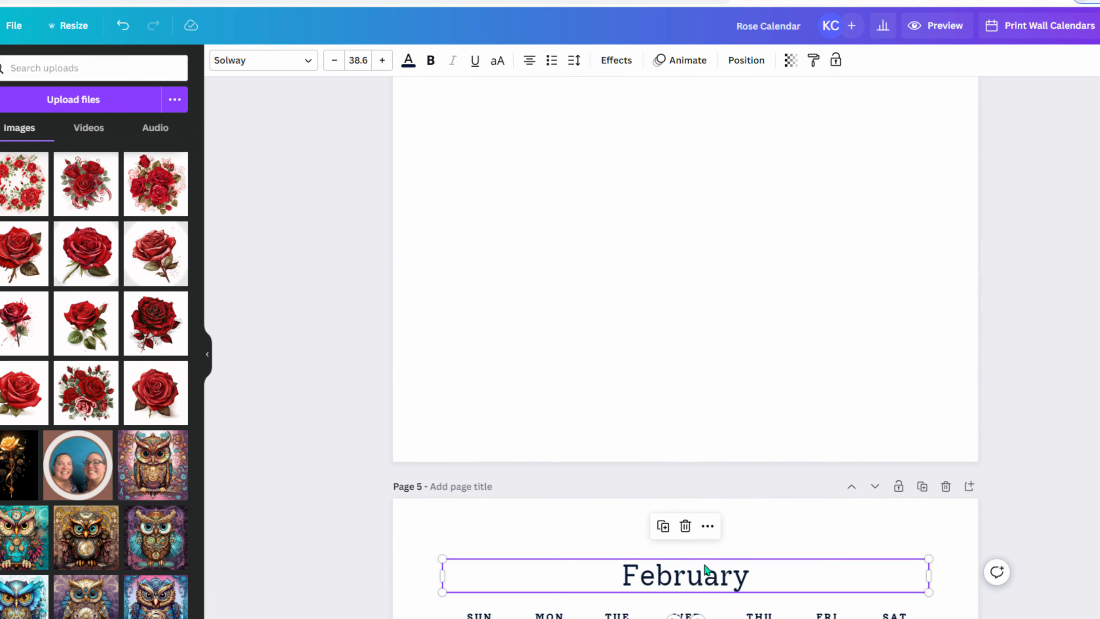
left_click_drag(705, 568, 699, 184)
scroll(708, 295, "down", 5)
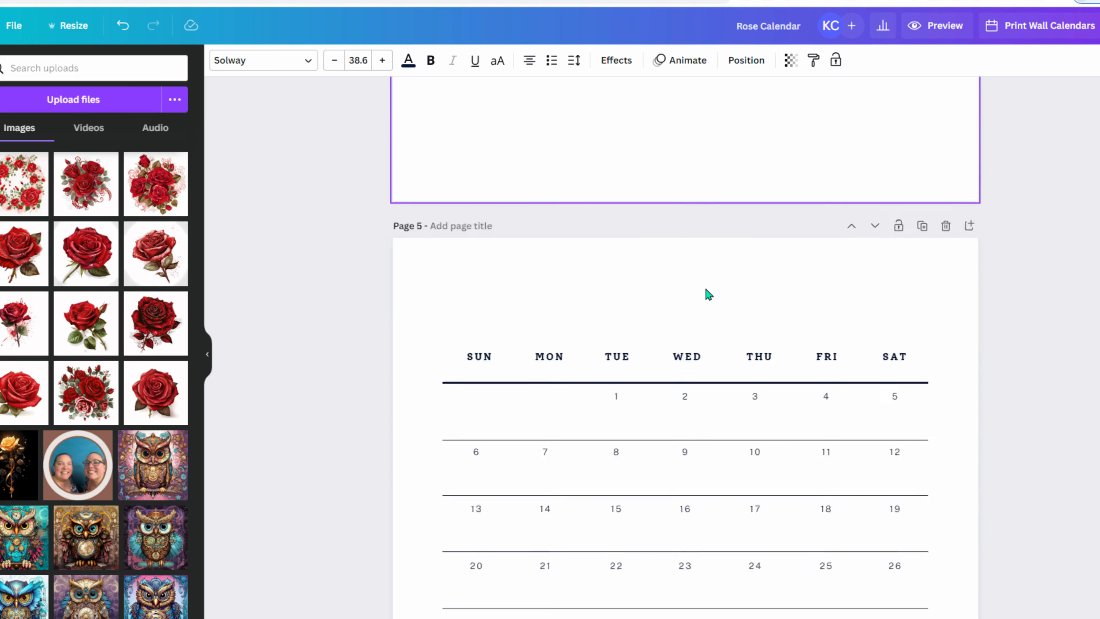
scroll(705, 290, "down", 10)
- Delete the rose images from pages 8 and 6
left_click(591, 265)
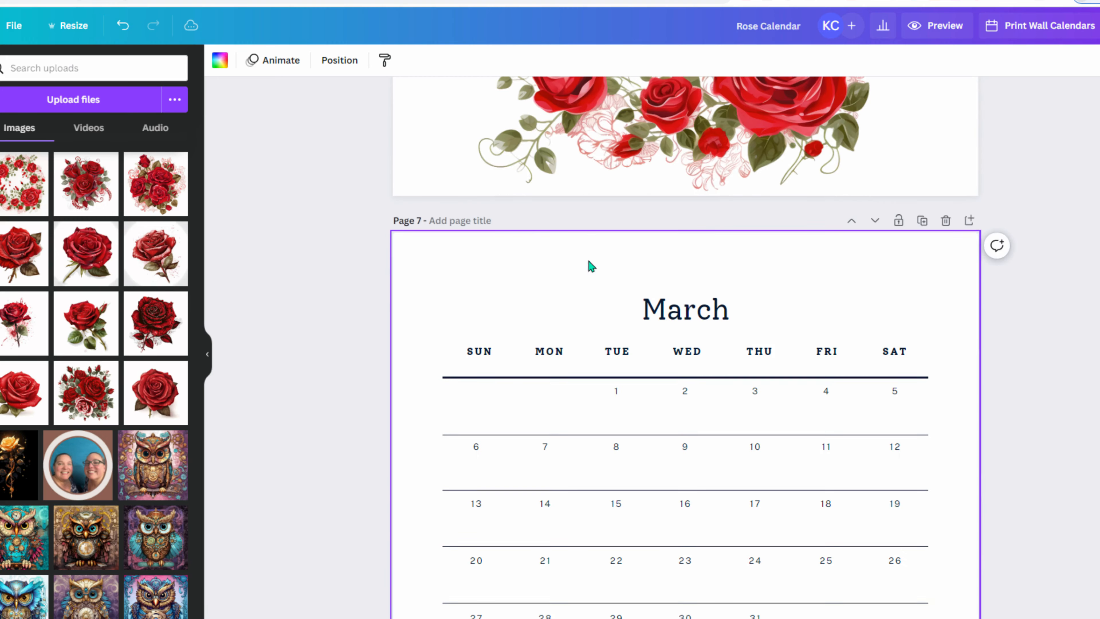
scroll(710, 332, "down", 10)
left_click(704, 327)
key("Delete")
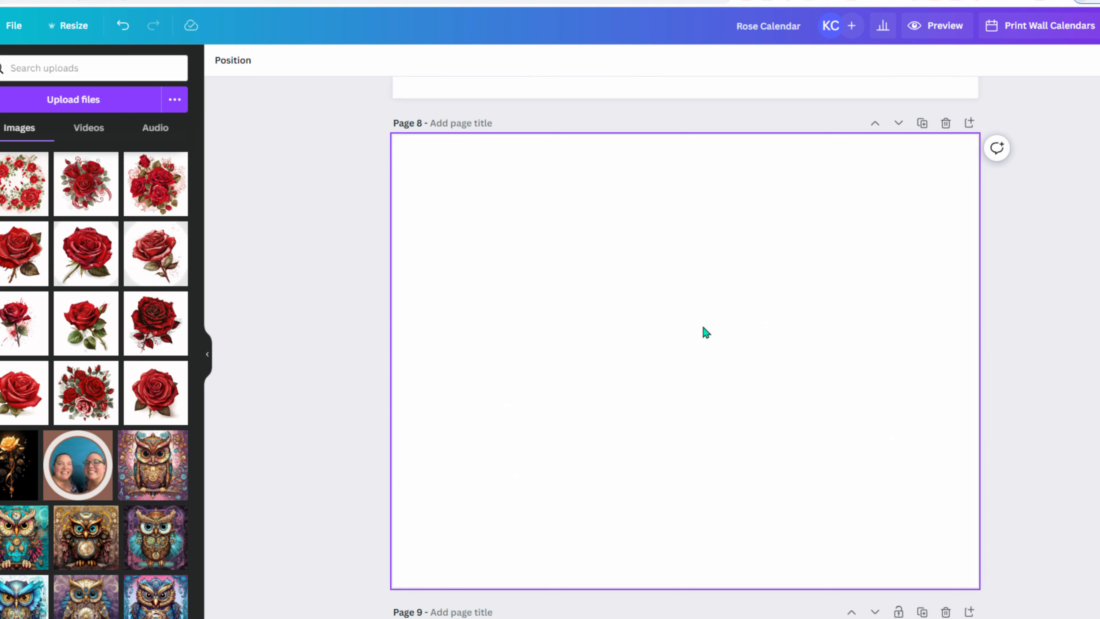
scroll(704, 327, "up", 10)
left_click(689, 178)
key("Delete")
- Remove the yellow, pink, mint and orange backgrounds from the May to August pages
scroll(688, 272, "down", 14)
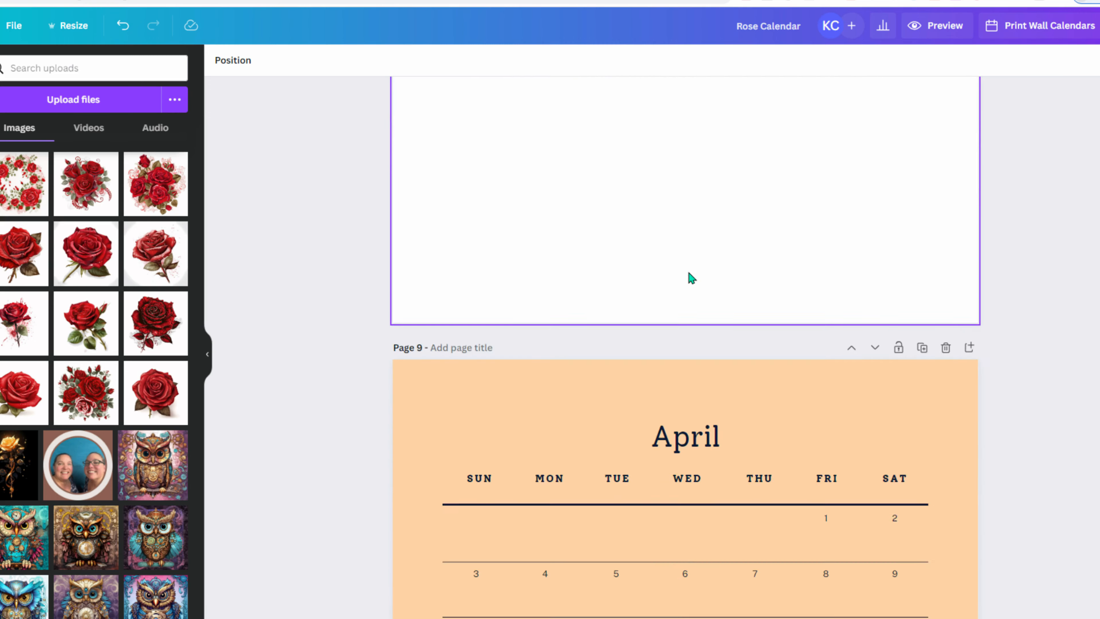
scroll(688, 272, "down", 5)
left_click(593, 120)
scroll(675, 253, "down", 10)
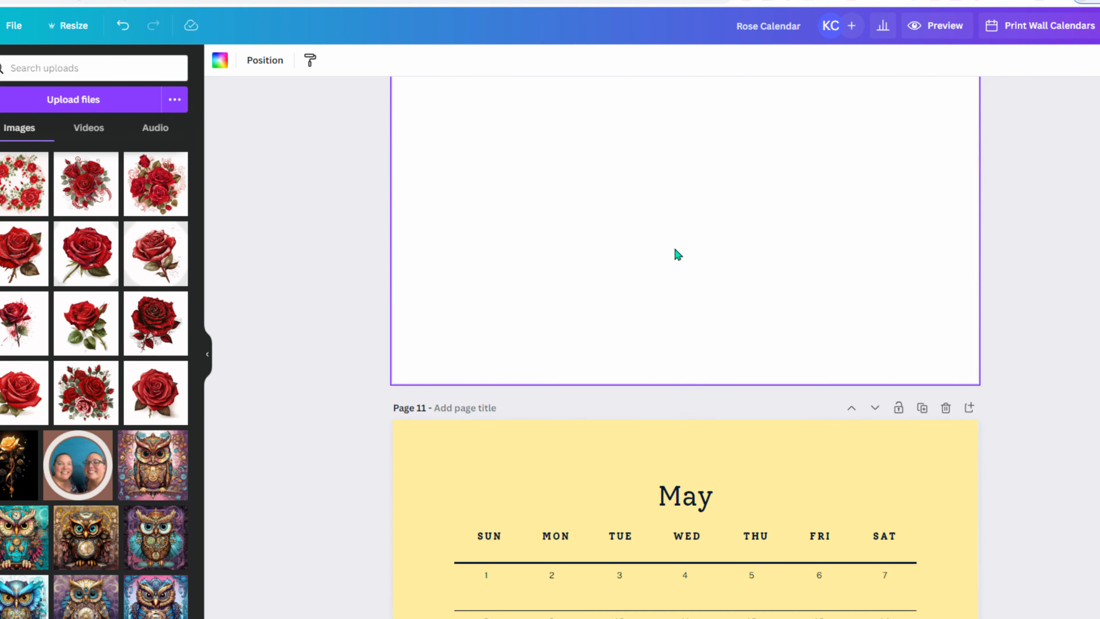
scroll(674, 249, "down", 3)
left_click(578, 229)
key("Delete")
scroll(601, 253, "down", 8)
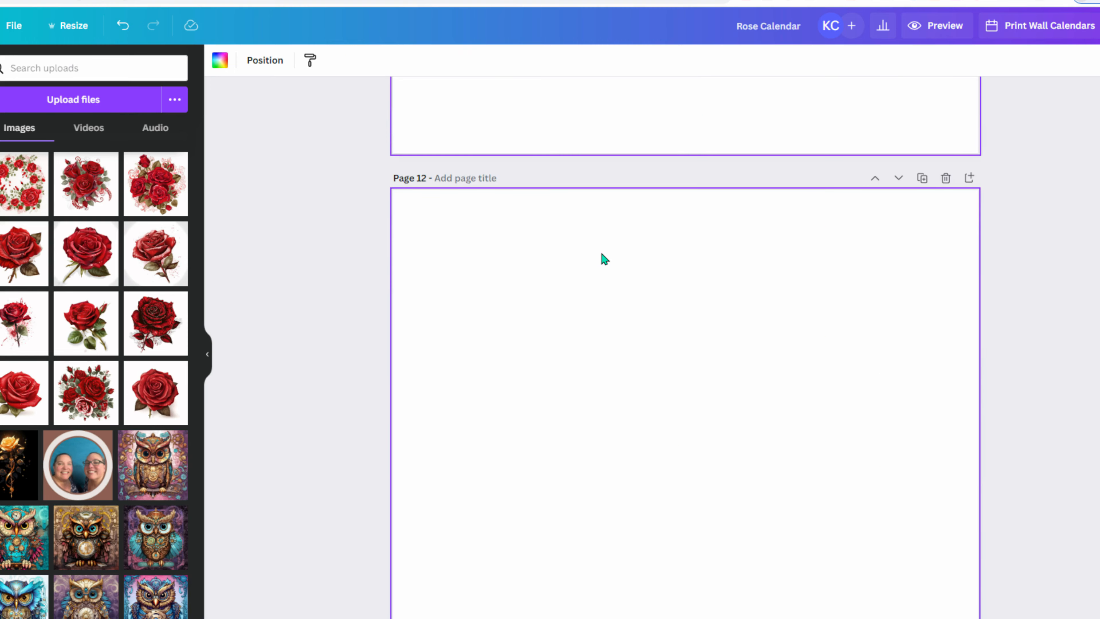
scroll(604, 259, "down", 10)
left_click(546, 100)
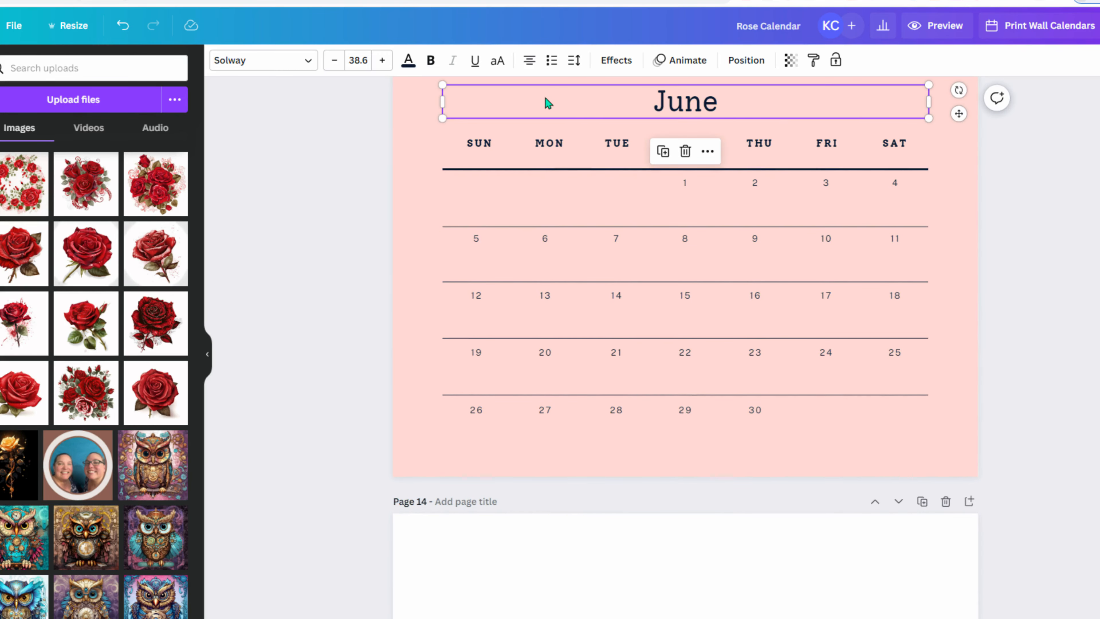
left_click(425, 133)
key("Delete")
scroll(564, 346, "down", 20)
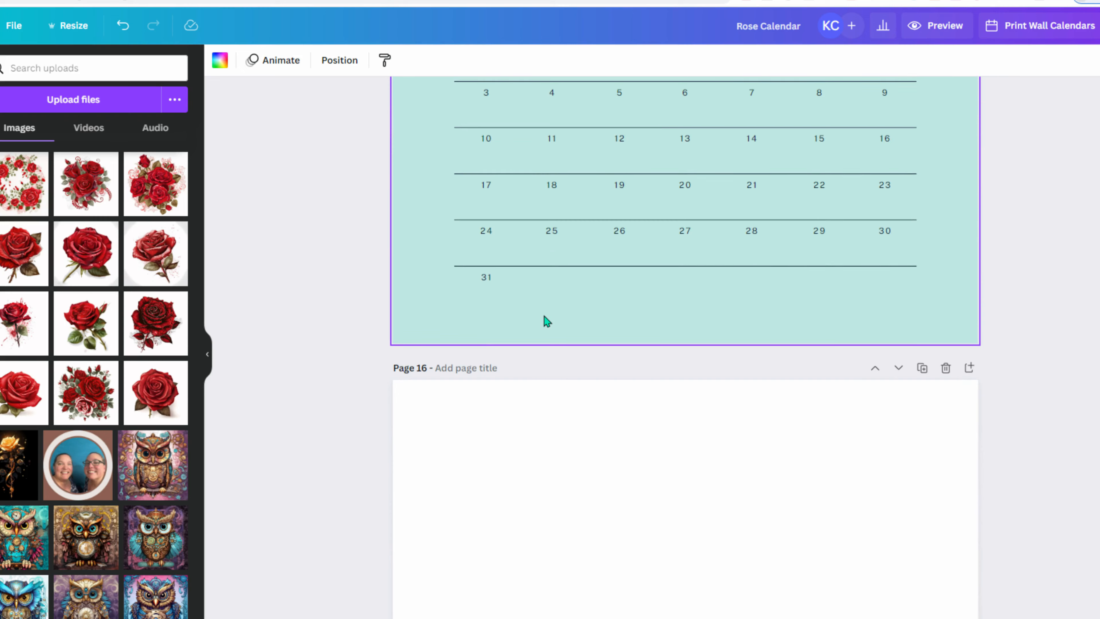
scroll(477, 277, "up", 5)
left_click(429, 302)
key("Delete")
scroll(429, 302, "down", 10)
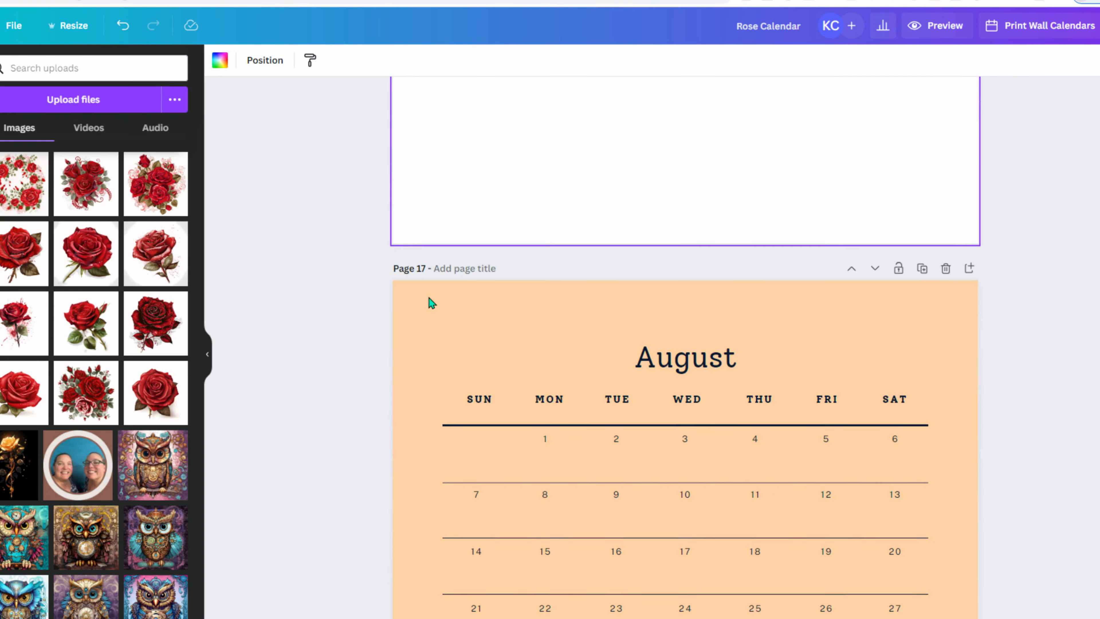
left_click(422, 301)
key("Delete")
- Remove the coloured backgrounds from the September to December pages, then scroll back to check them
scroll(421, 296, "down", 10)
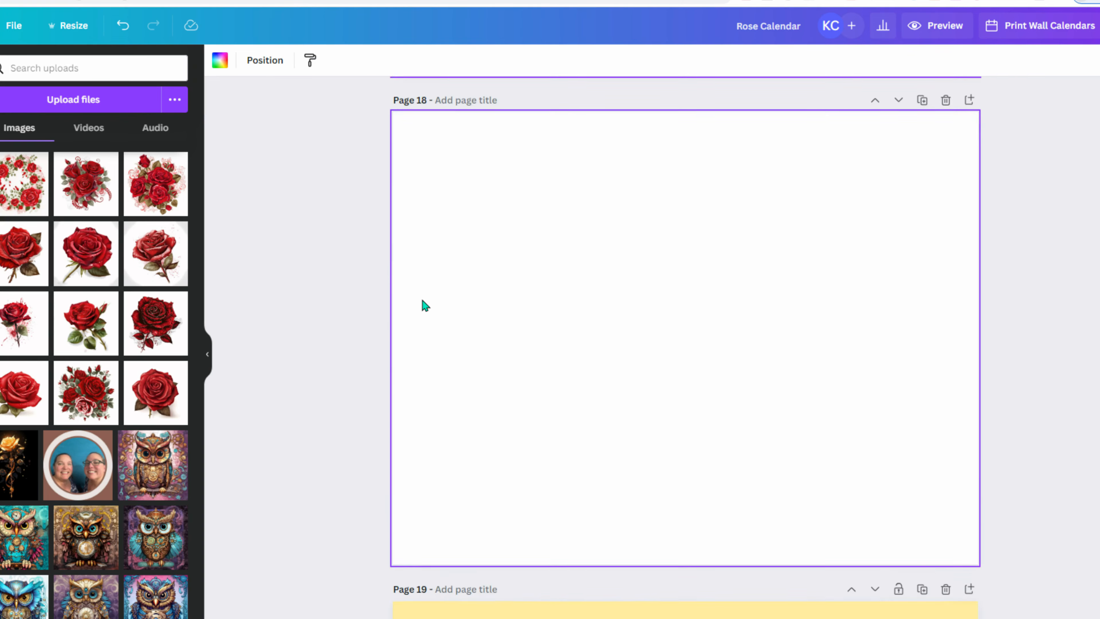
scroll(421, 297, "down", 10)
left_click(412, 149)
key("Delete")
scroll(428, 361, "down", 8)
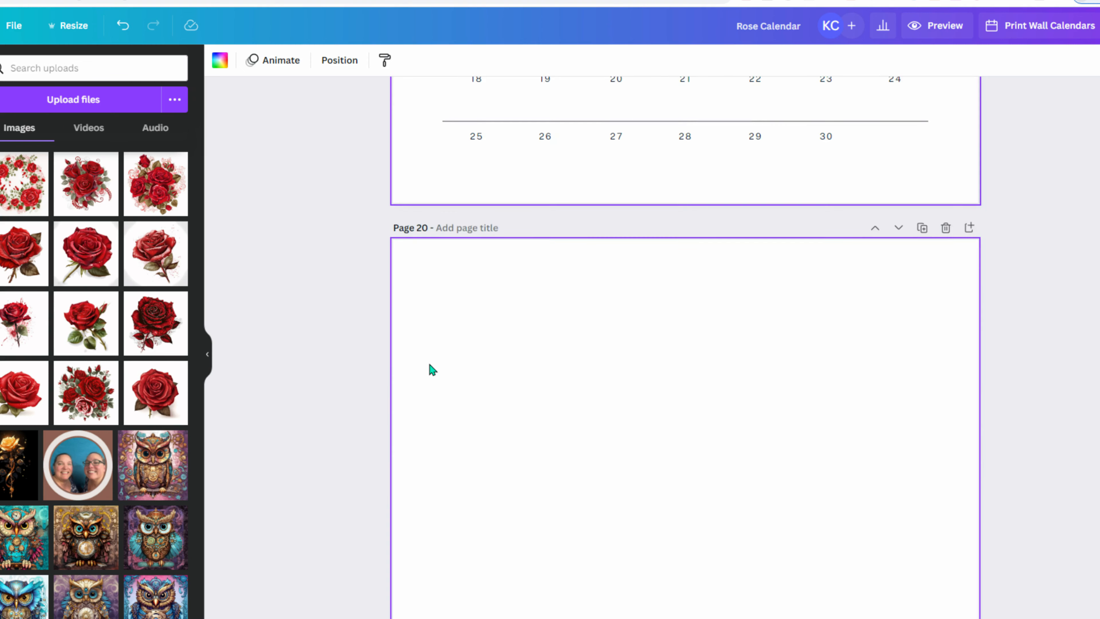
scroll(429, 364, "down", 10)
left_click(411, 207)
key("Delete")
scroll(429, 381, "down", 8)
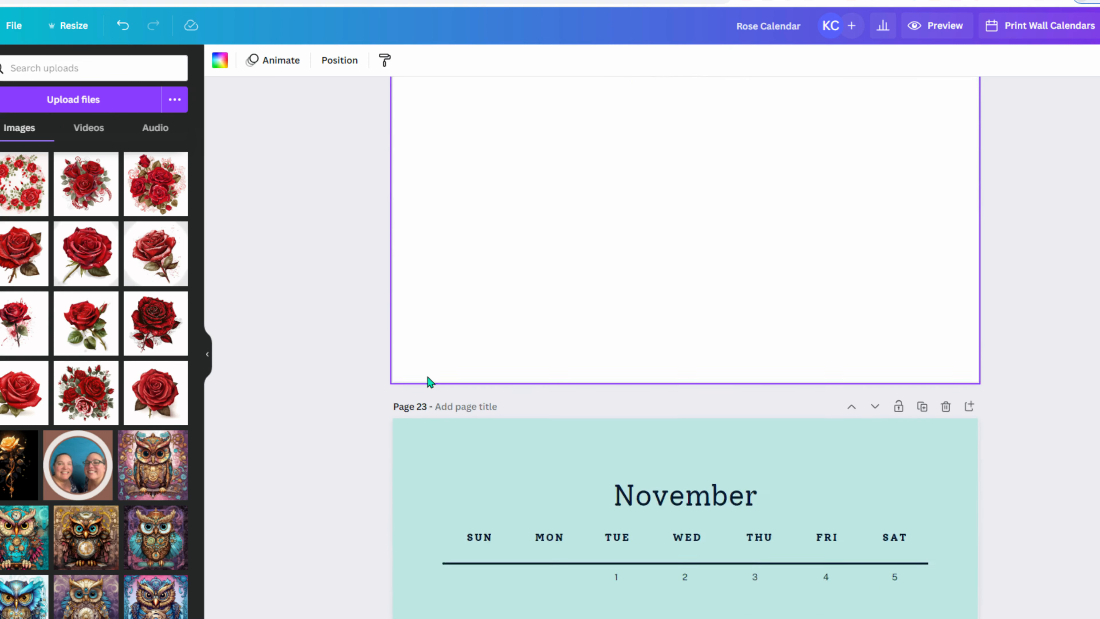
scroll(429, 372, "down", 5)
key("Delete")
scroll(437, 329, "down", 14)
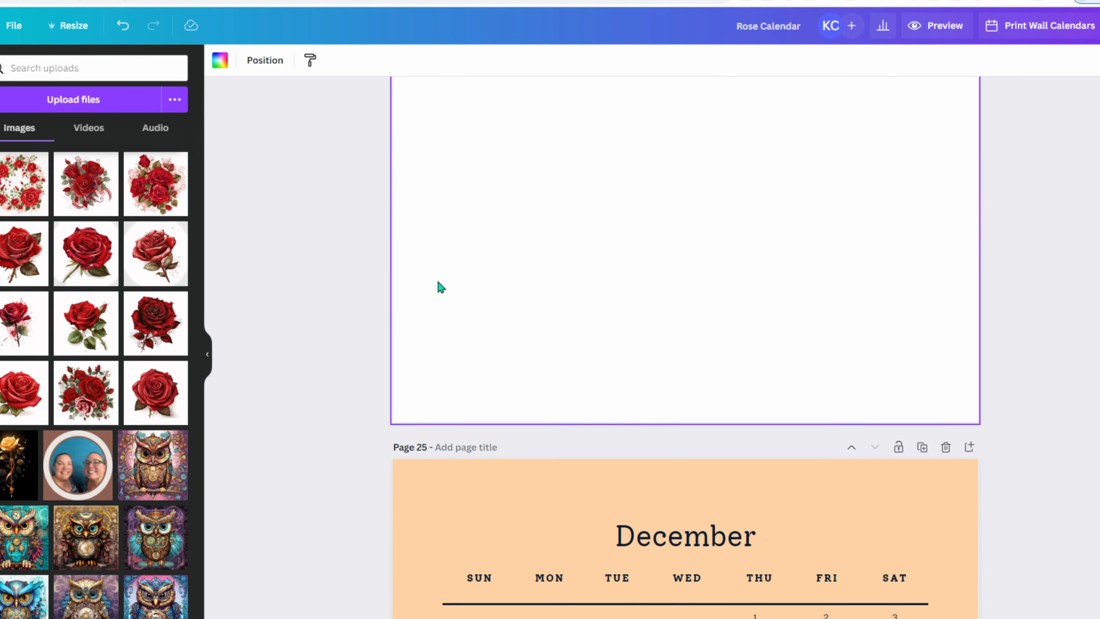
left_click(435, 262)
key("Delete")
scroll(433, 255, "down", 2)
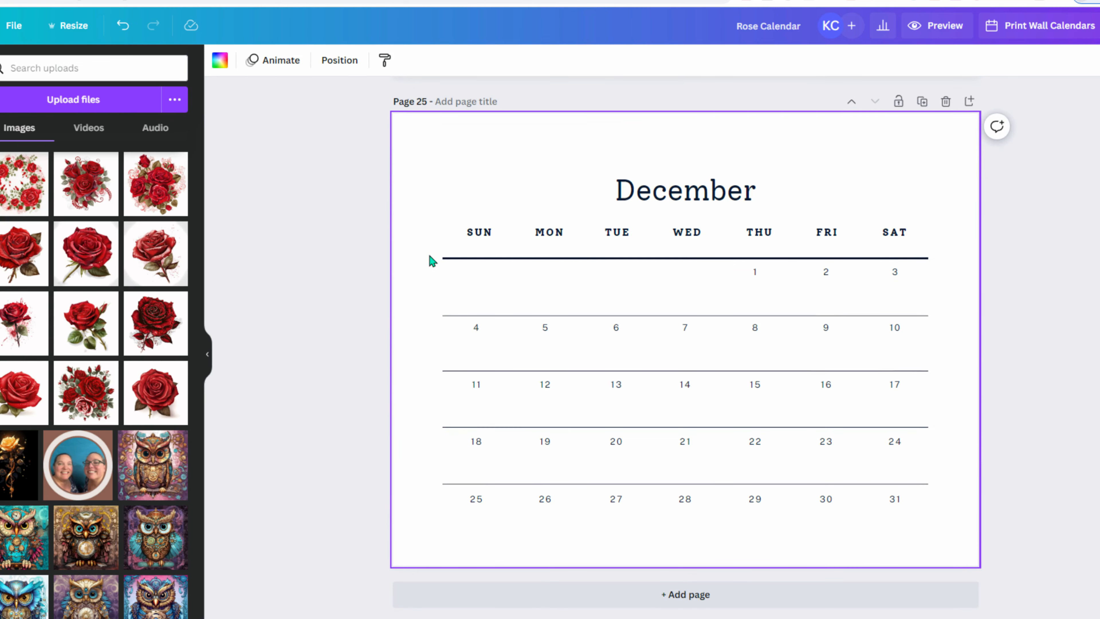
scroll(428, 256, "up", 20)
scroll(435, 327, "up", 18)
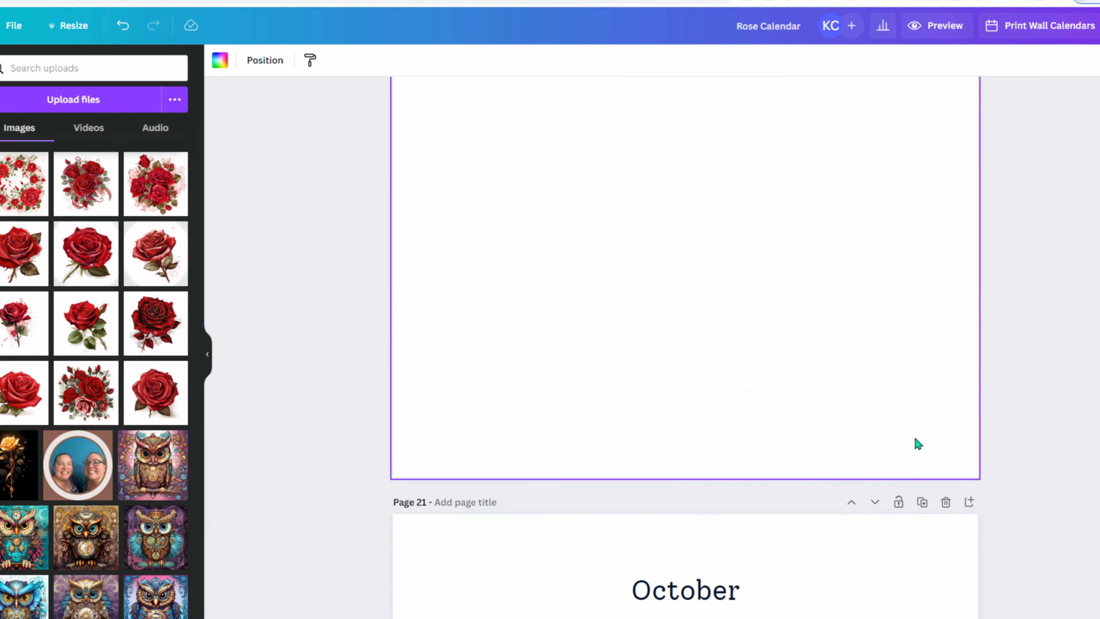
scroll(685, 332, "up", 15)
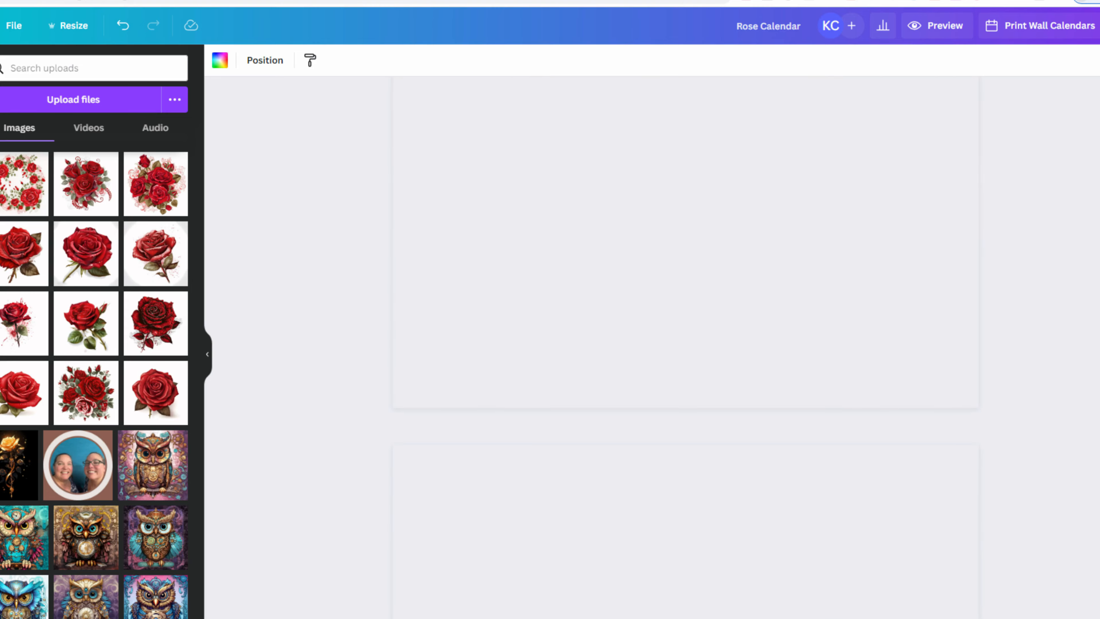
scroll(492, 280, "up", 12)
scroll(498, 285, "down", 3)
scroll(499, 286, "up", 5)
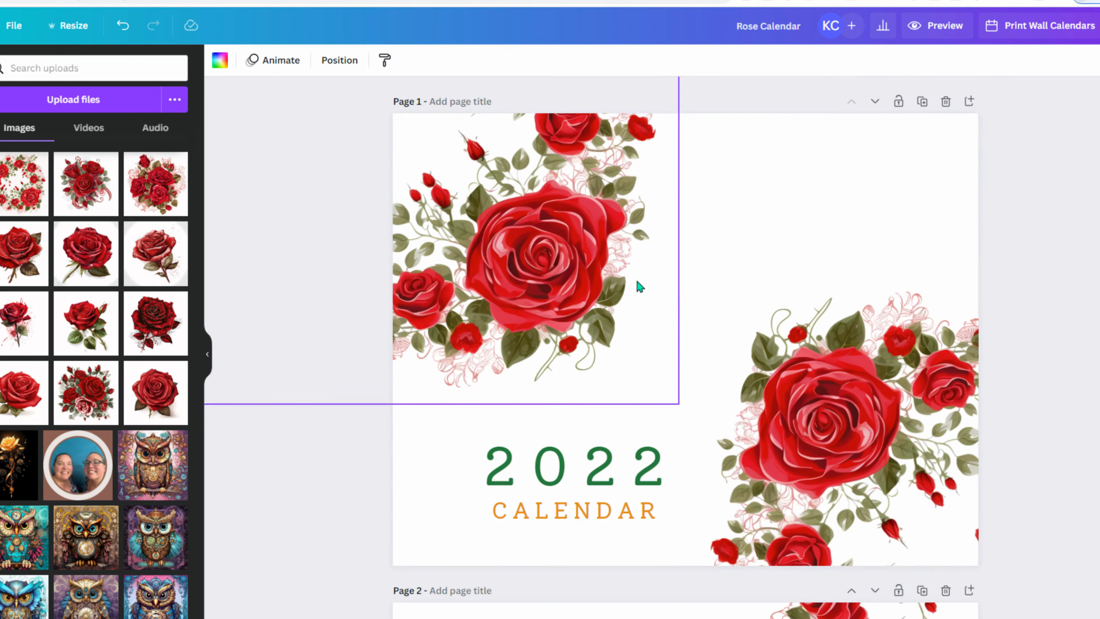
scroll(292, 368, "down", 15)
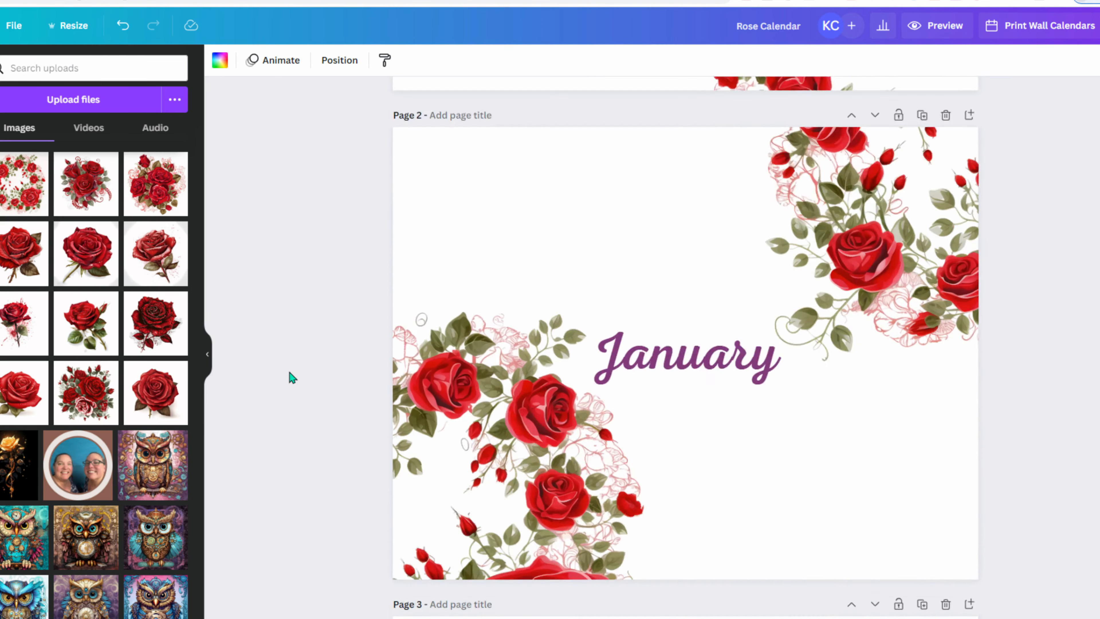
scroll(290, 372, "down", 10)
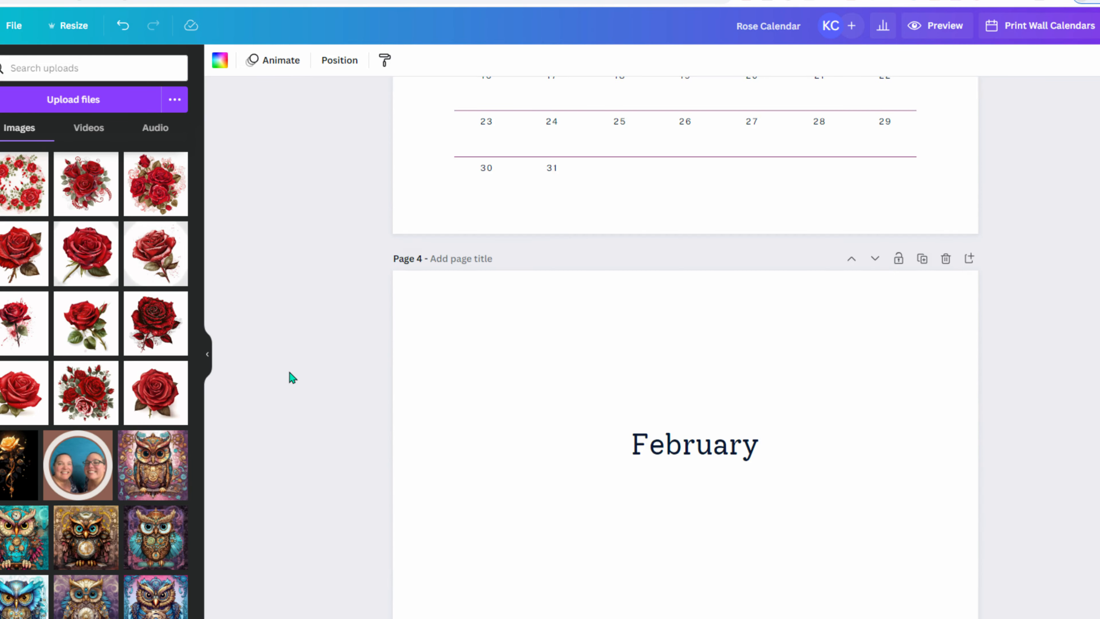
scroll(289, 372, "down", 15)
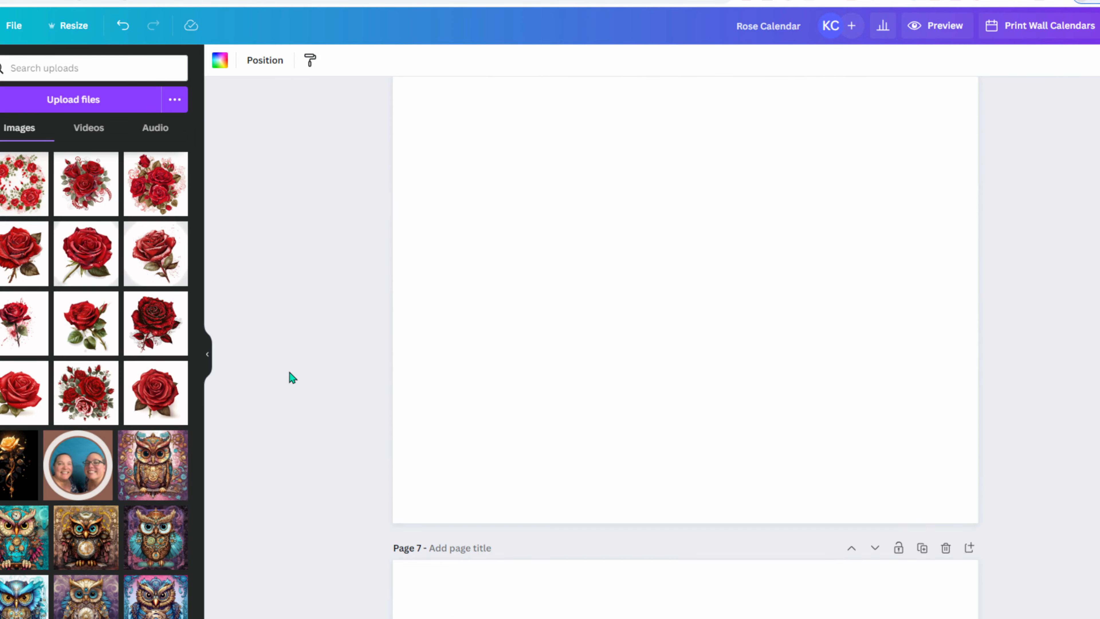
scroll(289, 390, "up", 18)
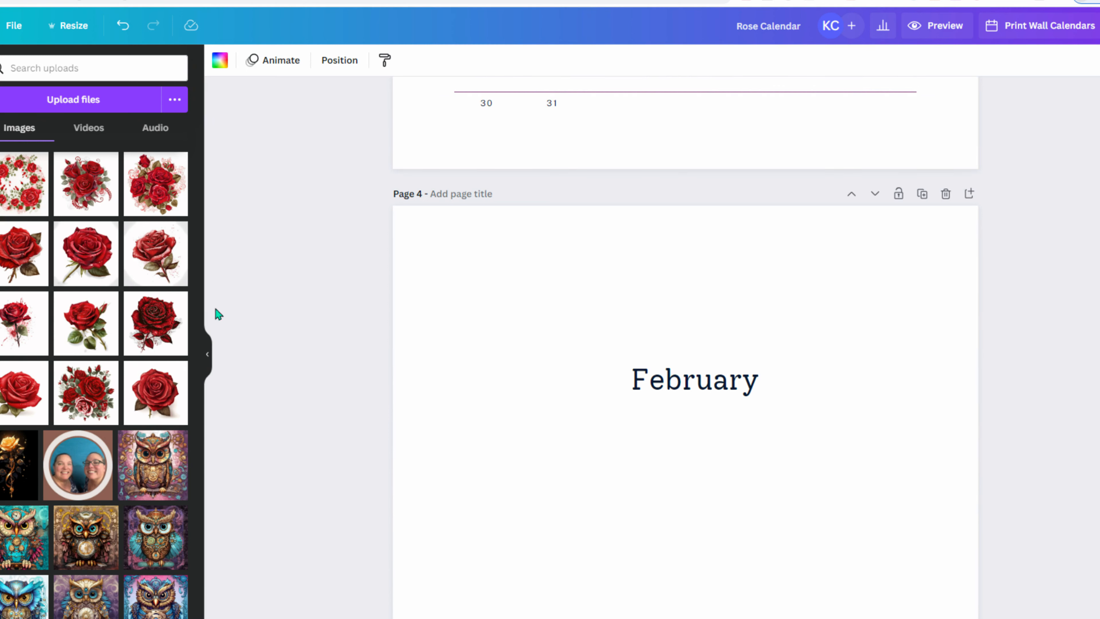
- Add the single red rose image to page 4 and position it
left_click(93, 254)
left_click_drag(726, 509, 565, 589)
scroll(291, 455, "down", 3)
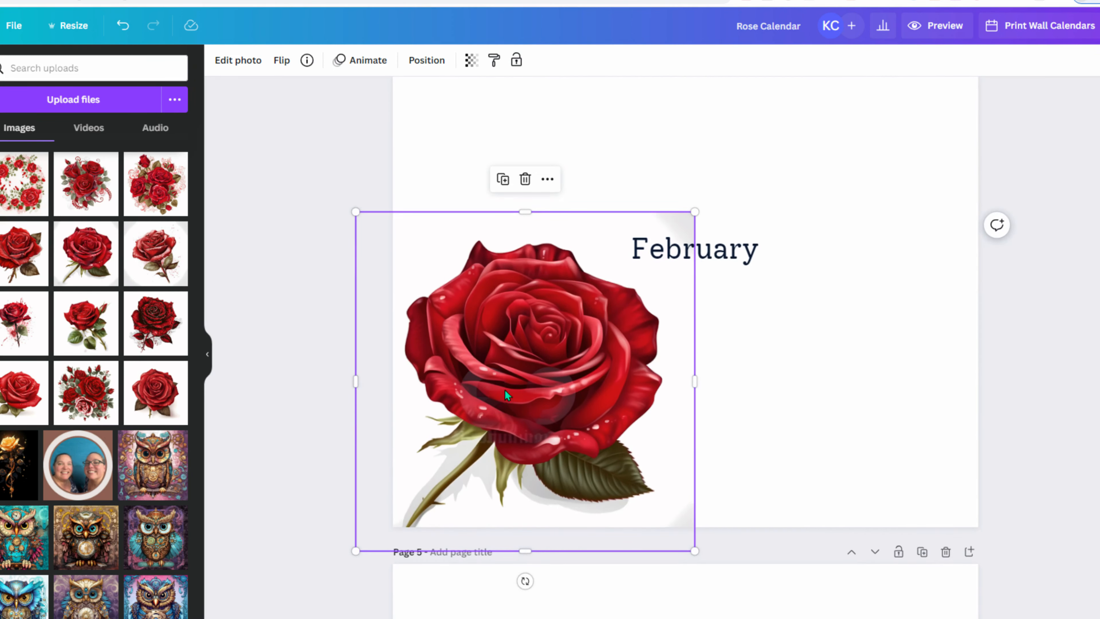
left_click_drag(543, 386, 552, 363)
left_click_drag(591, 404, 661, 289)
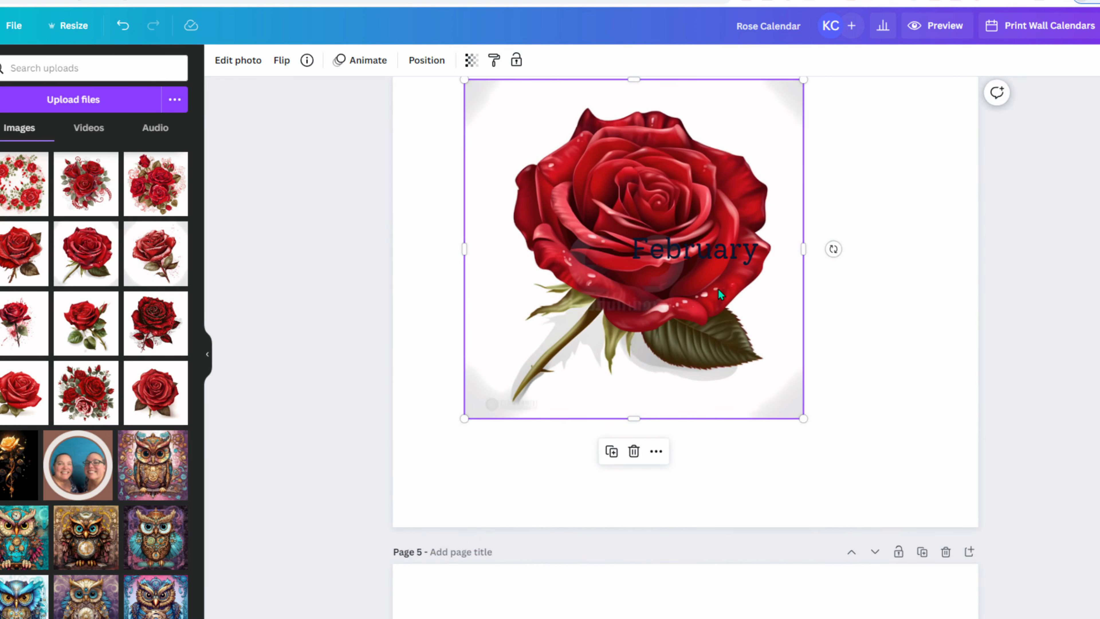
left_click_drag(750, 291, 642, 317)
- Move the February title down onto page 5 and centre it horizontally
left_click_drag(738, 262, 697, 110)
left_click_drag(676, 187, 749, 337)
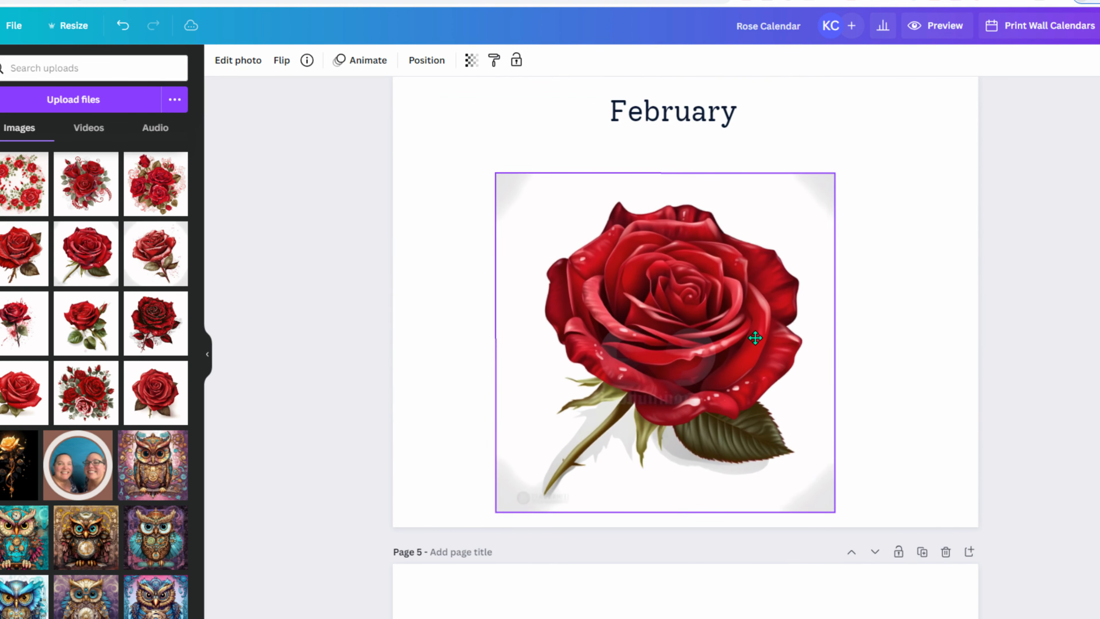
scroll(754, 338, "up", 5)
left_click(736, 318)
left_click_drag(771, 408, 766, 390)
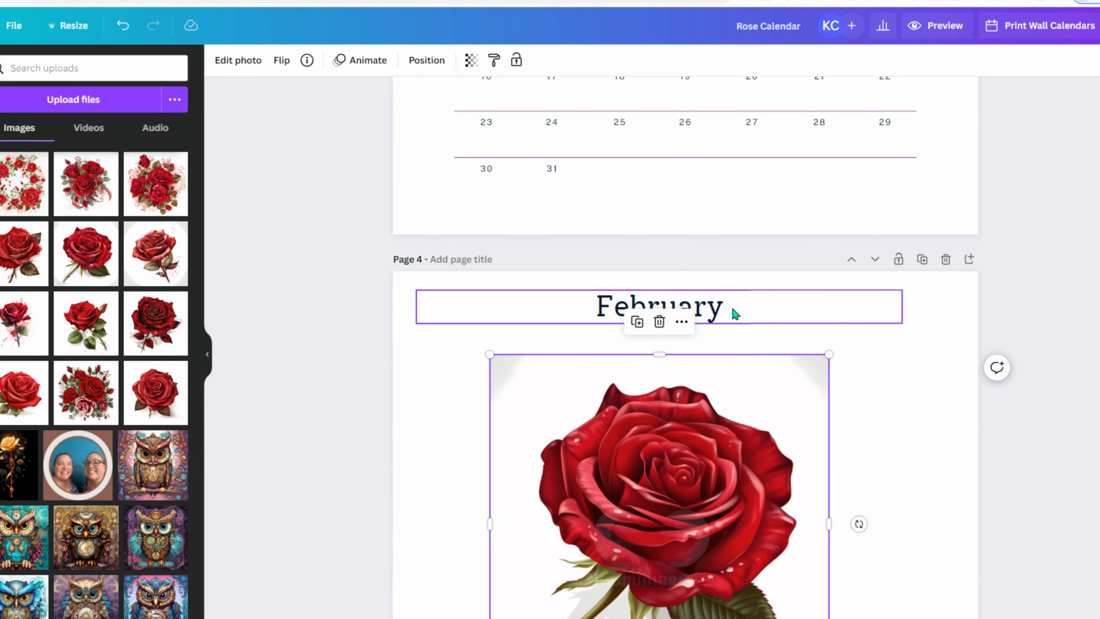
left_click_drag(735, 314, 798, 563)
double_click(800, 568)
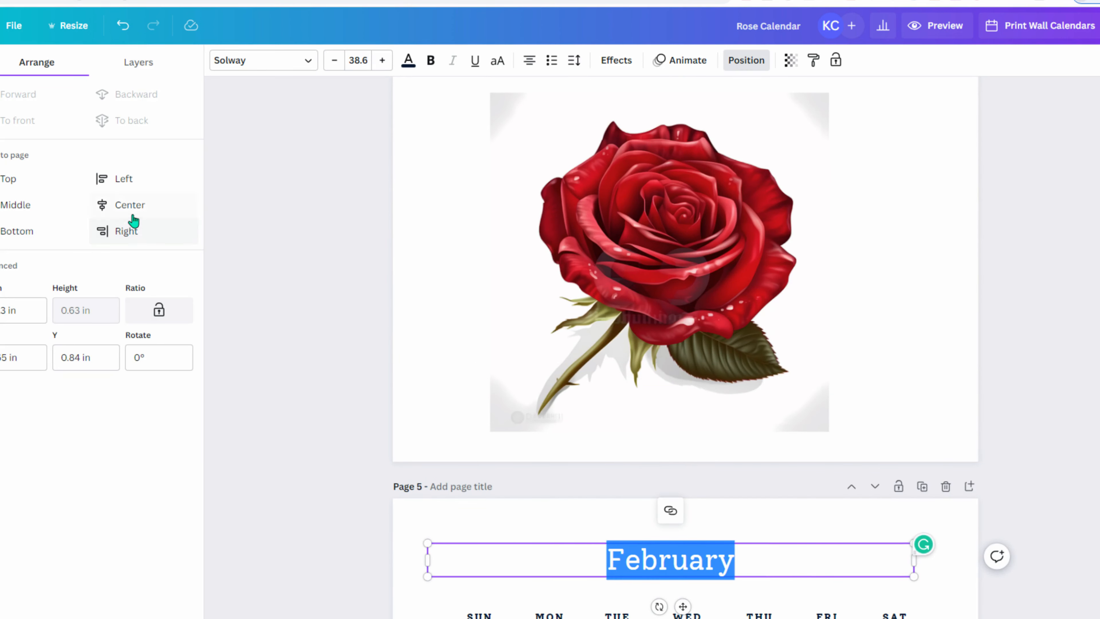
left_click(125, 205)
- Enlarge the red rose on page 4 and snap it to the page centre
left_click(673, 276)
scroll(800, 278, "up", 3)
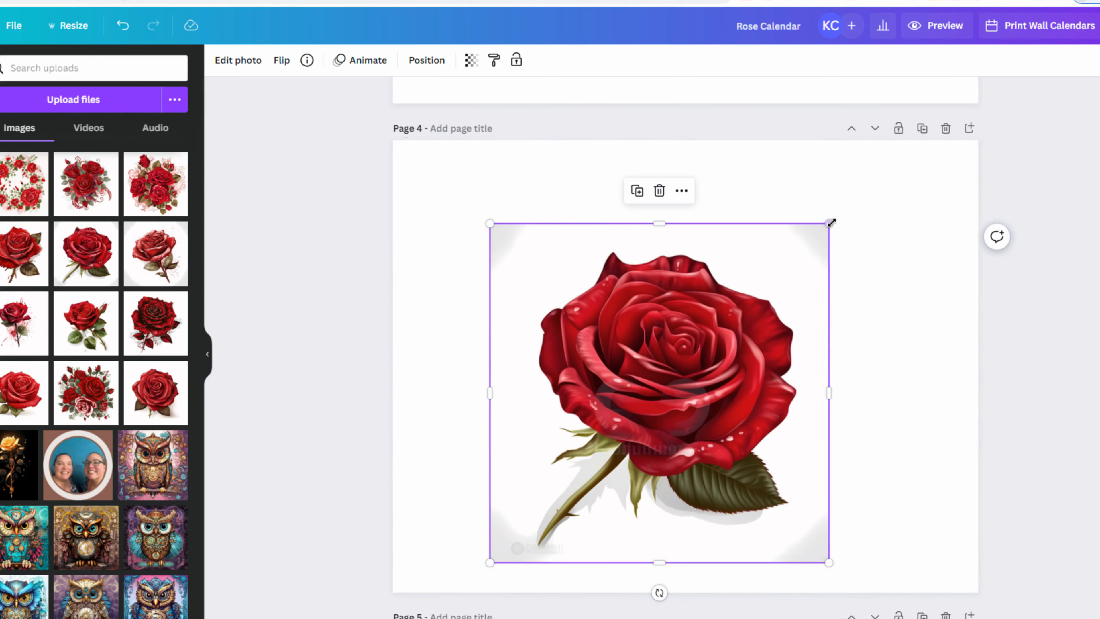
left_click_drag(829, 222, 901, 153)
left_click_drag(699, 278, 700, 284)
left_click(321, 312)
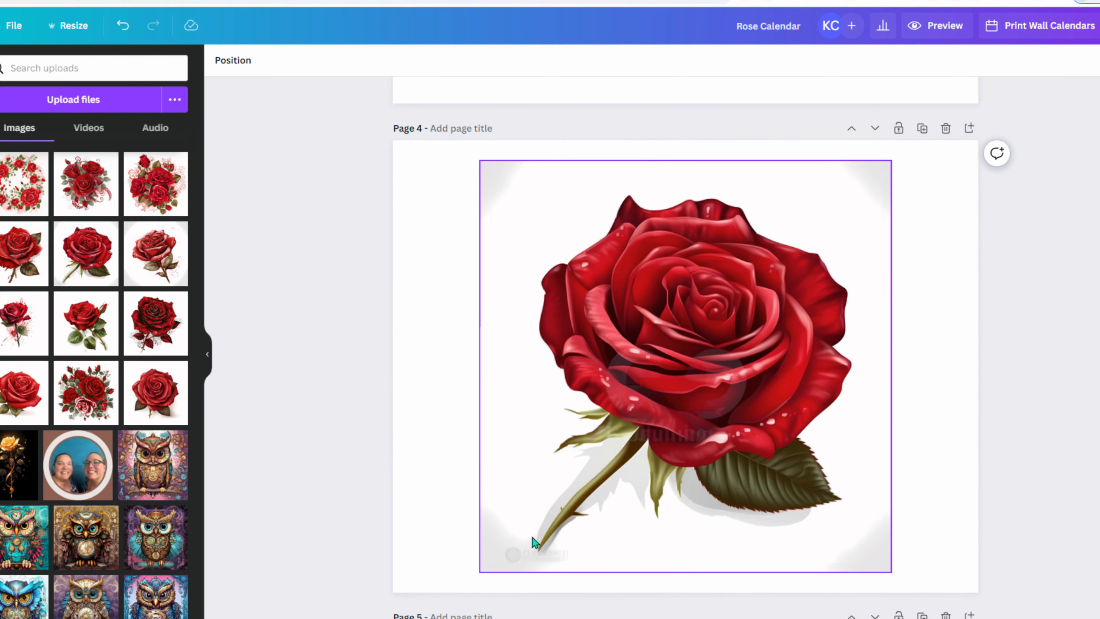
left_click(505, 459)
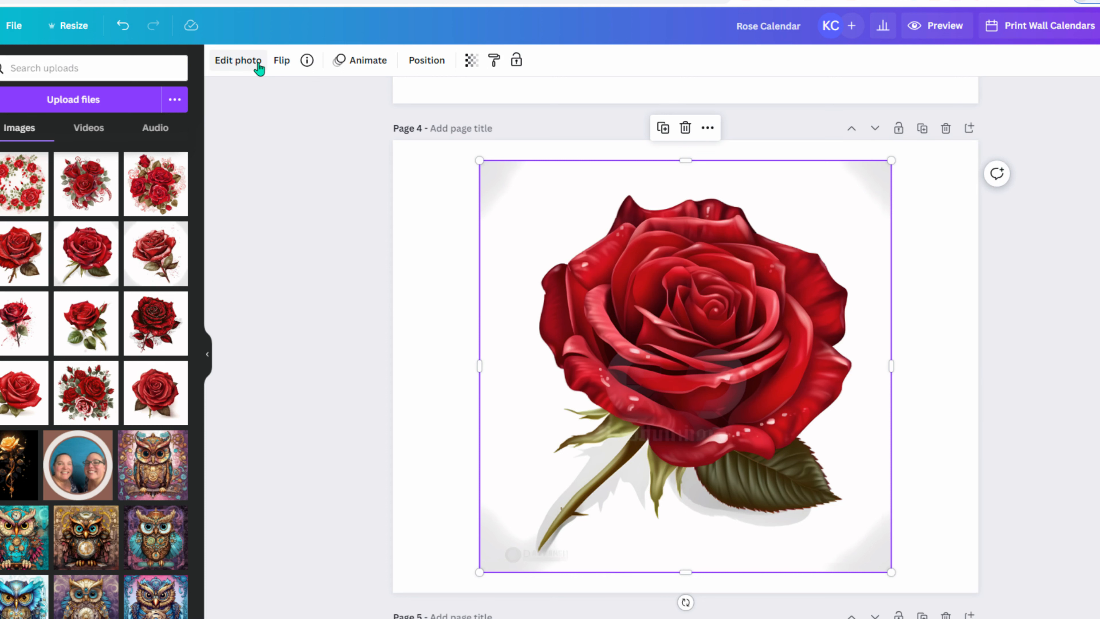
- Try the Luna and Aero filters on the red rose, then set its filter back to None
left_click(235, 68)
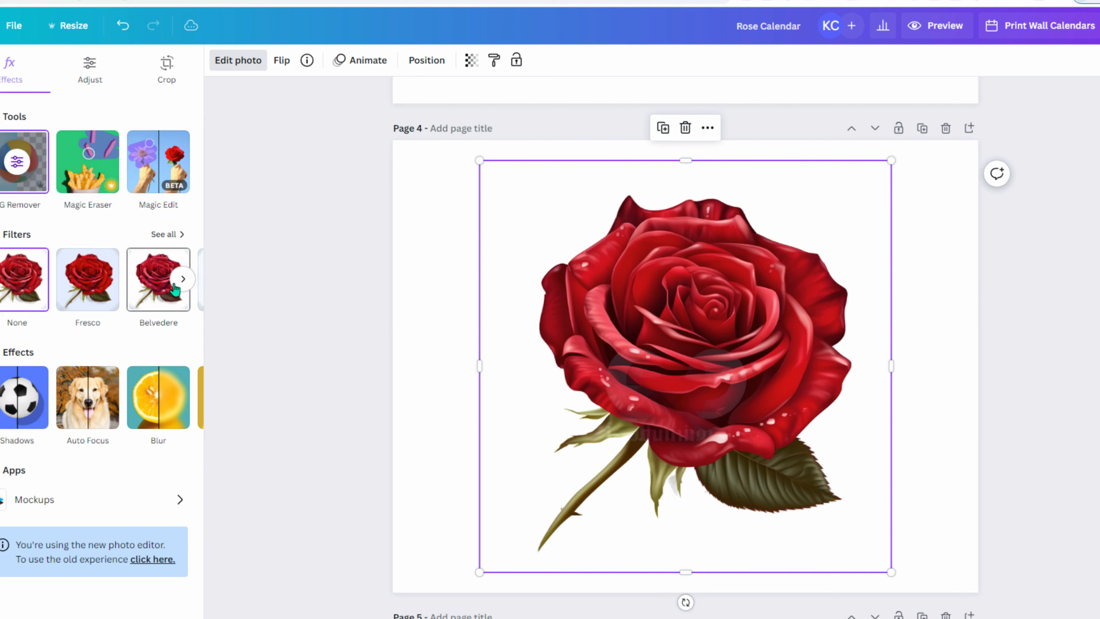
left_click(181, 280)
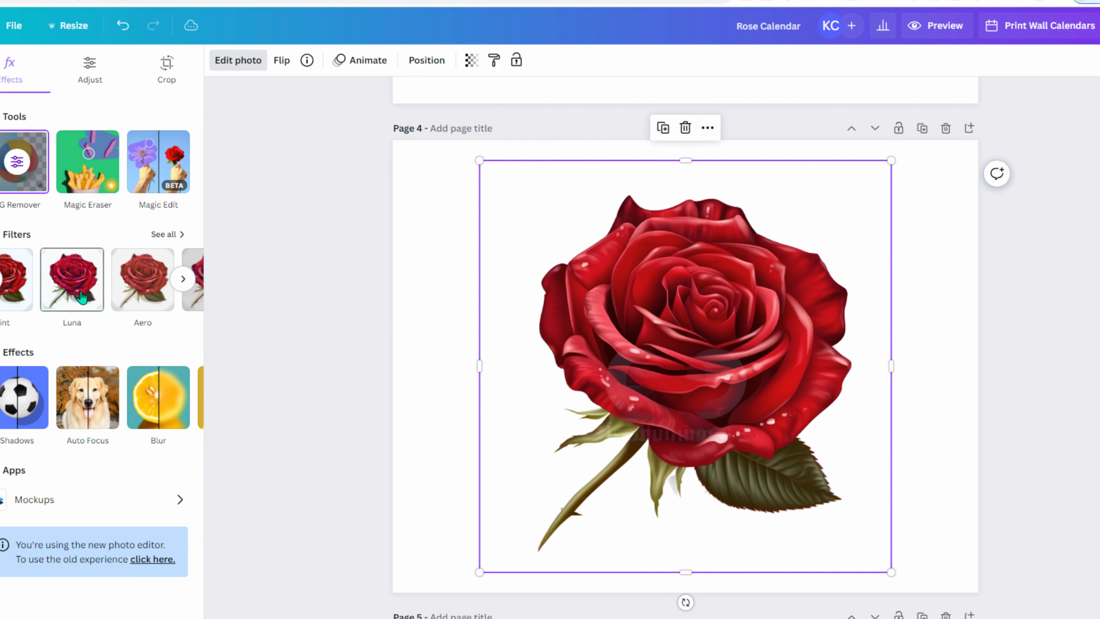
left_click(82, 297)
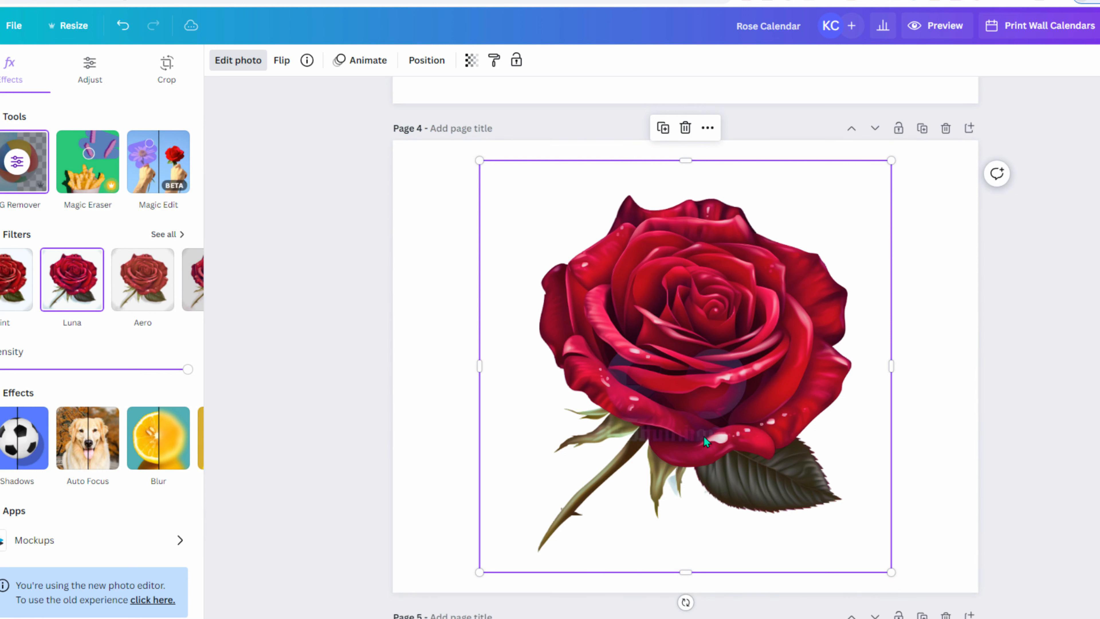
scroll(675, 451, "up", 3)
scroll(675, 450, "down", 4)
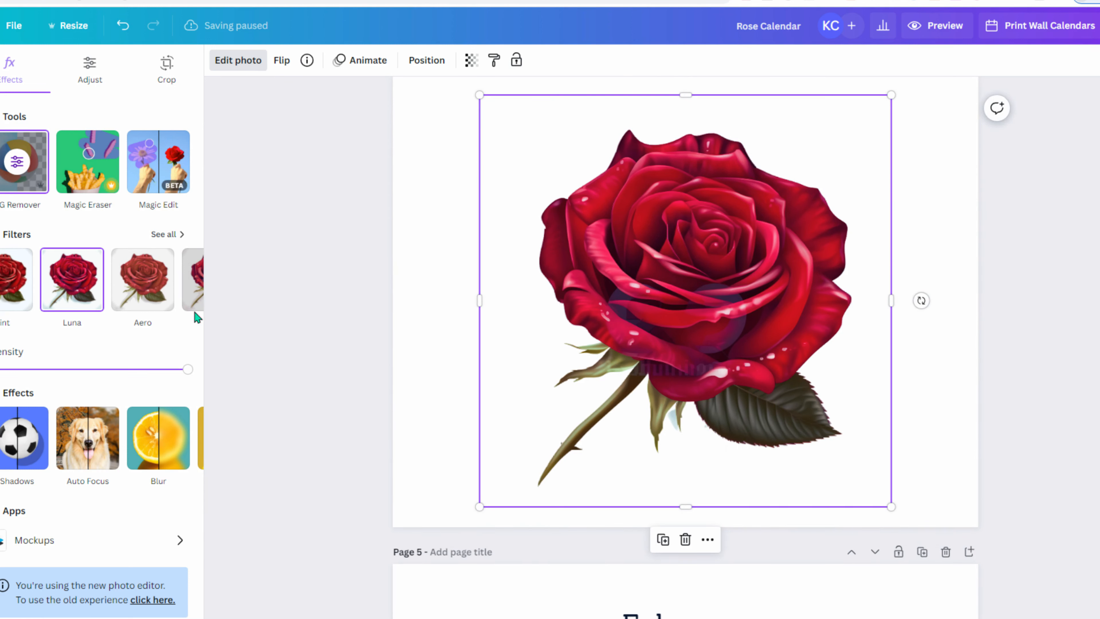
left_click(159, 308)
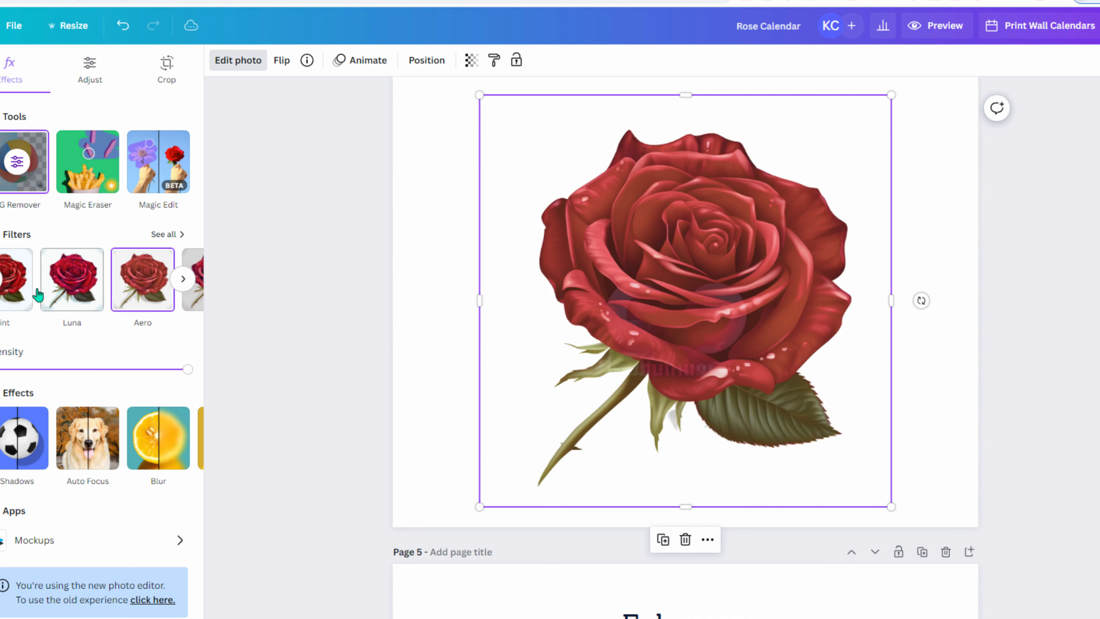
left_click(2, 289)
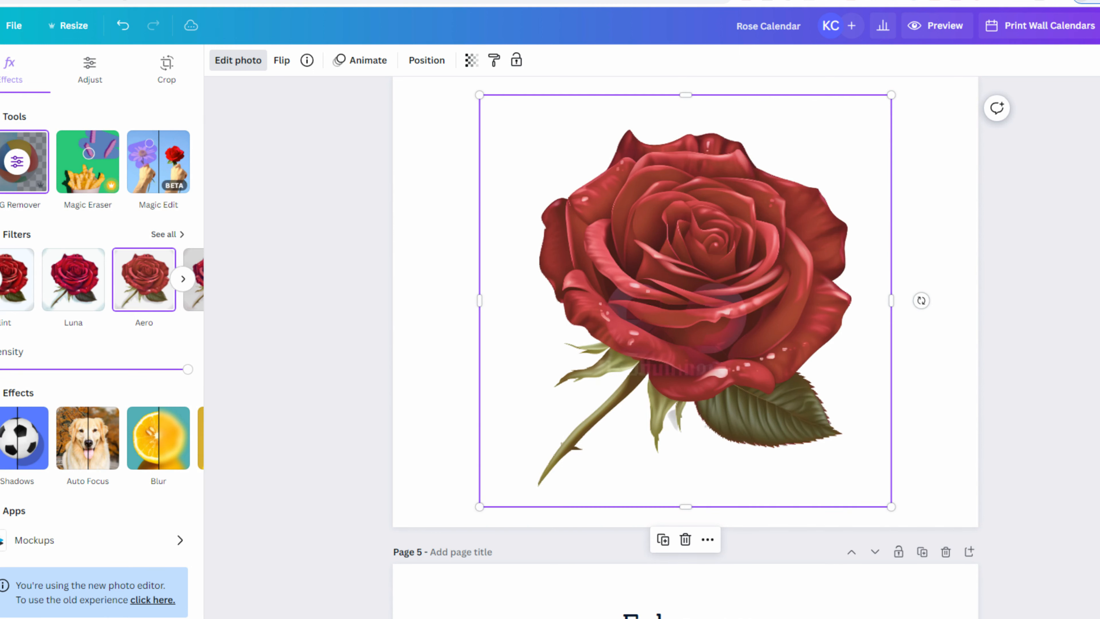
left_click(22, 298)
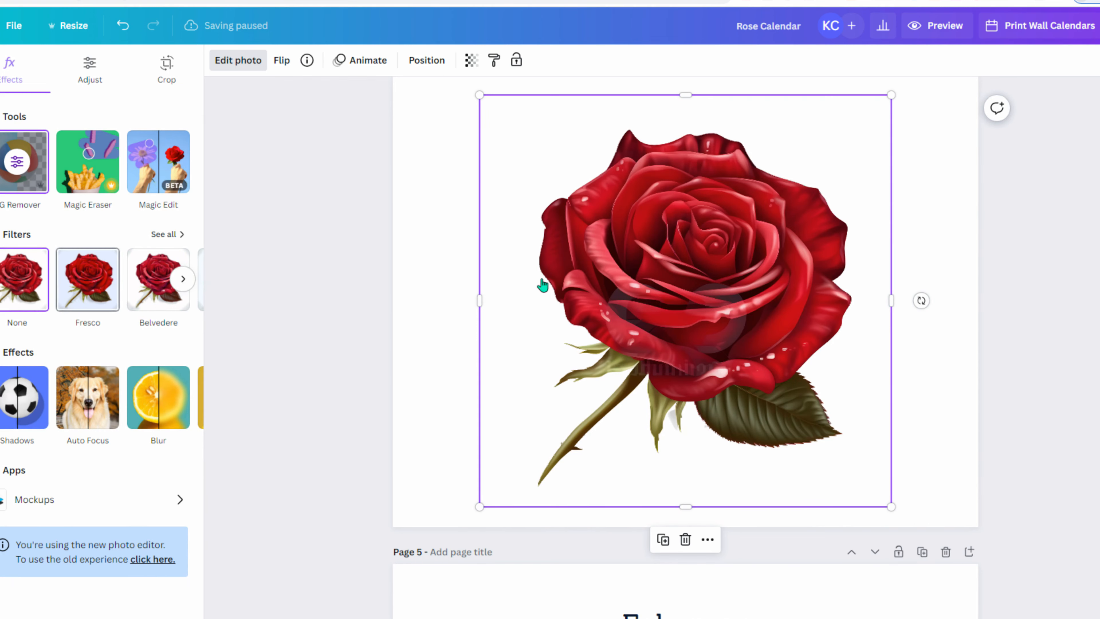
- Delete the rose from page 4 and move that rose upload to the trash
key("Delete")
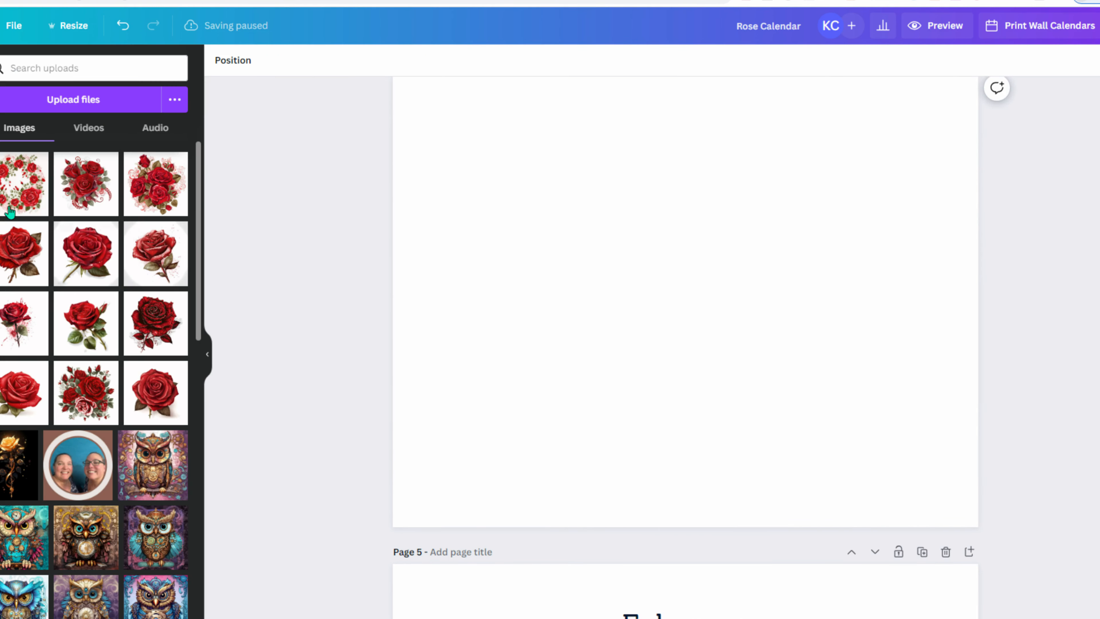
left_click(108, 232)
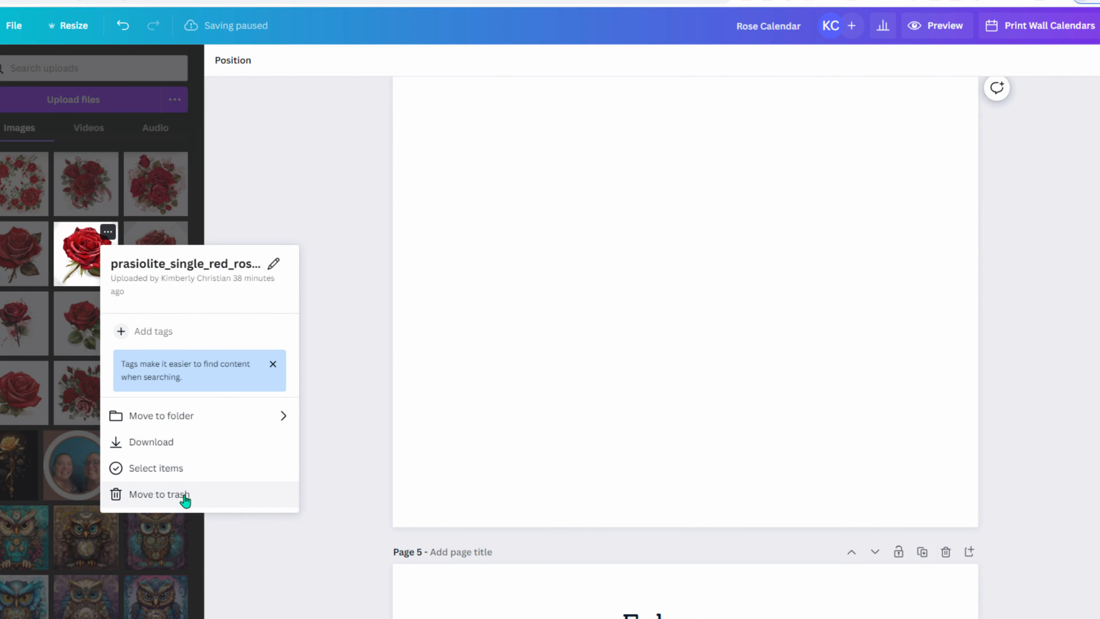
left_click(184, 494)
- Try a different rose image on page 4, resize it, then delete it
left_click(92, 269)
left_click_drag(744, 385, 683, 339)
scroll(771, 450, "up", 3)
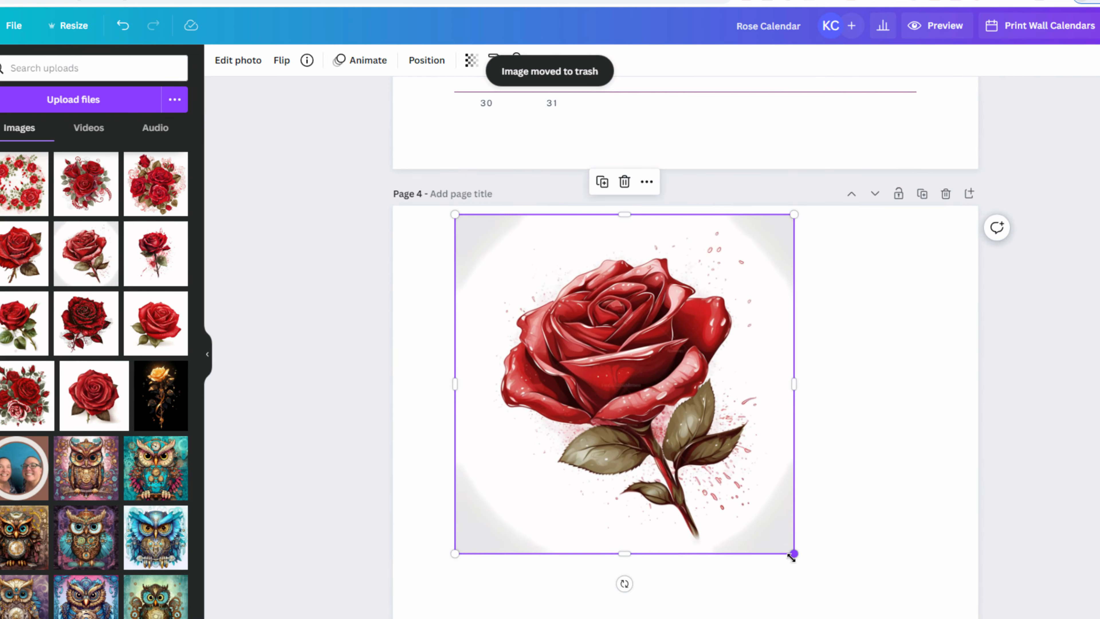
left_click_drag(795, 556, 882, 615)
scroll(822, 542, "down", 3)
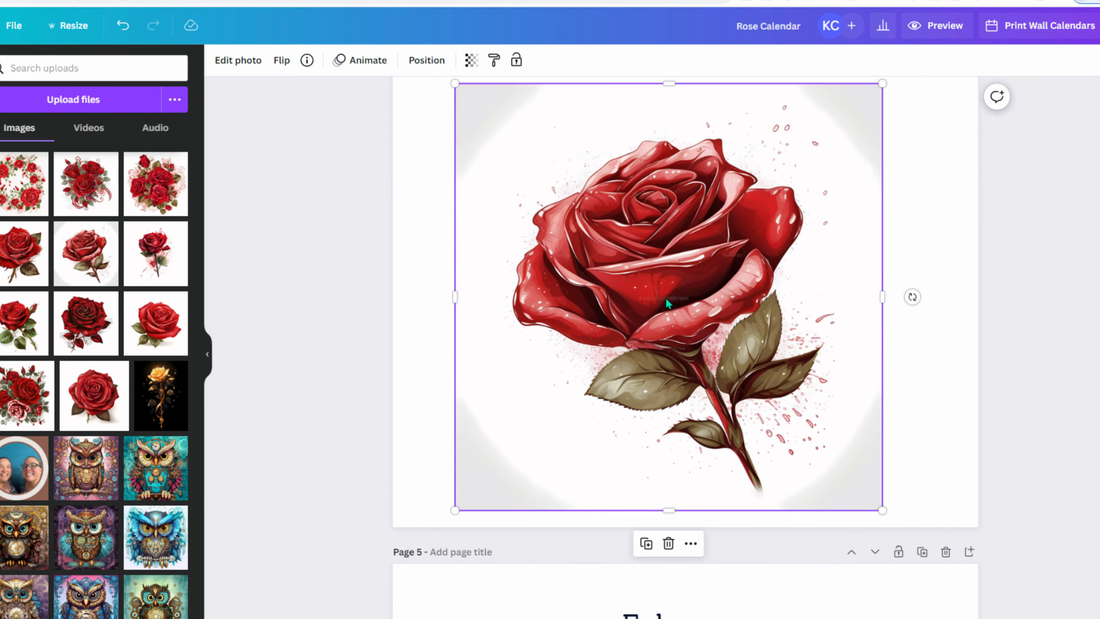
key("Delete")
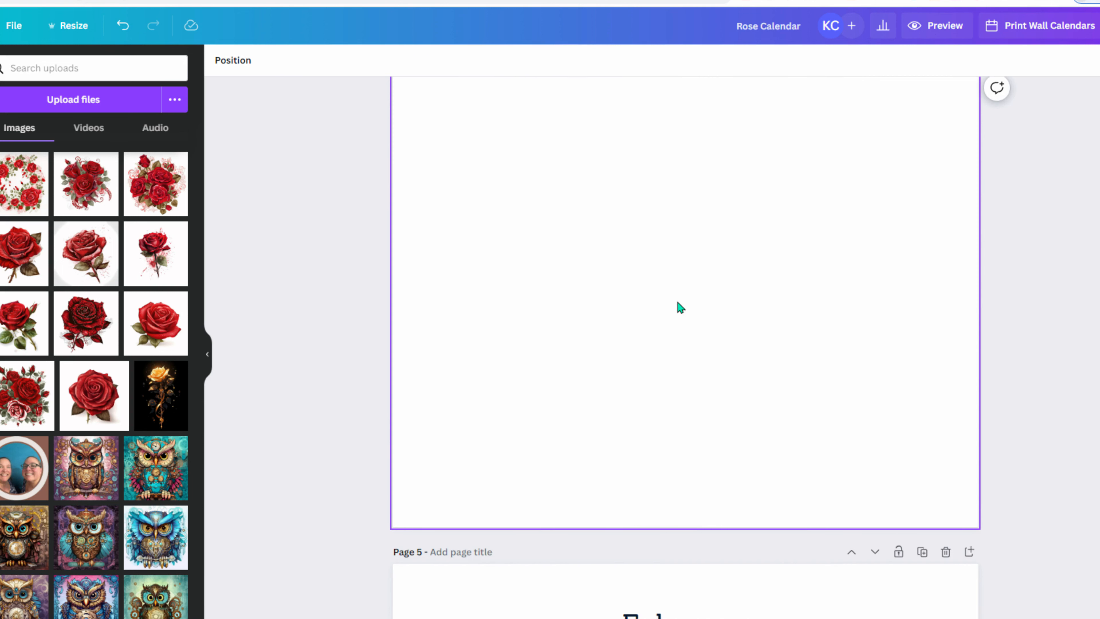
- Add another rose to page 4, enlarge and position it, try BG Remover, then delete it
left_click(156, 323)
left_click_drag(739, 309, 622, 363)
scroll(732, 385, "up", 4)
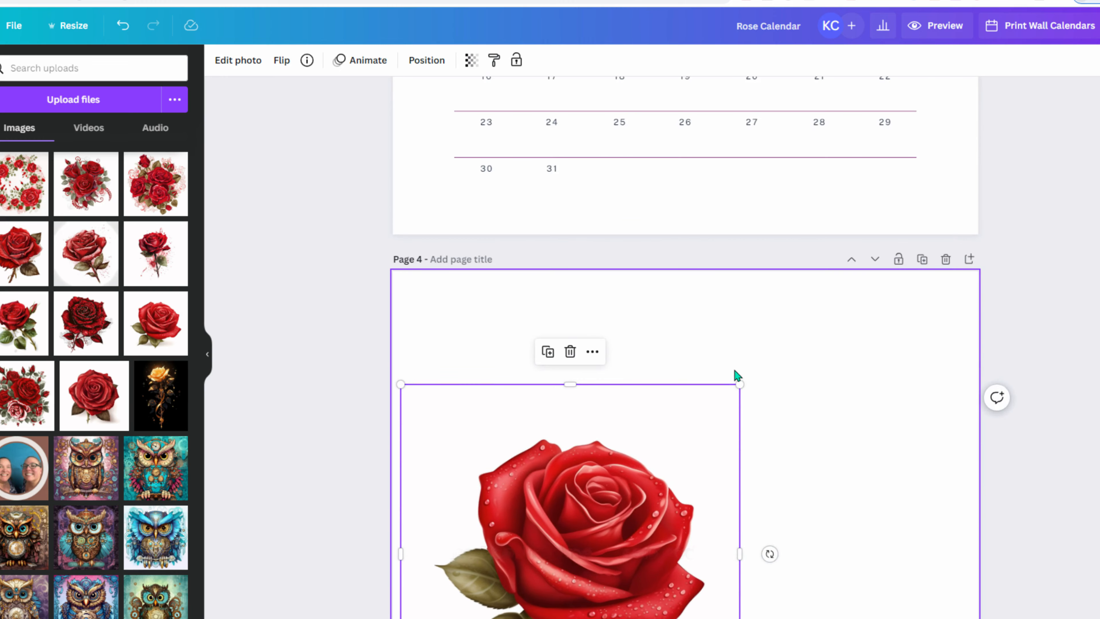
left_click_drag(738, 386, 983, 275)
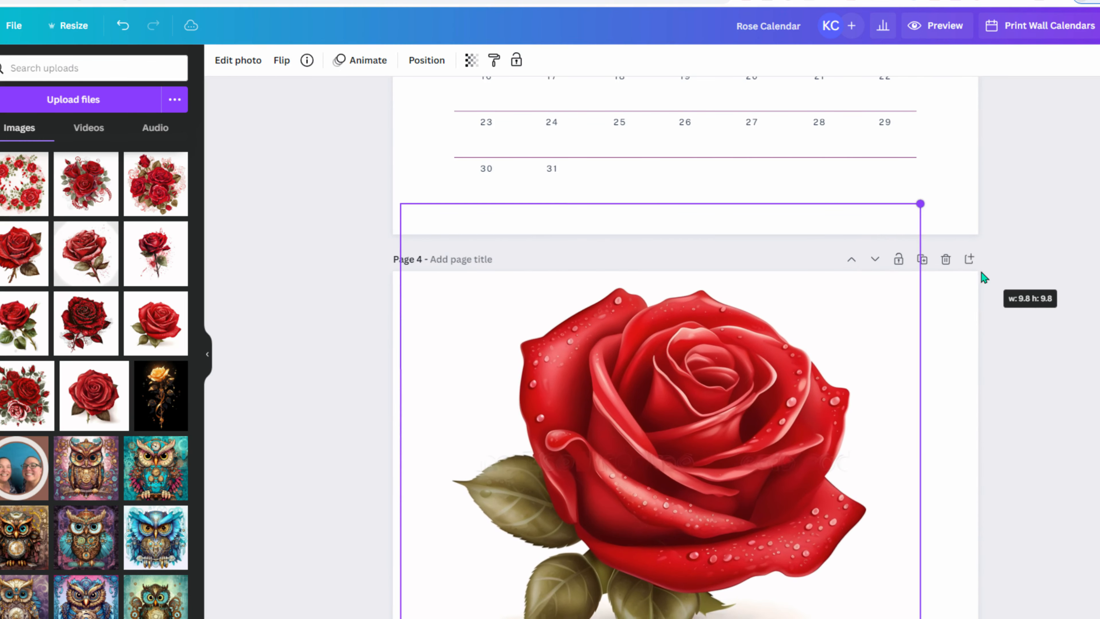
scroll(948, 295, "down", 3)
left_click_drag(819, 352, 838, 367)
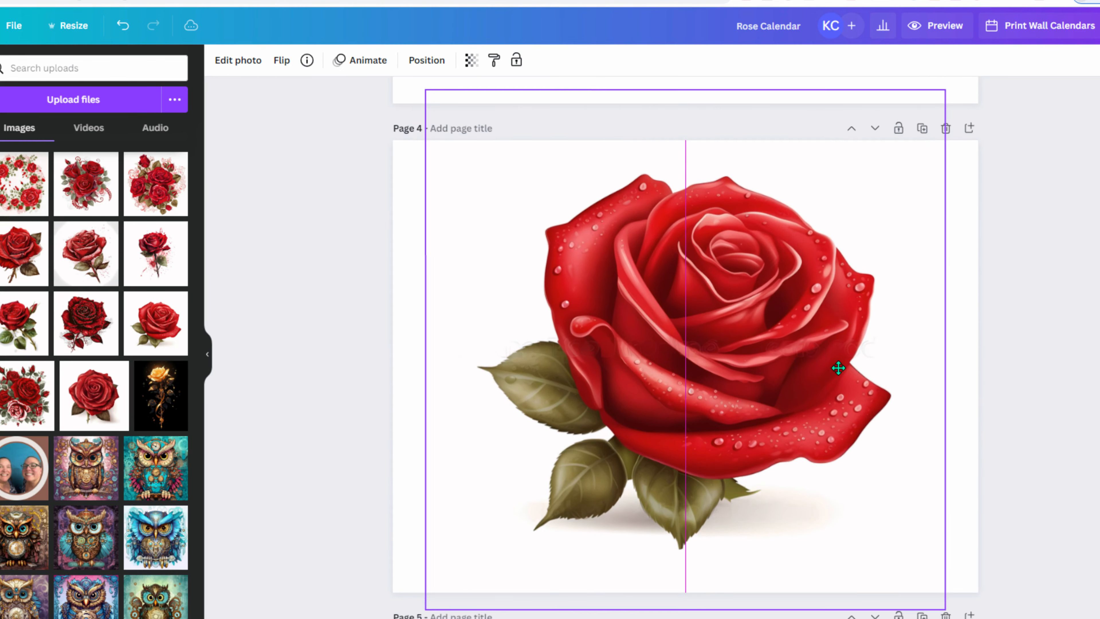
left_click(238, 60)
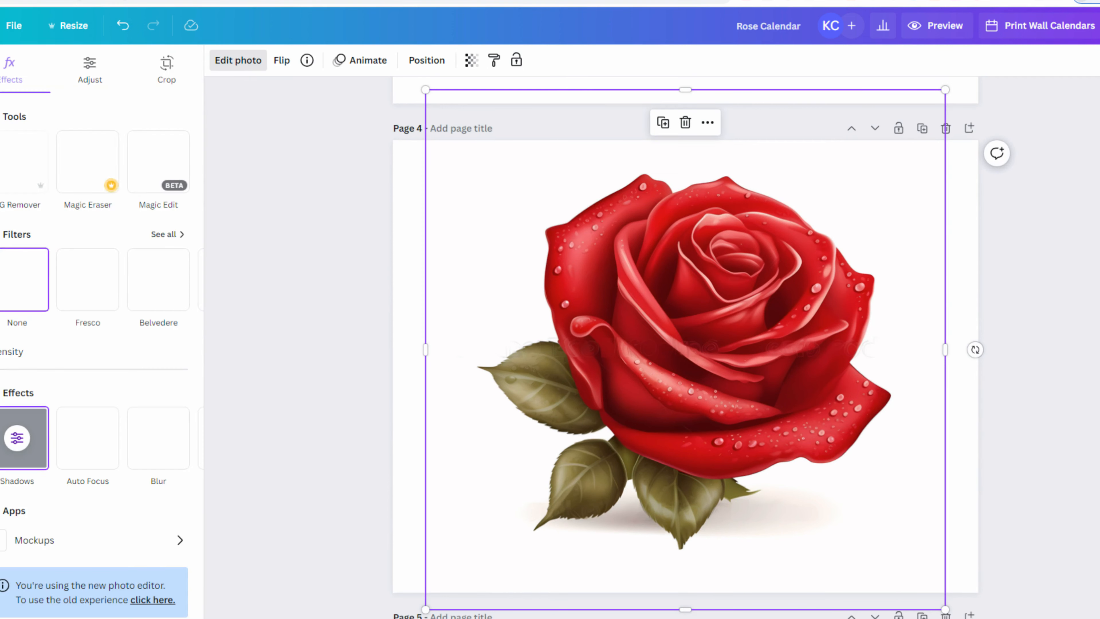
left_click(17, 170)
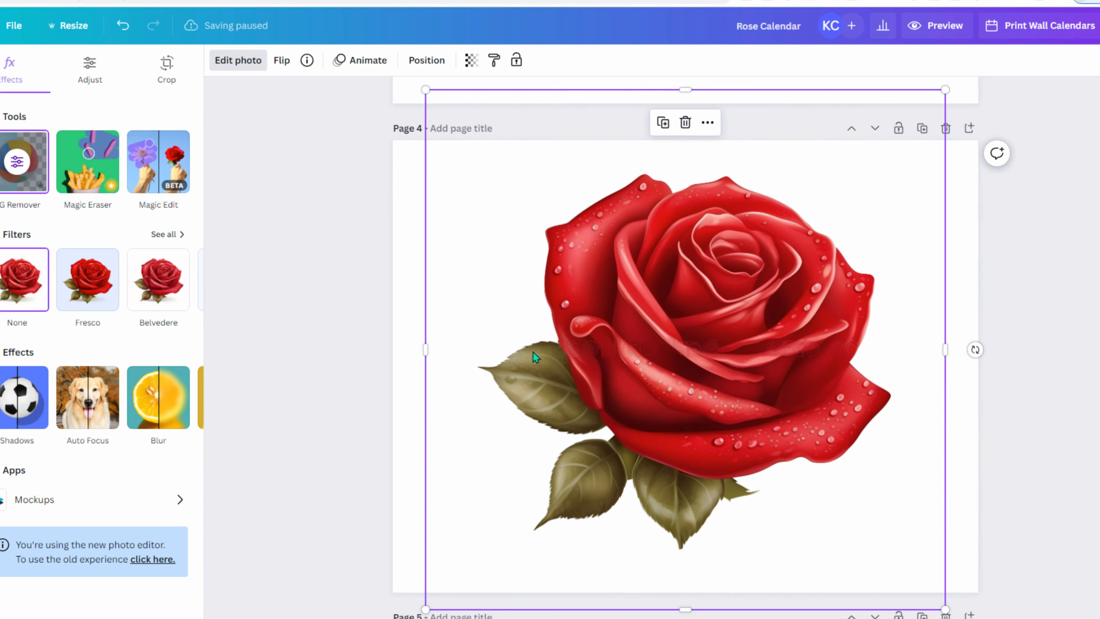
key("Delete")
- Try the teal owl image on page 4, enlarging and moving it, then delete it
left_click(149, 478)
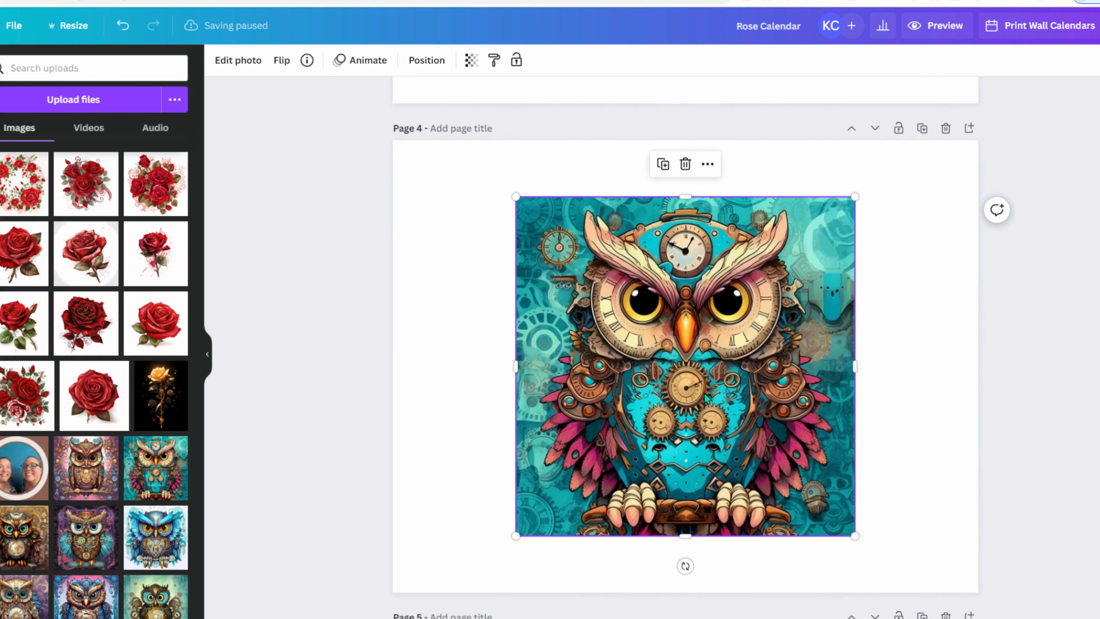
left_click_drag(704, 392, 631, 335)
left_click_drag(775, 483, 1013, 617)
left_click_drag(893, 492, 741, 473)
key("Delete")
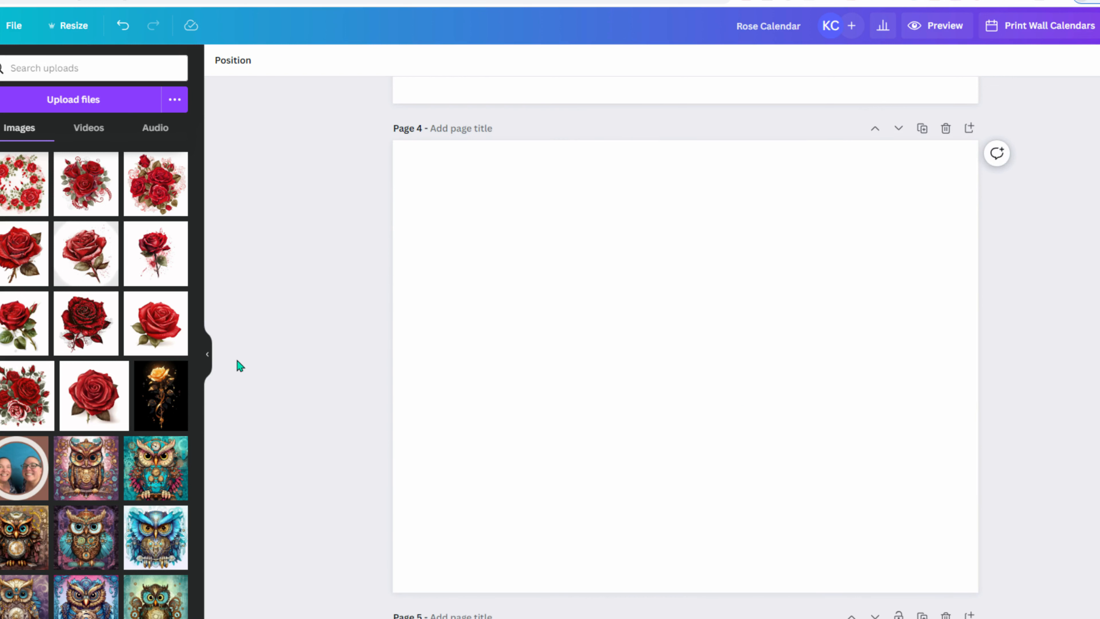
- Place a large red rose centred on page 4 and remove its background with BG Remover
left_click(96, 418)
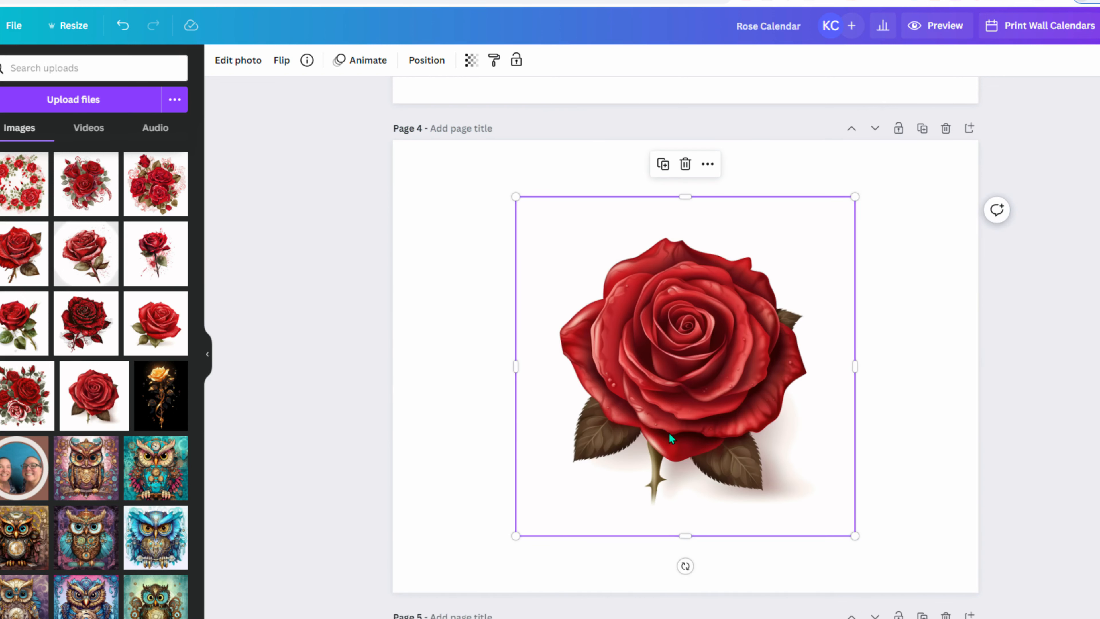
left_click_drag(517, 534, 202, 618)
left_click_drag(624, 408, 784, 268)
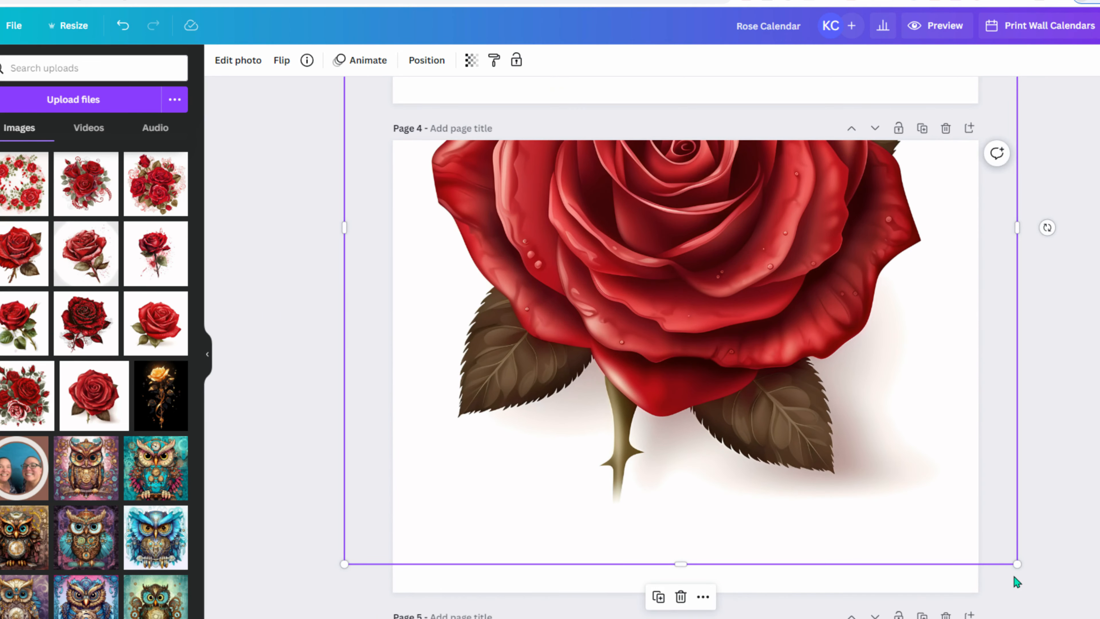
left_click_drag(1018, 564, 933, 480)
left_click_drag(684, 416, 732, 445)
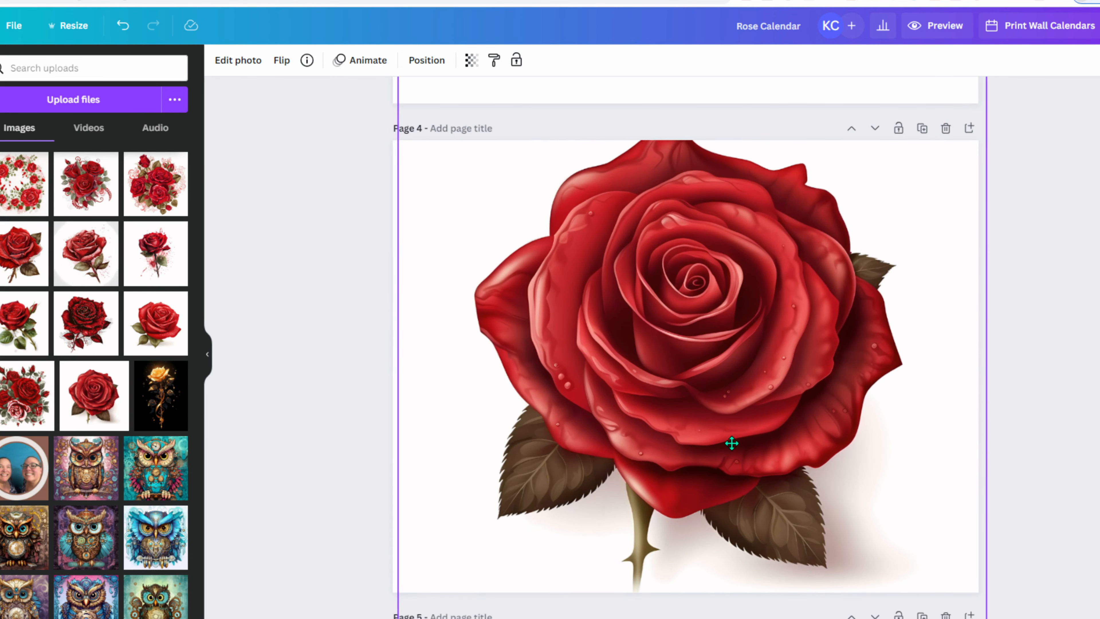
left_click_drag(973, 601, 916, 544)
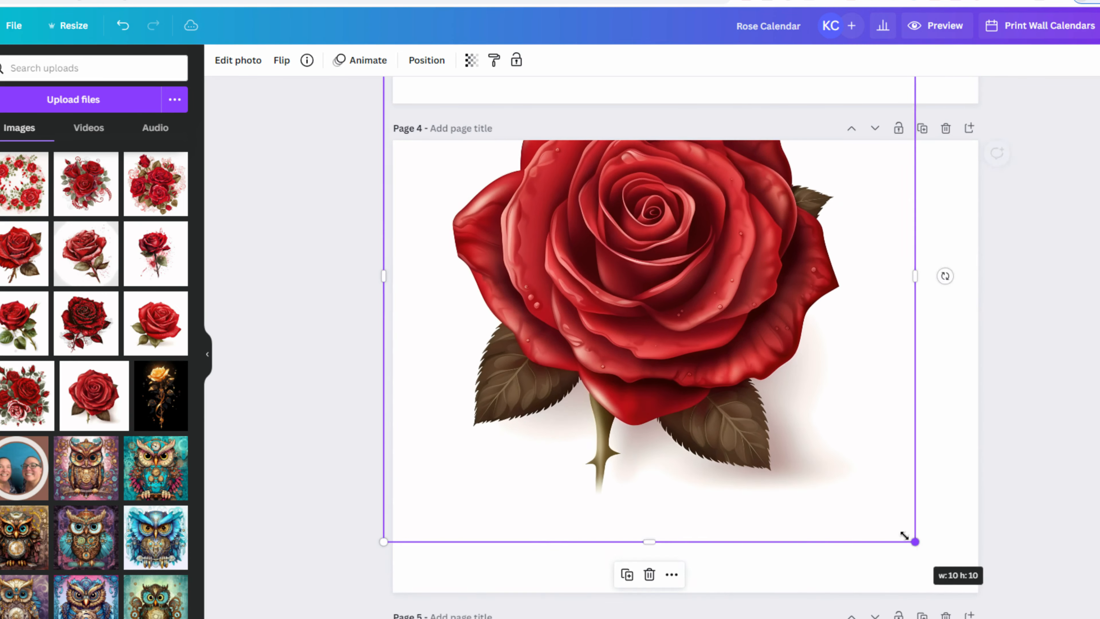
left_click_drag(747, 364, 782, 449)
left_click(239, 61)
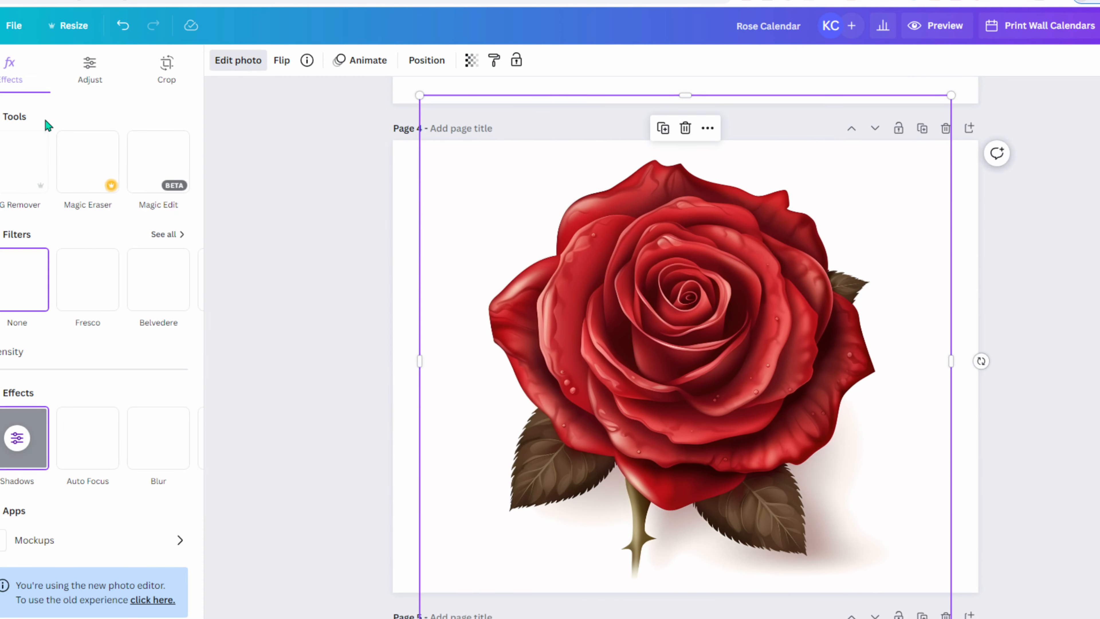
left_click(22, 155)
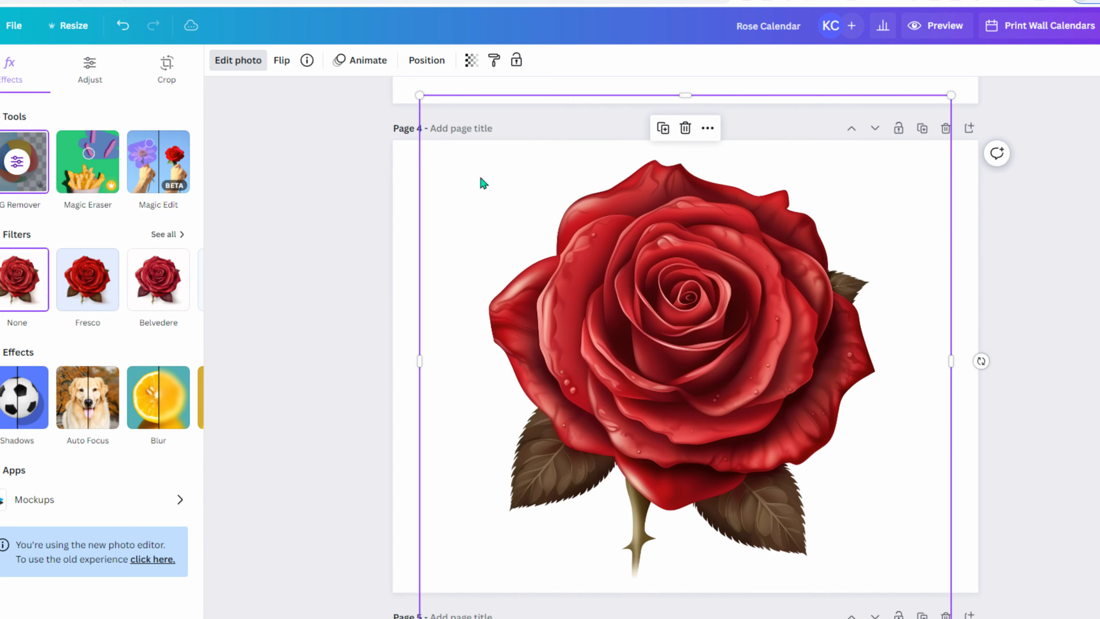
- Close the photo editing options and scroll to blank page 6
left_click(373, 326)
scroll(703, 408, "up", 12)
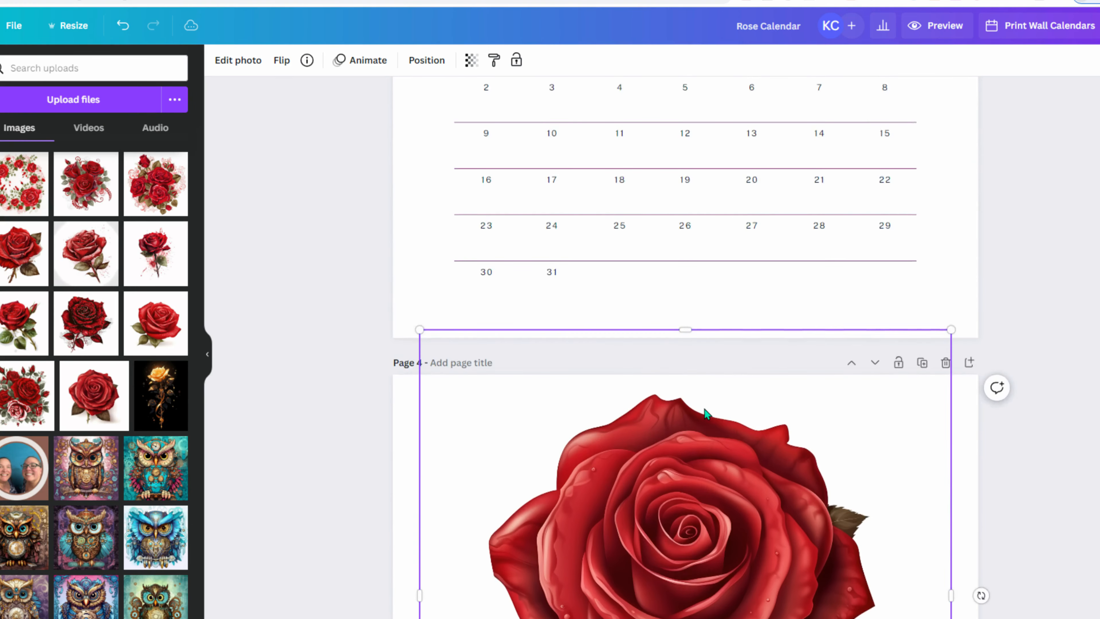
scroll(706, 411, "up", 10)
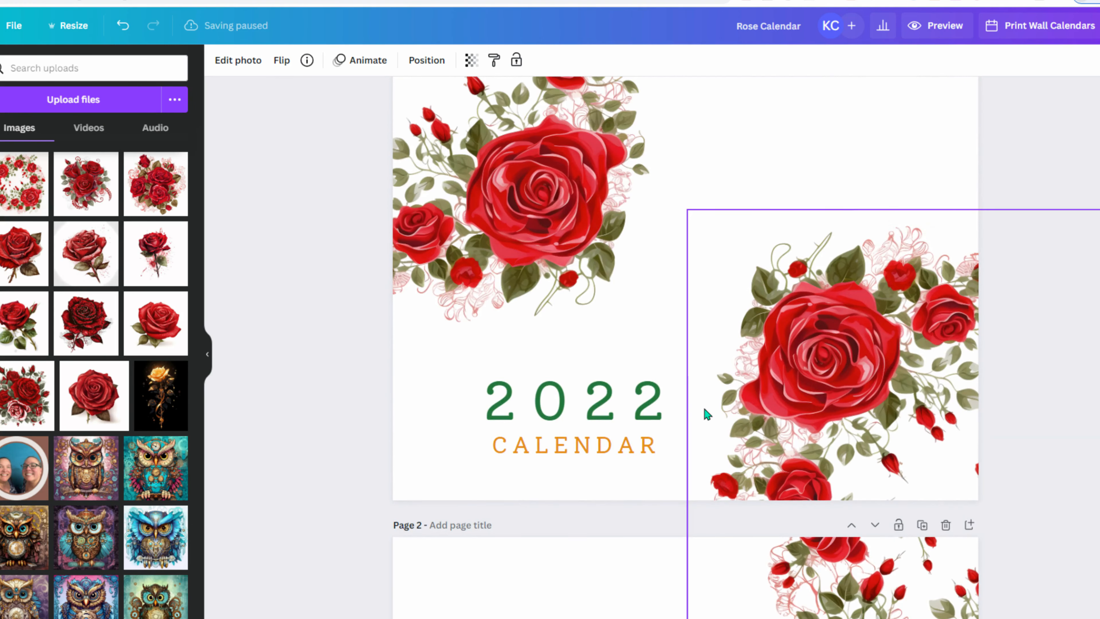
scroll(307, 289, "up", 2)
scroll(329, 366, "down", 10)
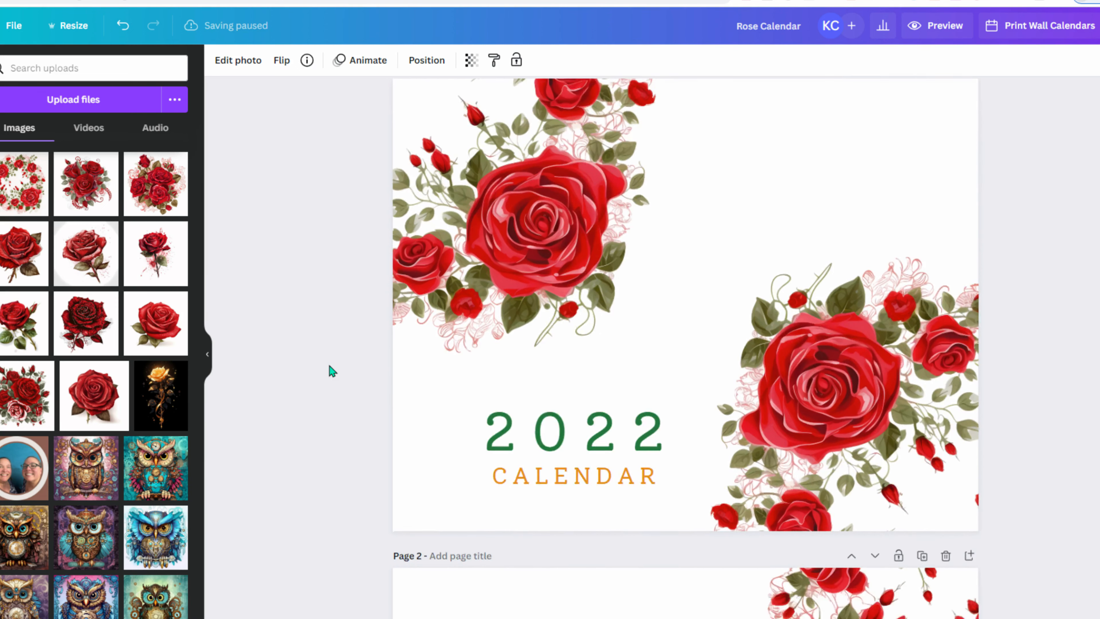
scroll(336, 383, "down", 10)
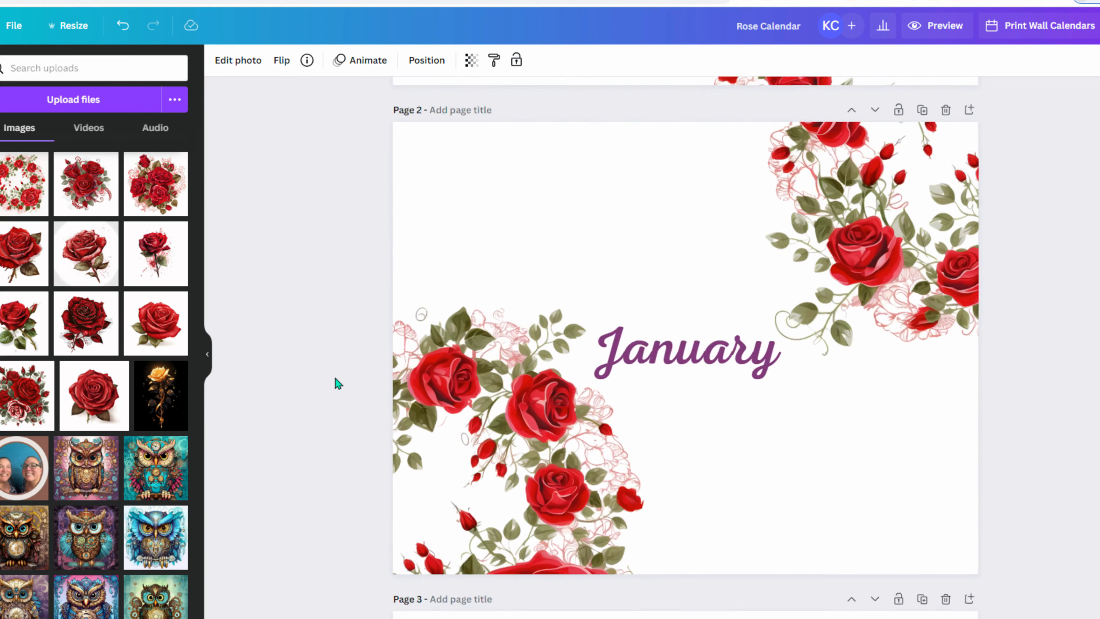
scroll(335, 380, "down", 15)
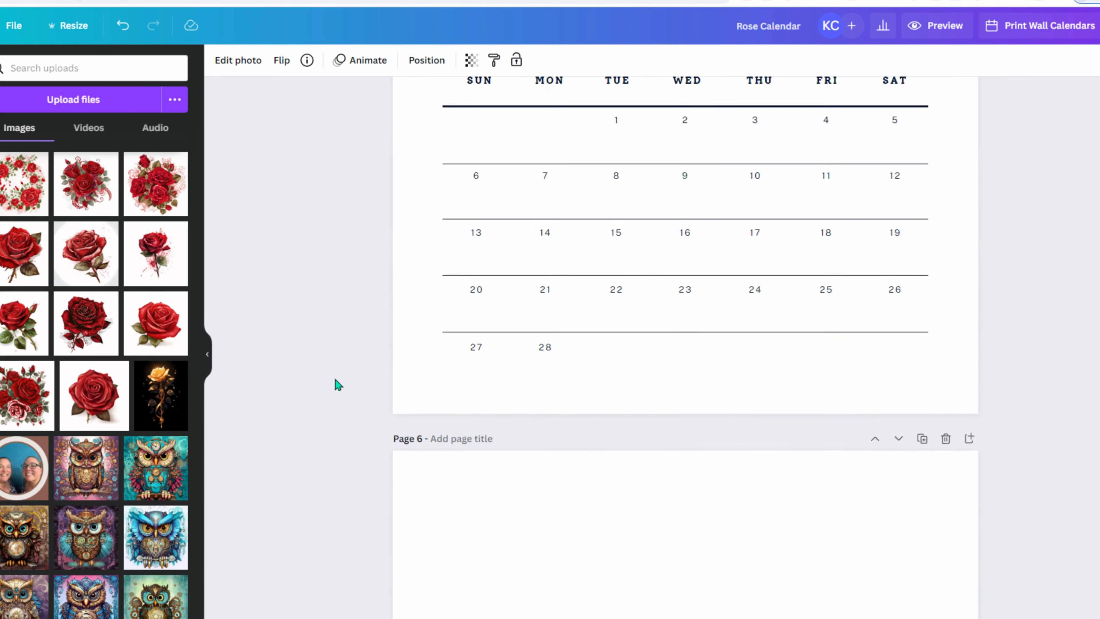
scroll(337, 383, "down", 10)
scroll(336, 383, "up", 4)
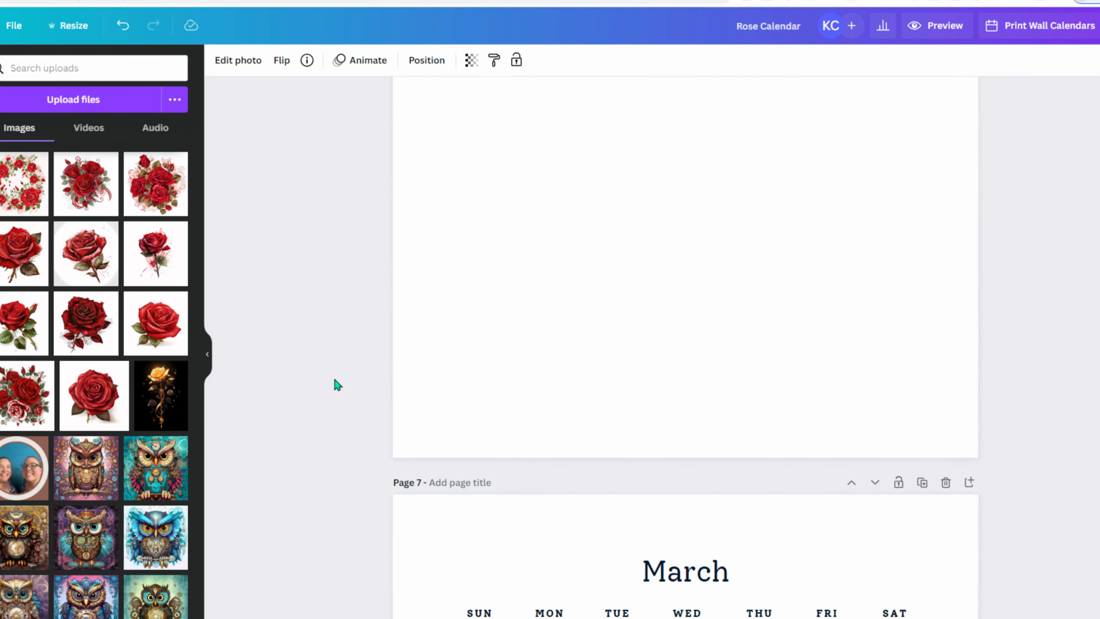
- Add a single rose image to page 6, then delete it
left_click(90, 420)
scroll(314, 383, "up", 15)
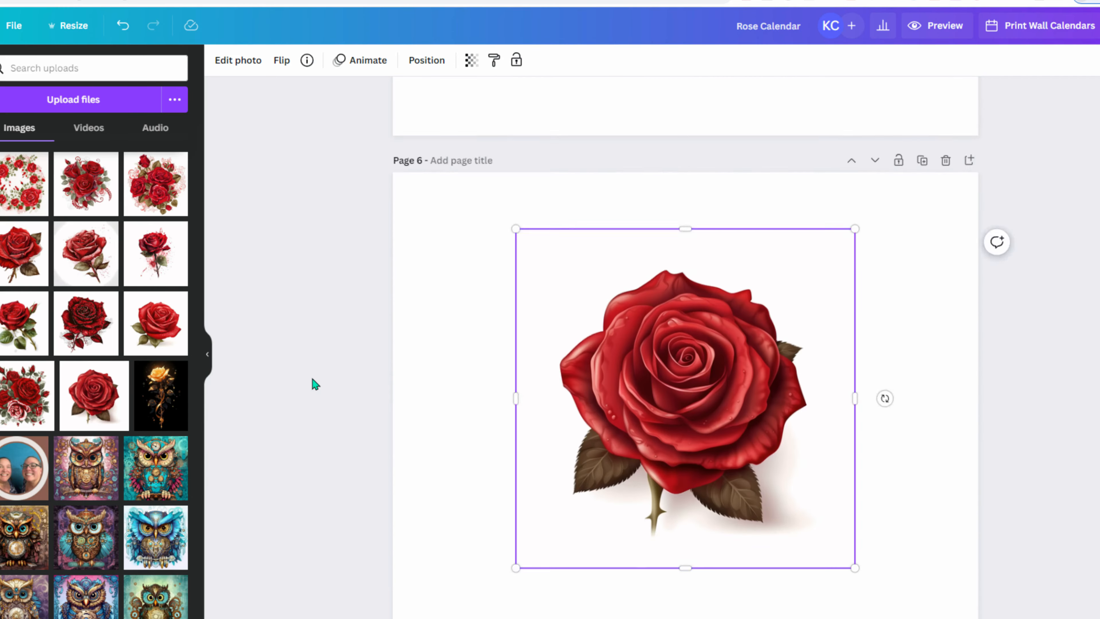
scroll(313, 379, "down", 12)
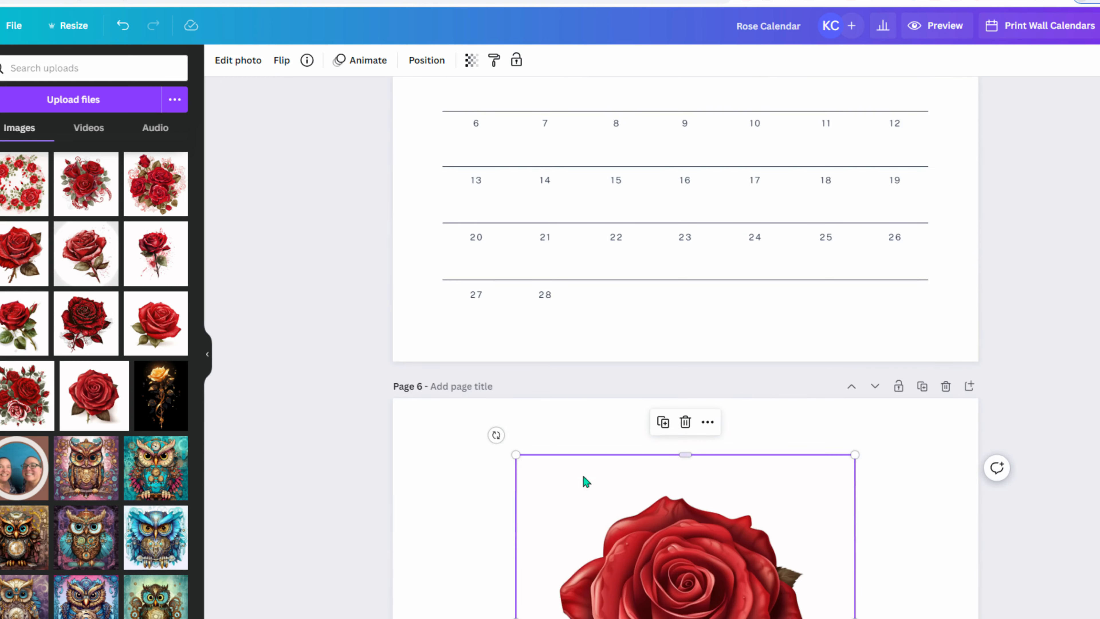
key("Delete")
- Move the rose bouquet onto page 6, enlarge it to fill the page, and centre it
left_click(26, 392)
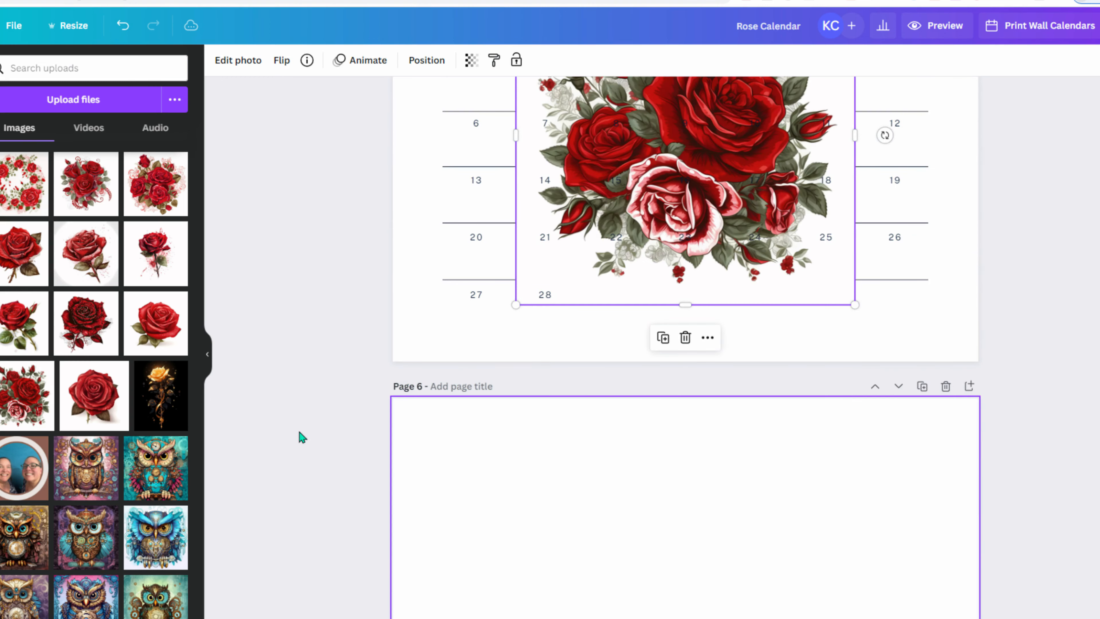
left_click_drag(640, 196, 719, 563)
scroll(691, 274, "down", 7)
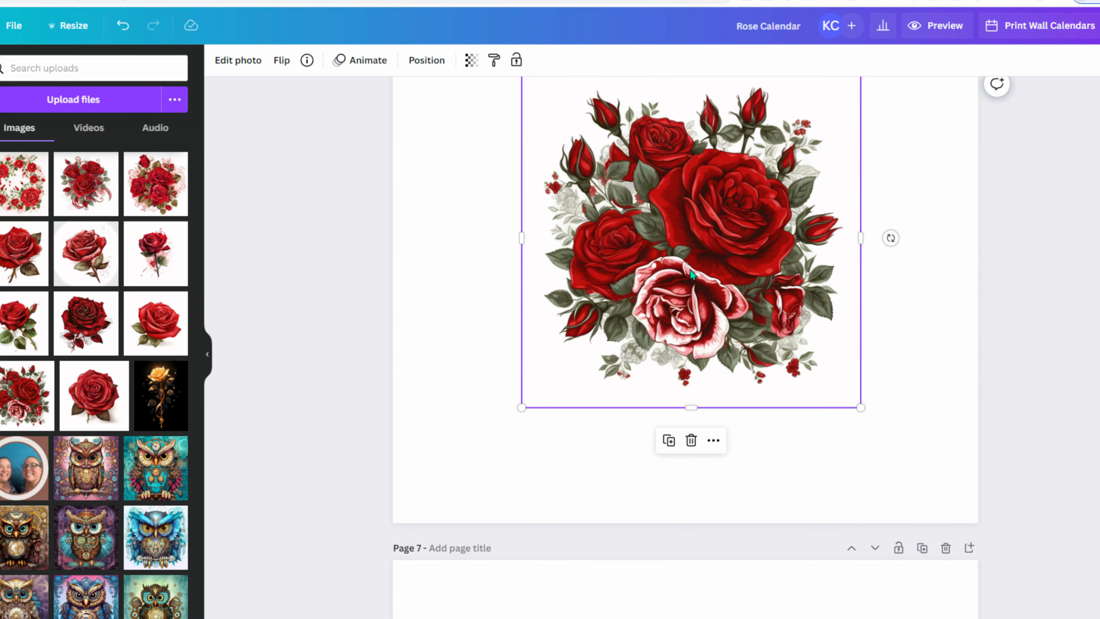
left_click_drag(521, 407, 407, 521)
left_click_drag(737, 376, 790, 372)
scroll(819, 195, "up", 3)
left_click(422, 63)
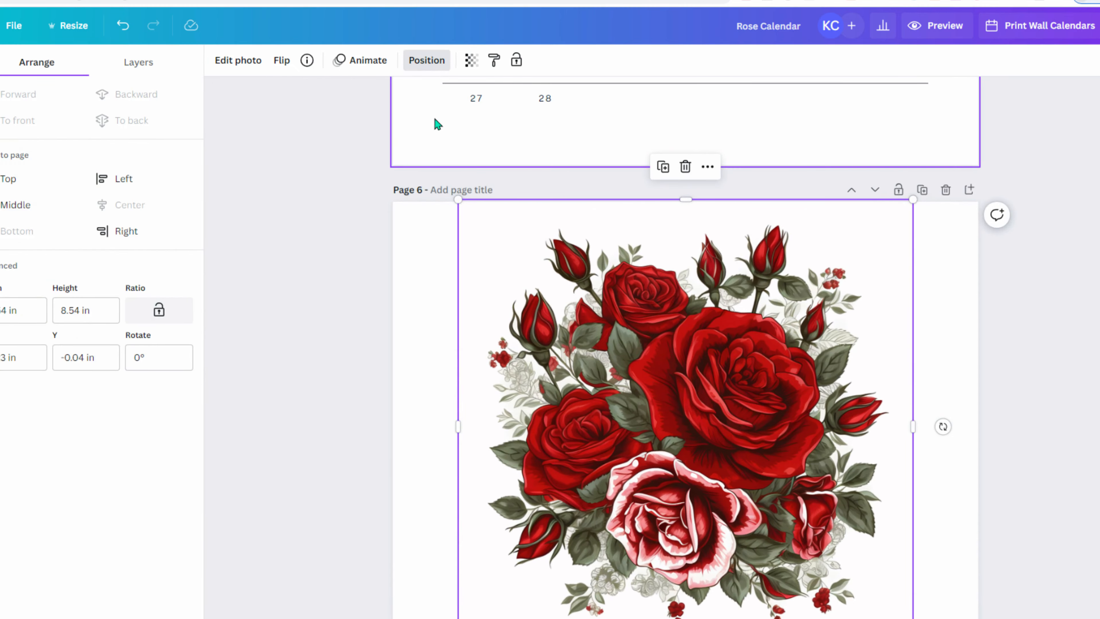
left_click(6, 215)
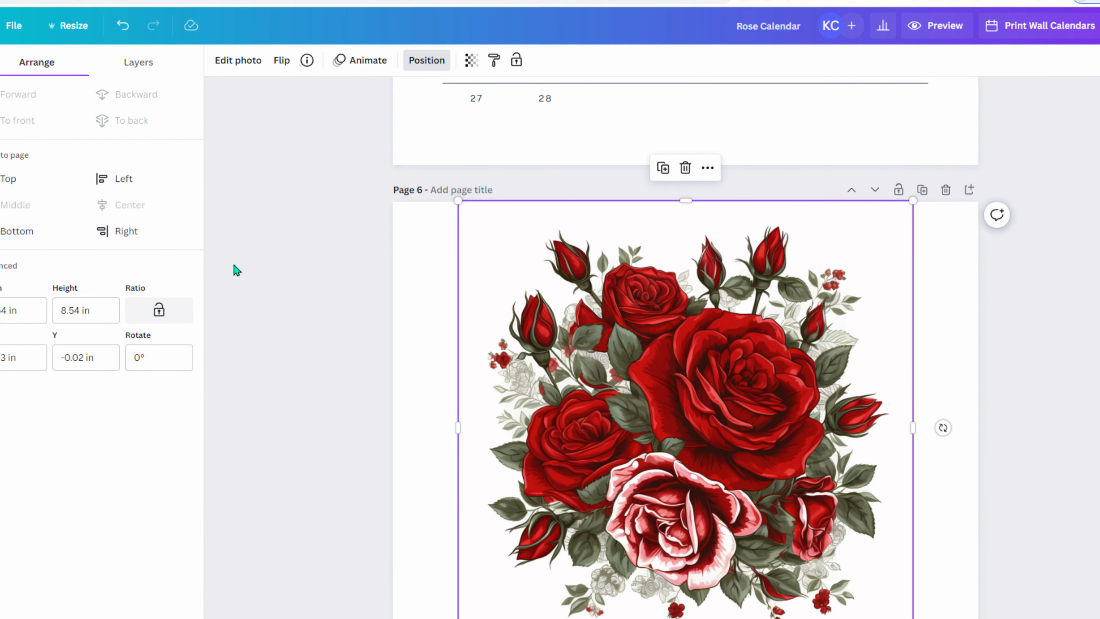
- Remove the bouquet's background with BG Remover and deselect it
left_click(238, 61)
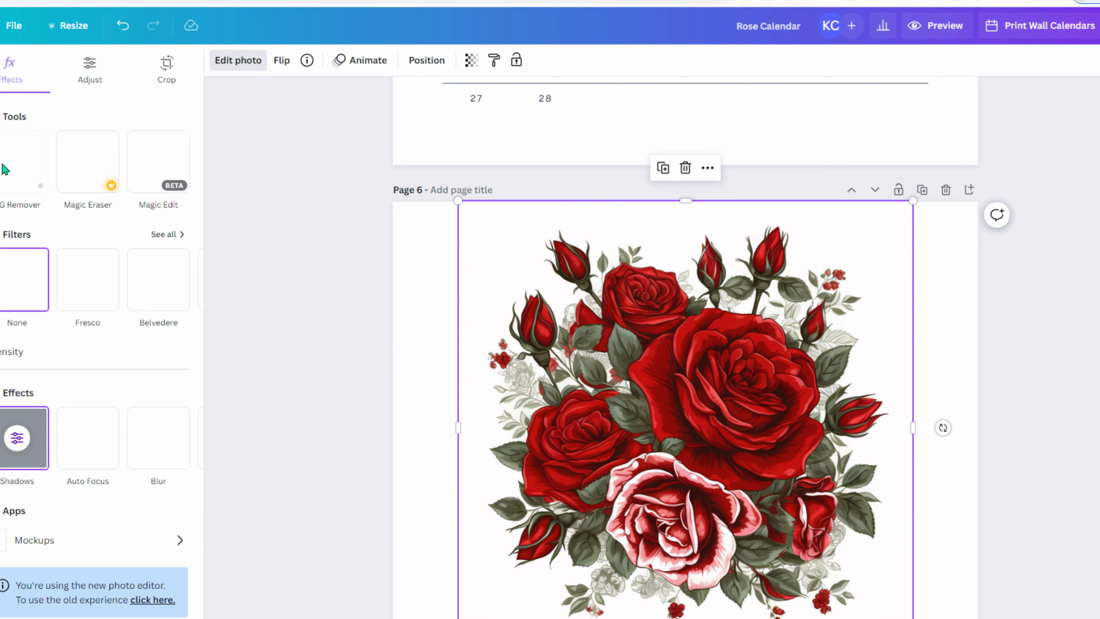
left_click(10, 172)
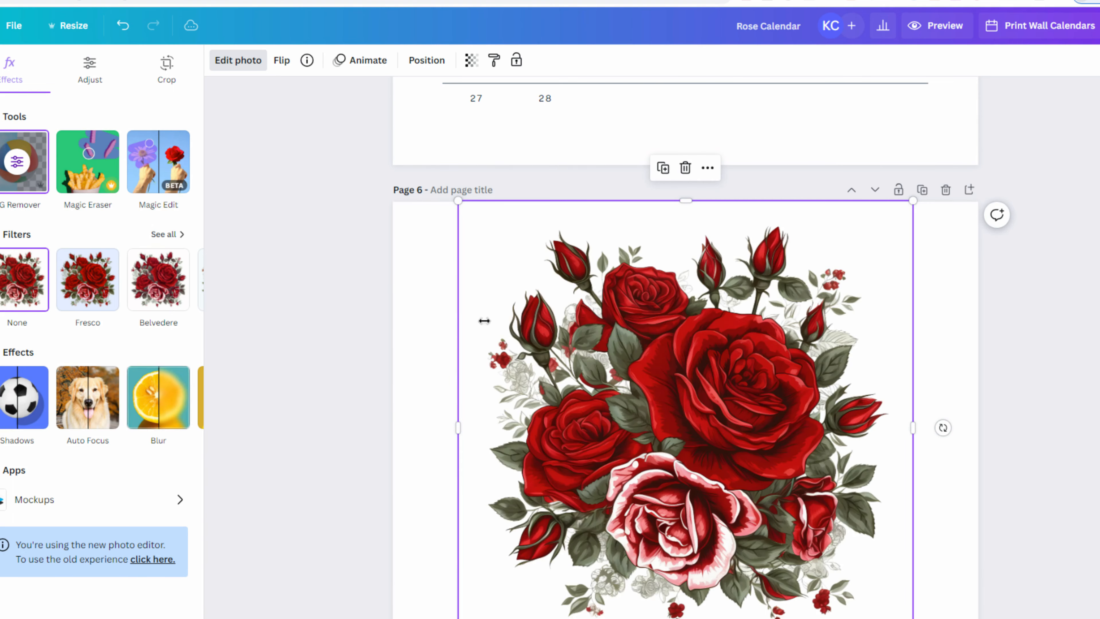
left_click(344, 364)
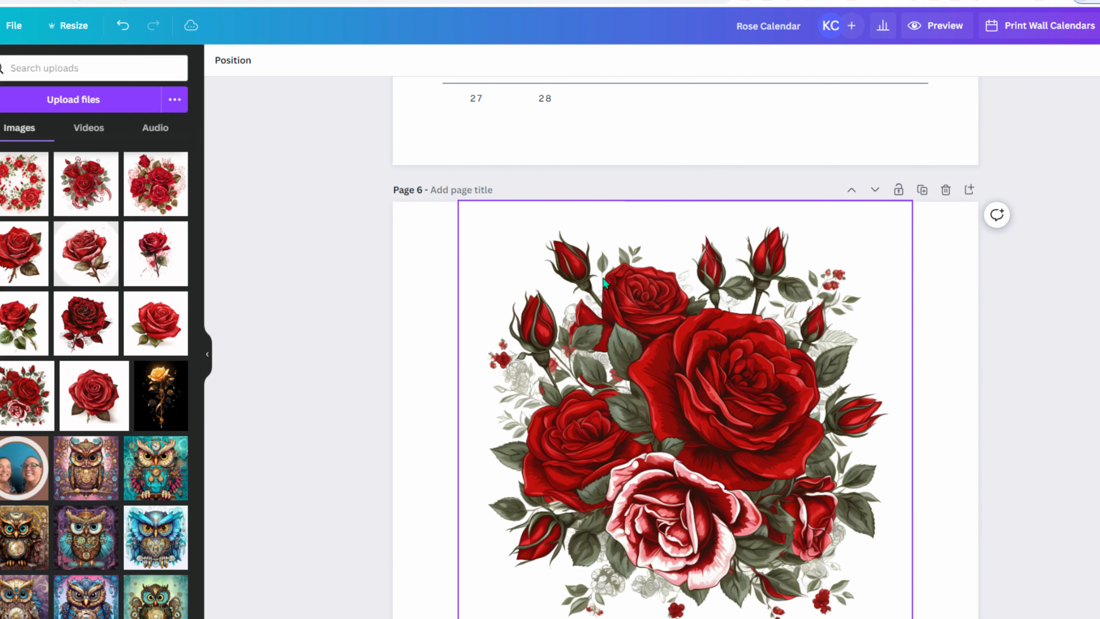
- Place a single red rose on blank page 8, delete it, and show its upload's options menu
scroll(337, 366, "down", 4)
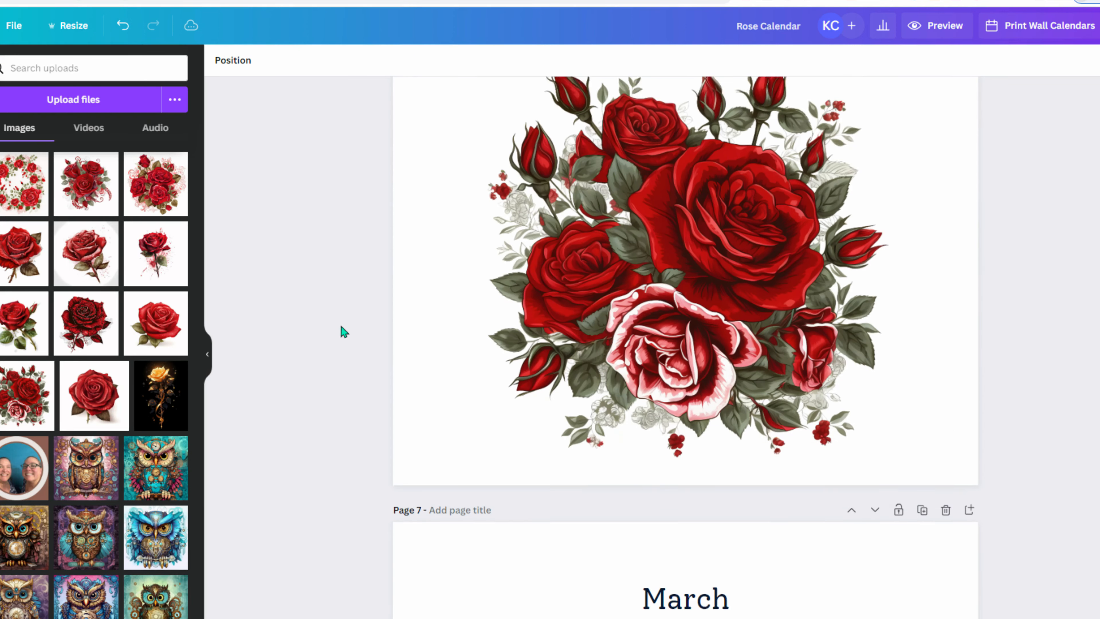
scroll(999, 371, "up", 3)
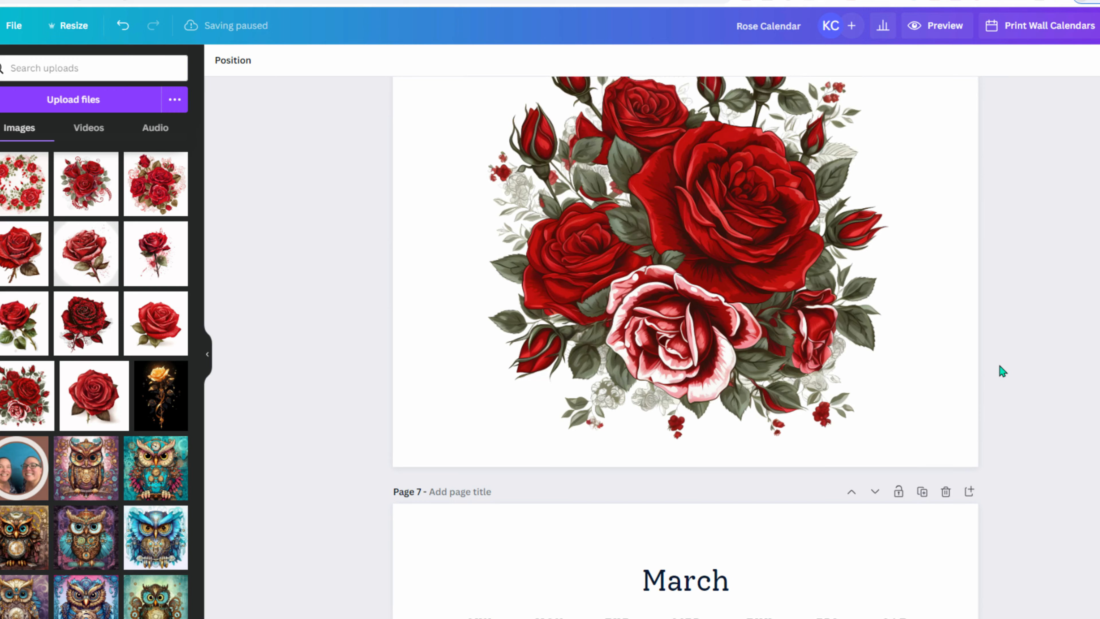
scroll(288, 410, "down", 20)
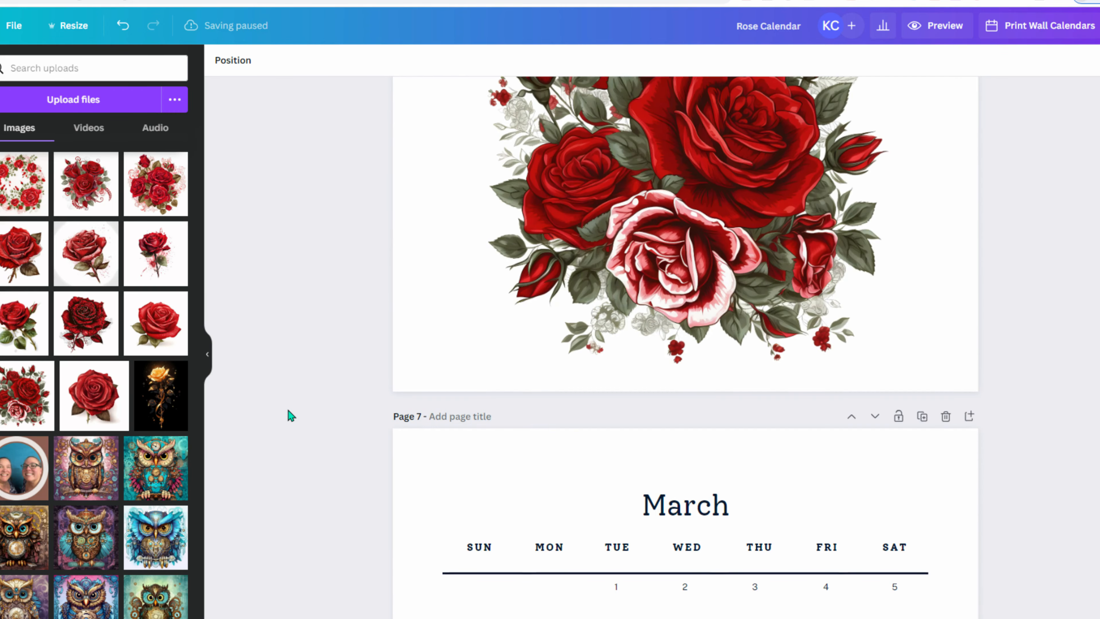
scroll(288, 411, "down", 1)
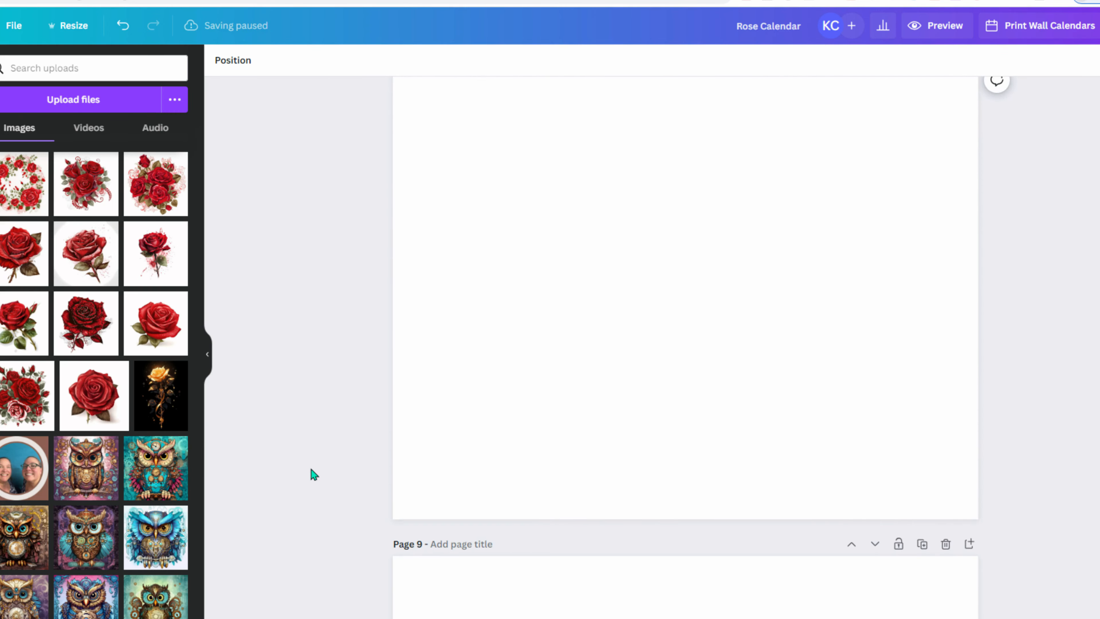
left_click(151, 327)
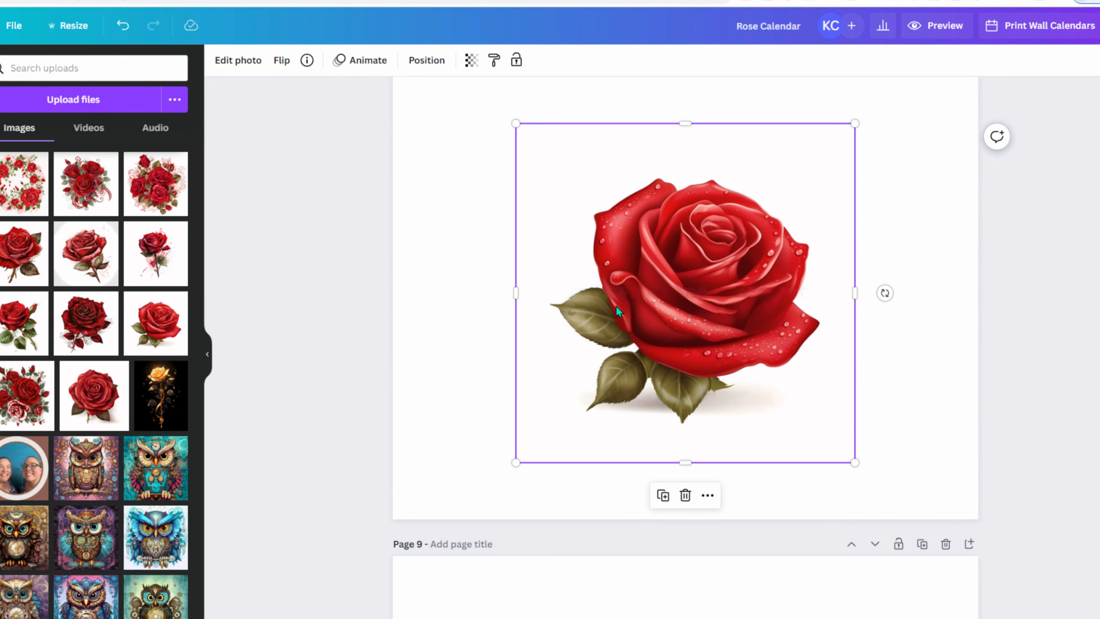
key("Delete")
left_click(176, 304)
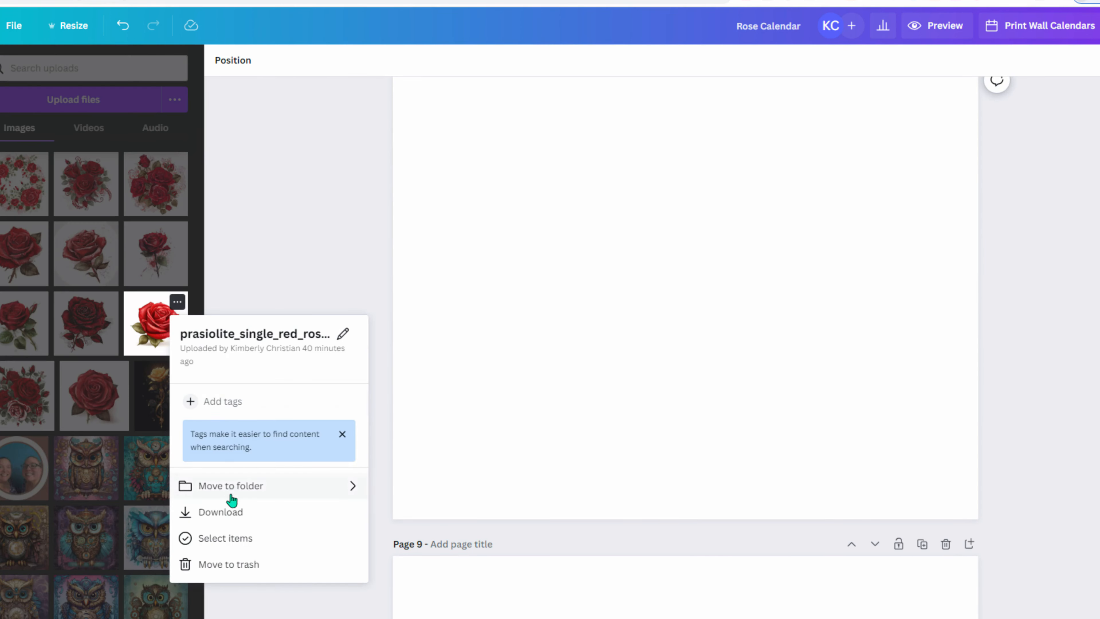
- Trash the single-rose upload, then add the dark-veined red rose and enlarge it across page 8
left_click(233, 567)
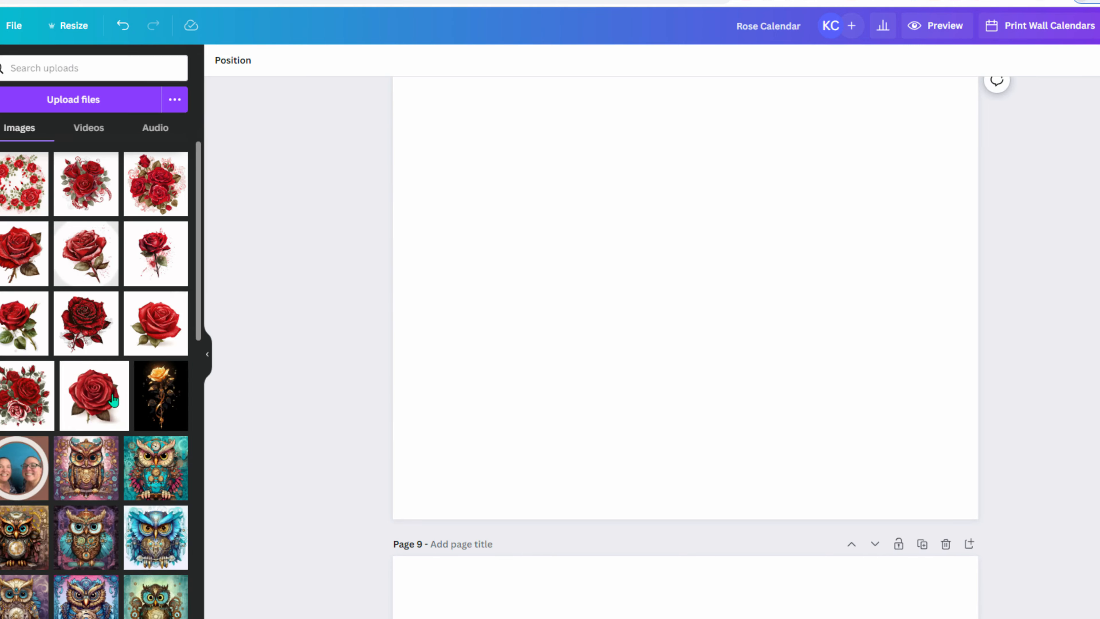
left_click(89, 336)
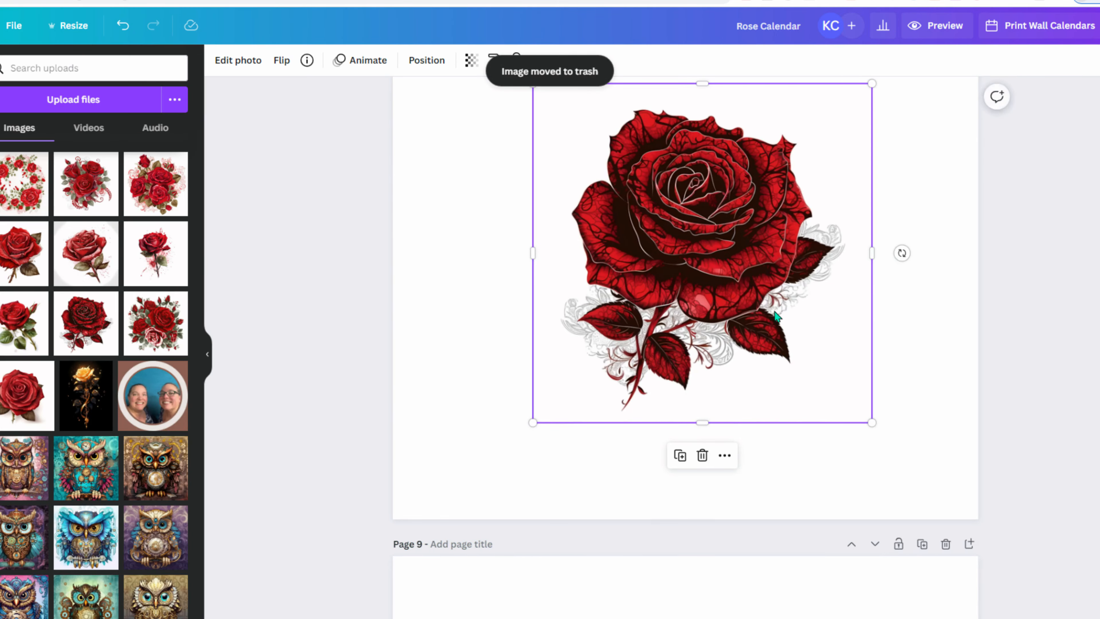
scroll(757, 369, "up", 4)
left_click_drag(757, 370, 791, 363)
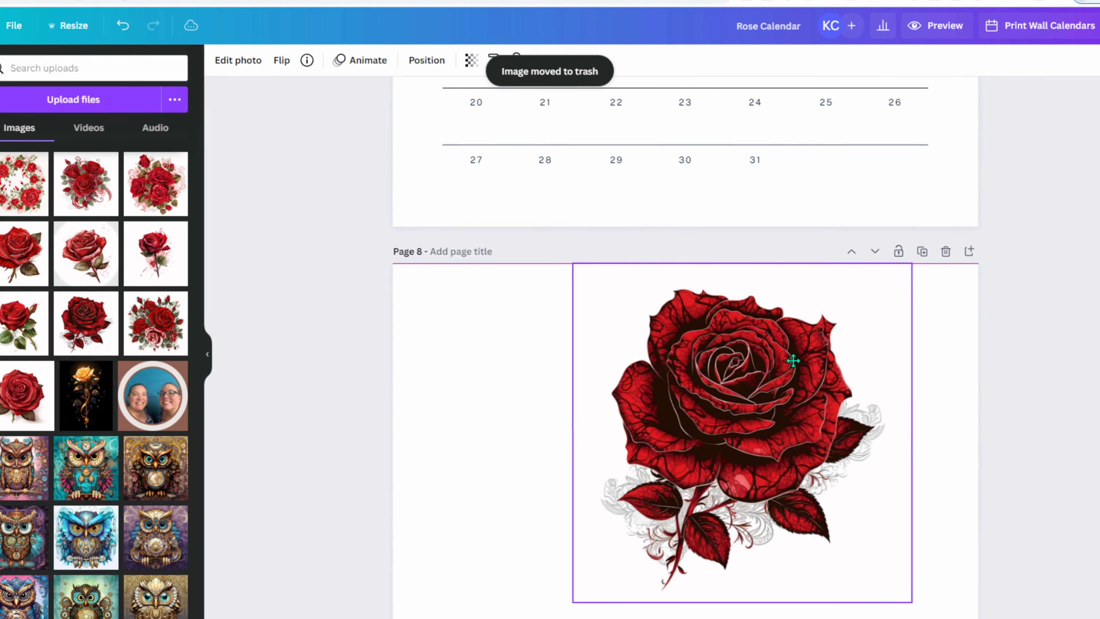
scroll(788, 347, "down", 5)
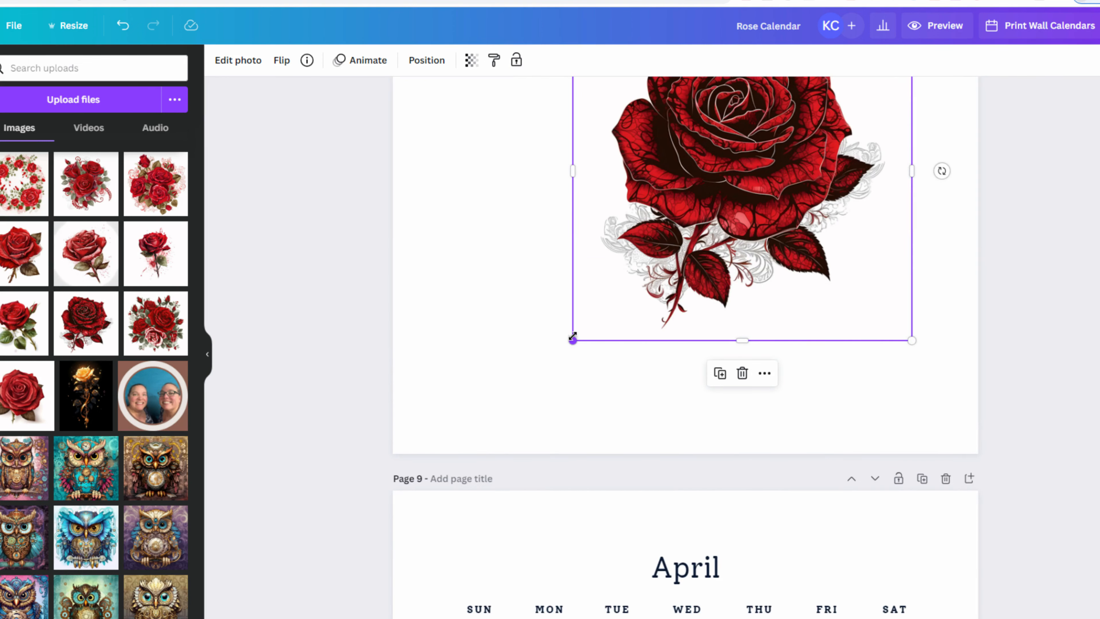
left_click_drag(572, 340, 405, 423)
scroll(385, 391, "up", 3)
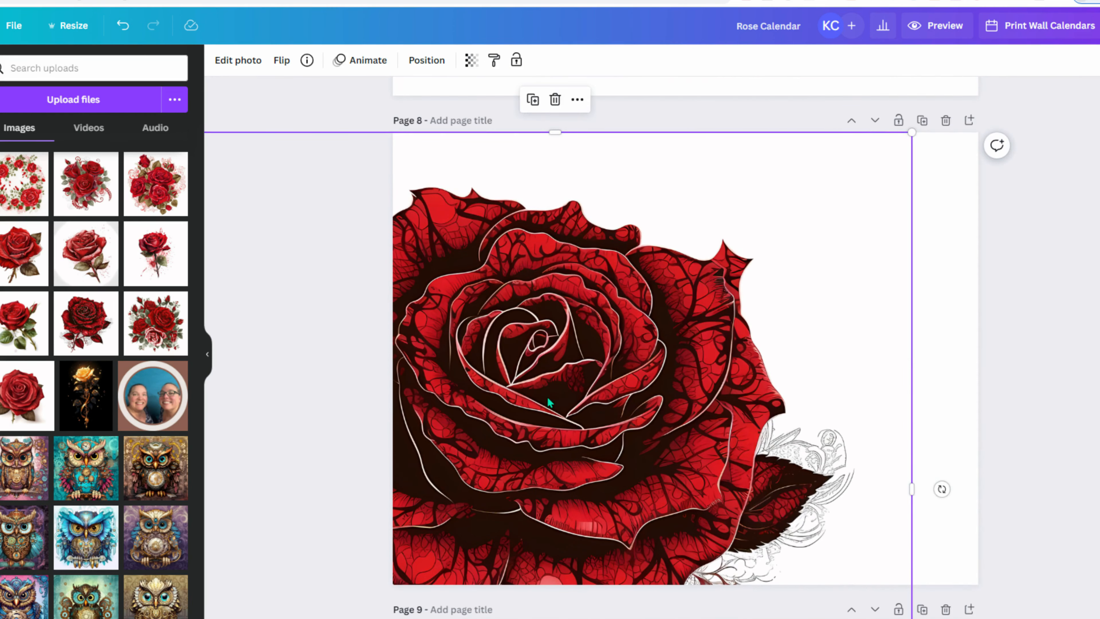
left_click_drag(1024, 19, 1044, 2)
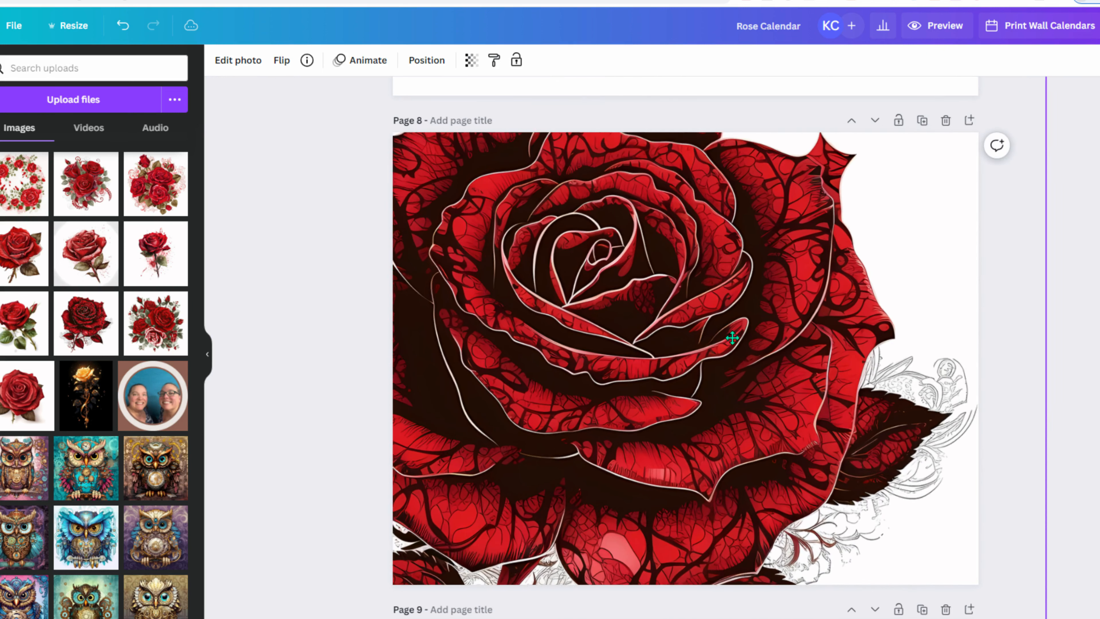
left_click_drag(740, 319, 691, 388)
- Apply BG Remover to the dark-veined rose on page 8, then close the editing panel
left_click(252, 61)
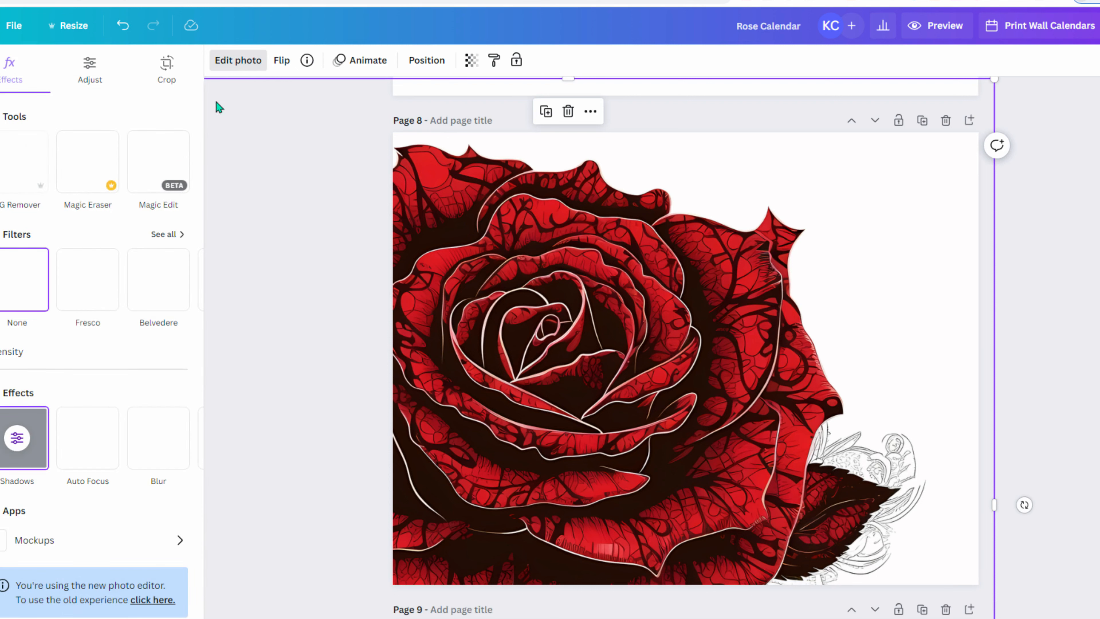
left_click(32, 185)
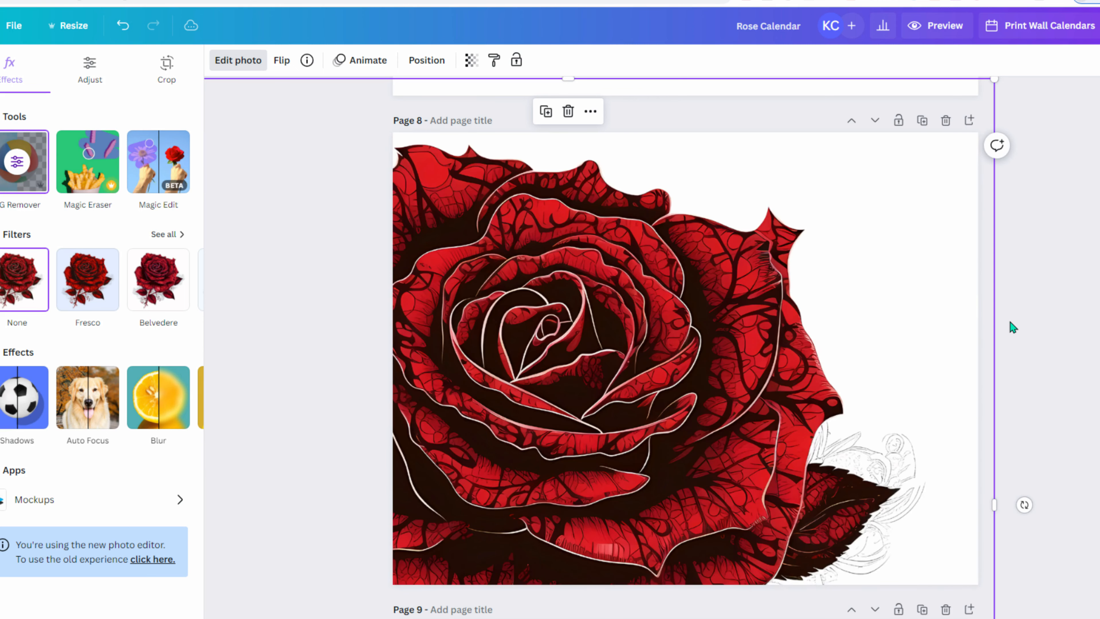
scroll(1011, 322, "down", 3)
scroll(1015, 319, "up", 5)
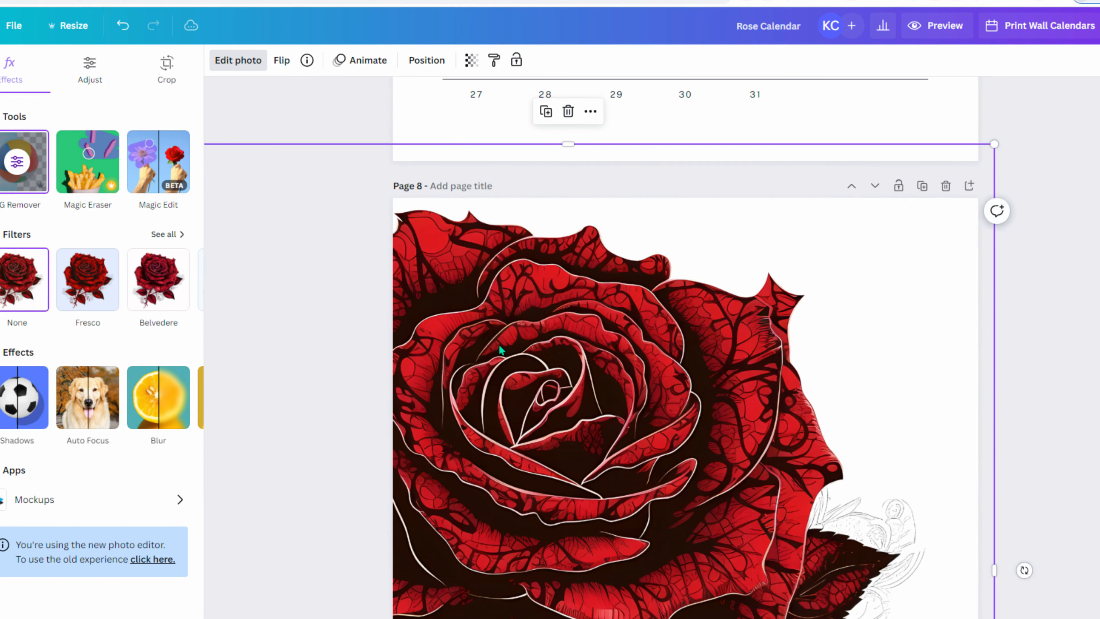
left_click(453, 285)
- Add the dewy red rose with a bud to Page 10 and enlarge it to fill the page
left_click(991, 342)
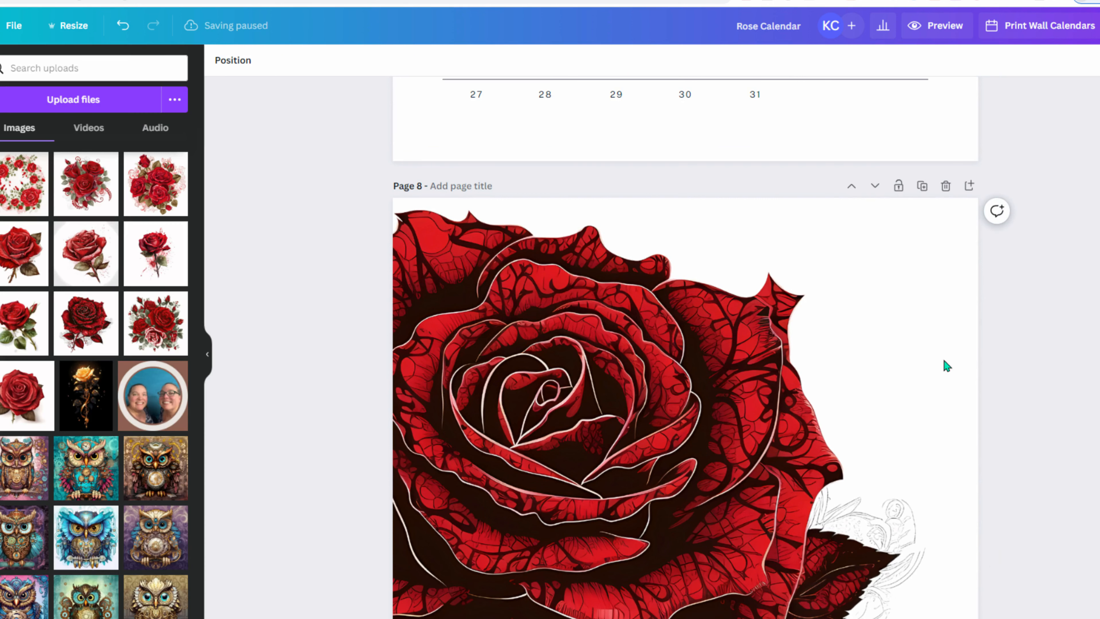
scroll(345, 336, "down", 2)
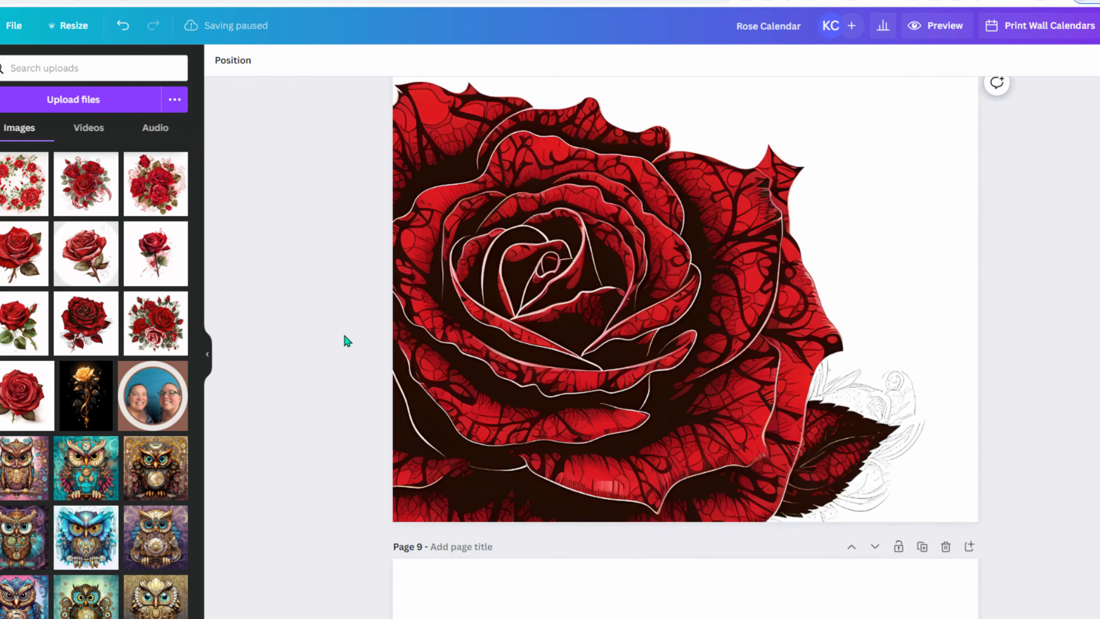
scroll(315, 322, "down", 1)
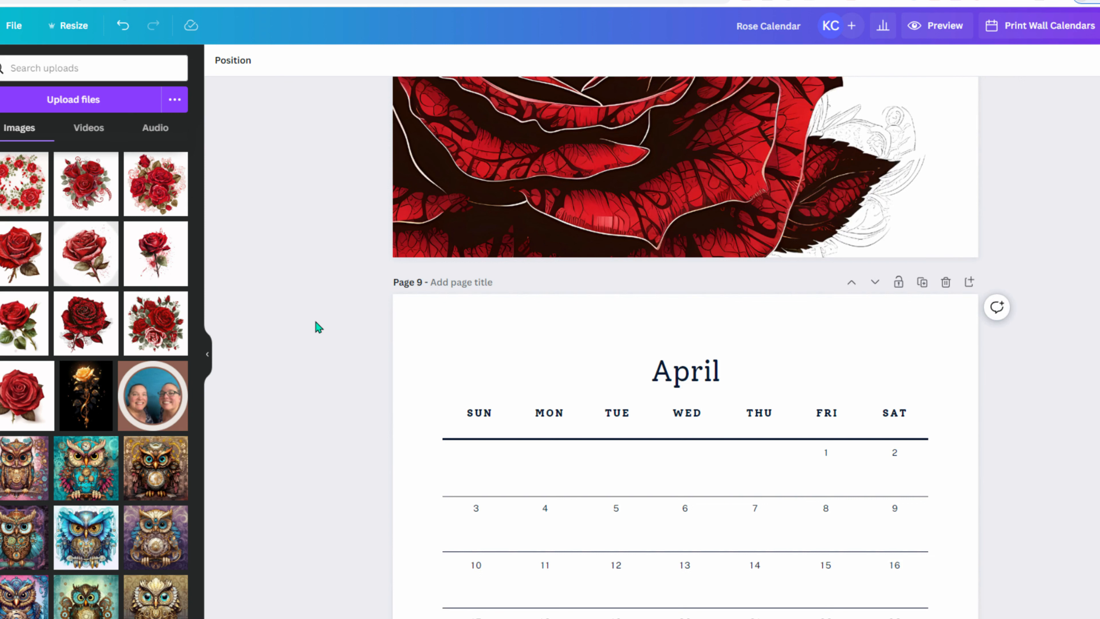
scroll(315, 322, "down", 5)
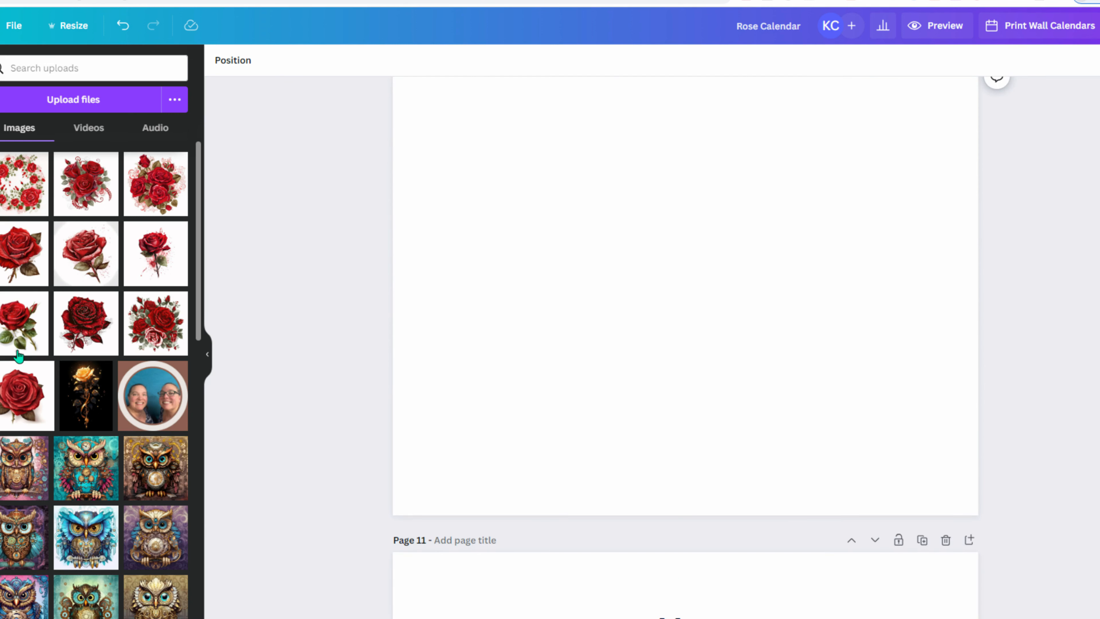
left_click(21, 334)
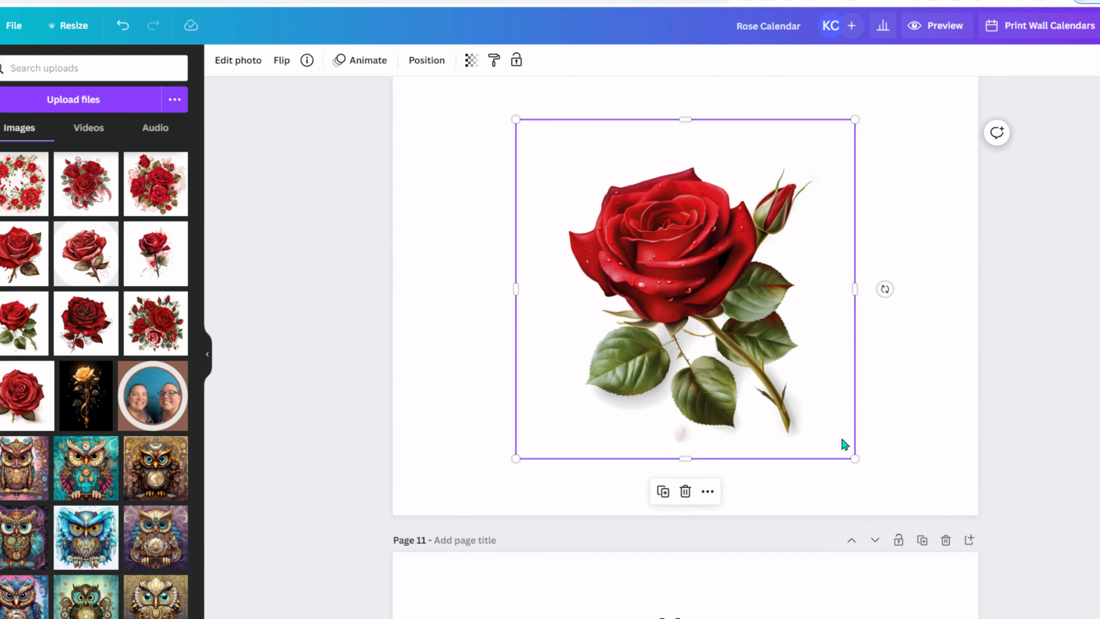
left_click_drag(859, 463, 953, 556)
scroll(569, 262, "up", 2)
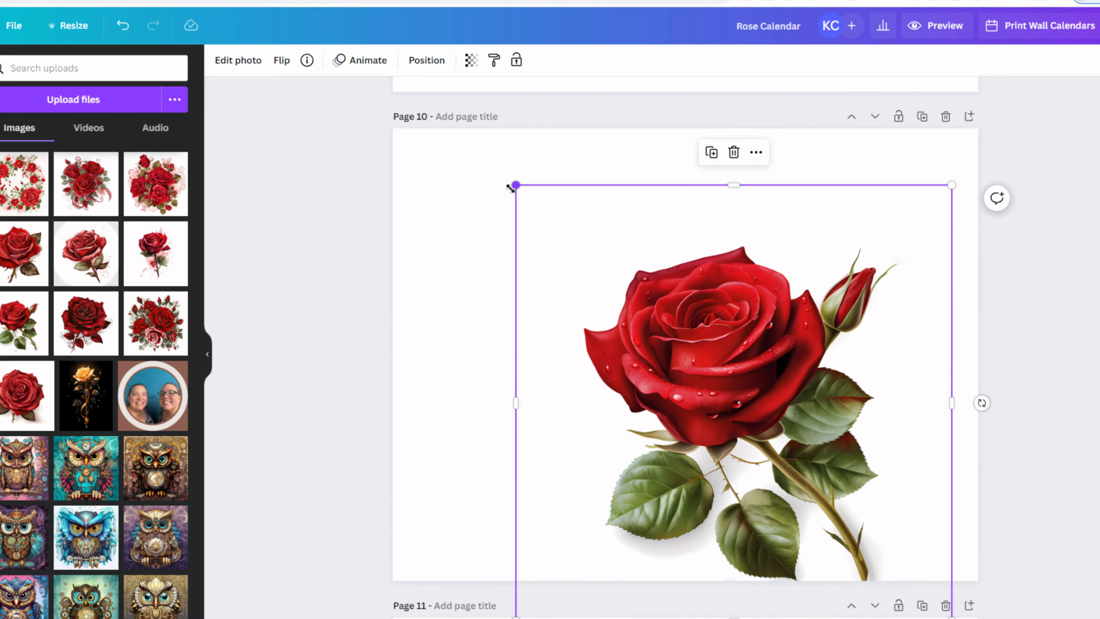
left_click_drag(510, 187, 251, 61)
left_click_drag(492, 265, 604, 380)
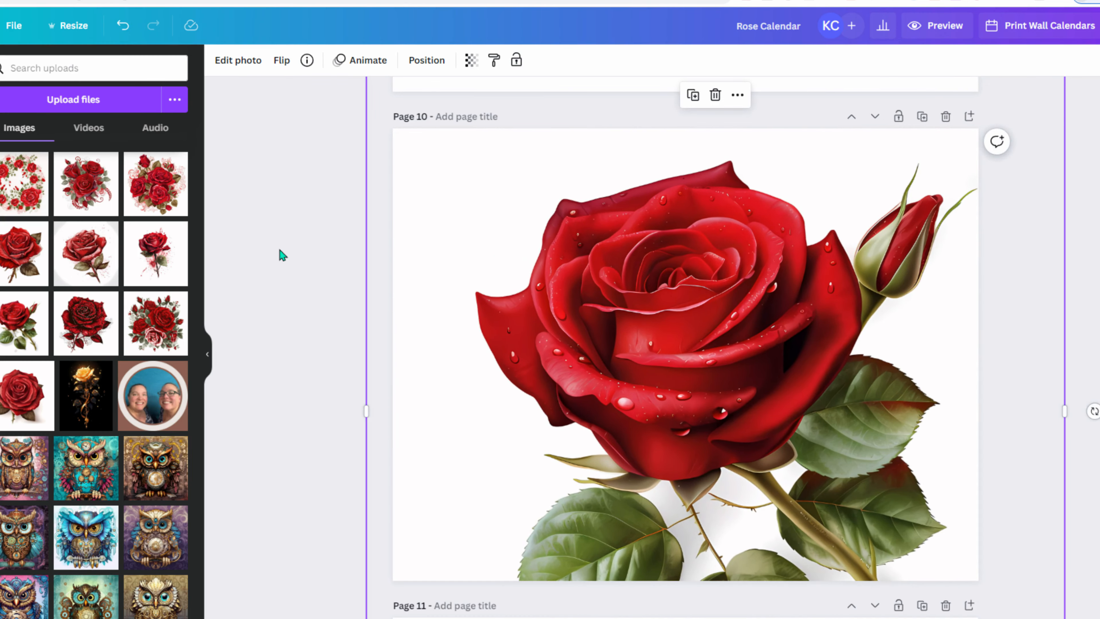
left_click(253, 63)
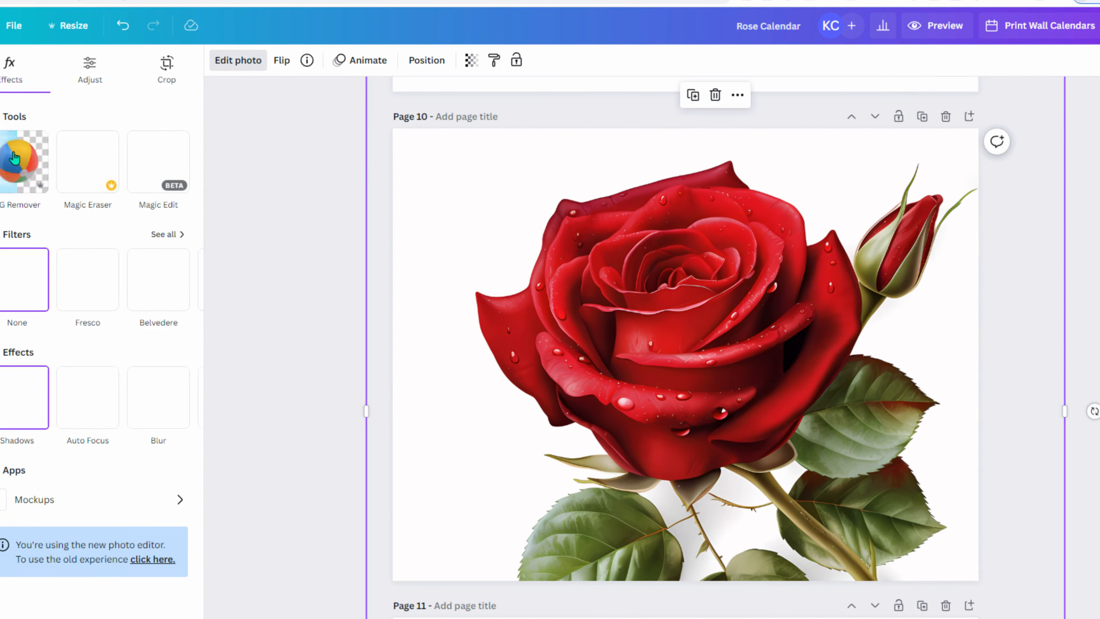
left_click(14, 159)
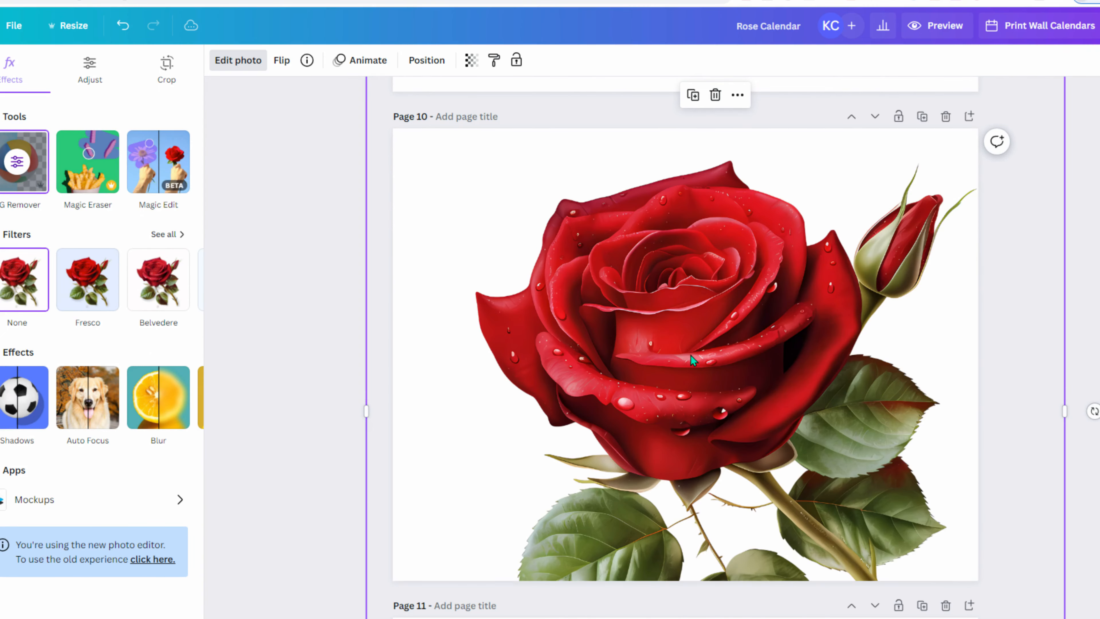
left_click(313, 267)
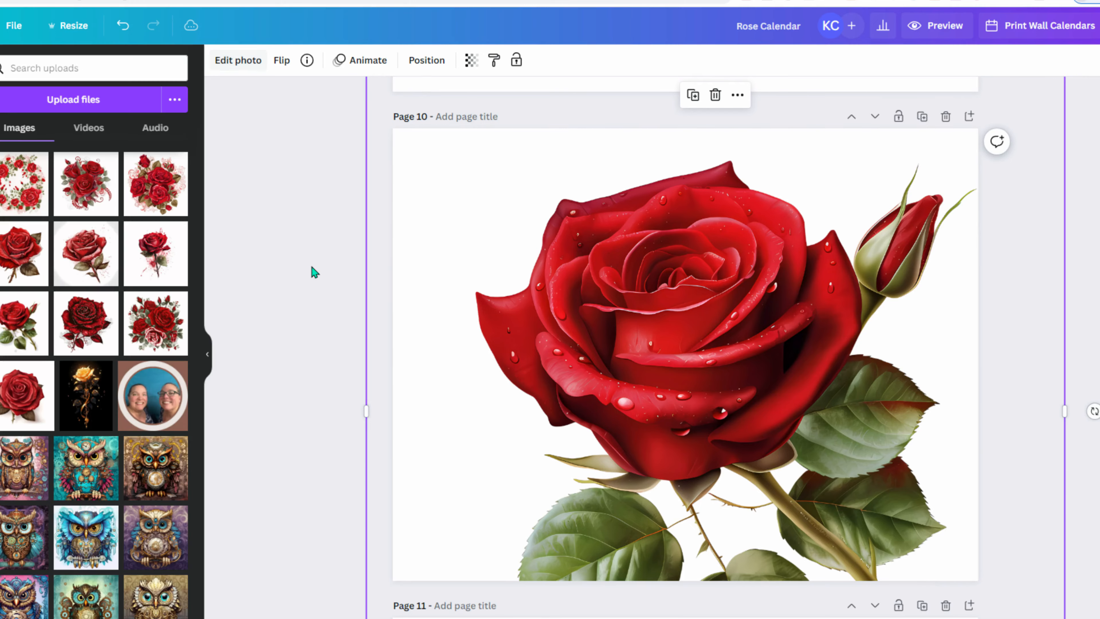
scroll(312, 267, "down", 4)
scroll(311, 267, "up", 10)
scroll(310, 267, "up", 20)
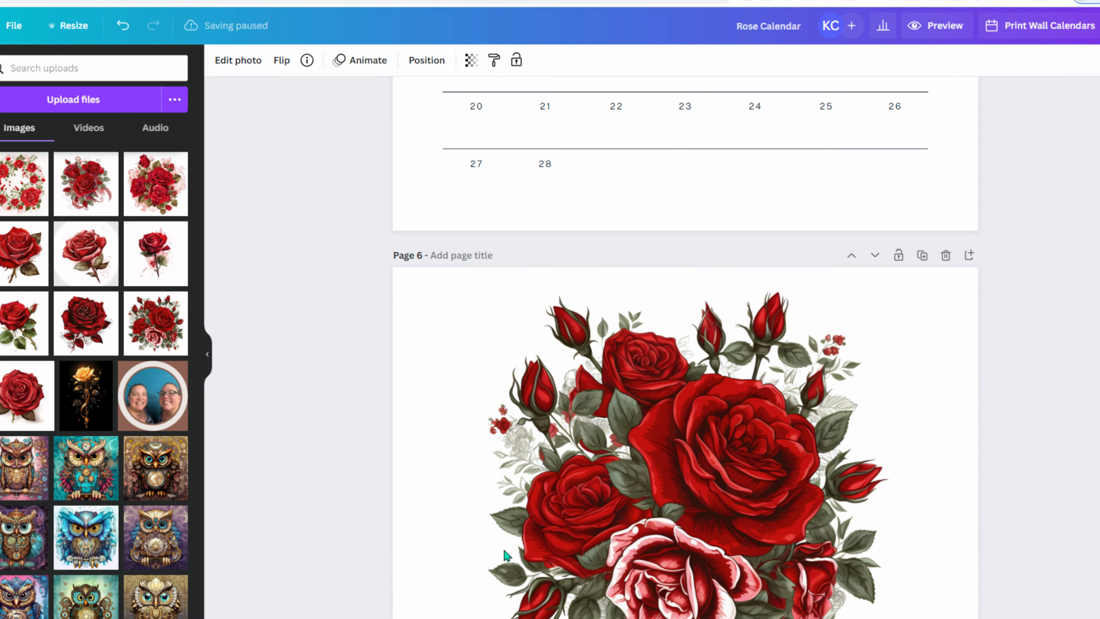
scroll(270, 429, "down", 12)
scroll(269, 432, "down", 15)
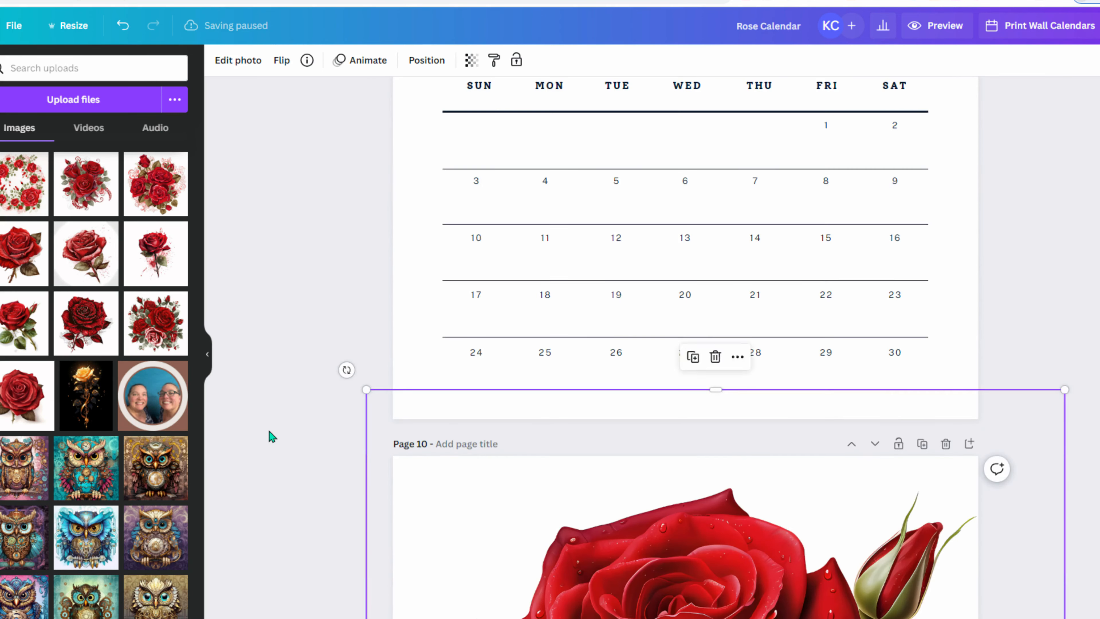
scroll(268, 433, "down", 10)
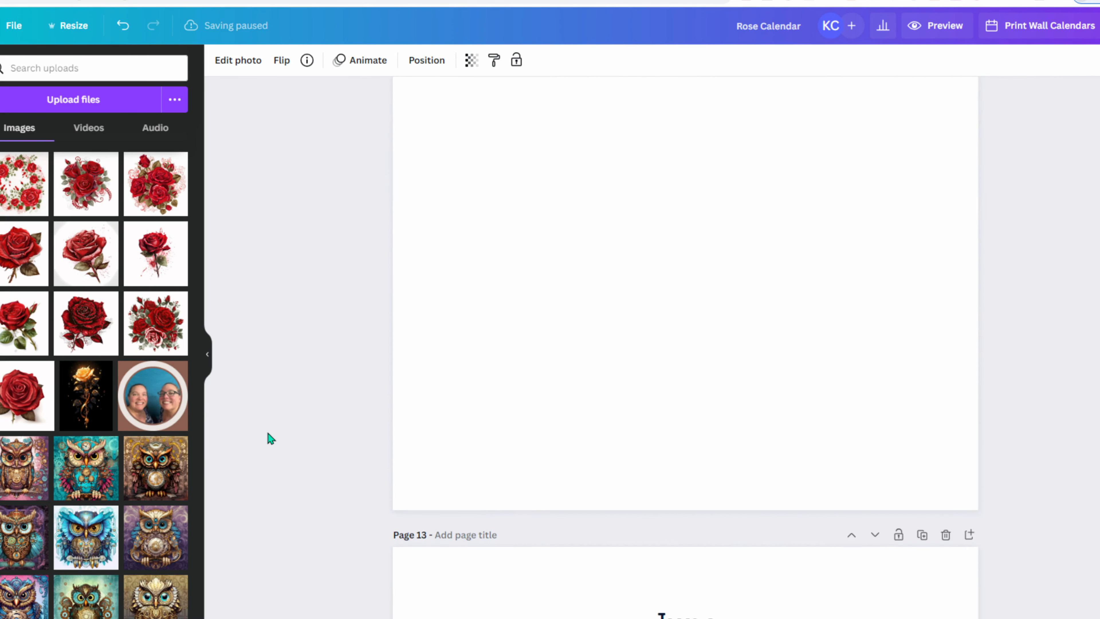
scroll(268, 434, "up", 5)
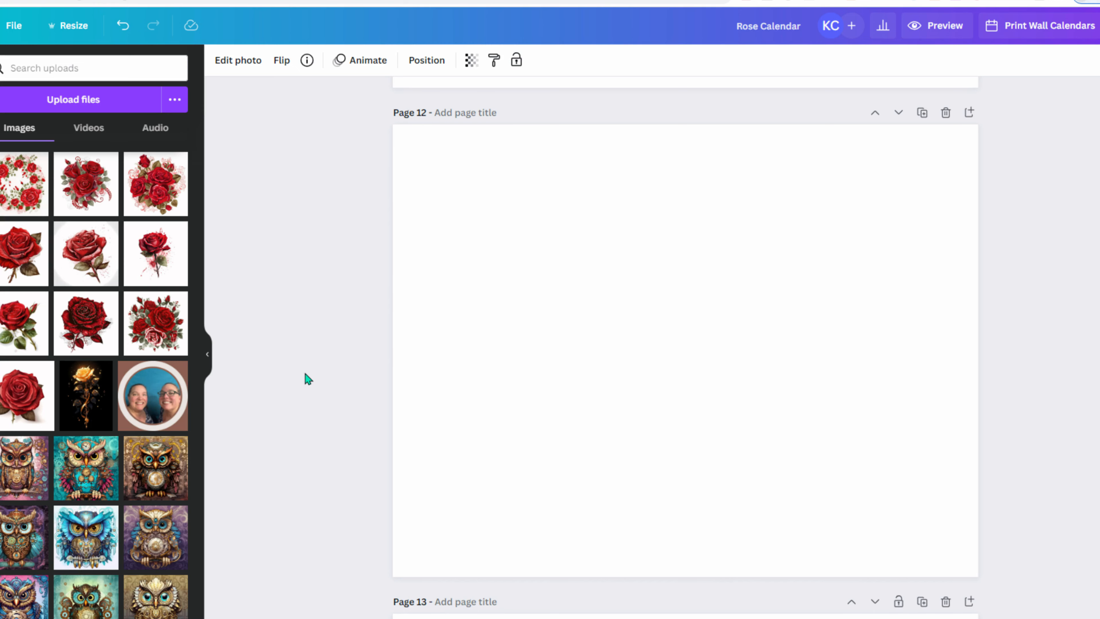
scroll(303, 385, "up", 10)
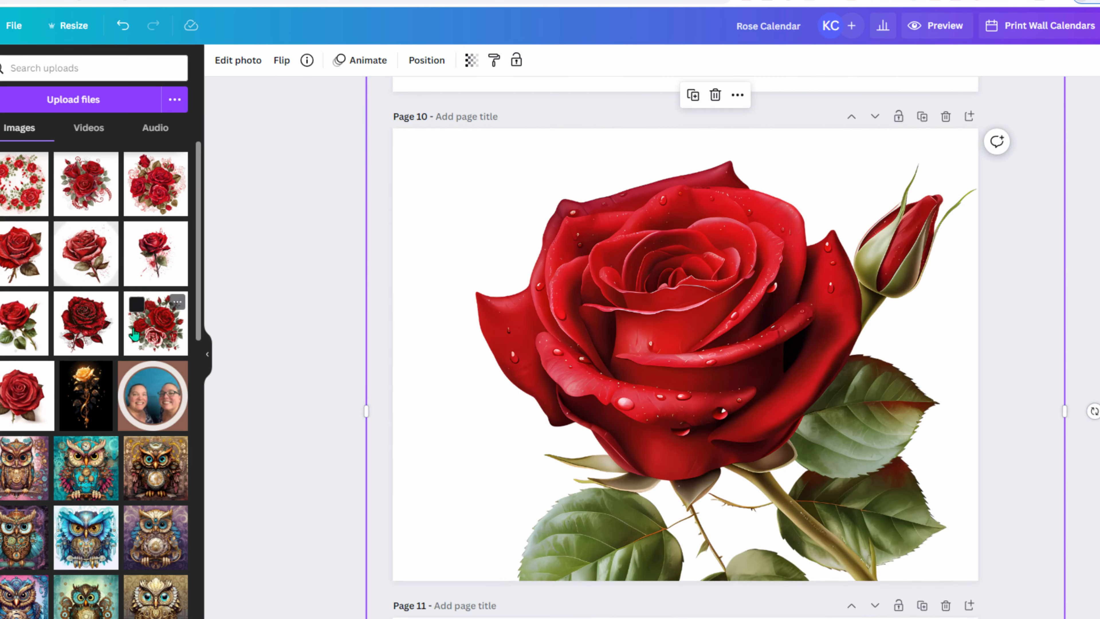
scroll(295, 366, "down", 10)
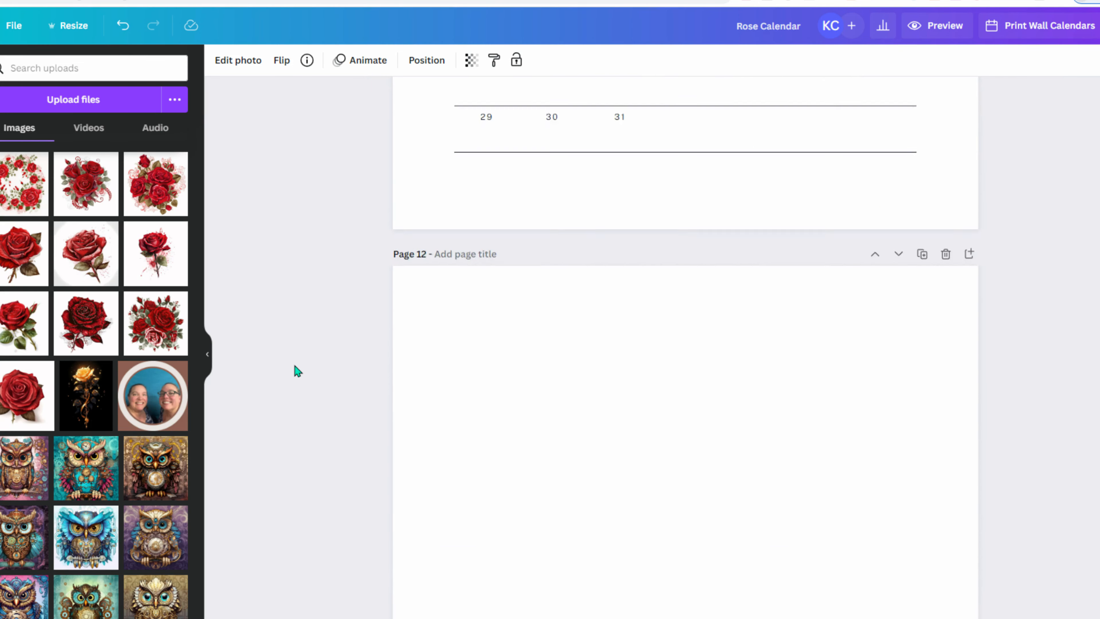
- Add the splattered watercolour rose to Page 12, resize it, and move it lower right
left_click(160, 278)
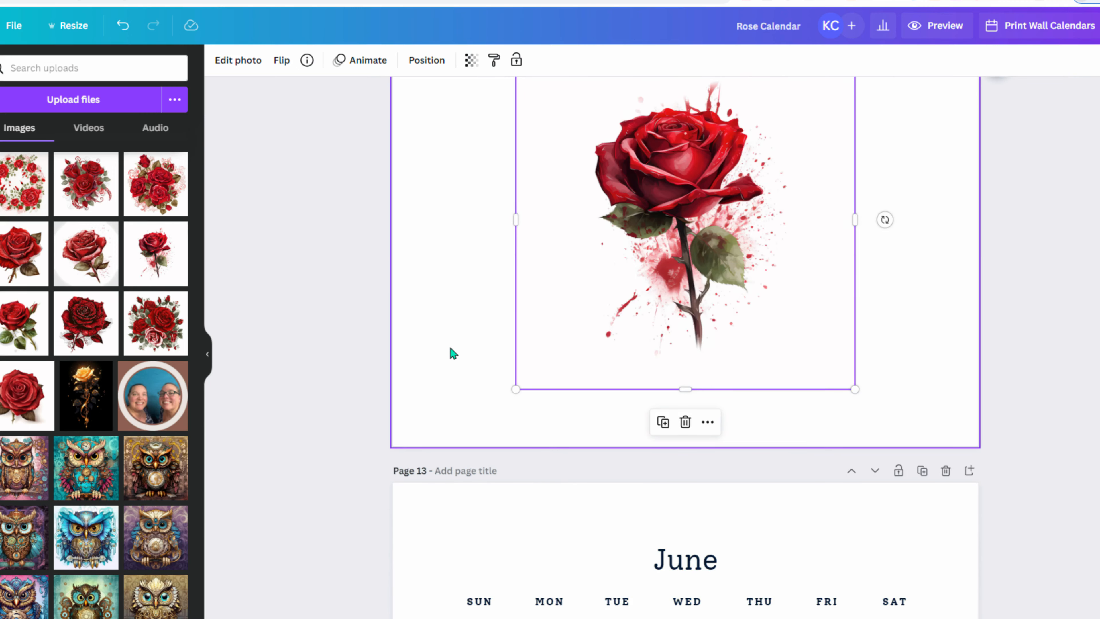
scroll(588, 494, "up", 4)
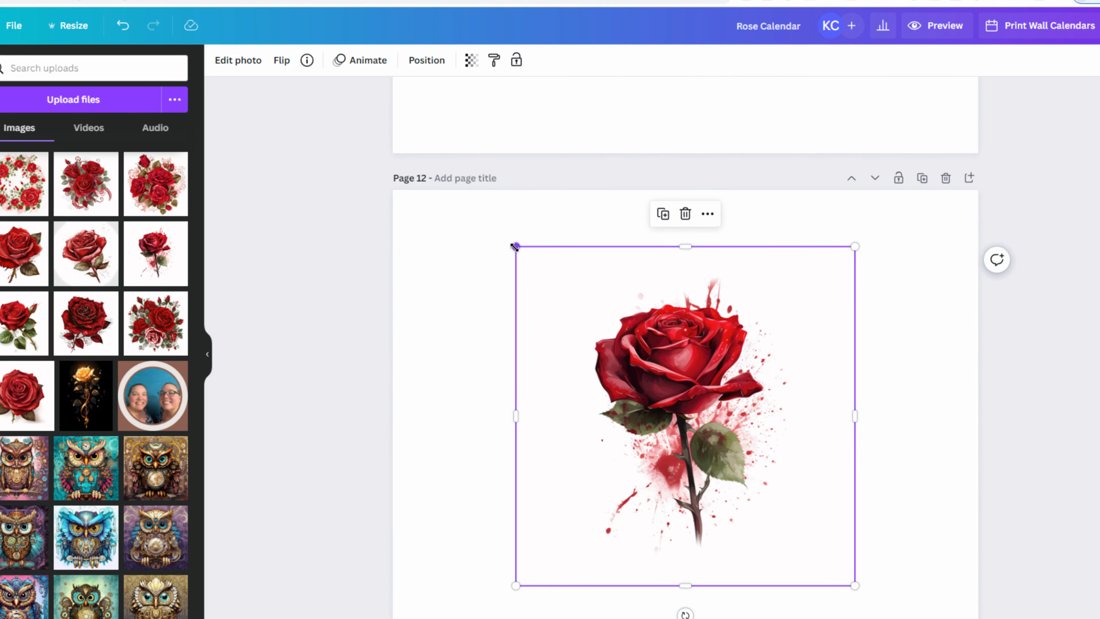
left_click_drag(514, 246, 385, 186)
scroll(666, 469, "down", 2)
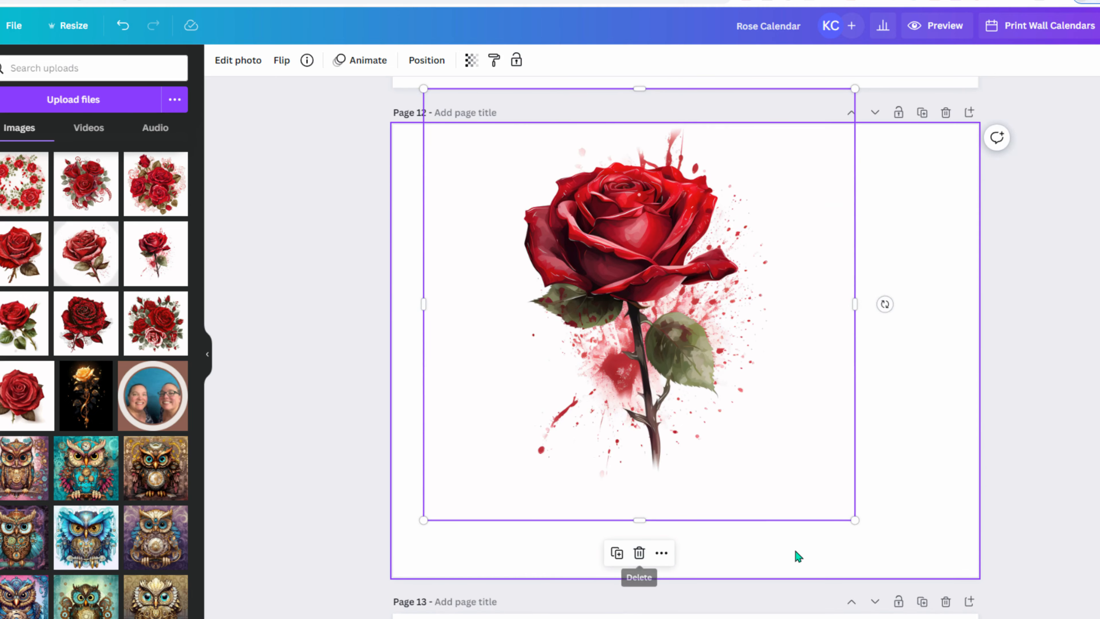
left_click(294, 411)
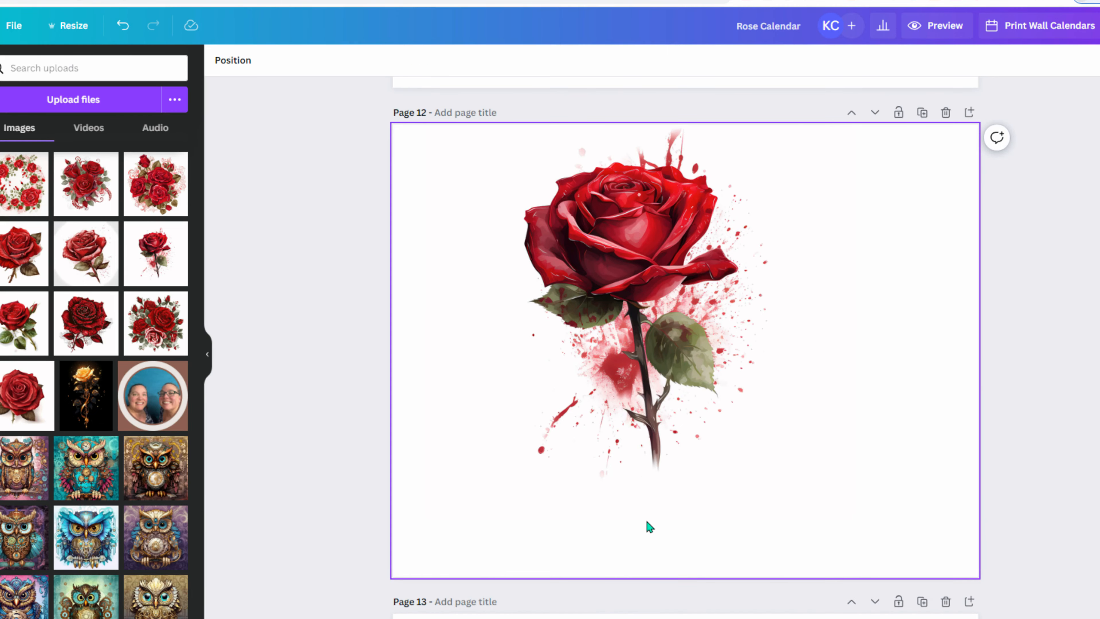
left_click(641, 475)
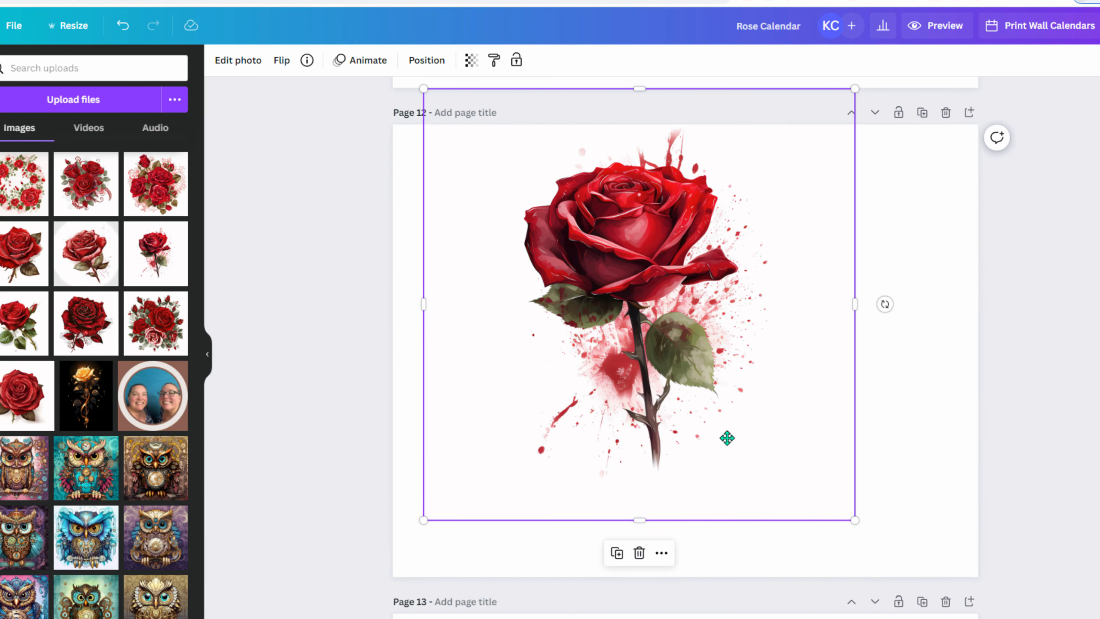
left_click_drag(727, 437, 764, 474)
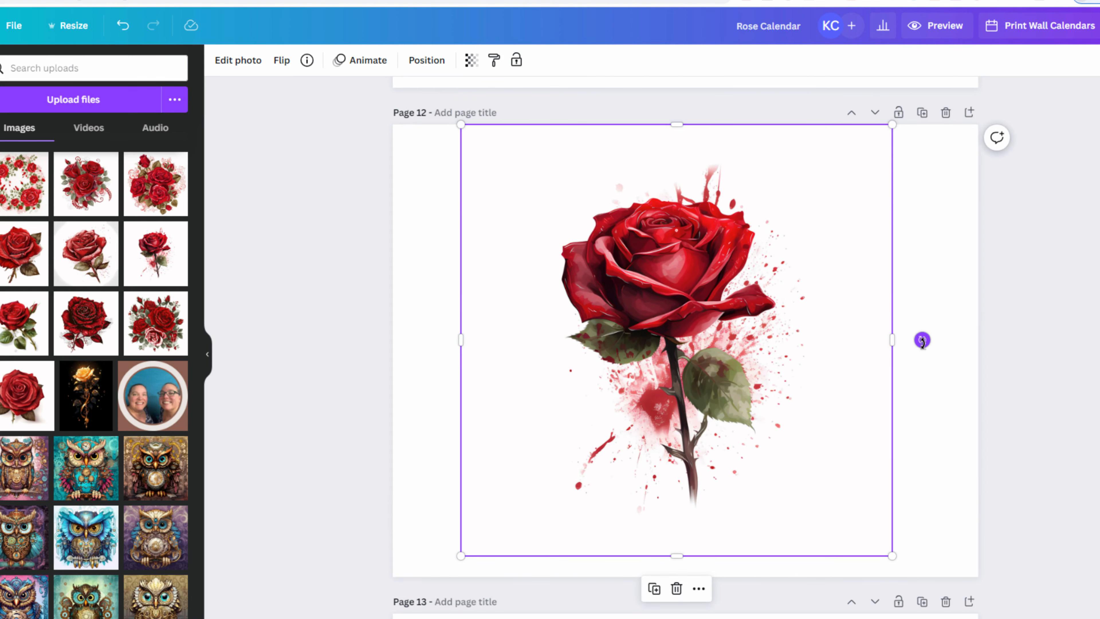
- Tilt the rose about -25° and enlarge it past the page edges, bloom on the page
left_click_drag(922, 340, 841, 220)
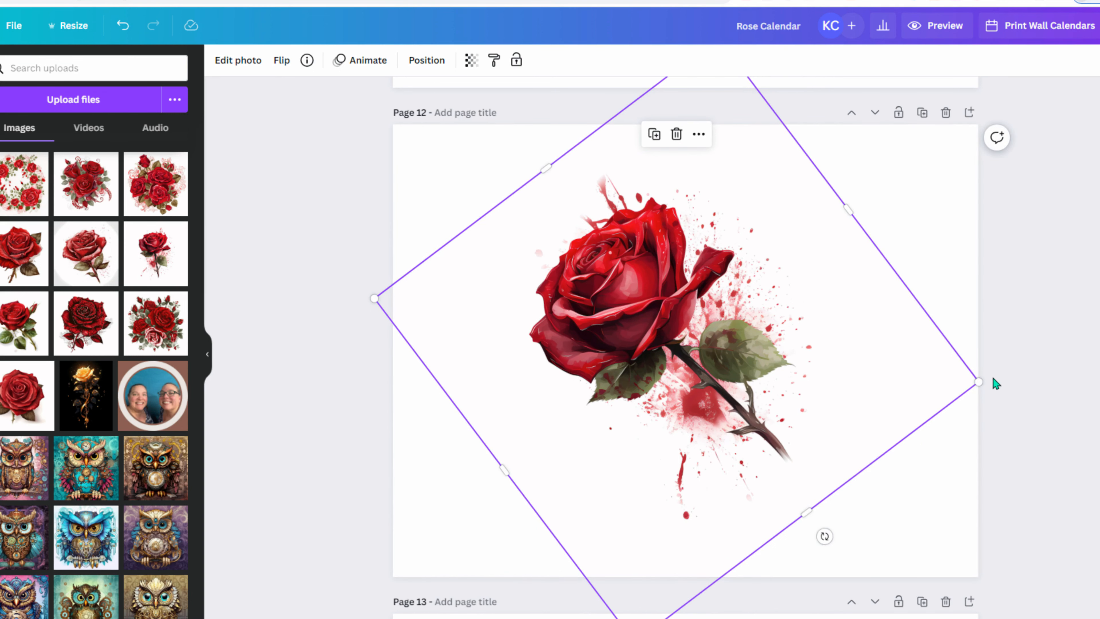
left_click_drag(979, 380, 1034, 358)
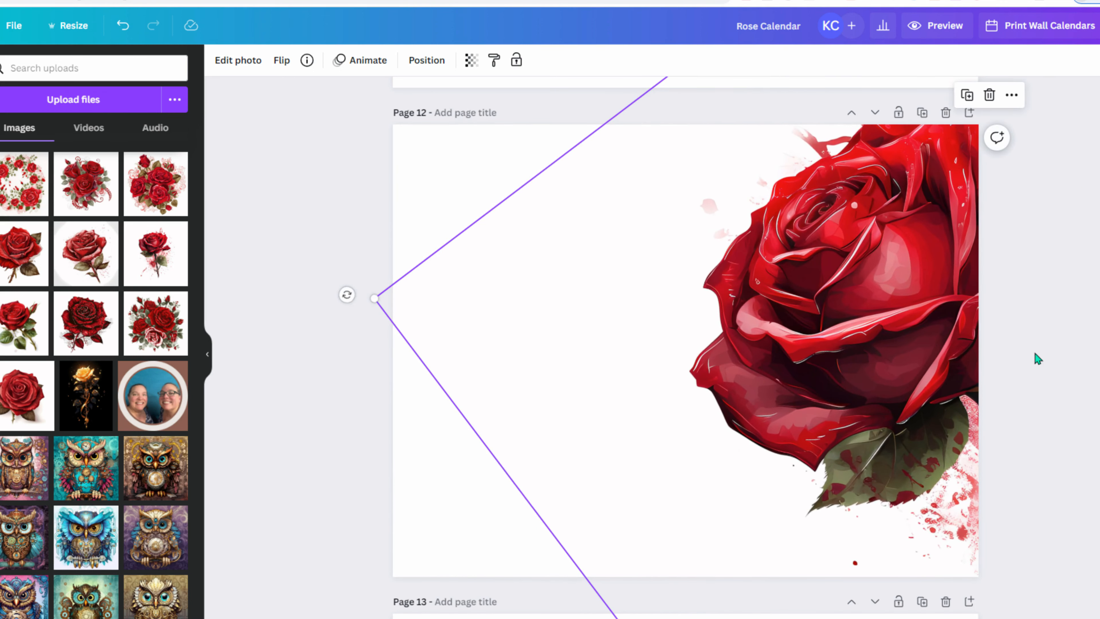
left_click_drag(855, 308, 248, 192)
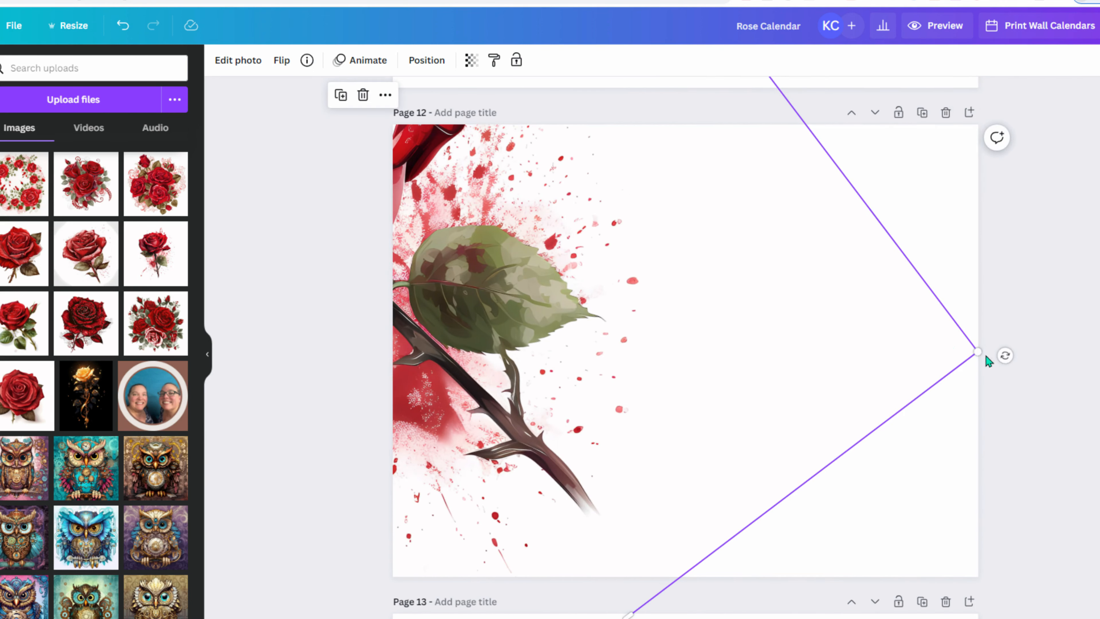
left_click_drag(979, 352, 1099, 438)
left_click_drag(797, 295, 989, 471)
left_click_drag(763, 449, 704, 412)
- Reselect the enlarged splatter rose on Page 12 and apply BG Remover from Edit photo
left_click(283, 368)
left_click(423, 199)
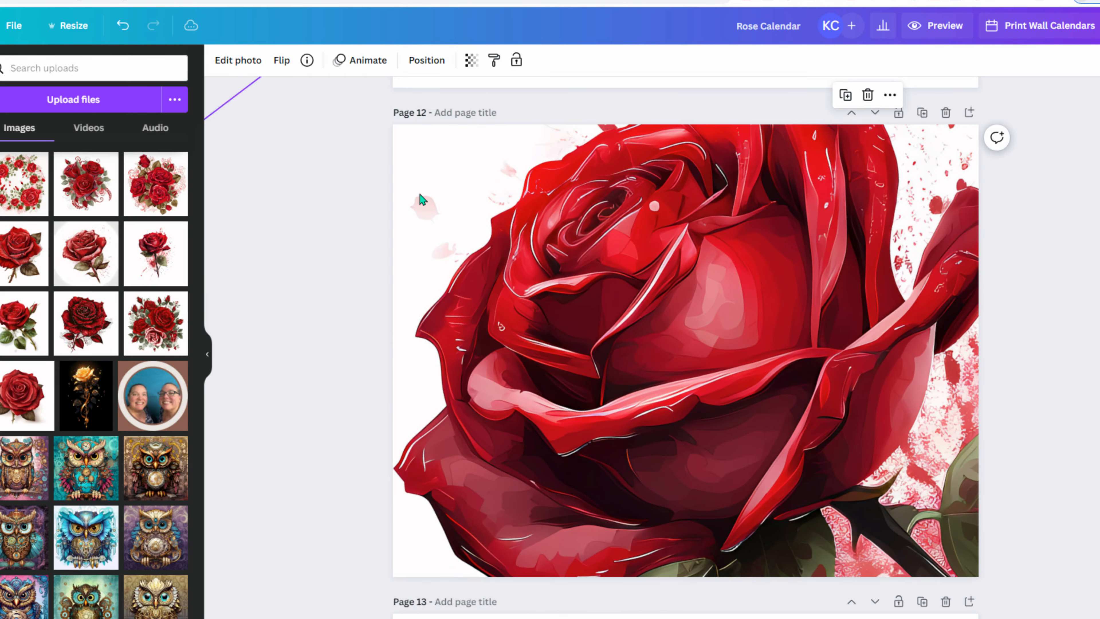
left_click(279, 60)
left_click(241, 60)
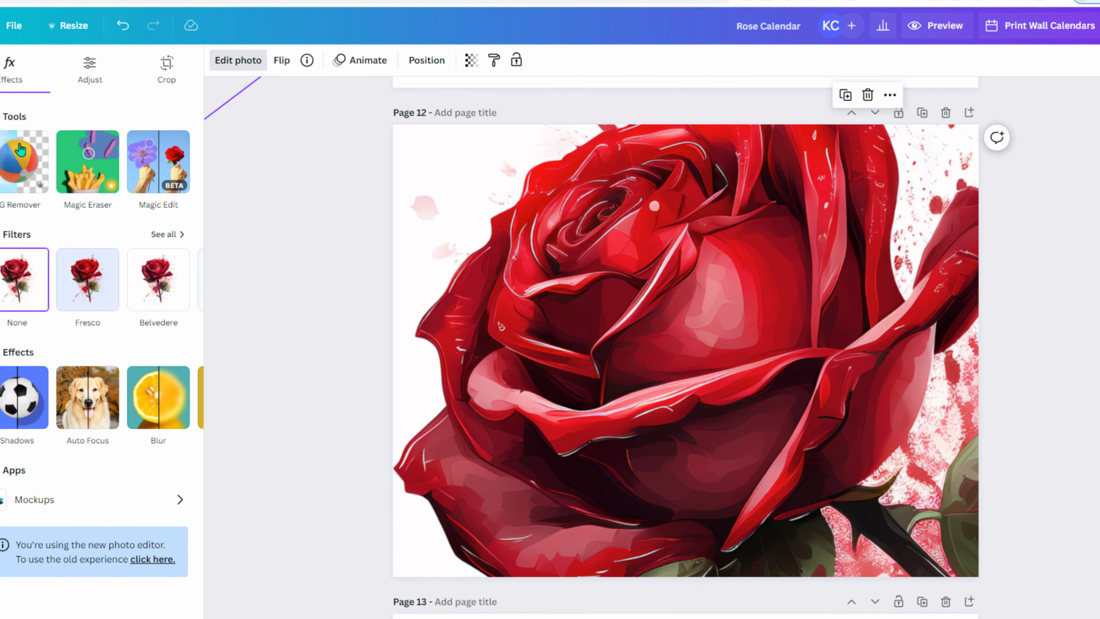
left_click(24, 166)
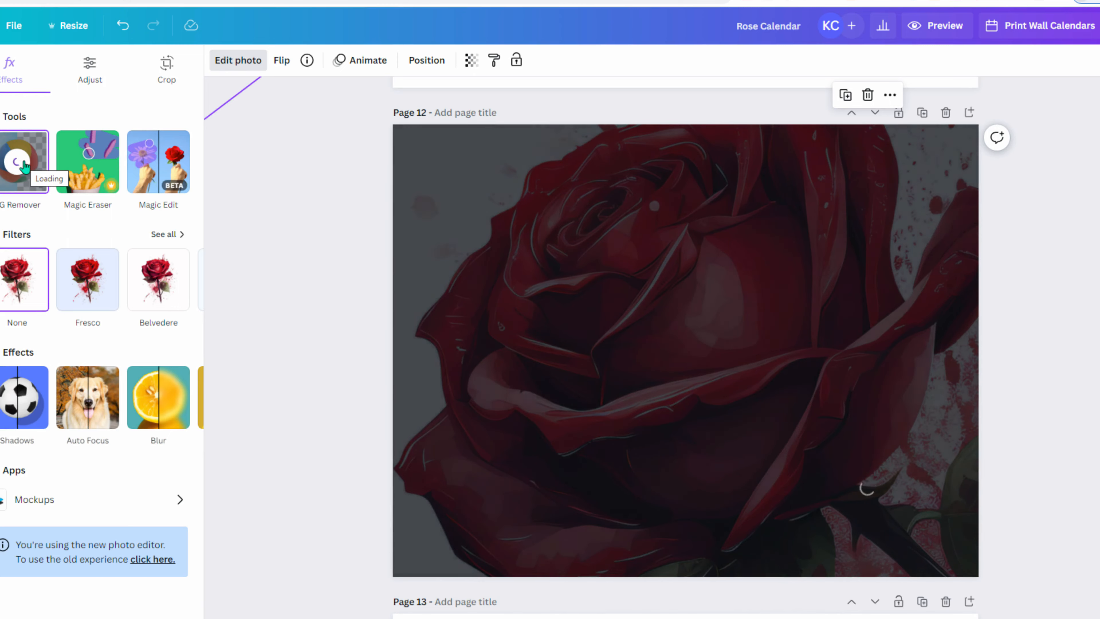
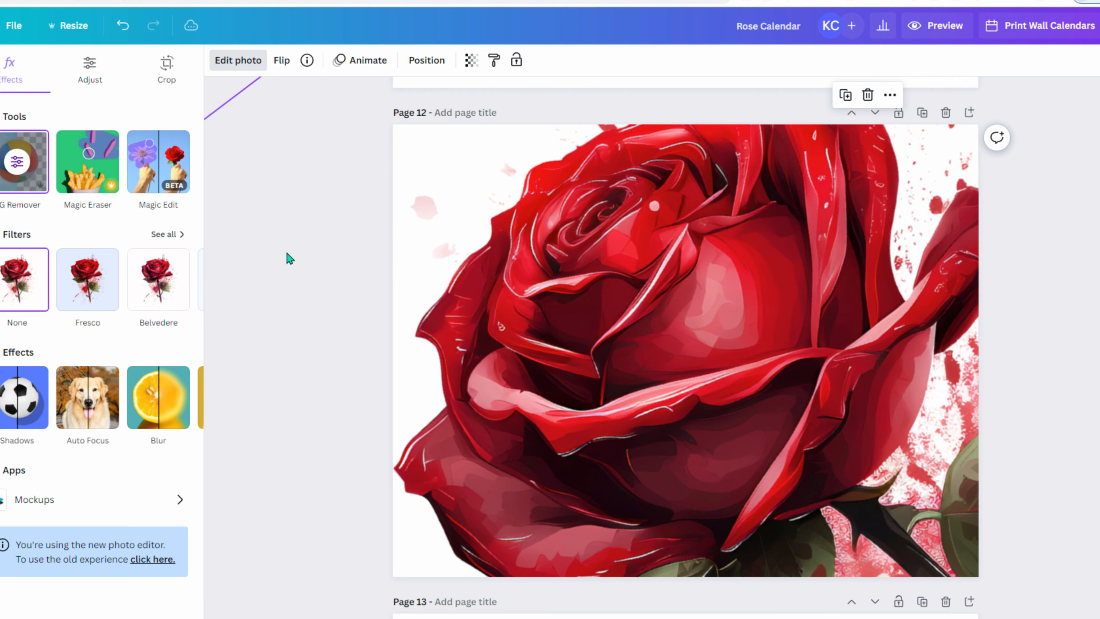
- Scroll down from page 12 to the blank page 14 above the July calendar
scroll(261, 338, "down", 10)
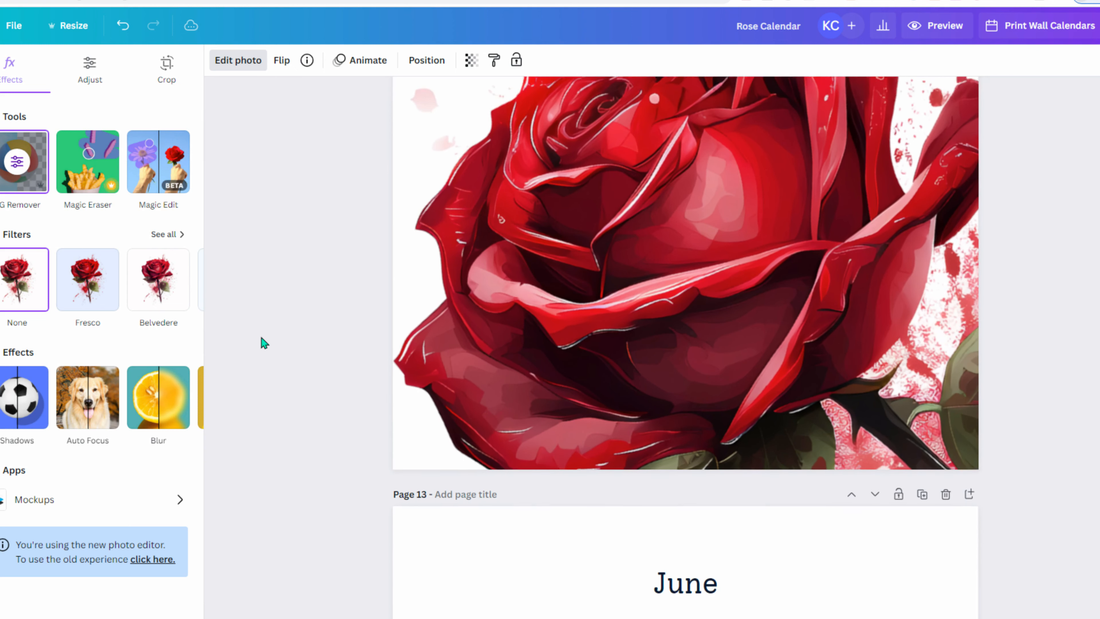
scroll(260, 351, "down", 6)
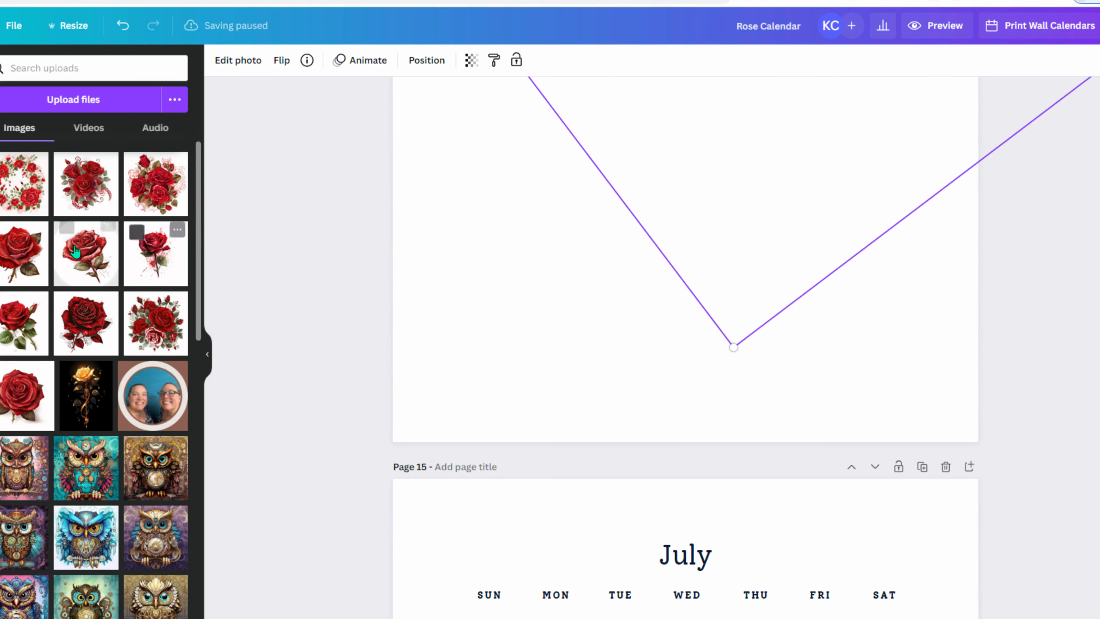
- Move the first single-rose upload to the trash and clear it from page 14
left_click(83, 258)
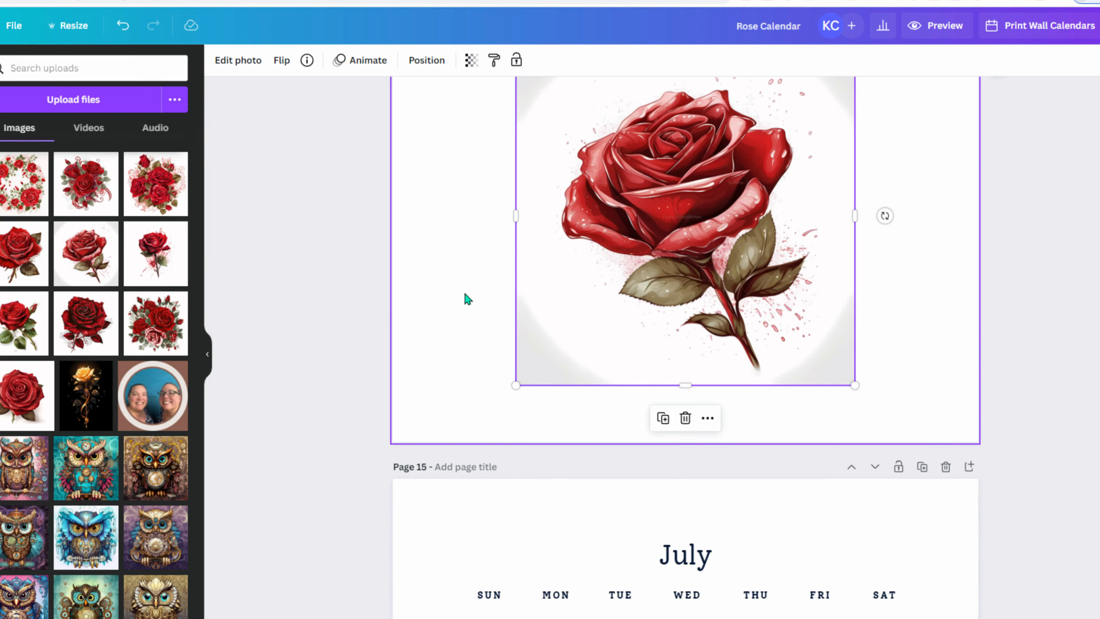
key("Delete")
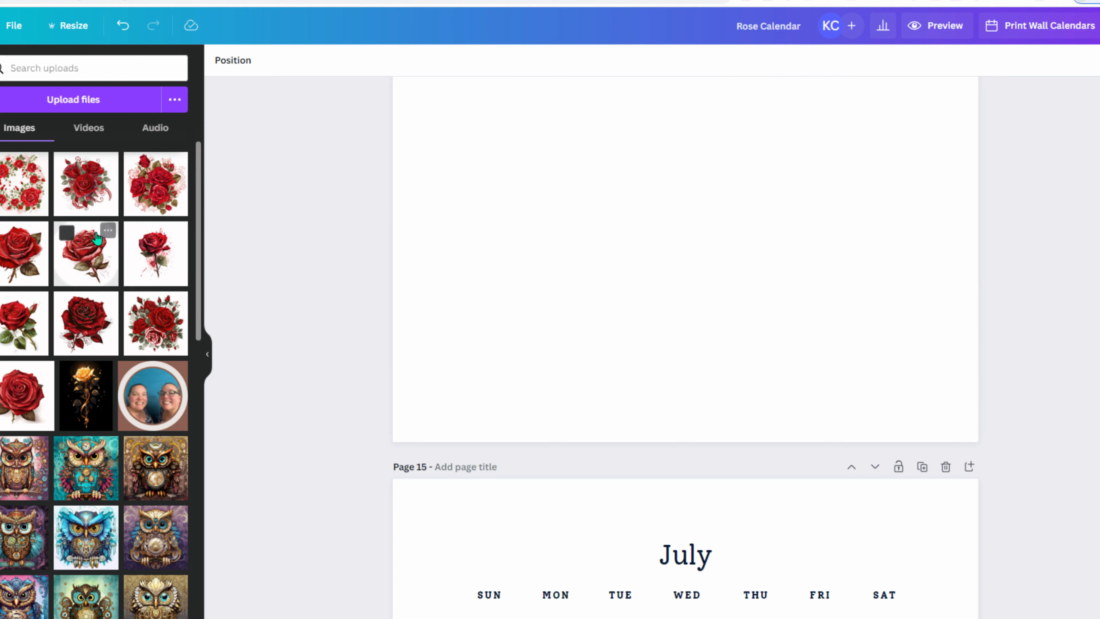
left_click(107, 235)
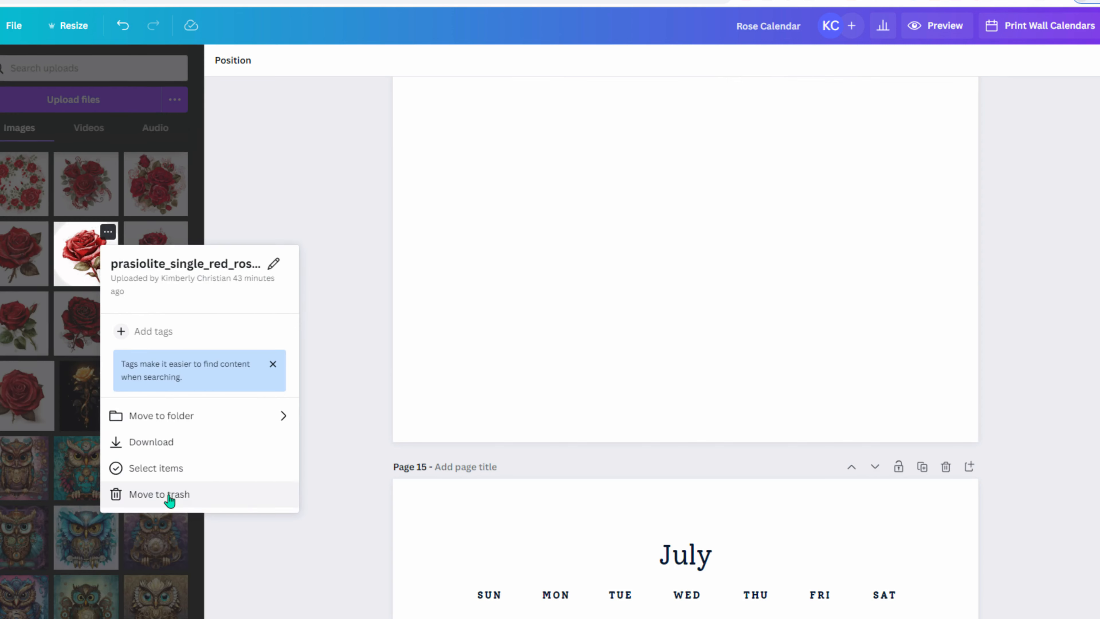
left_click(169, 494)
key("ctrl+z")
key("Delete")
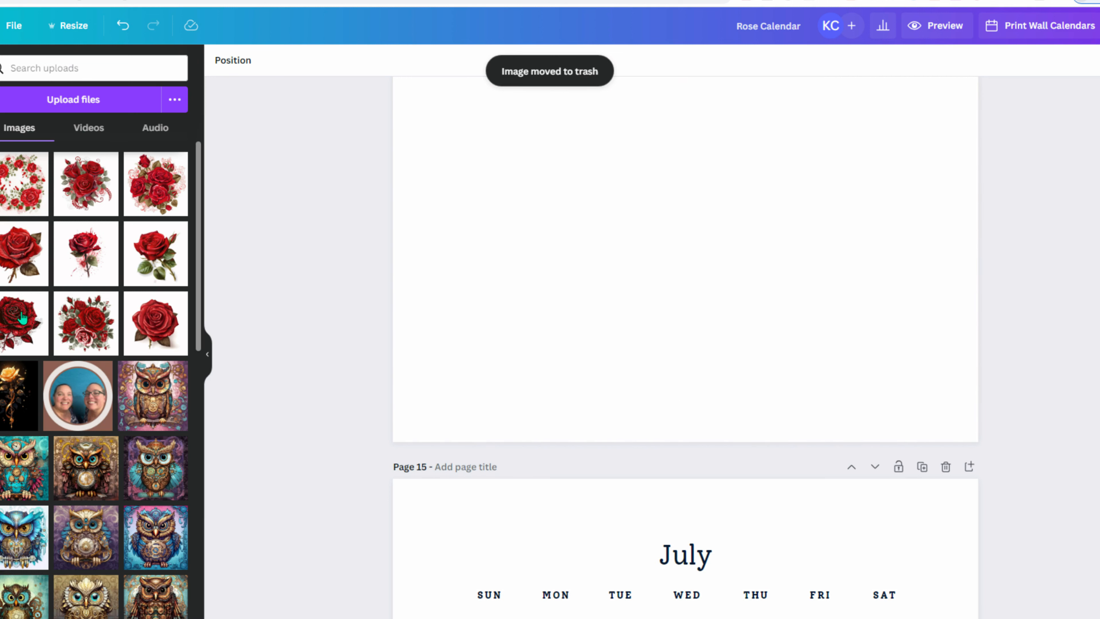
- Trash the second single-rose upload and place the rose cluster image on page 14
left_click(37, 233)
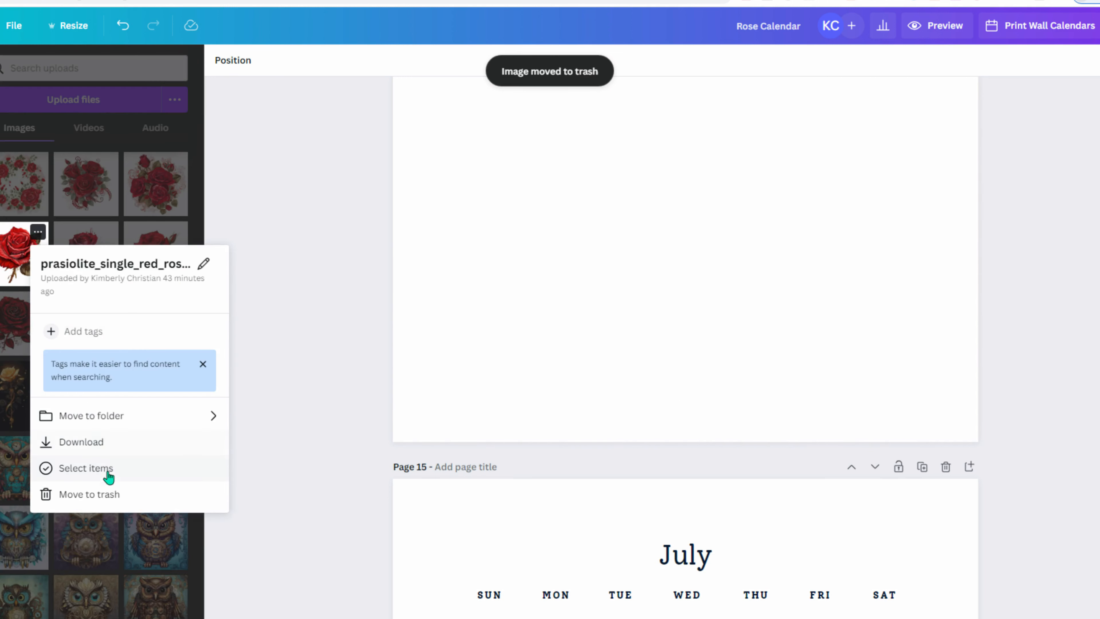
left_click(105, 495)
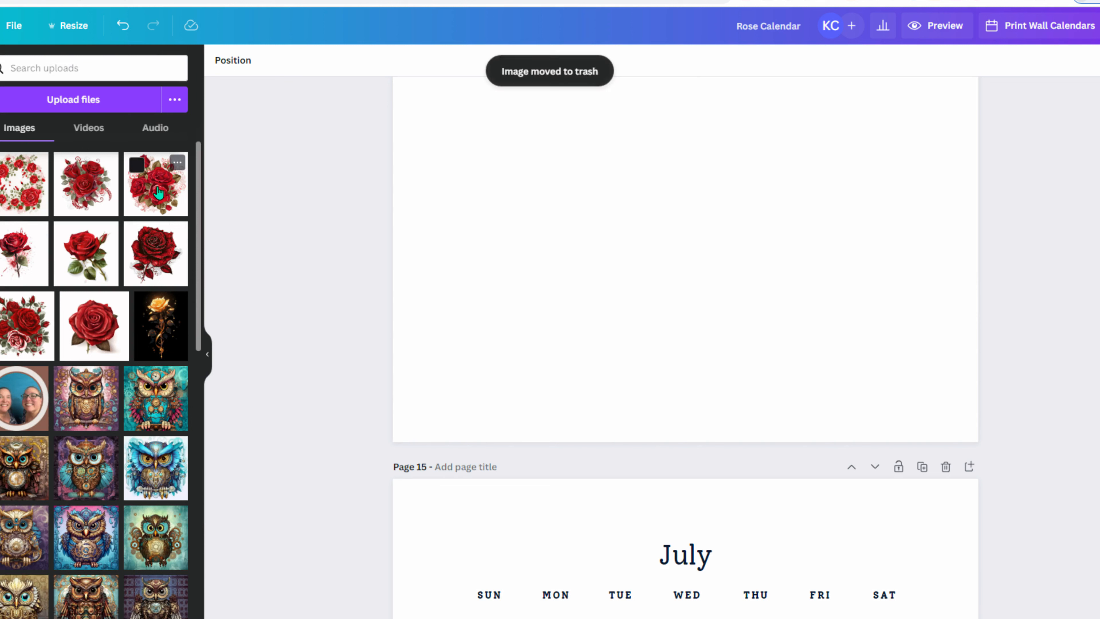
key("ctrl+z")
key("Delete")
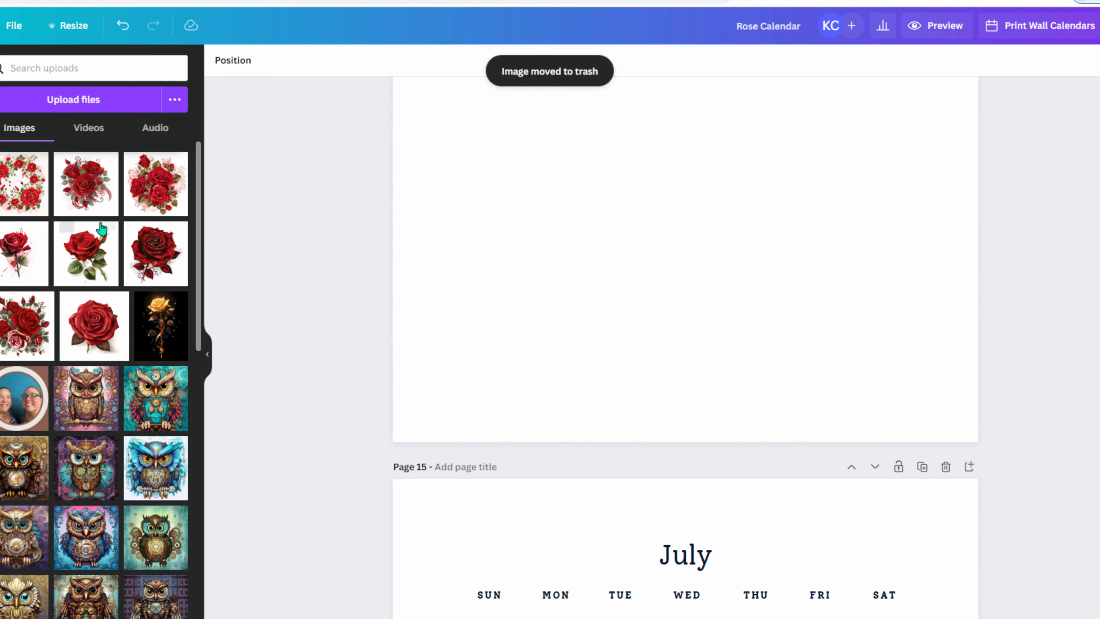
left_click(74, 204)
- Enlarge the rose cluster image from its corners until it covers page 14
scroll(586, 329, "up", 5)
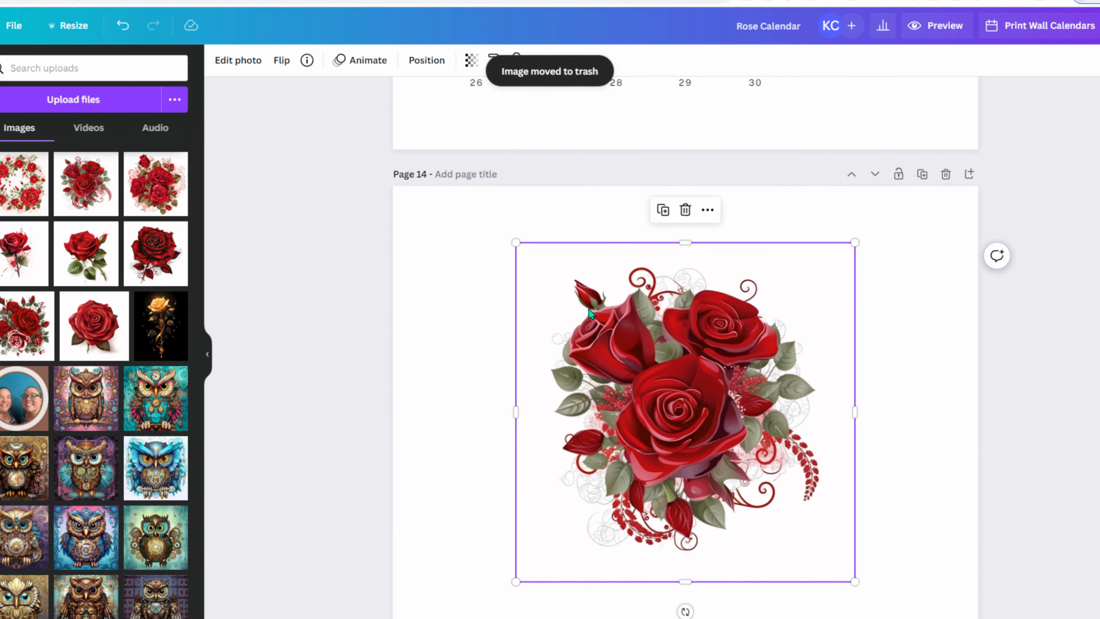
left_click_drag(515, 242, 209, 77)
scroll(344, 192, "down", 6)
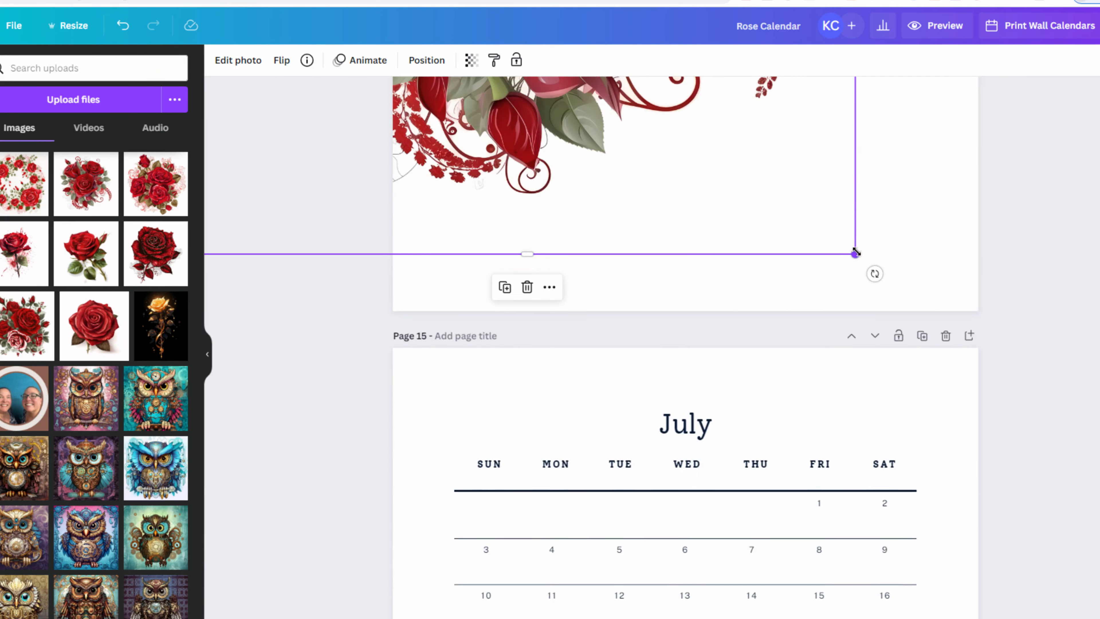
left_click_drag(855, 252, 910, 405)
scroll(910, 399, "up", 5)
scroll(803, 360, "down", 3)
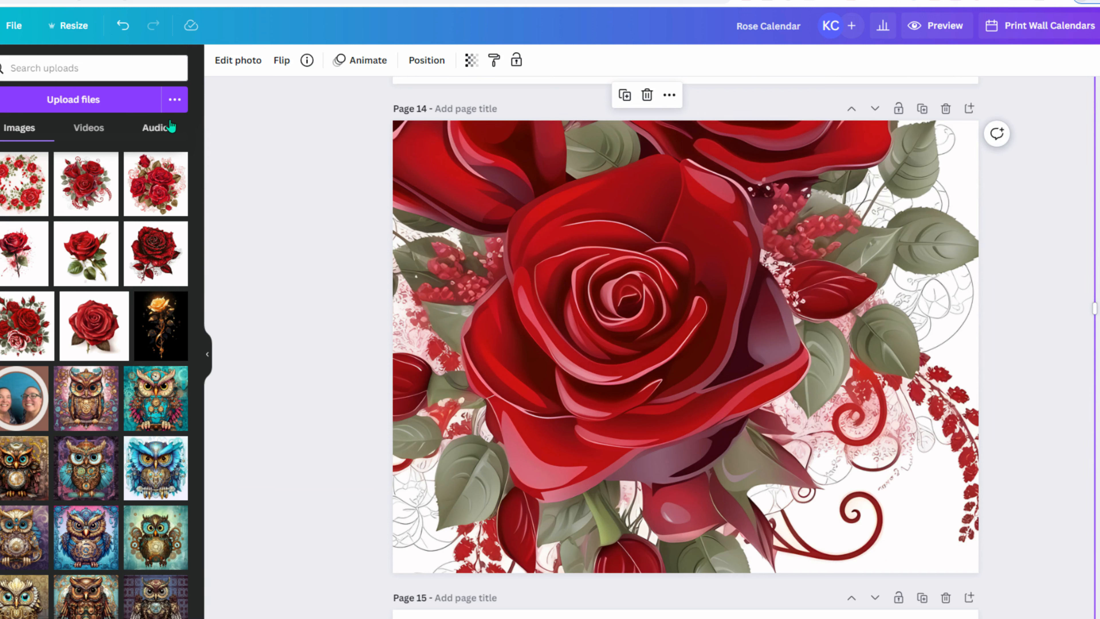
- Apply BG Remover from Edit photo to the rose cluster image
left_click(235, 61)
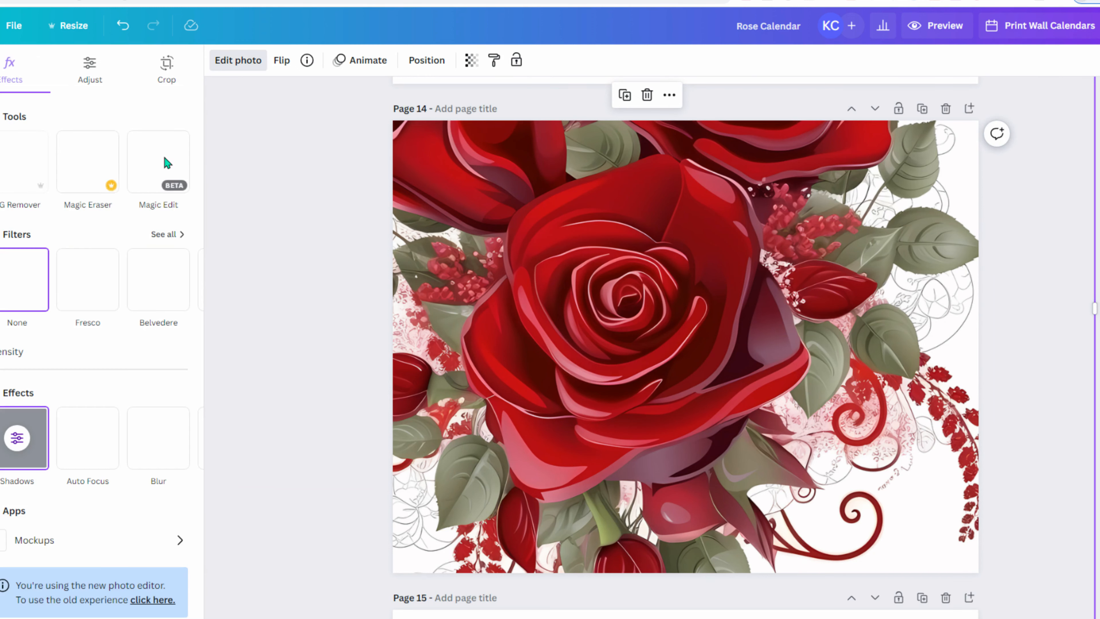
left_click(16, 165)
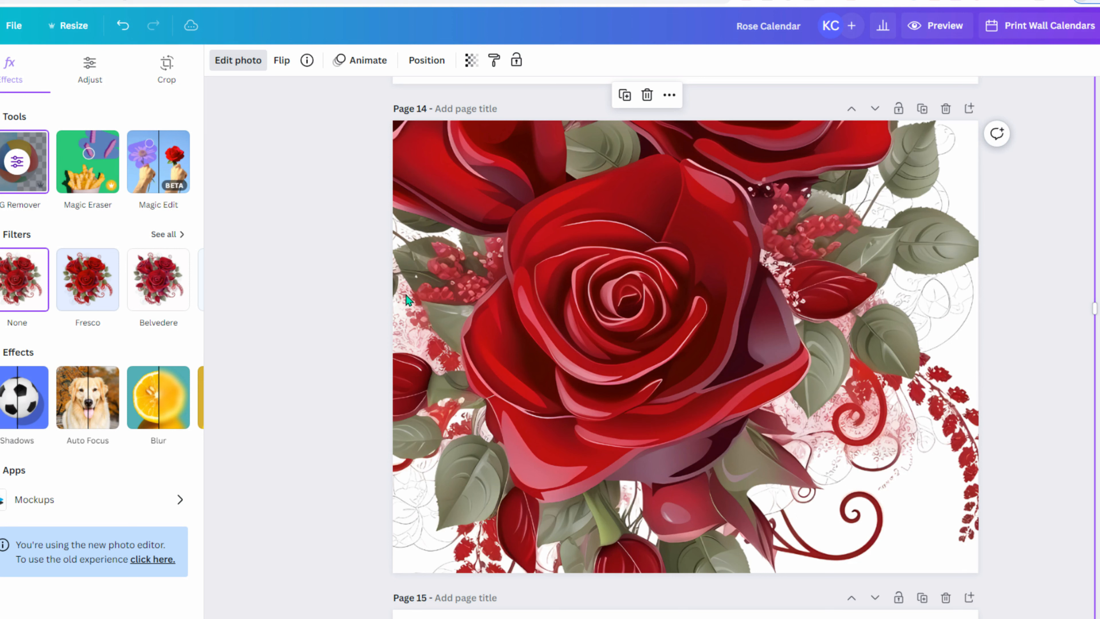
scroll(317, 306, "down", 10)
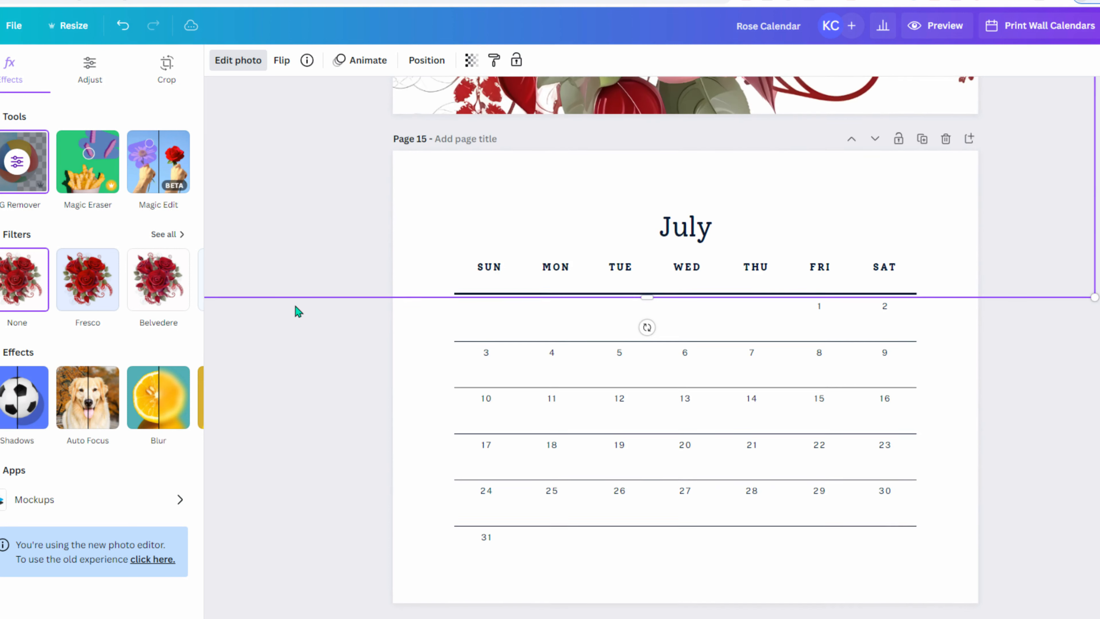
scroll(296, 306, "down", 15)
scroll(296, 305, "up", 6)
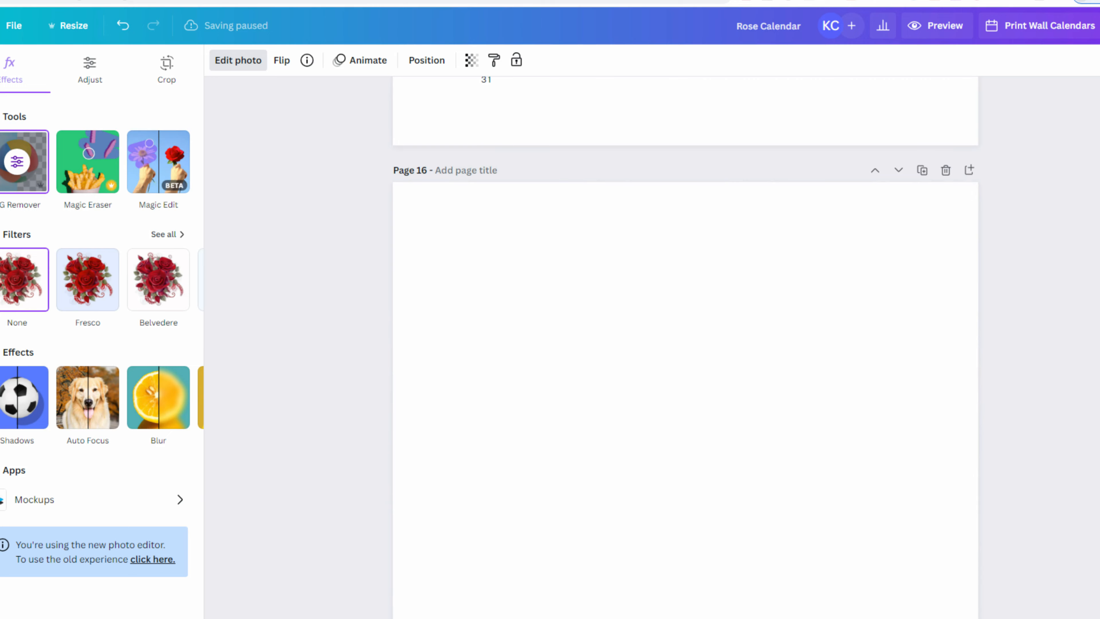
- Place the rose wreath upload on blank page 16 and enlarge it well past the page
left_click(1, 211)
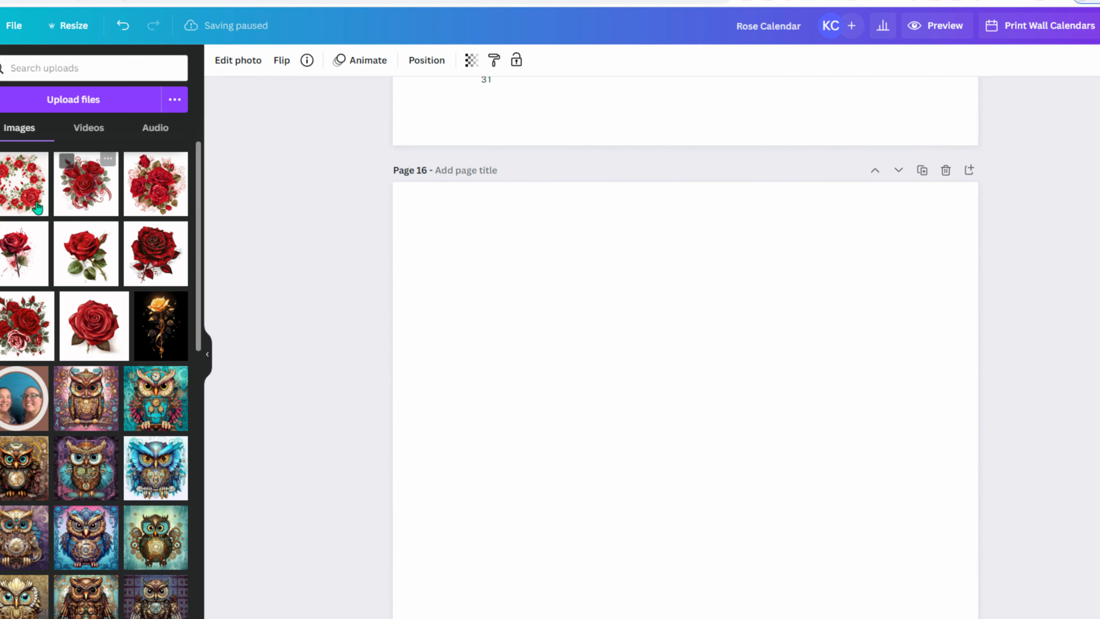
left_click(24, 208)
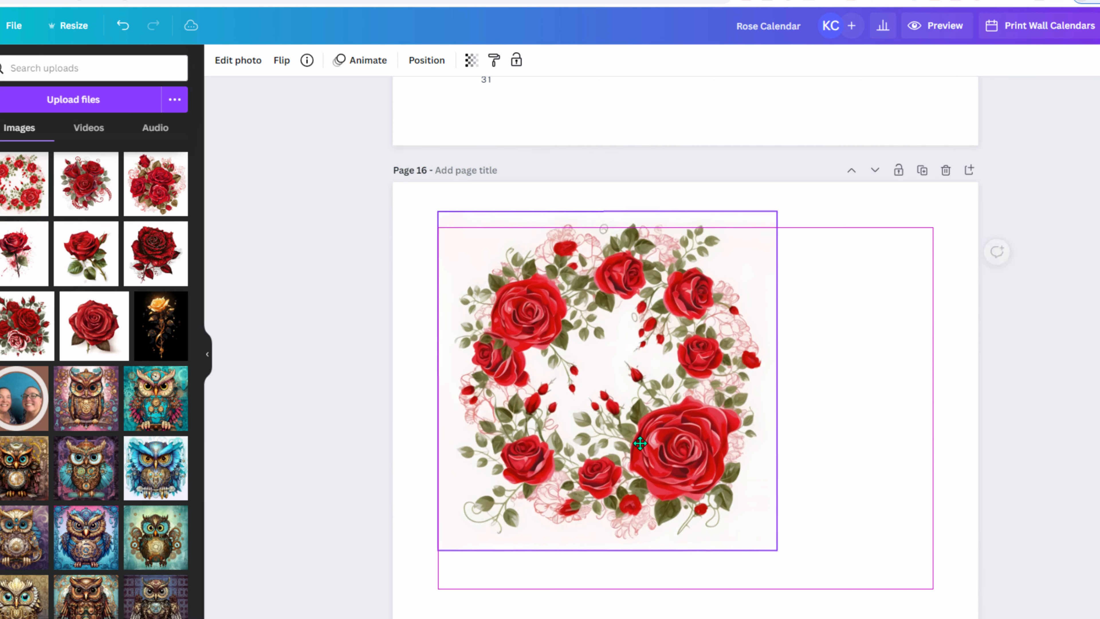
left_click_drag(846, 234, 1098, 111)
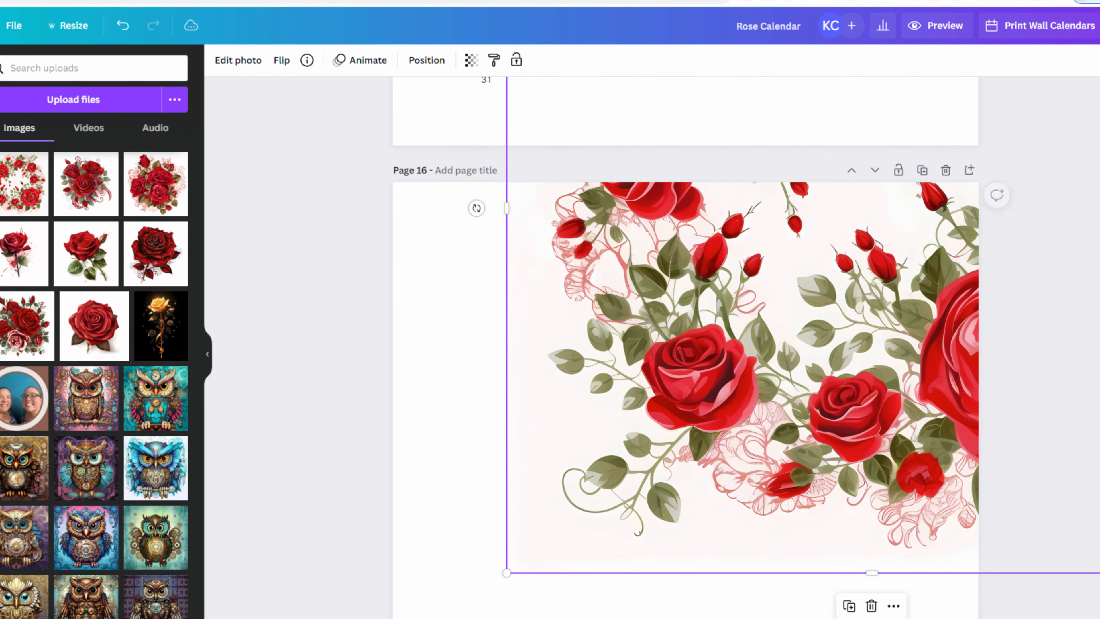
left_click_drag(885, 415, 637, 393)
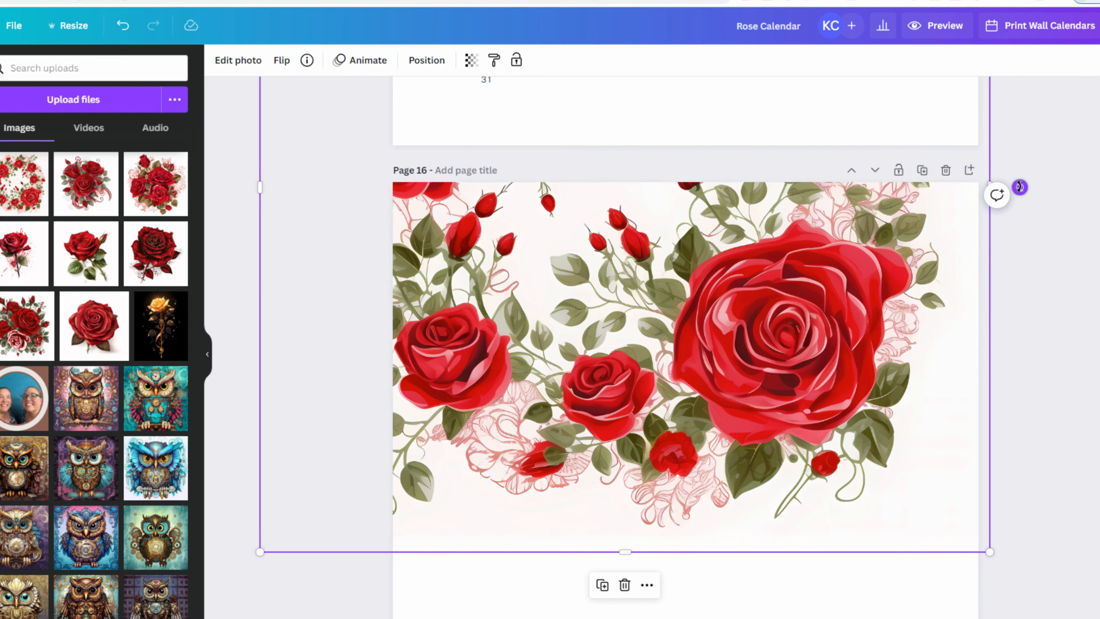
- Rotate the rose wreath about 45° and move it lower on page 16
left_click_drag(1019, 187, 851, 369)
left_click_drag(661, 313, 693, 246)
scroll(724, 278, "down", 5)
scroll(724, 279, "up", 3)
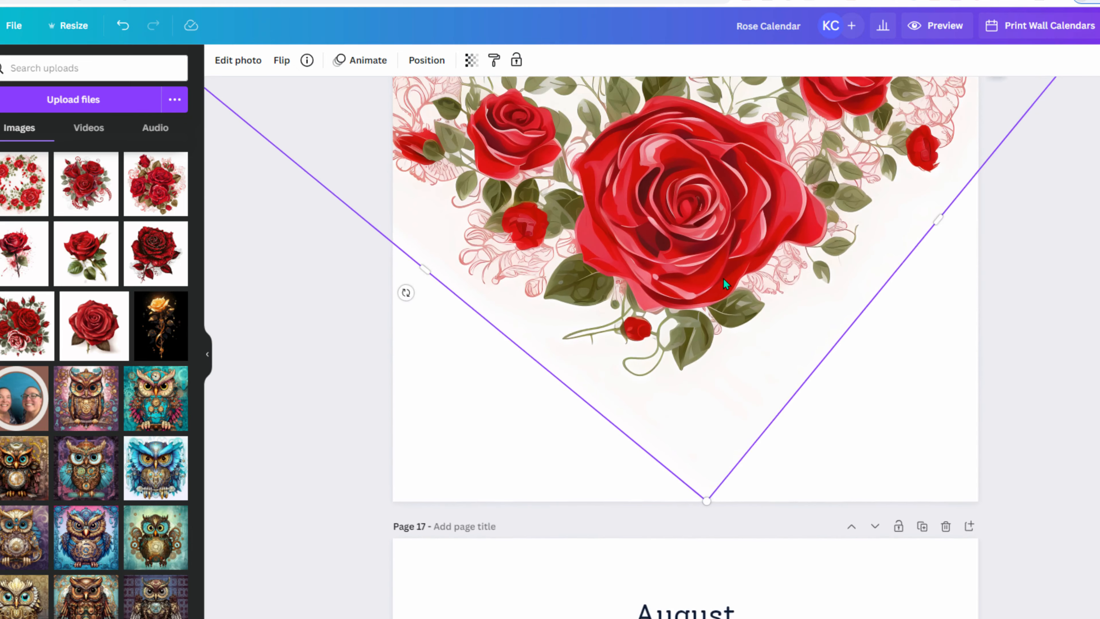
scroll(724, 279, "up", 3)
left_click_drag(701, 322, 701, 270)
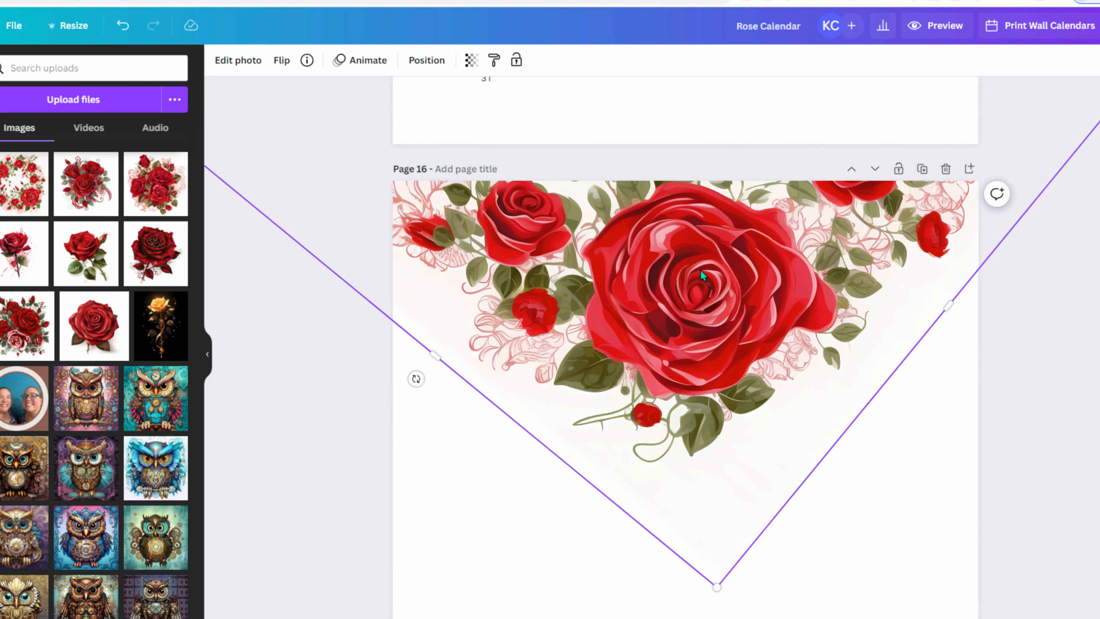
scroll(701, 270, "down", 3)
left_click_drag(688, 113, 716, 615)
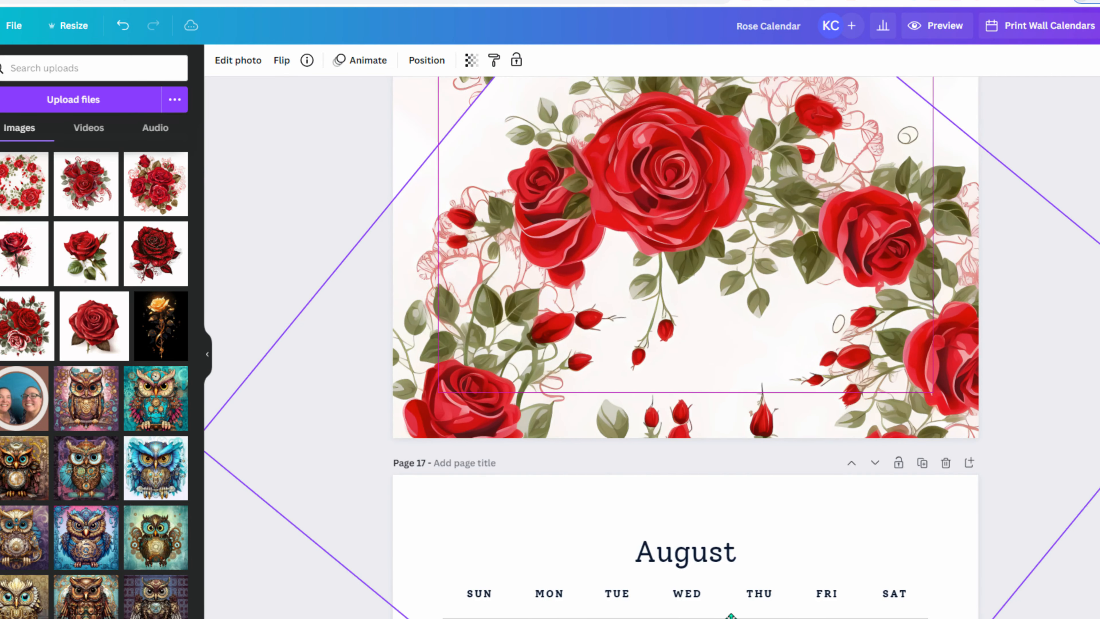
scroll(701, 457, "up", 5)
left_click_drag(710, 486, 733, 614)
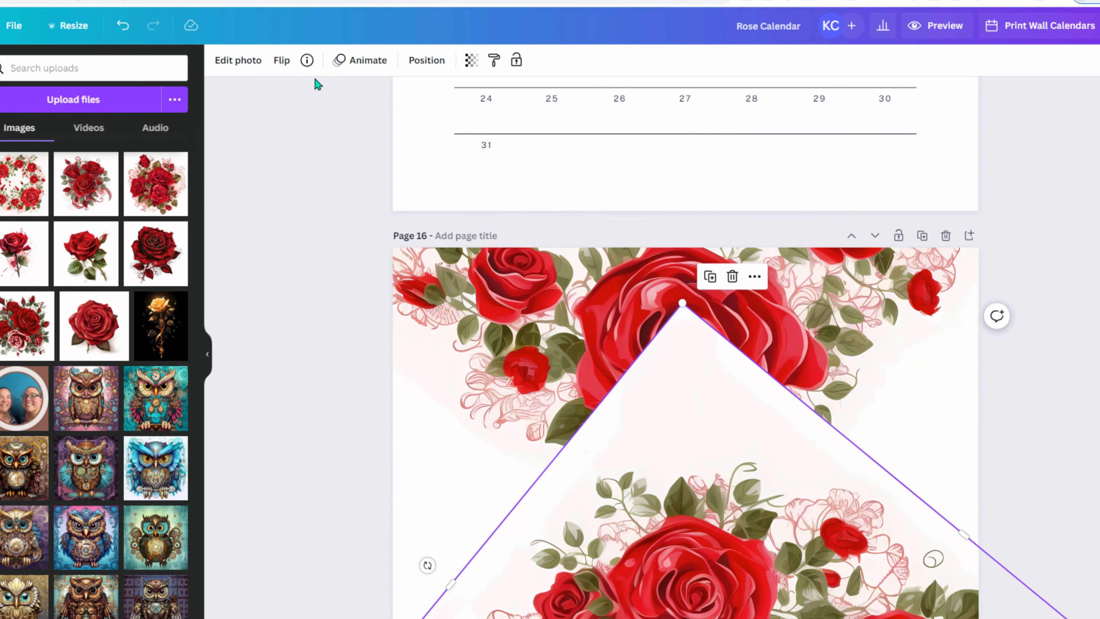
- Remove the wreath's white background with BG Remover, then close photo editing
left_click(239, 61)
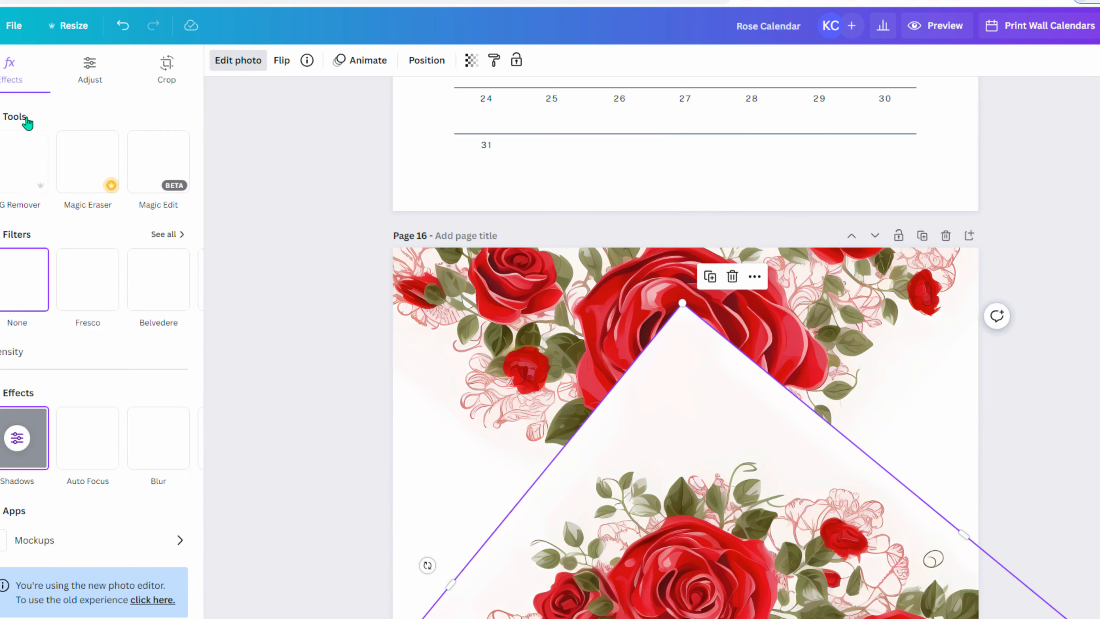
left_click(14, 175)
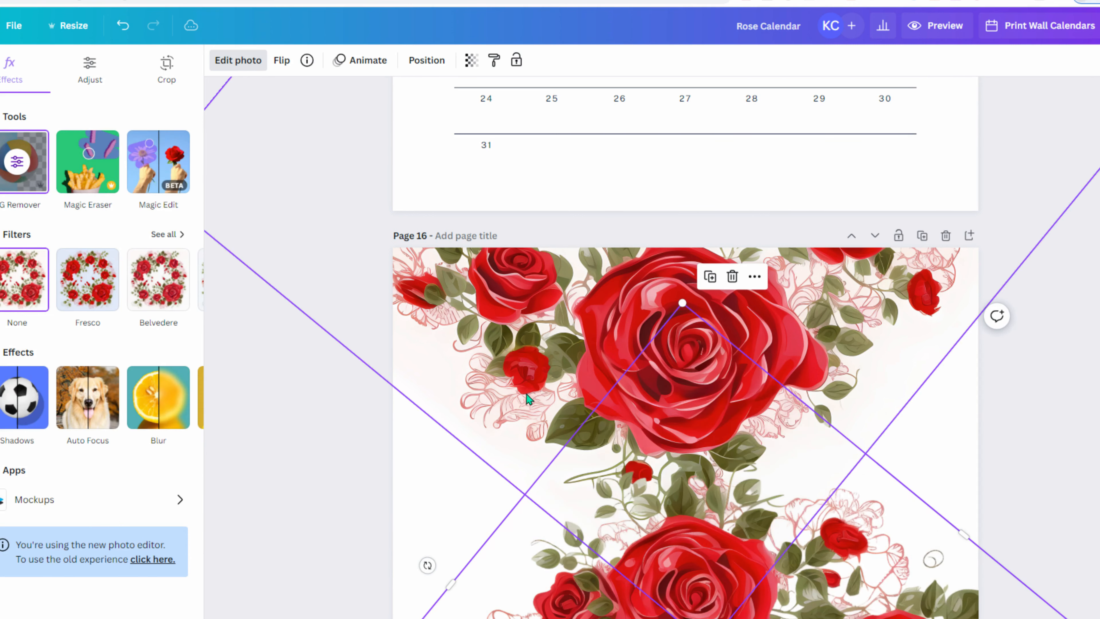
left_click(512, 328)
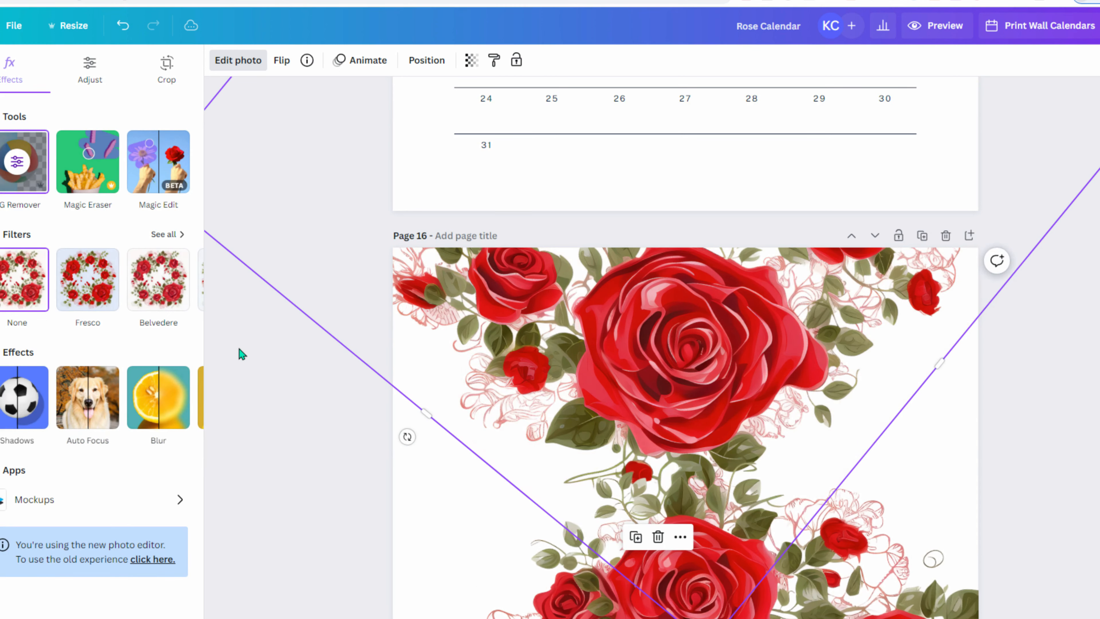
left_click(295, 435)
scroll(296, 435, "down", 3)
left_click(308, 410)
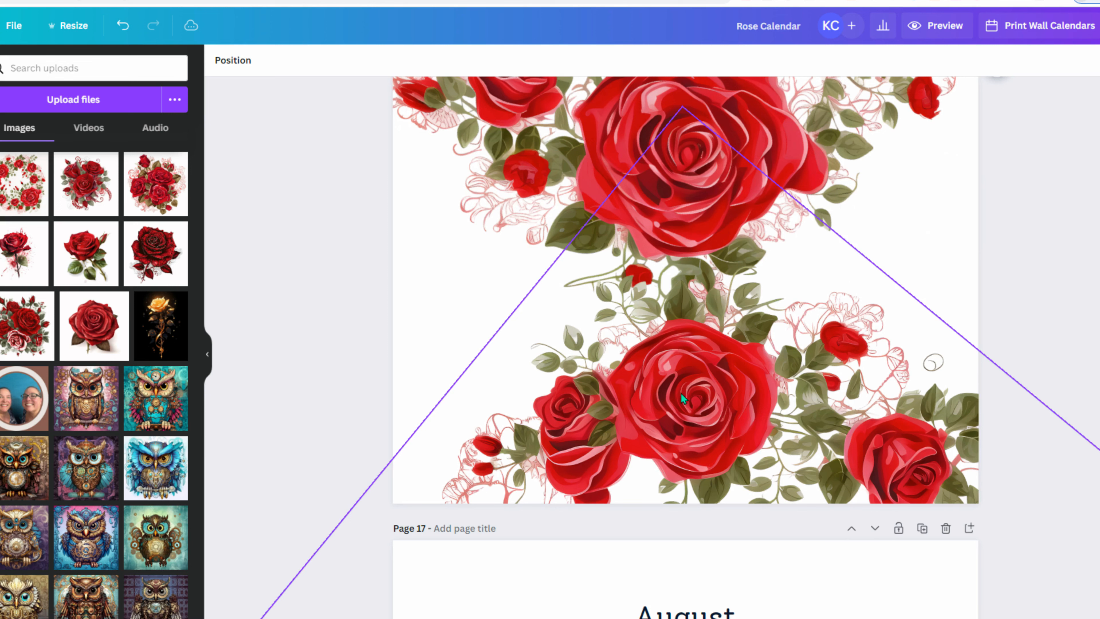
- Rearrange the two rose images on page 16, shifting the lower and upper ones
left_click_drag(675, 389, 531, 379)
left_click_drag(733, 195, 860, 240)
left_click_drag(632, 405, 607, 369)
scroll(910, 399, "up", 1)
left_click_drag(834, 352, 838, 324)
left_click_drag(838, 378, 834, 350)
scroll(1010, 372, "down", 4)
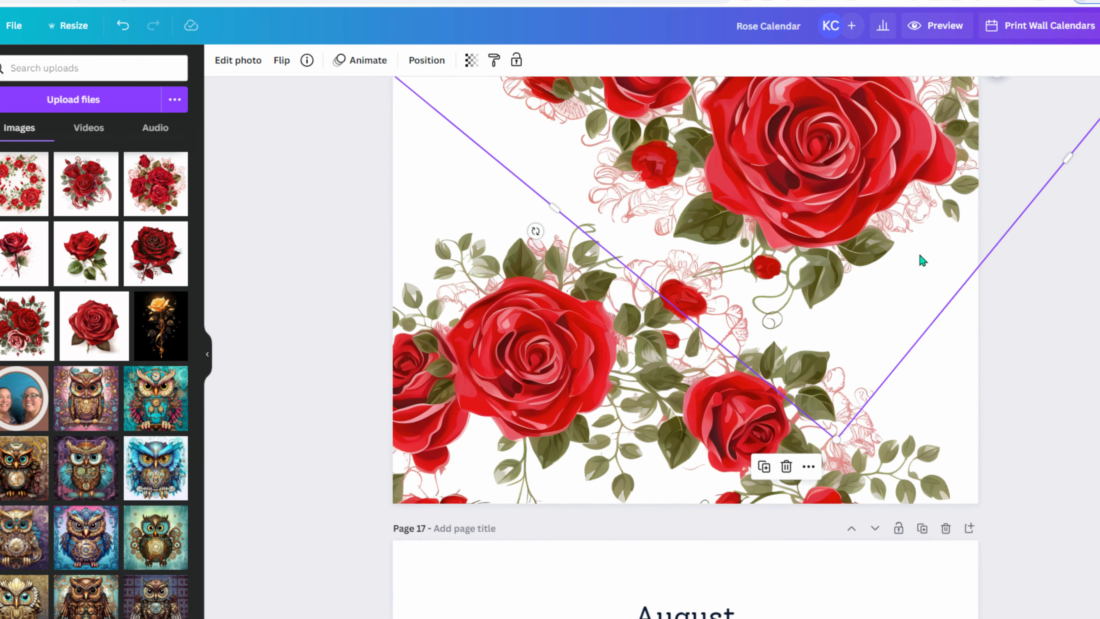
left_click_drag(608, 392, 694, 452)
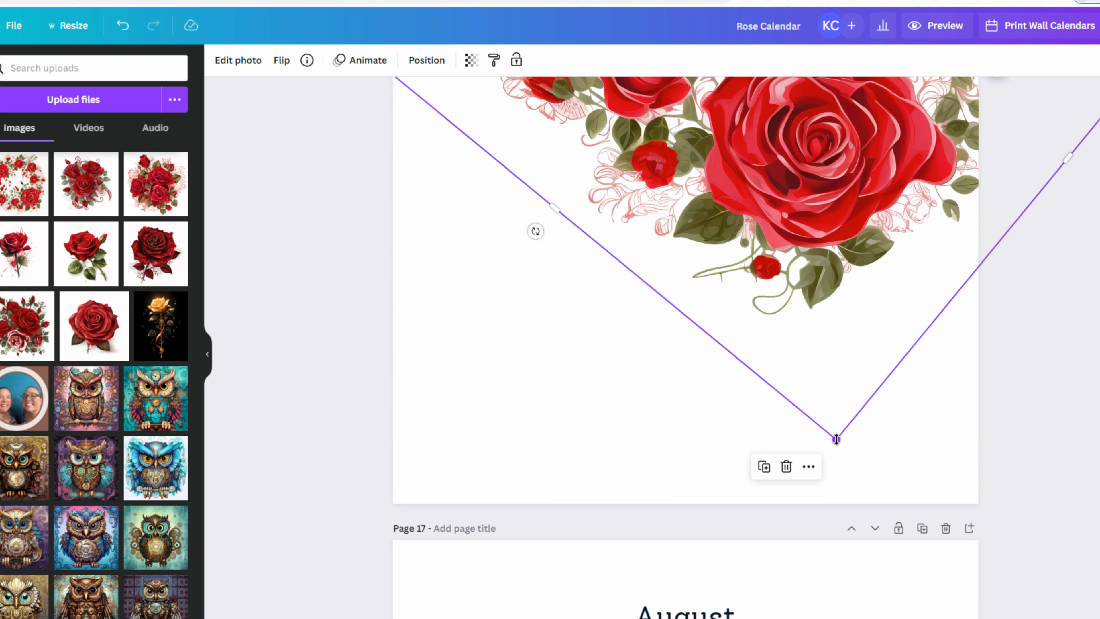
- Shrink the diamond-framed rose, rotate it to about 52°, and centre it on the page
left_click_drag(834, 437, 753, 456)
scroll(922, 320, "up", 4)
scroll(813, 513, "down", 3)
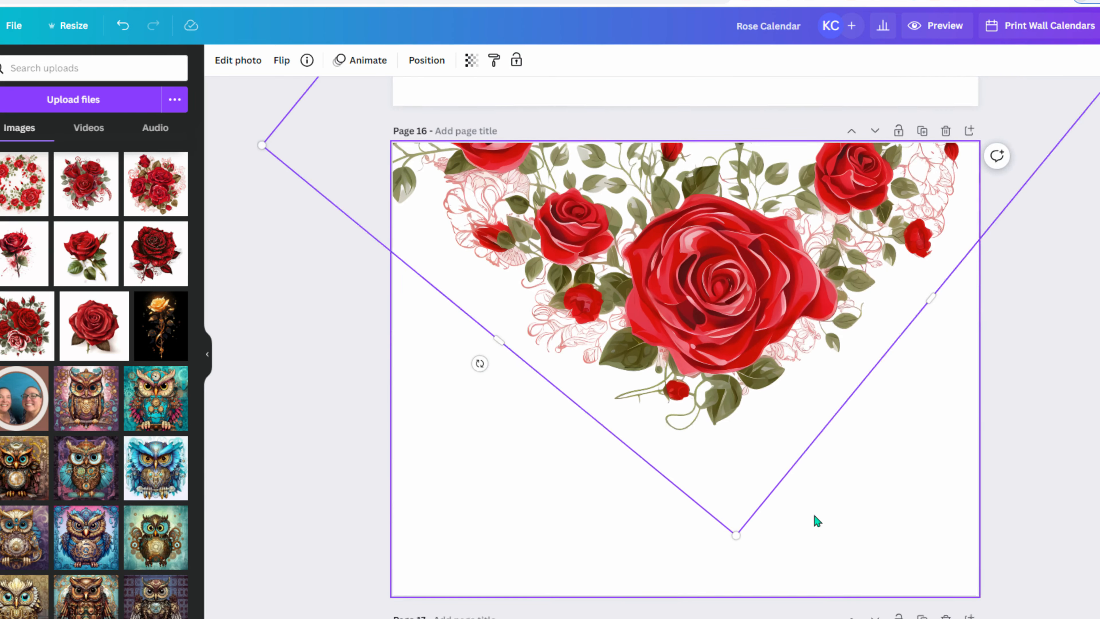
left_click_drag(480, 338, 446, 329)
scroll(679, 396, "up", 1)
left_click_drag(688, 380, 670, 365)
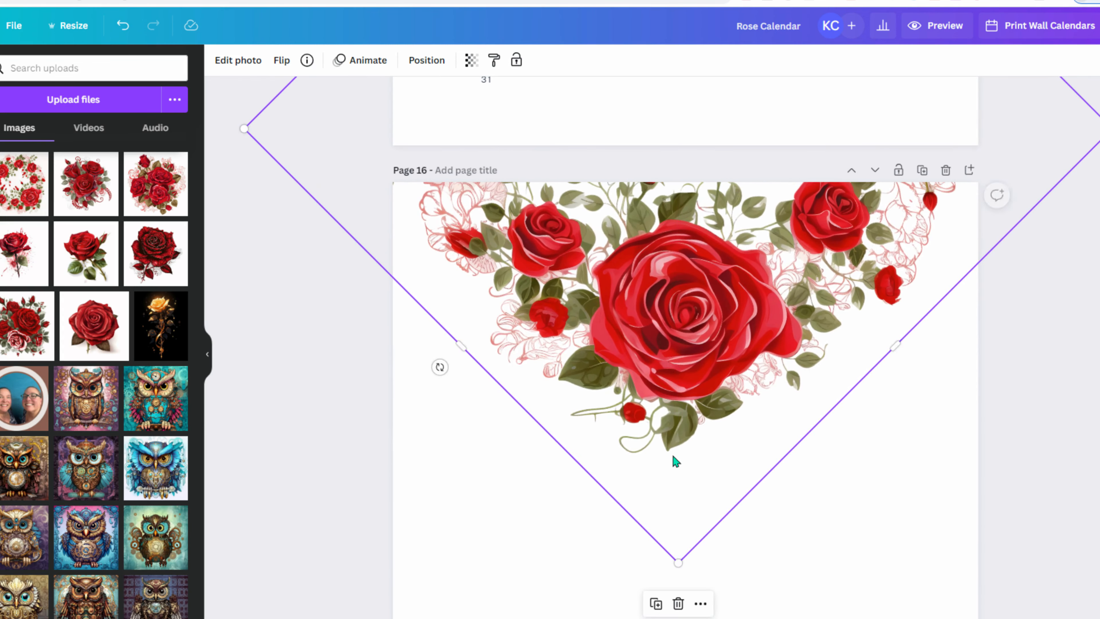
left_click_drag(441, 368, 397, 349)
mouse_move(795, 315)
left_mouse_down()
mouse_move(815, 317)
mouse_move(802, 315)
left_mouse_up()
scroll(801, 323, "down", 2)
- Duplicate the rose image, flip the copy vertically, and move it below the original
key("ctrl+d")
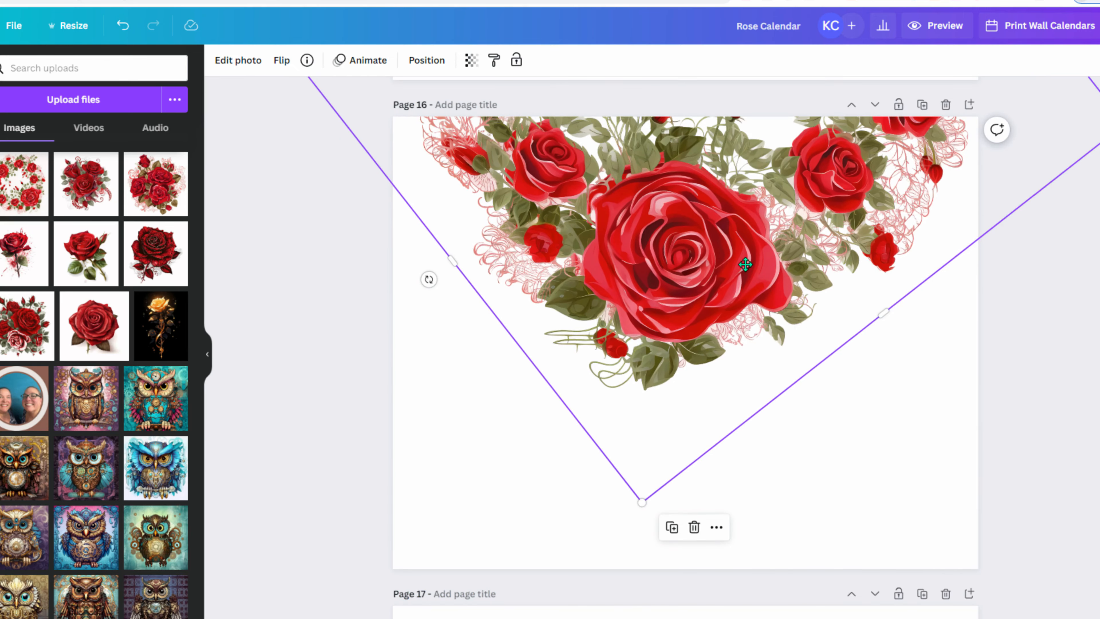
left_click_drag(743, 259, 751, 385)
left_click(282, 64)
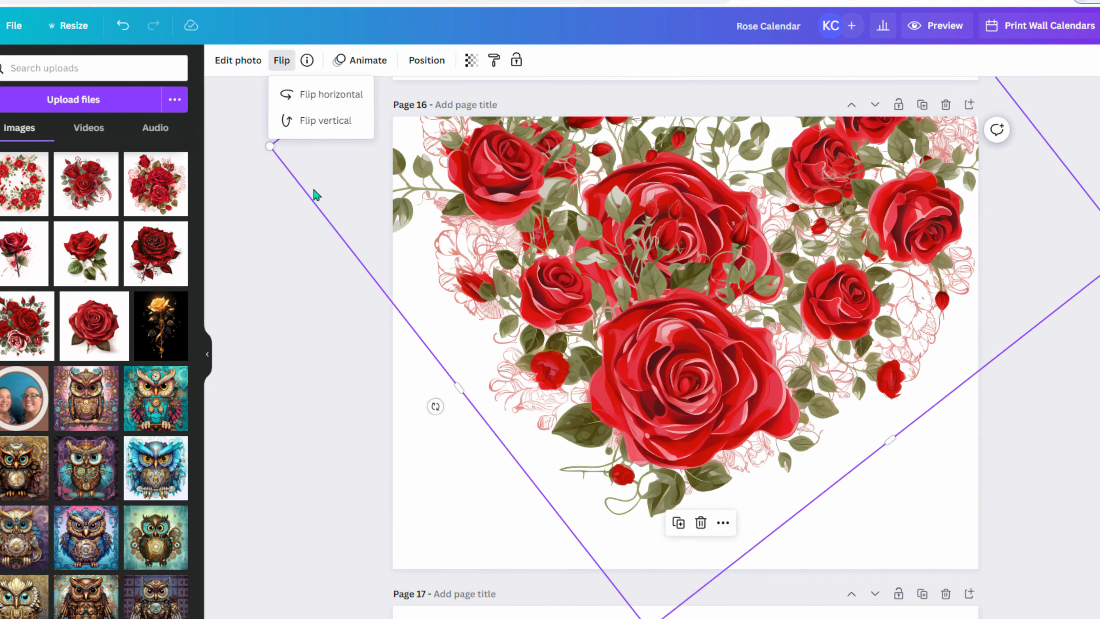
left_click(323, 119)
left_click(322, 119)
left_click(320, 103)
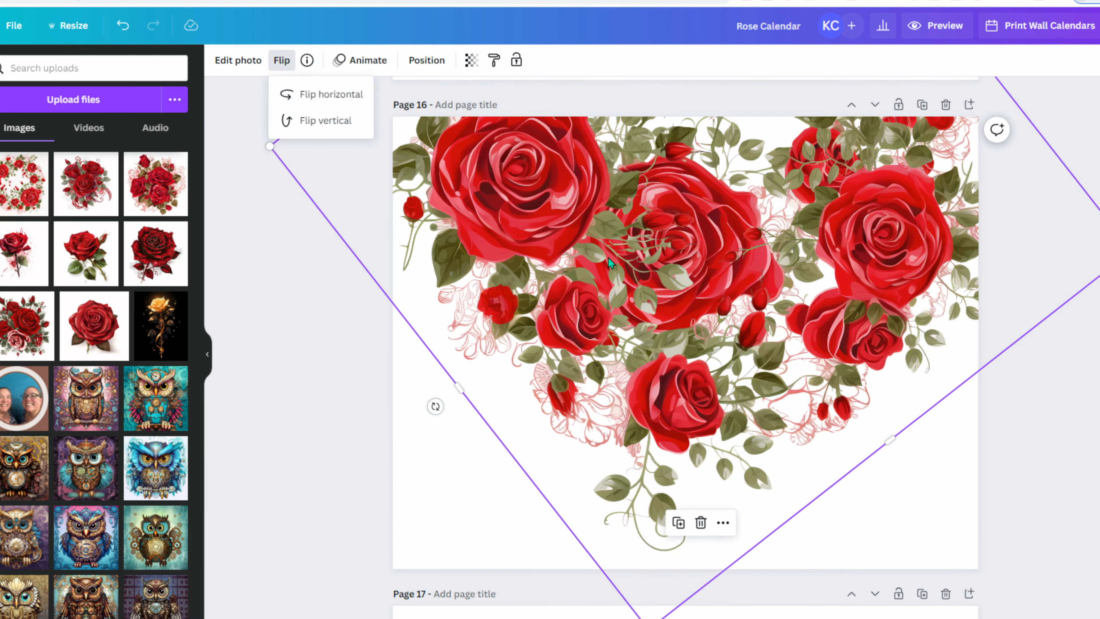
left_click(321, 126)
scroll(628, 238, "down", 3)
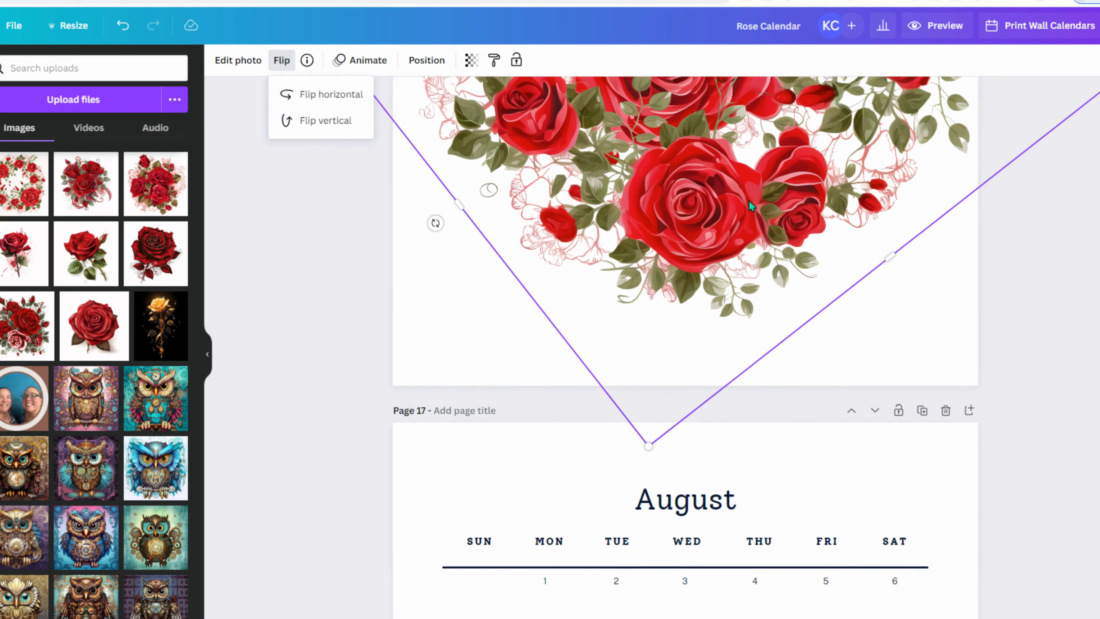
left_click_drag(748, 191, 740, 543)
left_click_drag(754, 264, 726, 291)
- Nudge the upper rose, retry vertical and horizontal flips on the lower copy, then go to Page 18
scroll(724, 288, "up", 5)
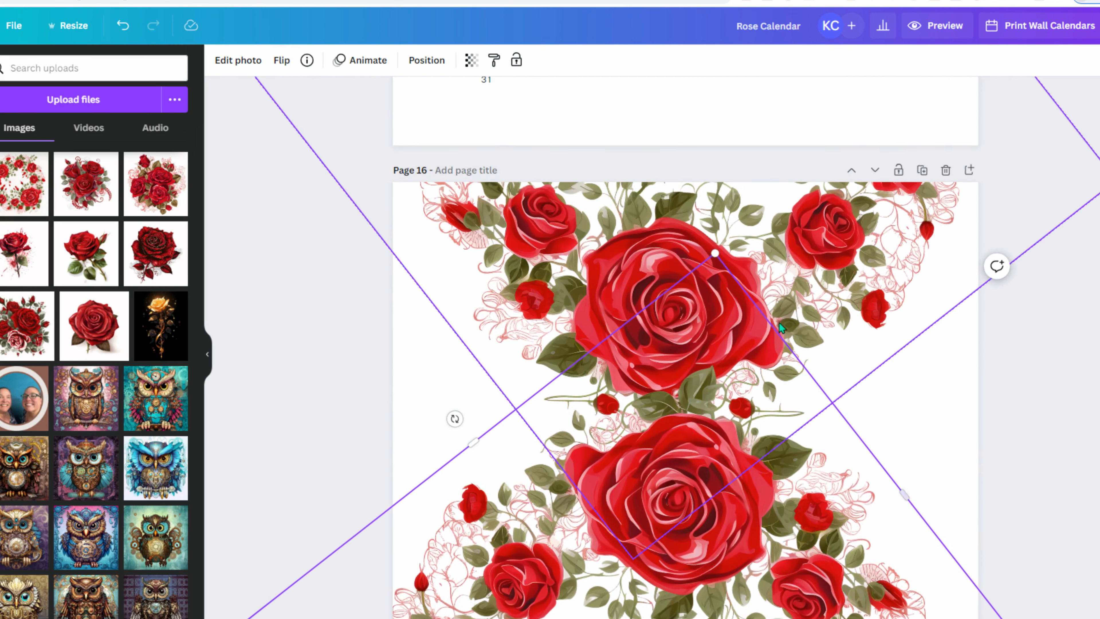
left_click_drag(804, 219, 821, 201)
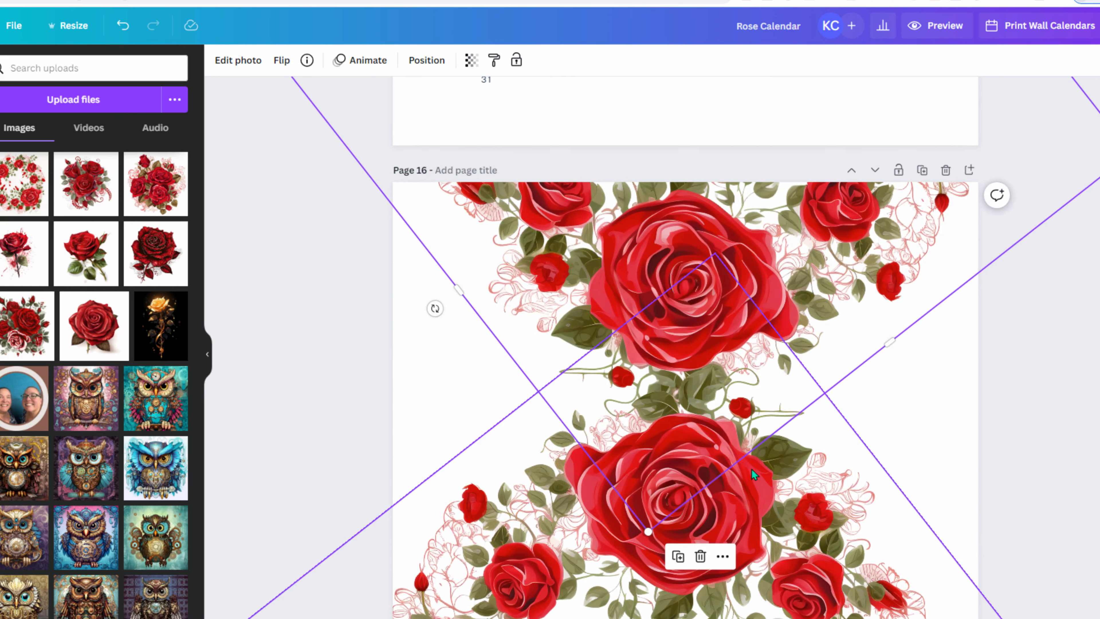
scroll(743, 363, "down", 3)
mouse_move(743, 364)
left_mouse_down()
mouse_move(739, 375)
mouse_move(750, 357)
left_mouse_up()
scroll(750, 357, "up", 3)
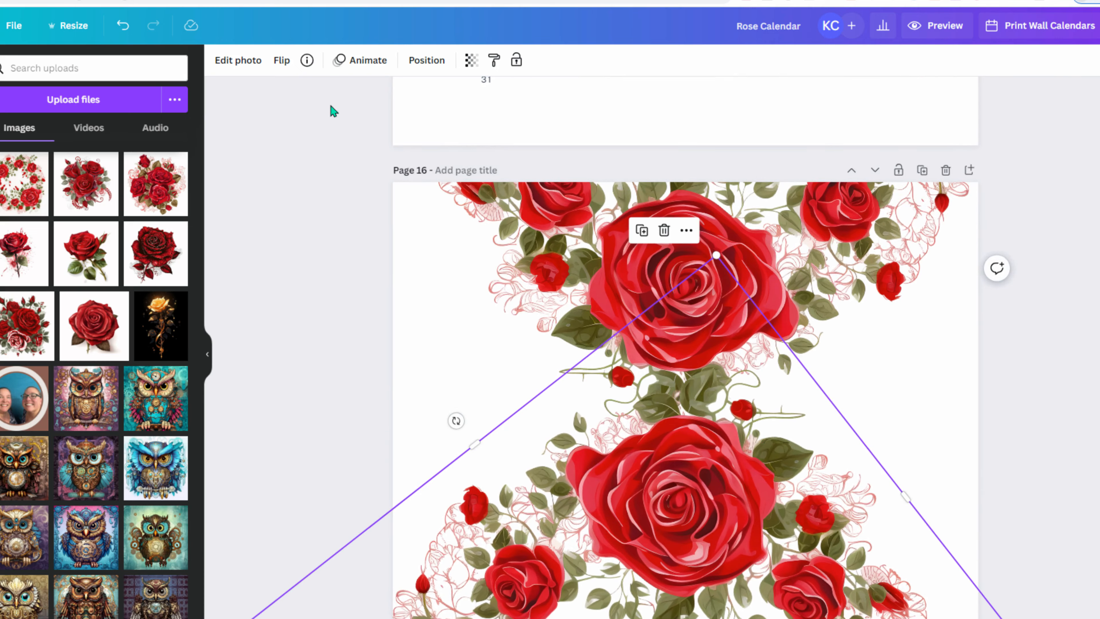
left_click(282, 61)
left_click(307, 123)
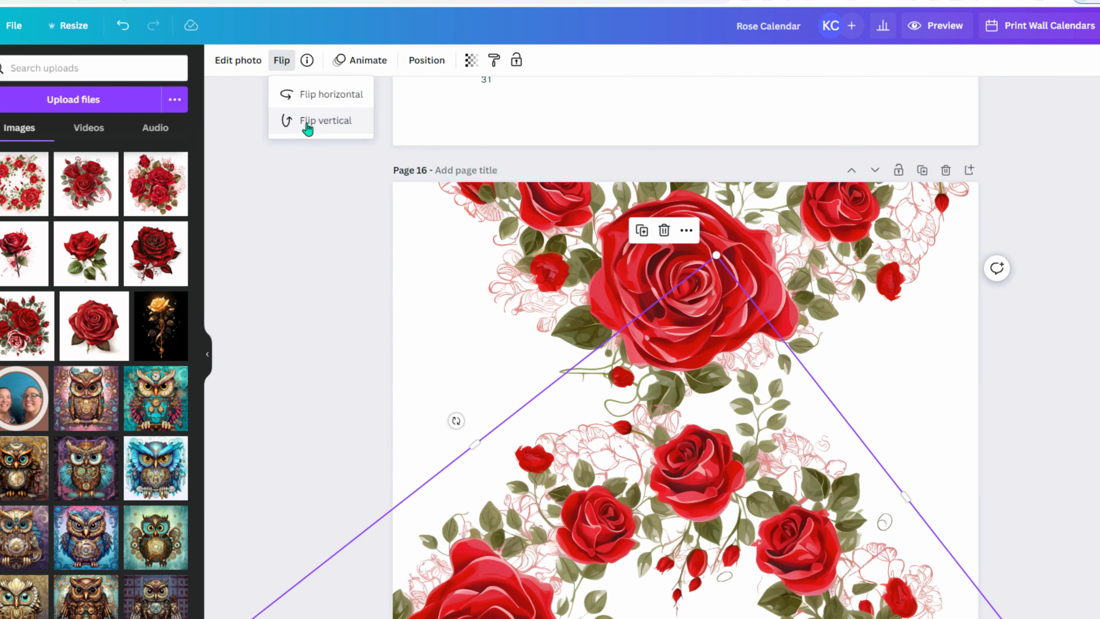
left_click(307, 122)
left_click(308, 96)
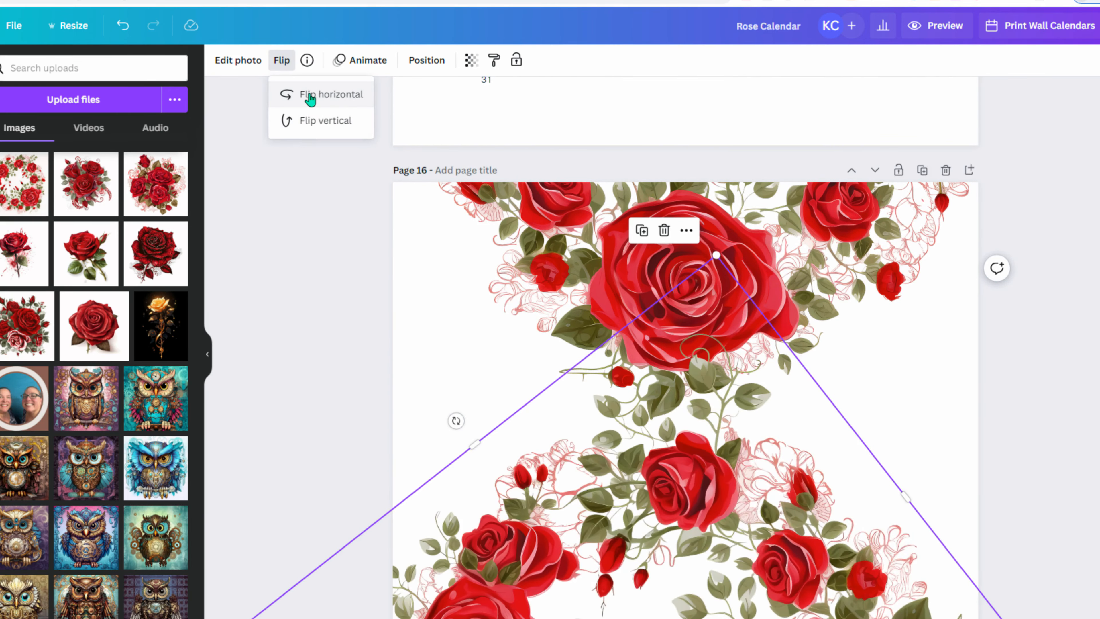
left_click(310, 96)
left_click(302, 302)
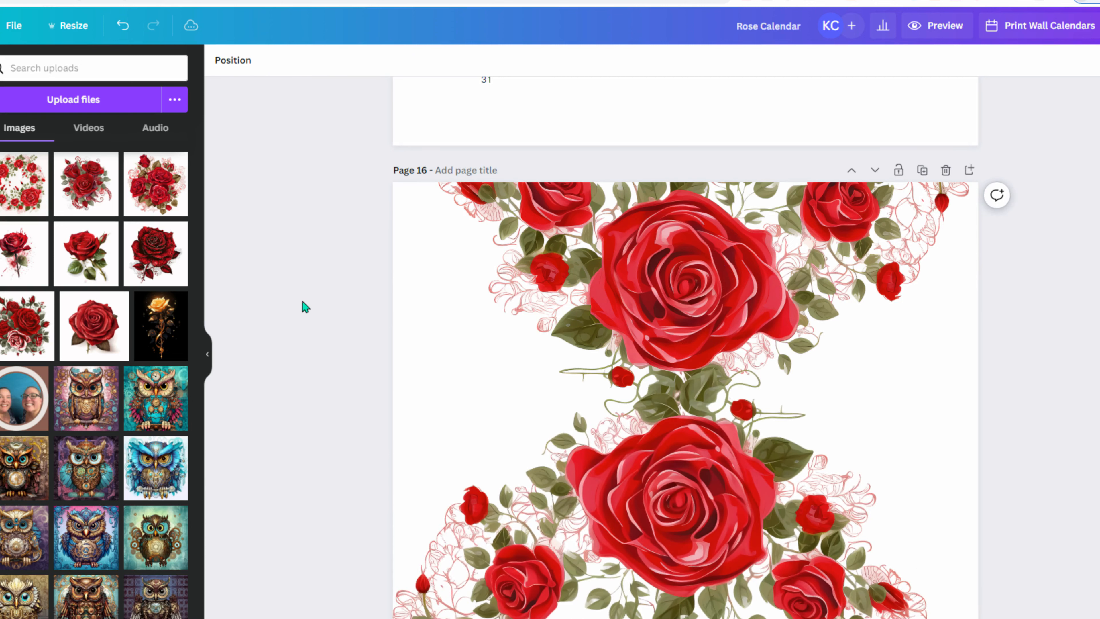
scroll(714, 312, "down", 4)
scroll(298, 267, "down", 10)
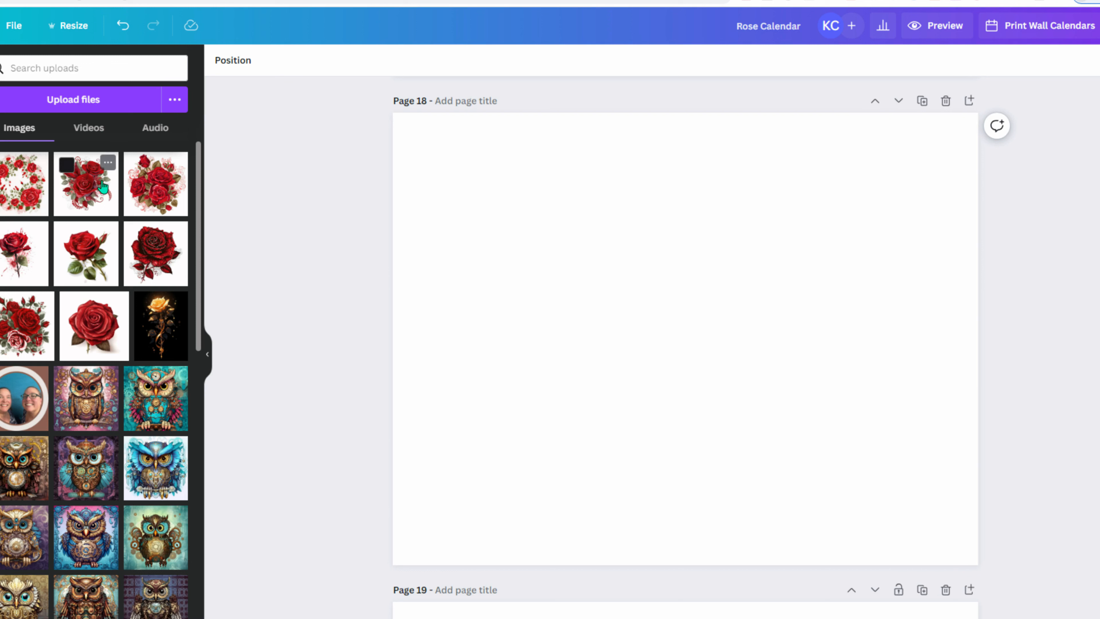
- Add the three-rose bouquet to Page 18, enlarge it, and try BG Remover without applying it
left_click(90, 206)
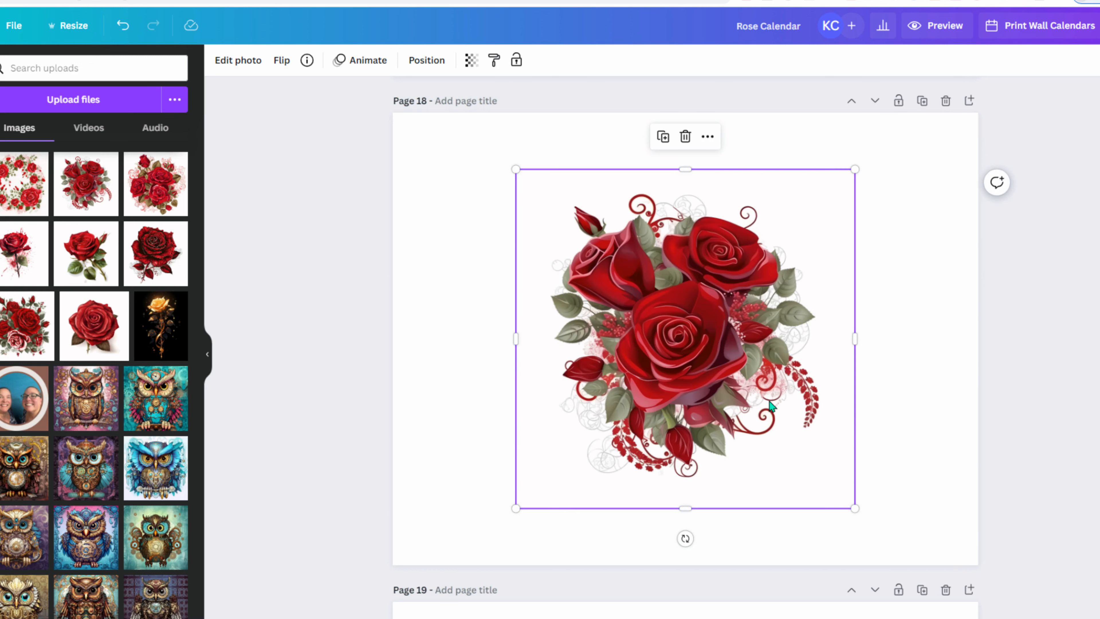
left_click(239, 61)
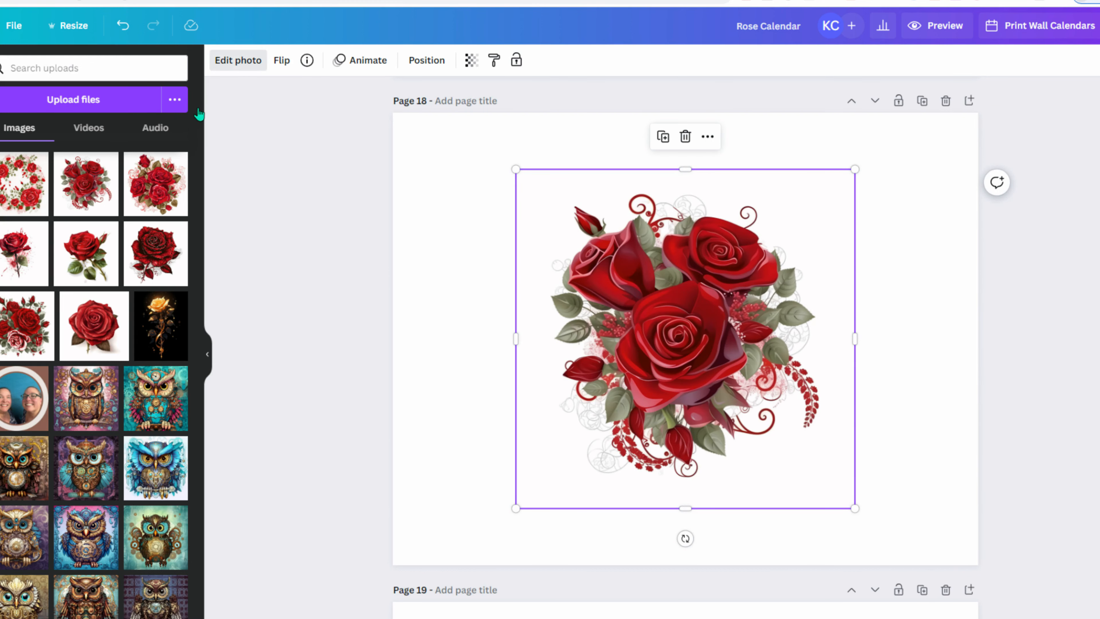
left_click(9, 169)
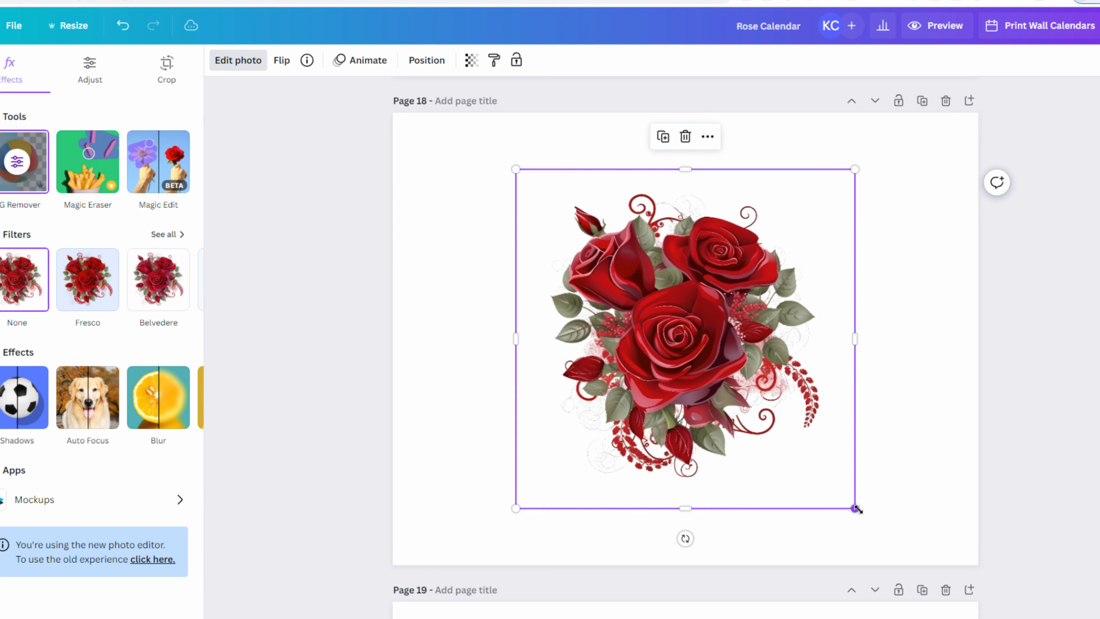
left_click_drag(825, 430, 843, 469)
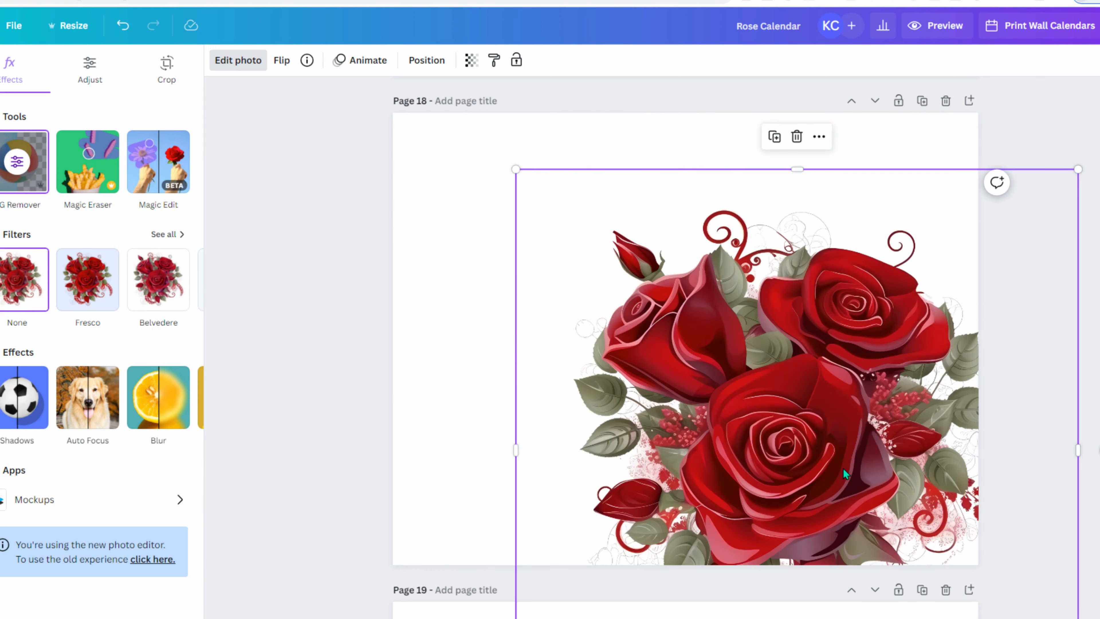
mouse_move(775, 438)
left_mouse_down()
mouse_move(768, 402)
mouse_move(775, 417)
left_mouse_up()
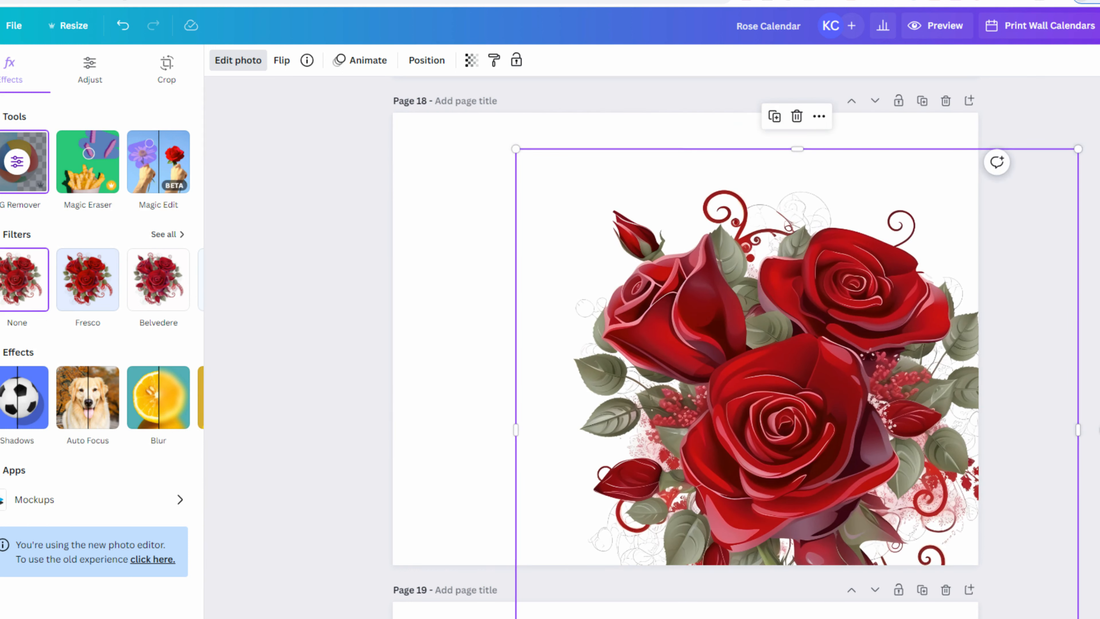
left_click(20, 168)
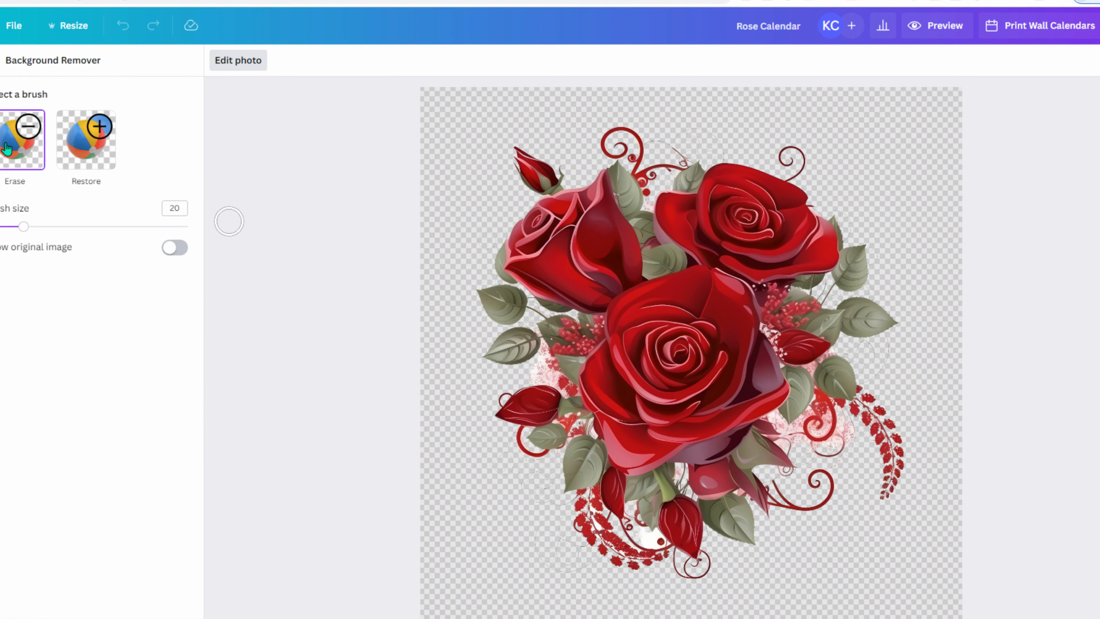
left_click(1, 61)
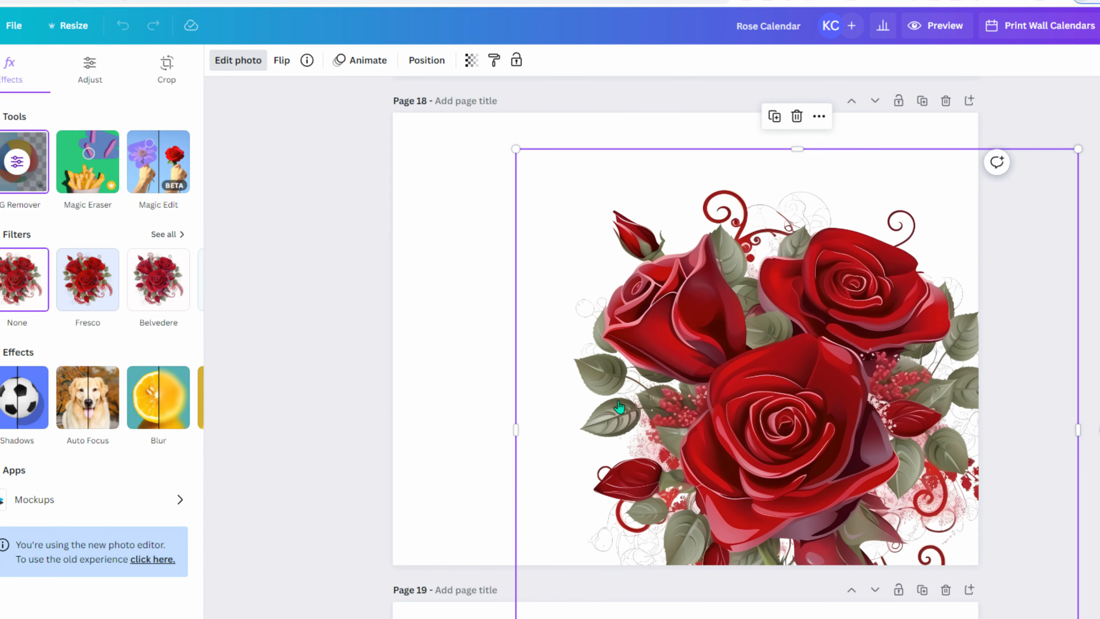
- Enlarge the bouquet further toward the top-left of Page 18
left_click_drag(656, 325, 719, 324)
scroll(545, 274, "down", 1)
left_click_drag(558, 181, 392, 95)
left_click_drag(667, 285, 775, 325)
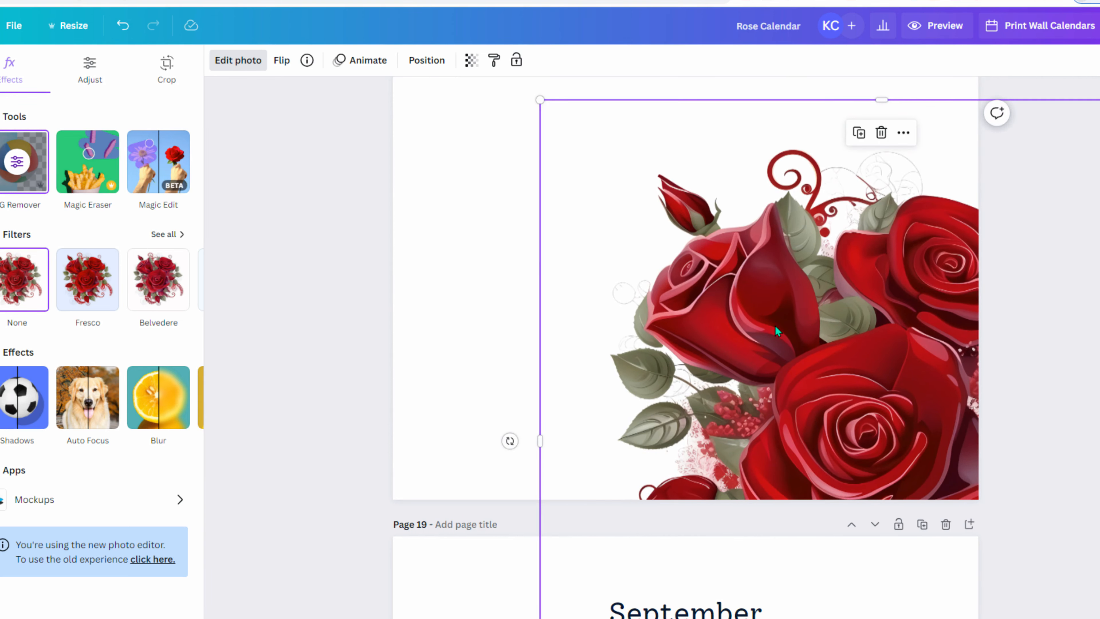
scroll(775, 325, "up", 1)
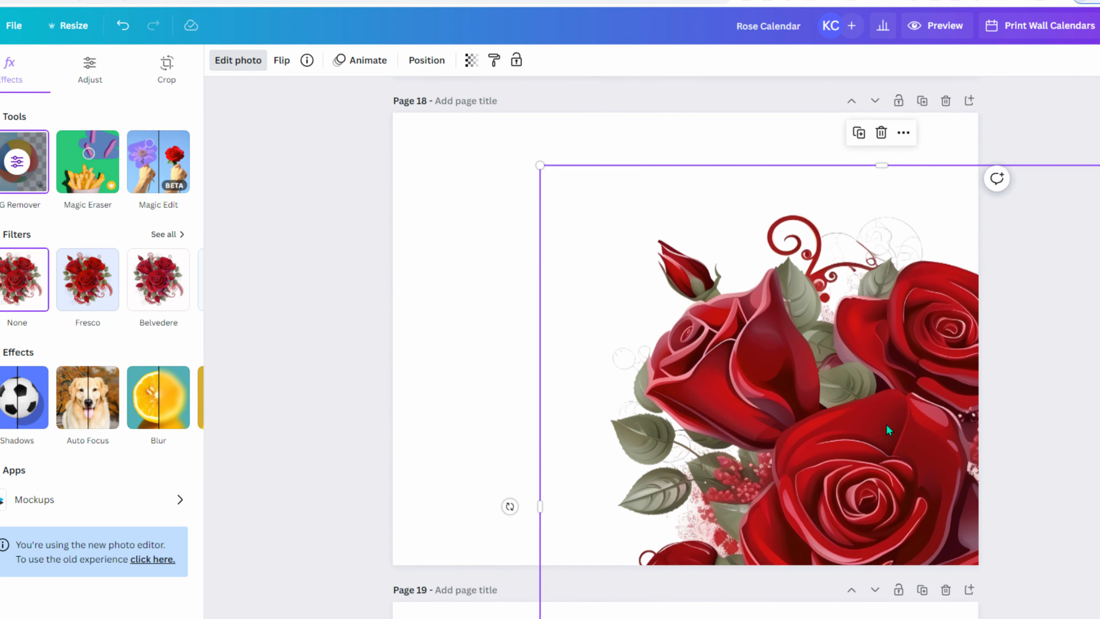
- Duplicate the bouquet and arrange both copies so they cover Page 18
key("ctrl+d")
left_click_drag(904, 408, 788, 330)
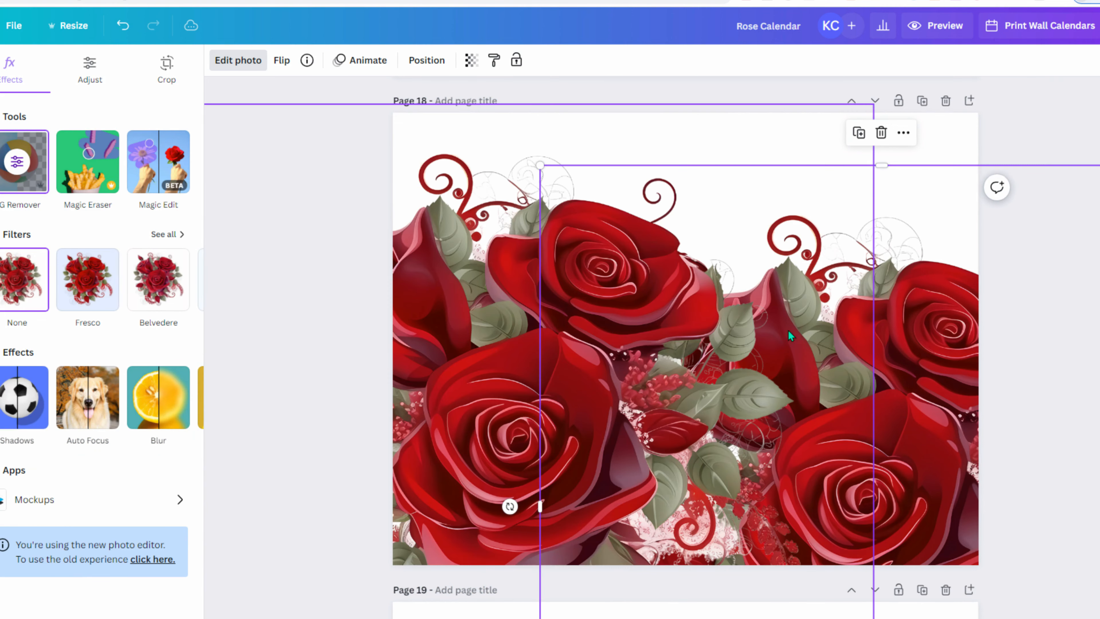
left_click_drag(578, 345, 511, 255)
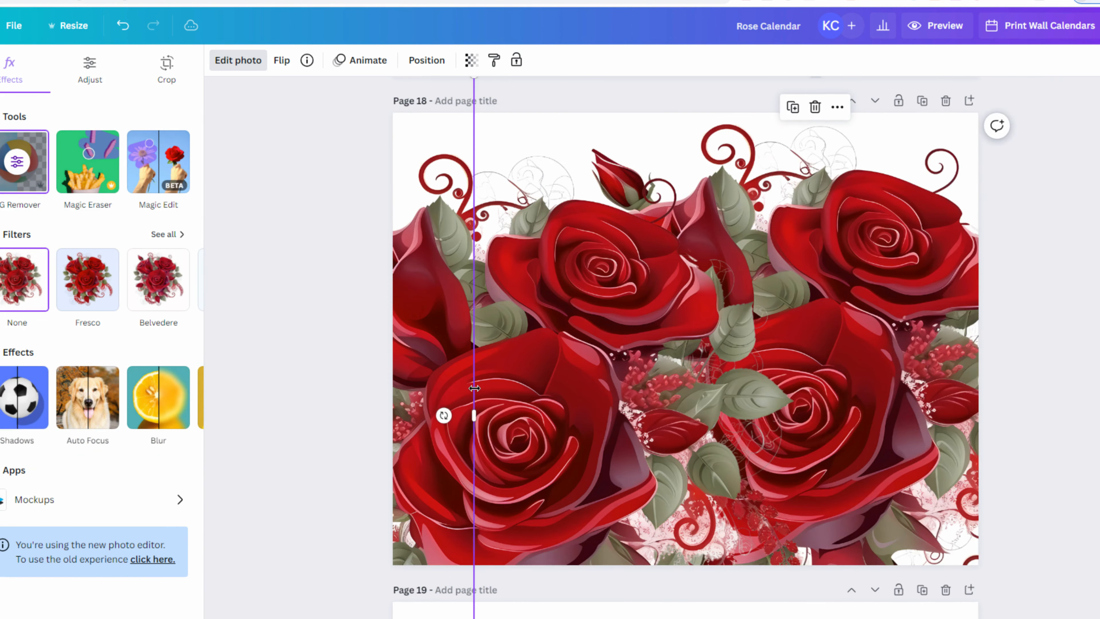
left_click_drag(891, 387, 1009, 407)
left_click_drag(453, 312, 442, 281)
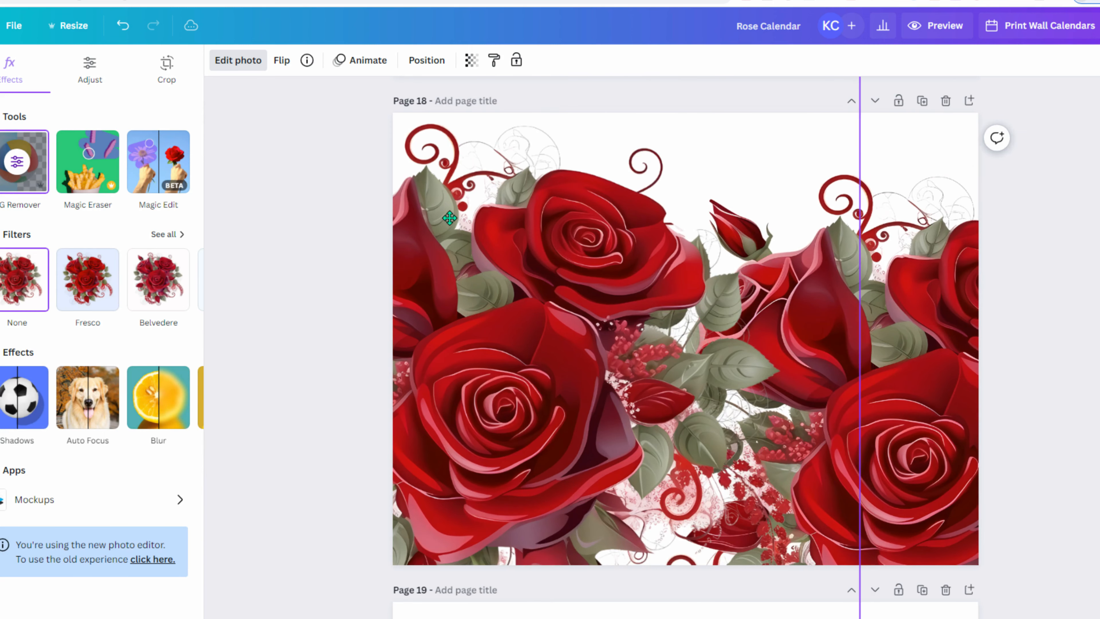
left_click_drag(470, 394, 472, 399)
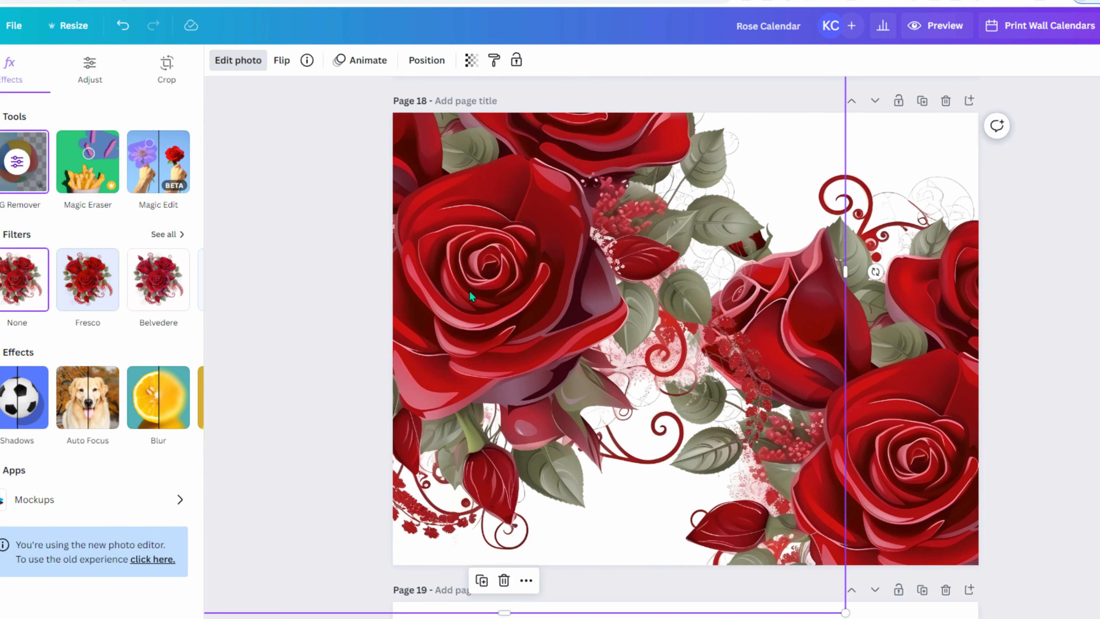
left_click_drag(472, 297, 491, 374)
scroll(255, 331, "down", 6)
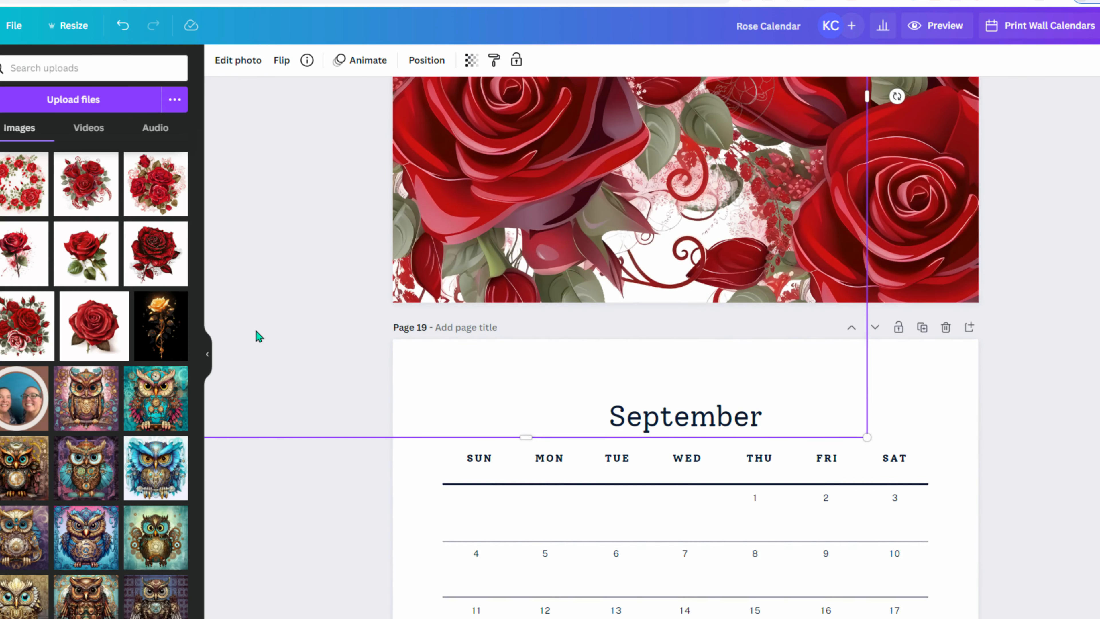
- Add the single rose to the blank page, rotate it to 30°, and greatly enlarge it
scroll(255, 331, "down", 10)
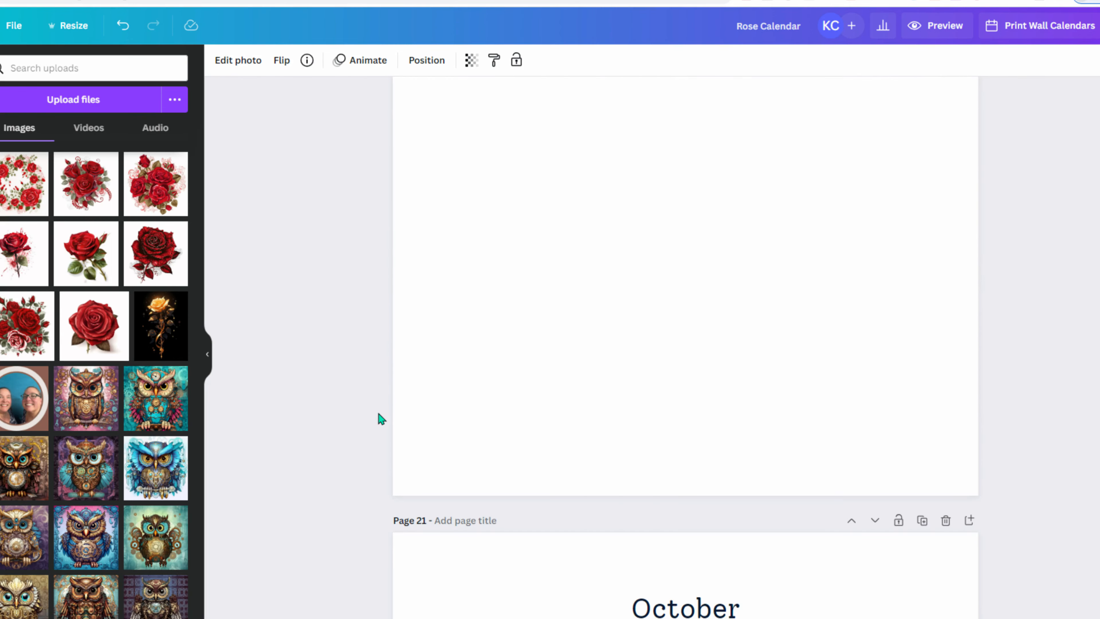
left_click(19, 271)
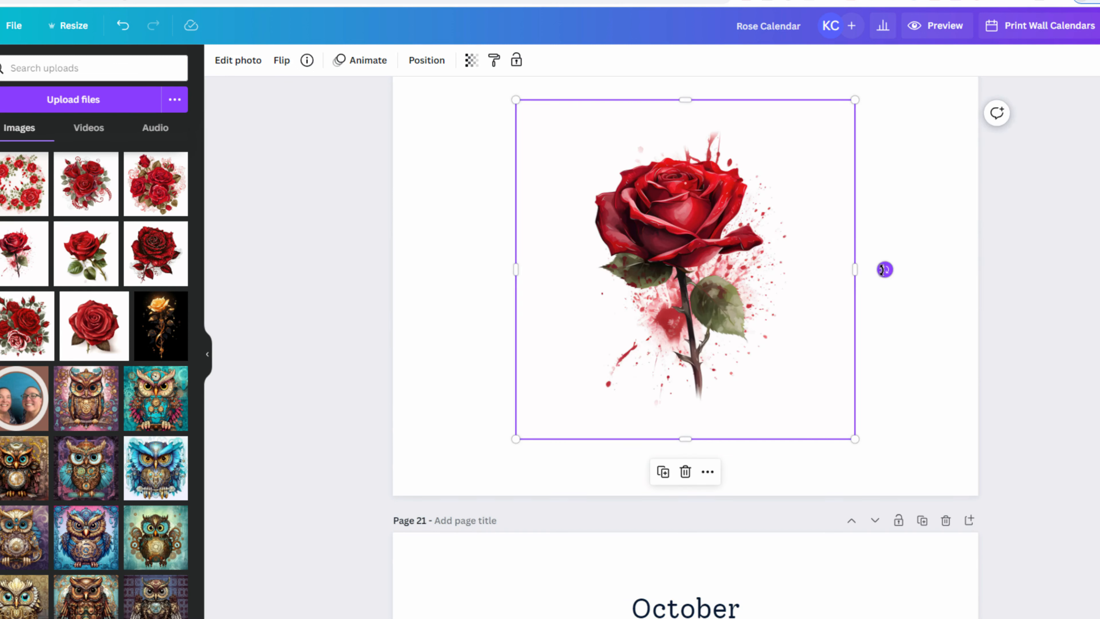
left_click_drag(884, 270, 799, 337)
left_click_drag(449, 330, 123, 413)
- Remove the rose's background with BG Remover, enlarge it more, and move it toward the page bottom
left_click(238, 61)
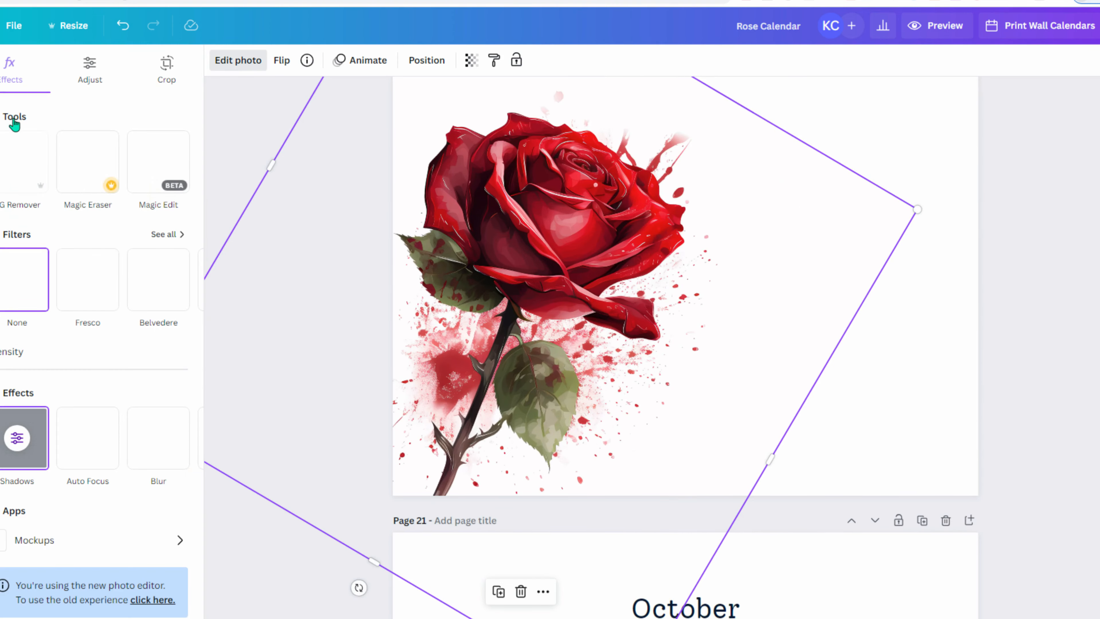
left_click(7, 174)
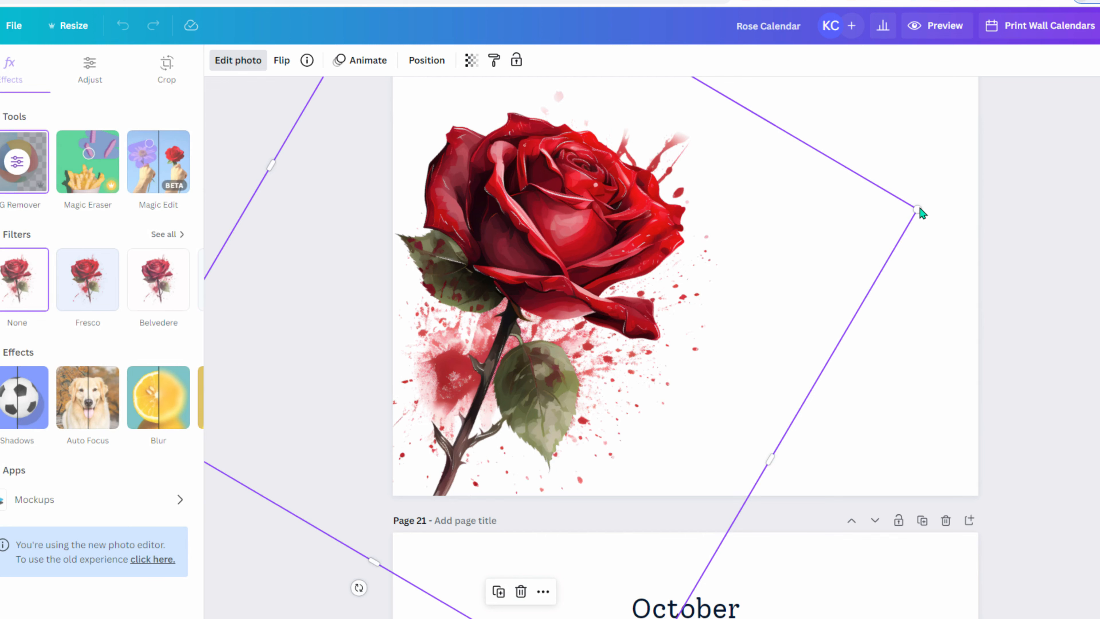
left_click_drag(918, 209, 1099, 0)
left_click_drag(954, 239, 586, 488)
scroll(260, 425, "down", 10)
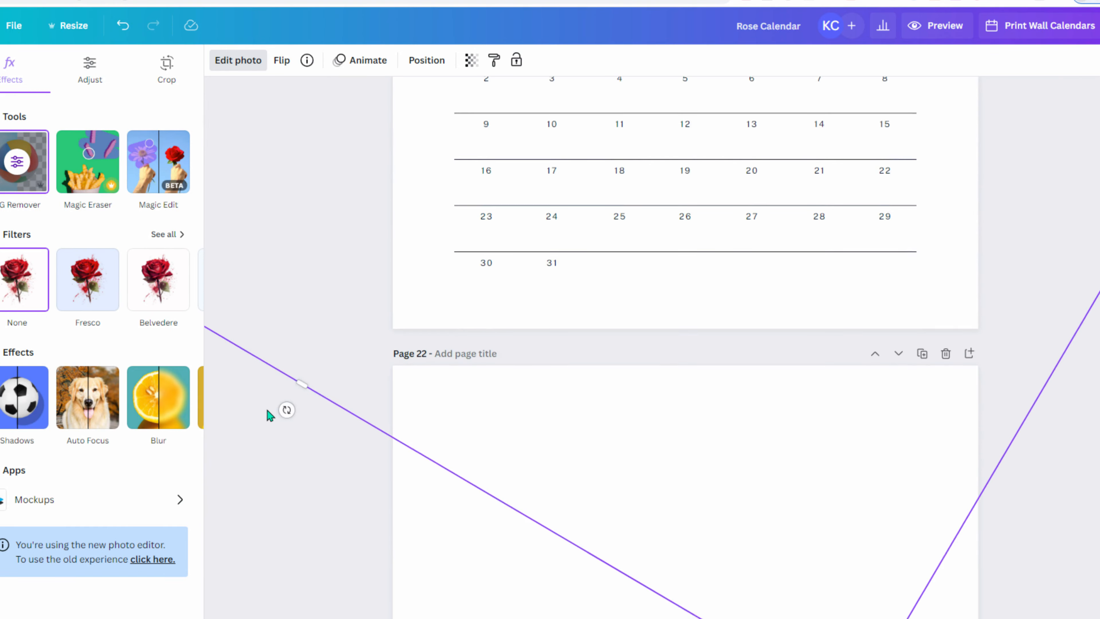
scroll(268, 409, "down", 8)
- Add a red rose to page 22, enlarge it, and remove its background
left_click(325, 323)
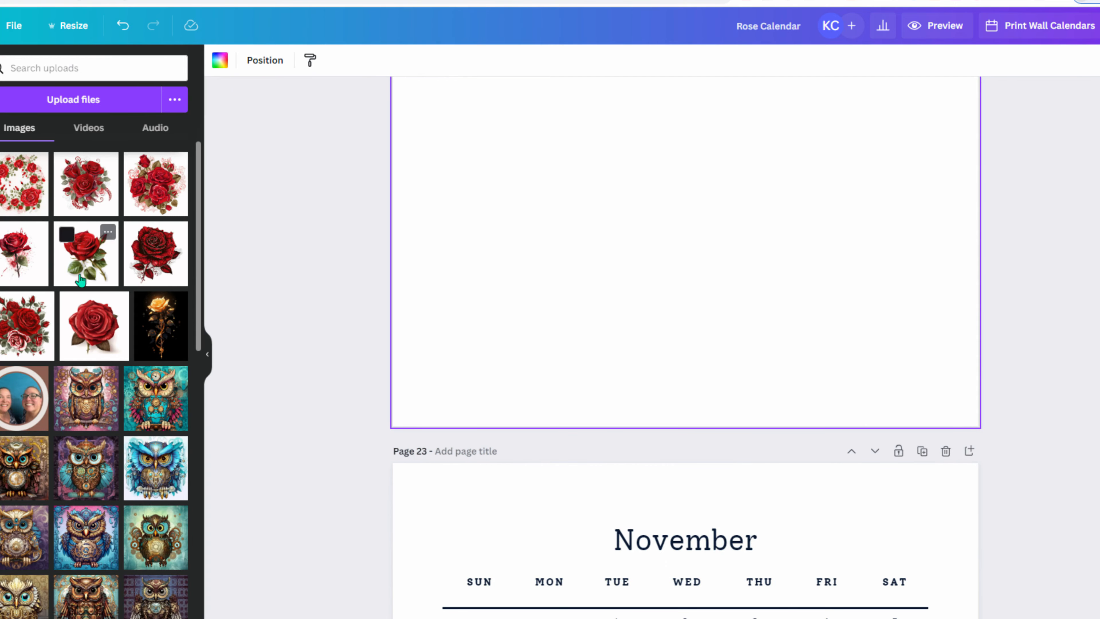
left_click(94, 325)
left_click_drag(628, 315, 380, 449)
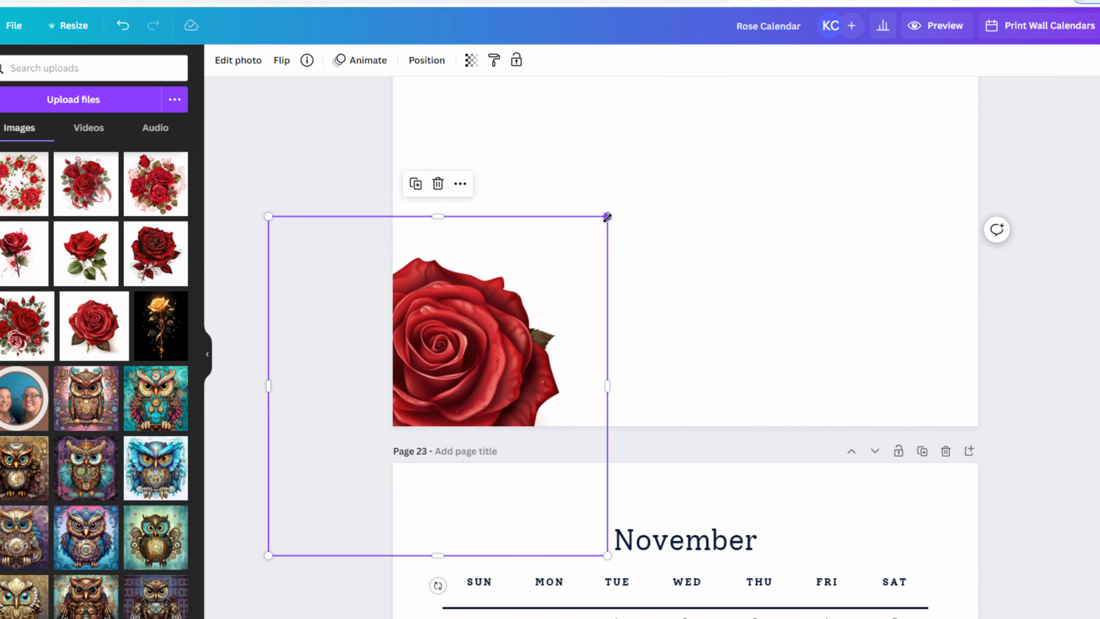
left_click_drag(607, 217, 719, 104)
left_click(236, 61)
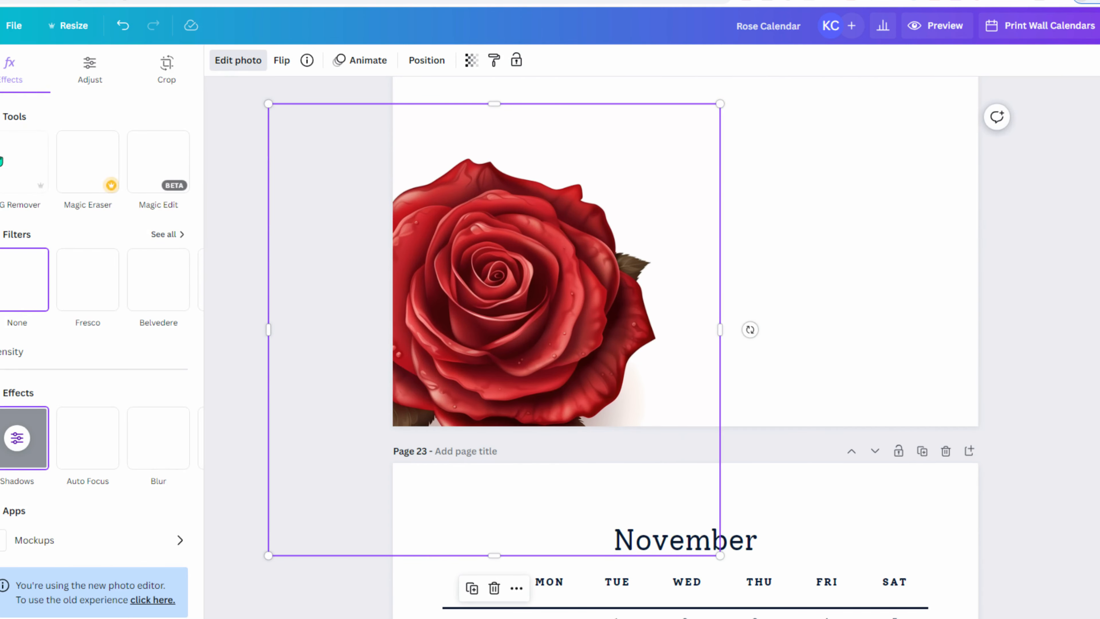
left_click(3, 191)
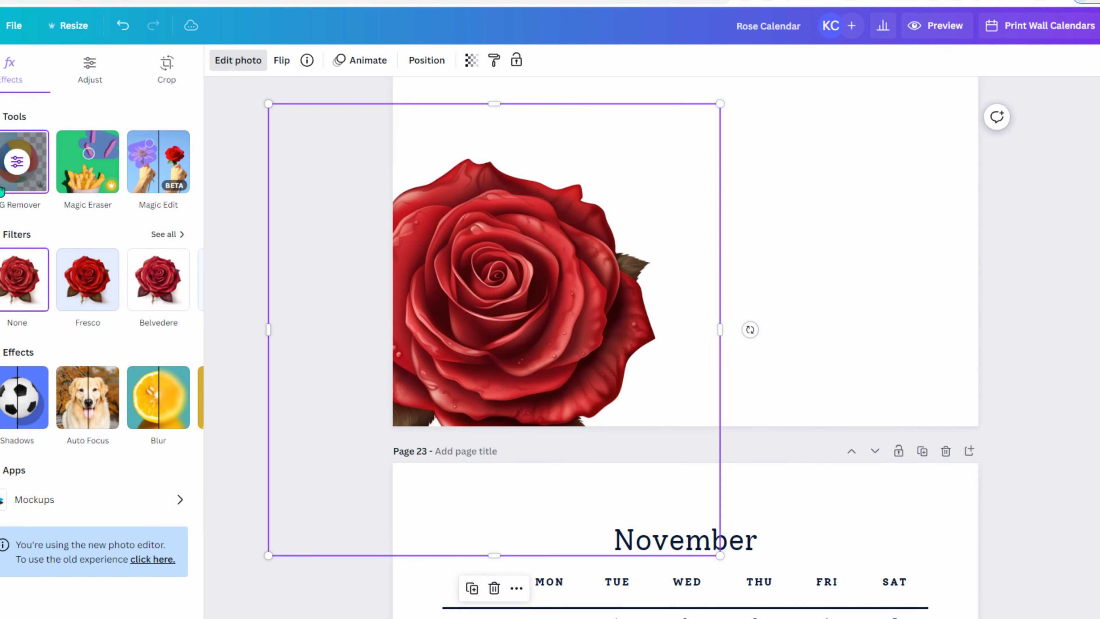
- Move the rose to the upper right of page 22, trying vertical flips along the way
scroll(573, 375, "up", 3)
left_click_drag(570, 388, 656, 193)
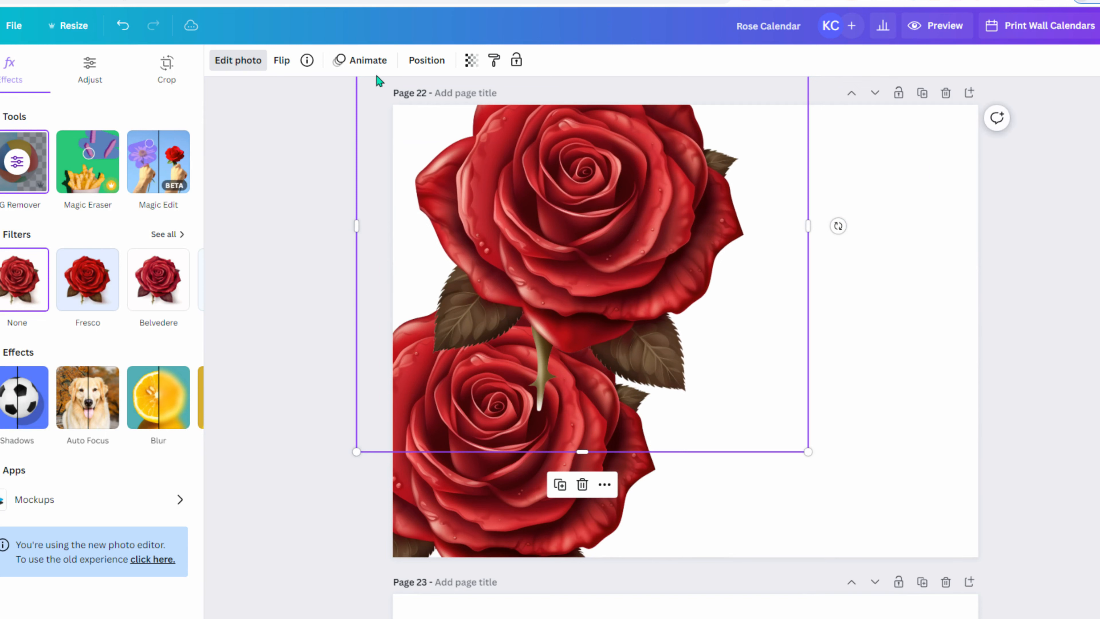
left_click(282, 60)
left_click(305, 119)
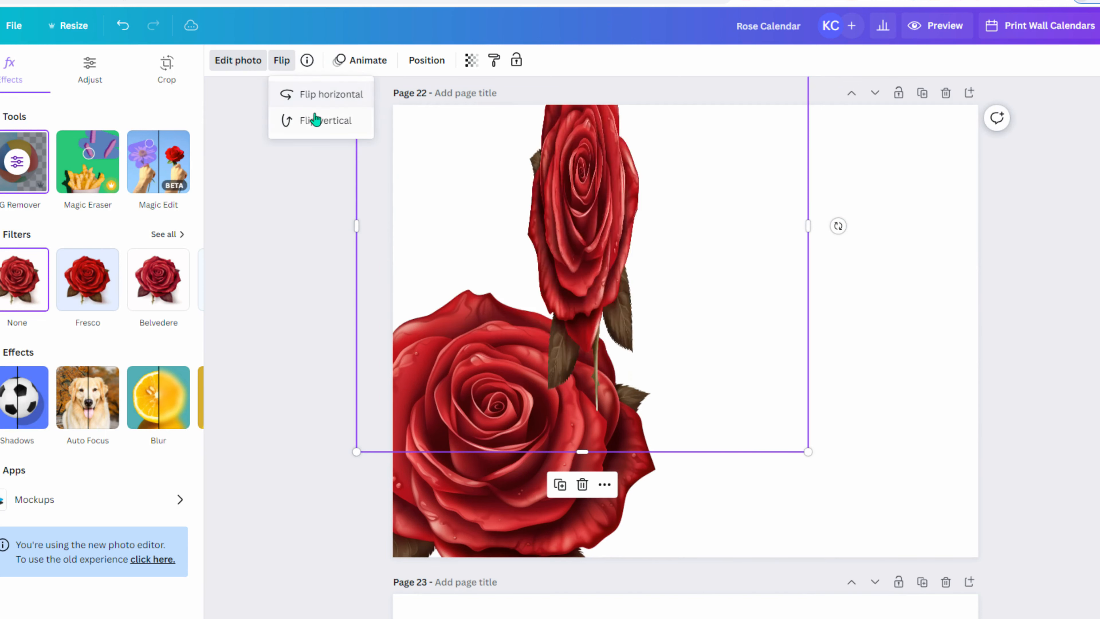
left_click(311, 125)
left_click_drag(649, 286, 866, 222)
- Enlarge both roses and fine-tune their positions so they overlap across the page
left_click_drag(474, 414, 491, 408)
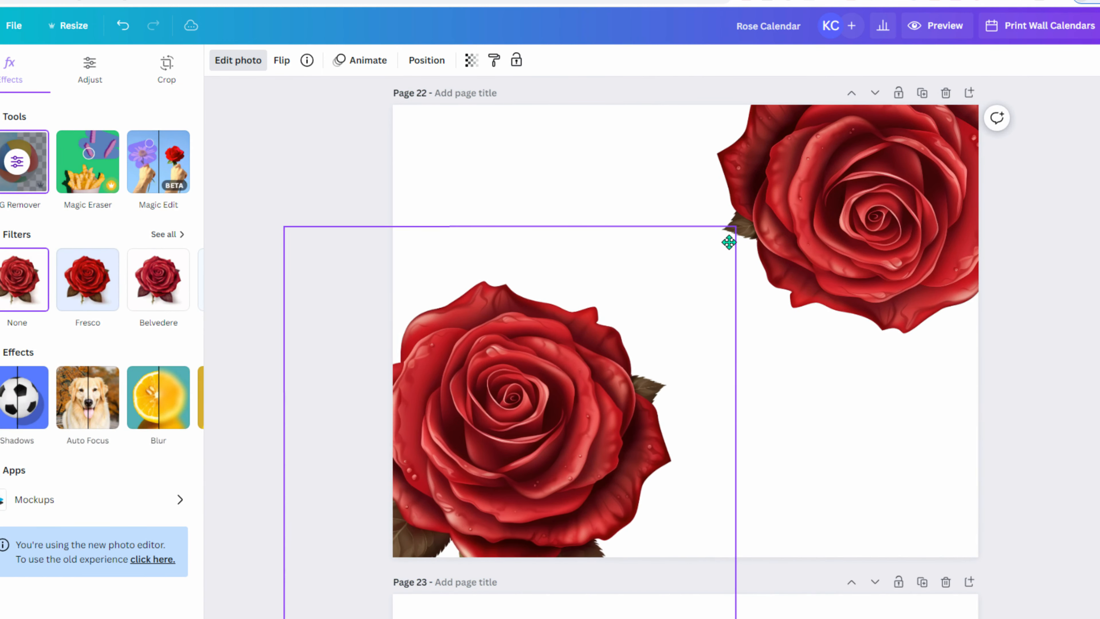
key("ctrl+z")
left_click_drag(735, 230, 944, 109)
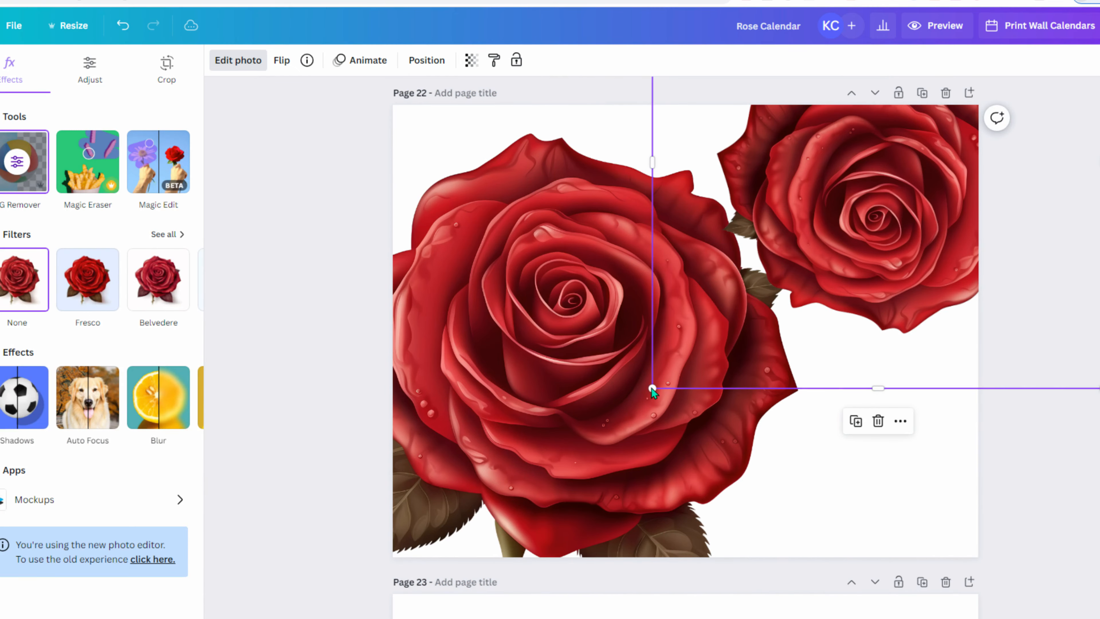
left_click_drag(654, 376, 374, 519)
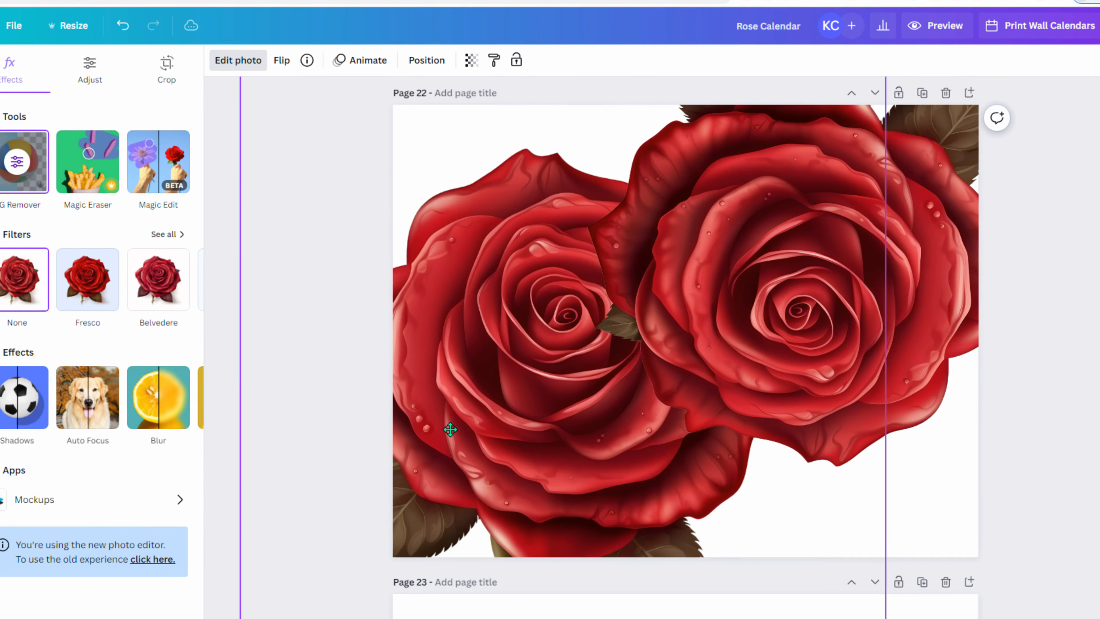
left_click_drag(450, 430, 446, 389)
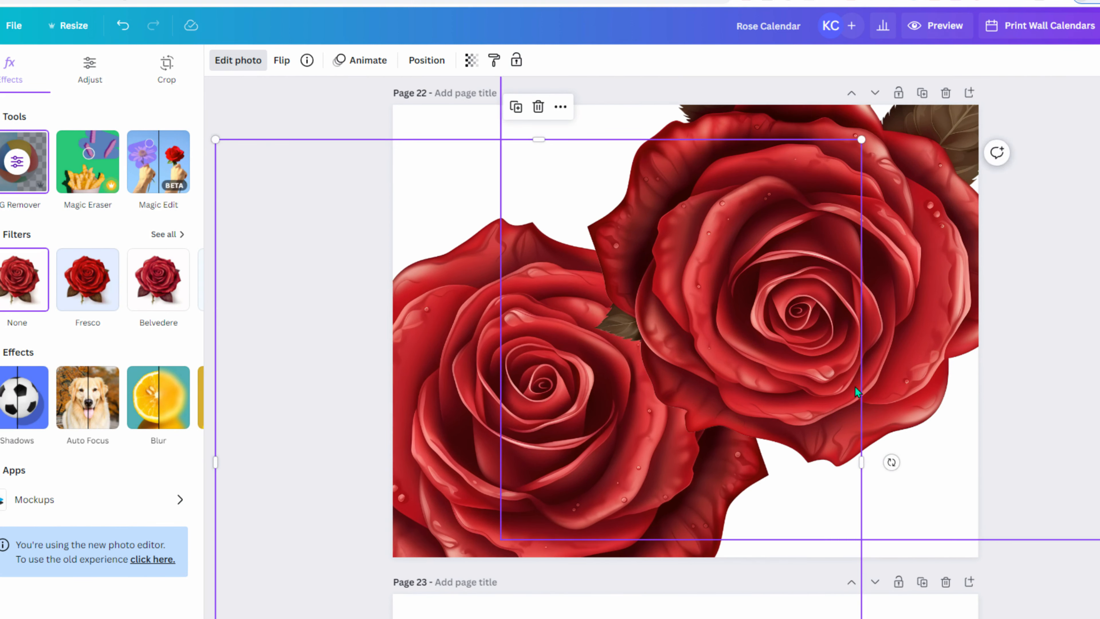
scroll(924, 366, "down", 10)
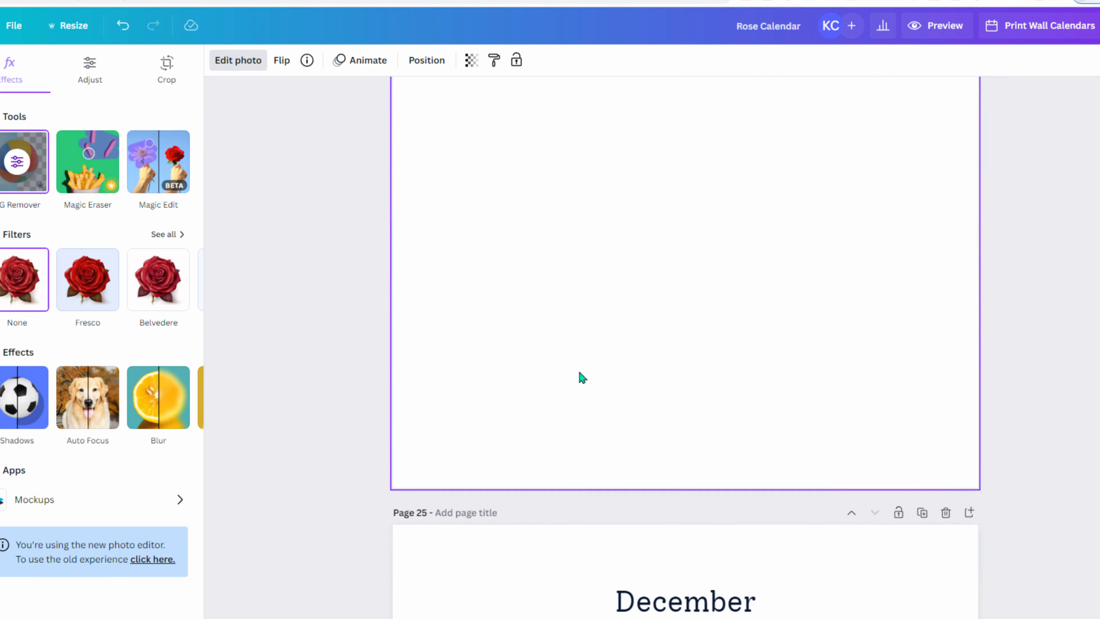
- Add the rose bouquet upload to blank page 24 and enlarge it past the page's right edge
scroll(229, 346, "down", 8)
scroll(285, 364, "up", 16)
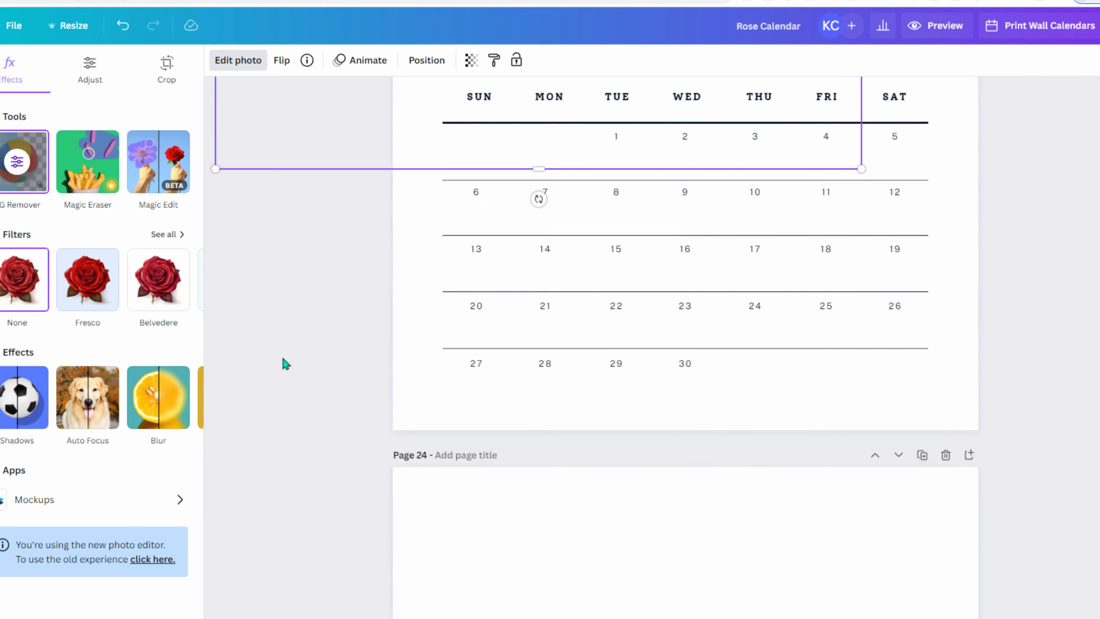
scroll(283, 358, "down", 10)
left_click(589, 219)
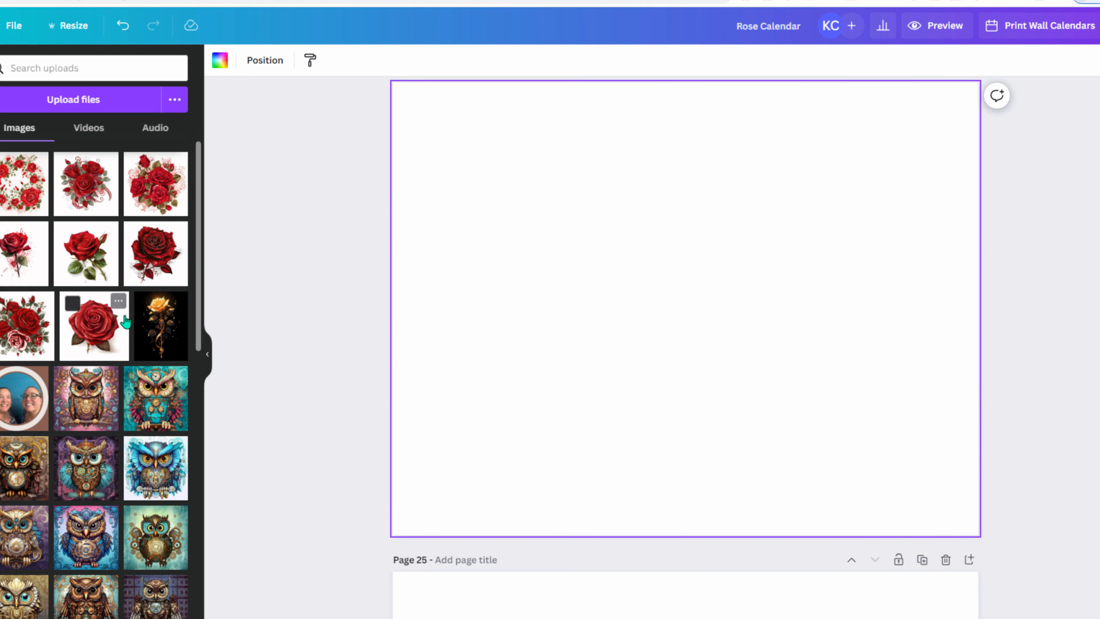
left_click(20, 329)
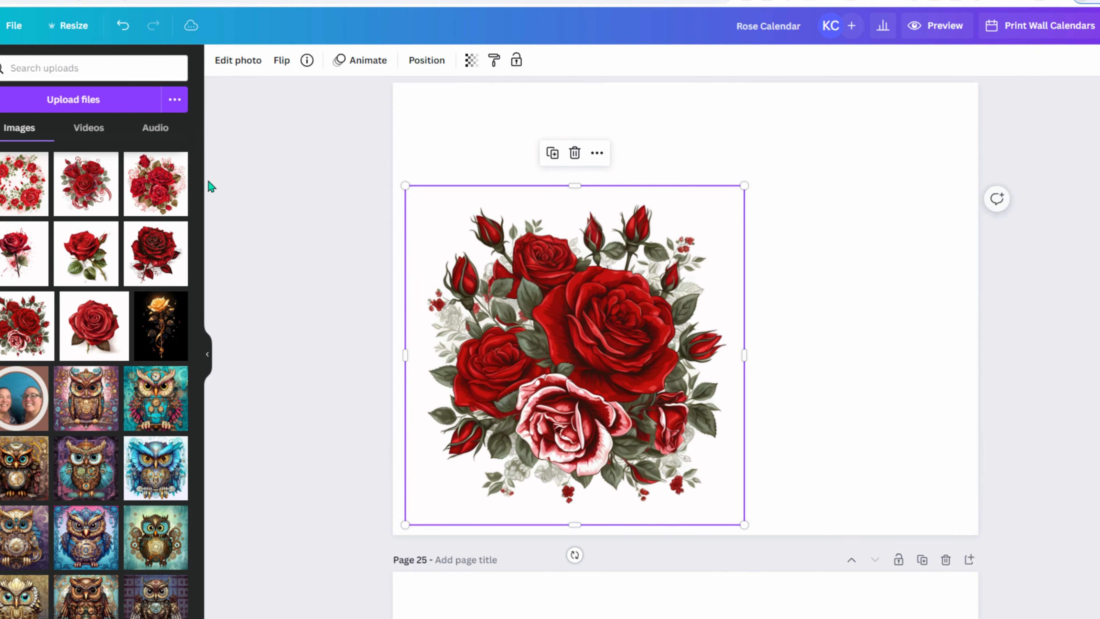
left_click(237, 61)
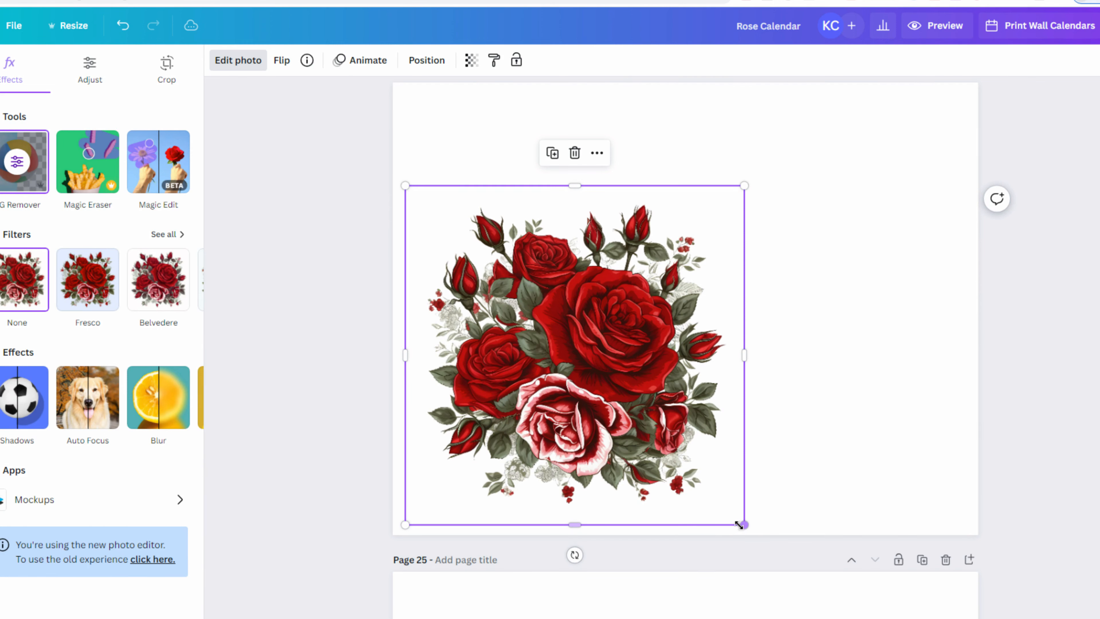
left_click_drag(756, 536, 1033, 613)
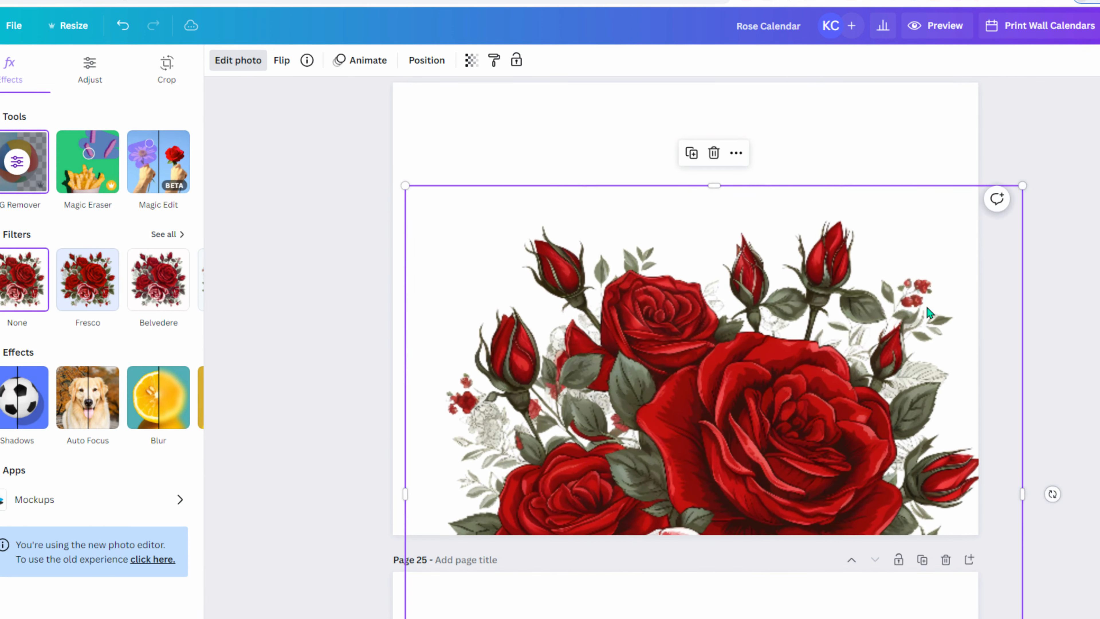
left_click_drag(740, 531, 845, 423)
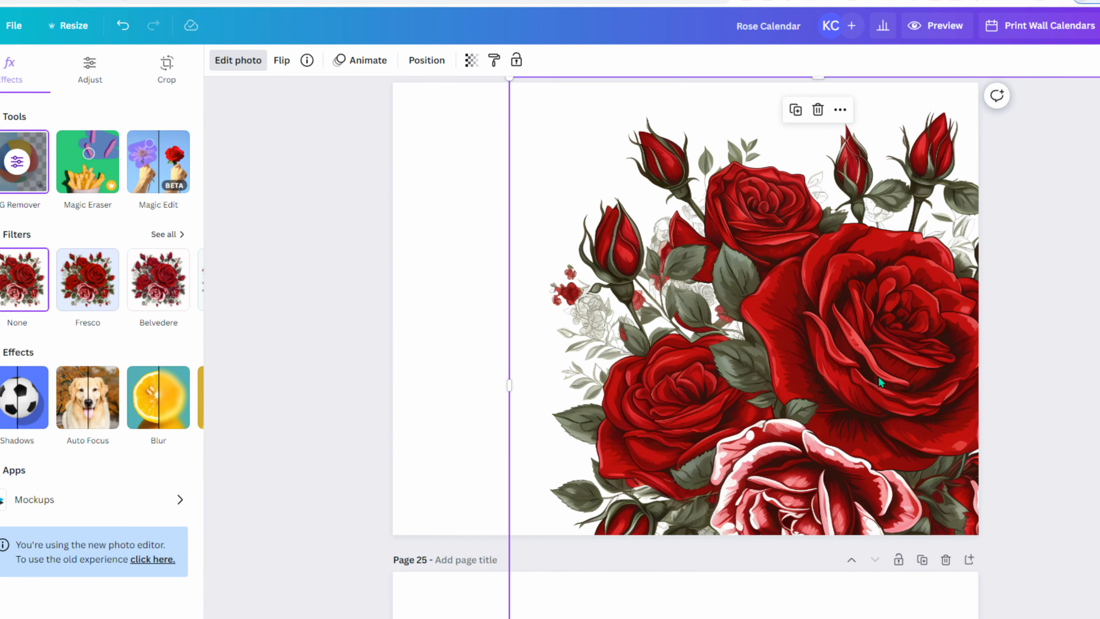
left_click_drag(899, 398, 909, 401)
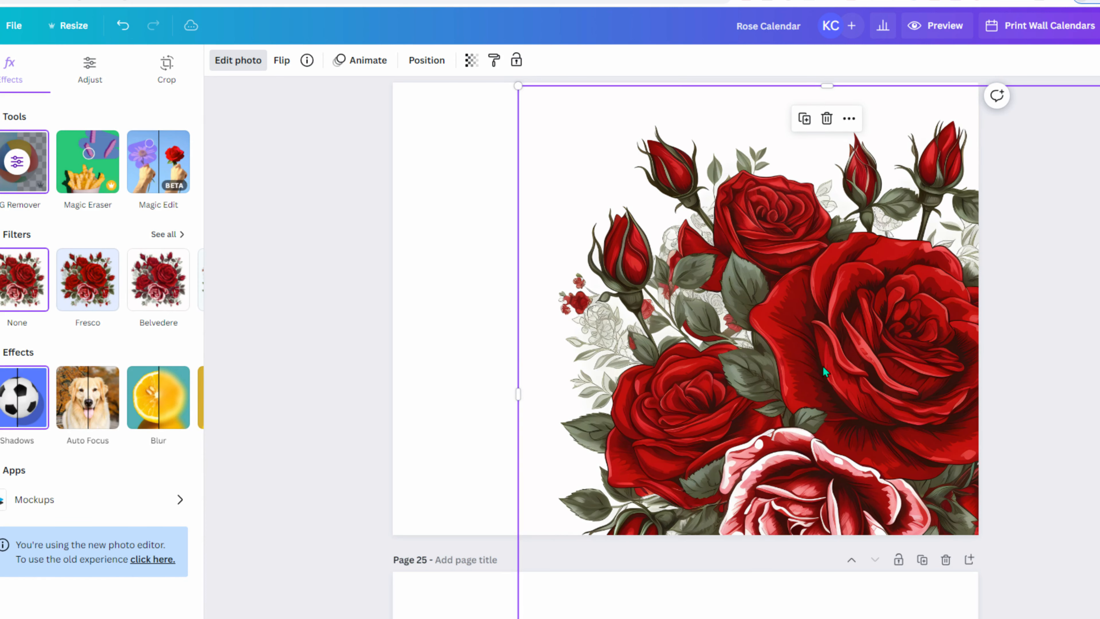
left_click_drag(850, 373, 622, 361)
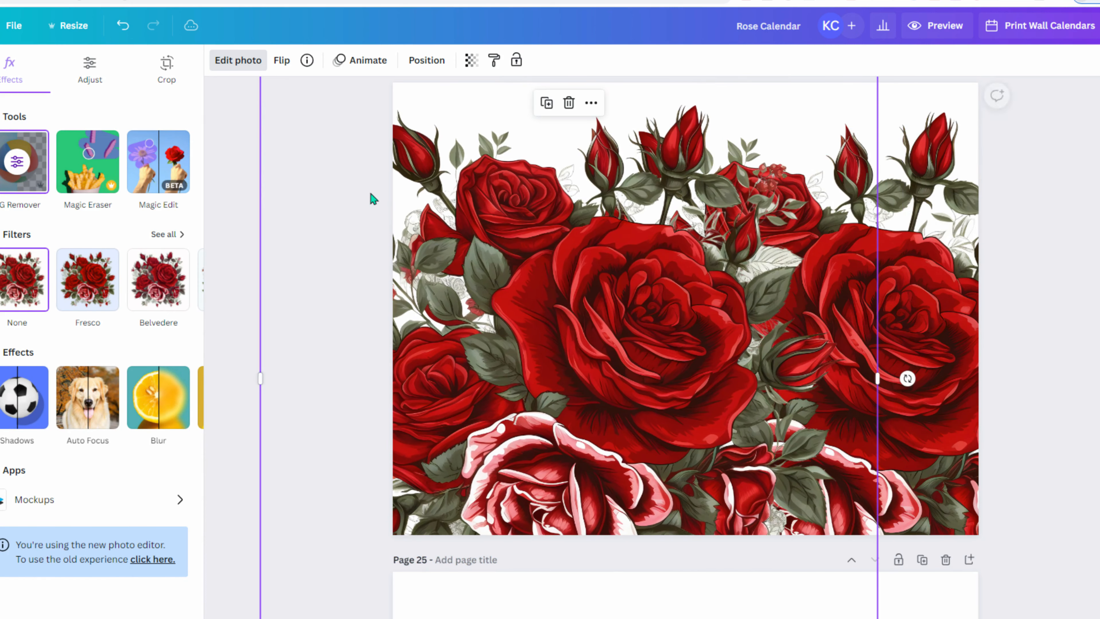
- Flip the bouquet horizontally and shift it left to centre it on the page
left_click(282, 60)
left_click(330, 96)
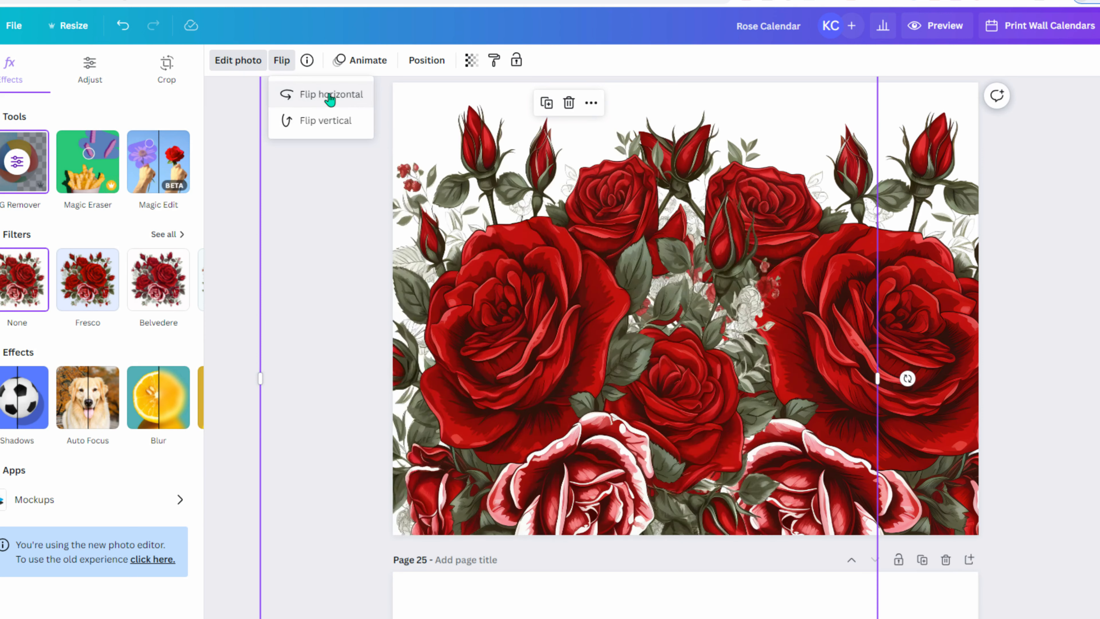
left_click_drag(631, 322, 566, 324)
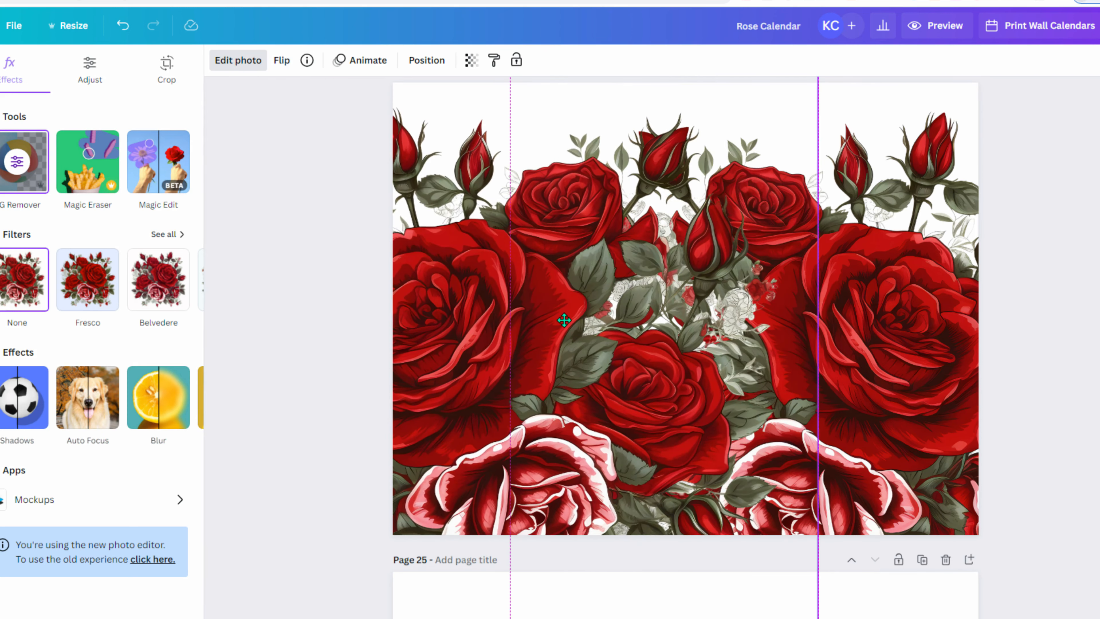
scroll(946, 368, "down", 10)
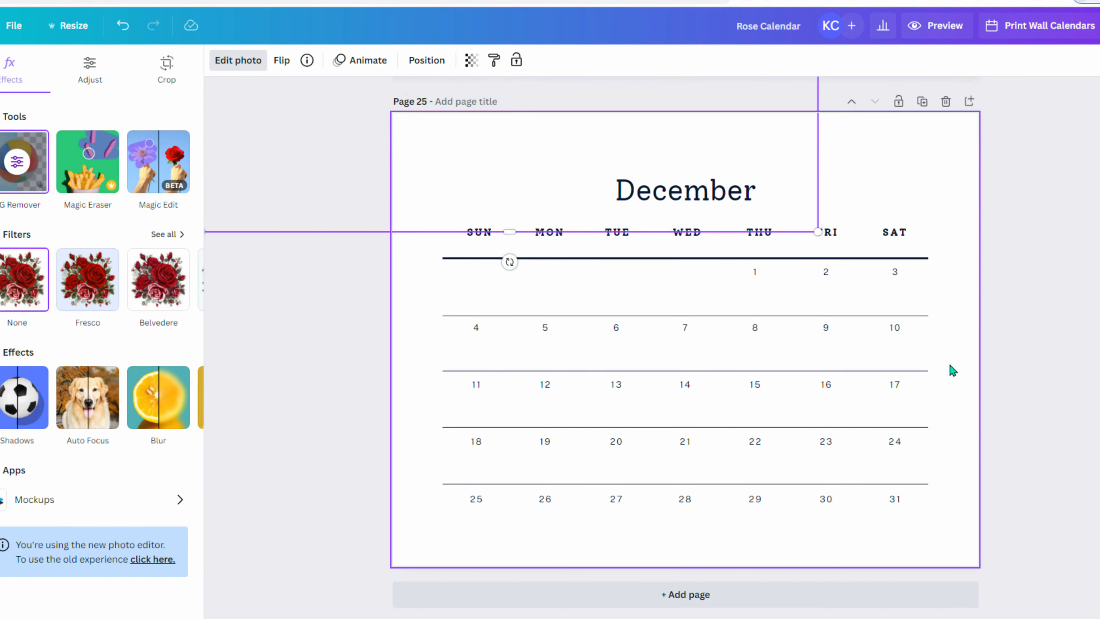
scroll(949, 366, "up", 20)
scroll(951, 363, "up", 5)
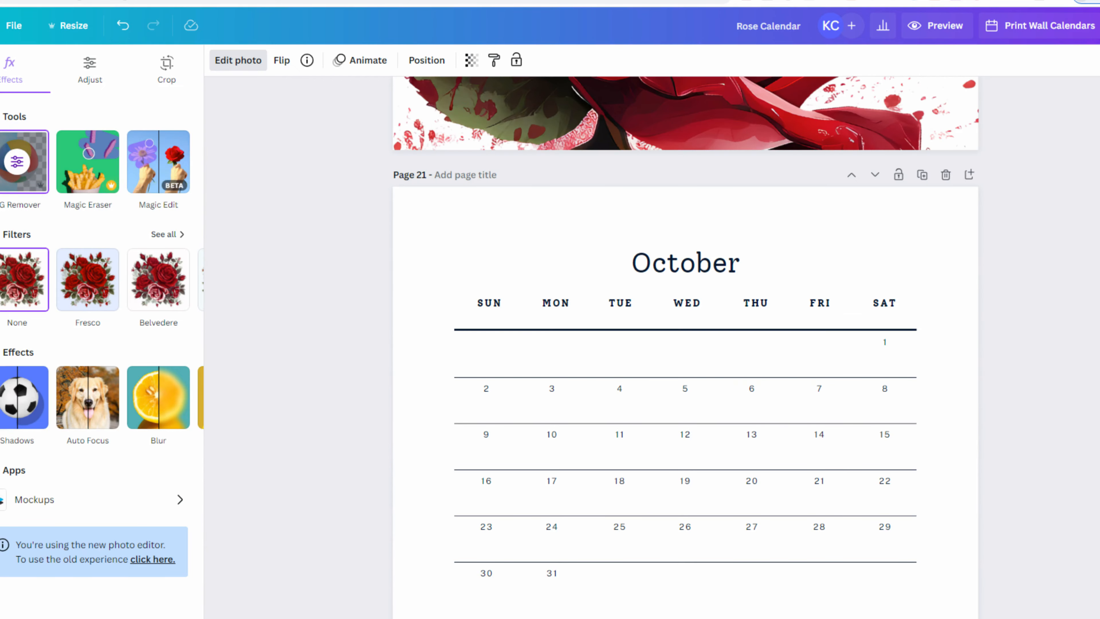
scroll(685, 348, "up", 20)
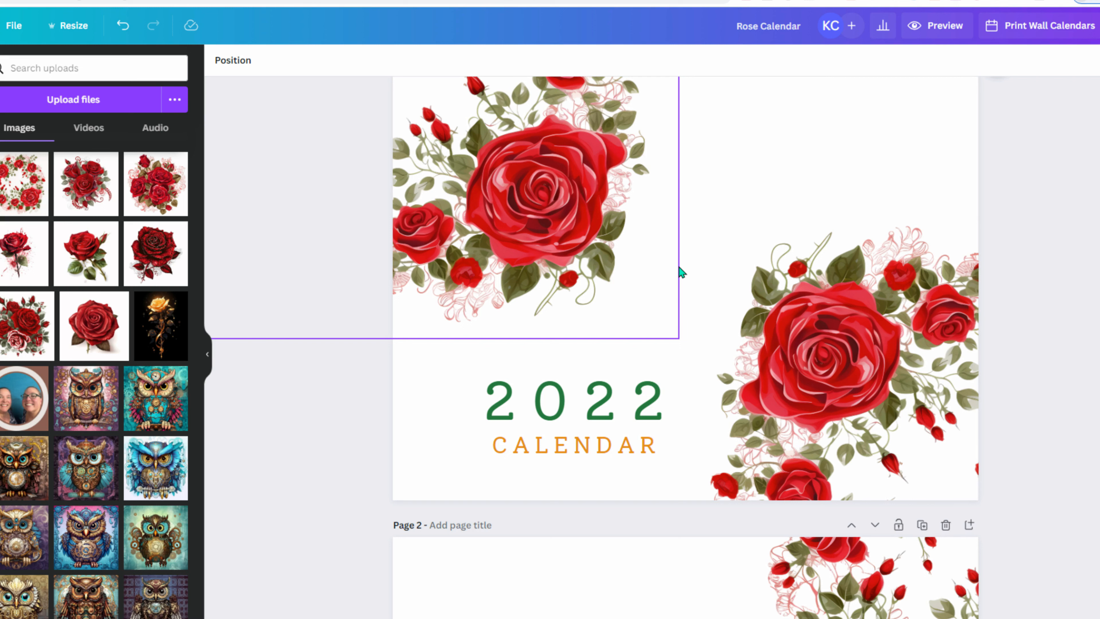
- Download the Rose Calendar as PDF Standard with Flatten PDF ticked, after first trying PDF Print
left_click(1099, 26)
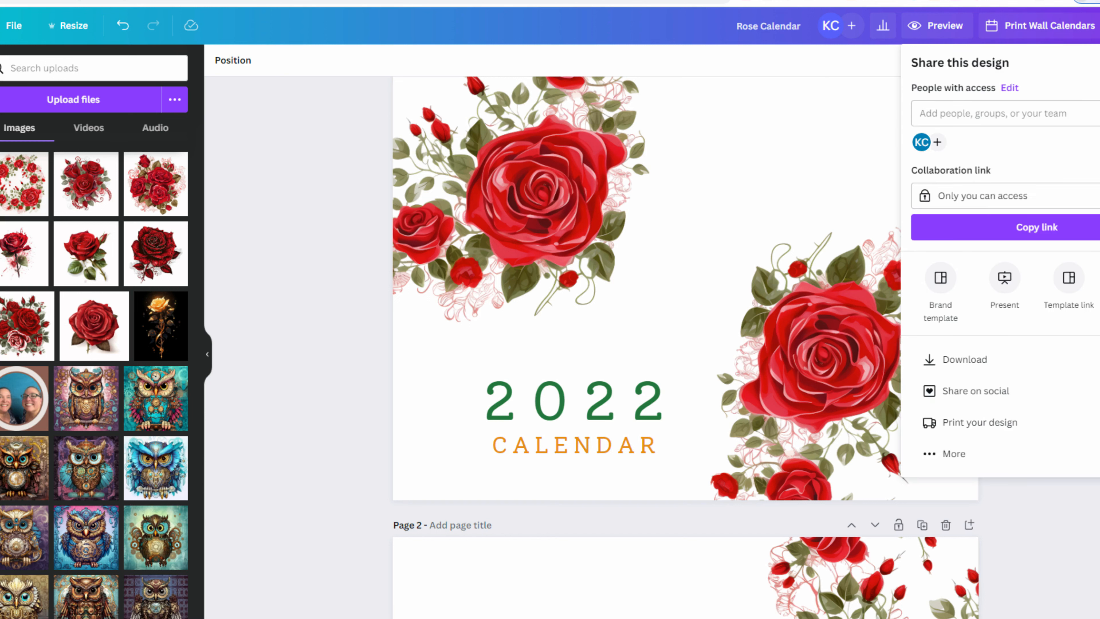
left_click(992, 366)
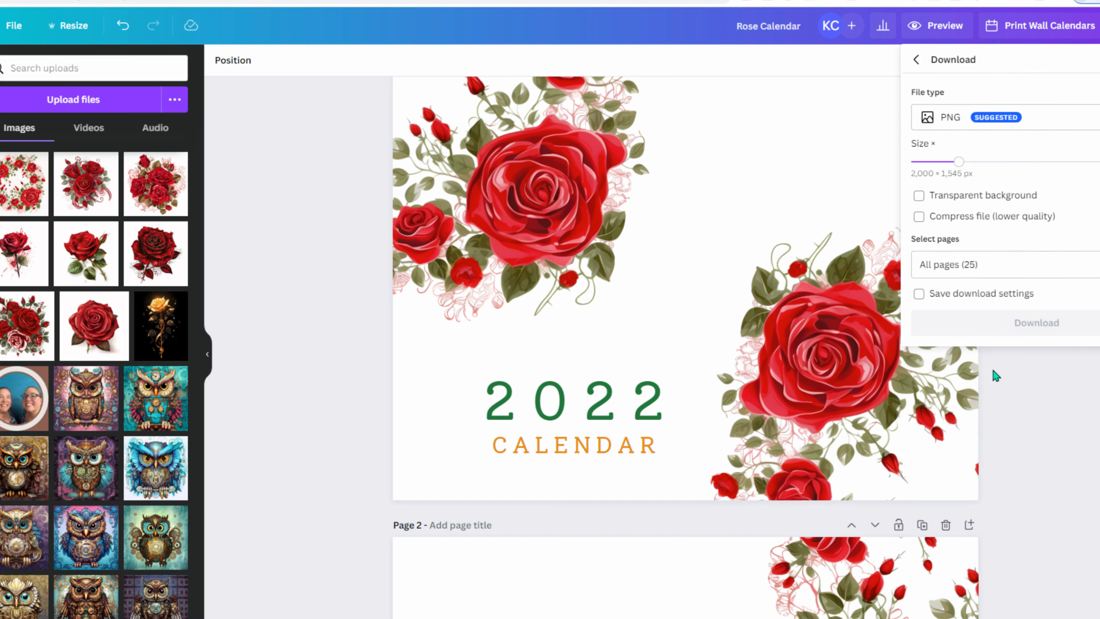
left_click(1060, 125)
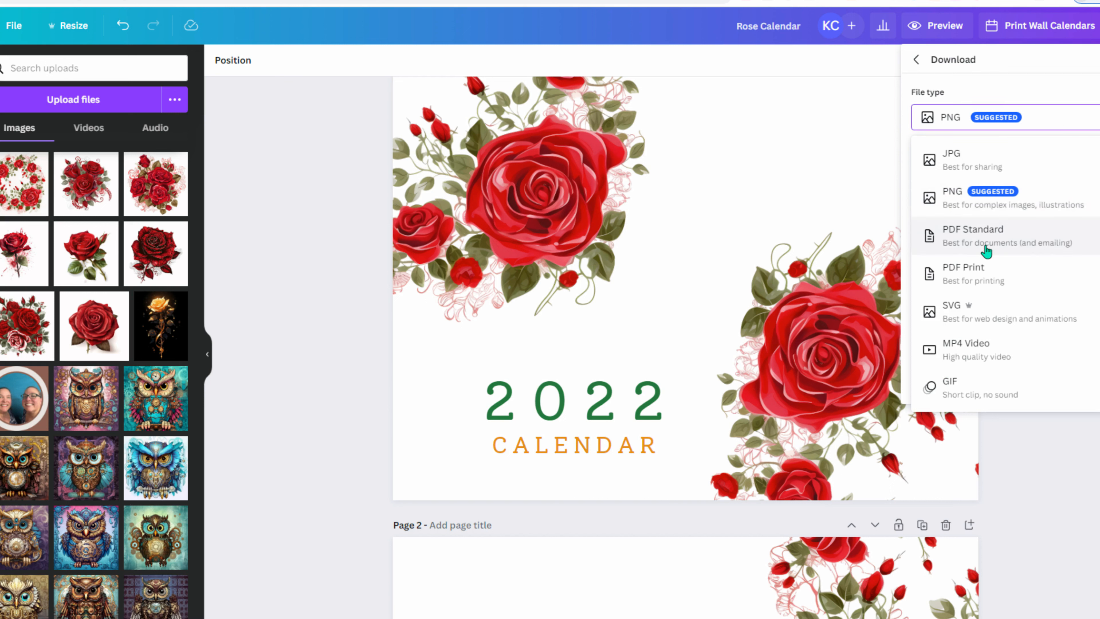
left_click(981, 281)
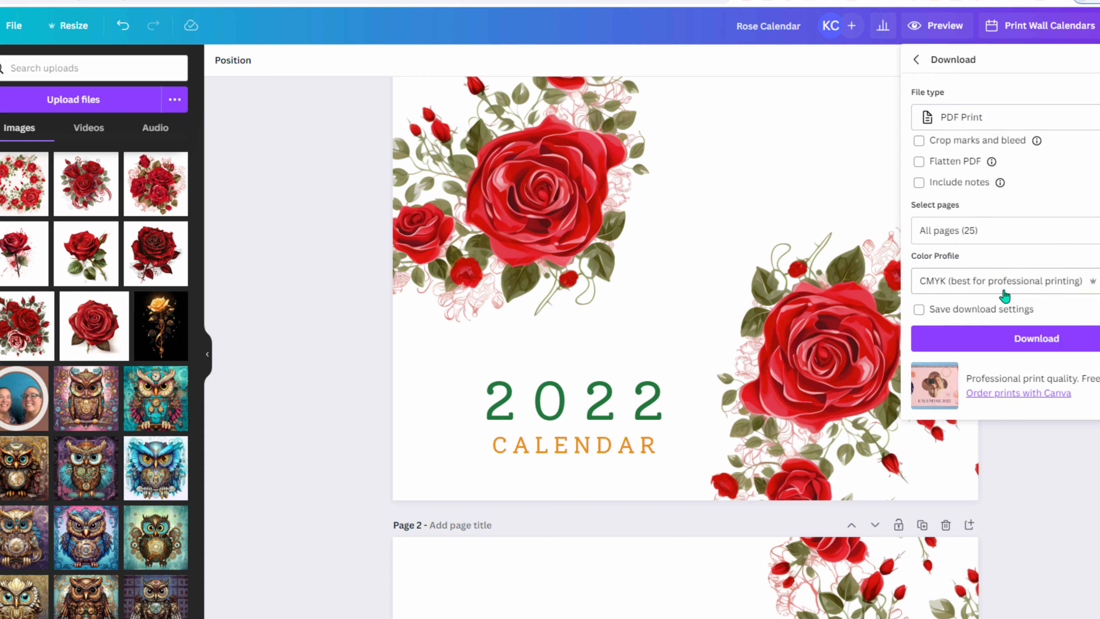
left_click(981, 288)
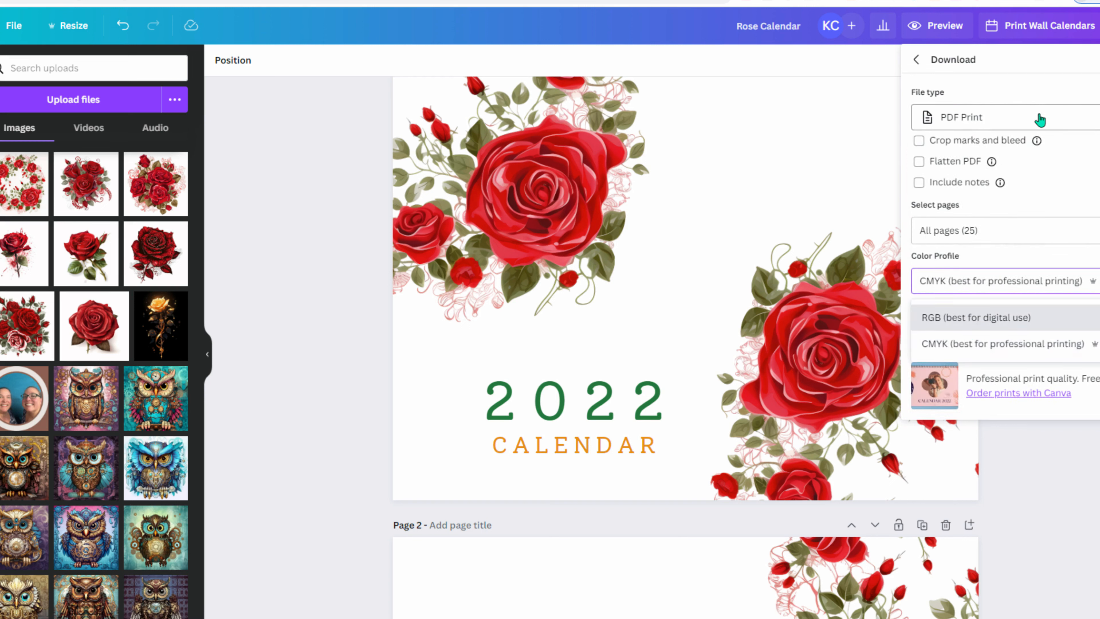
left_click(1052, 130)
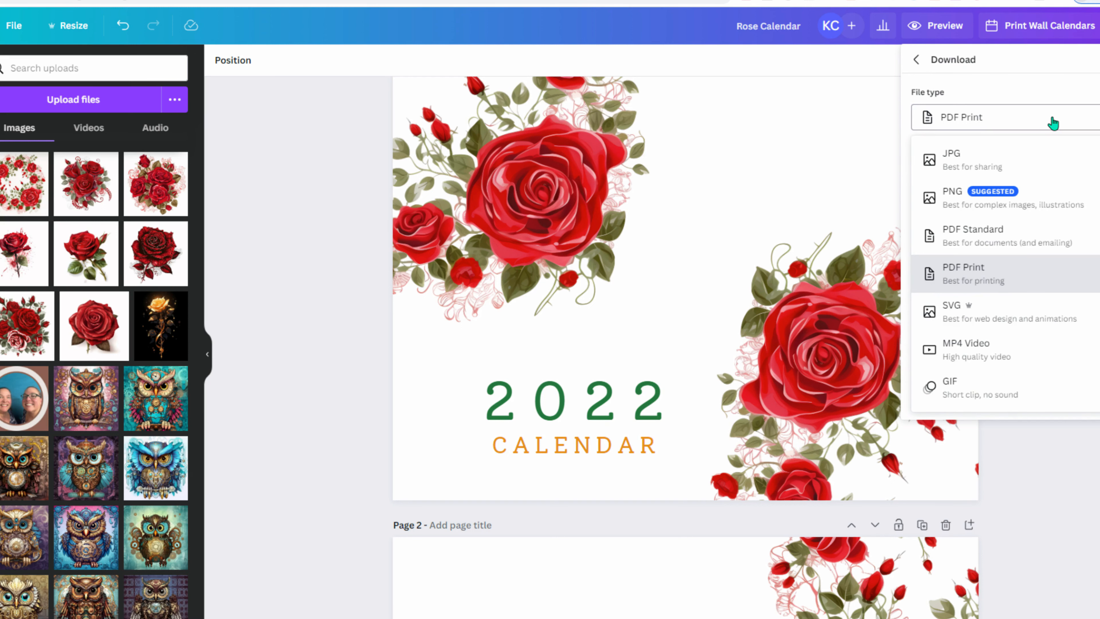
left_click(1024, 242)
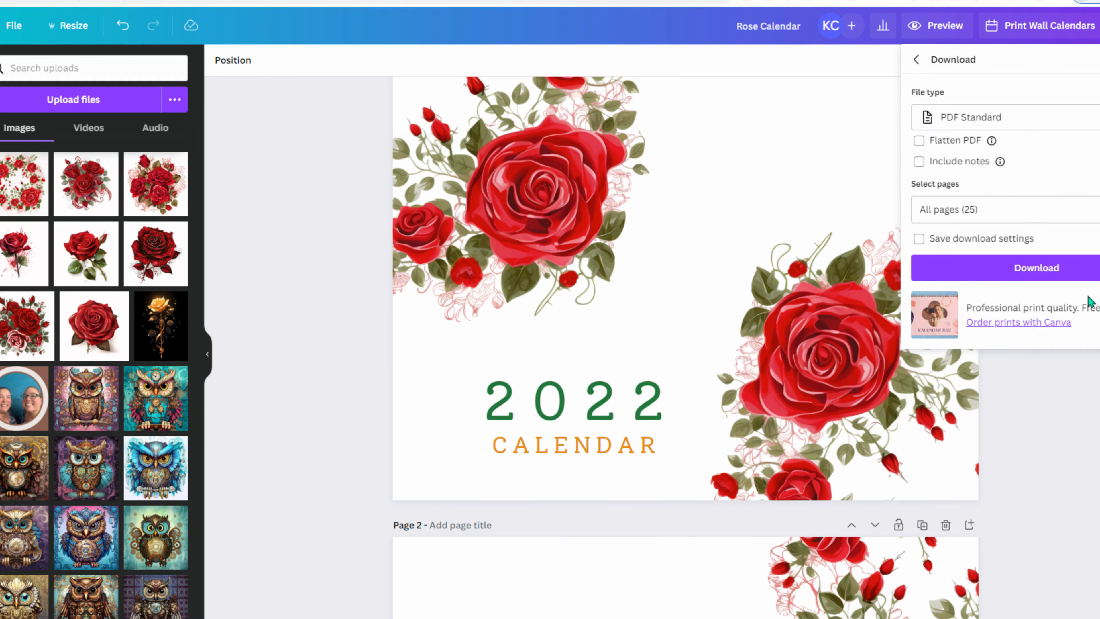
mouse_move(992, 144)
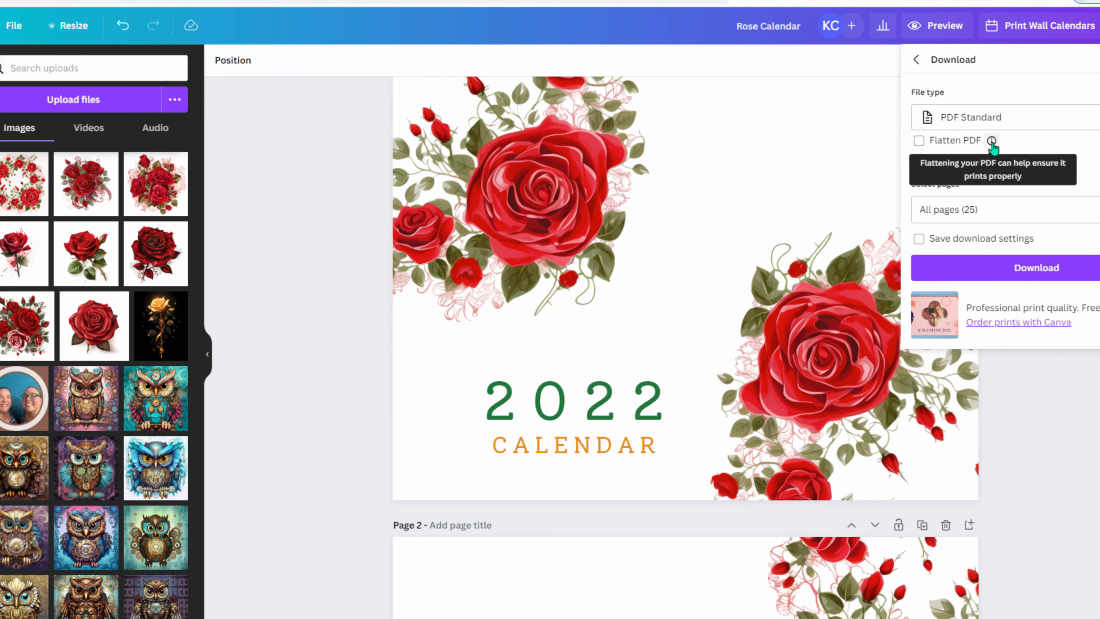
left_click(919, 141)
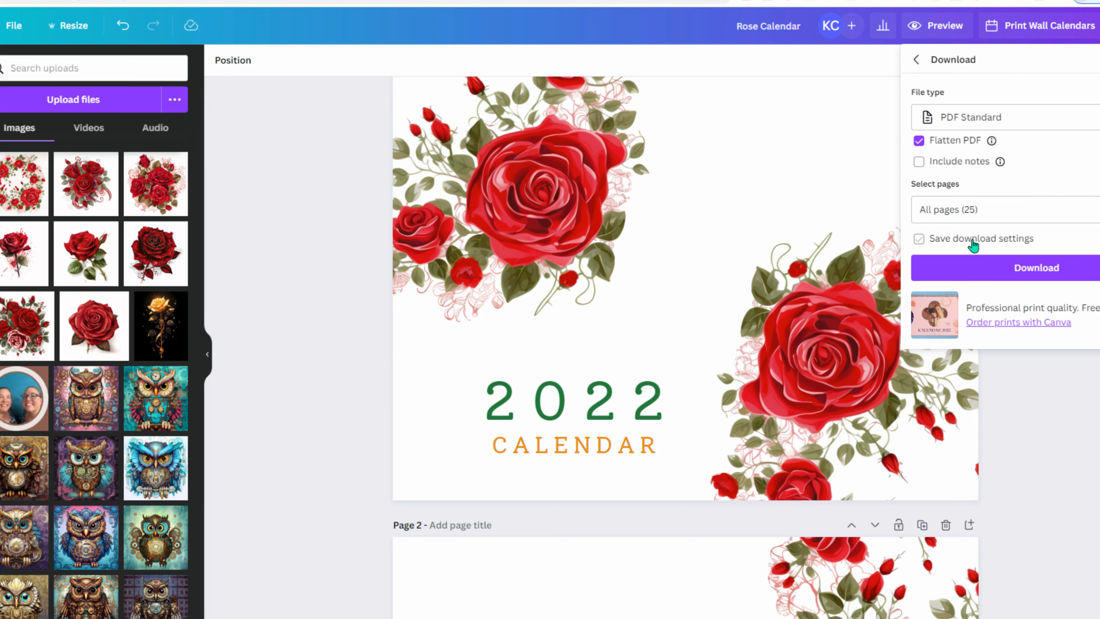
left_click(1072, 275)
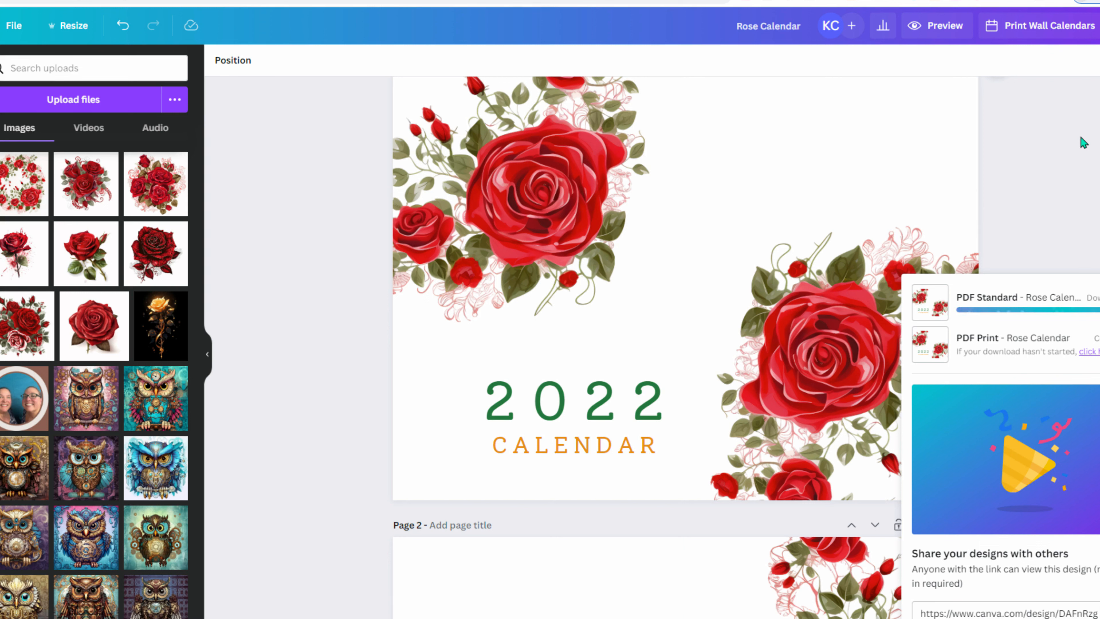
- Show the design's full share options list and scroll down to the Save section
left_click(1099, 25)
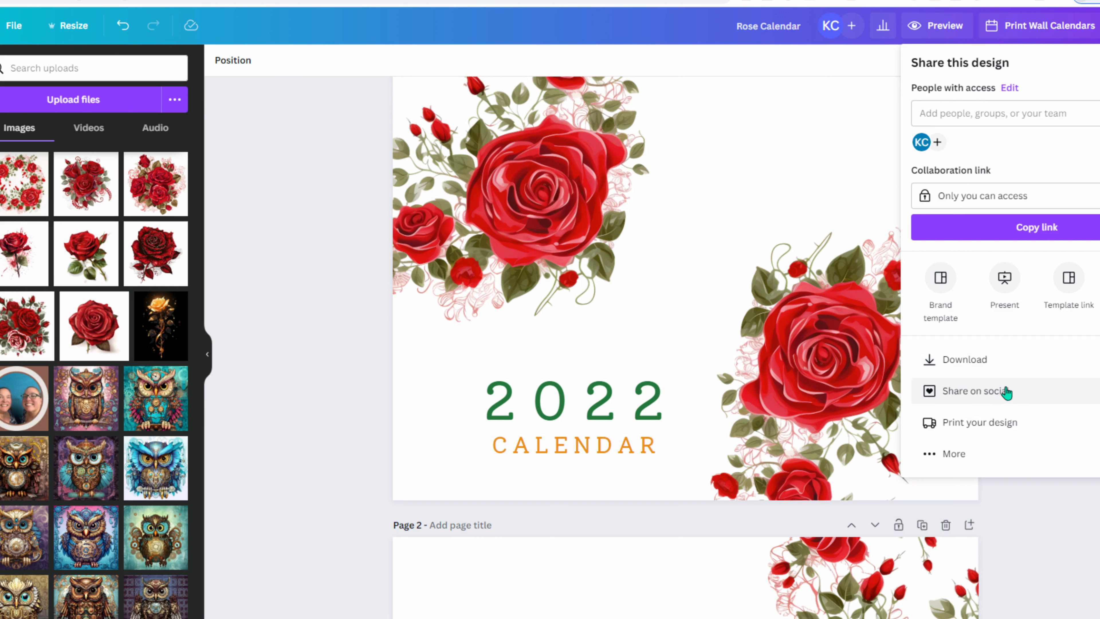
left_click(996, 452)
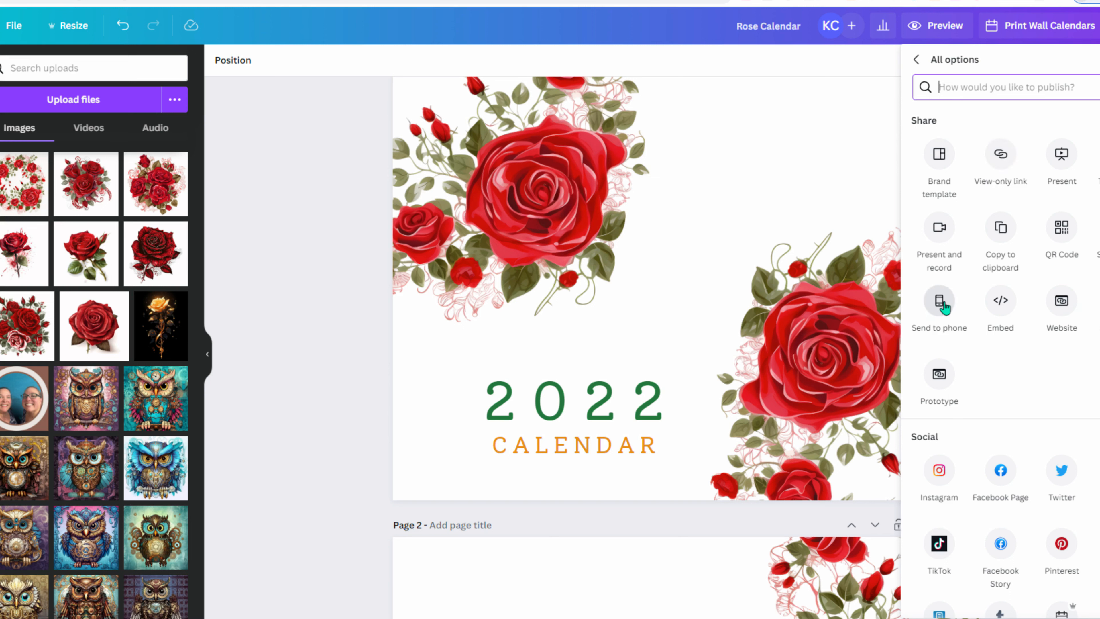
scroll(948, 392, "down", 5)
scroll(959, 283, "up", 3)
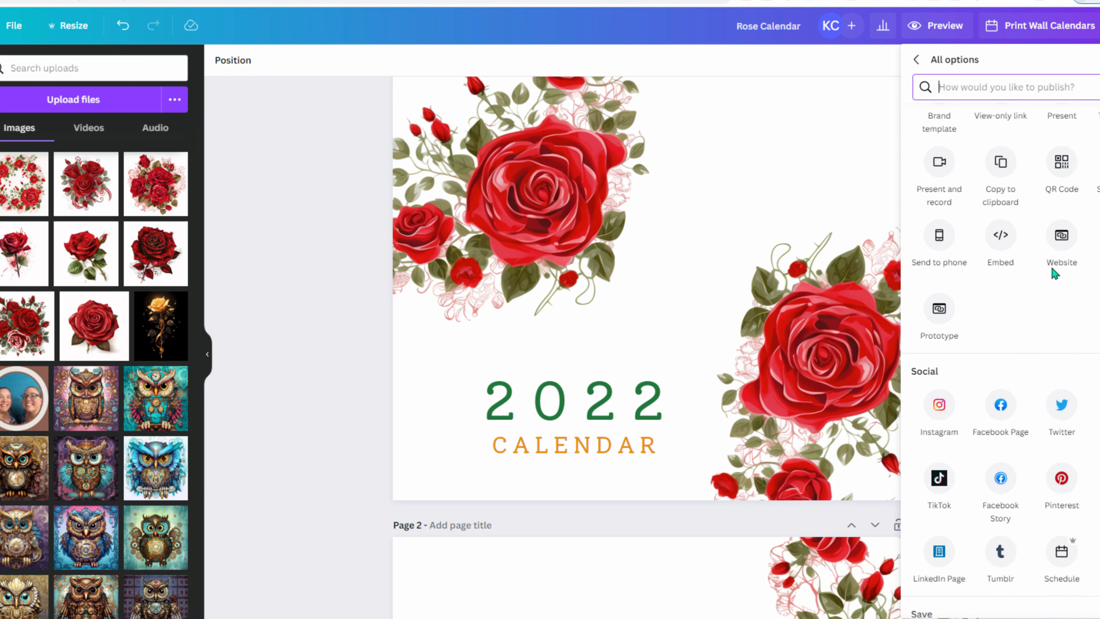
scroll(1000, 347, "up", 2)
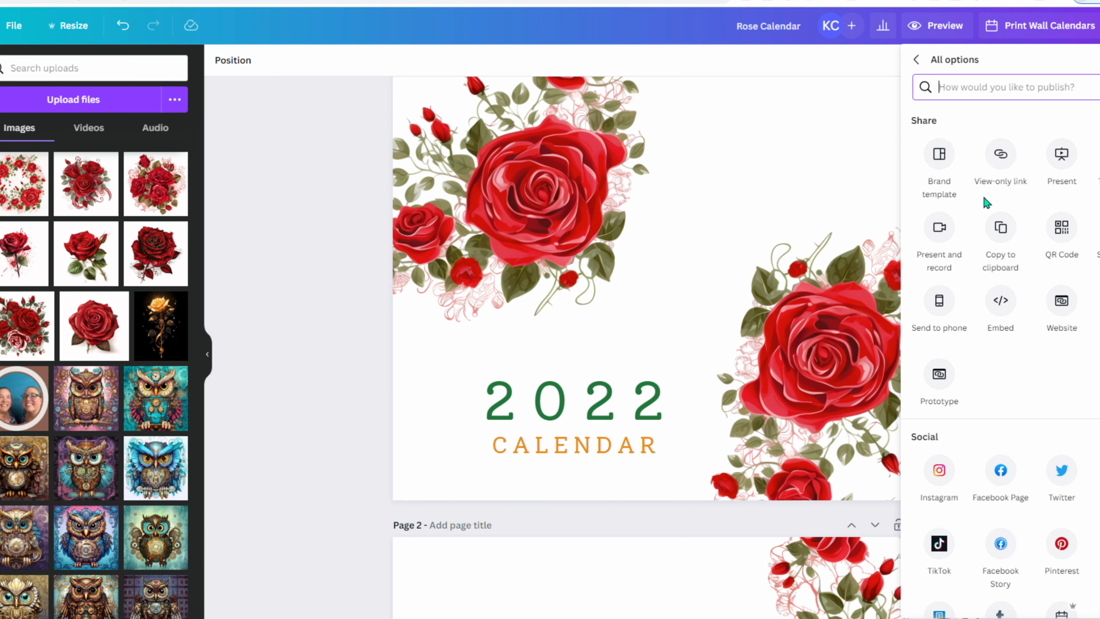
scroll(984, 198, "down", 5)
scroll(984, 198, "down", 1)
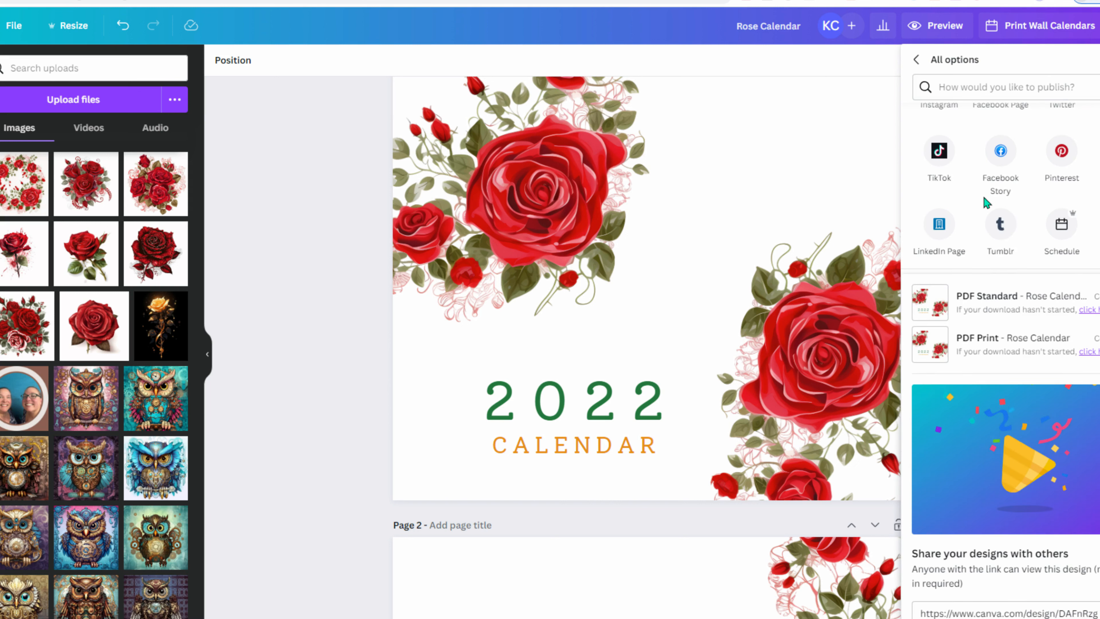
scroll(1098, 206, "down", 3)
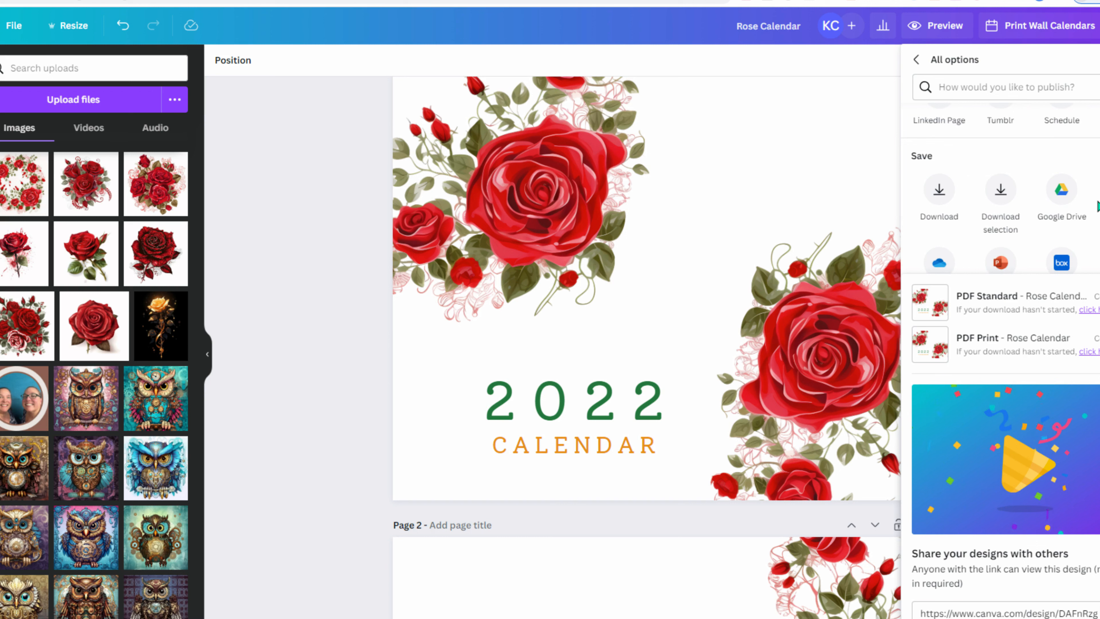
scroll(1099, 206, "down", 1)
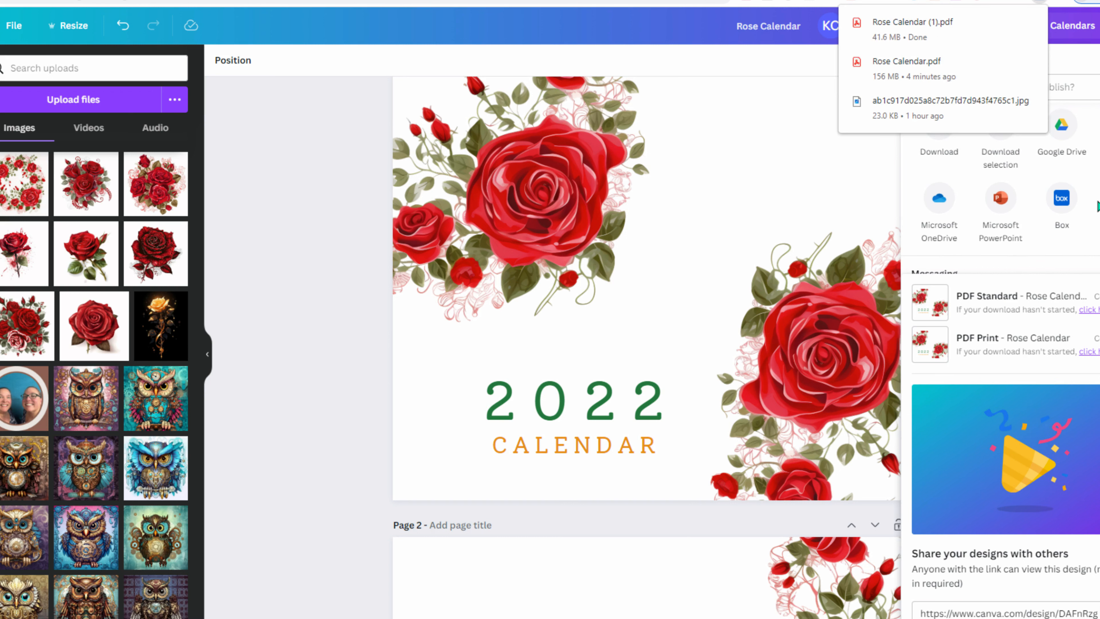
scroll(1081, 215, "up", 3)
scroll(996, 217, "down", 2)
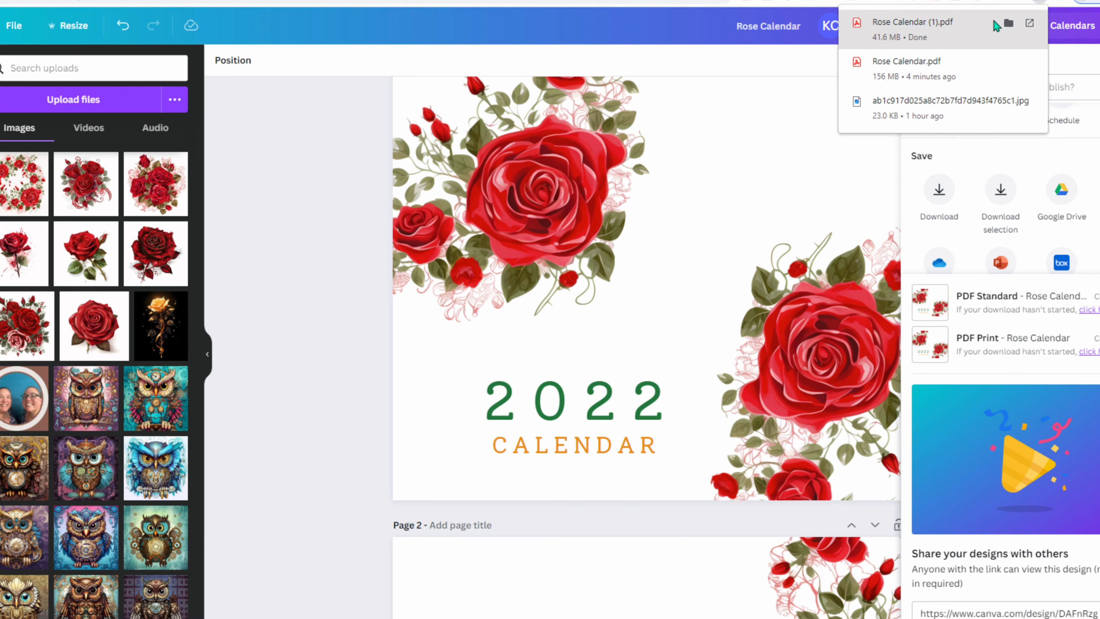
- Open Rose Calendar (1).pdf from the Downloads folder, then switch back to the Canva editor
left_click(1008, 22)
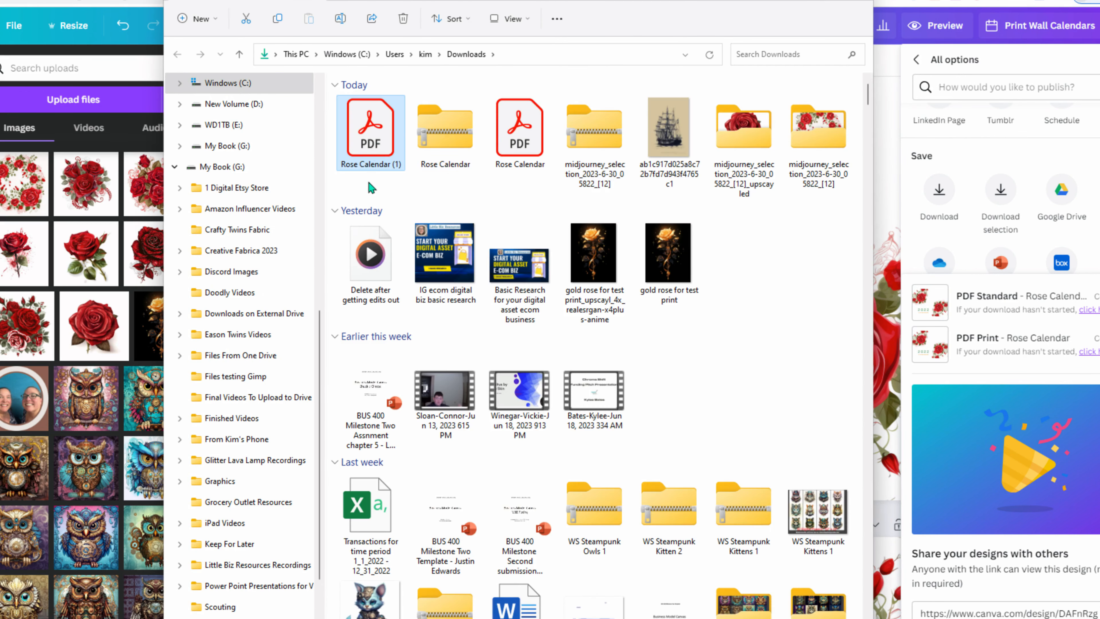
double_click(371, 144)
left_click(800, 1)
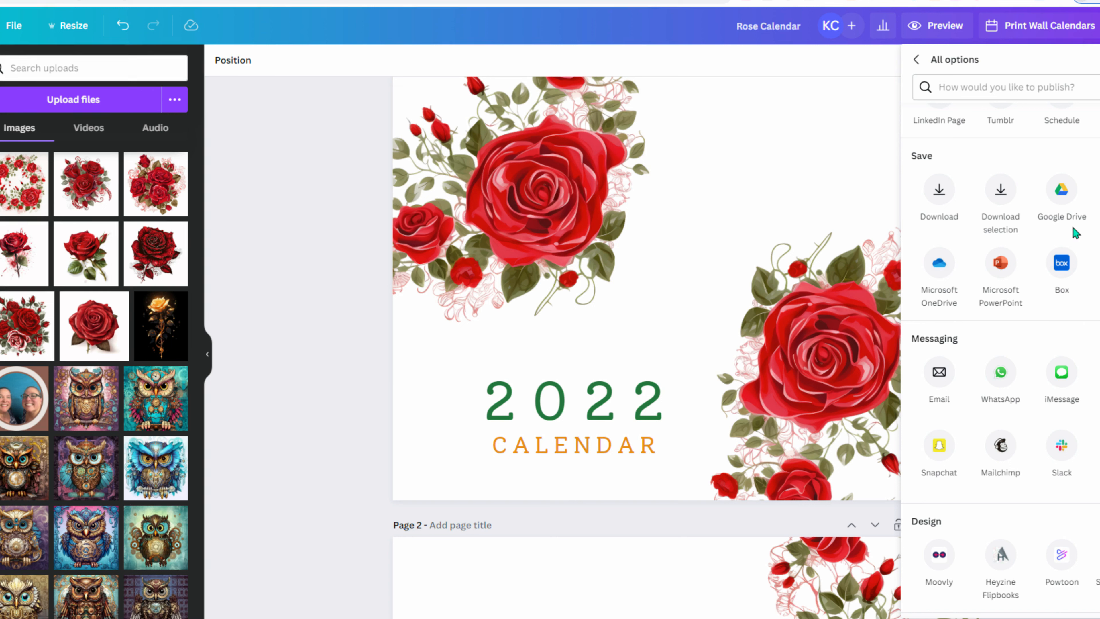
scroll(1073, 231, "down", 5)
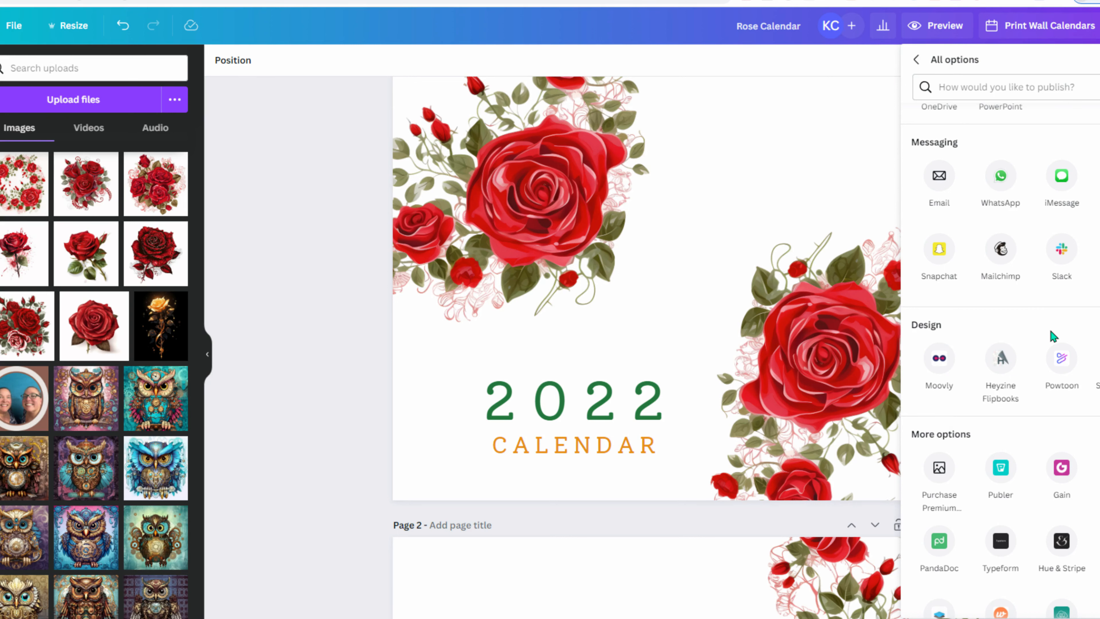
scroll(1050, 331, "up", 10)
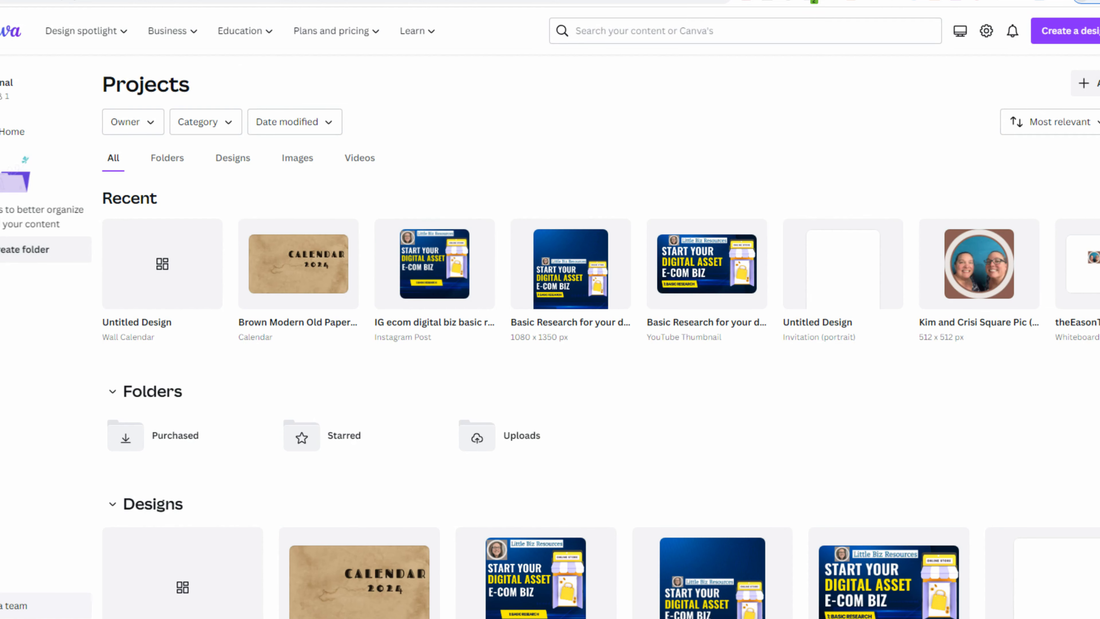
- Replace the old monthly calendar search with 'invitation' and run the template search
left_click(778, 34)
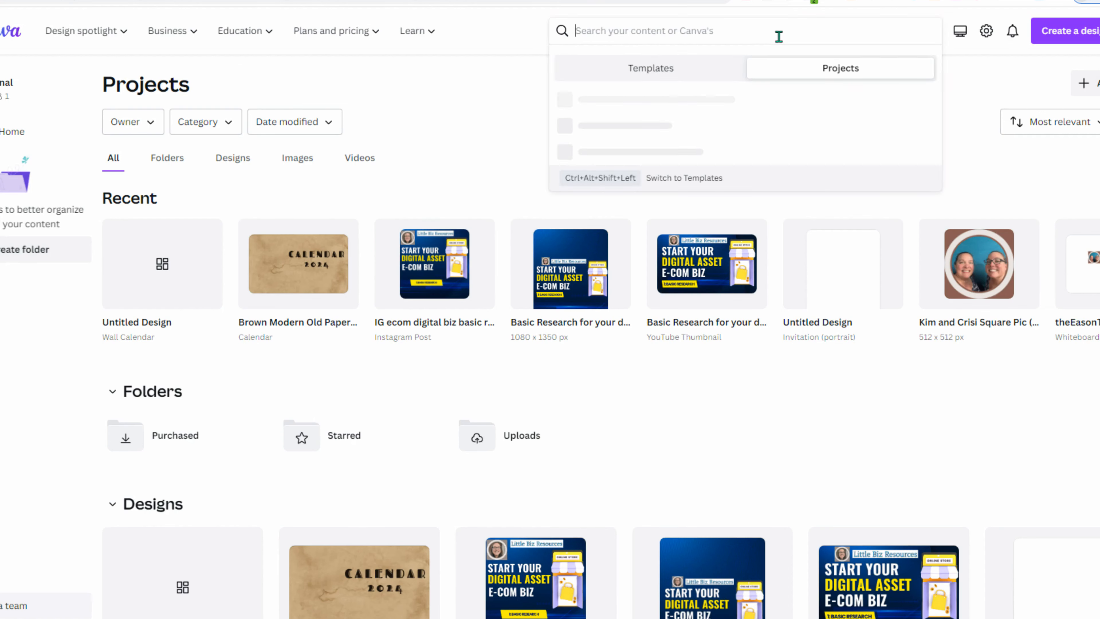
type("invitation")
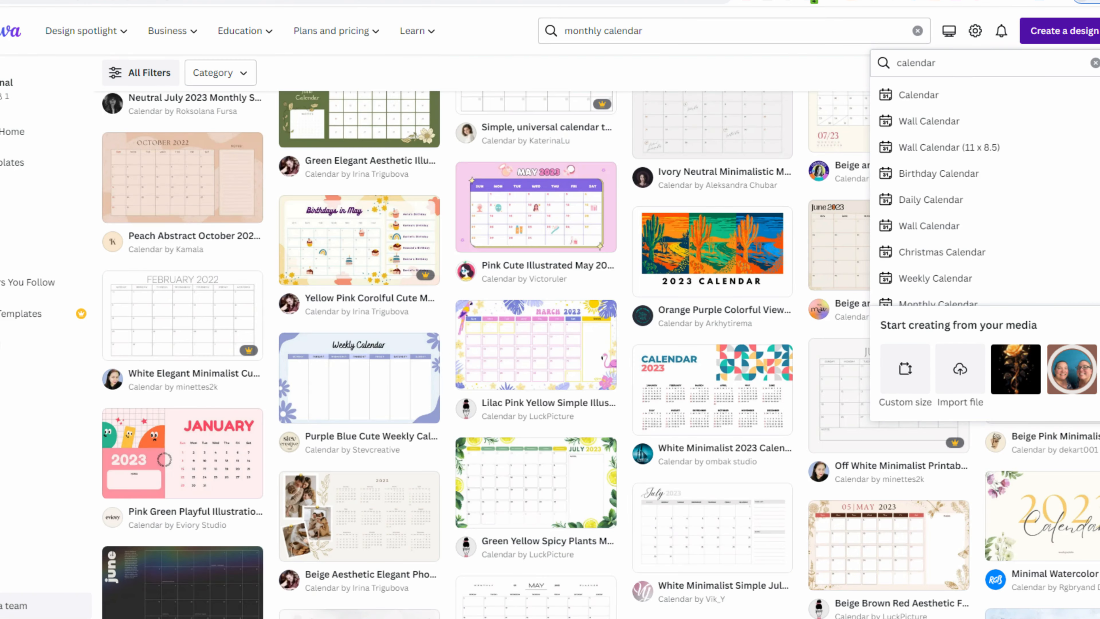
double_click(714, 38)
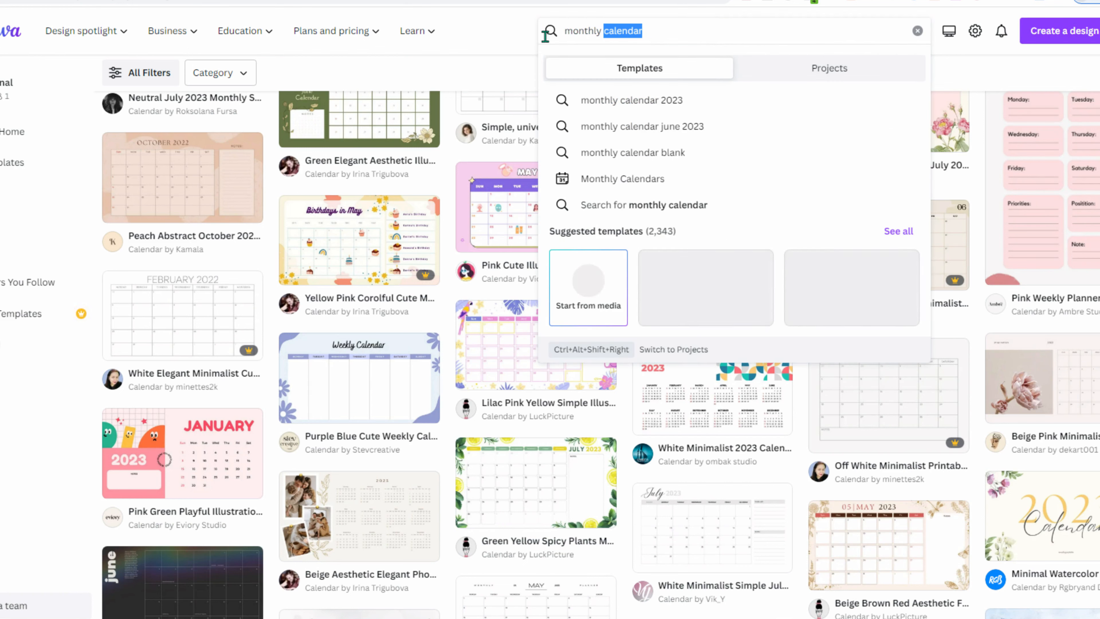
key("ctrl+a")
type("inviat")
key("BackSpace")
key("BackSpace")
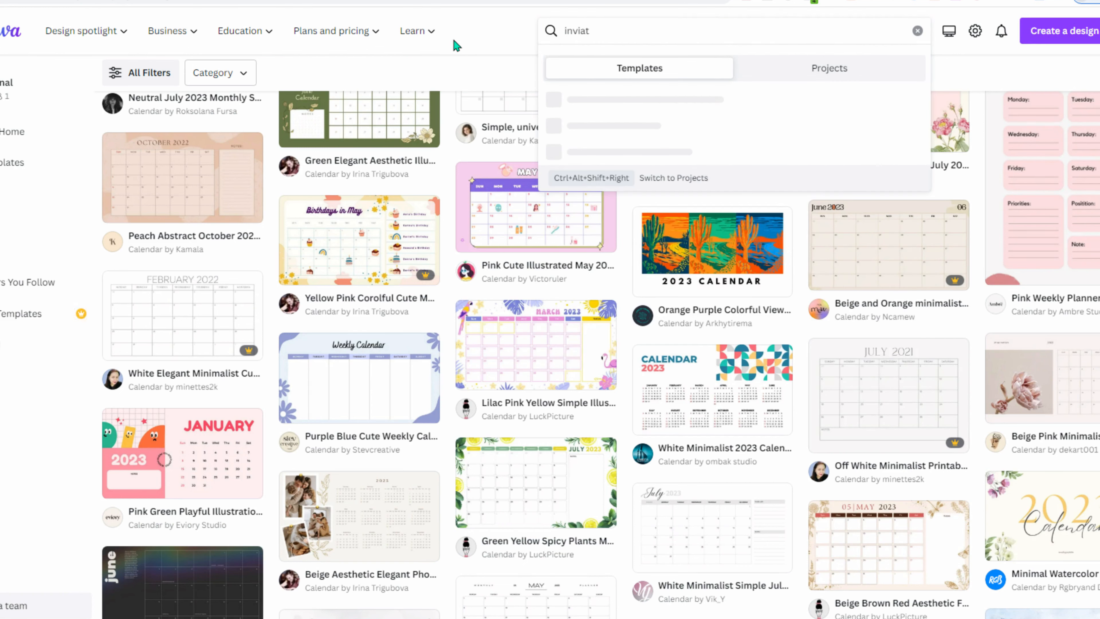
type("taion")
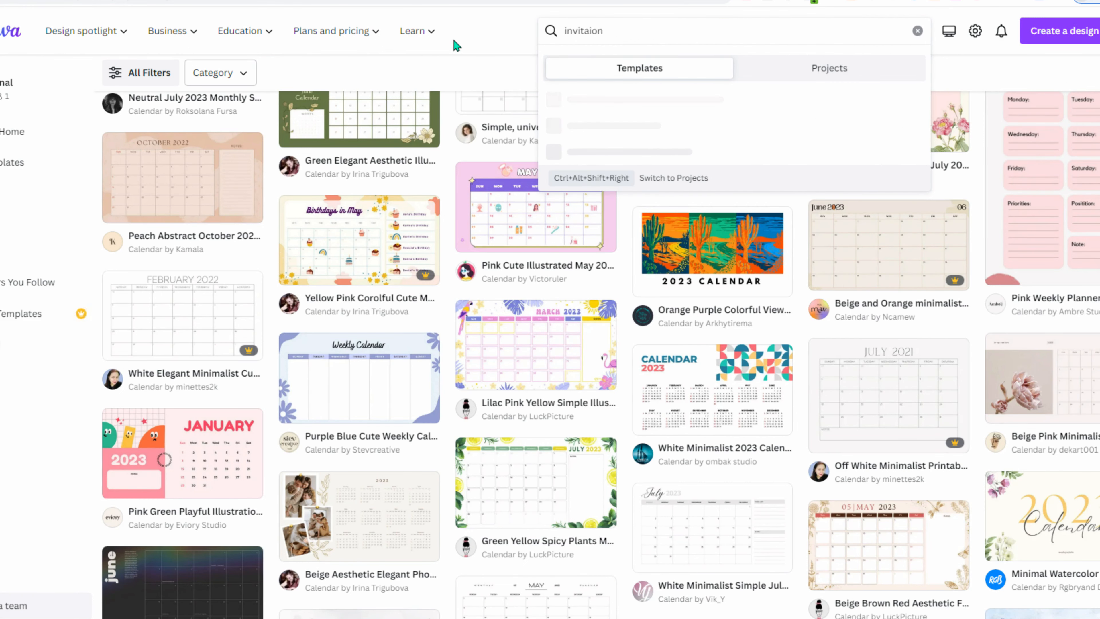
key("BackSpace")
key("BackSpace")
key("BackSpace")
type("tion")
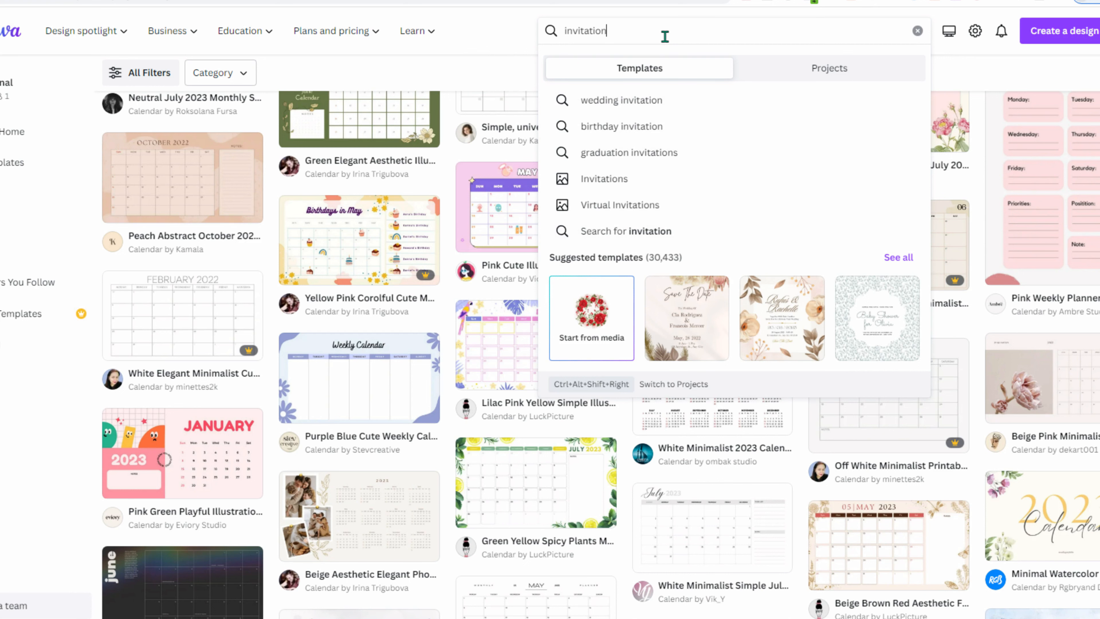
key("Return")
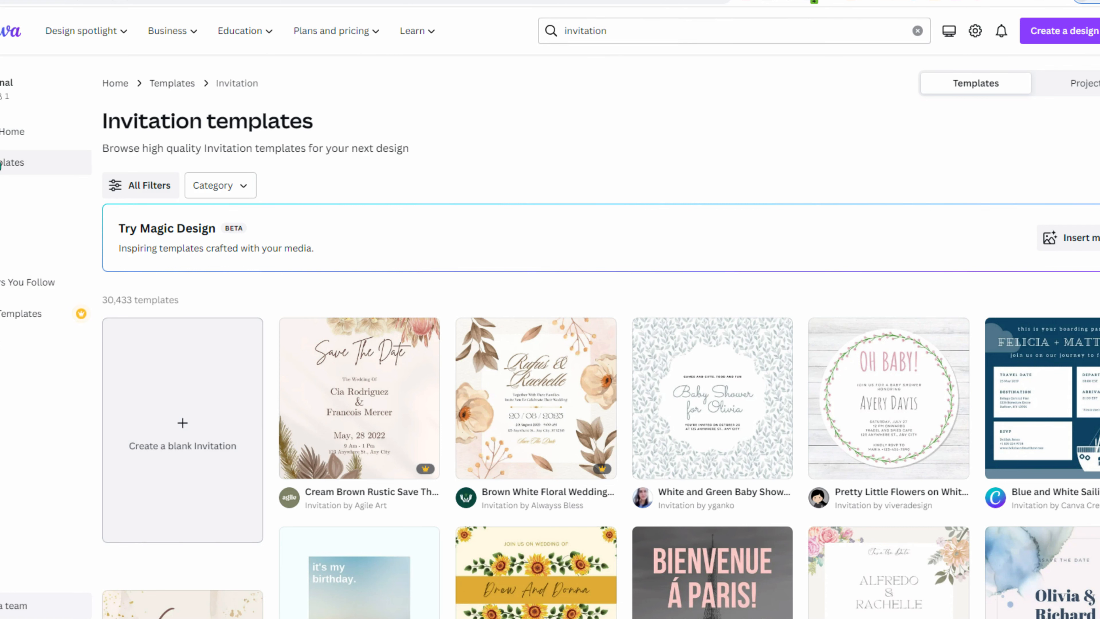
- Search templates for 'invitation' again and view all suggested invitation templates
left_click(3, 163)
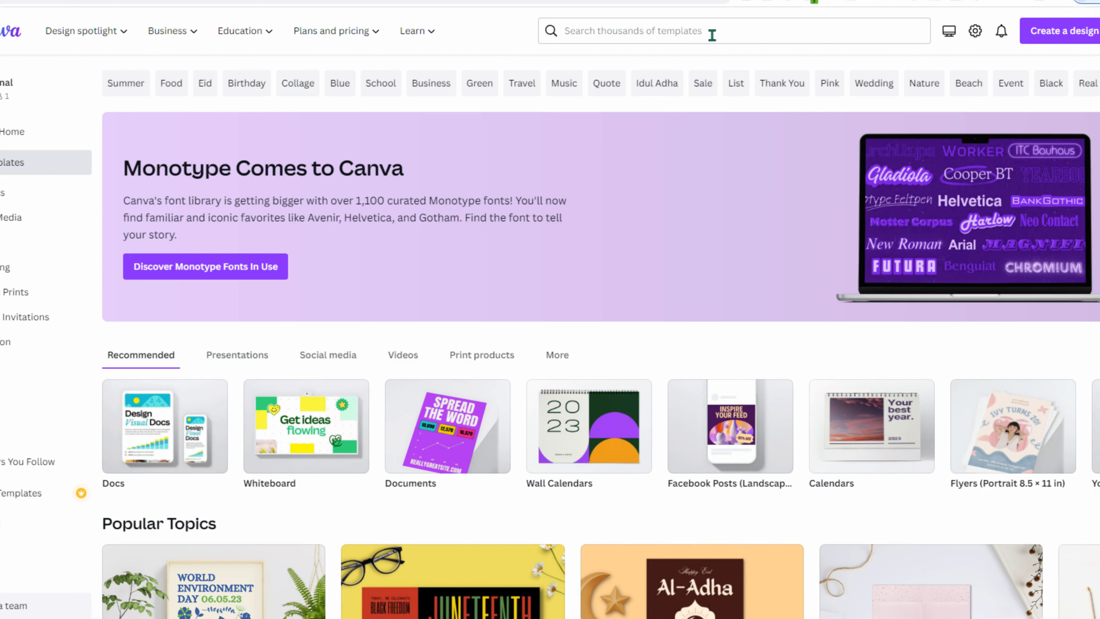
left_click(715, 30)
type("invitation")
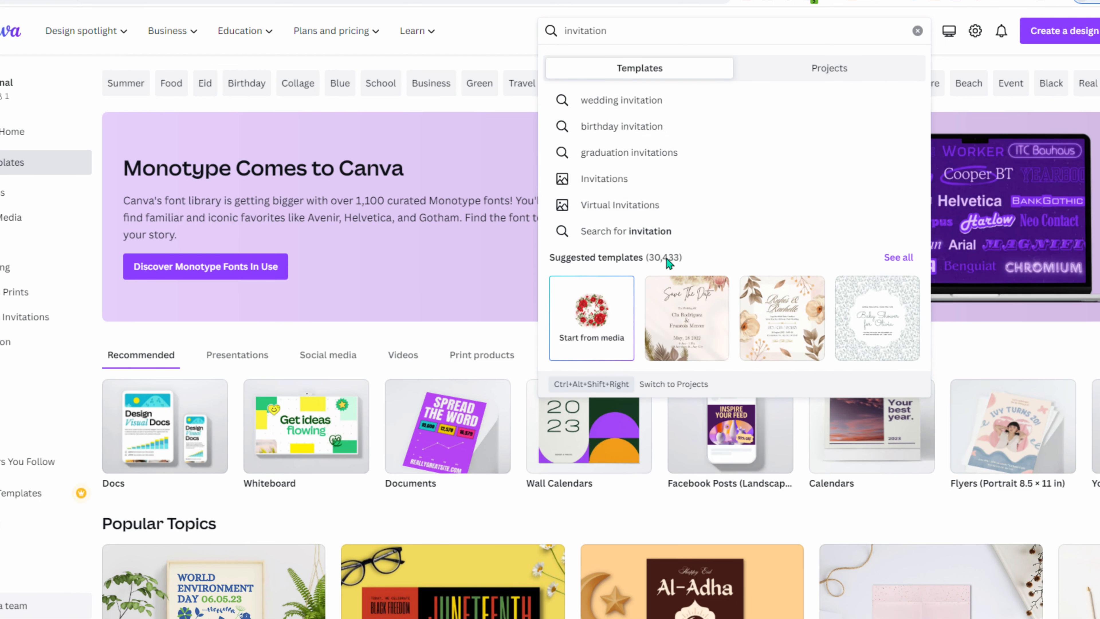
left_click(898, 257)
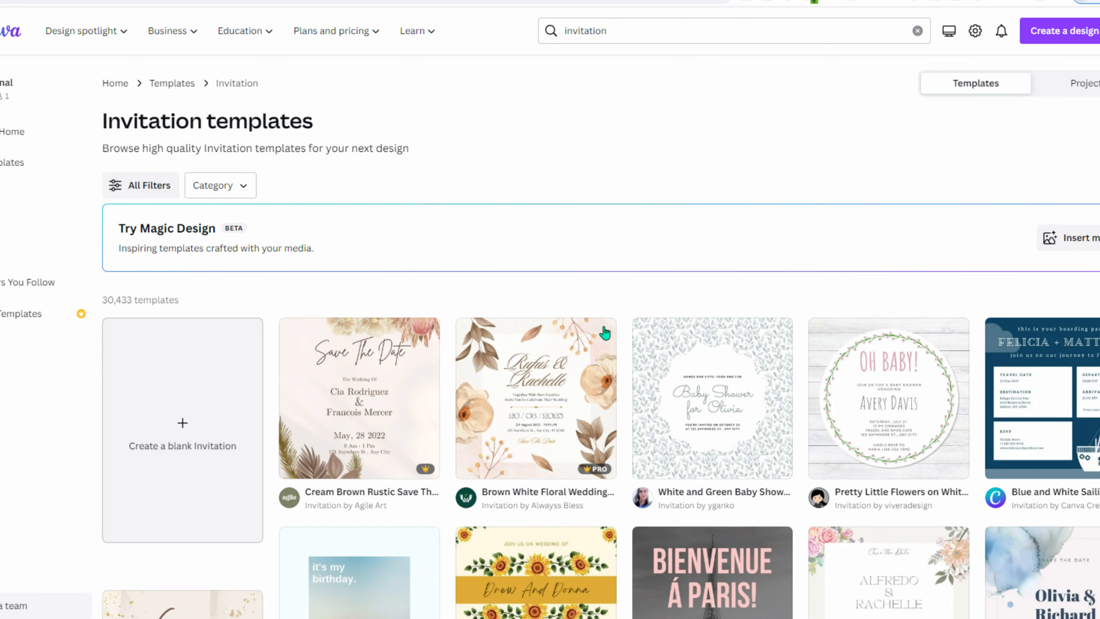
scroll(626, 312, "down", 9)
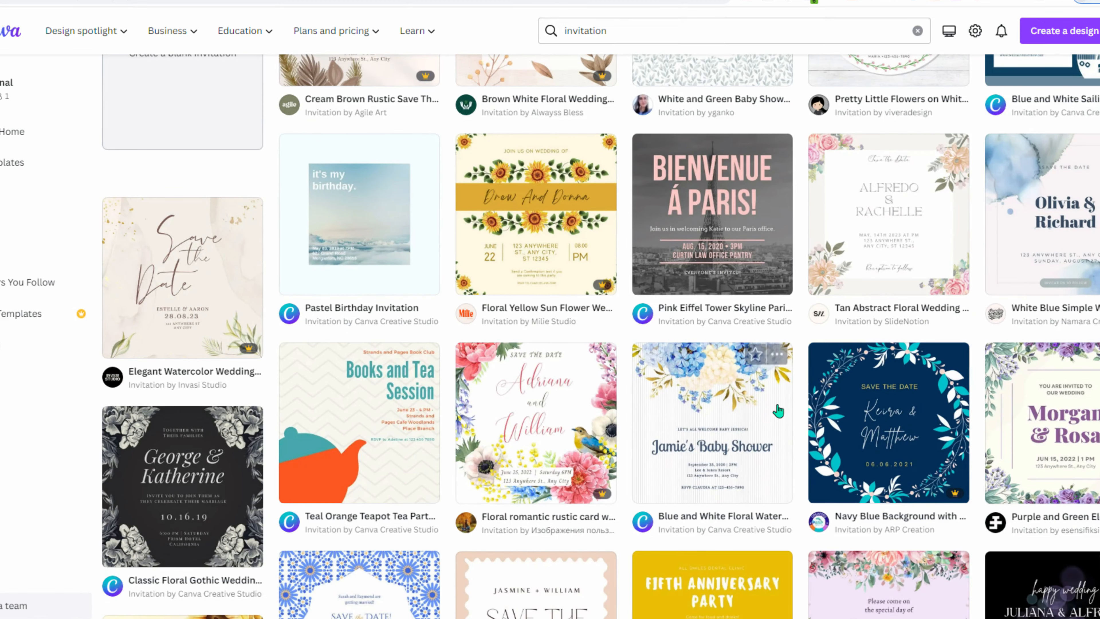
scroll(778, 411, "down", 8)
scroll(1005, 134, "up", 17)
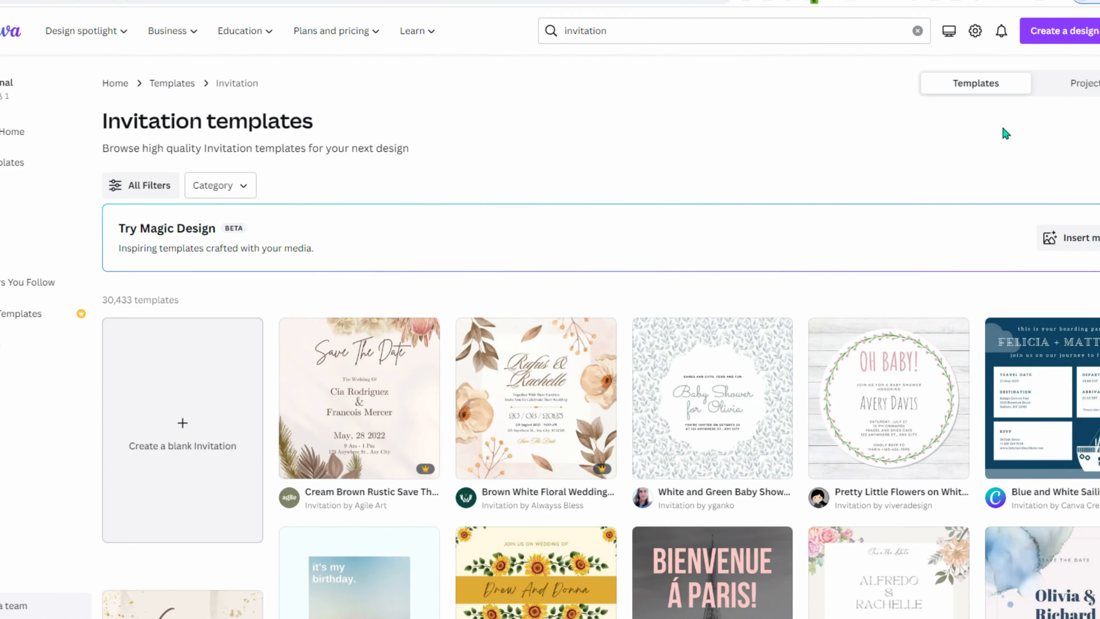
- Browse the Create a design list and choose the card design type
left_click(1056, 30)
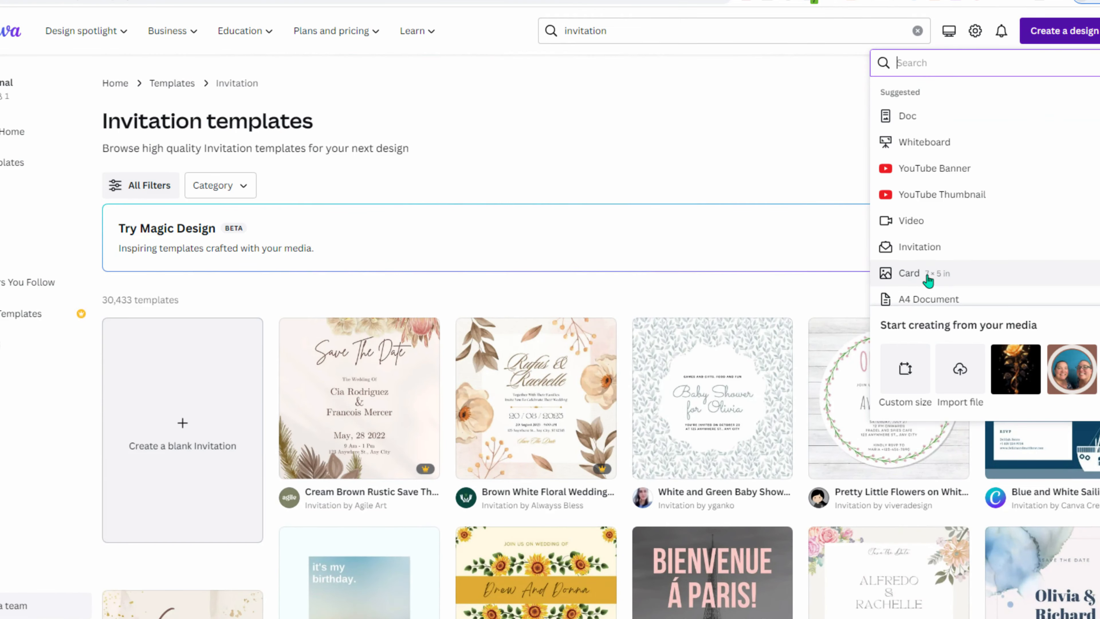
scroll(931, 277, "down", 2)
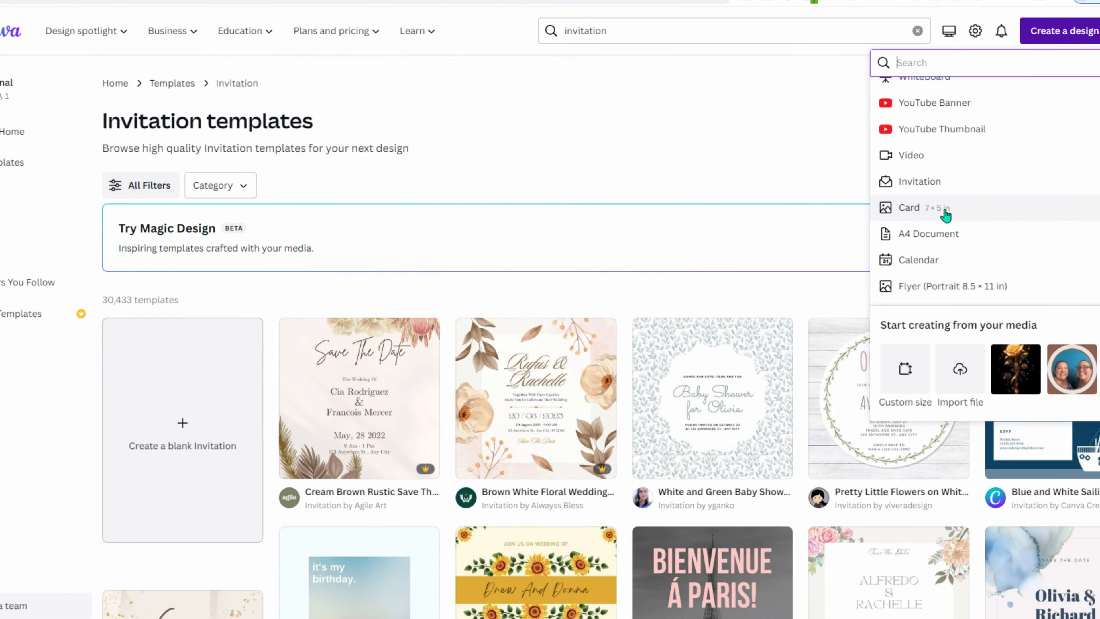
left_click(944, 213)
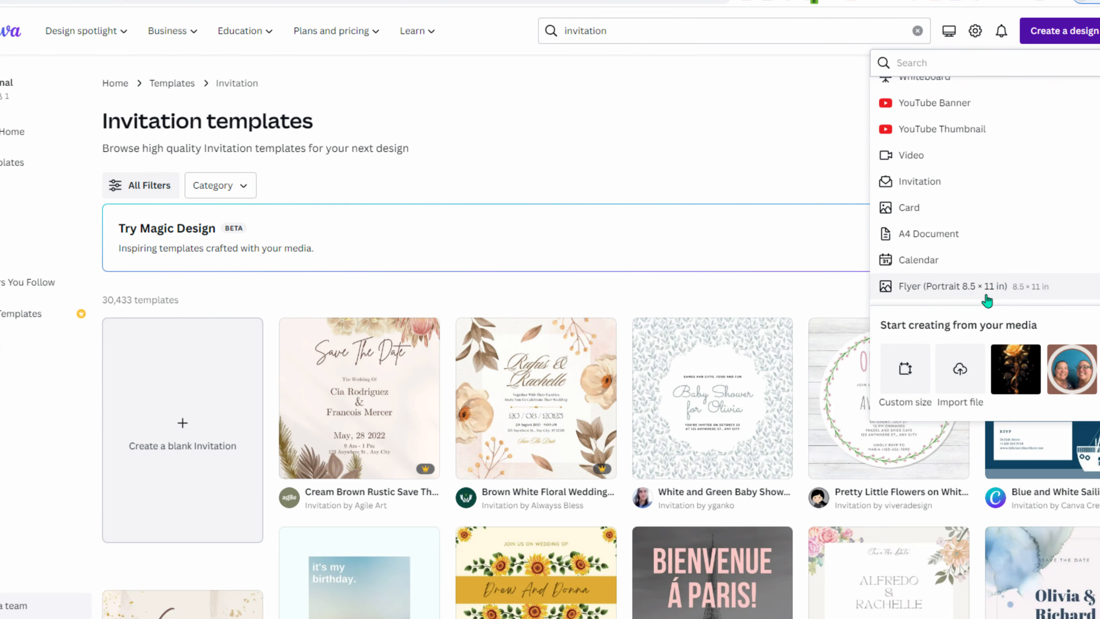
scroll(993, 225, "down", 2)
scroll(994, 226, "down", 3)
scroll(994, 223, "up", 3)
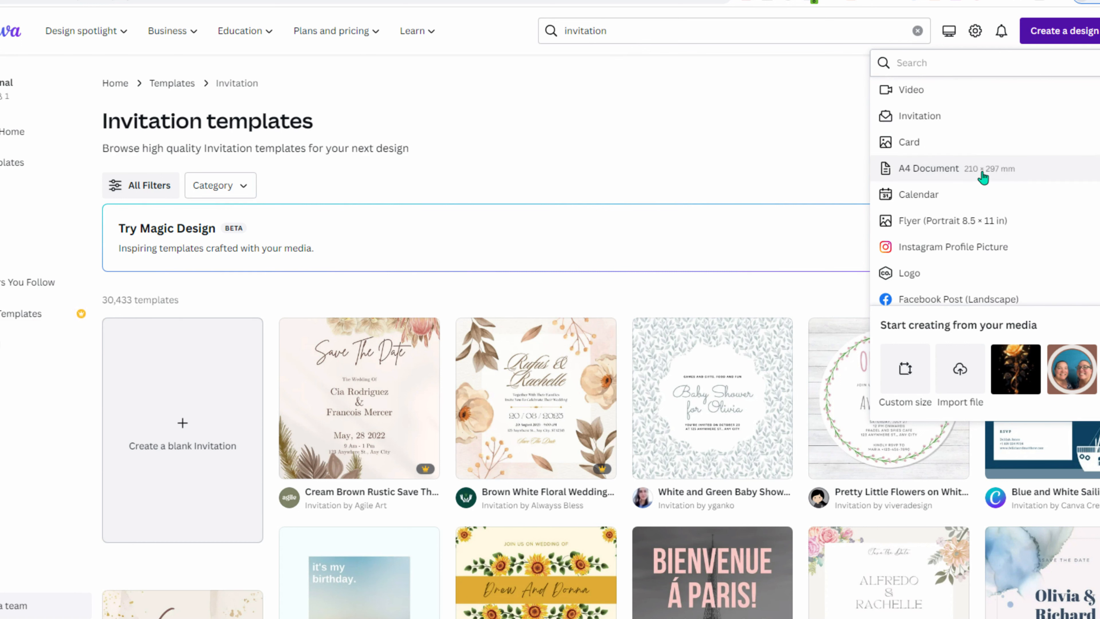
scroll(1013, 229, "down", 4)
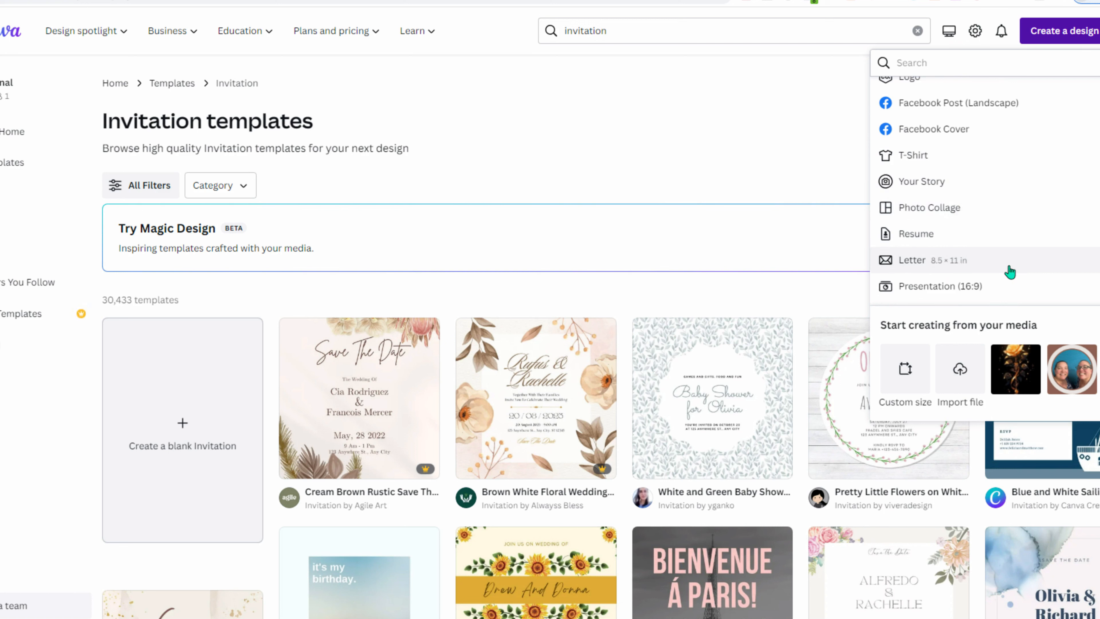
scroll(1010, 270, "down", 2)
scroll(1010, 270, "down", 1)
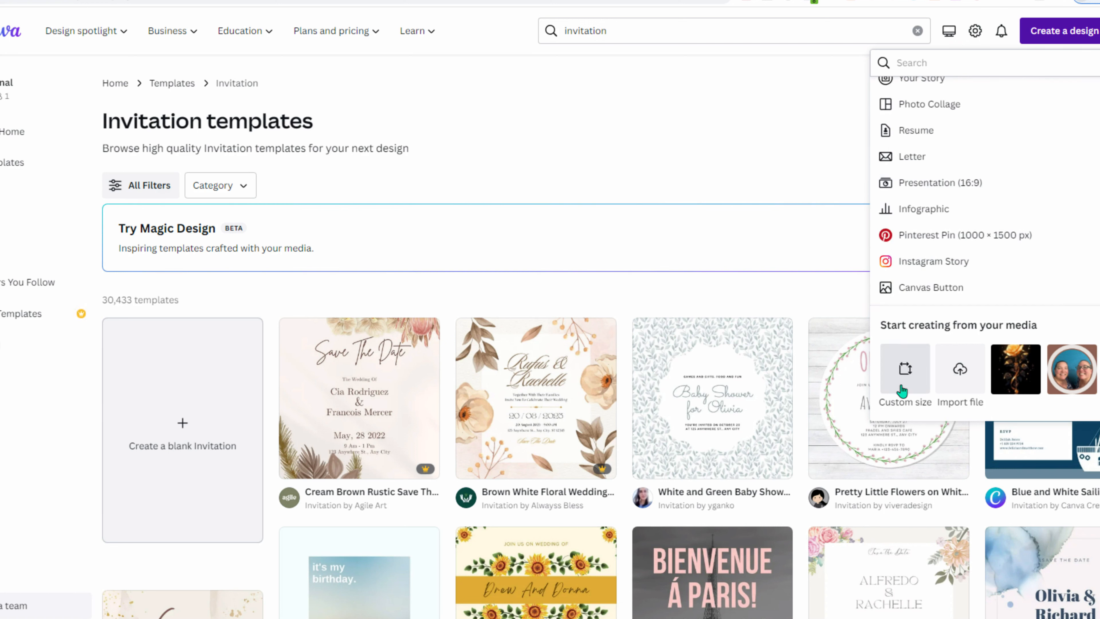
- Create a custom-size blank design in inches, 5 wide by 7 tall
left_click(904, 370)
left_click(1039, 120)
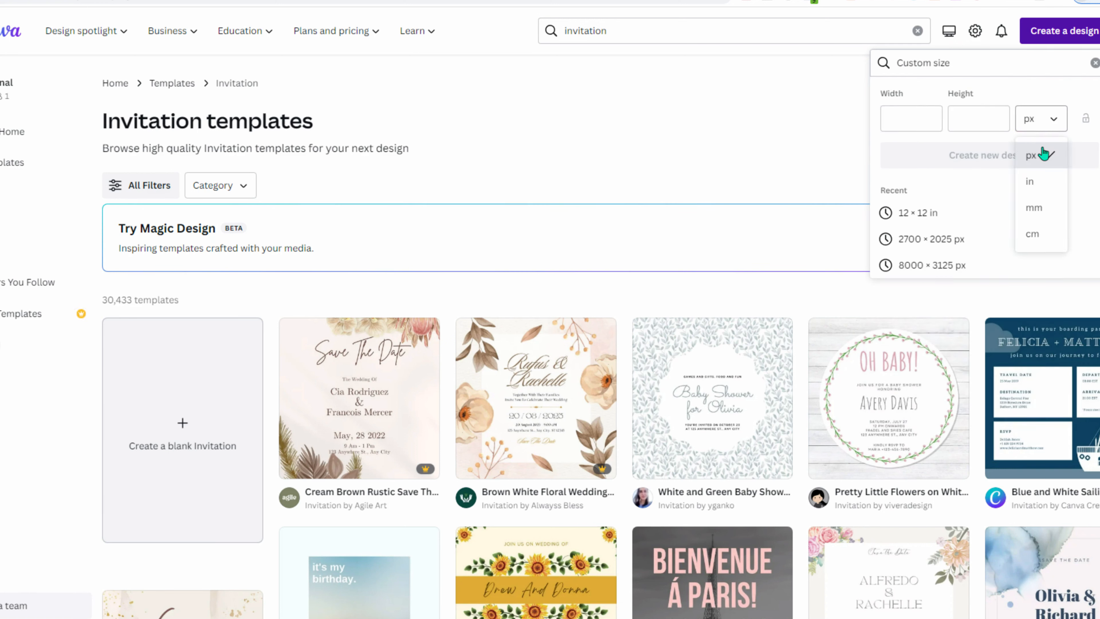
left_click(1041, 184)
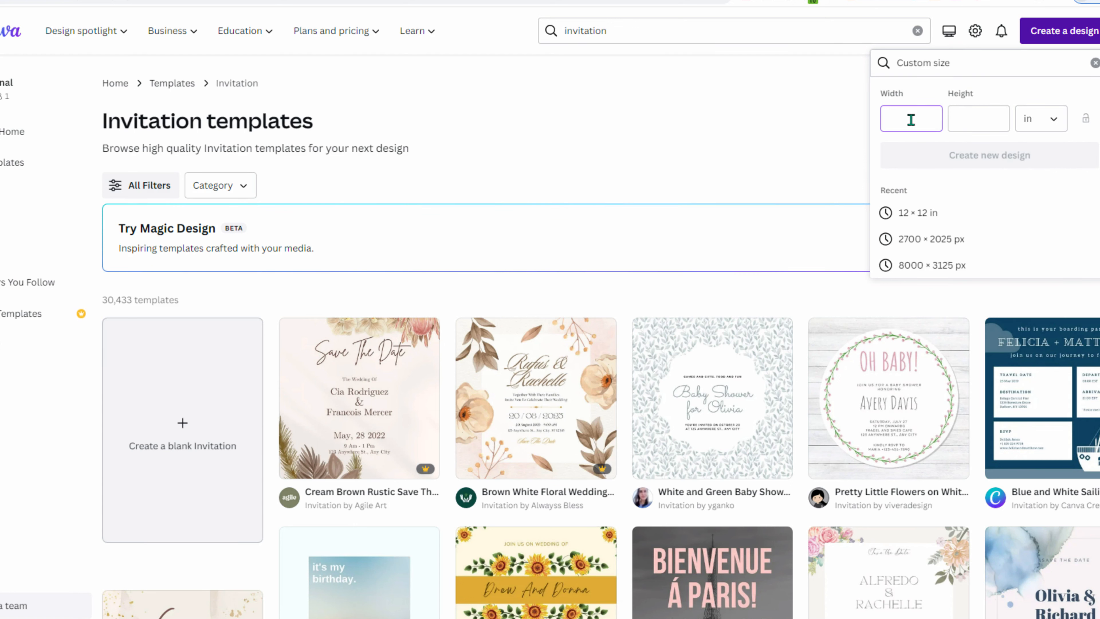
left_click(910, 119)
type("5")
key("Tab")
type("7")
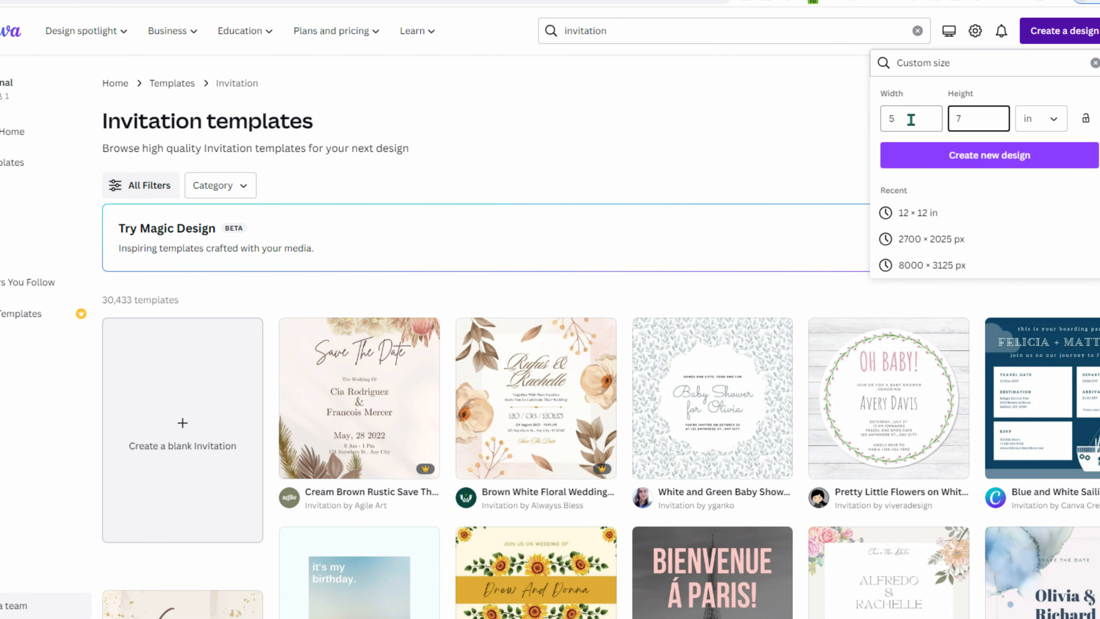
left_click(932, 152)
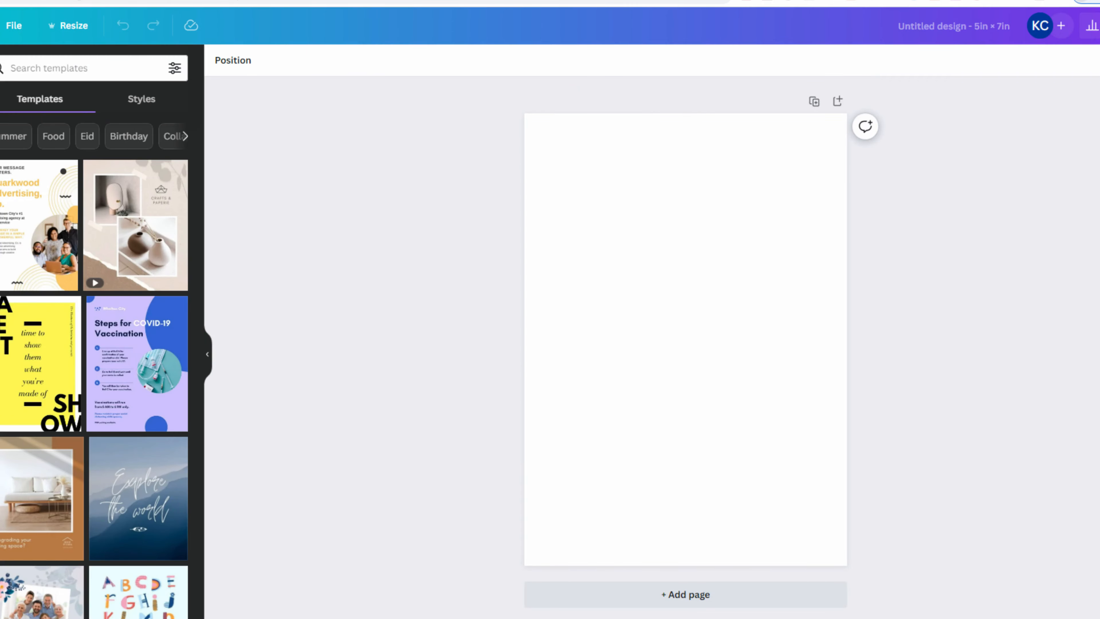
- Add the rose wreath upload, remove its background with BG Remover, and enlarge it into the upper left
left_click(0, 166)
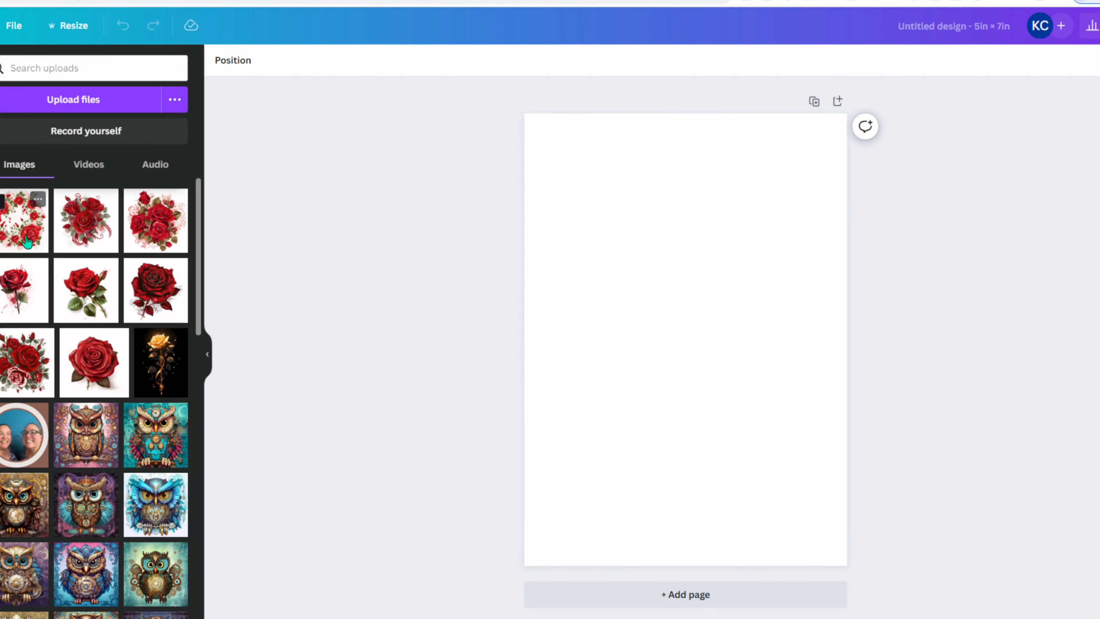
left_click(27, 242)
left_click(228, 62)
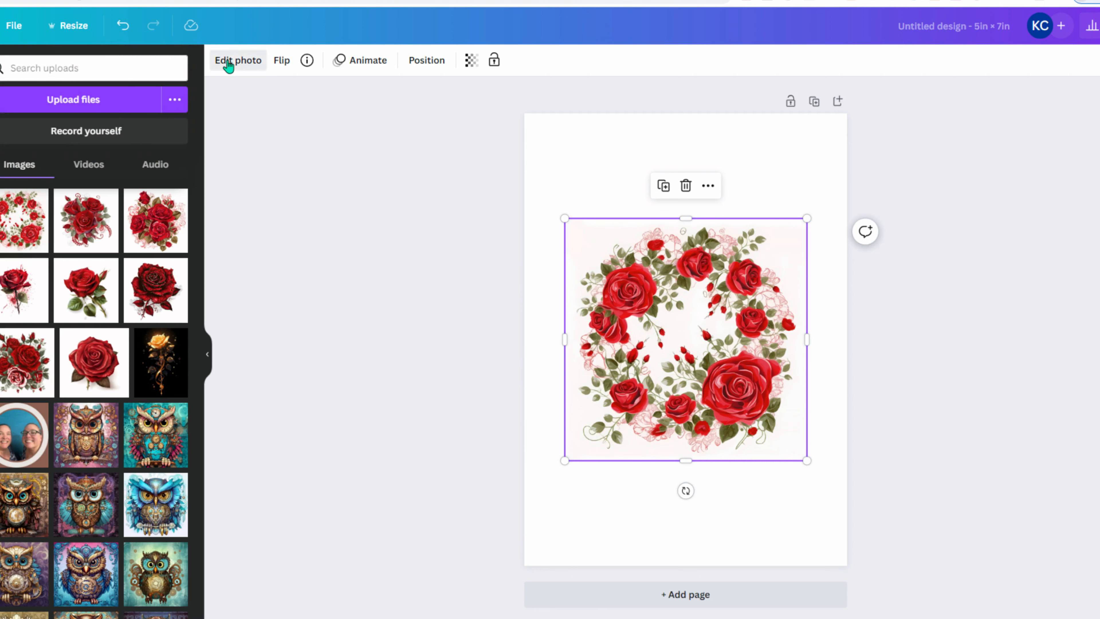
left_click(17, 176)
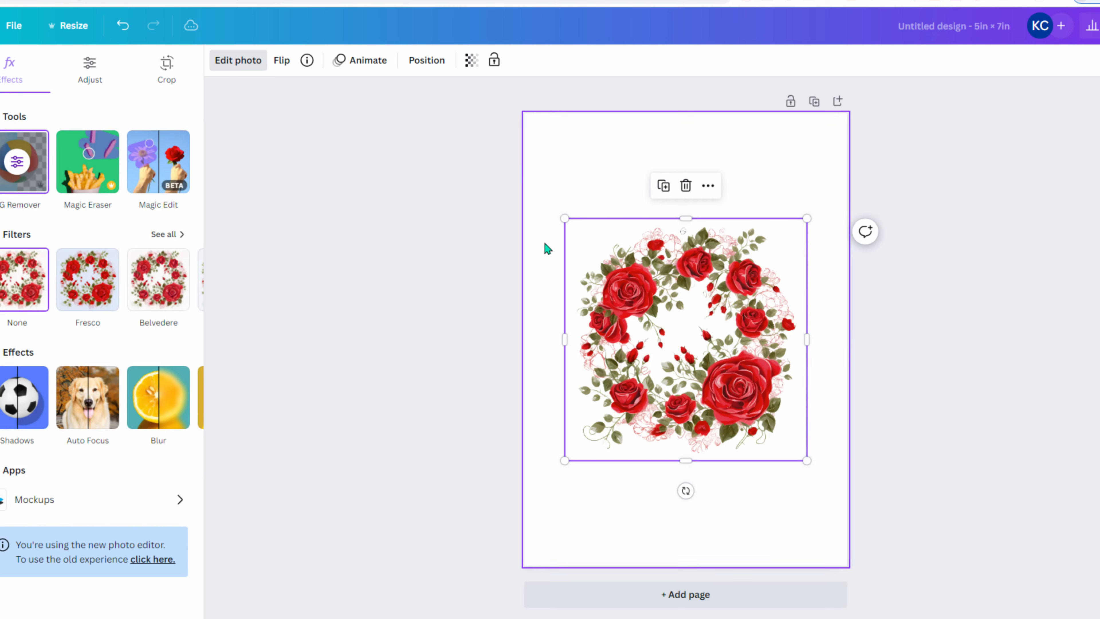
left_click_drag(427, 150, 70, 32)
left_click_drag(607, 282, 641, 222)
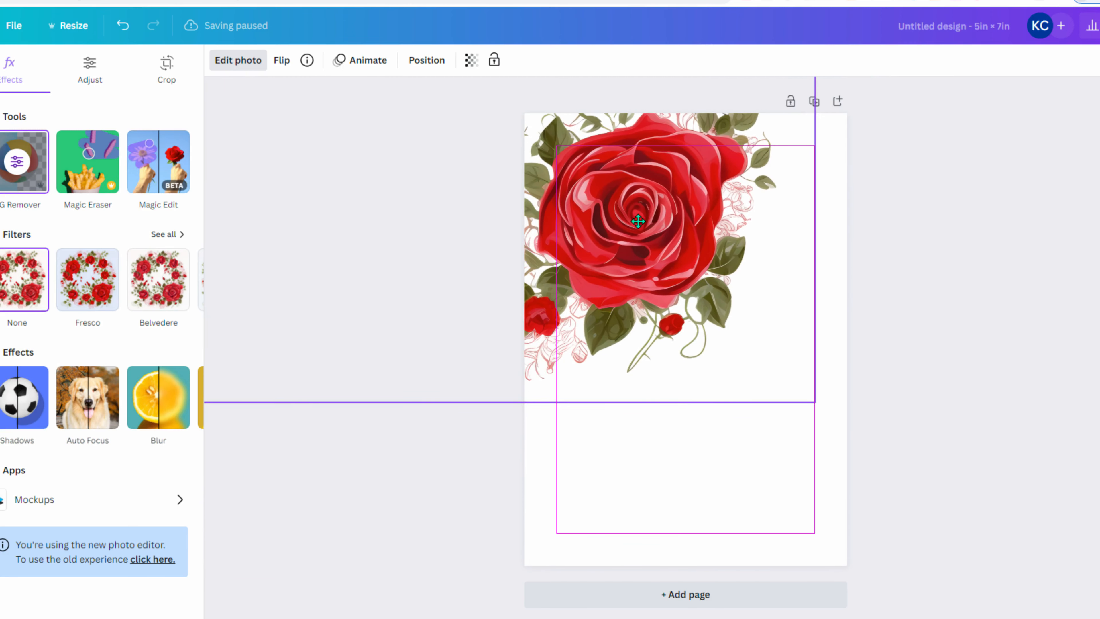
left_click(356, 454)
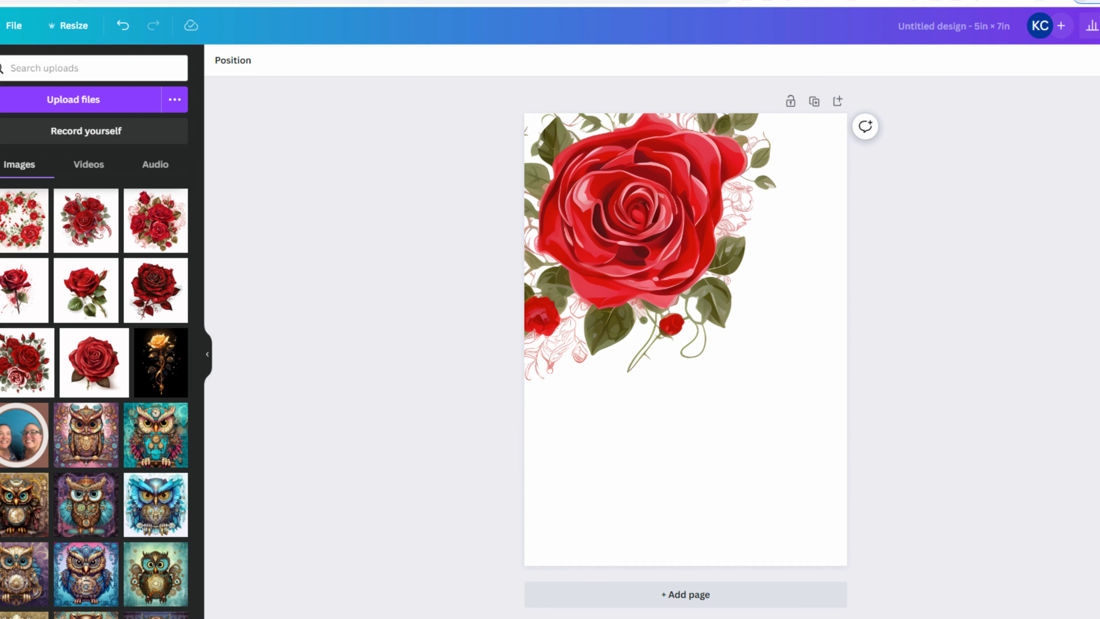
- Scroll through Canva's template suggestions
left_click(1, 65)
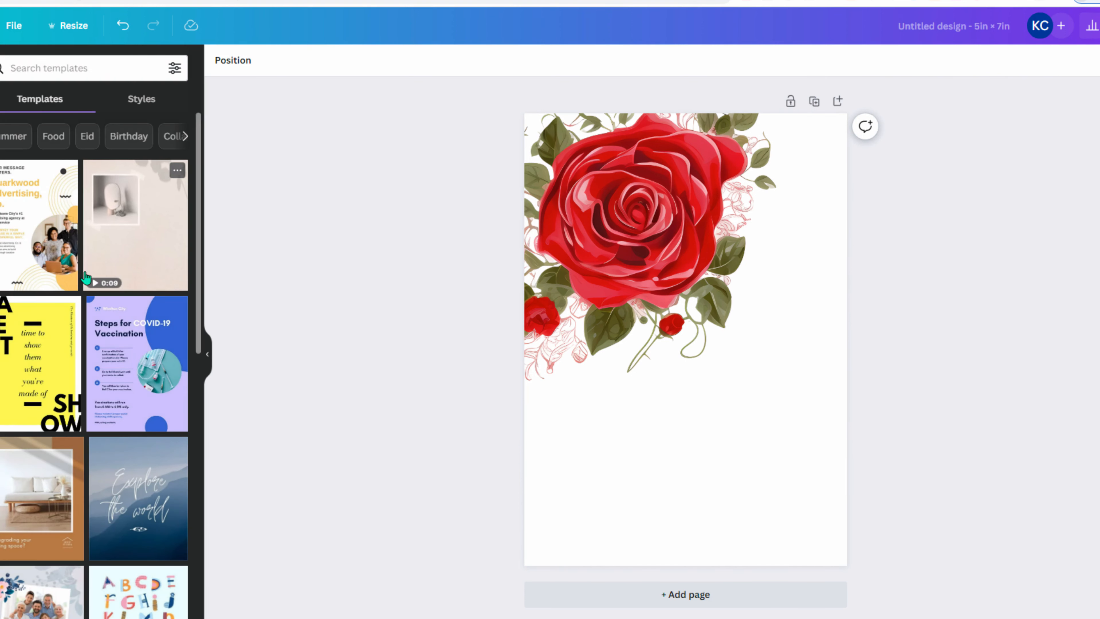
scroll(82, 207, "down", 3)
scroll(82, 207, "down", 10)
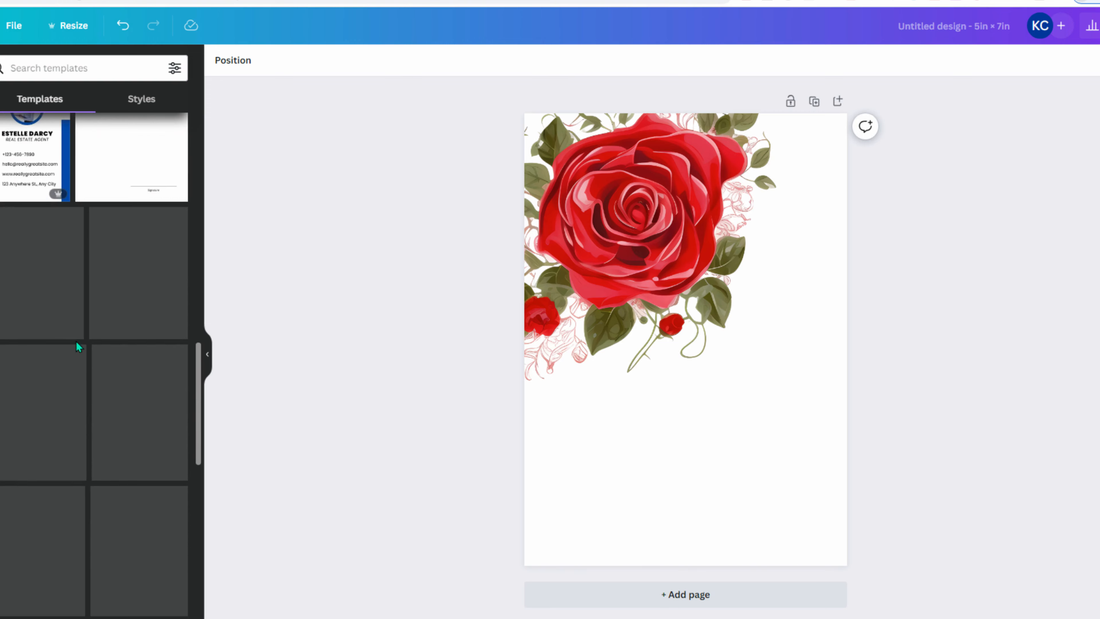
scroll(110, 433, "up", 4)
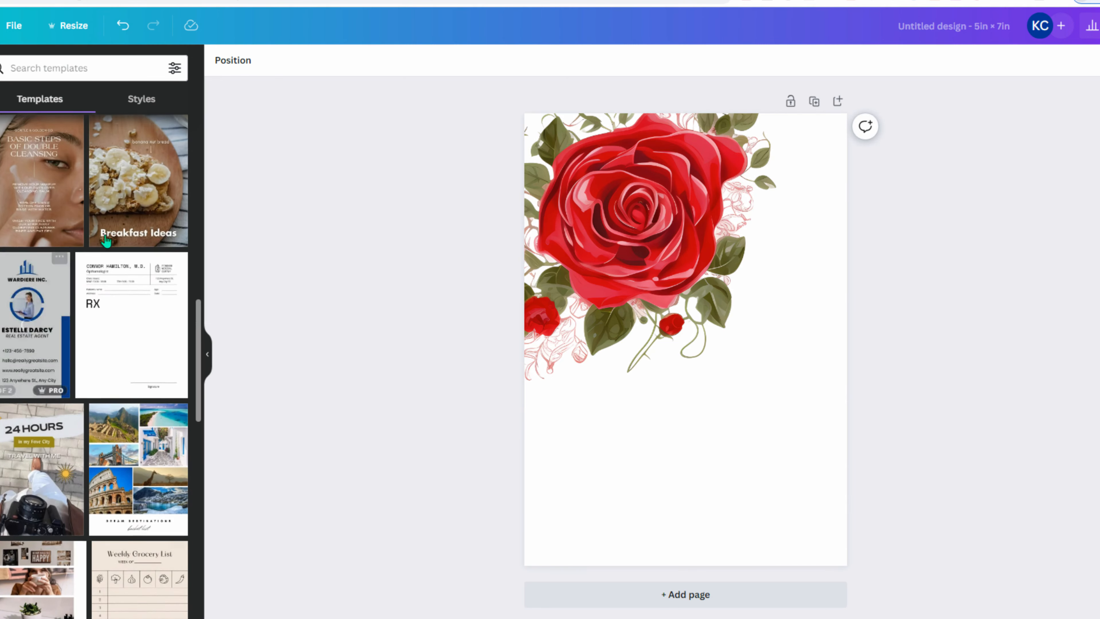
scroll(107, 381, "up", 10)
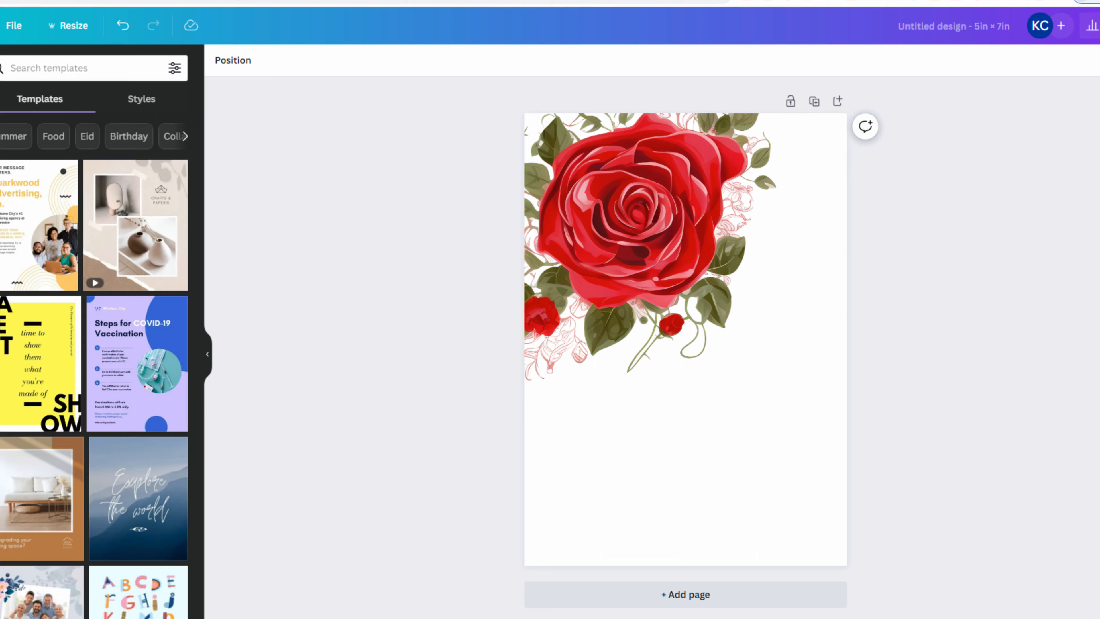
key("ctrl+t")
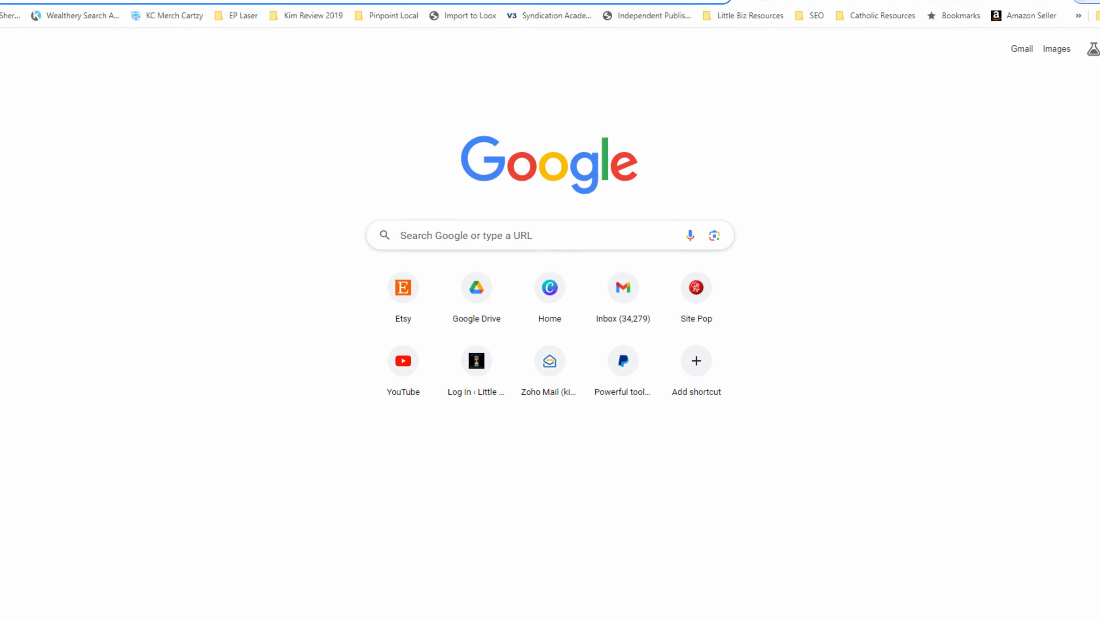
type("google")
key("Return")
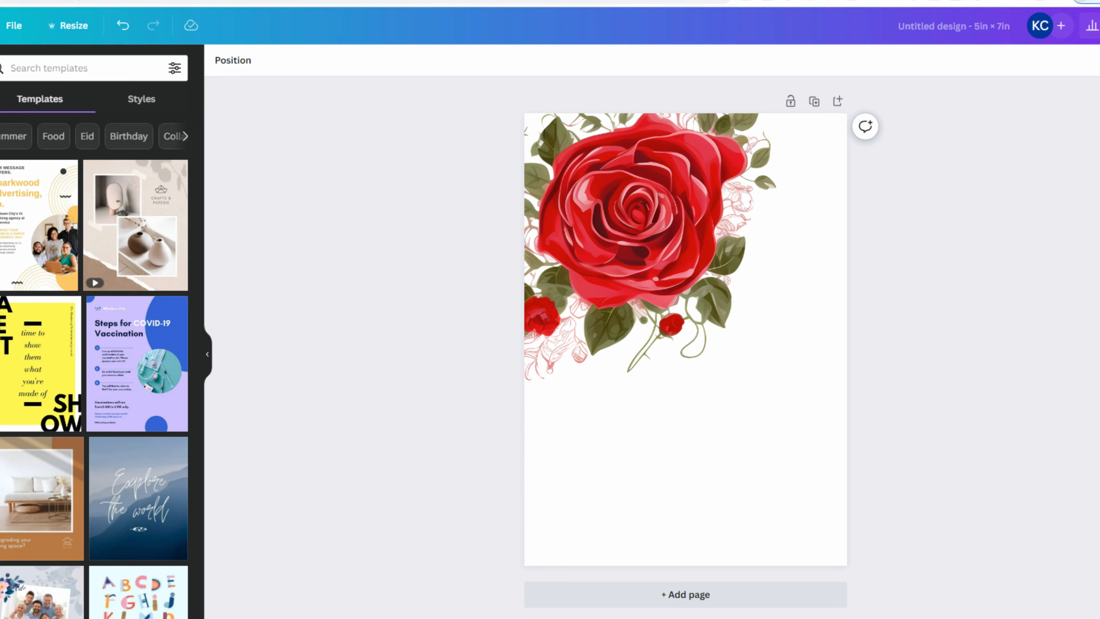
key("ctrl+t")
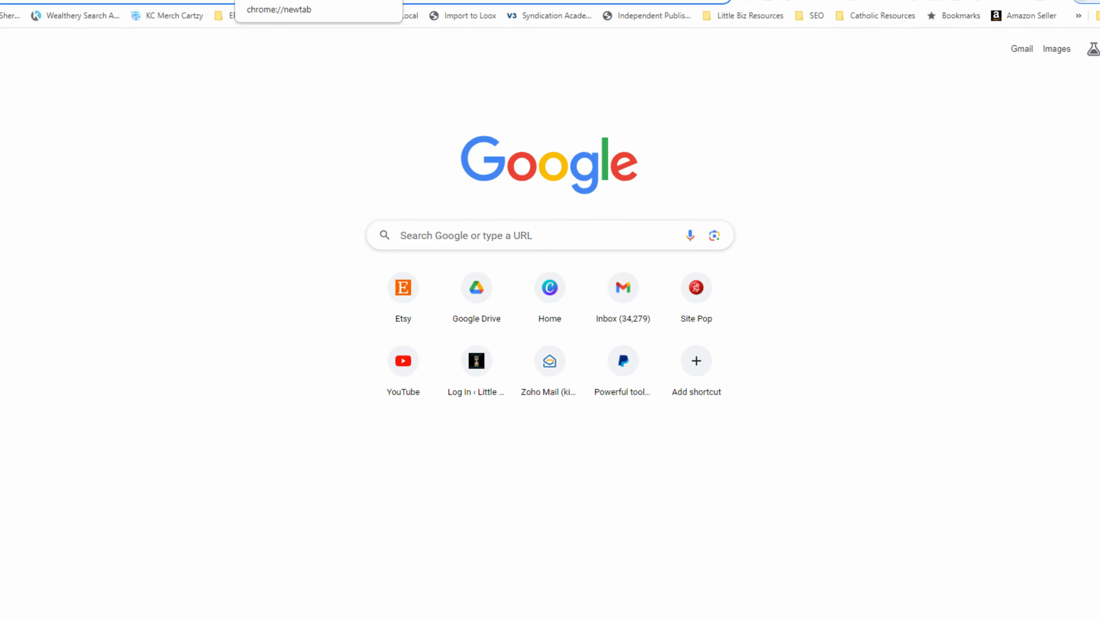
type("rose wedding")
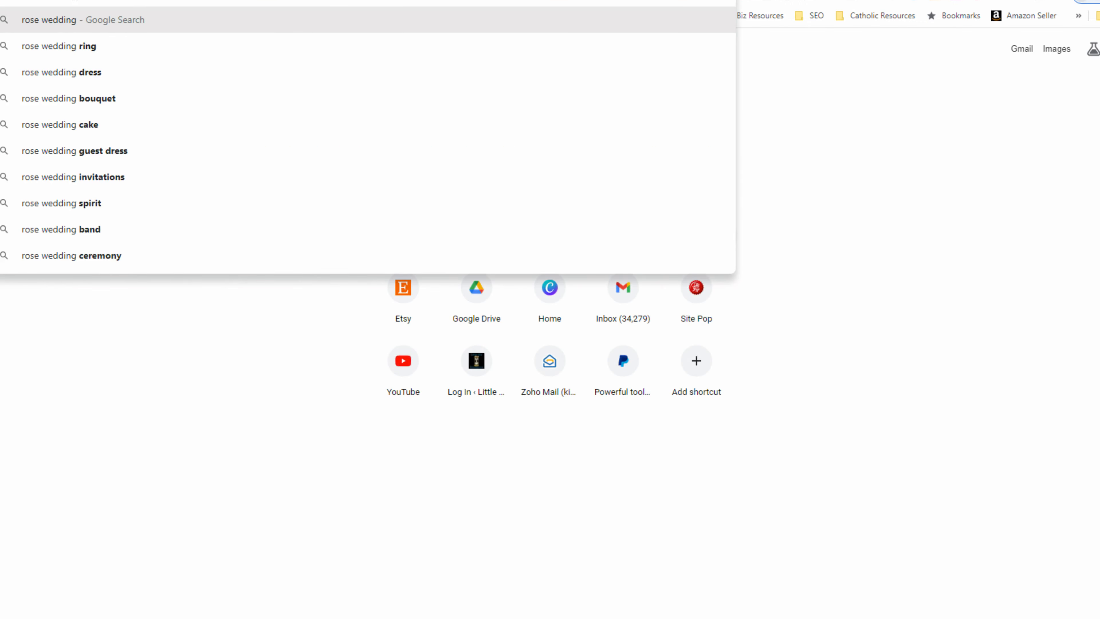
type(" invita")
key("Return")
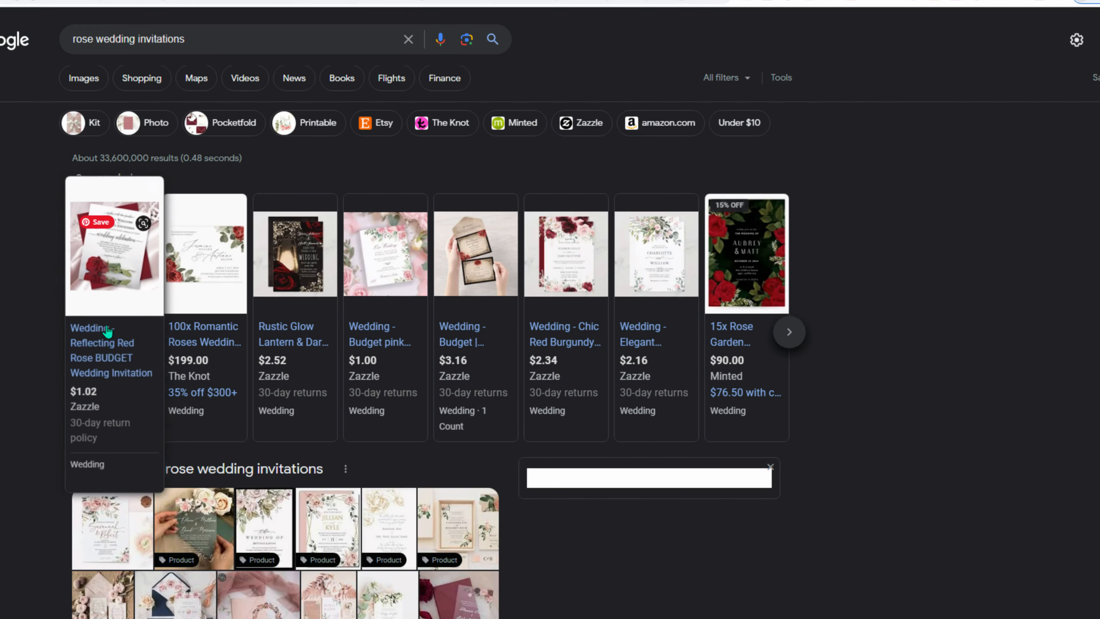
left_click(109, 353)
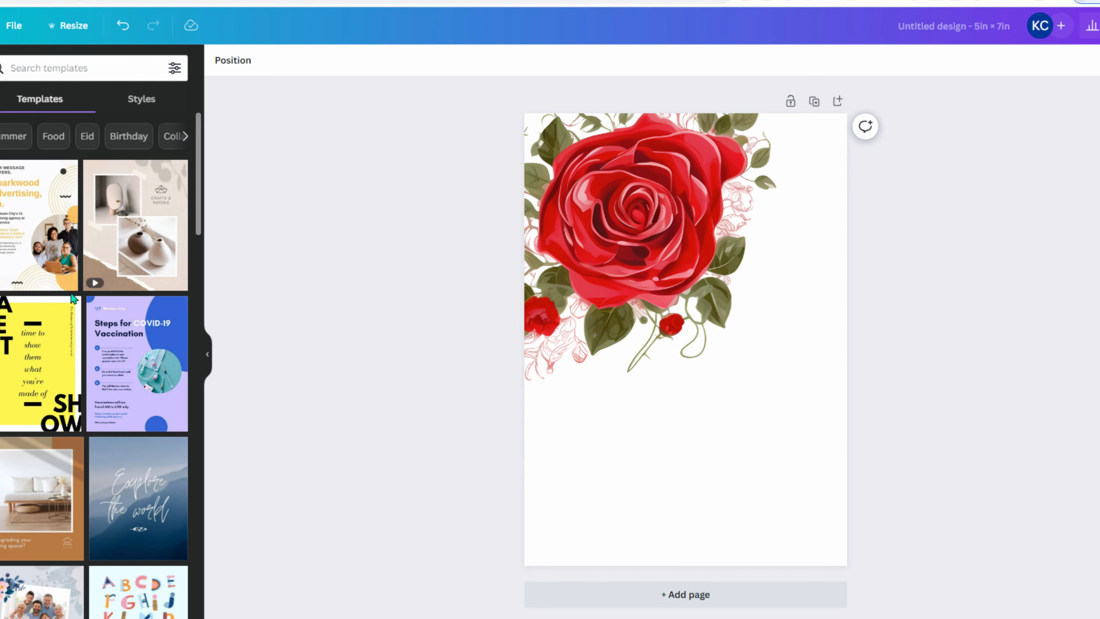
- Add a heading below the rose reading 'Save The Date!'
left_click(1, 169)
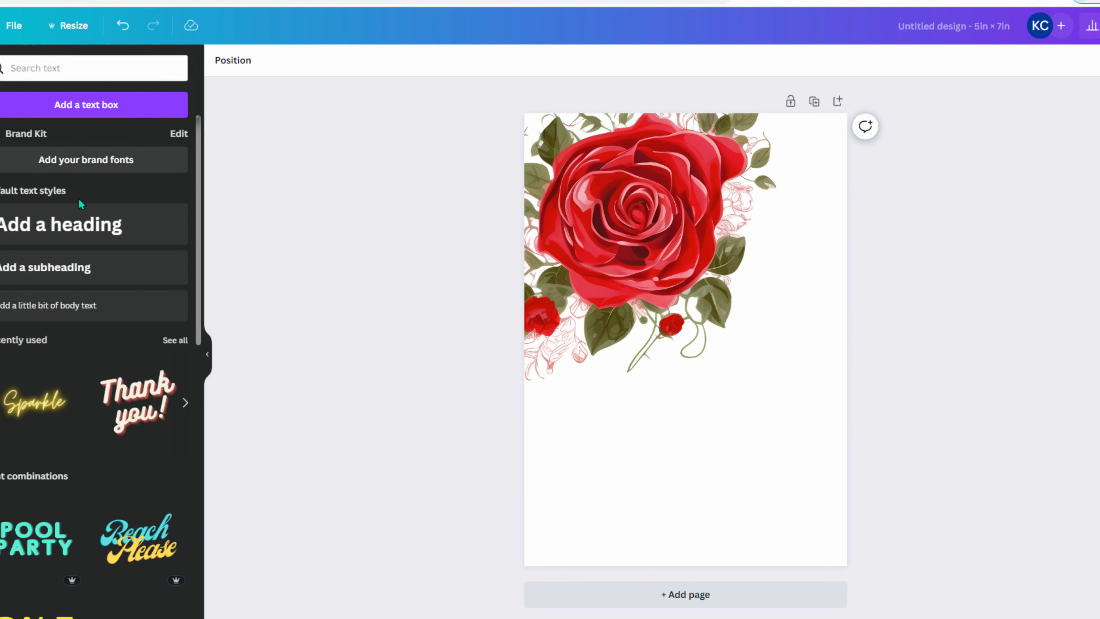
left_click(70, 236)
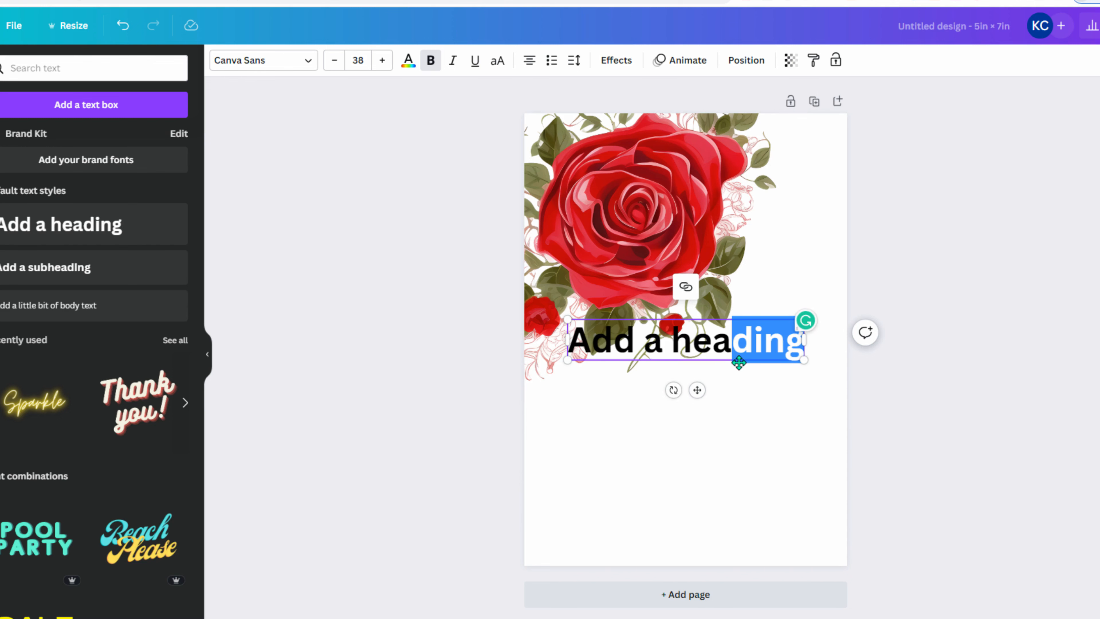
left_click(712, 343)
left_click_drag(696, 319, 700, 367)
key("ctrl+a")
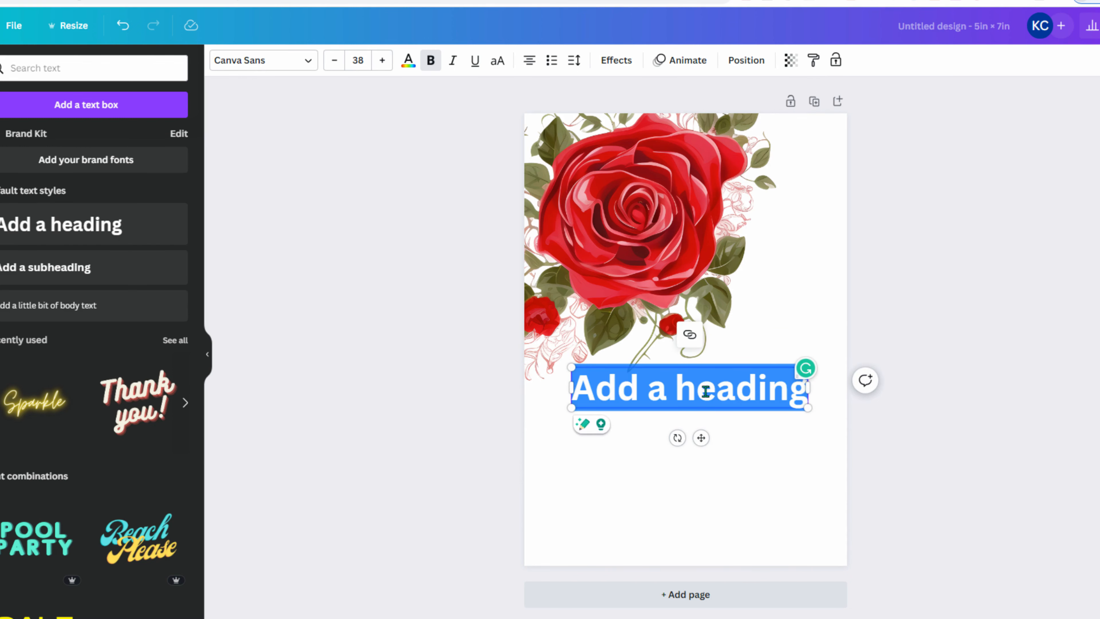
type("Save the D")
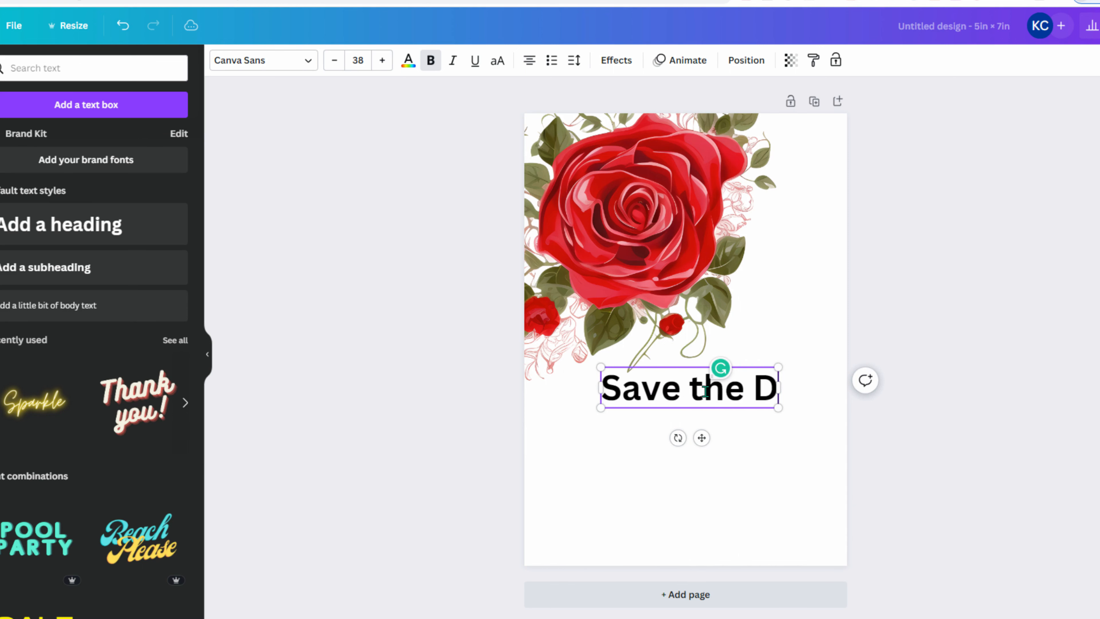
key("BackSpace")
key("BackSpace")
key("BackSpace")
key("BackSpace")
key("BackSpace")
key("BackSpace")
type("The Date!")
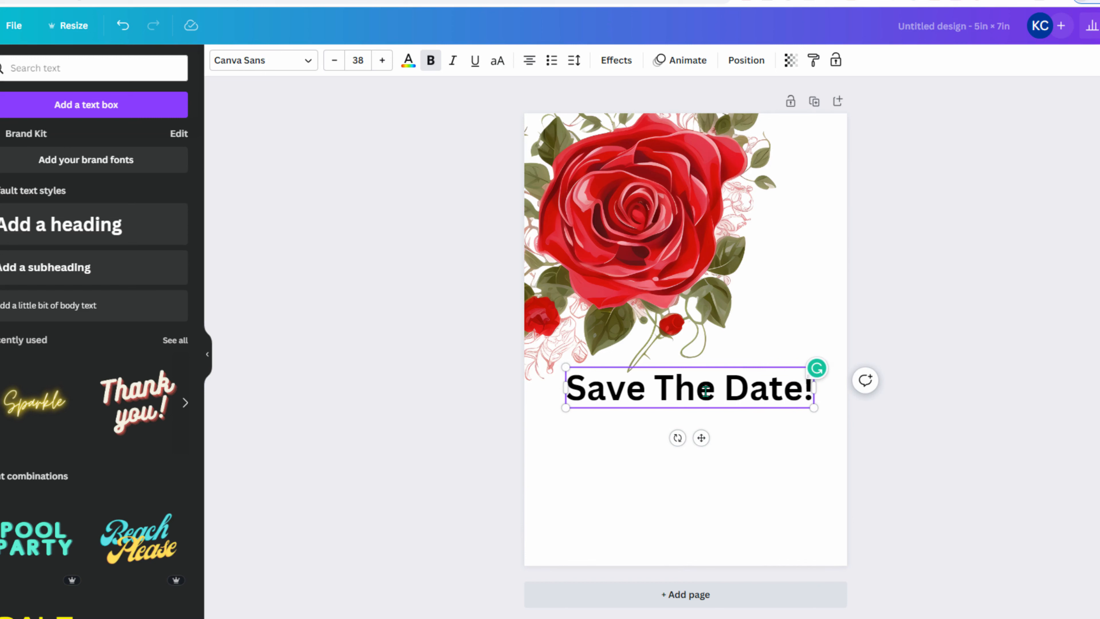
- Set the heading in Nexa Script, enlarge it to size 48, and centre it horizontally
key("ctrl+a")
left_click(308, 60)
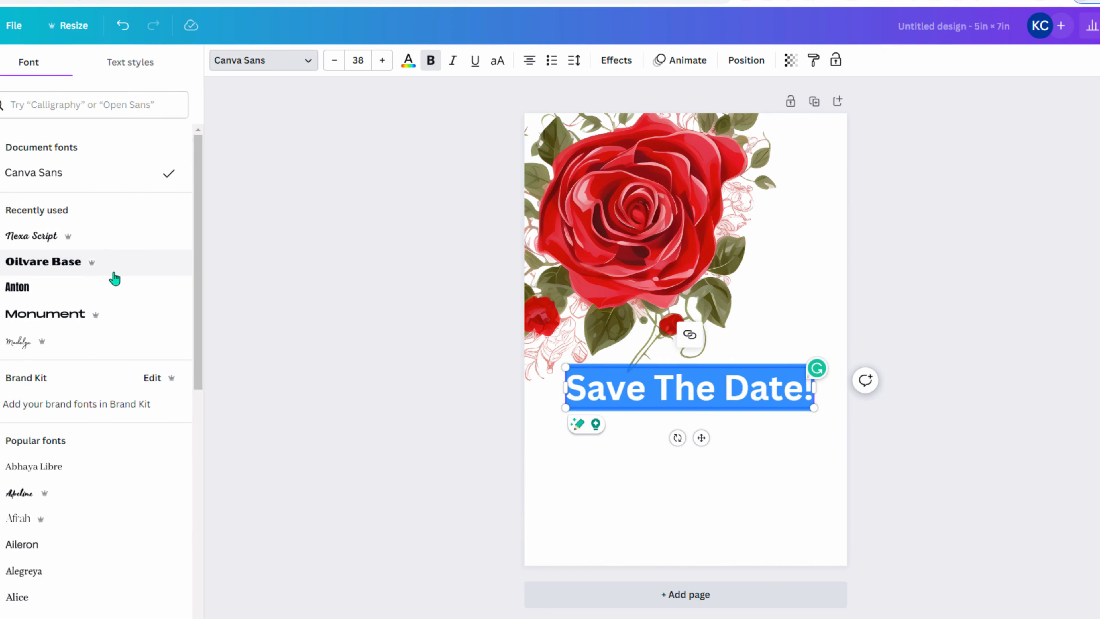
left_click(70, 235)
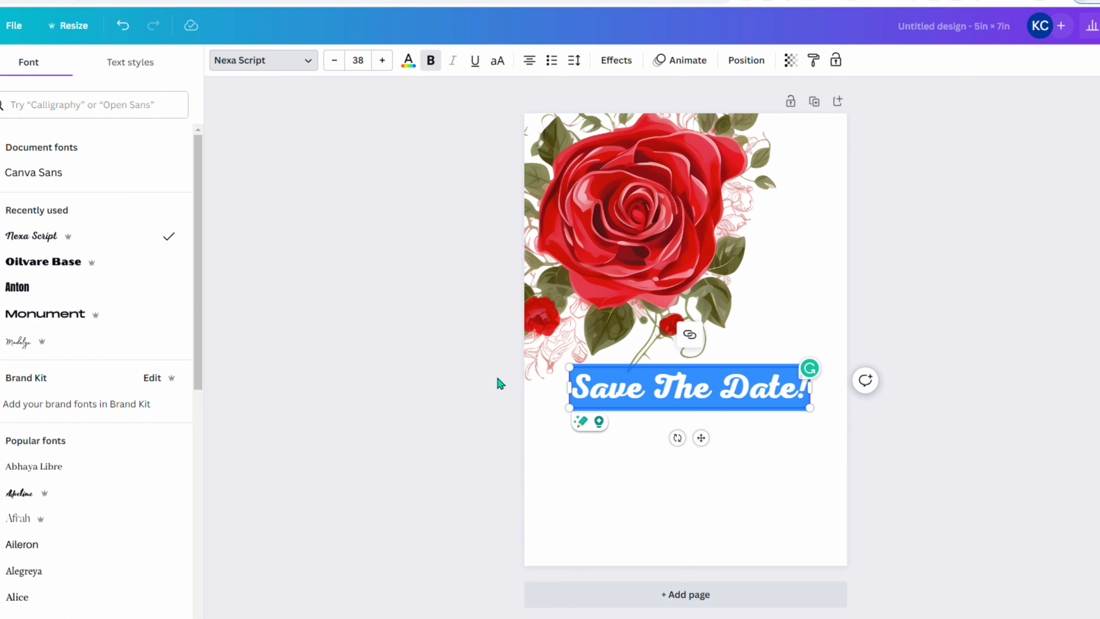
left_click_drag(567, 408, 505, 418)
left_click_drag(765, 402, 783, 401)
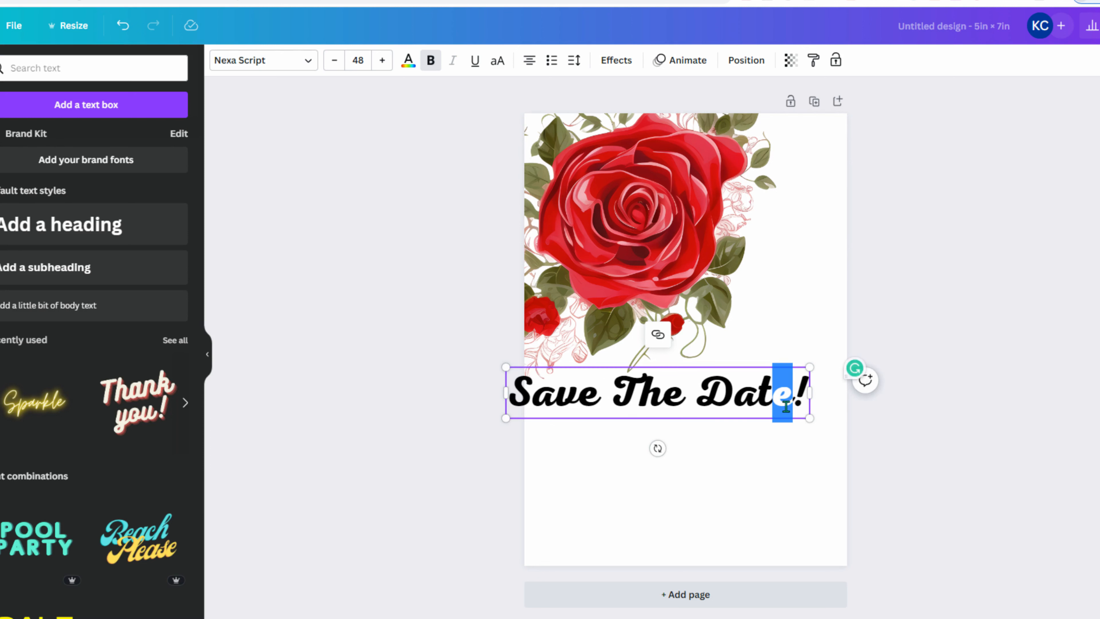
left_click(734, 398)
left_click_drag(743, 365, 771, 365)
left_click(465, 376)
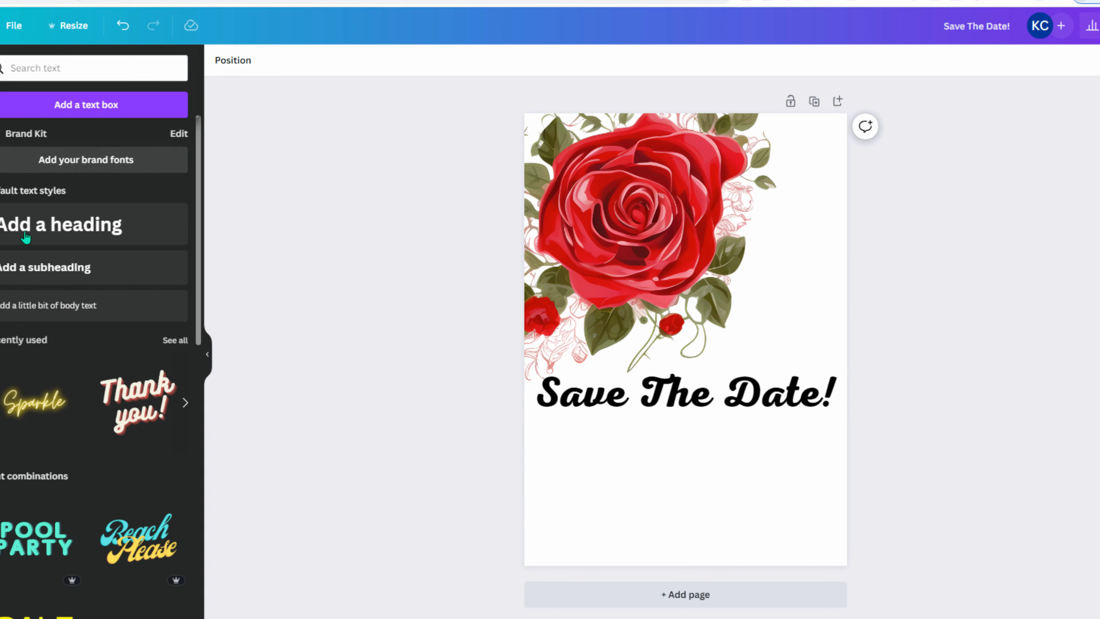
- Change the heading font to Benedict after trying Advetime
left_click(637, 407)
left_click(271, 63)
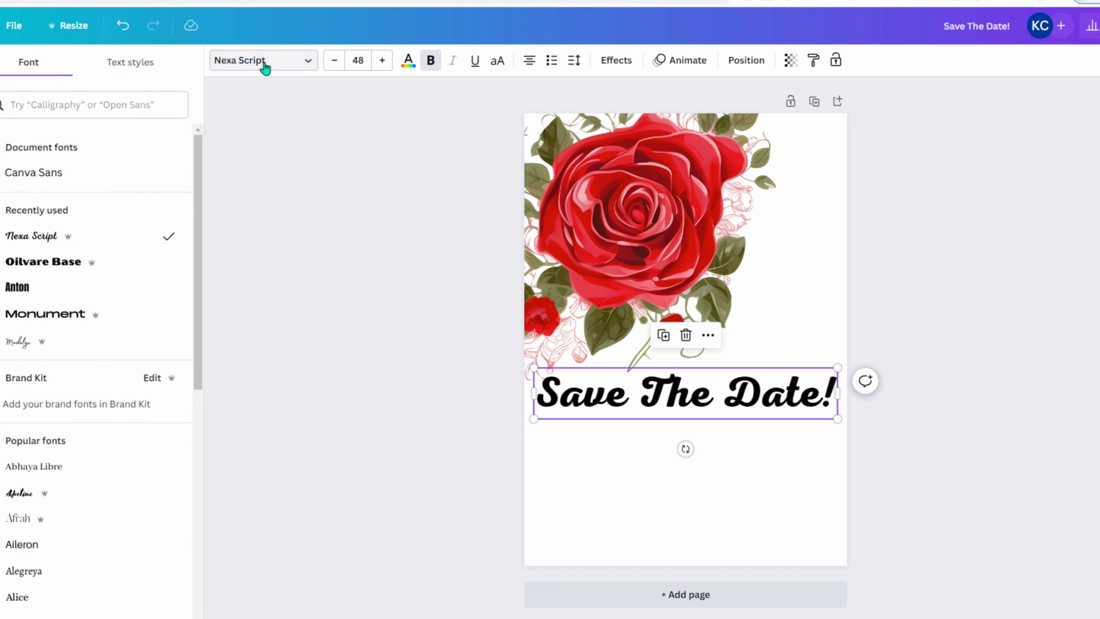
scroll(54, 375, "down", 5)
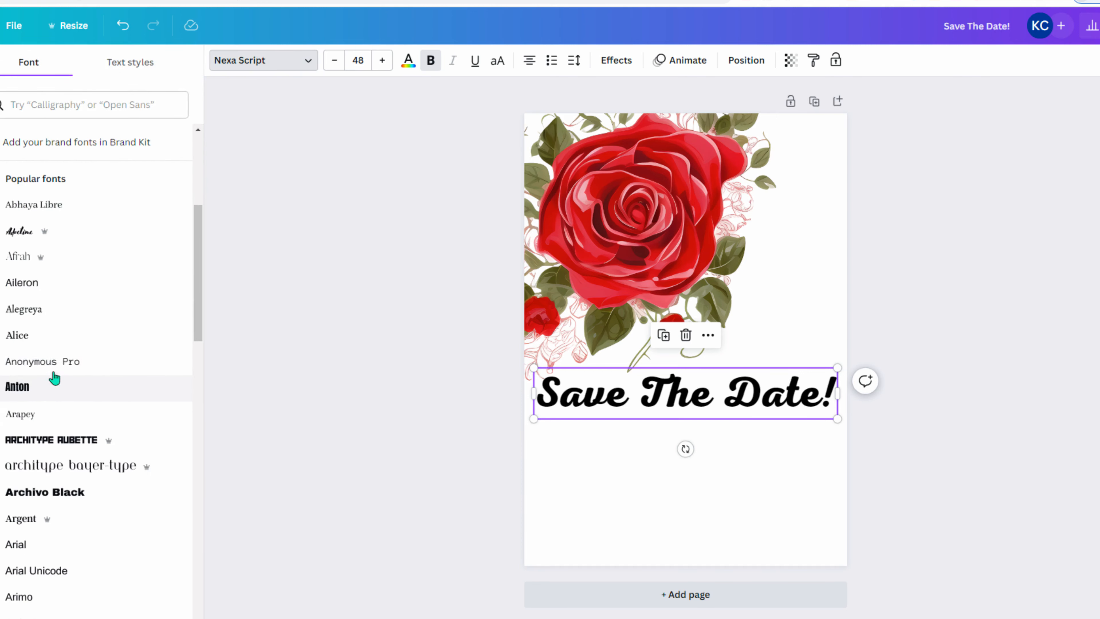
left_click(23, 234)
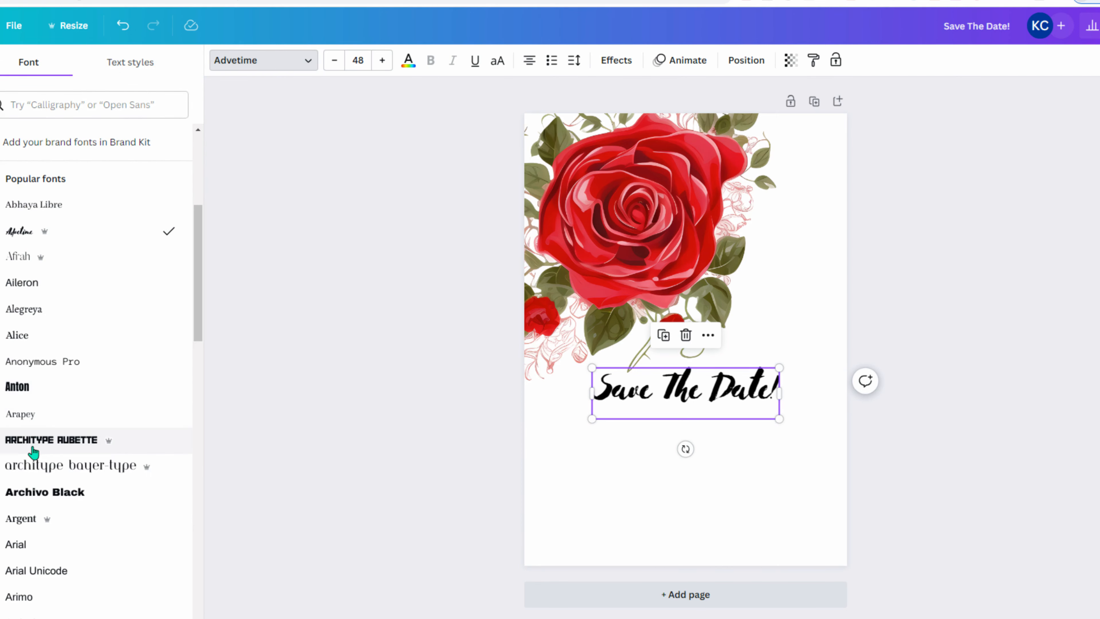
scroll(34, 447, "down", 10)
left_click(39, 270)
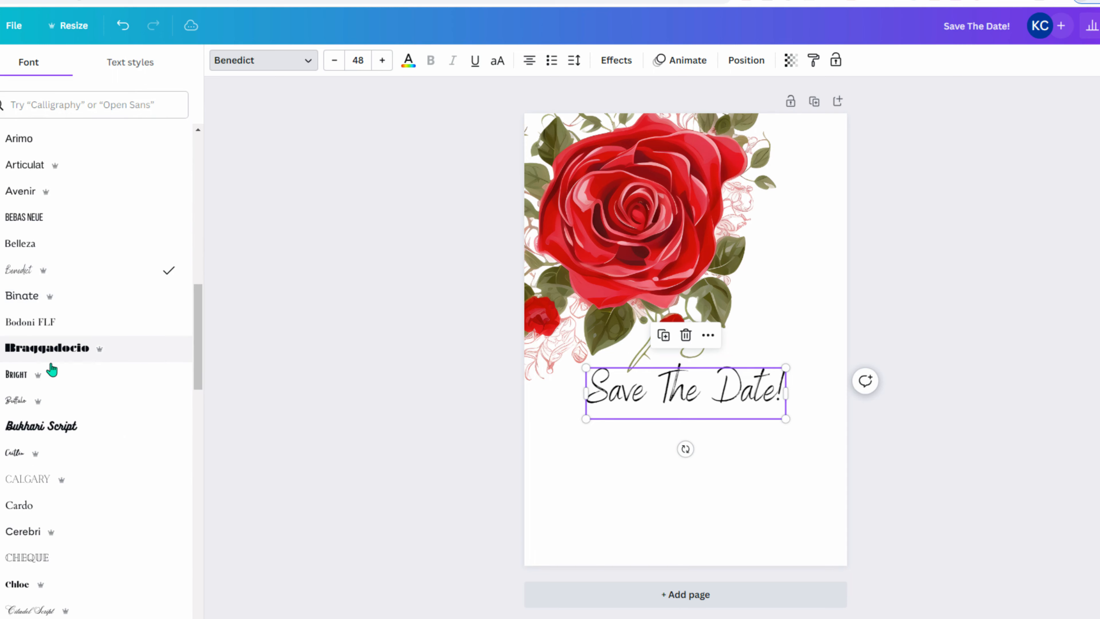
left_click(657, 459)
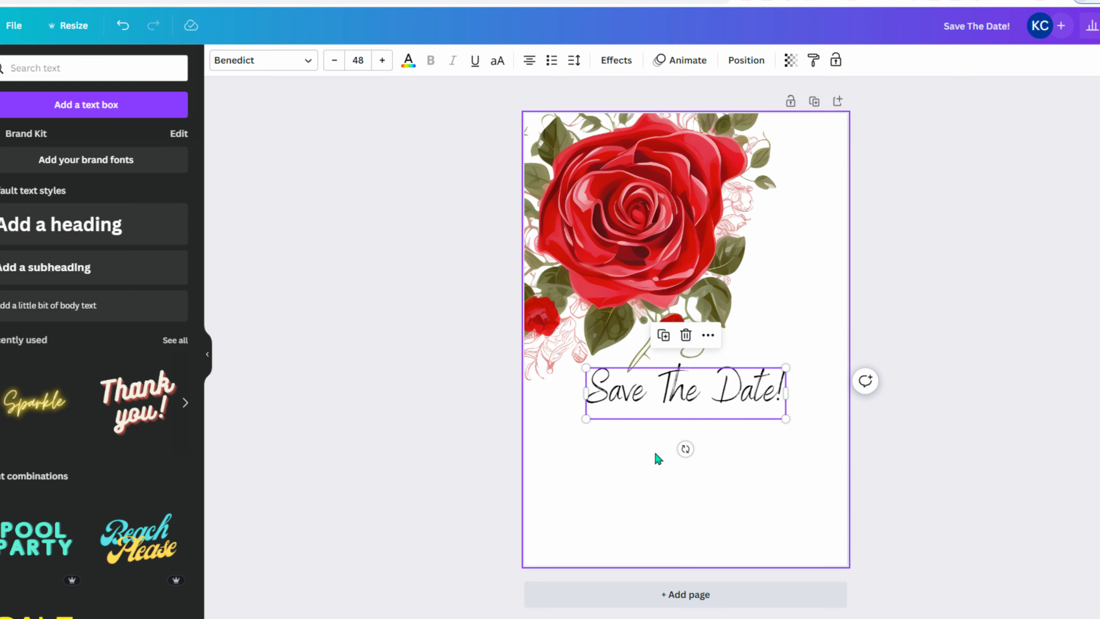
- Enlarge the heading to size 67.2 and recentre it below the rose
left_click(664, 406)
left_click_drag(585, 418, 506, 439)
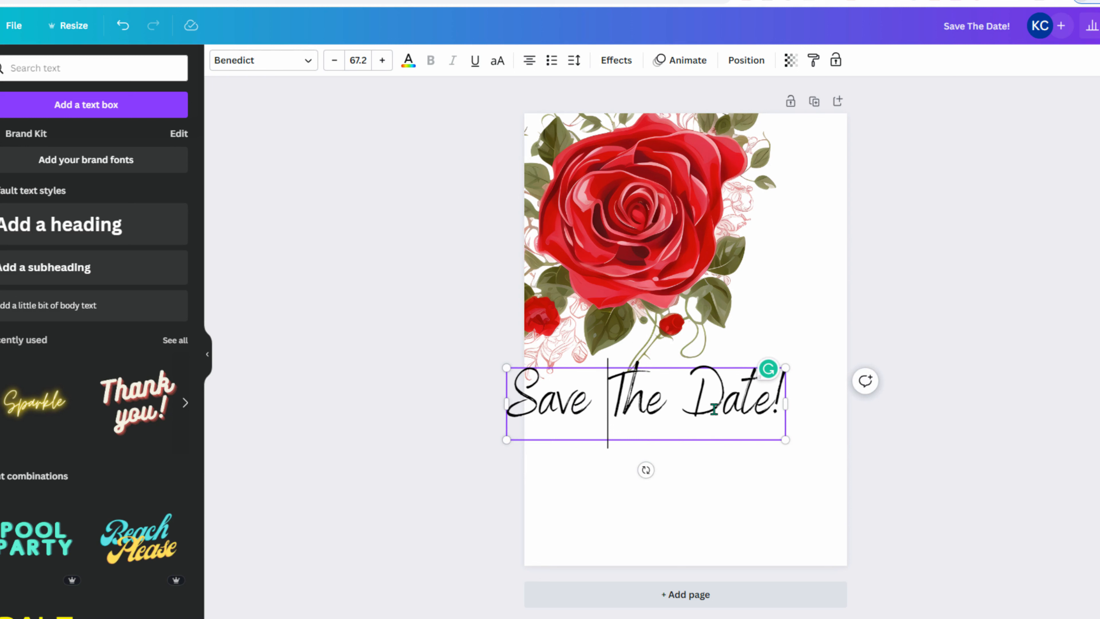
left_click(957, 398)
left_click_drag(728, 408, 760, 400)
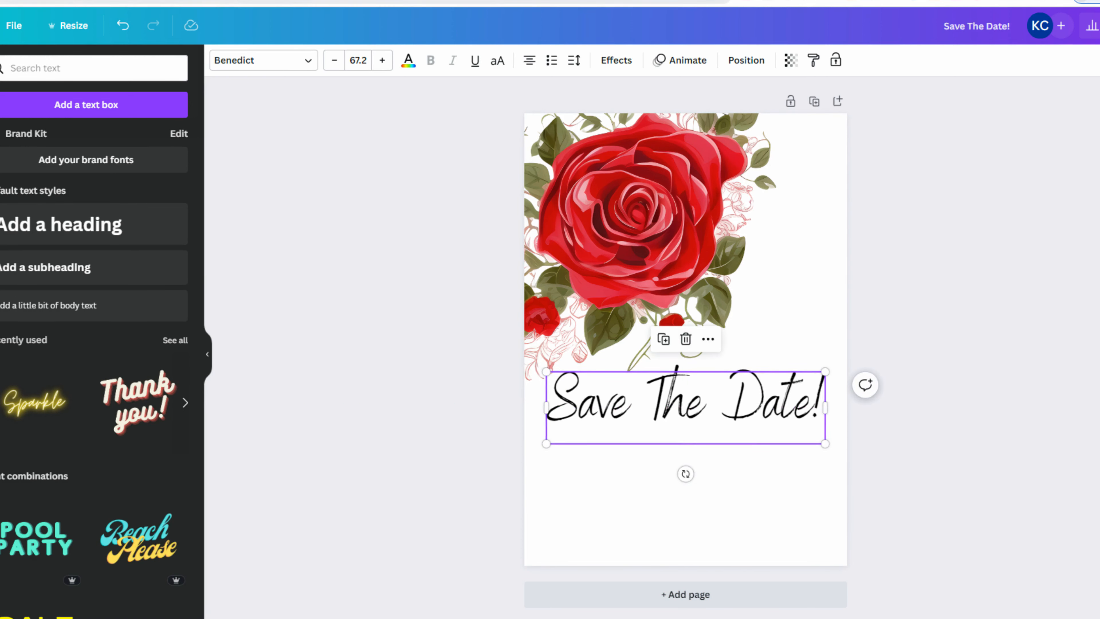
- Search Google for 'save the date wedding announcement text' and view a Zazzle Elegant Boho postcard example
key("ctrl+t")
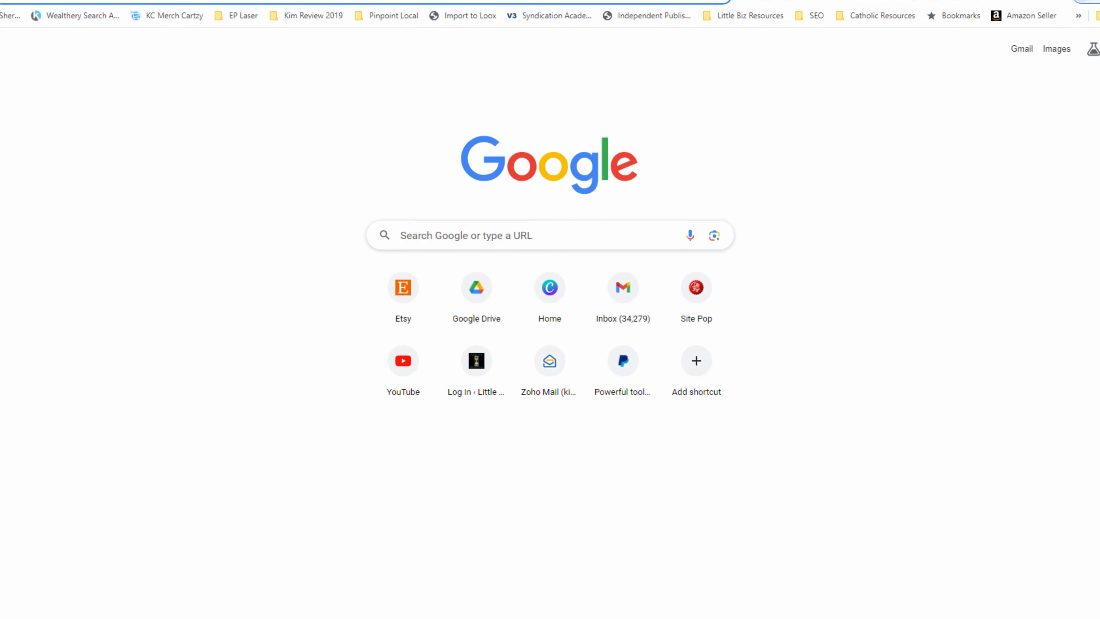
type("save the da")
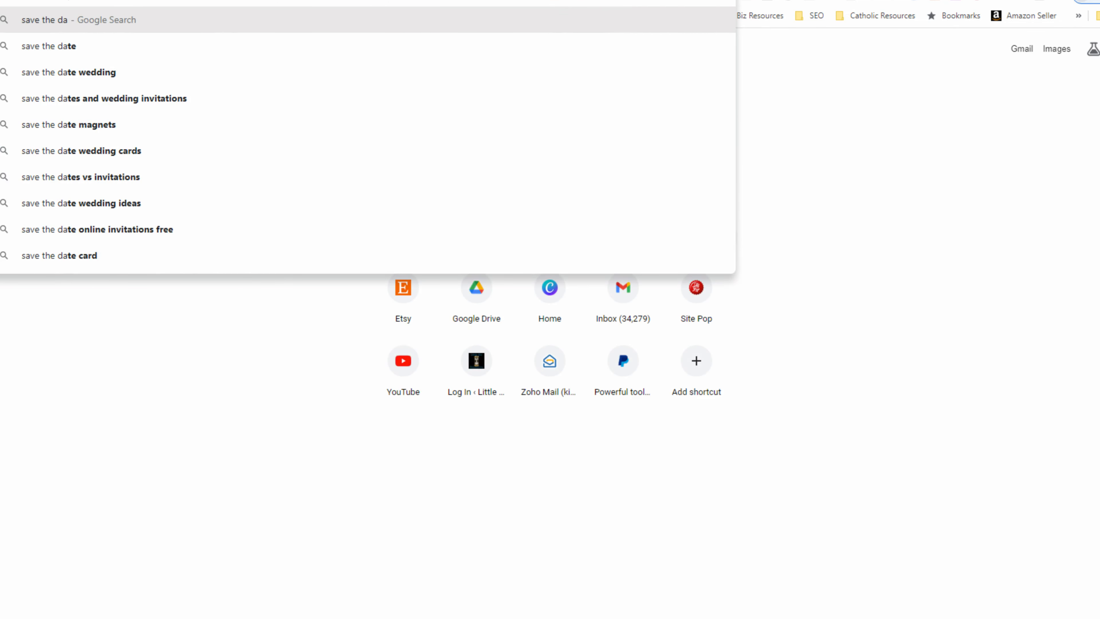
type("te wedding ann")
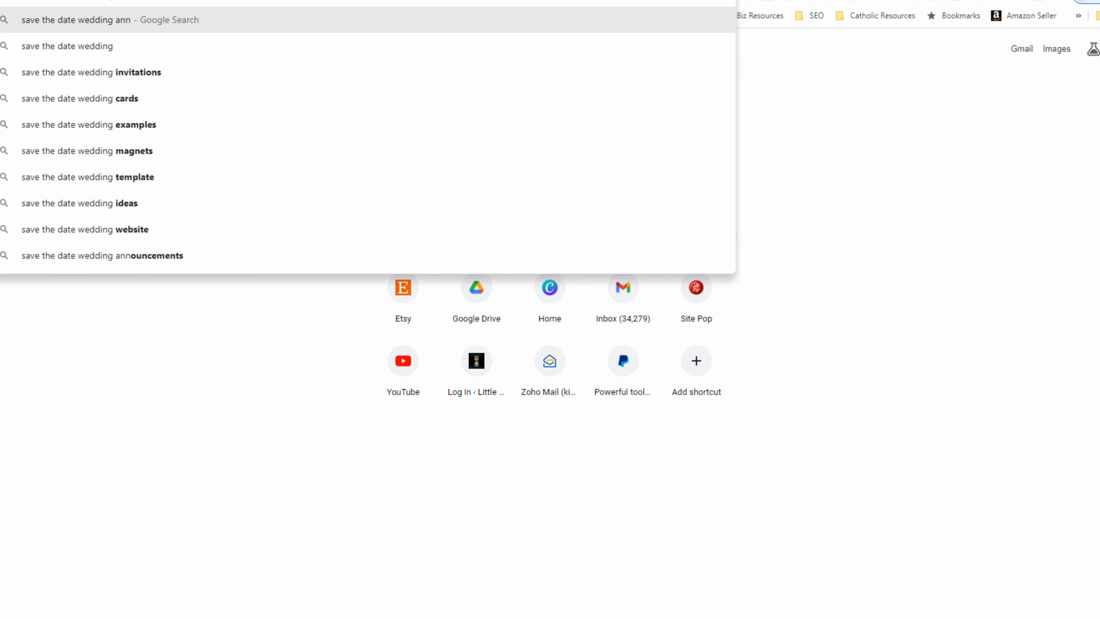
type("ouncement text")
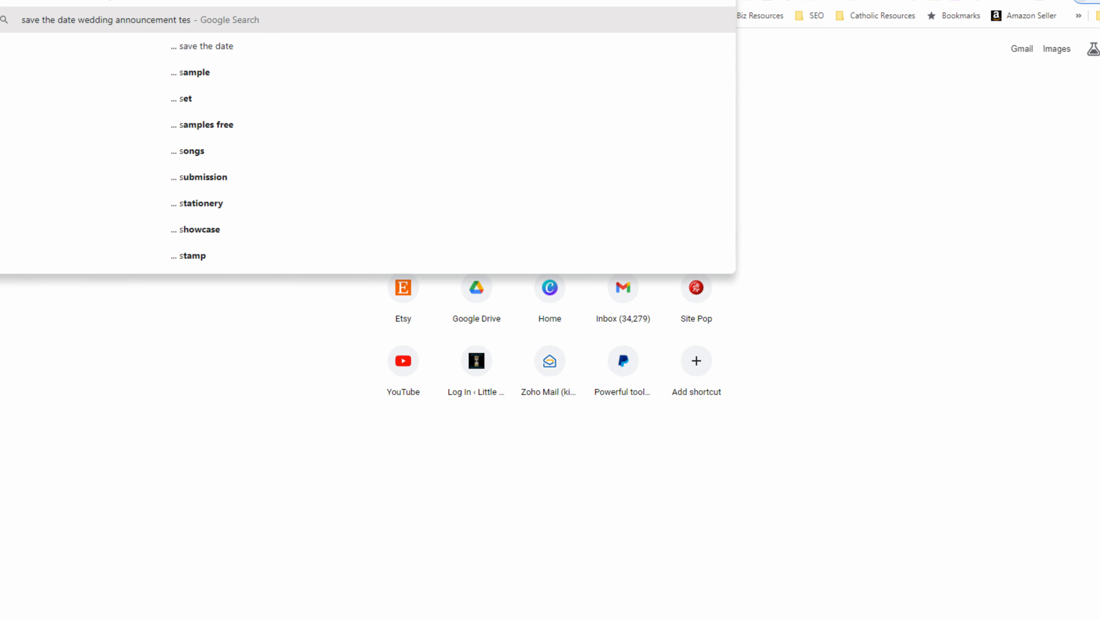
key("Return")
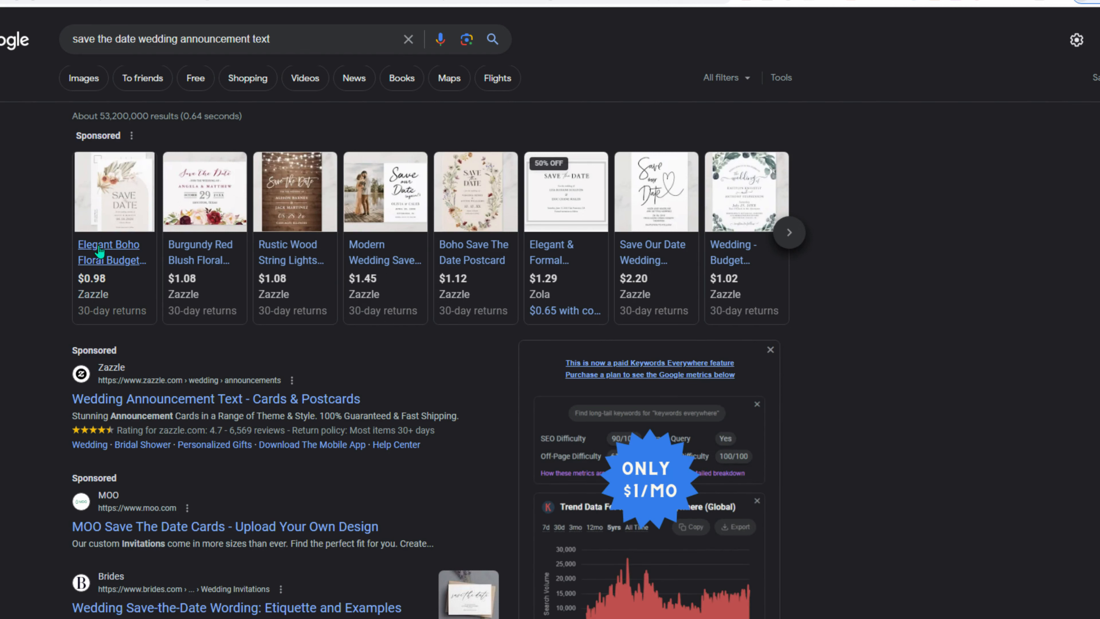
left_click(122, 257)
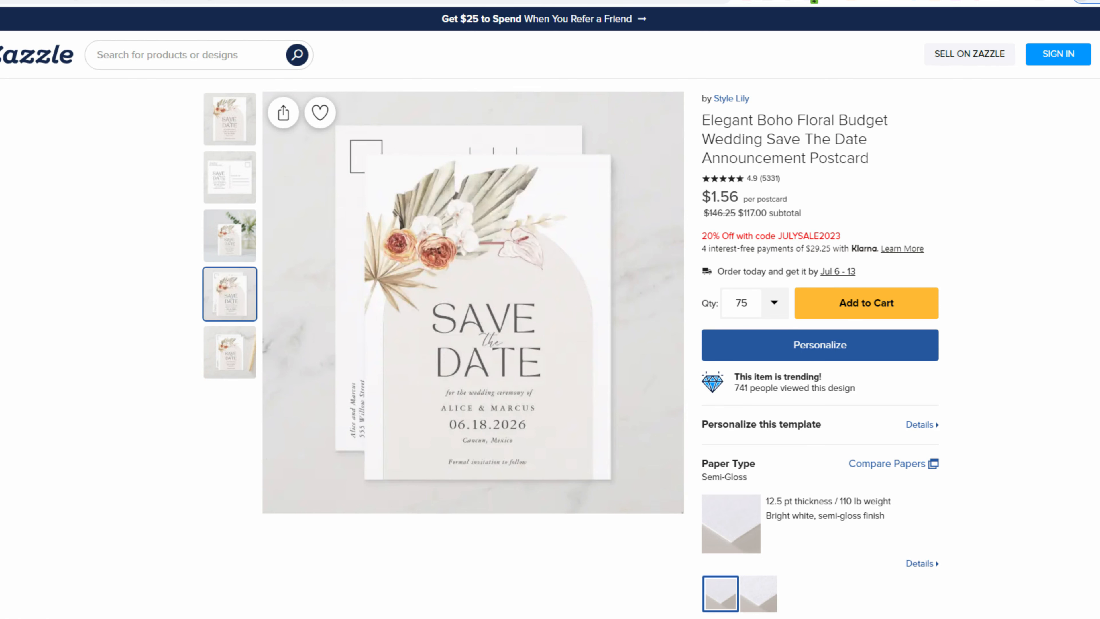
key("ctrl+shift+Tab")
key("ctrl+shift+Tab")
key("ctrl+shift+Tab")
key("ctrl+shift+Tab")
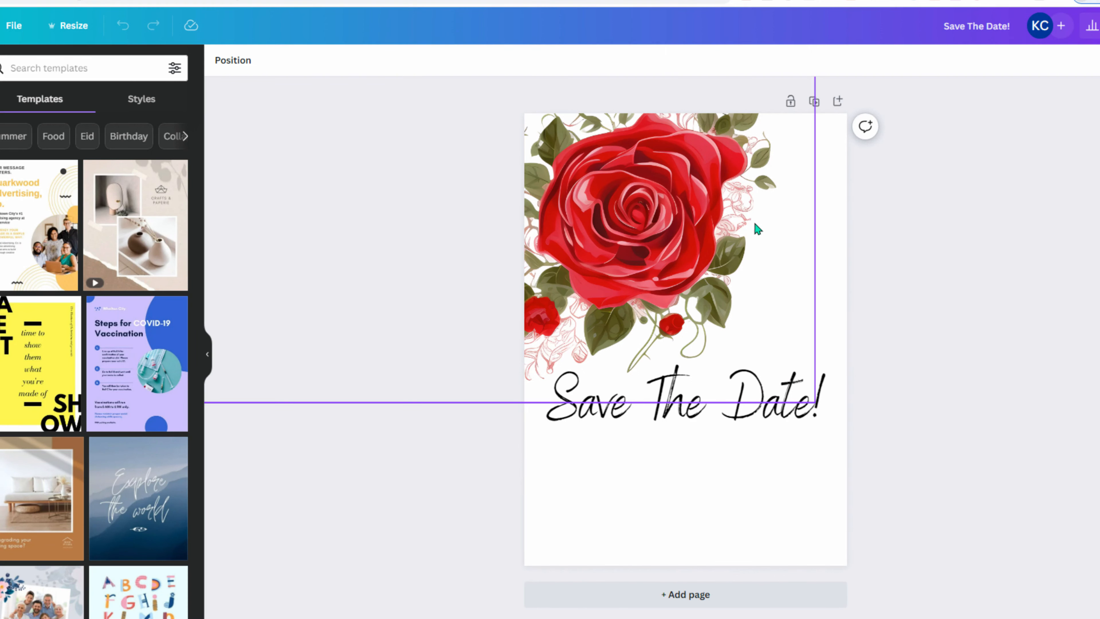
- Set the collaboration link to Anyone with the link with Can edit permission, and copy it
left_click(1099, 25)
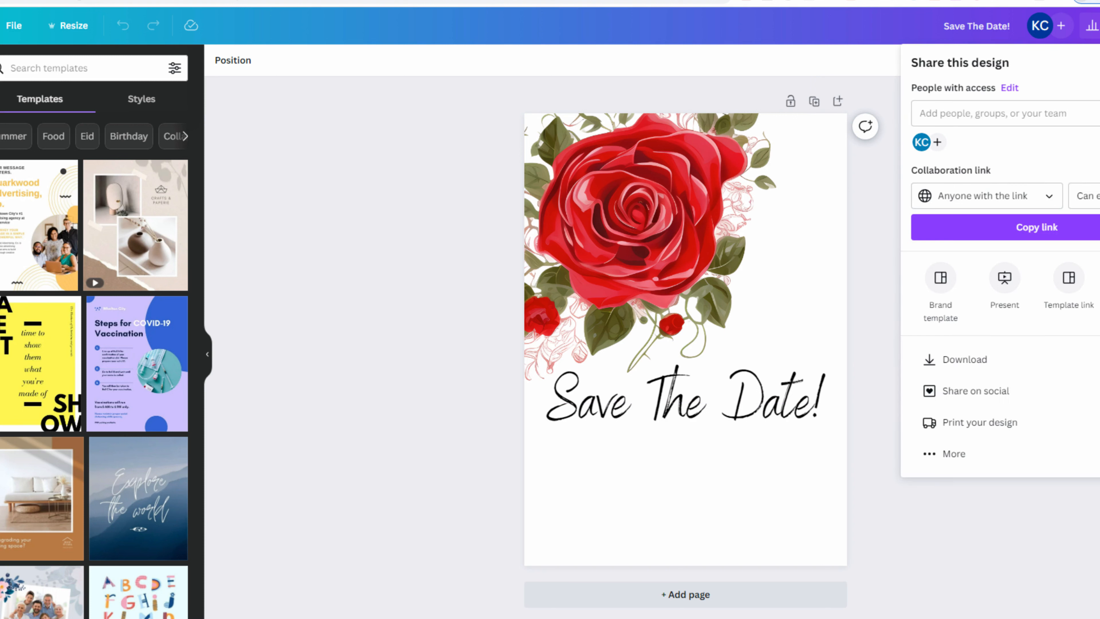
left_click(1053, 203)
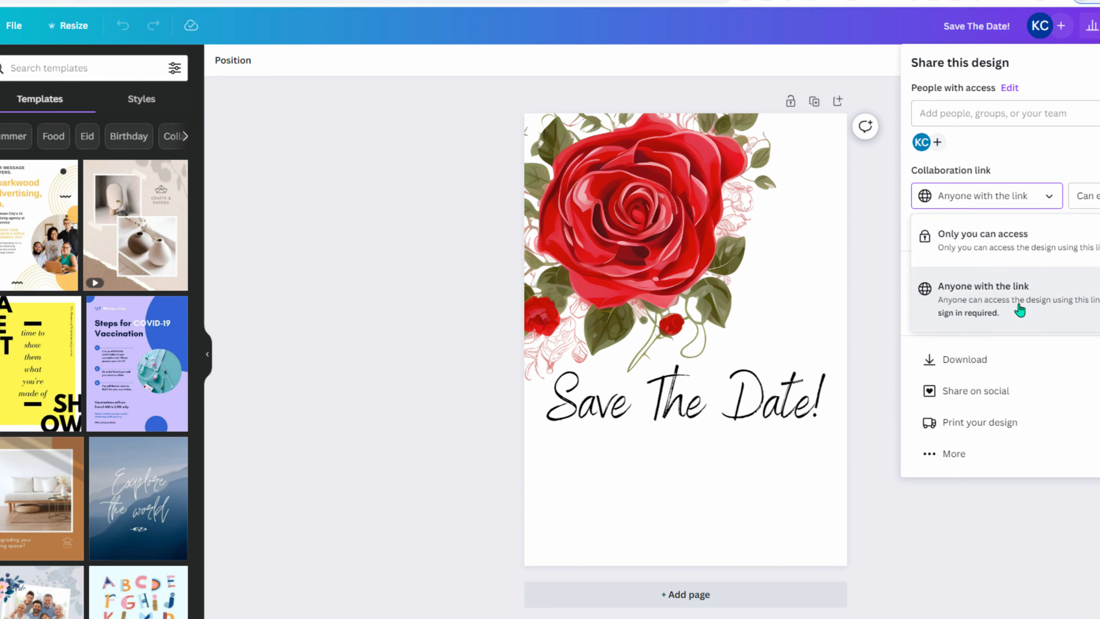
left_click(1020, 310)
left_click(1093, 196)
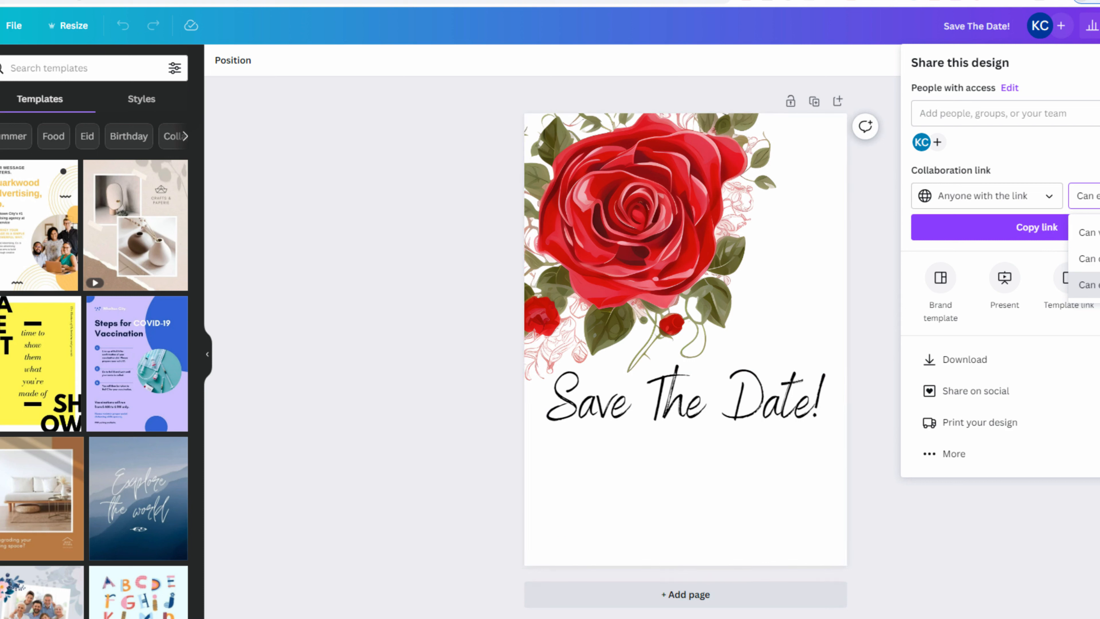
left_click(1013, 236)
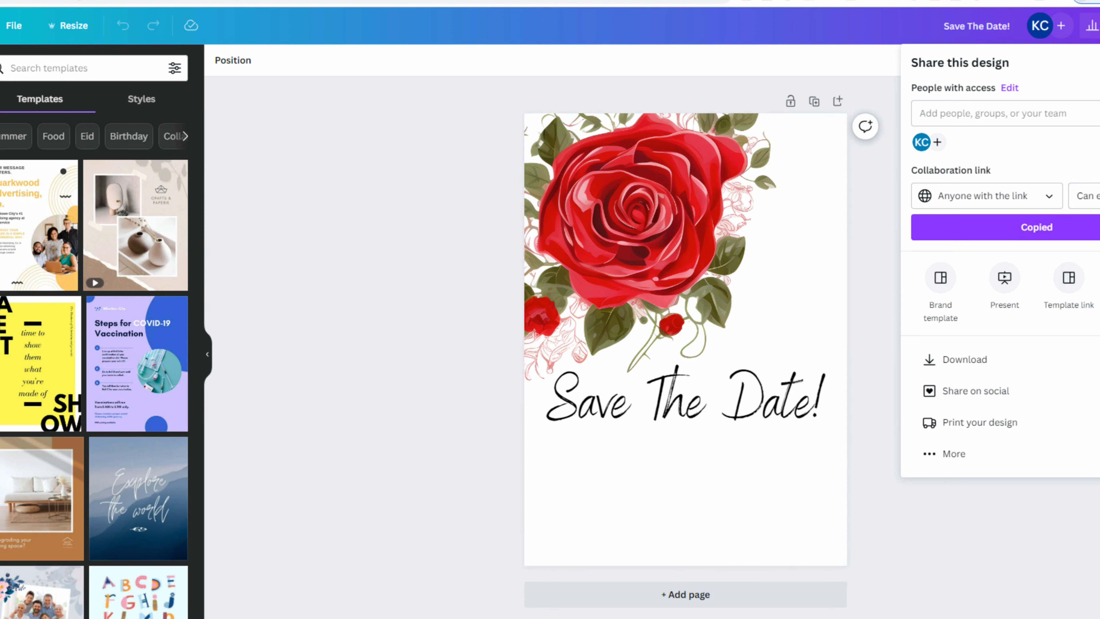
left_click(1098, 2)
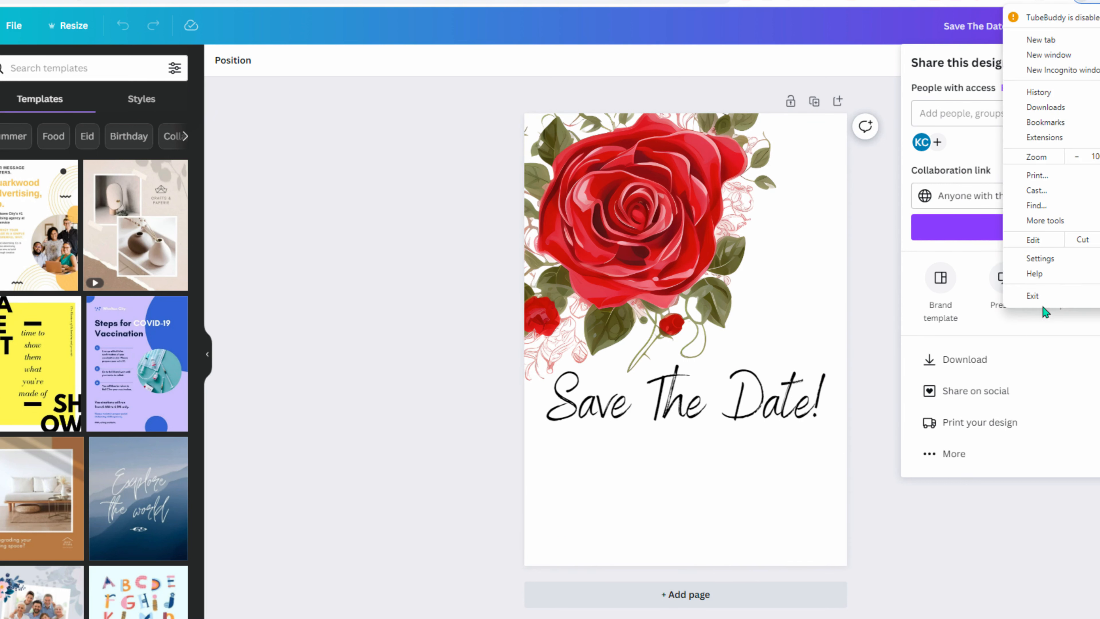
- Load the copied design link in a new Chrome incognito window
left_click(1075, 73)
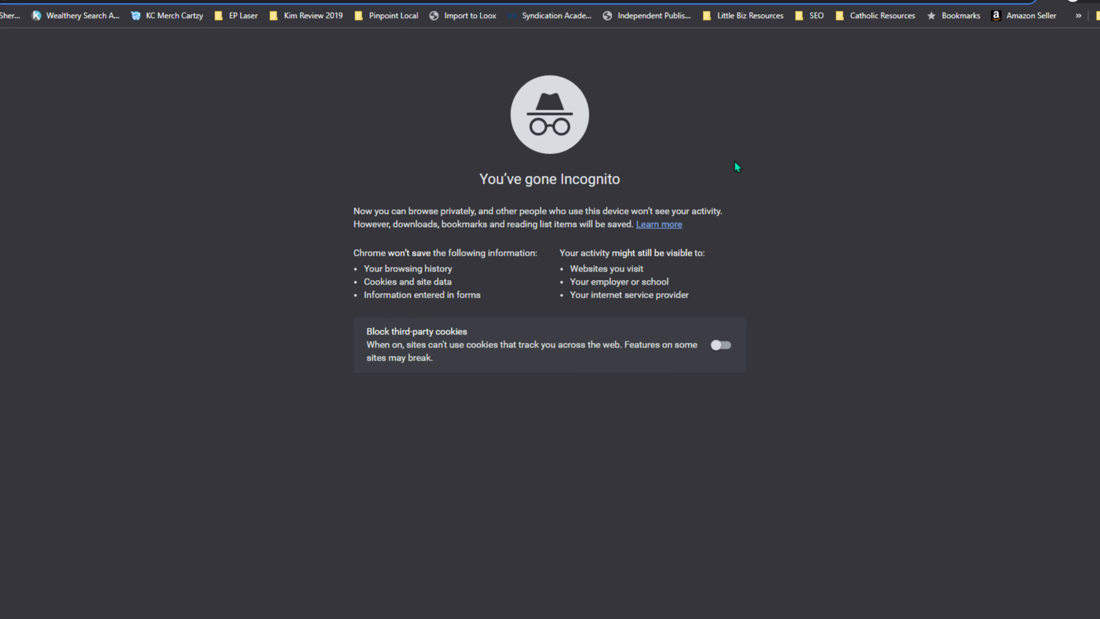
key("ctrl+v")
key("Return")
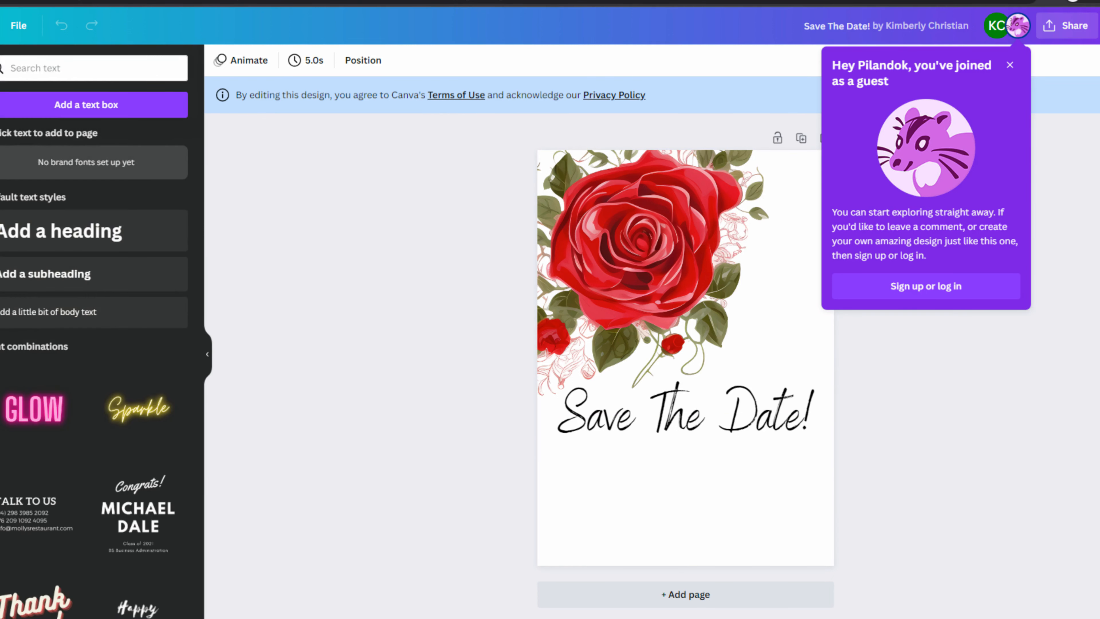
- Try the Anonymous Pro and then Arapey fonts on the Save The Date! heading
left_click(660, 448)
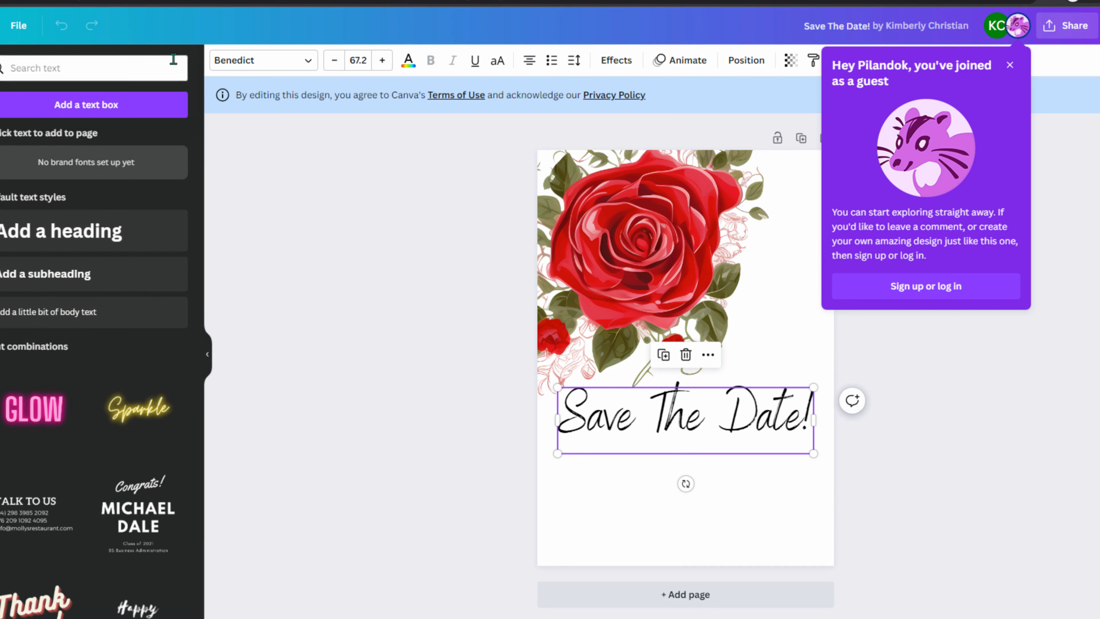
left_click(285, 66)
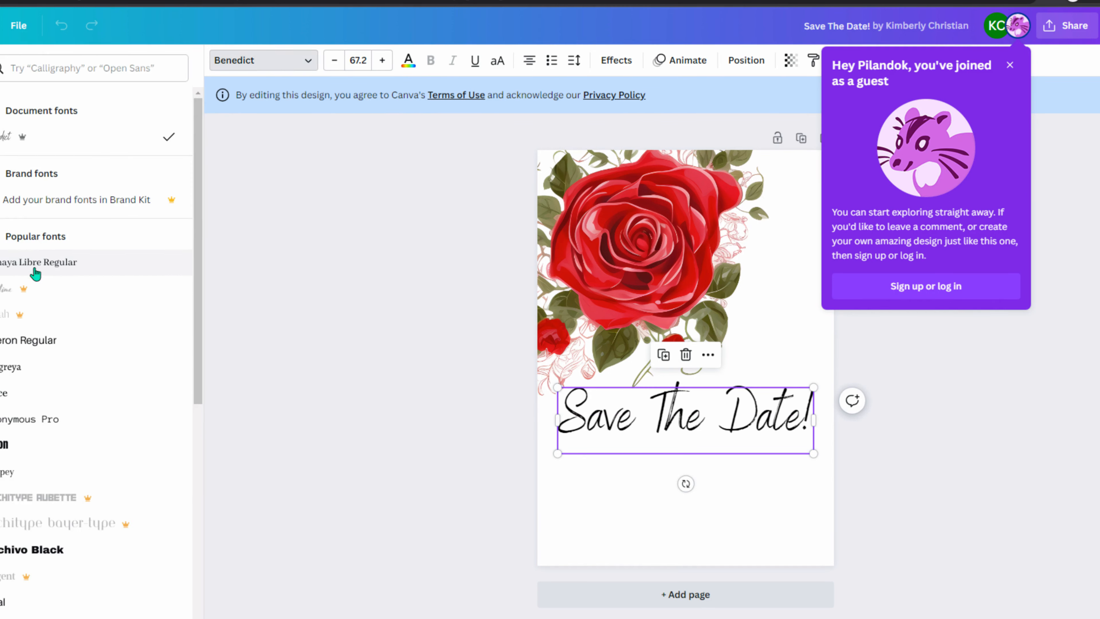
left_click(36, 424)
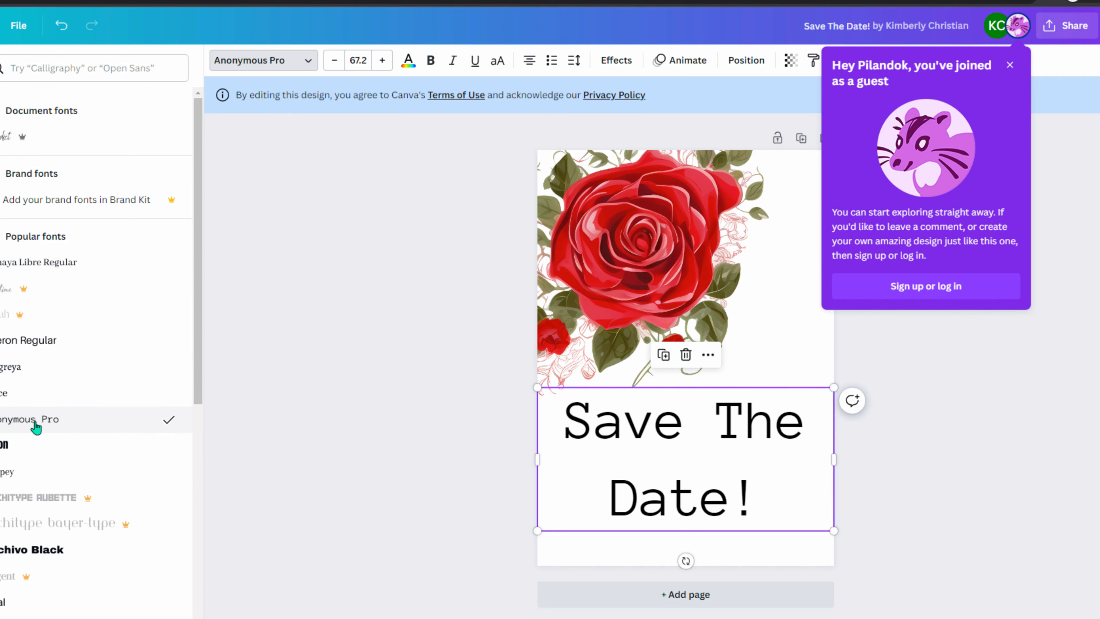
left_click(15, 479)
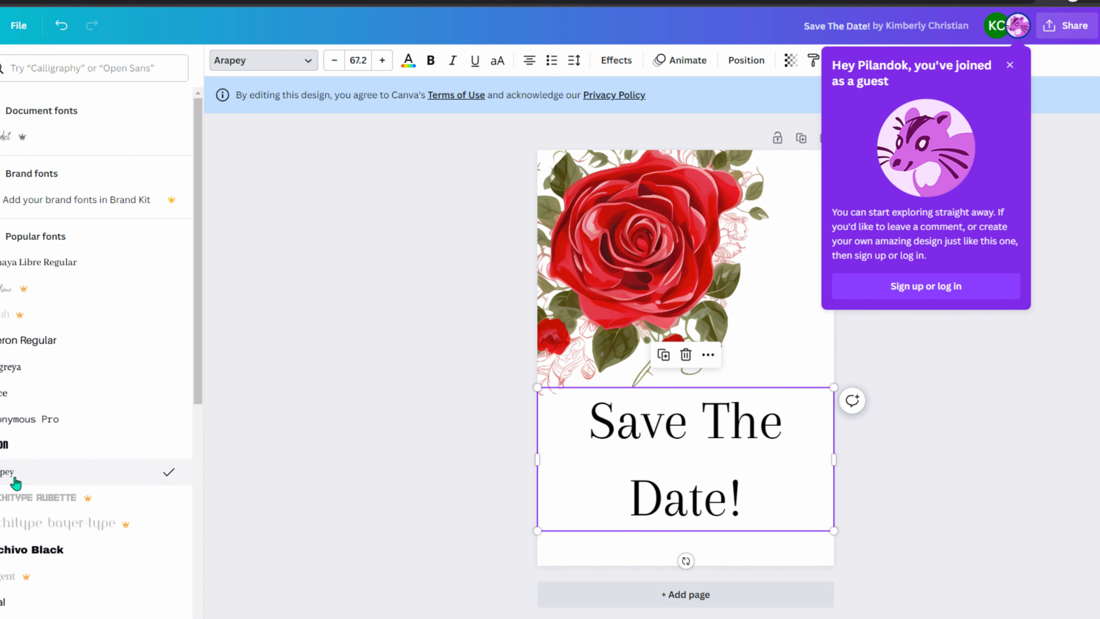
- Undo back to the script font and change the heading's 'Date' to 'Day'
left_click(702, 472)
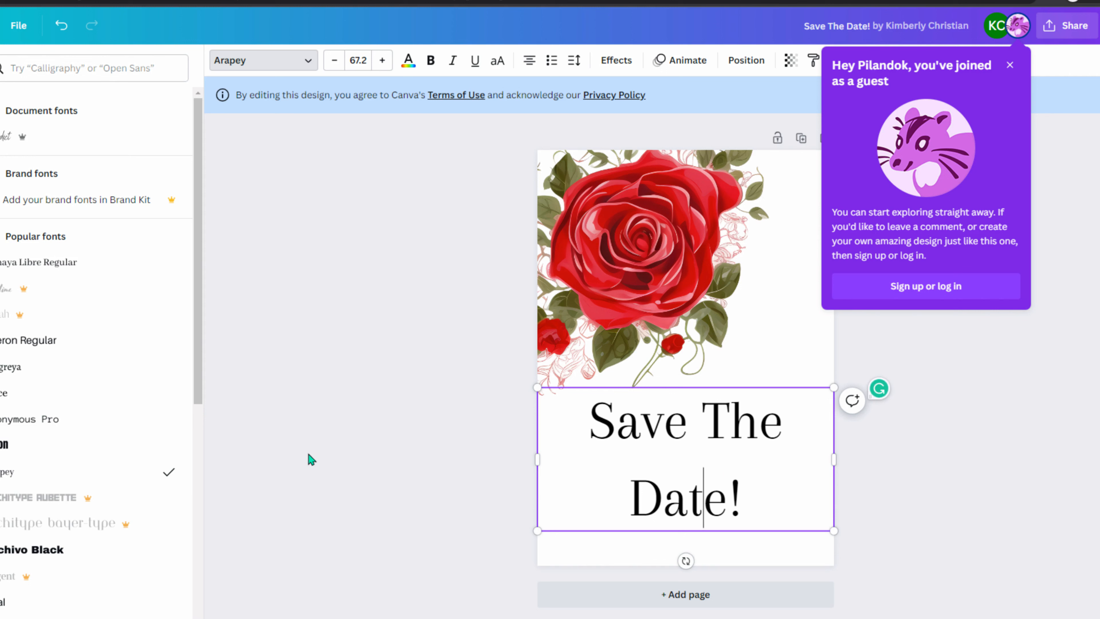
key("ctrl+z")
key("ctrl+z")
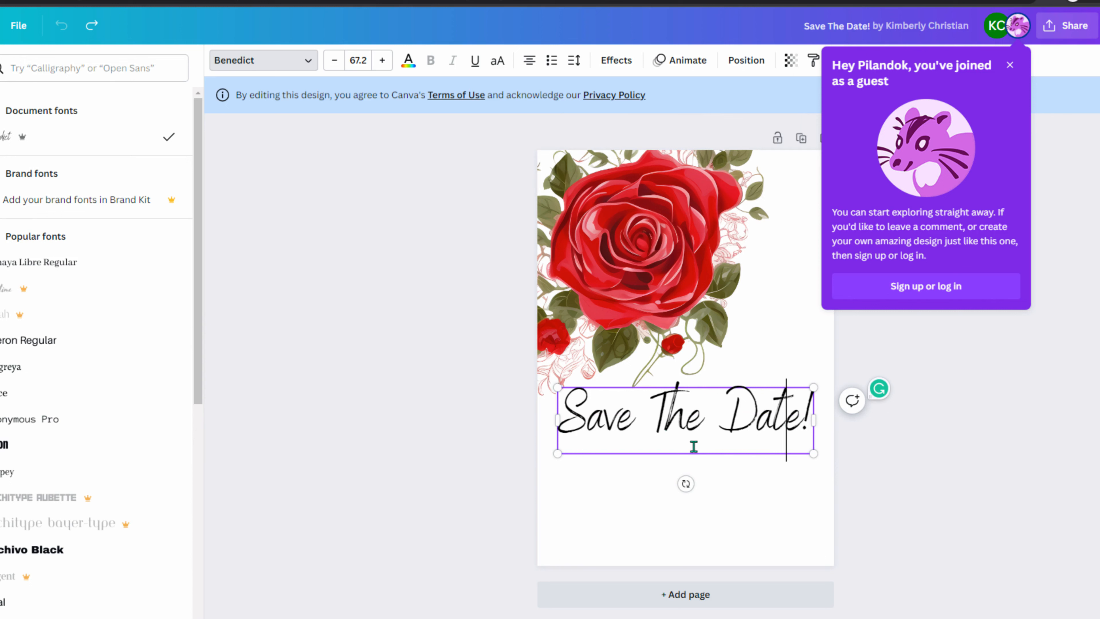
key("BackSpace")
key("BackSpace")
key("BackSpace")
key("BackSpace")
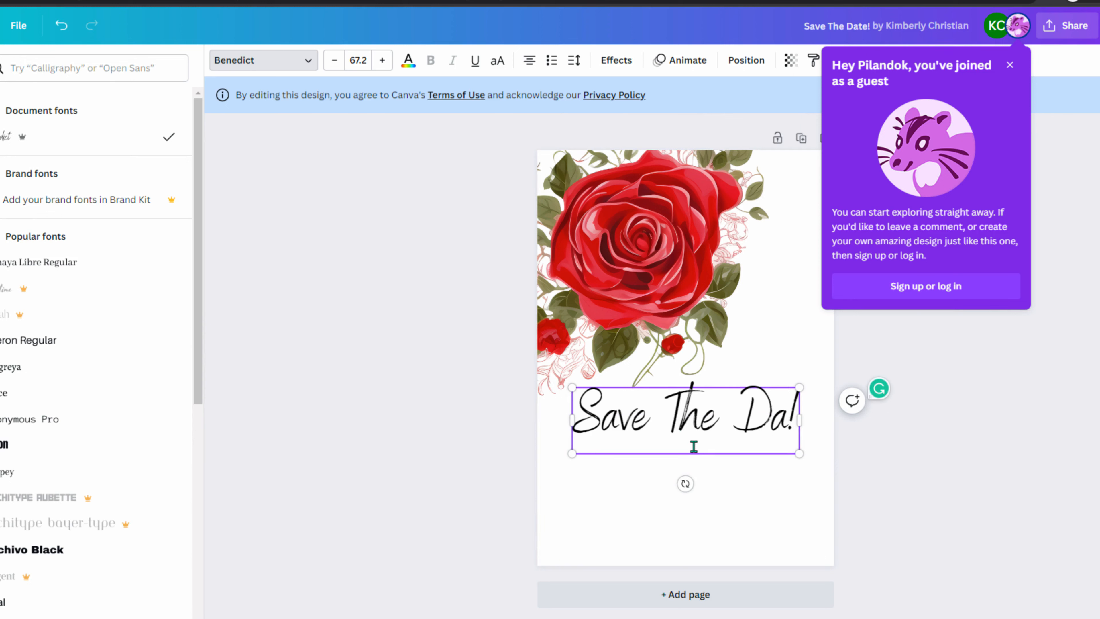
type("Day")
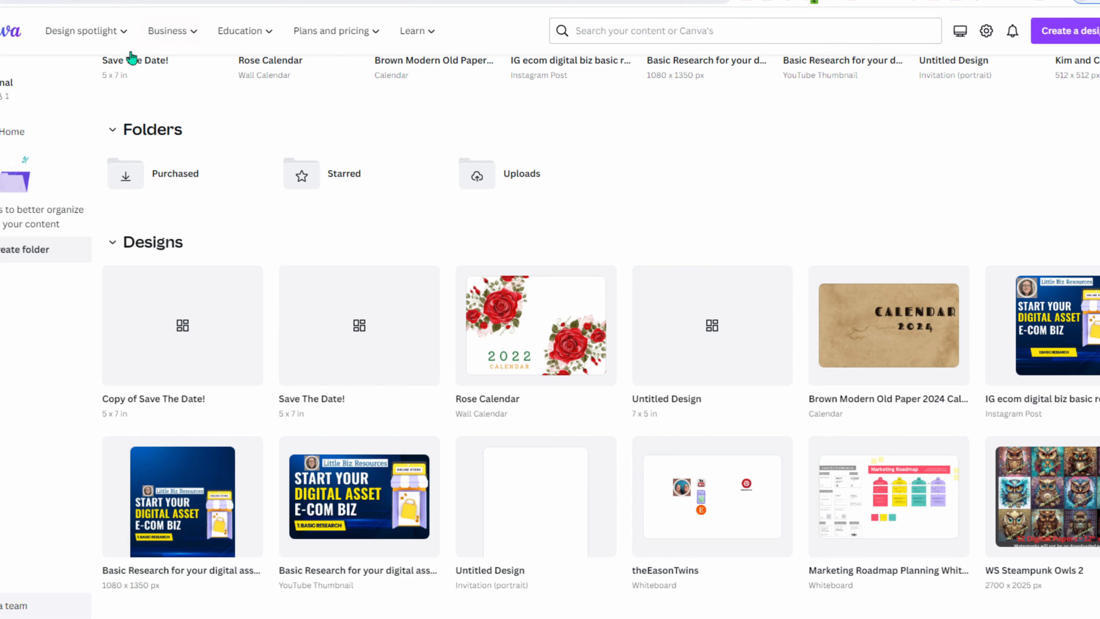
- Reopen the Save The Date! design with its sharing options, then switch to the other Chrome window
left_click(380, 362)
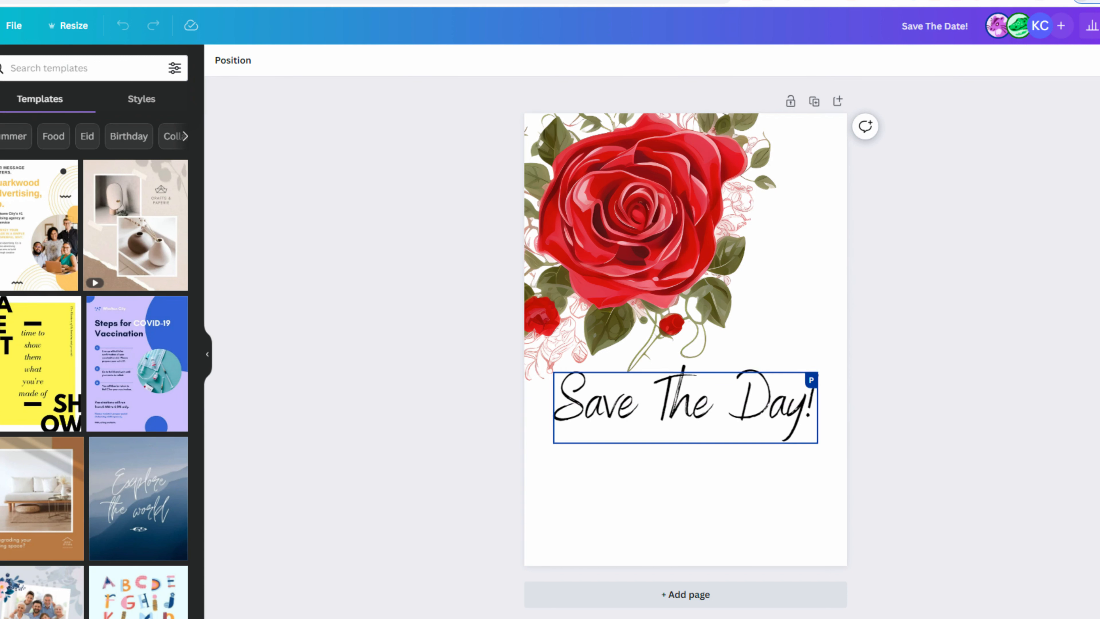
key("ctrl+shift+Tab")
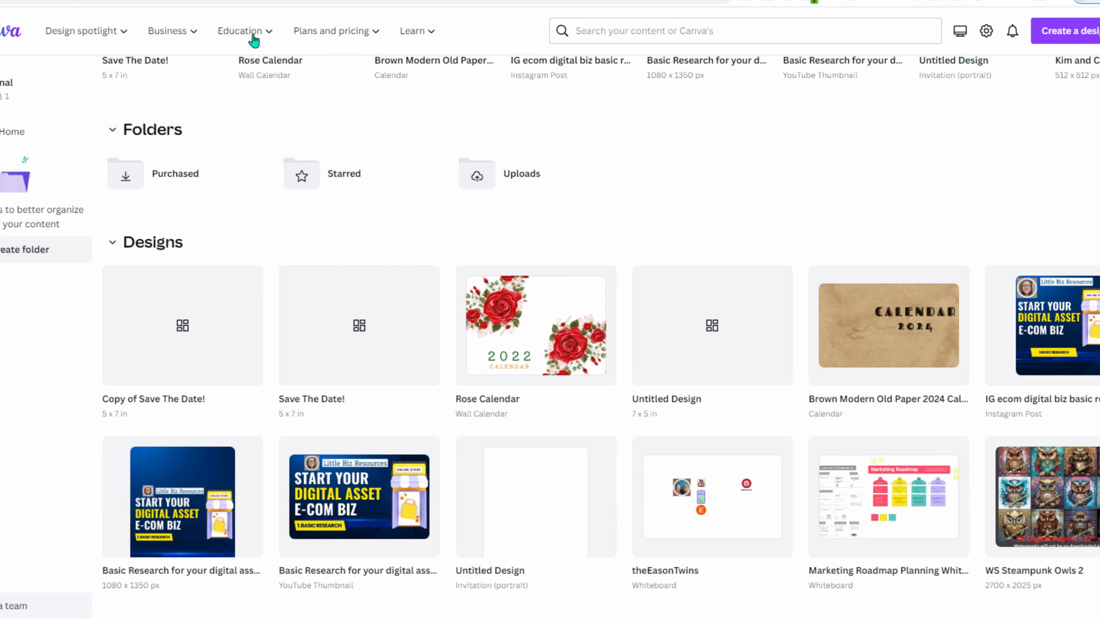
mouse_move(422, 284)
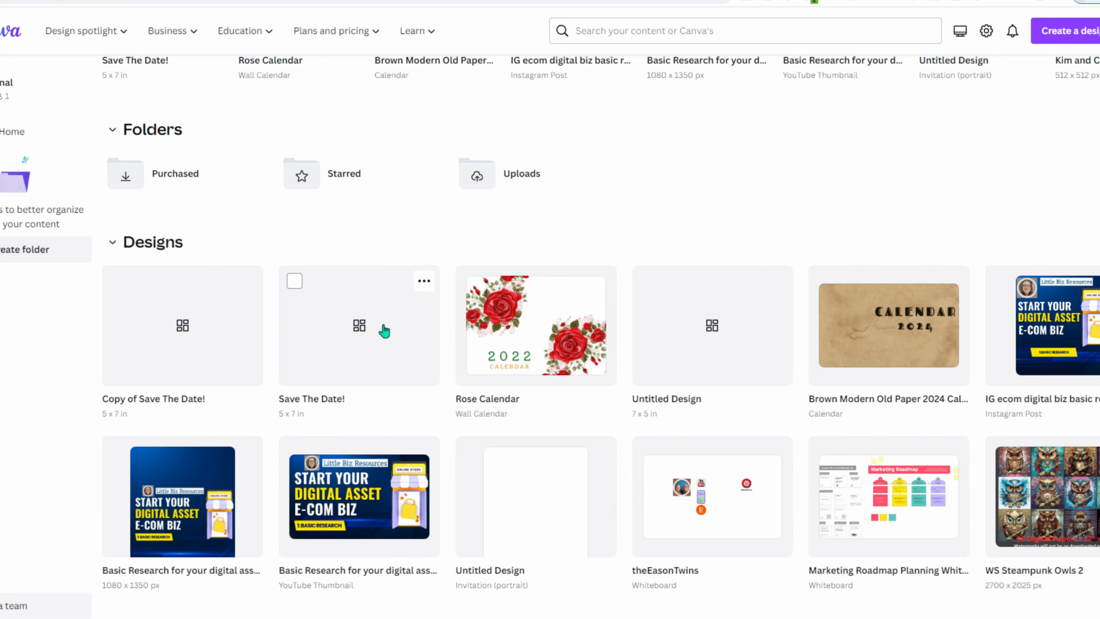
key("ctrl+Tab")
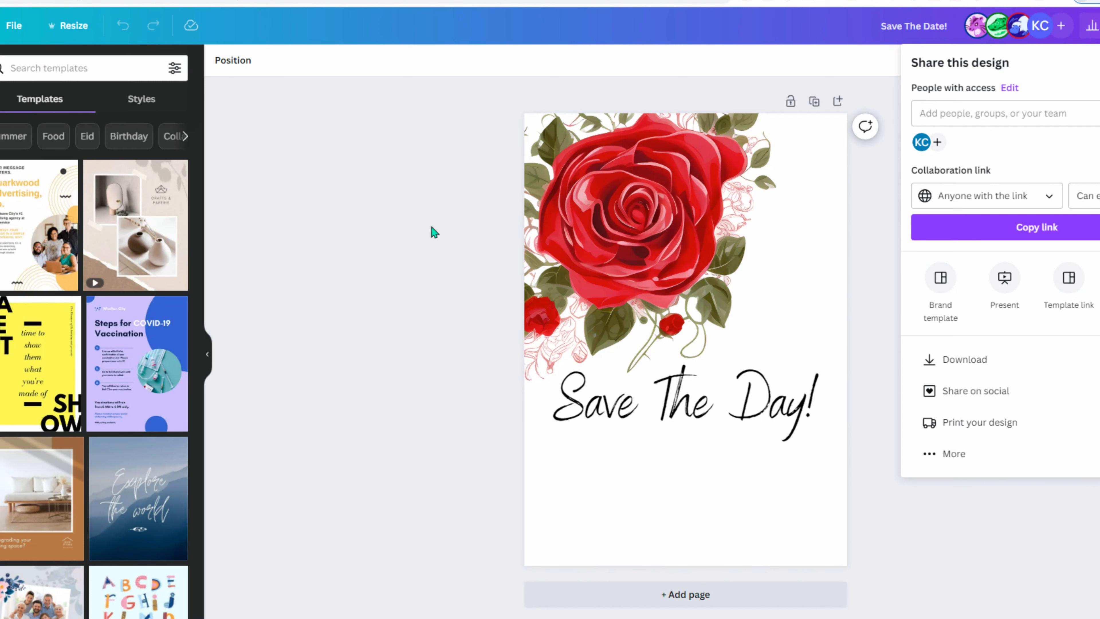
key("alt+Tab")
key("alt+Tab")
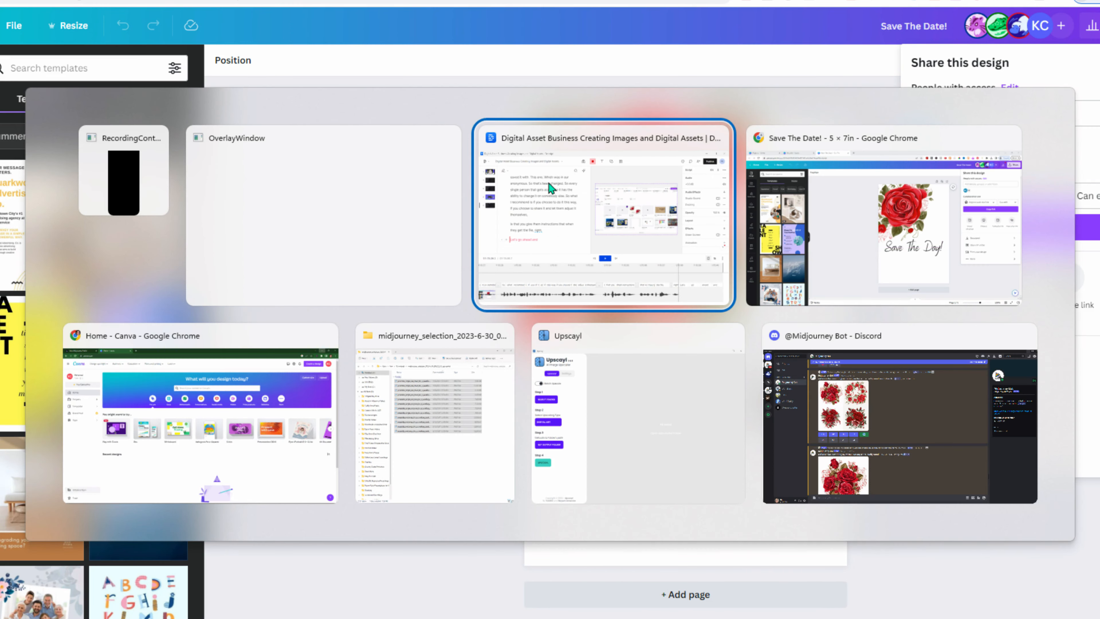
key("alt+Tab")
key("alt+Tab")
key("alt+Tab")
key("alt+Tab")
key("alt+Tab")
key("alt+Tab")
key("alt+Tab")
key("alt+Tab")
key("alt+Tab")
key("alt+Tab")
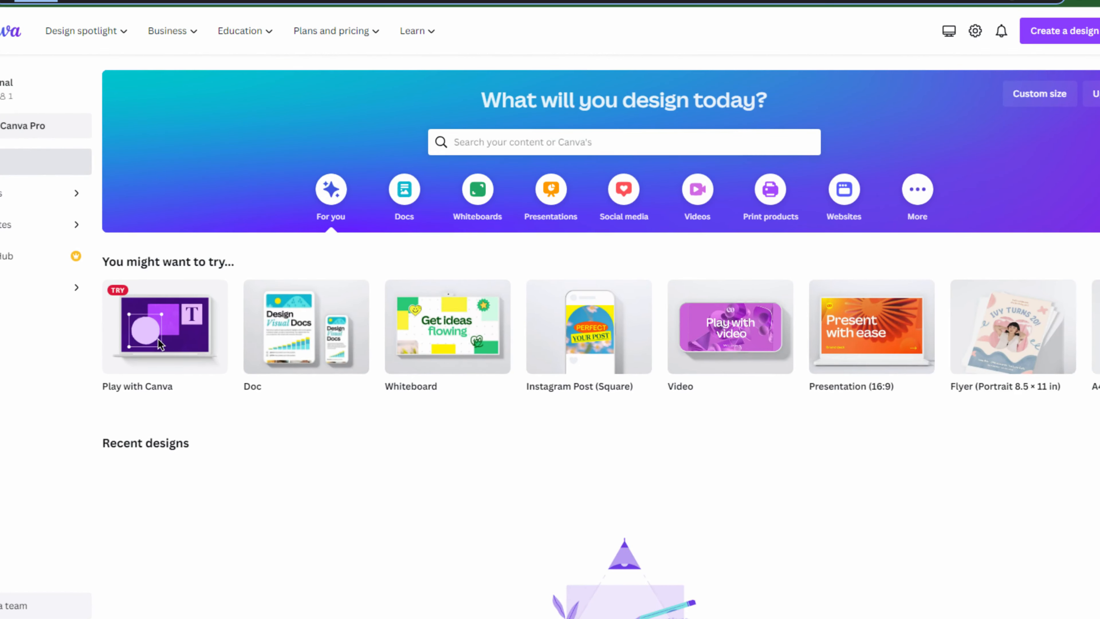
- Open the pasted share link in this window and dismiss the new-collaborators notice
key("ctrl+l")
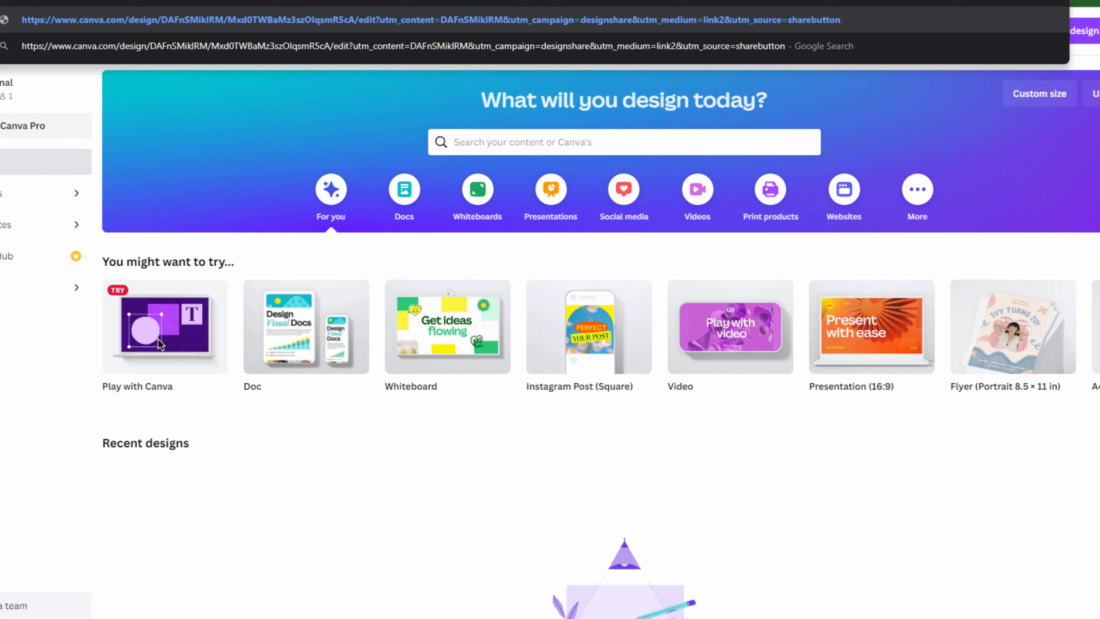
key("Return")
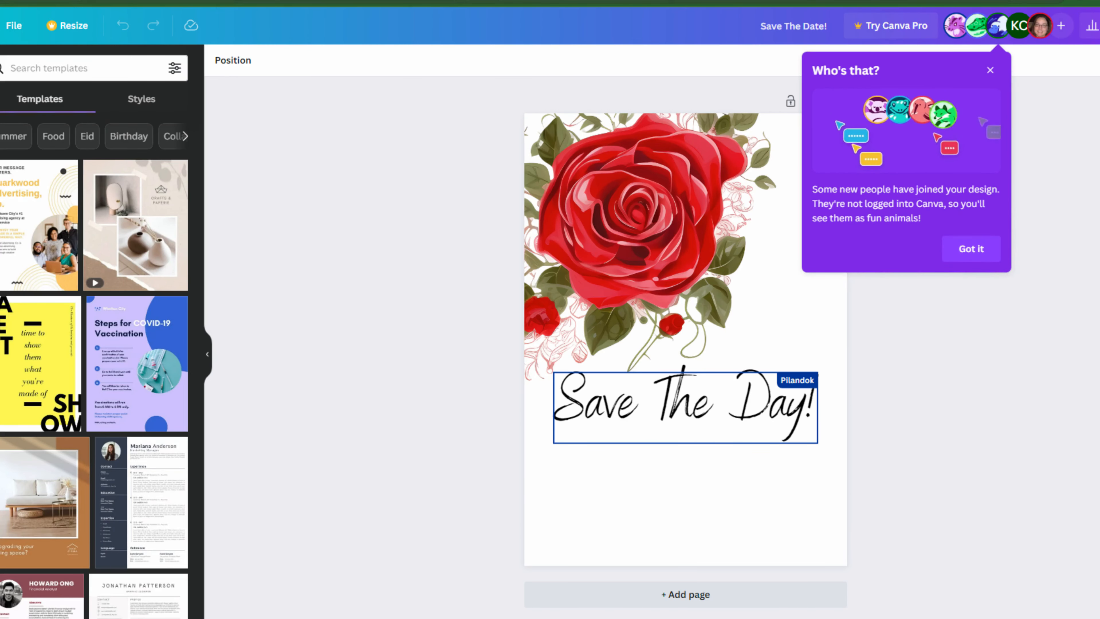
left_click(983, 249)
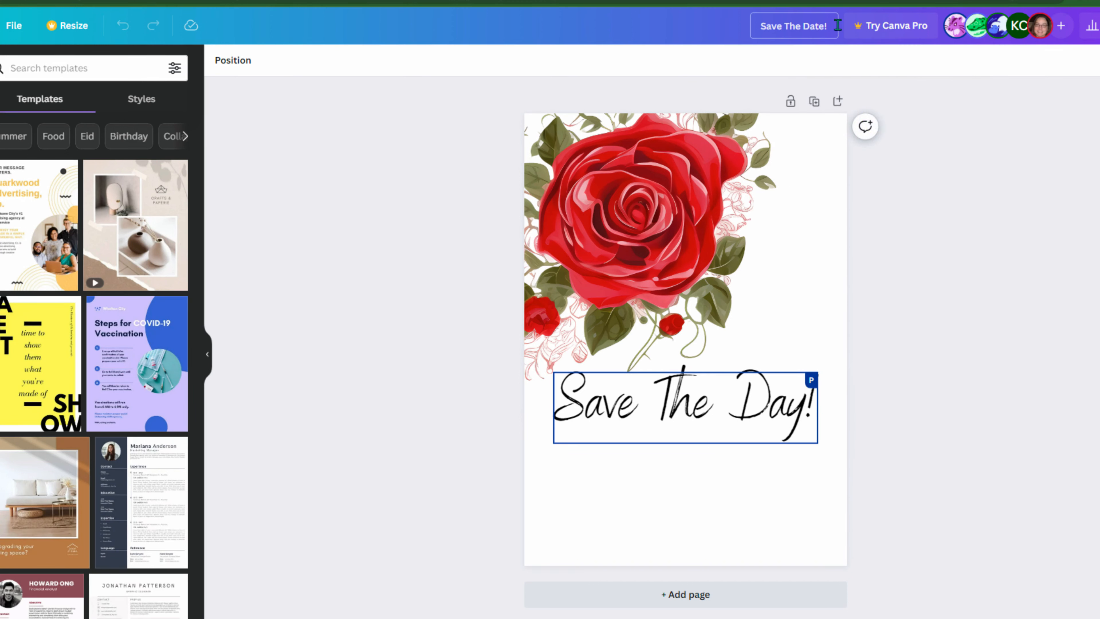
left_click(1099, 25)
left_click(1099, 25)
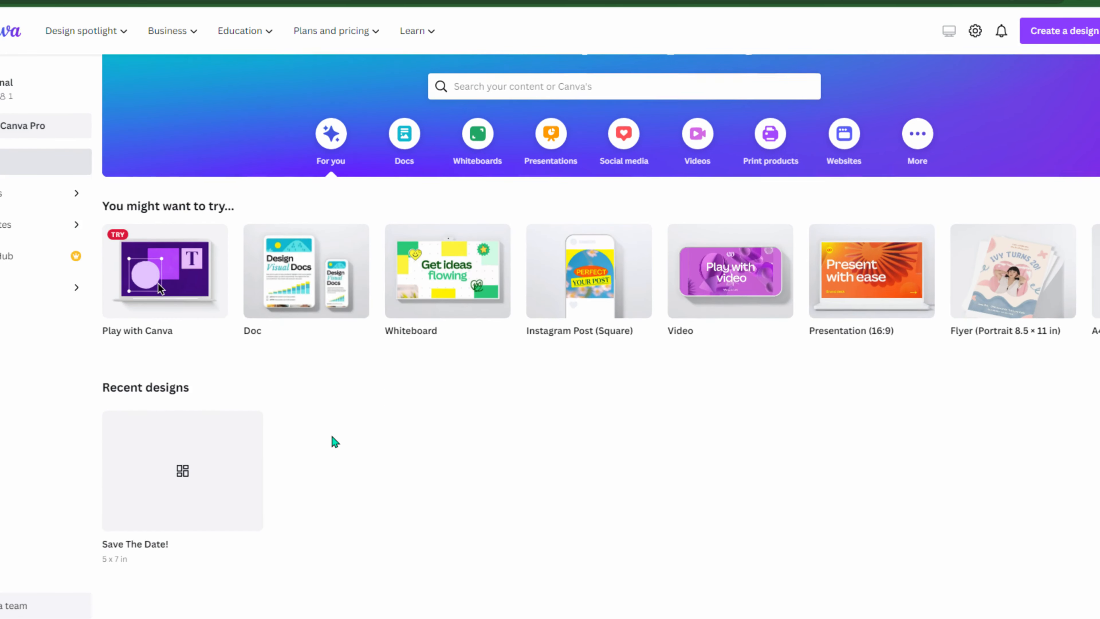
- Make a copy of the Save The Date! design from its card's options menu
scroll(334, 441, "down", 1)
mouse_move(146, 439)
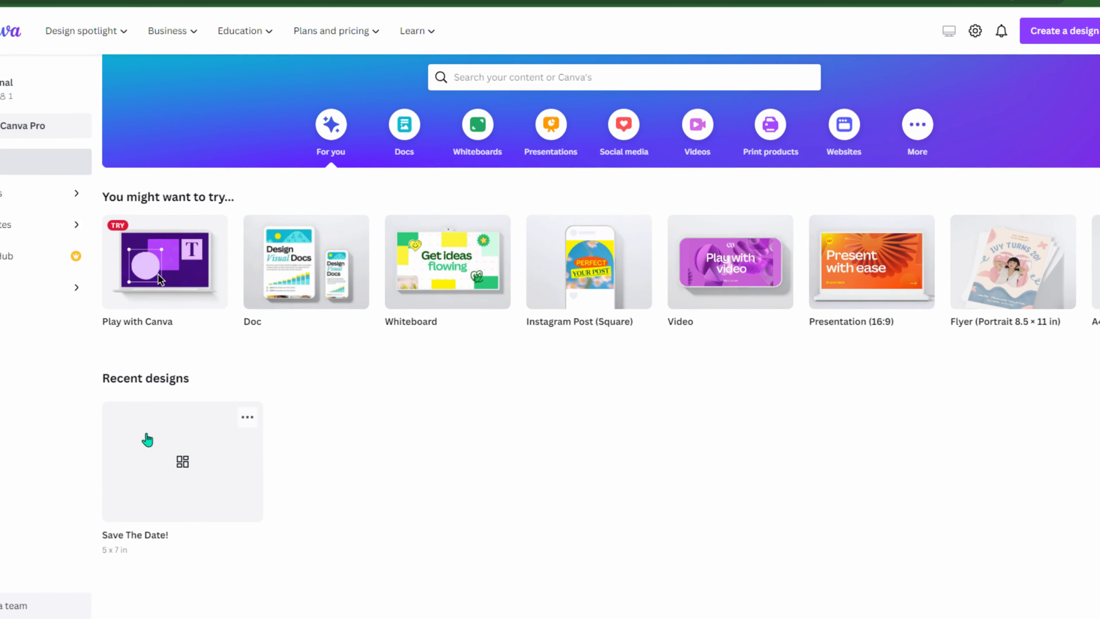
left_click(249, 422)
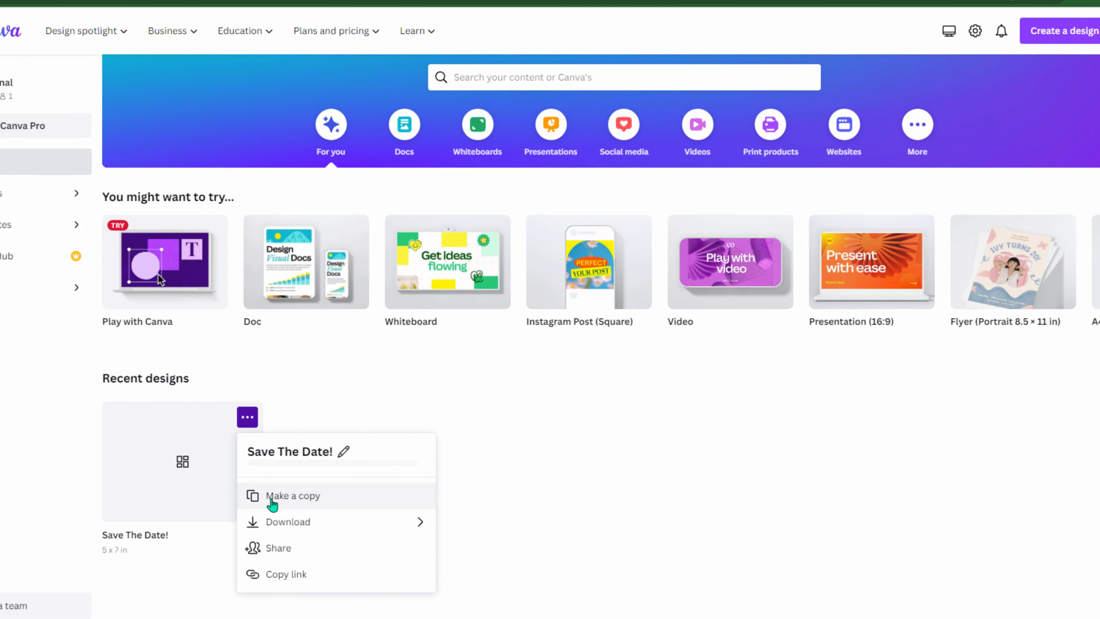
left_click(308, 505)
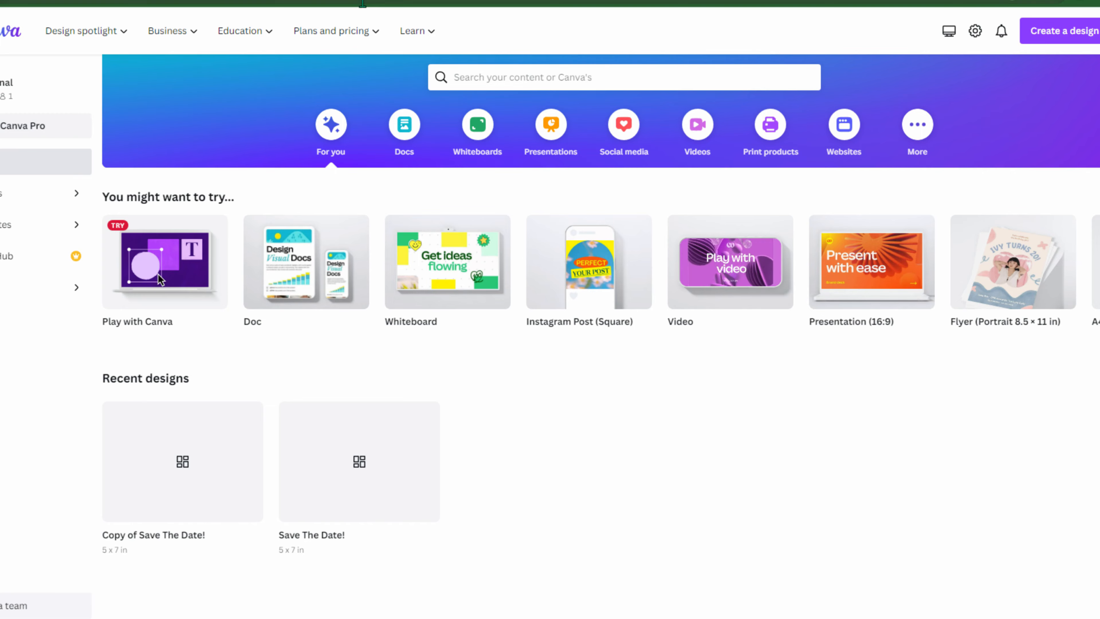
key("alt+Tab")
key("alt+Tab")
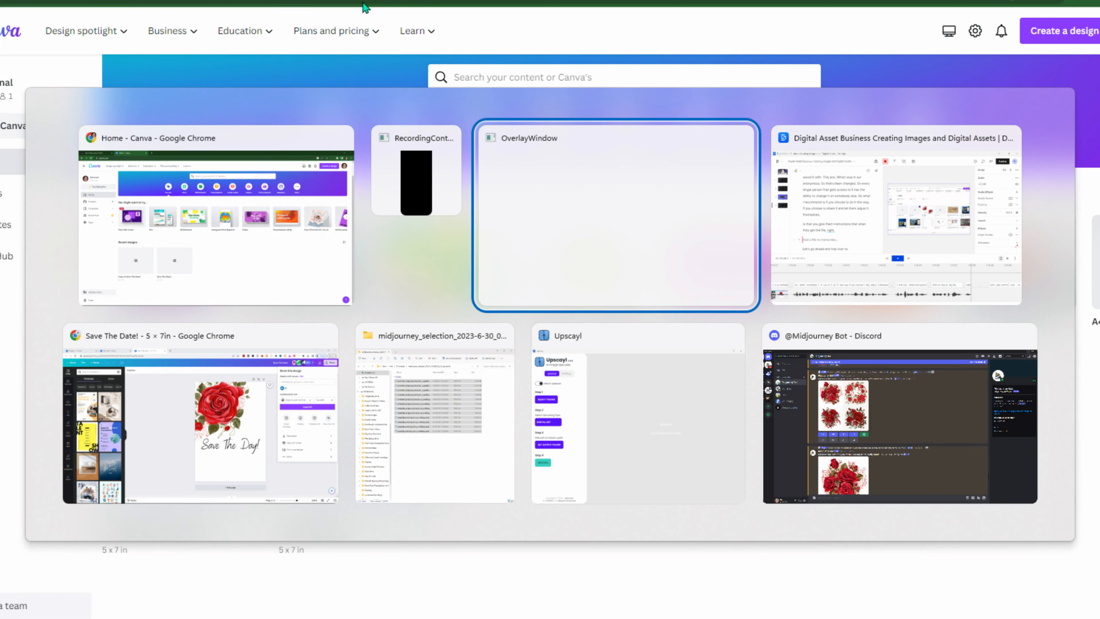
- Switch back to the Save The Date! window, then launch Microsoft Word and maximize it
key("alt+Tab")
key("alt+Tab")
key("alt+Tab")
key("alt+Tab")
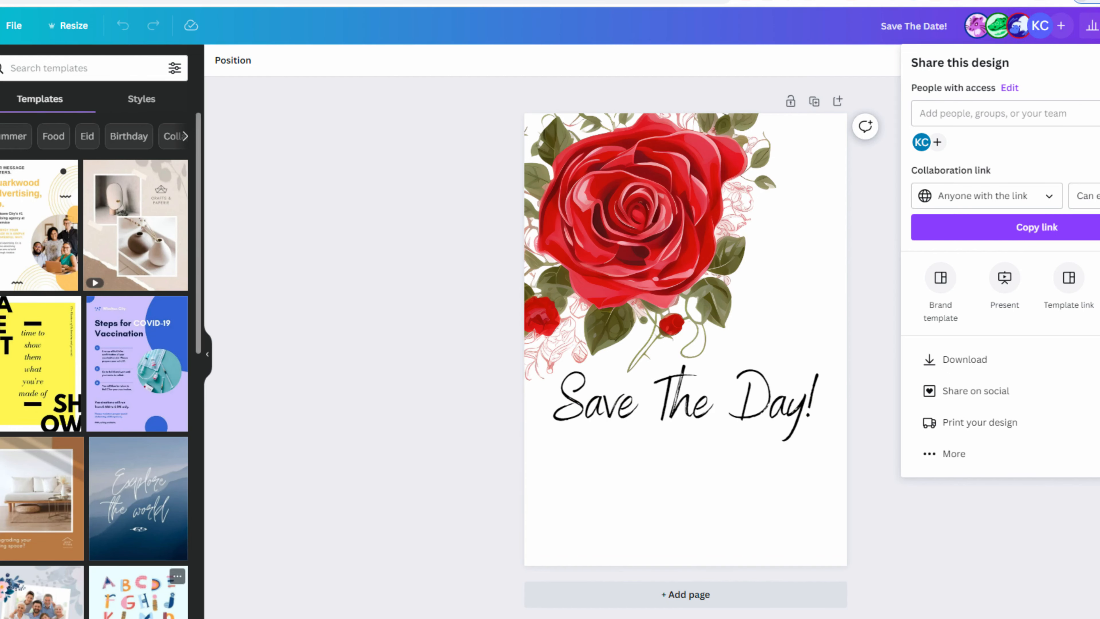
key("super")
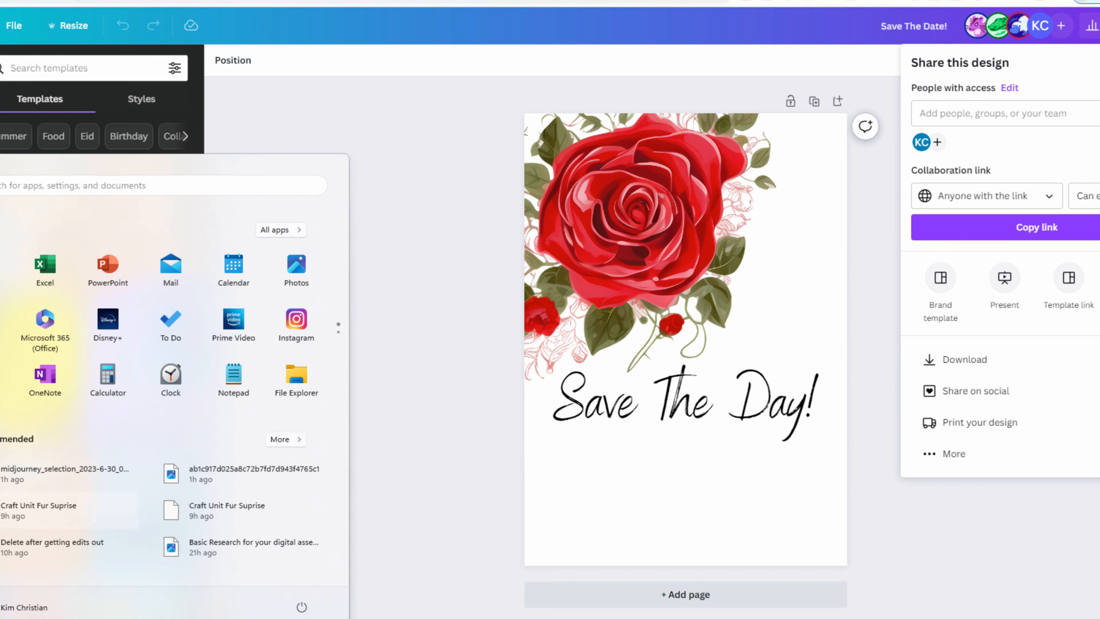
left_click(1, 257)
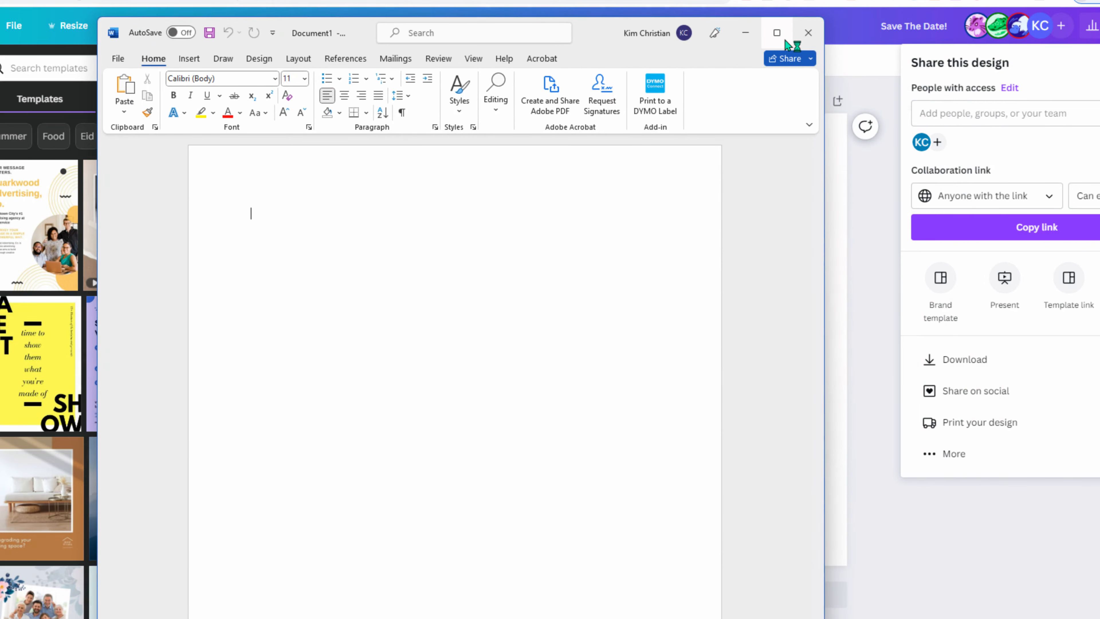
left_click(786, 39)
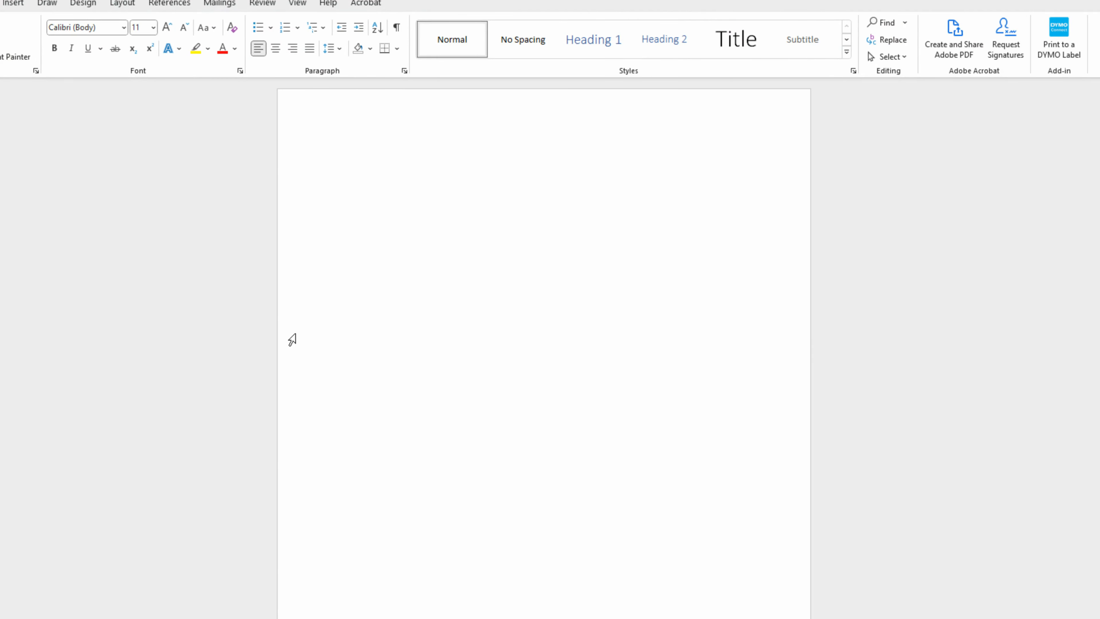
- Type 'Thank you so much for the purchase!' and begin 'To get your EDITABLE Canva temp' below
type("Thank you so much for the pur")
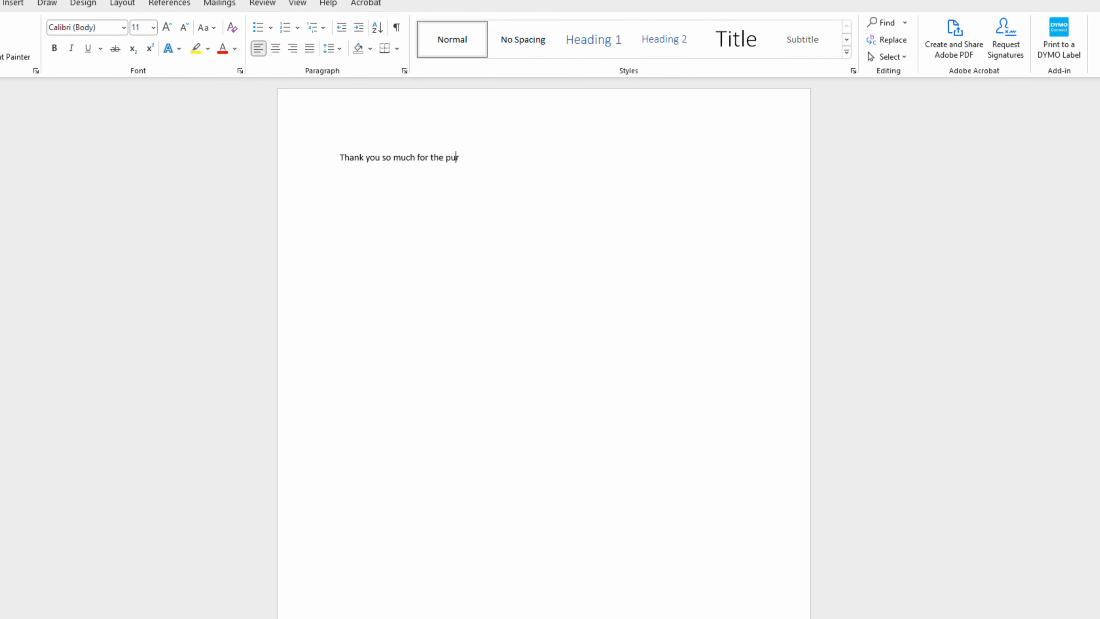
type("chase!")
key("Return")
key("Return")
type("To get your EDITABLE C")
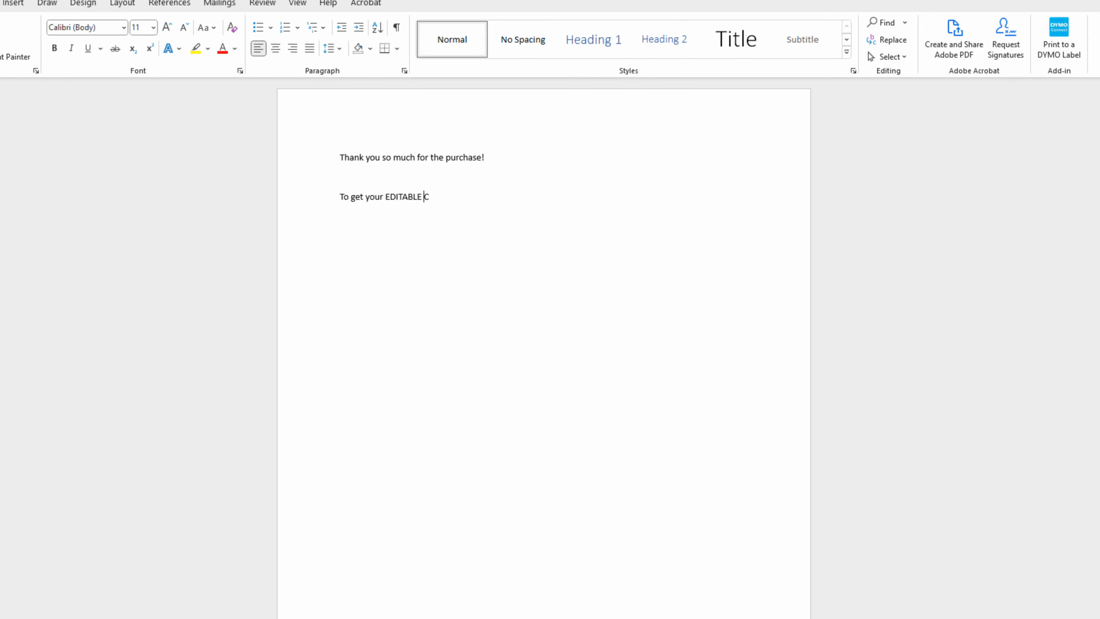
type("anva templ")
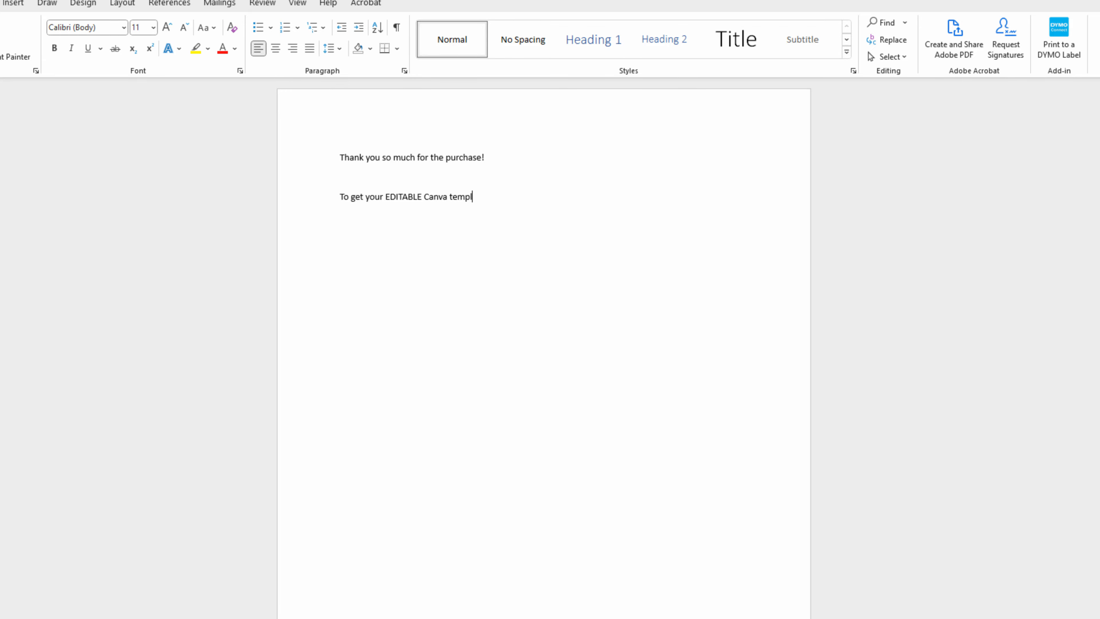